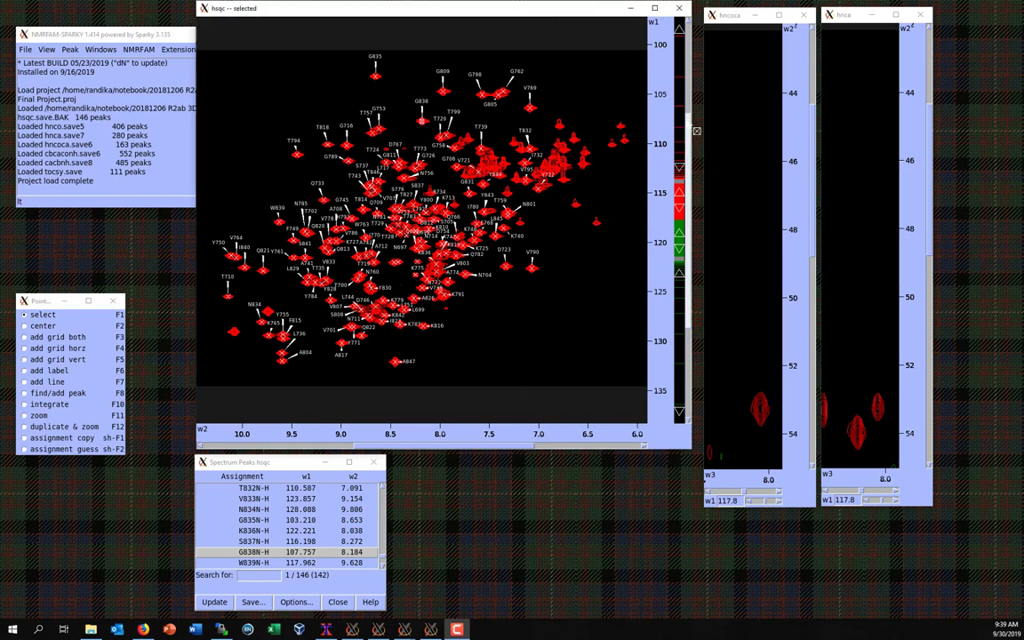
# Step: Scroll the HSQC so the linked hncoca and hnca strips move to the 114.8 ppm 15N plane
pyautogui.moveTo(695, 131); pyautogui.dragTo(698, 116)
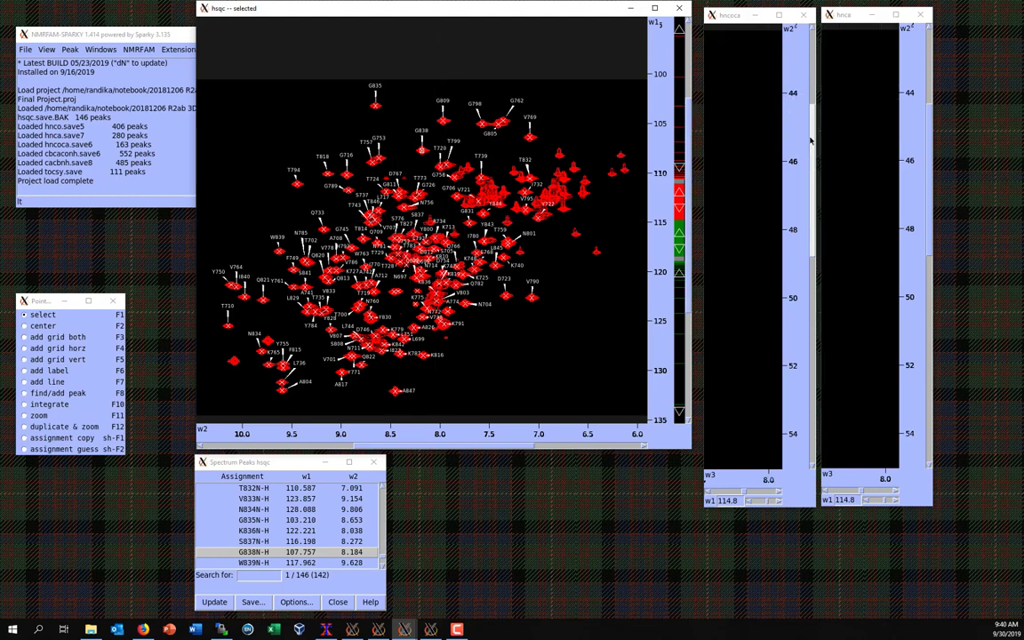
pyautogui.moveTo(811, 139)
pyautogui.mouseDown()
pyautogui.moveTo(810, 228)
pyautogui.moveTo(802, 136)
pyautogui.mouseUp()
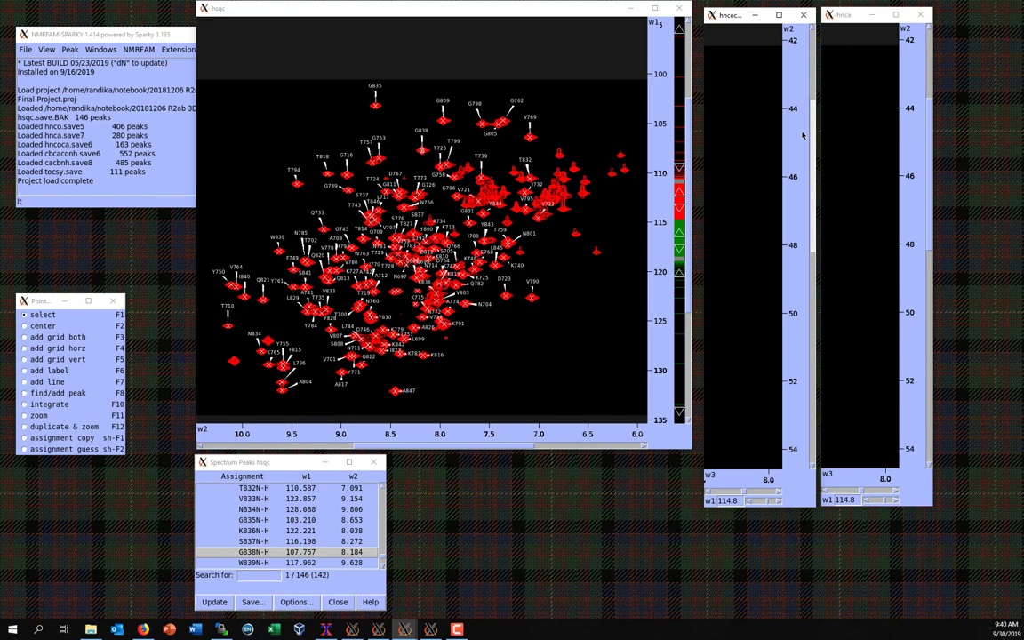
# Step: Scroll the strips and show 13C, 1H and 15N nucleus labels on the hncoca and hnca axes
pyautogui.moveTo(803, 135)
pyautogui.mouseDown()
pyautogui.moveTo(810, 151)
pyautogui.moveTo(805, 128)
pyautogui.mouseUp()
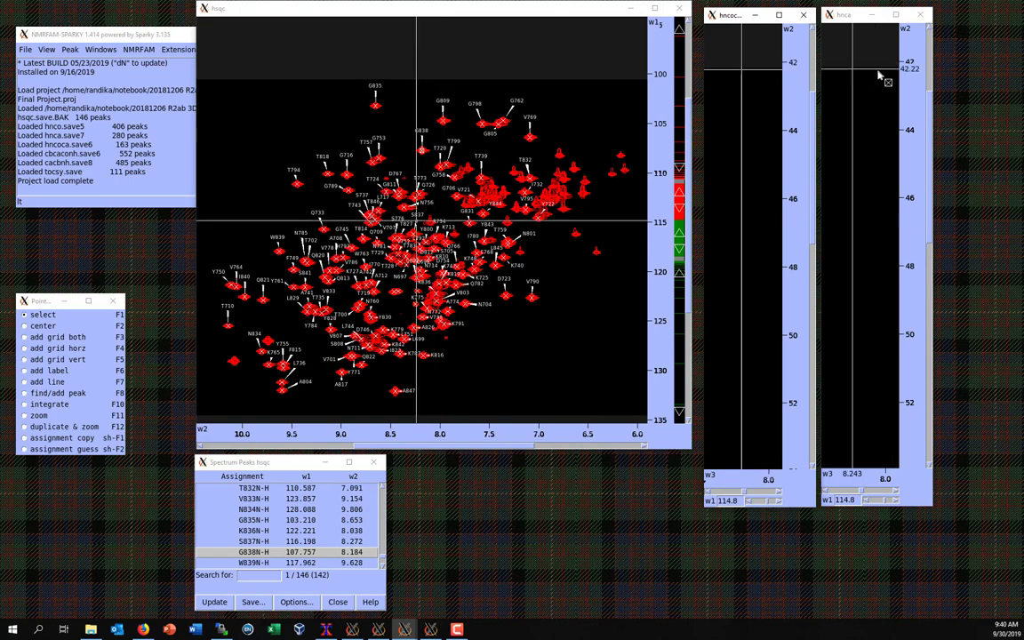
pyautogui.moveTo(811, 110)
pyautogui.mouseDown()
pyautogui.moveTo(809, 258)
pyautogui.moveTo(812, 93)
pyautogui.moveTo(811, 113)
pyautogui.mouseUp()
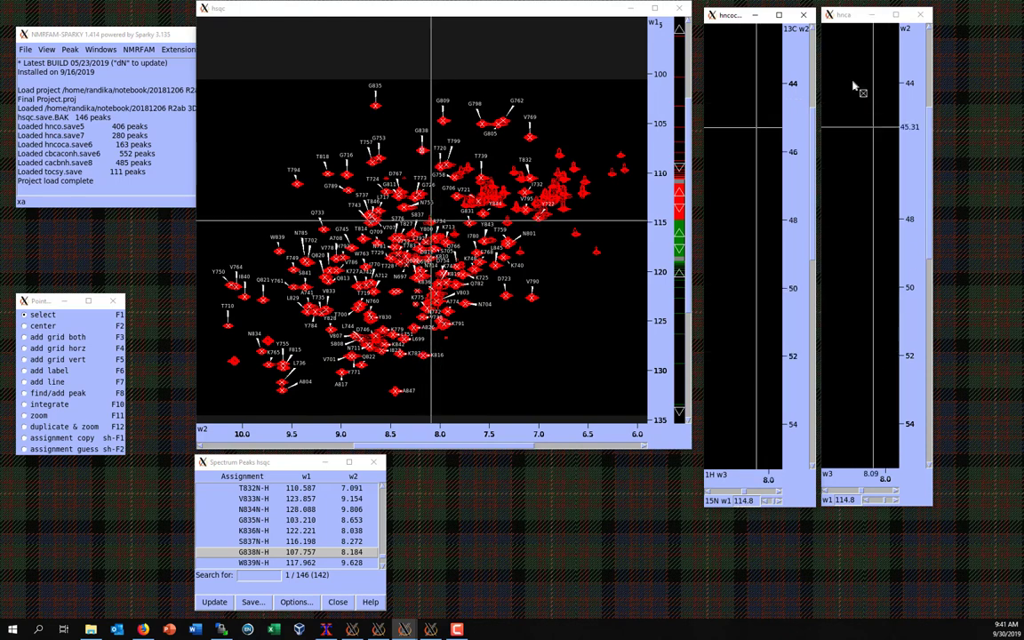
pyautogui.click(842, 12)
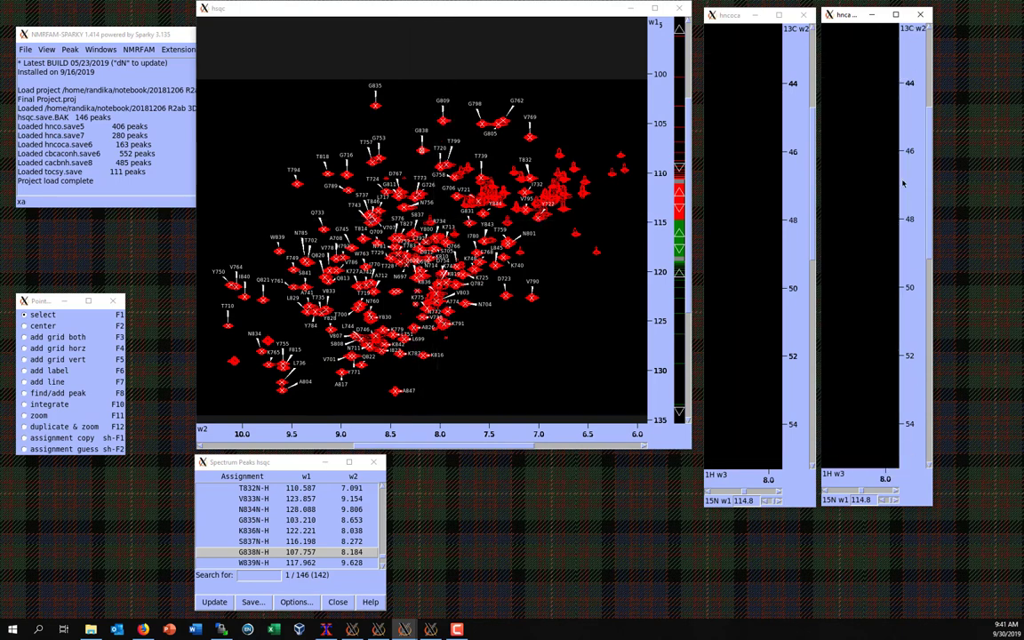
# Step: Show contour scales on the hnca and hncoca strips with vC
pyautogui.press('v')
pyautogui.hotkey('shift', 'c')
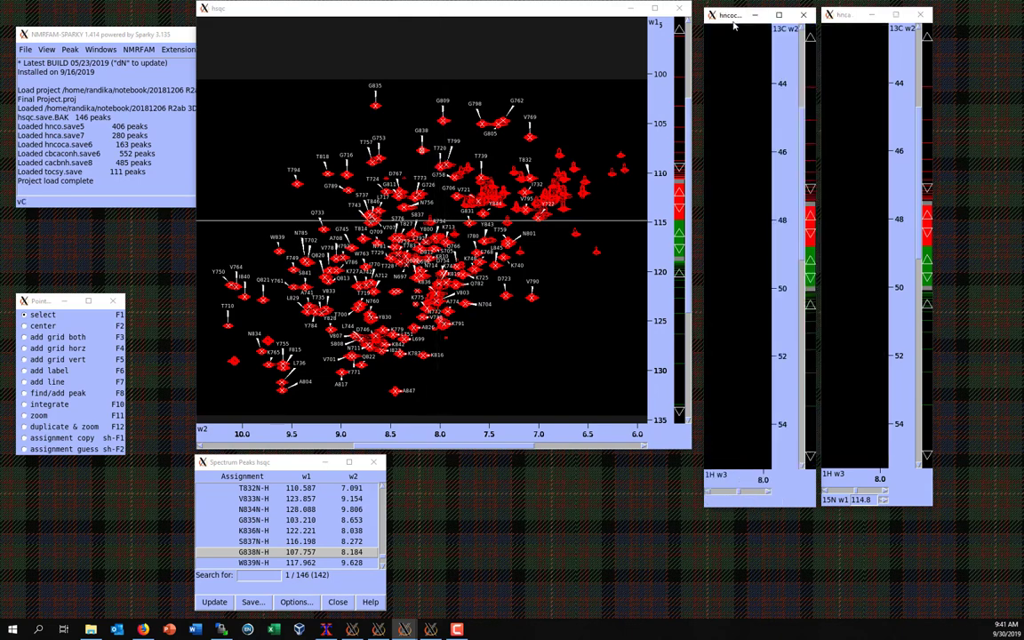
pyautogui.press('v')
pyautogui.hotkey('shift', 'c')
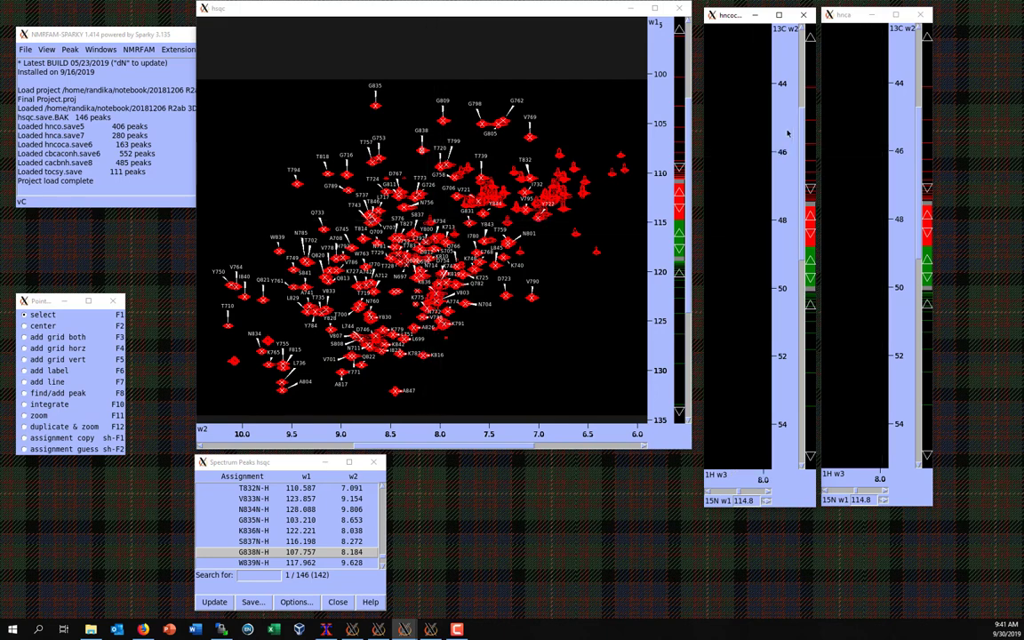
# Step: Scroll the strips and bring up the hncoca Region dialog with w2 Upfield set to 43
pyautogui.moveTo(802, 129)
pyautogui.mouseDown()
pyautogui.moveTo(797, 169)
pyautogui.moveTo(792, 125)
pyautogui.moveTo(793, 135)
pyautogui.mouseUp()
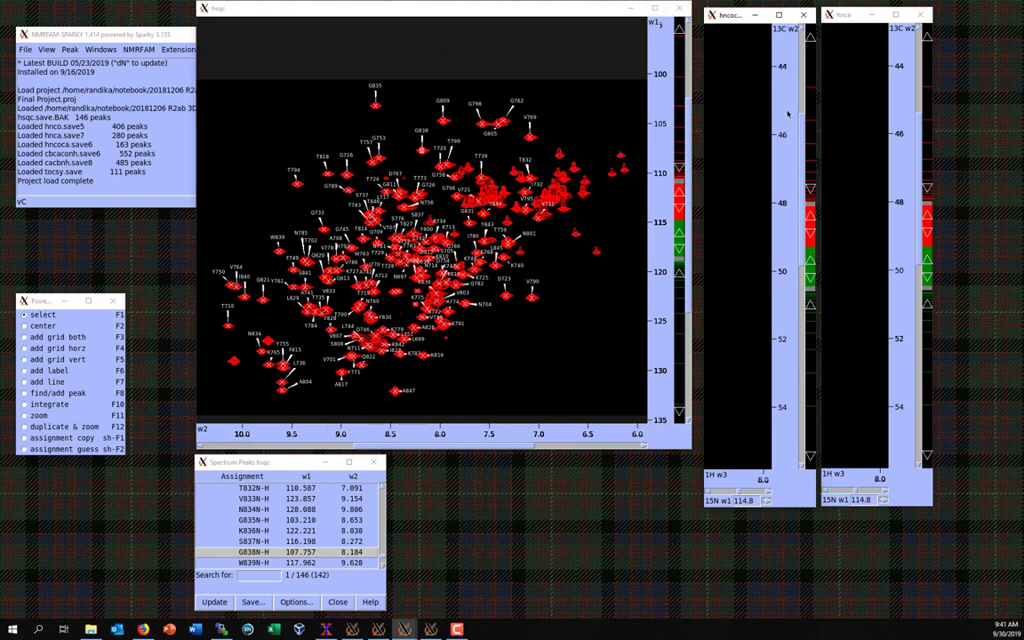
pyautogui.moveTo(802, 130); pyautogui.dragTo(799, 107)
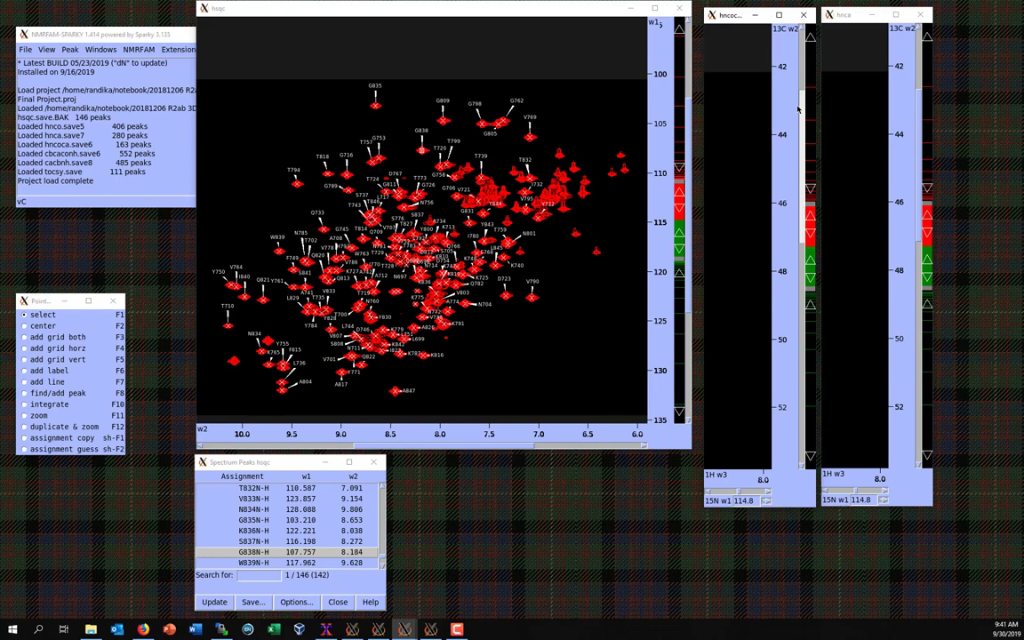
pyautogui.moveTo(798, 108); pyautogui.dragTo(791, 231)
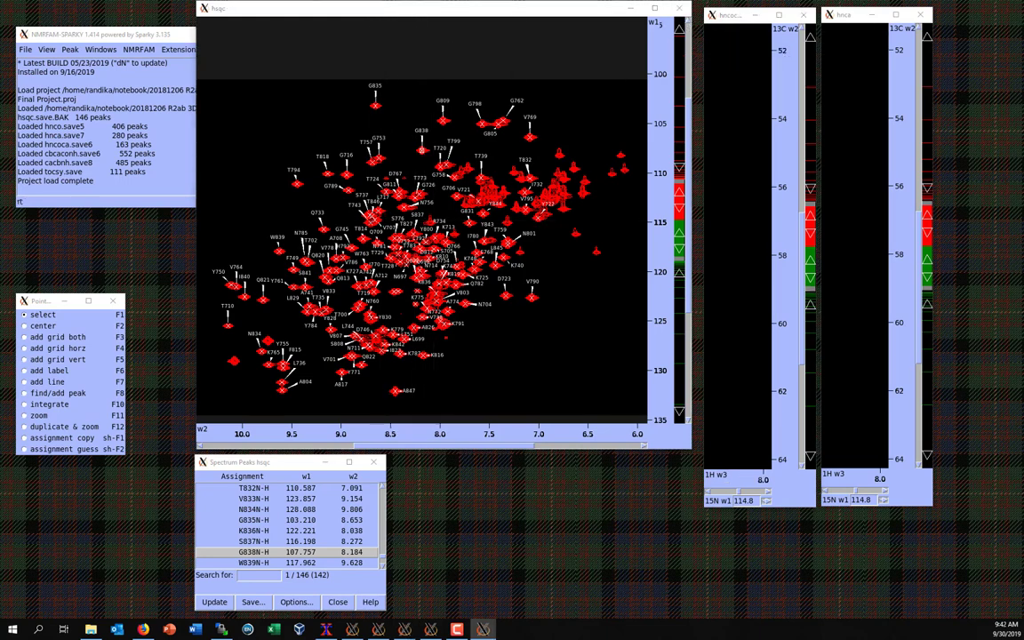
pyautogui.moveTo(504, 345); pyautogui.dragTo(500, 309)
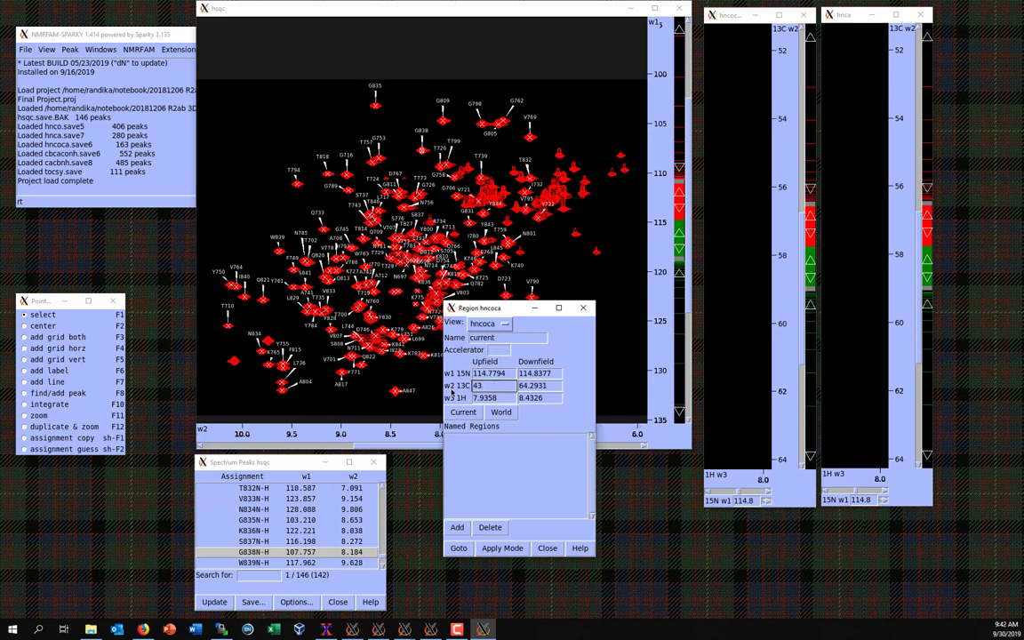
# Step: Set the hncoca 13C downfield limit to 64 and apply the 43–64 ppm region in zoom mode
pyautogui.press('Tab')
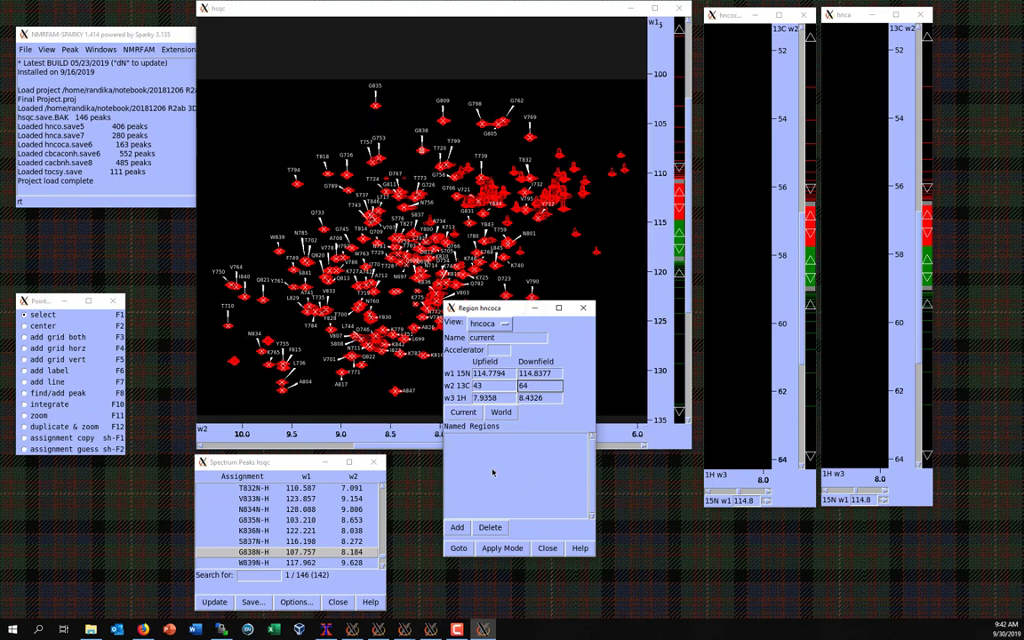
pyautogui.press('Tab')
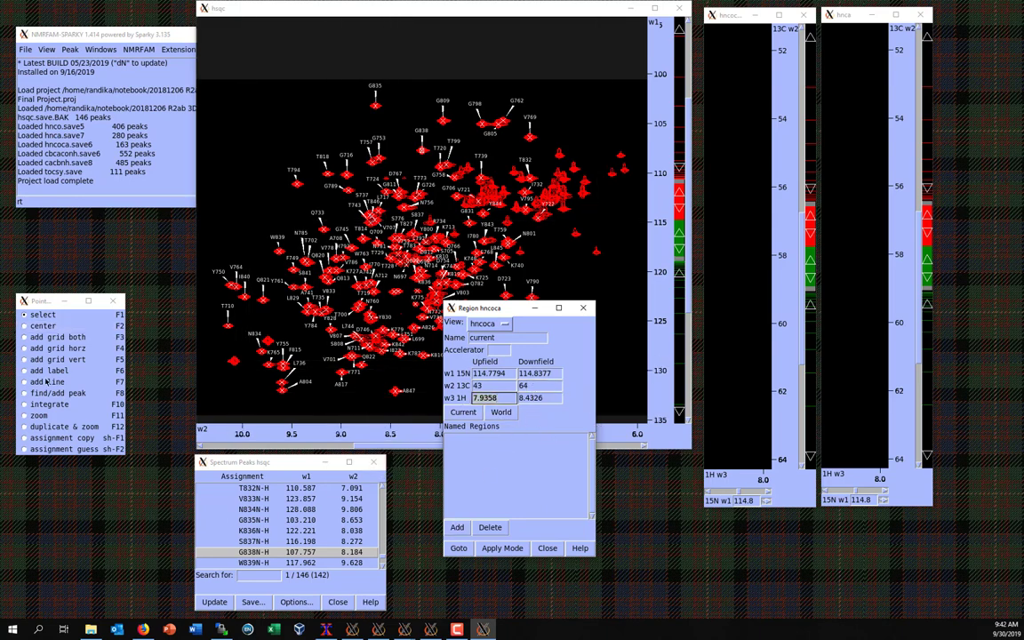
pyautogui.click(35, 415)
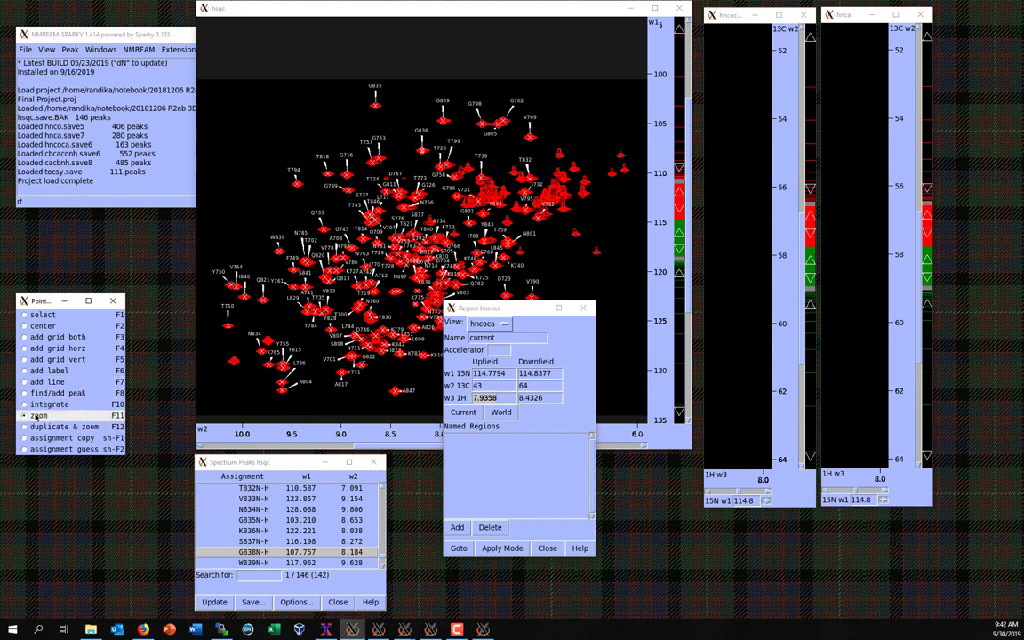
pyautogui.click(502, 548)
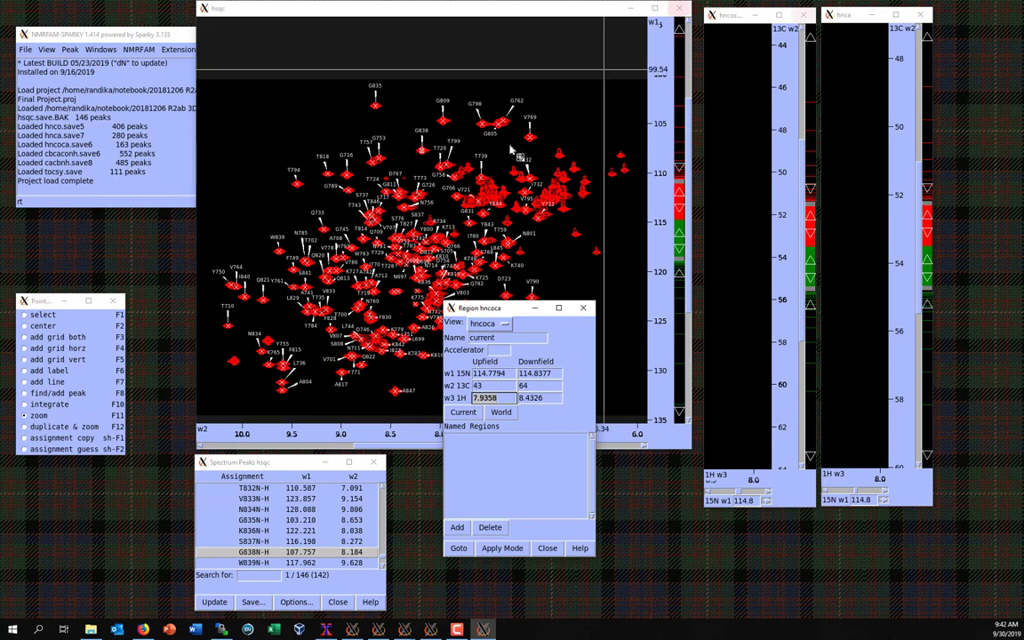
pyautogui.click(487, 324)
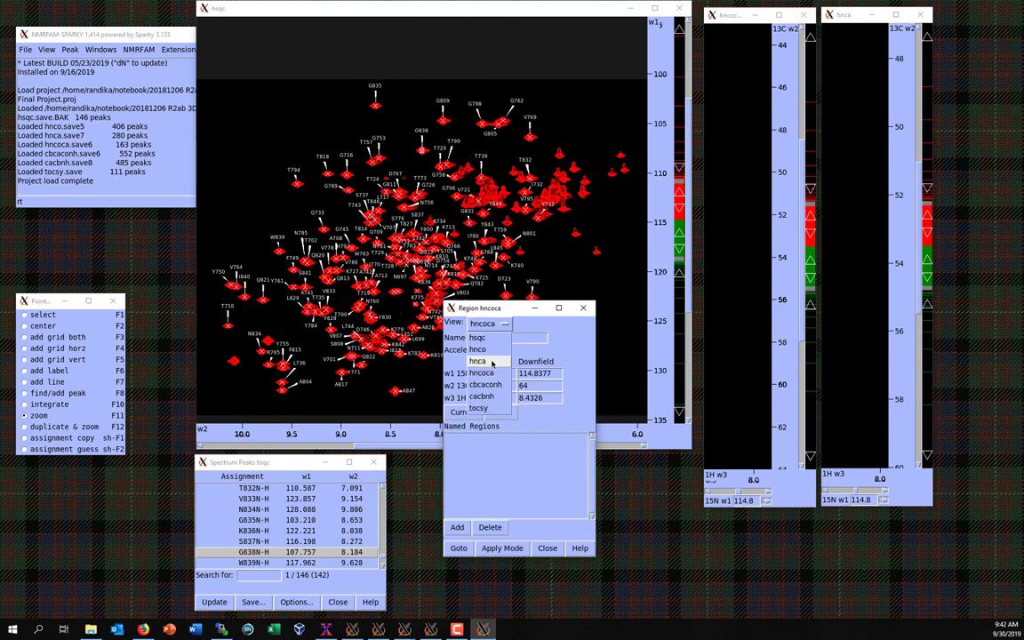
# Step: Apply a 43–64 ppm w2 range to the hnca spectrum, then close the Region dialog
pyautogui.click(491, 362)
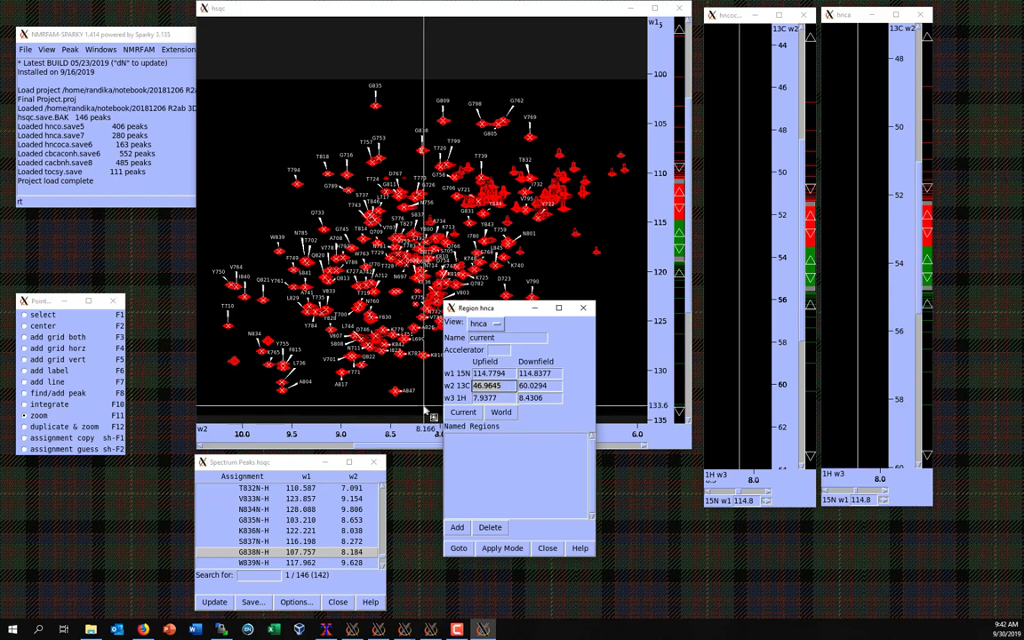
pyautogui.write('43')
pyautogui.press('Tab')
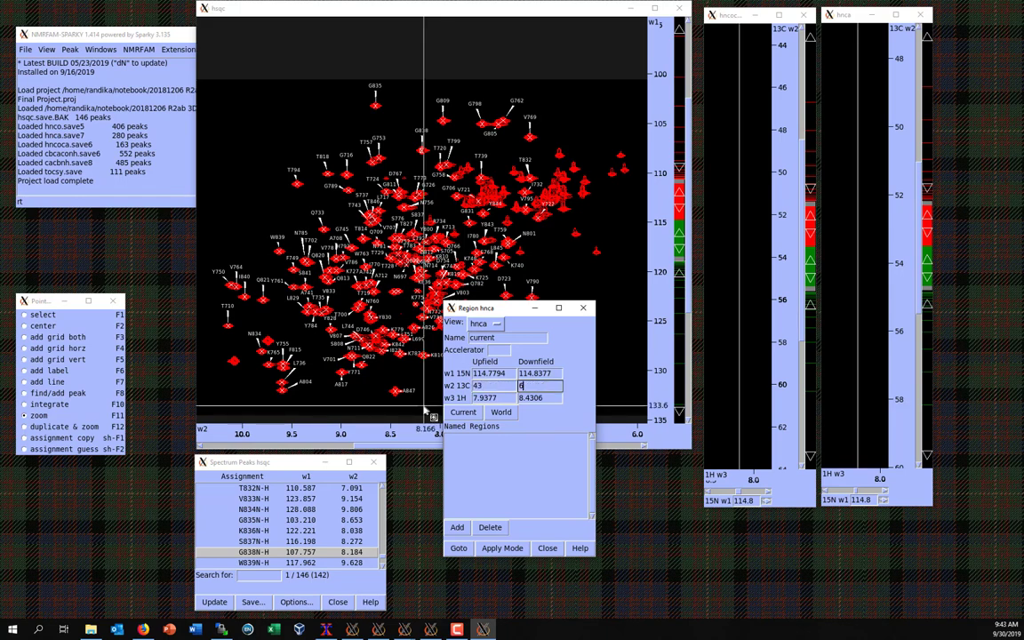
pyautogui.click(494, 549)
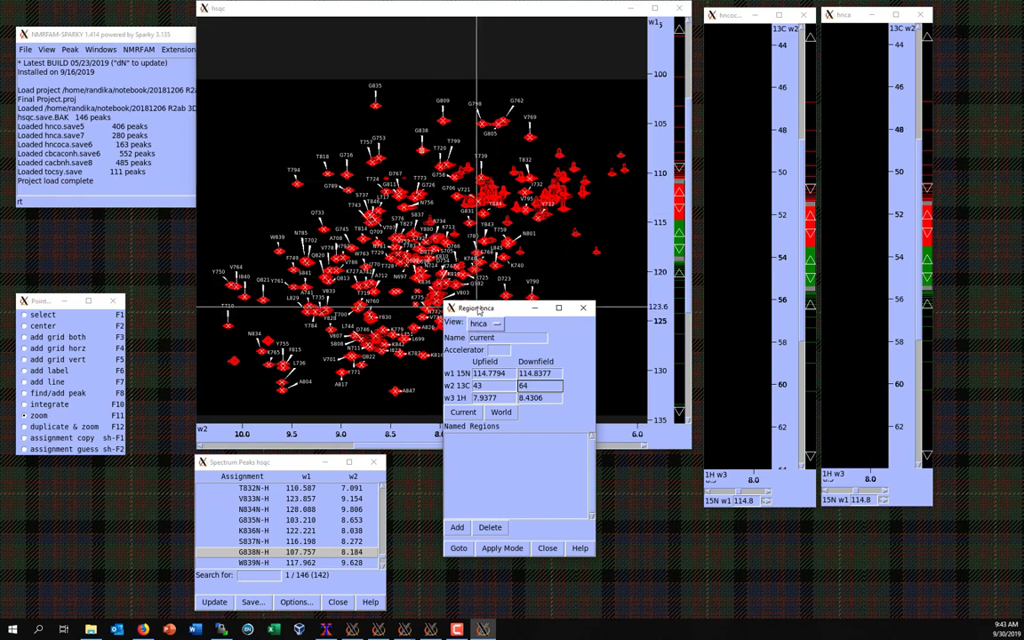
pyautogui.moveTo(478, 313); pyautogui.dragTo(494, 322)
pyautogui.click(597, 317)
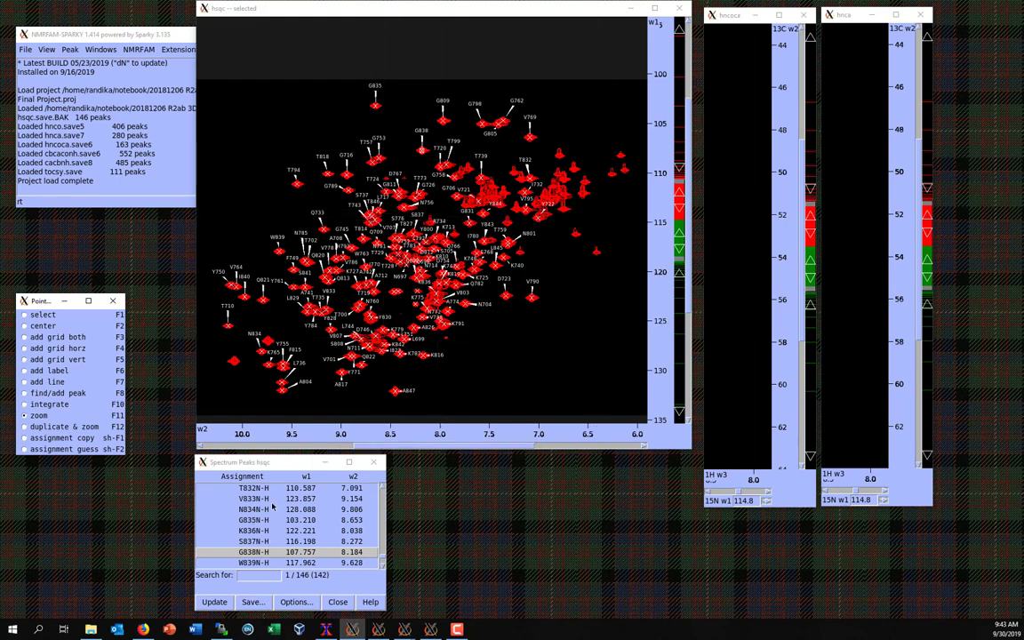
# Step: Centre the views on peak G838N-H at 107.8 ppm and narrow the hncoca strip window
pyautogui.doubleClick(253, 552)
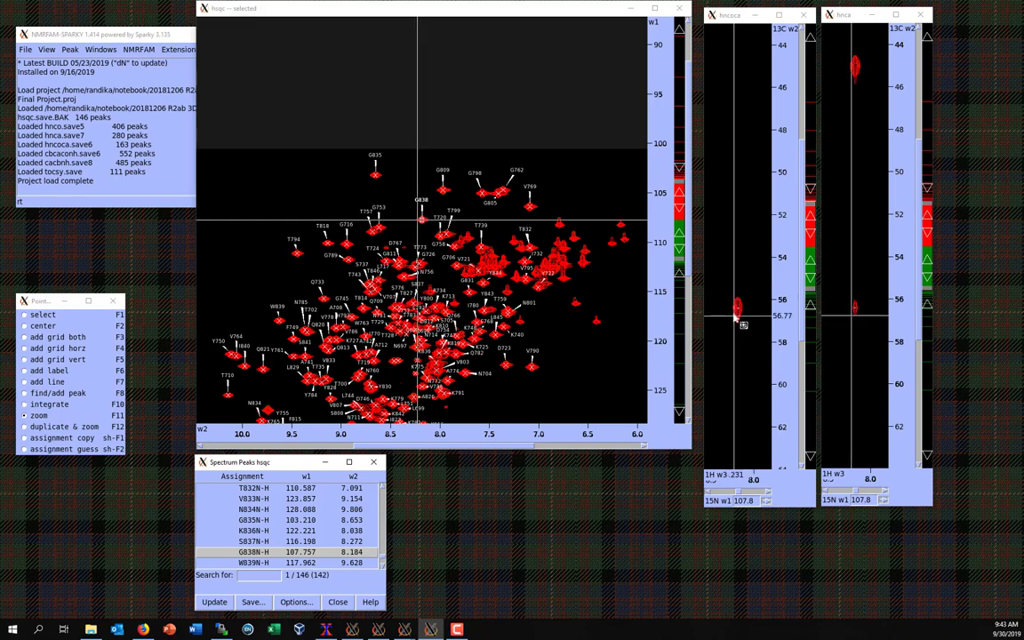
pyautogui.click(702, 188)
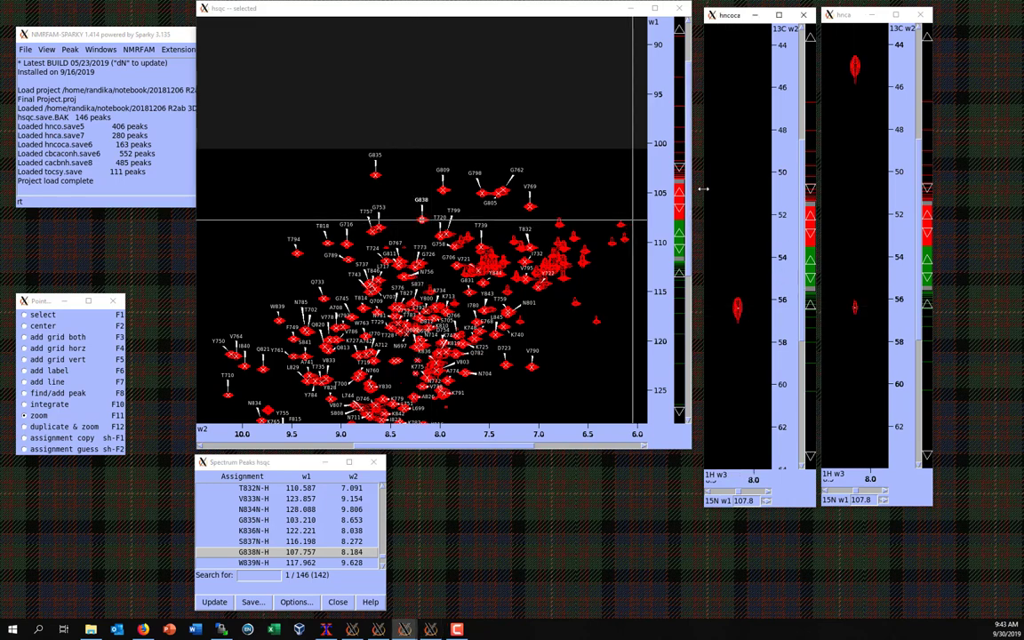
pyautogui.moveTo(702, 189); pyautogui.dragTo(729, 193)
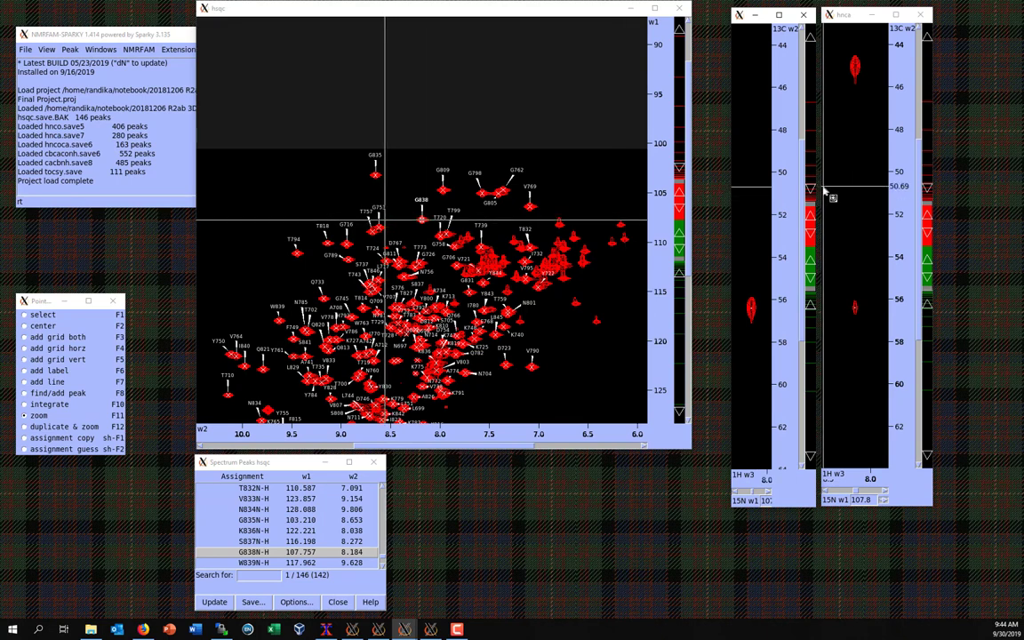
# Step: Adjust the first strip window's width and move the hnca strip window over the hncoca strip
pyautogui.moveTo(817, 186)
pyautogui.mouseDown()
pyautogui.moveTo(839, 188)
pyautogui.moveTo(826, 166)
pyautogui.moveTo(805, 167)
pyautogui.mouseUp()
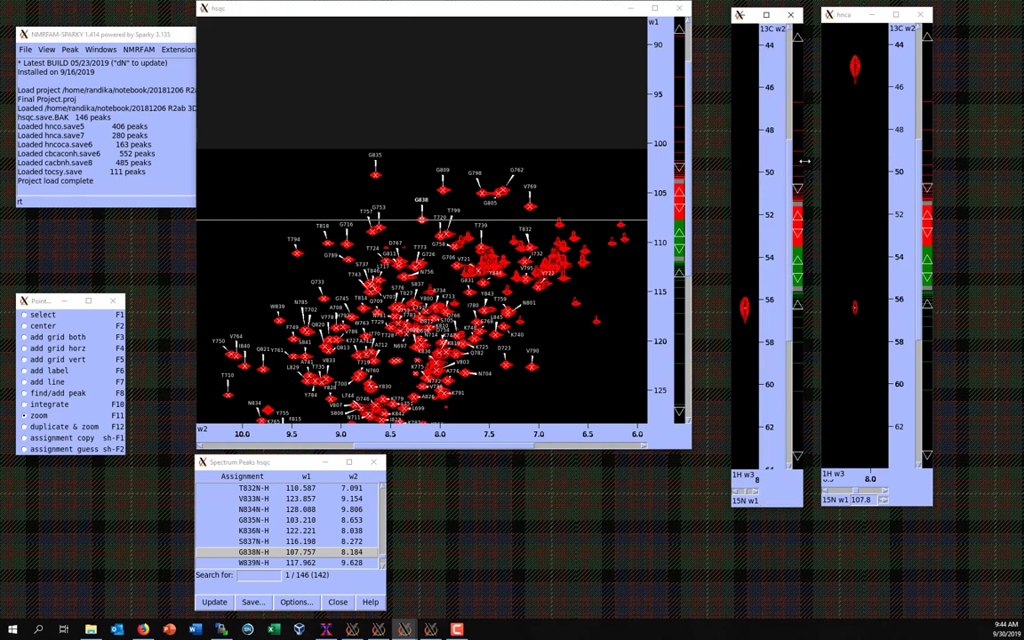
pyautogui.moveTo(804, 161); pyautogui.dragTo(805, 162)
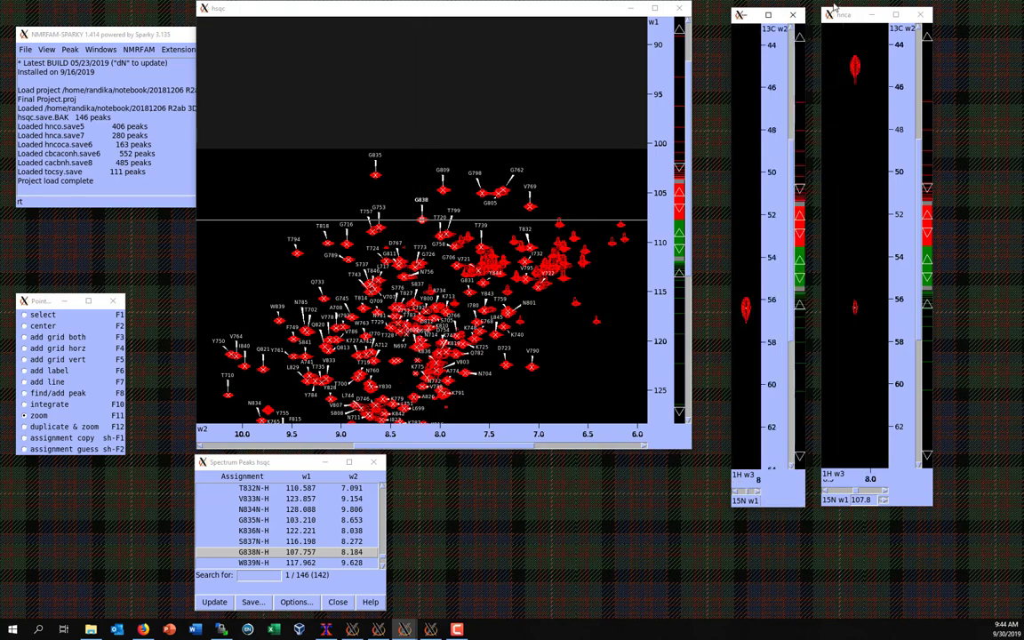
pyautogui.moveTo(827, 23); pyautogui.dragTo(749, 83)
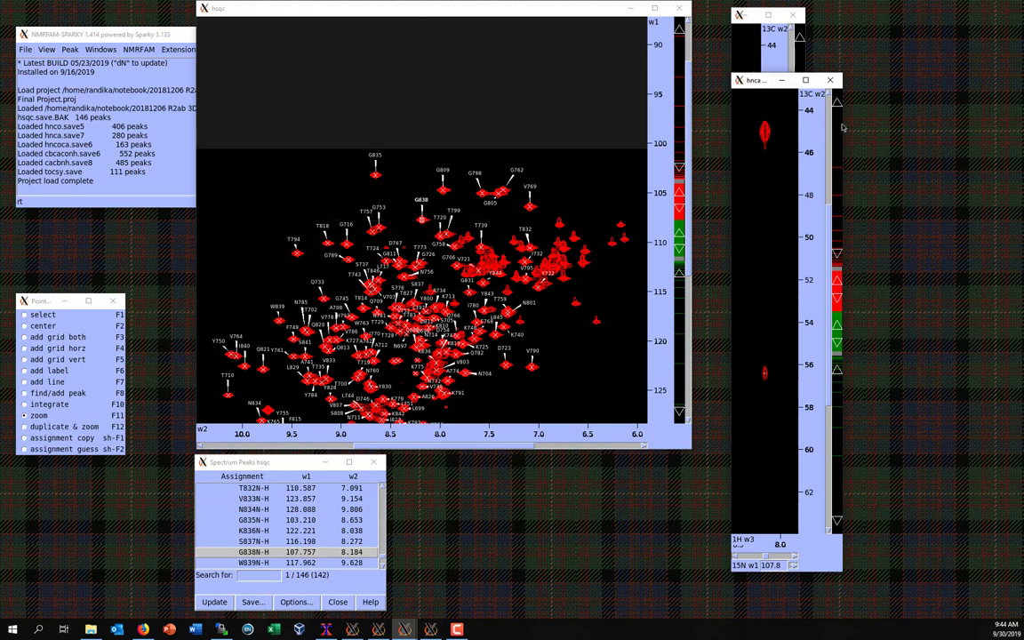
# Step: Narrow the hnca strip window and move it beside the first strip
pyautogui.moveTo(843, 128); pyautogui.dragTo(806, 118)
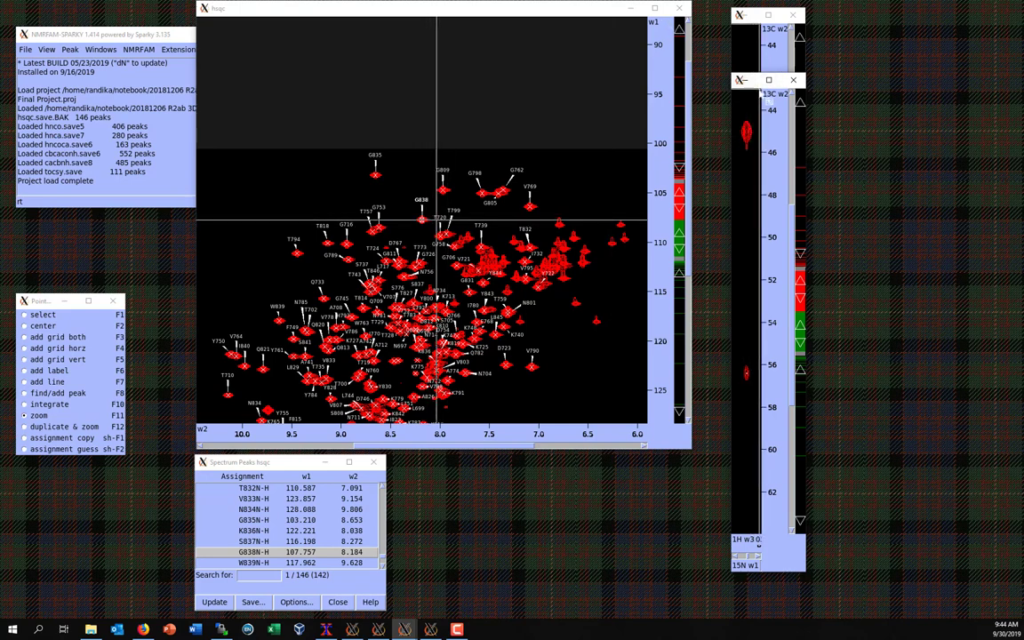
pyautogui.rightClick(753, 82)
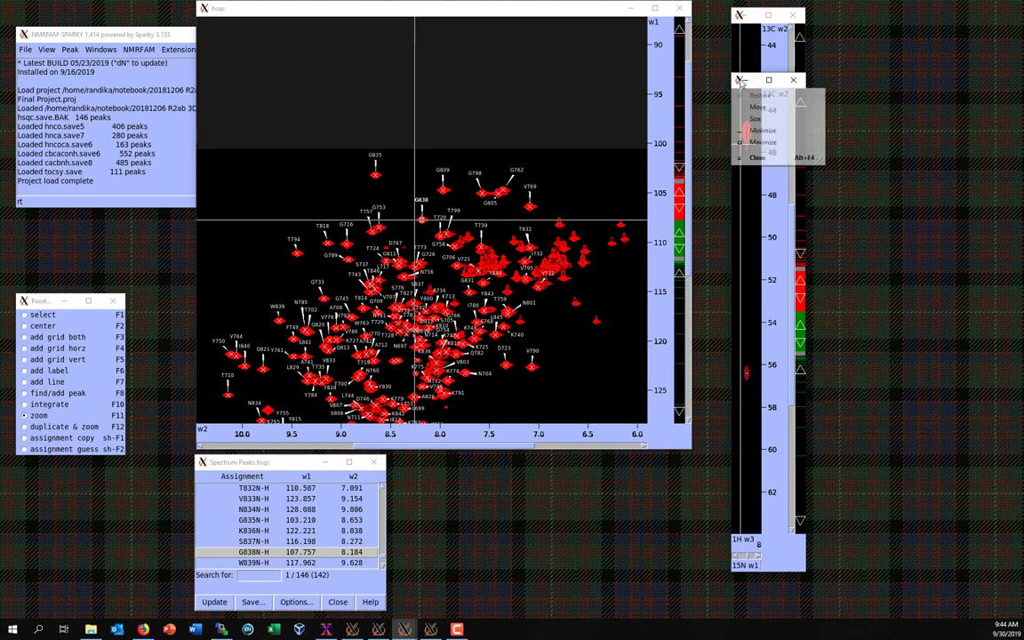
pyautogui.click(753, 108)
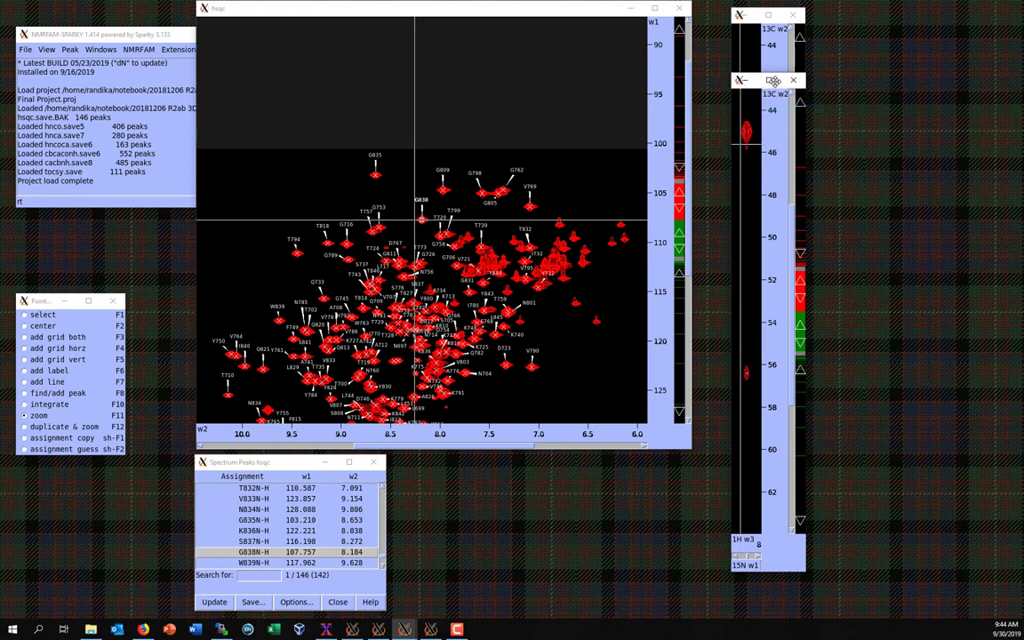
pyautogui.moveTo(773, 81); pyautogui.dragTo(849, 16)
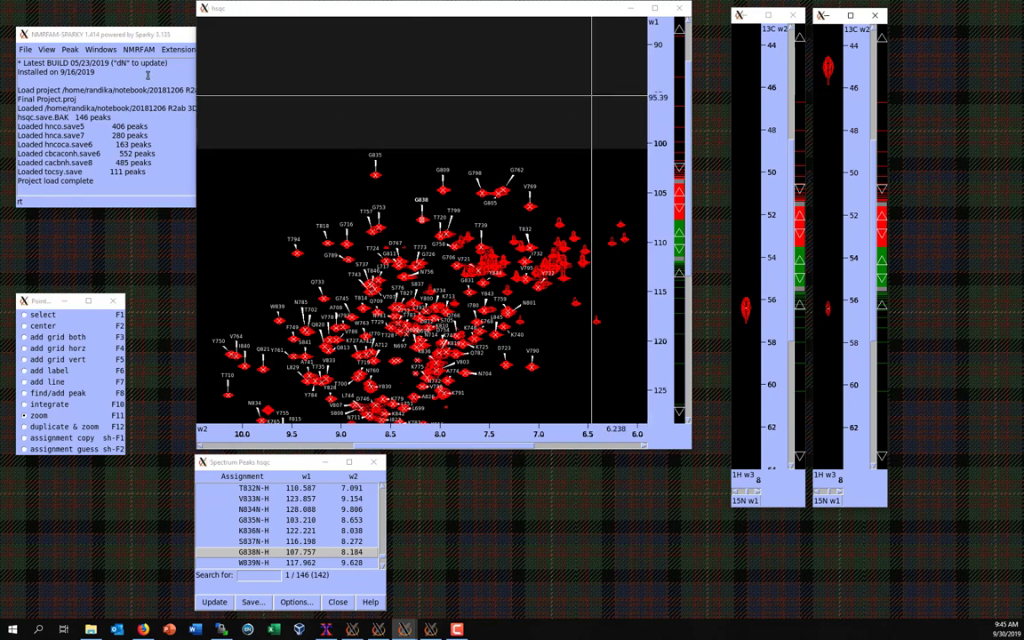
# Step: Bring the main project window to the front and focus the hsqc spectrum
pyautogui.moveTo(89, 36); pyautogui.dragTo(107, 54)
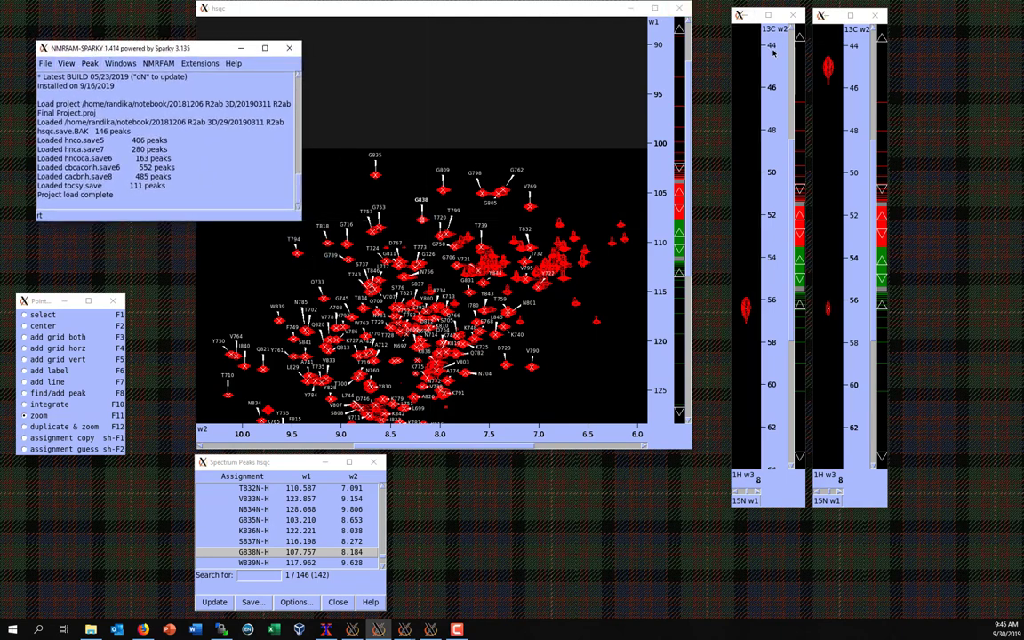
pyautogui.click(387, 71)
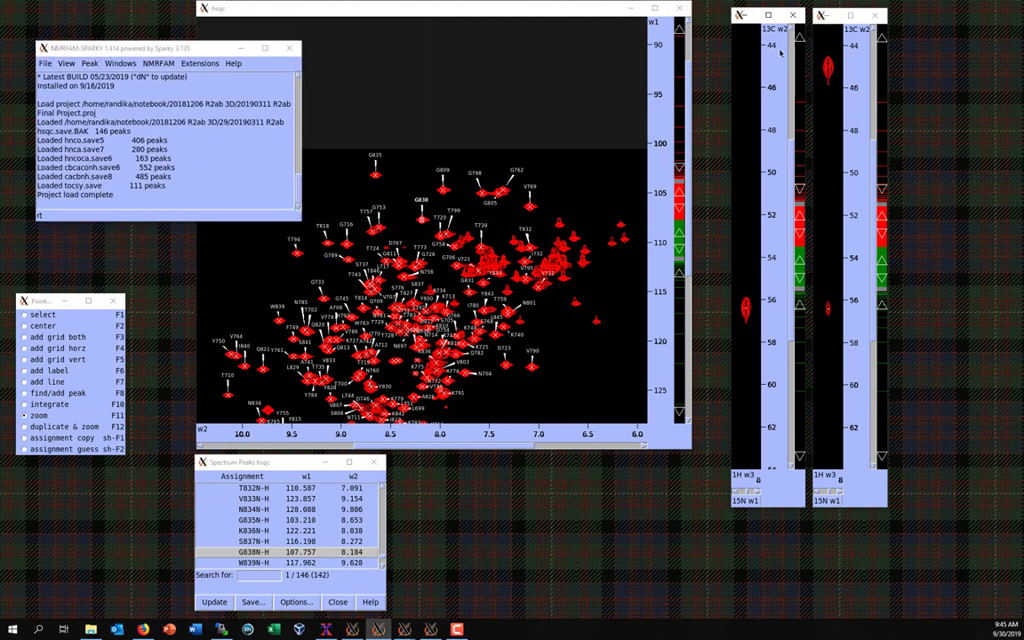
pyautogui.click(44, 64)
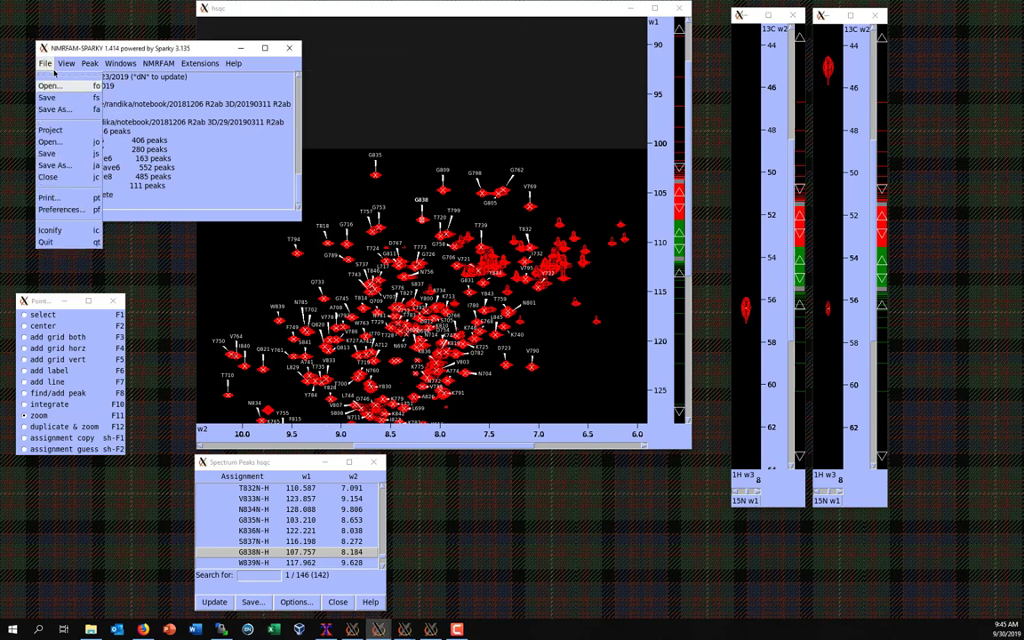
# Step: Open Print for the hncoca spectrum and place the dialog to the right of the spectrum
pyautogui.click(58, 201)
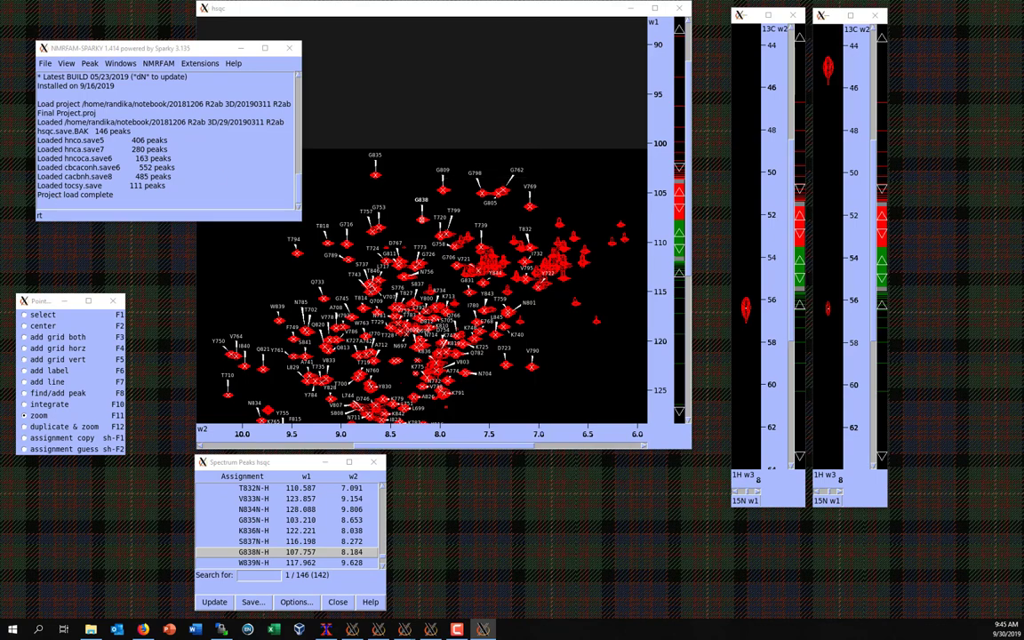
pyautogui.moveTo(294, 469); pyautogui.dragTo(507, 406)
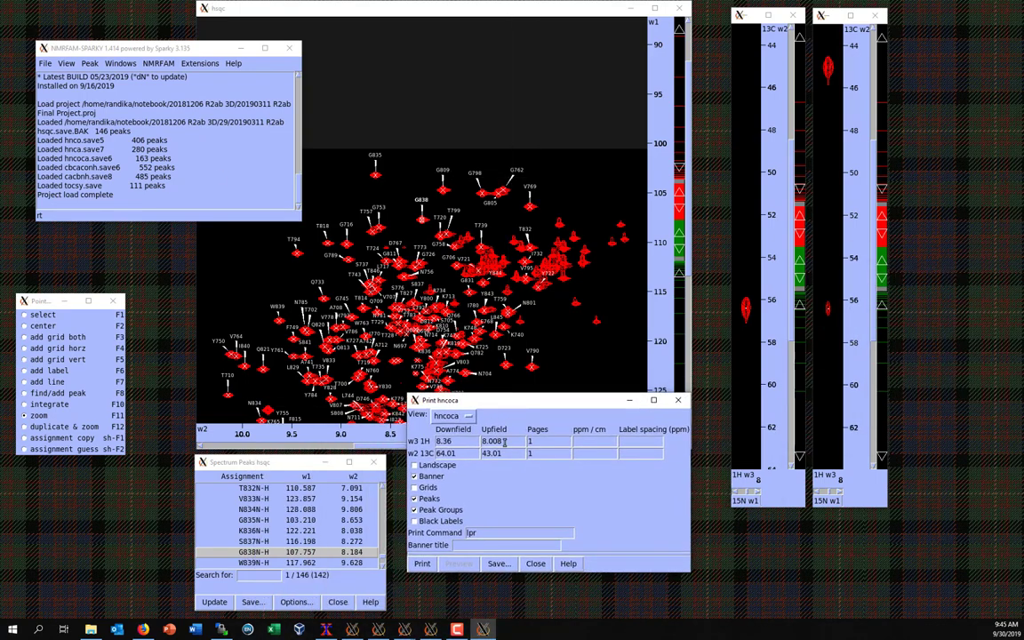
# Step: Enter 0.25 as the w3 (1H) label spacing in ppm for the hncoca print
pyautogui.click(413, 476)
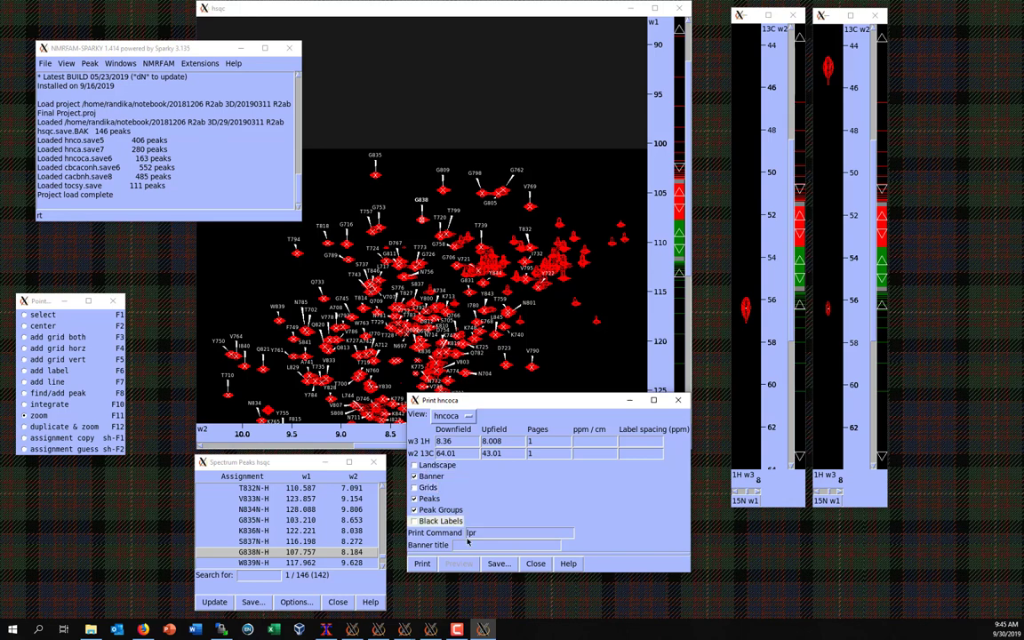
pyautogui.click(641, 440)
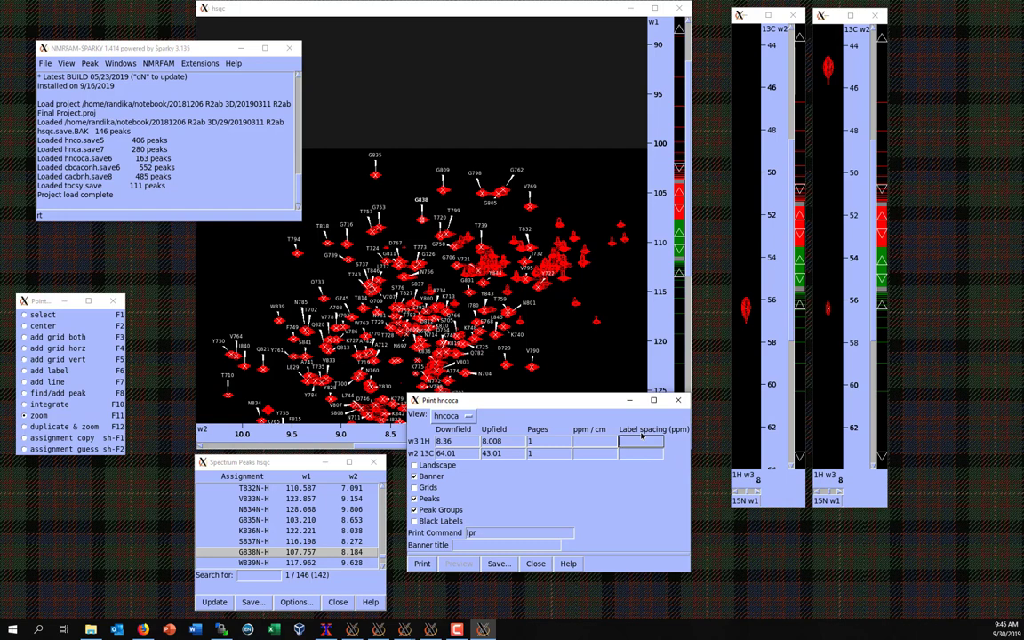
pyautogui.write('0.25')
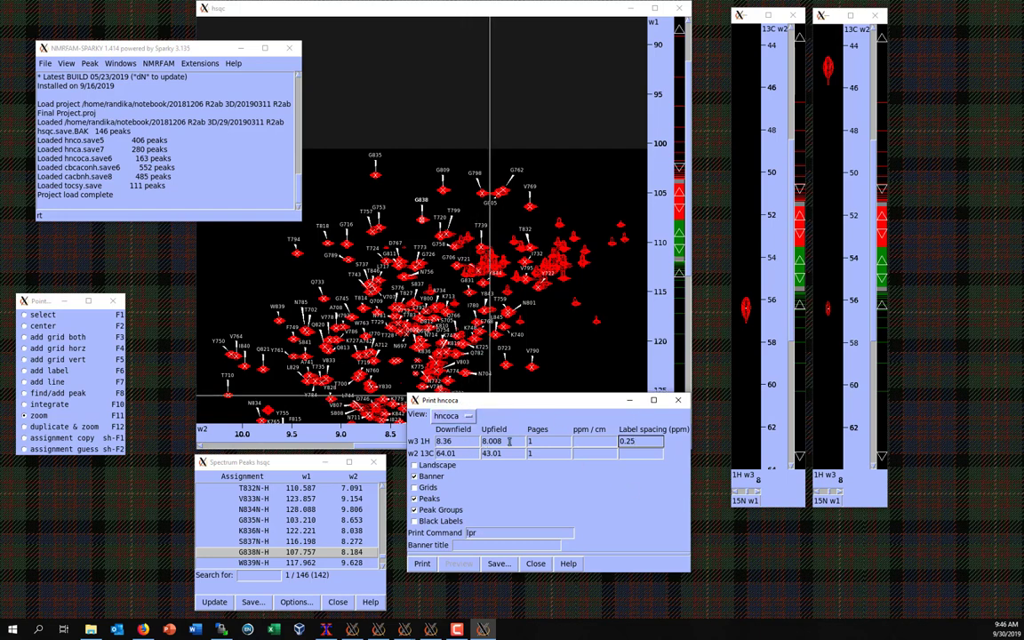
# Step: Open the Save Postscript dialog and navigate via the Directory list to /home and the home folder
pyautogui.click(497, 563)
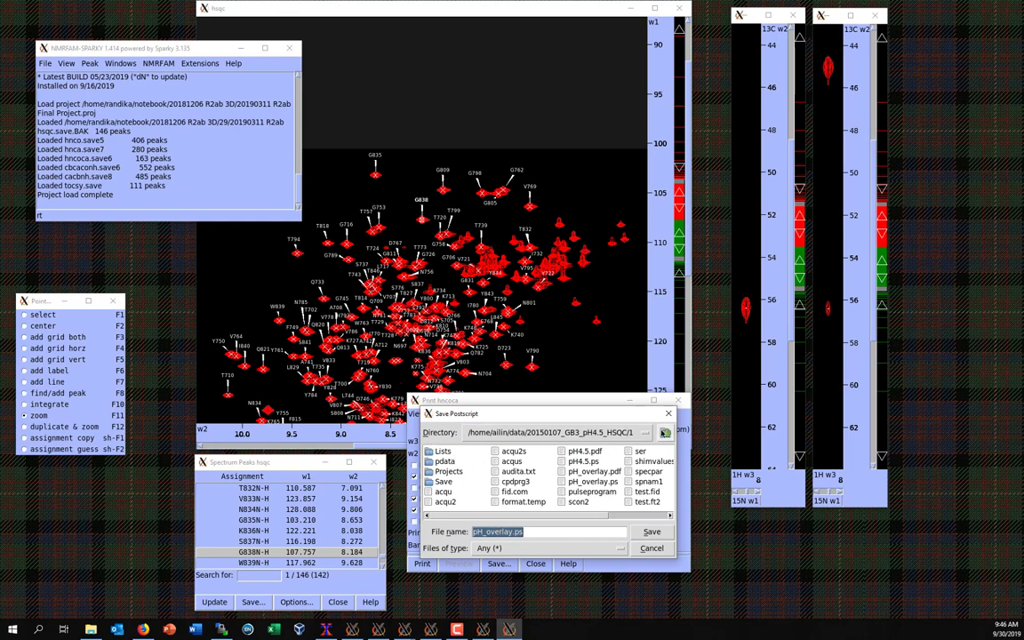
pyautogui.click(665, 431)
pyautogui.click(559, 429)
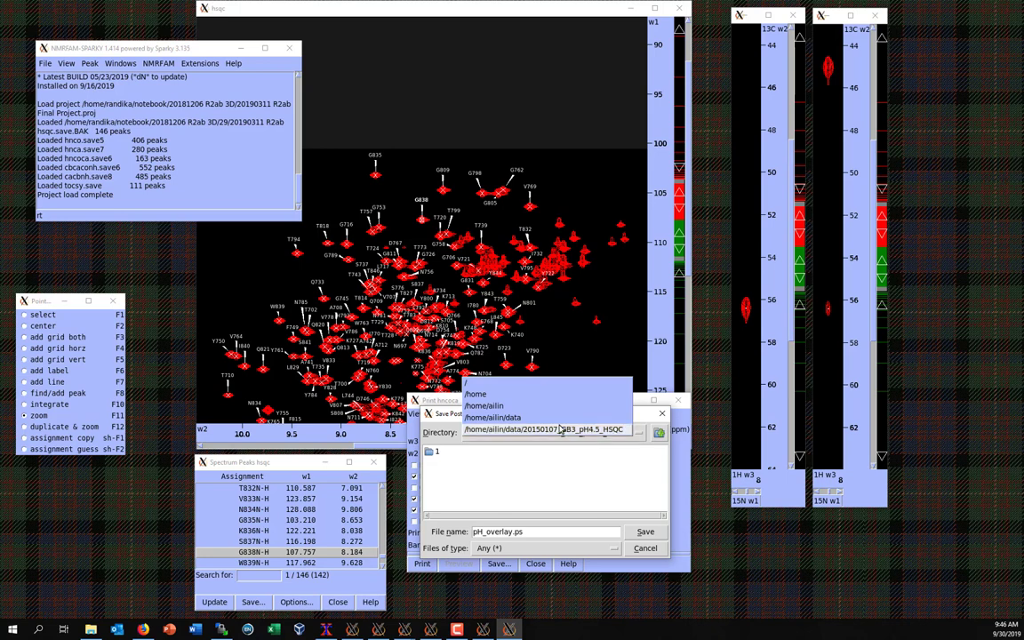
pyautogui.click(475, 392)
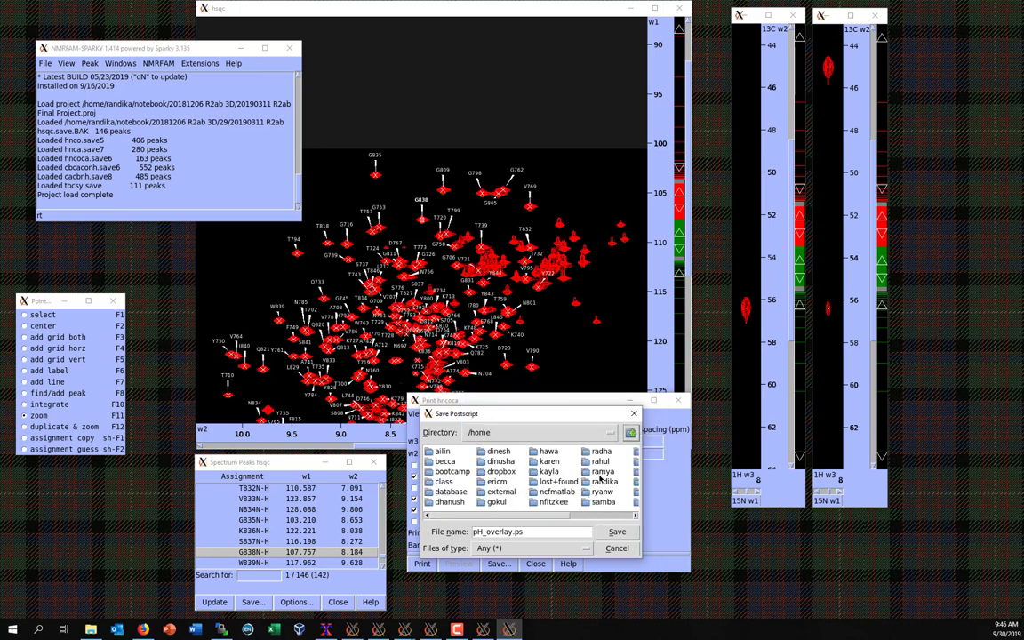
pyautogui.doubleClick(602, 480)
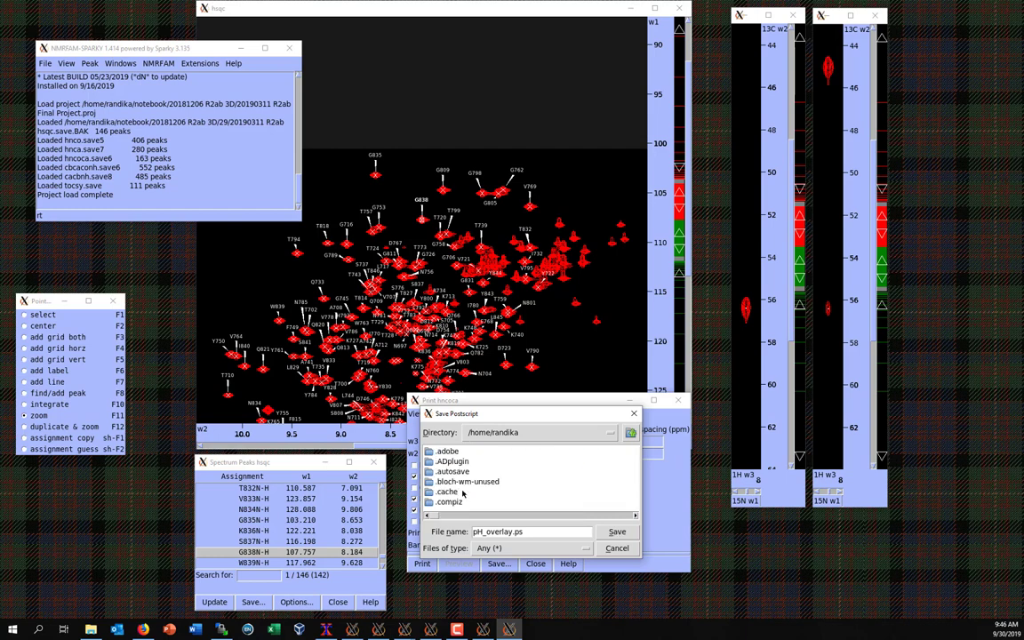
# Step: Scroll down the folder list and open the notebook folder
pyautogui.click(507, 518)
pyautogui.click(506, 518)
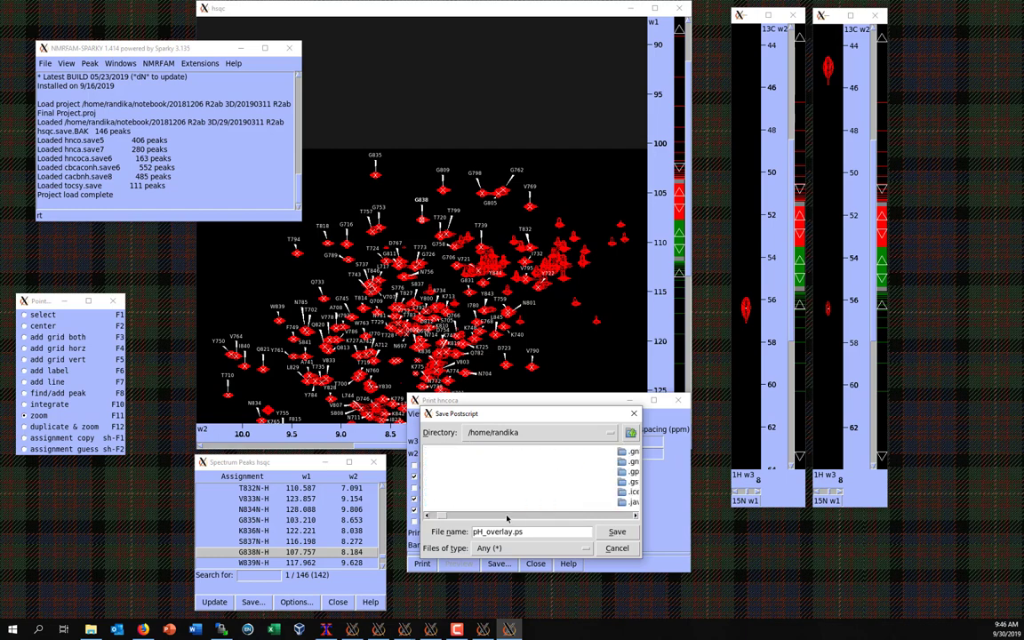
pyautogui.click(506, 518)
pyautogui.click(505, 518)
pyautogui.click(505, 518)
pyautogui.click(505, 518)
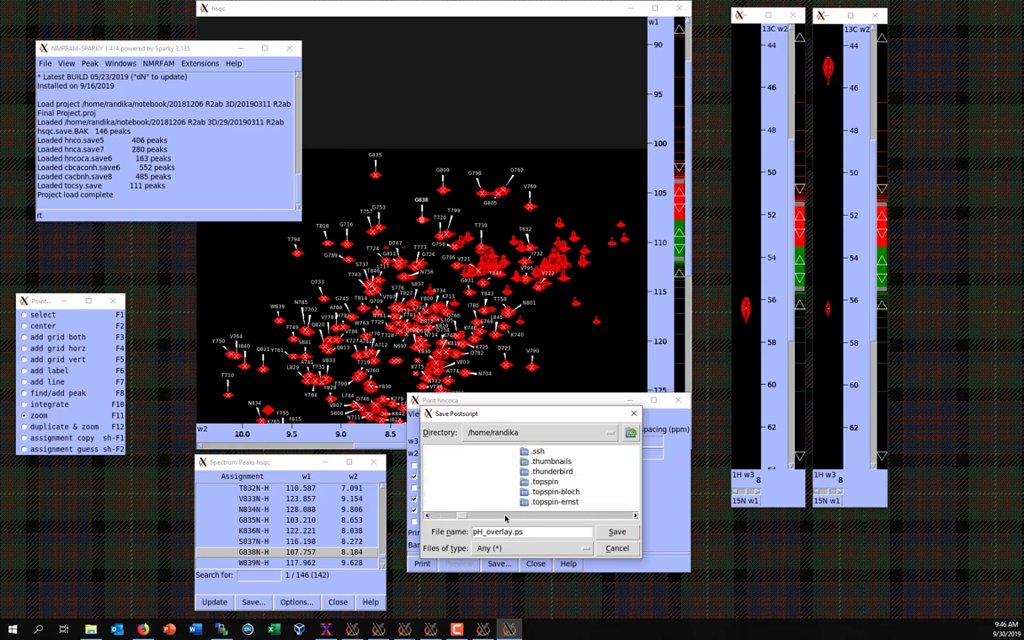
pyautogui.click(505, 518)
pyautogui.click(505, 518)
pyautogui.click(505, 518)
pyautogui.click(505, 518)
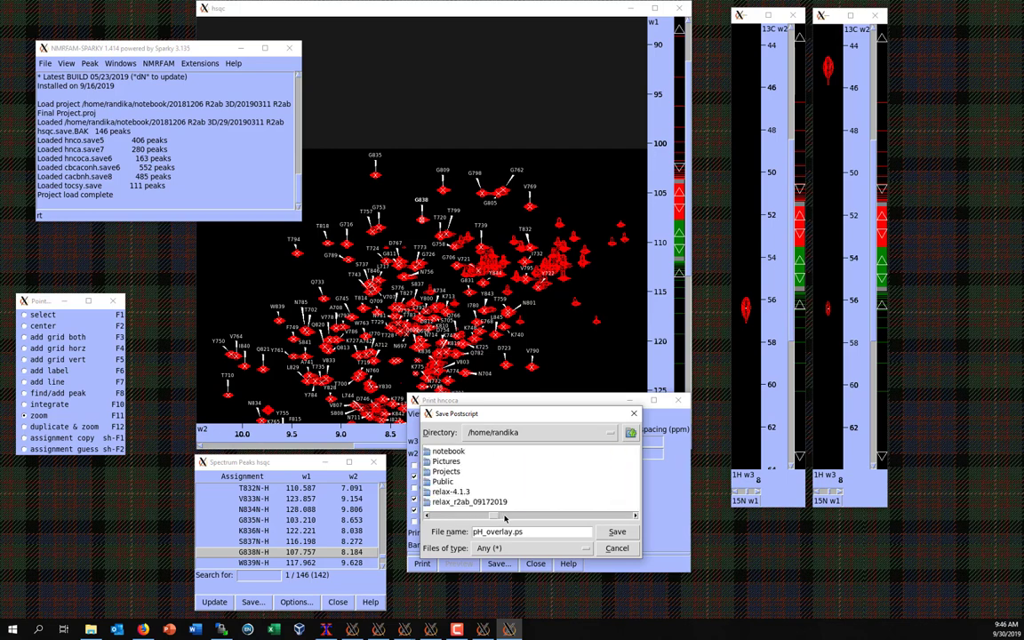
pyautogui.doubleClick(448, 451)
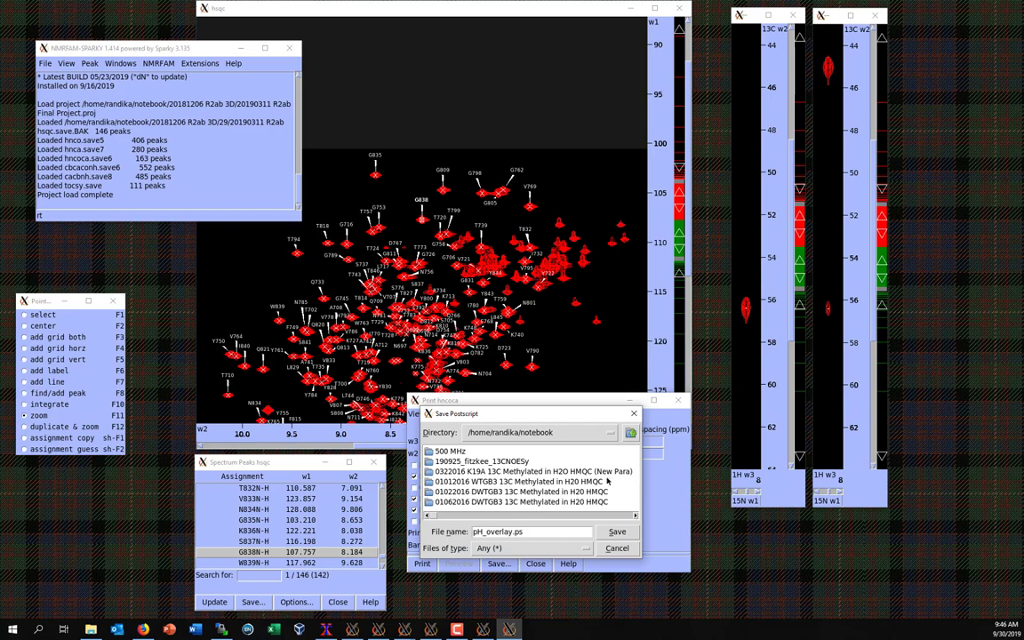
# Step: Locate and open the 20181206 R2ab 3D folder, keeping pH_overlay.ps as the file name
pyautogui.click(556, 517)
pyautogui.moveTo(555, 517); pyautogui.dragTo(593, 521)
pyautogui.click(550, 503)
pyautogui.click(570, 518)
pyautogui.click(537, 523)
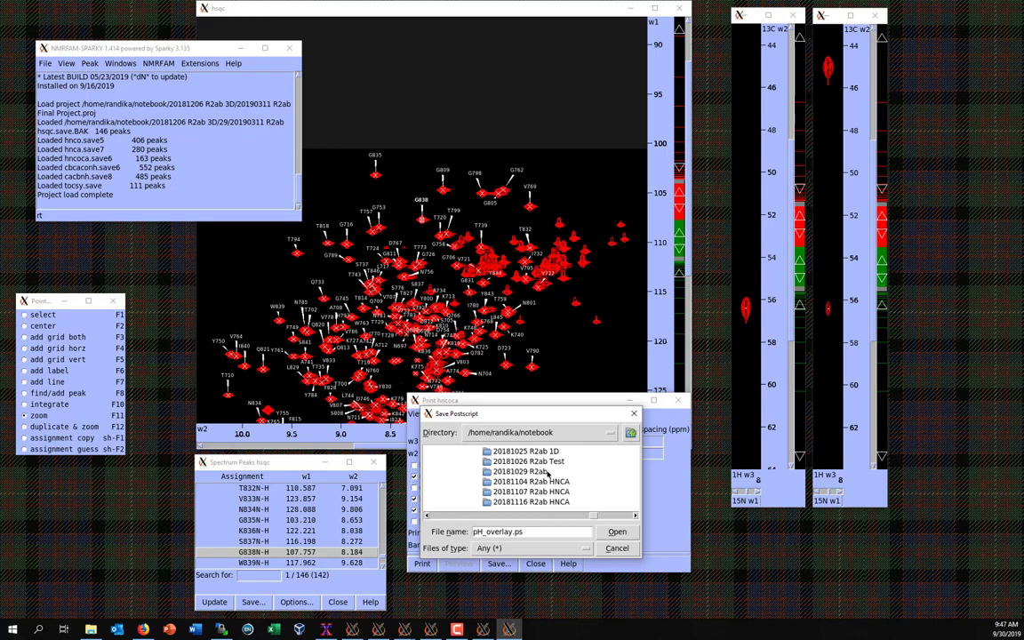
pyautogui.click(613, 515)
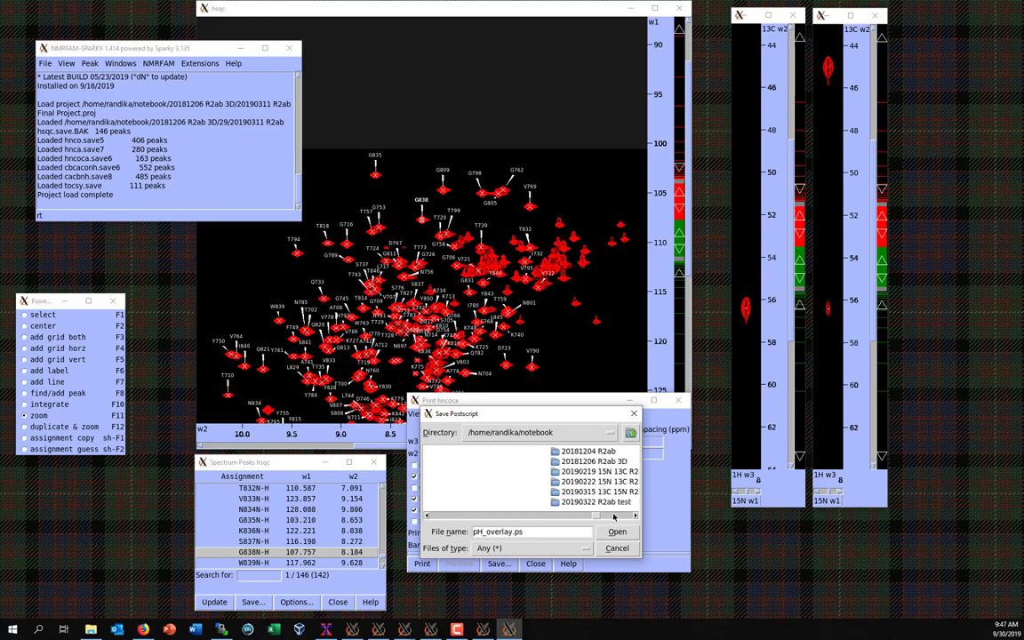
pyautogui.doubleClick(569, 462)
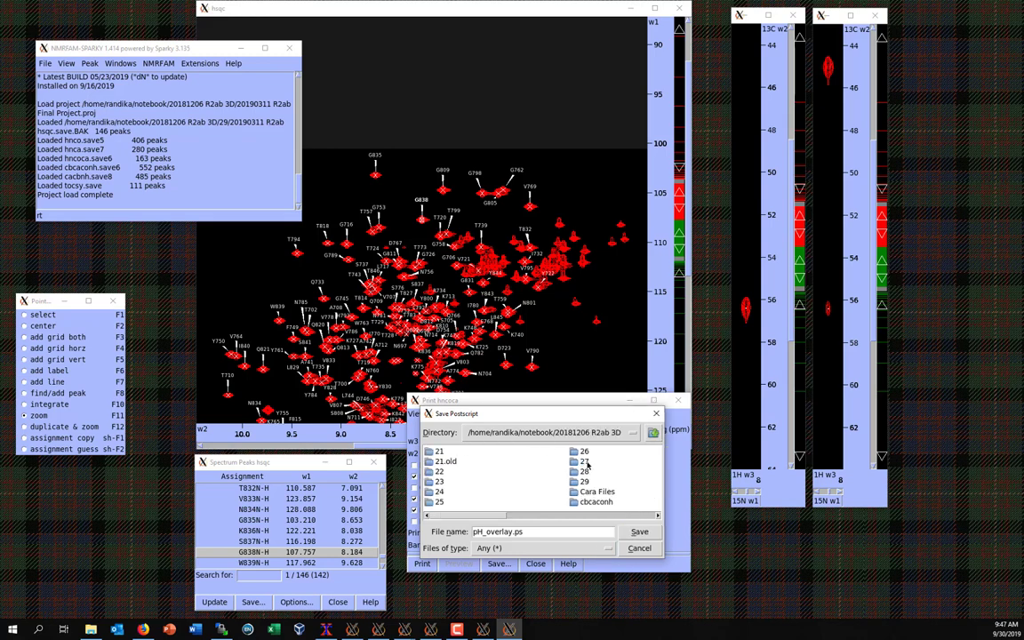
pyautogui.hscroll(3, 547, 466)
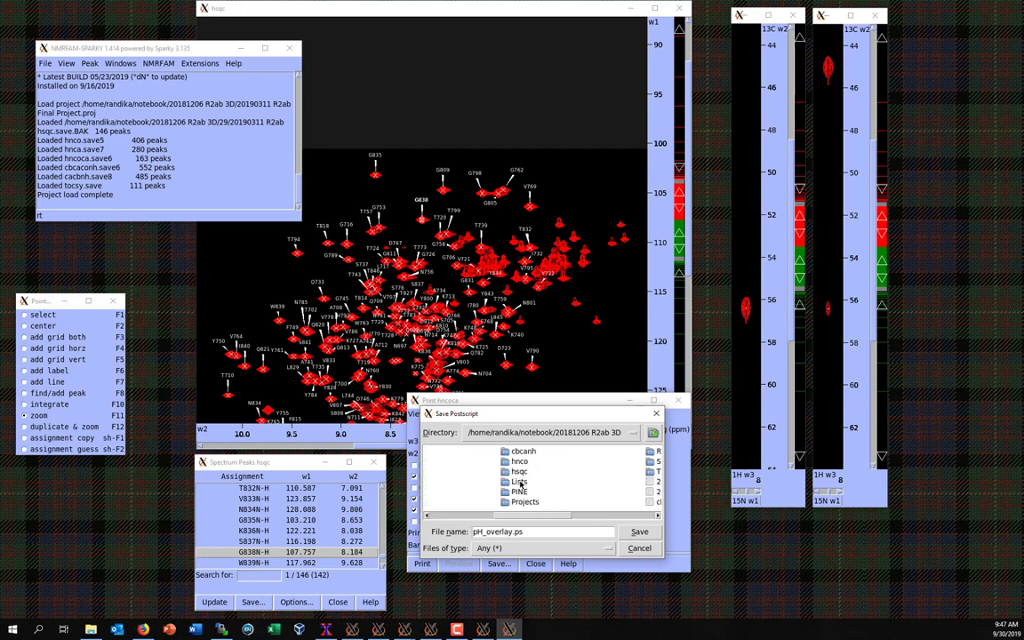
pyautogui.hscroll(3, 517, 484)
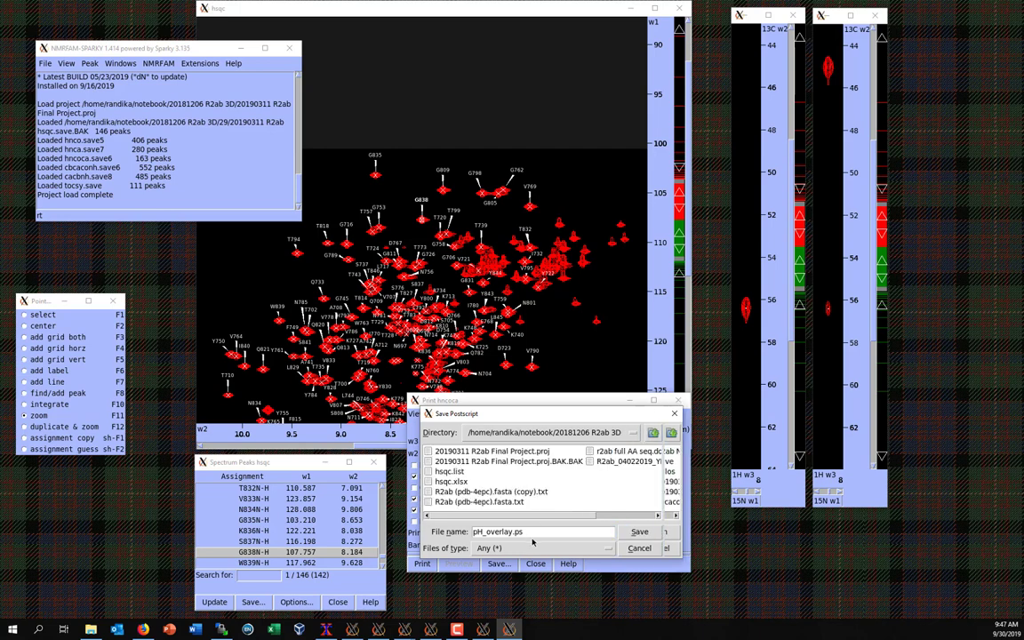
# Step: Replace the default file name with 838-hncoca.ps and save the hncoca strip as PostScript
pyautogui.tripleClick(539, 533)
pyautogui.write('g')
pyautogui.write('838-hn')
pyautogui.write('coca')
pyautogui.click(638, 532)
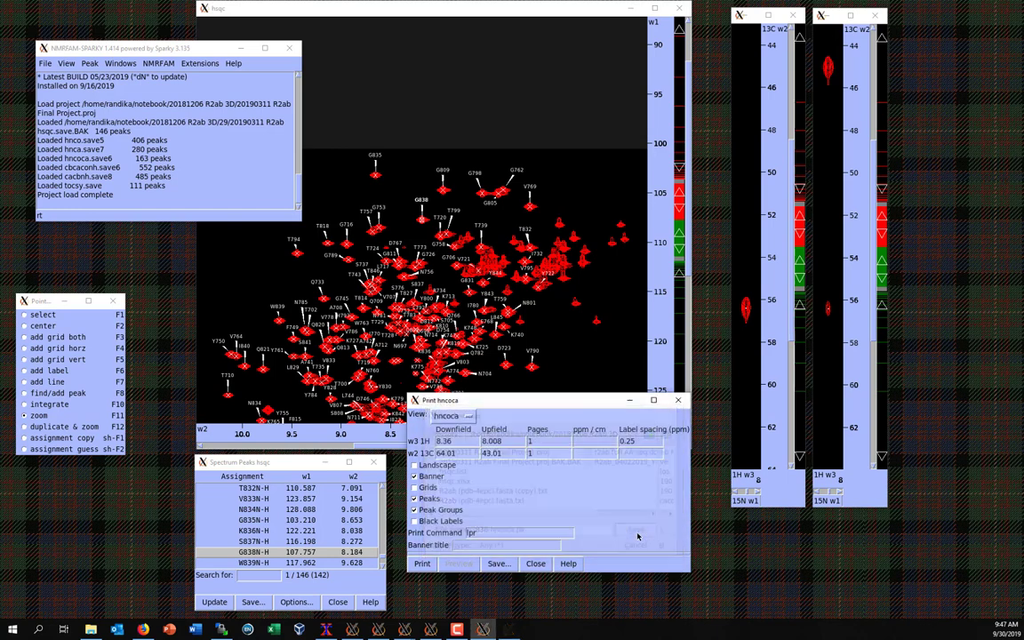
# Step: Switch the print view to hnca and save its strip as 838-hnca.ps
pyautogui.click(447, 418)
pyautogui.click(453, 451)
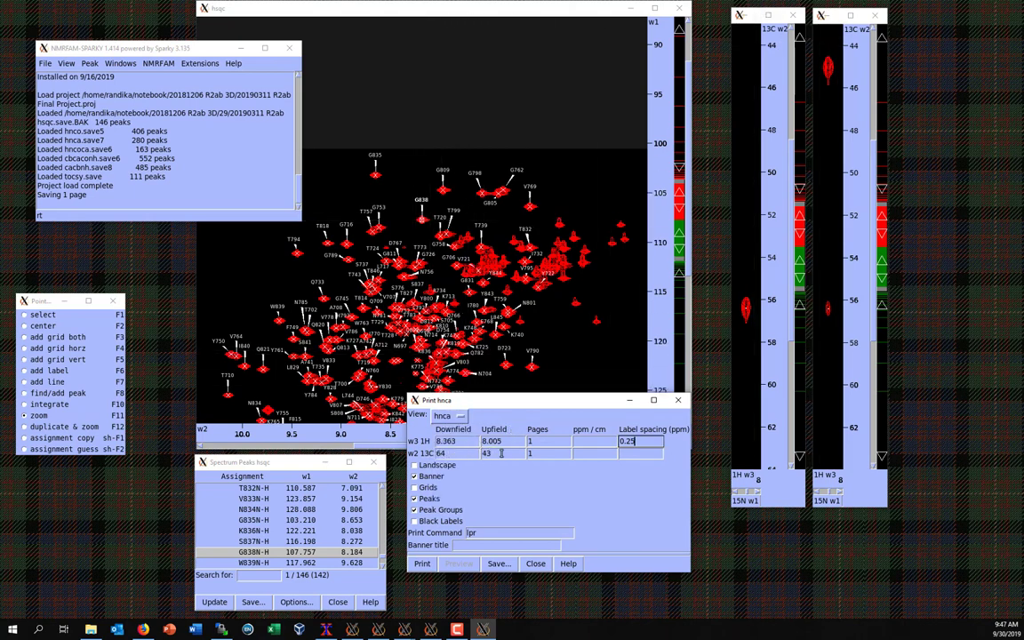
pyautogui.click(496, 564)
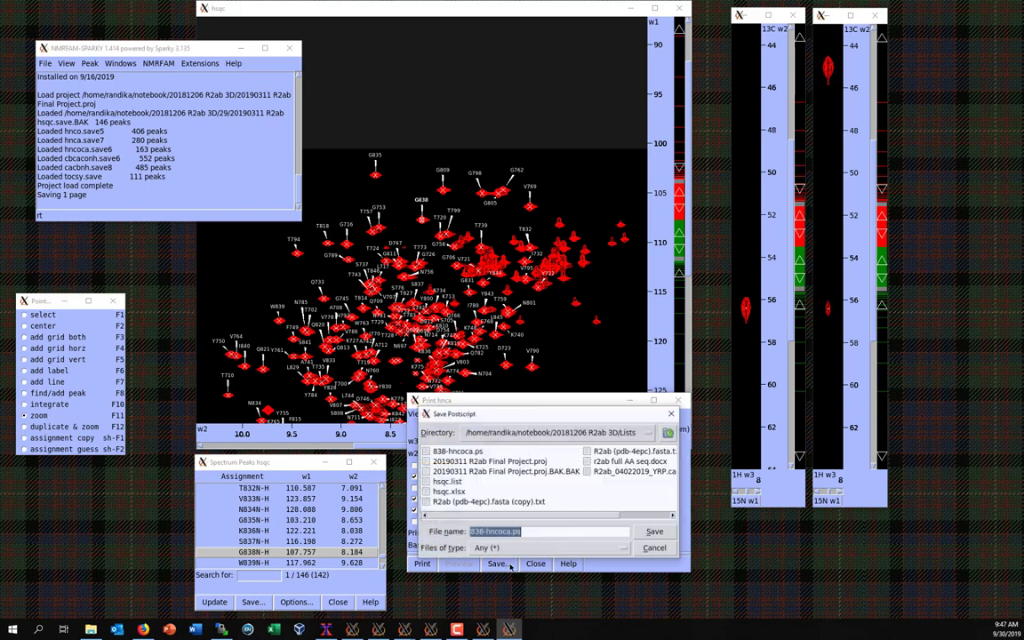
pyautogui.click(545, 529)
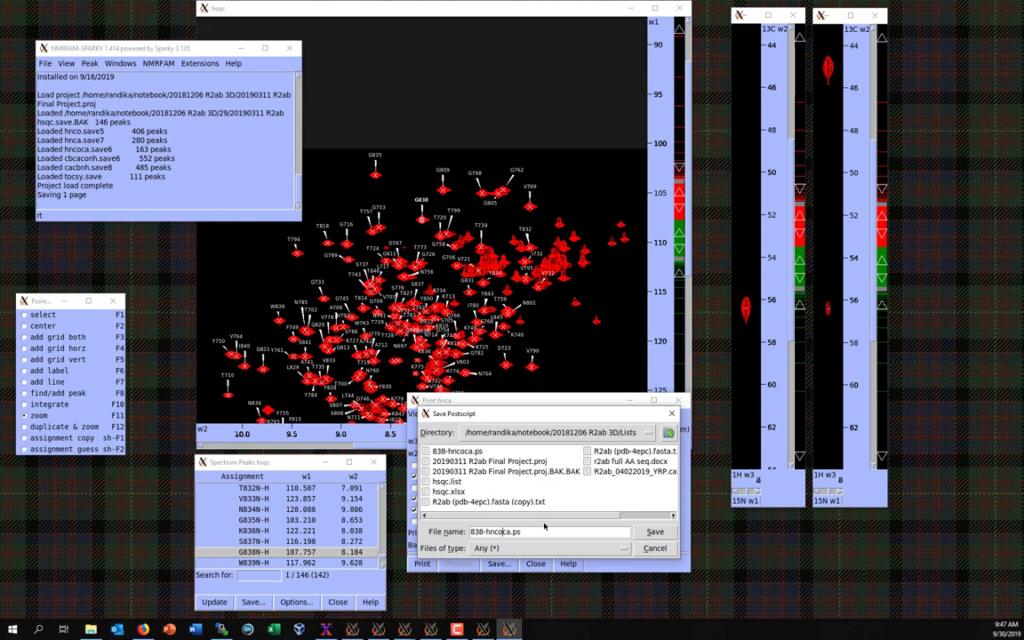
pyautogui.press('BackSpace')
pyautogui.press('BackSpace')
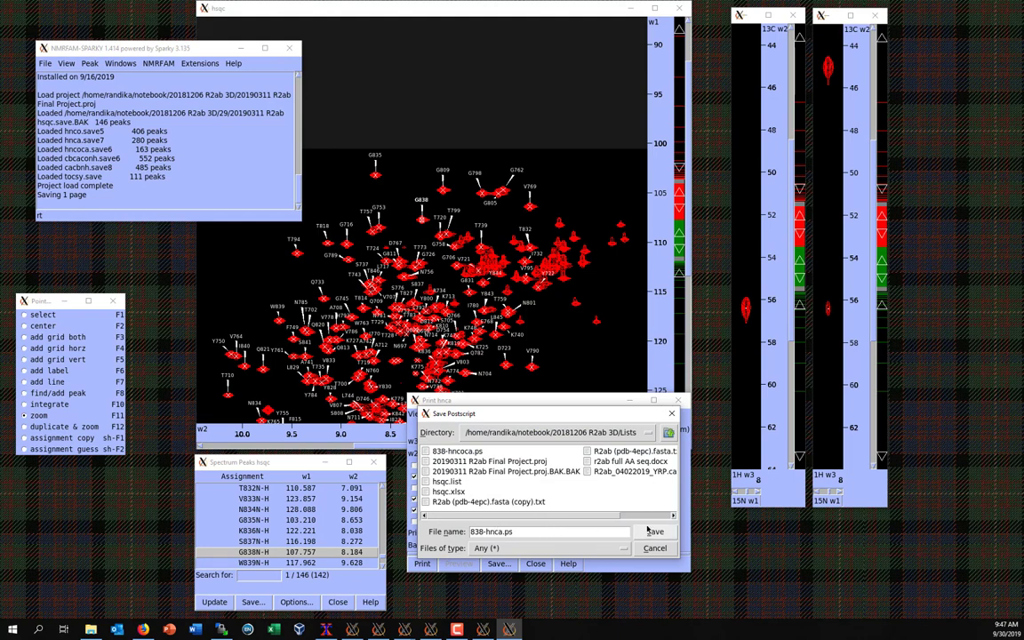
pyautogui.click(654, 532)
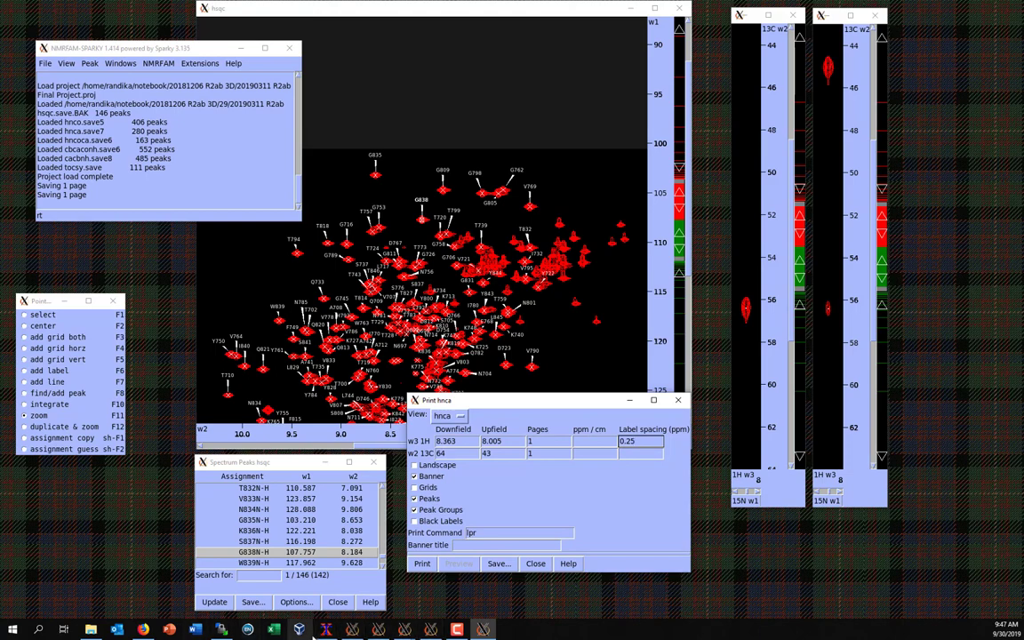
# Step: In the terminal, change into the Lists folder and list its contents
pyautogui.click(326, 629)
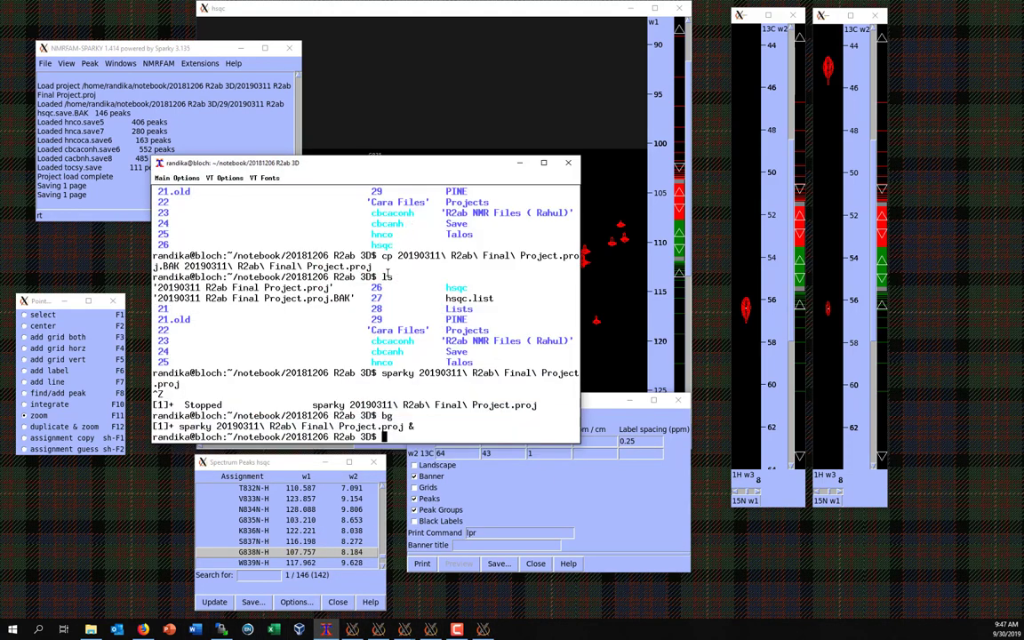
pyautogui.write('ls')
pyautogui.press('Return')
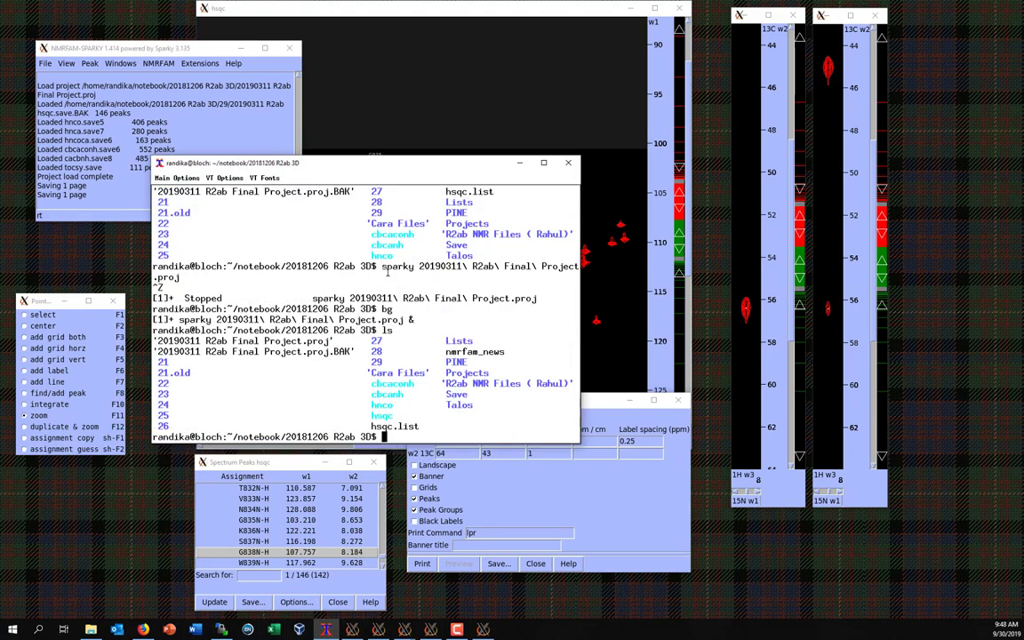
pyautogui.write('cd Lists/')
pyautogui.press('Return')
pyautogui.write('ls')
pyautogui.press('Return')
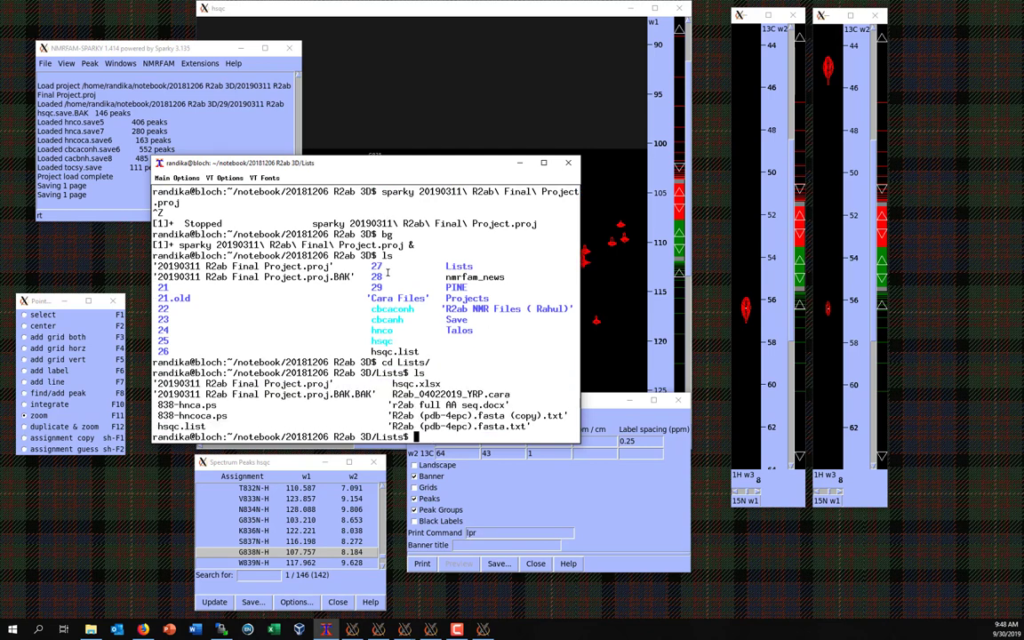
pyautogui.write('cd ..')
pyautogui.press('Return')
pyautogui.write('c')
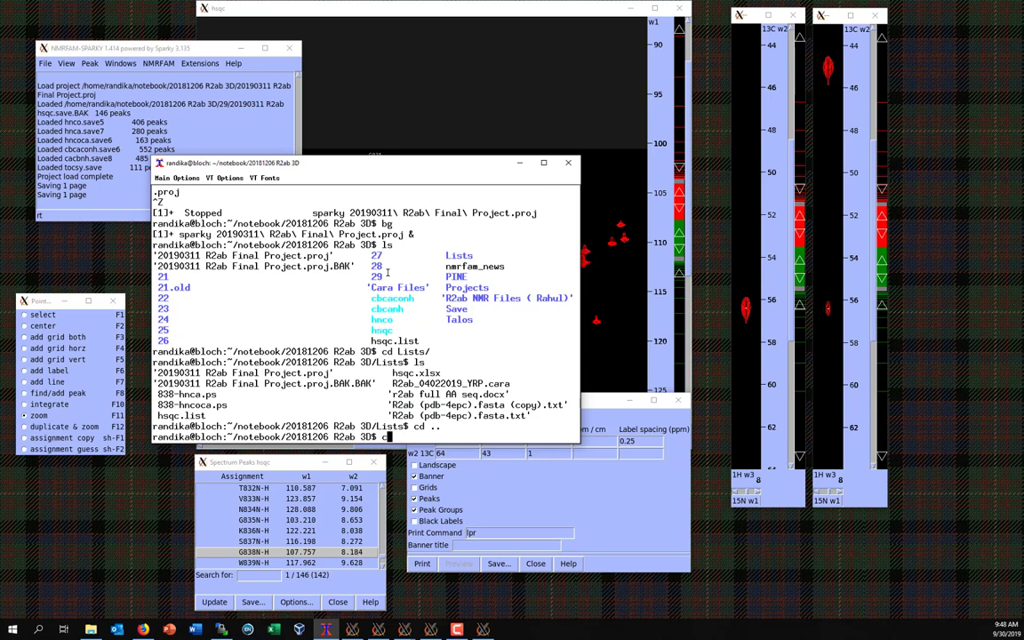
pyautogui.write('d Lists/')
pyautogui.press('Return')
pyautogui.write('ls')
pyautogui.press('Return')
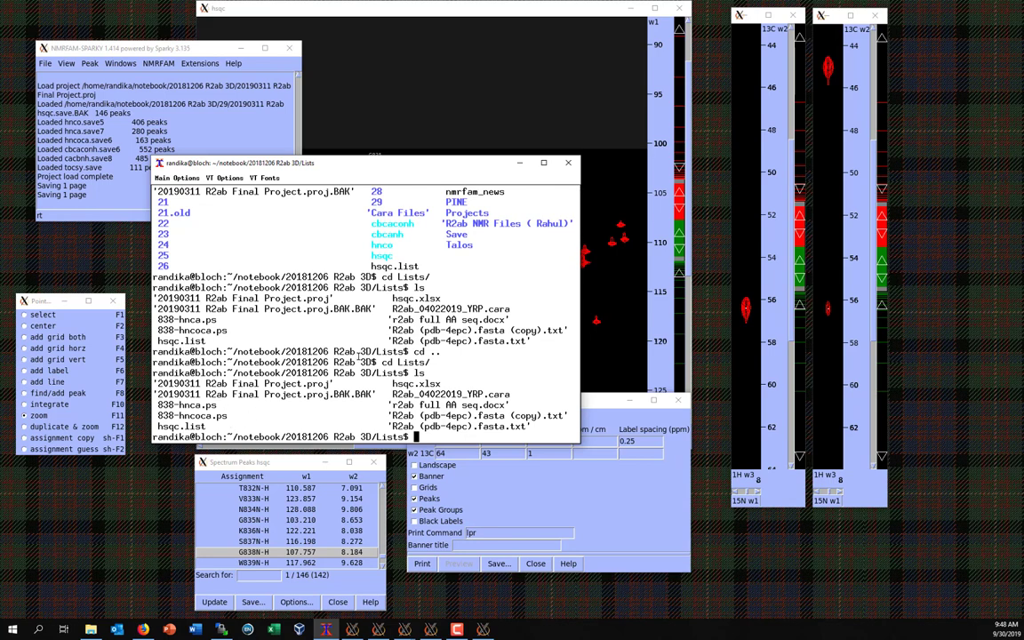
# Step: Create a temp folder and move the 2019 project files into it
pyautogui.write('mkdir temp')
pyautogui.press('Return')
pyautogui.write('mv ')
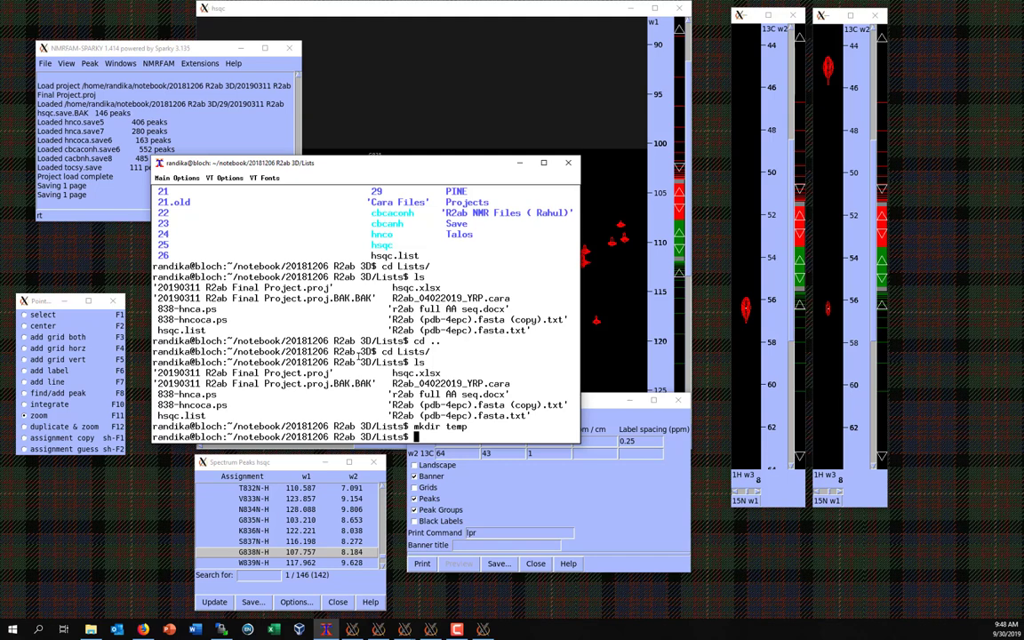
pyautogui.write('*2019* temp/')
pyautogui.press('Return')
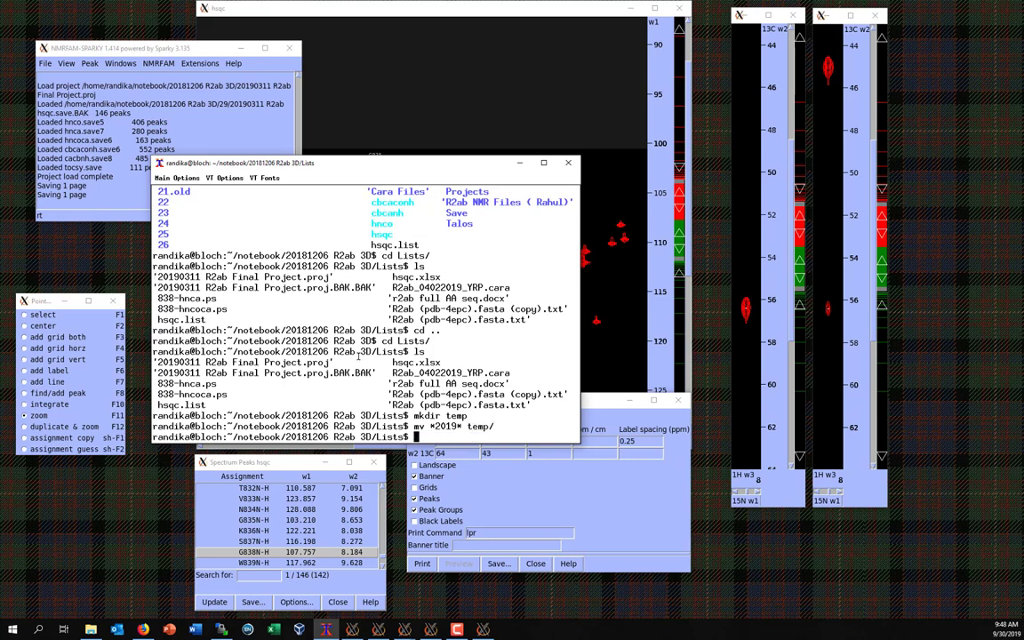
pyautogui.write('ls')
pyautogui.press('Return')
# Step: Move the .list and fasta files into temp
pyautogui.write('mv *.list')
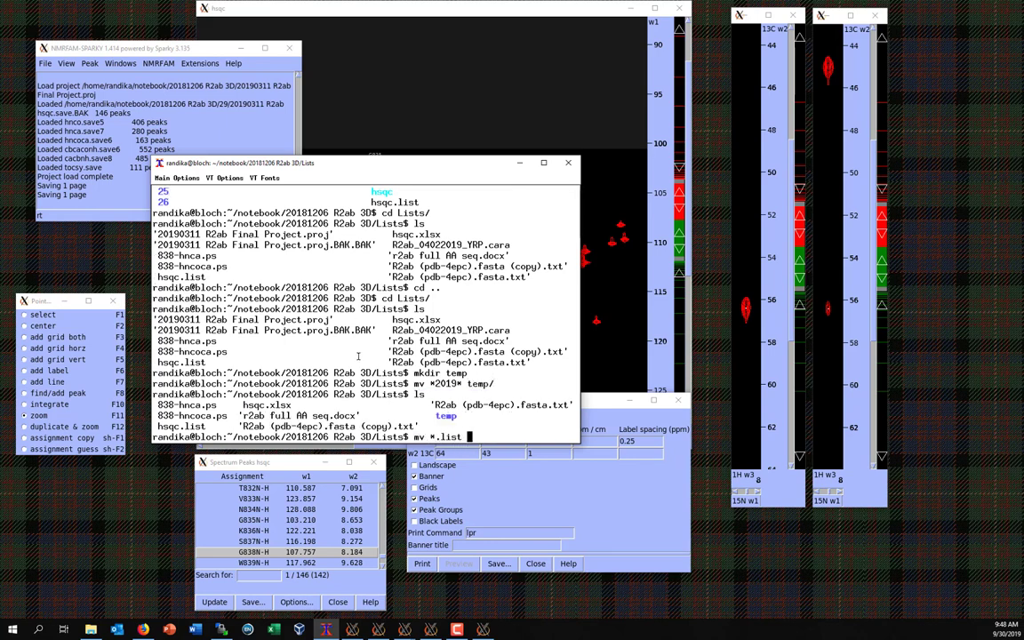
pyautogui.write(' R')
pyautogui.press('Tab')
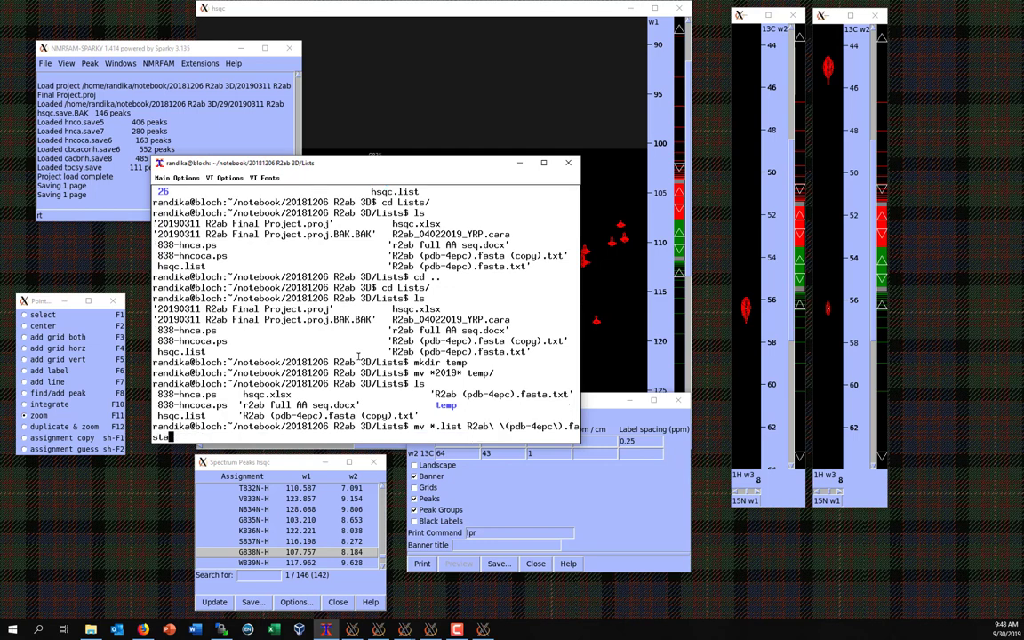
pyautogui.write('* temp/')
pyautogui.press('Return')
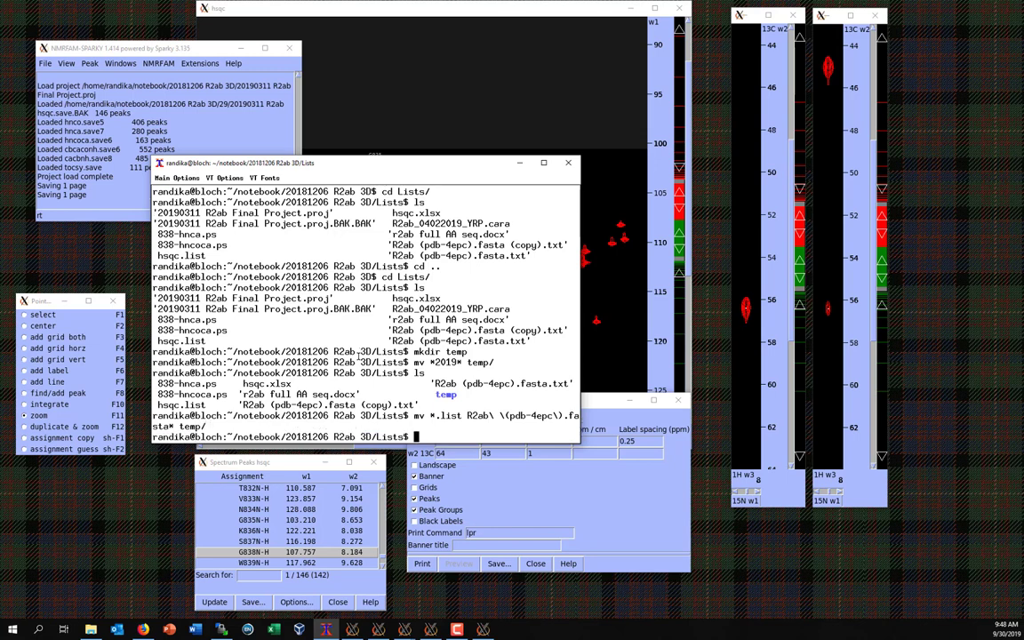
pyautogui.write('ls')
pyautogui.press('Return')
# Step: Move the hsqc.xlsx spreadsheet and sequence document into temp, then enter gv 838-hnca.ps
pyautogui.write('mv h')
pyautogui.press('Tab')
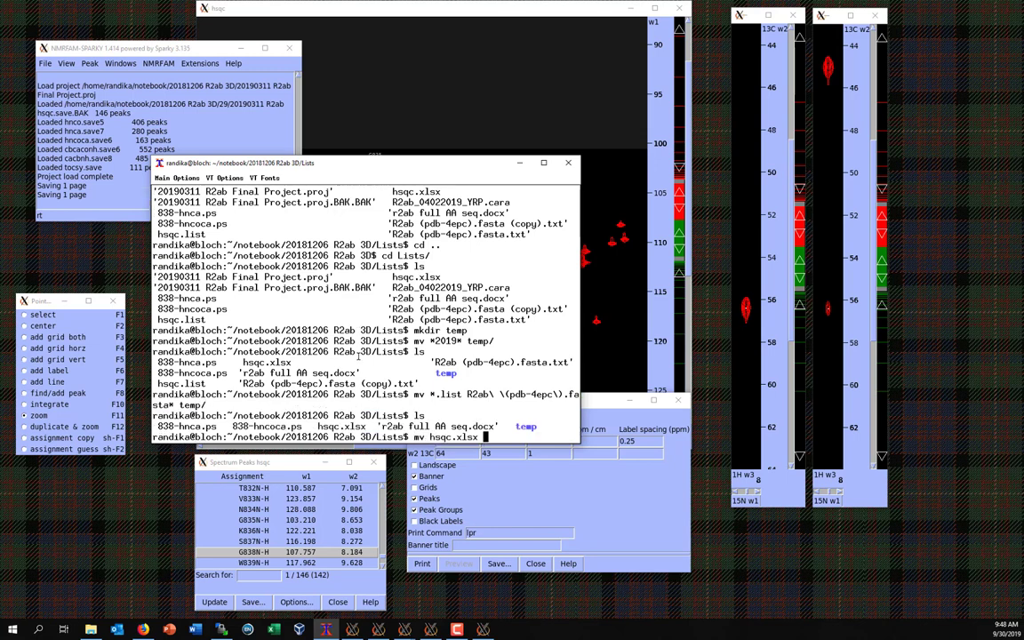
pyautogui.write('r2')
pyautogui.press('Tab')
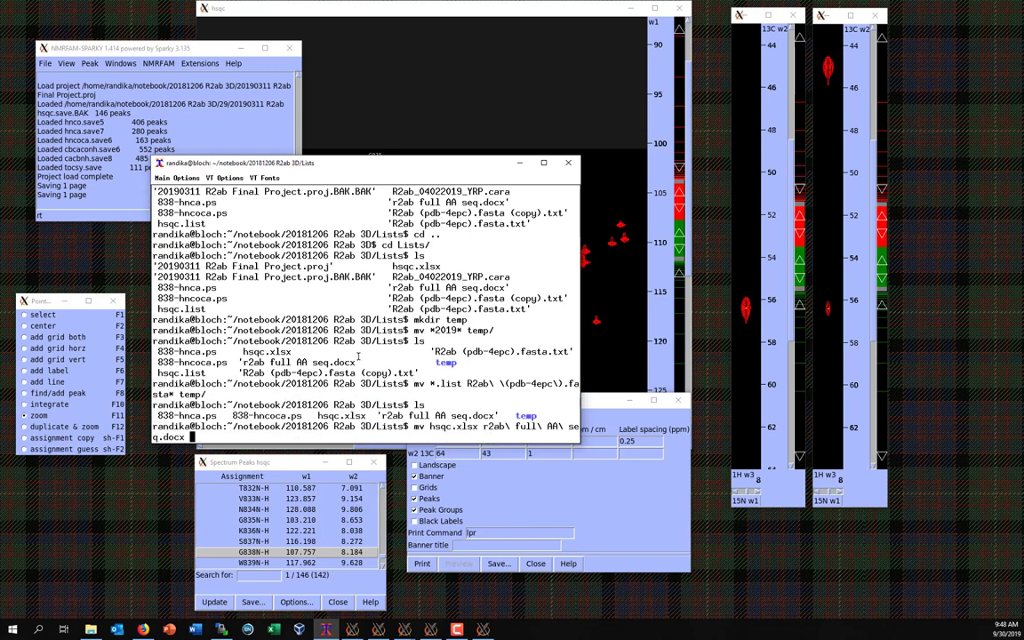
pyautogui.write('temp')
pyautogui.press('Return')
pyautogui.write('ls')
pyautogui.press('Return')
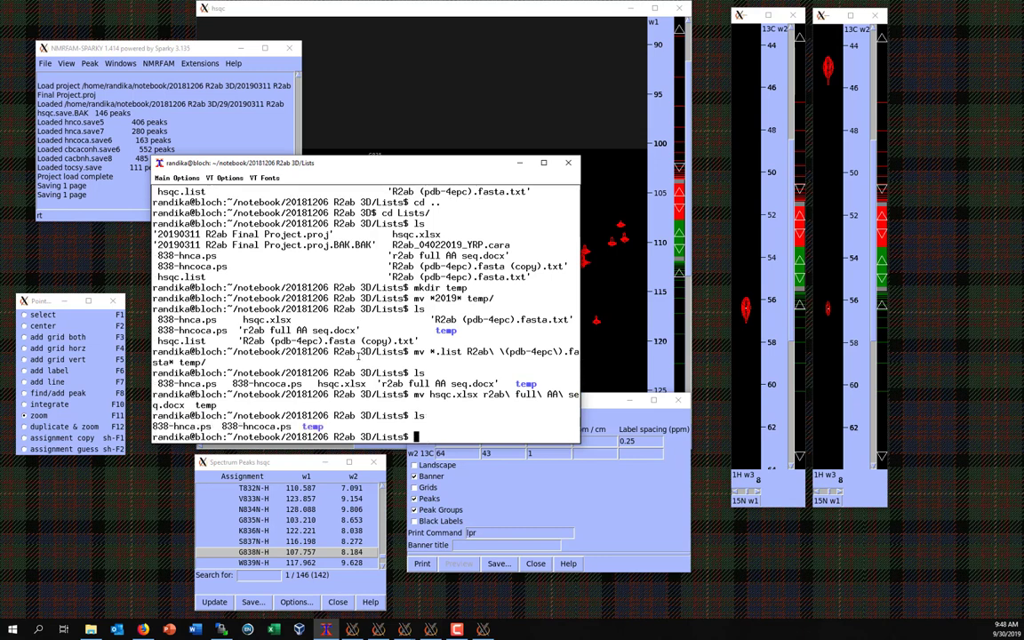
pyautogui.write('gv 838-hnca.ps')
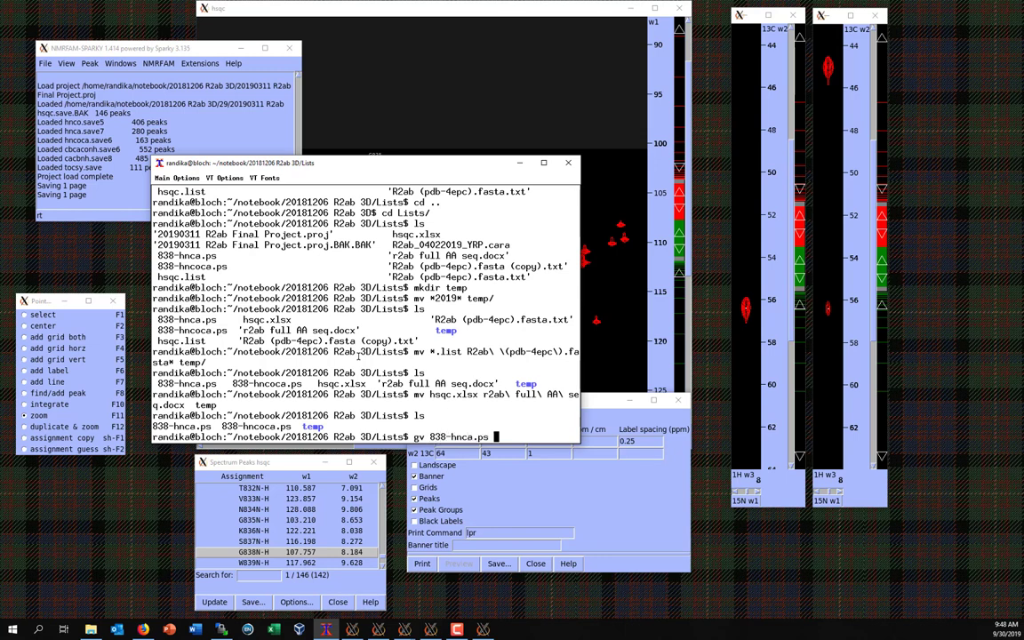
pyautogui.press('Return')
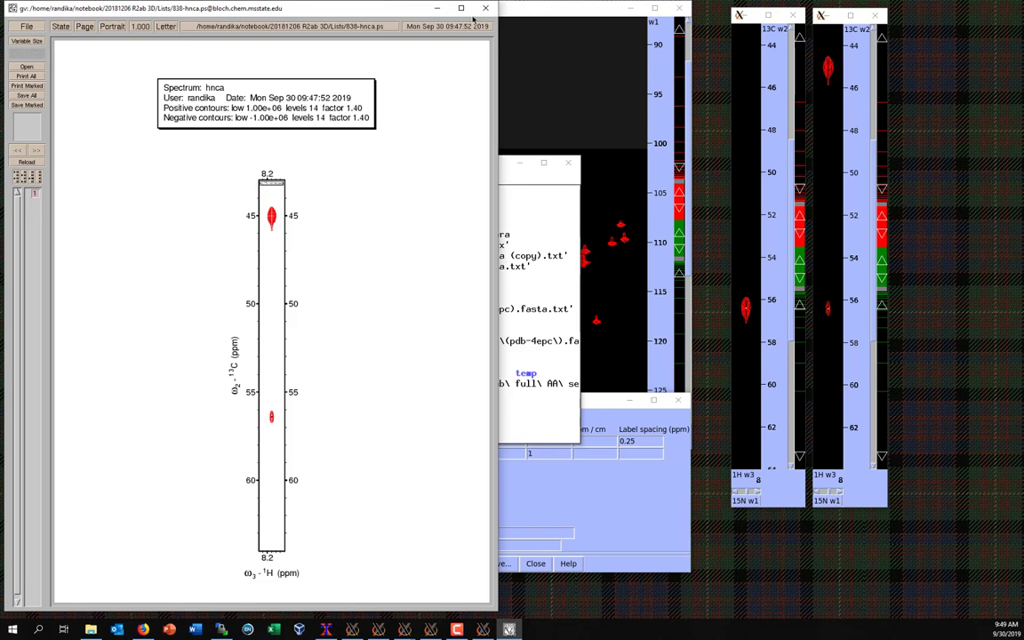
pyautogui.click(488, 8)
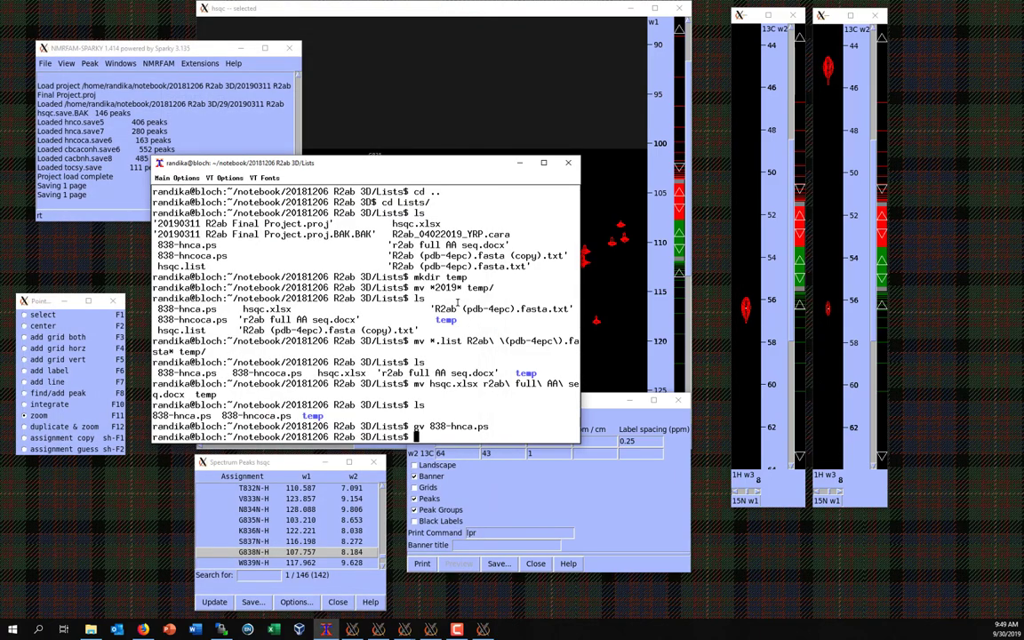
pyautogui.press('Up')
pyautogui.press('Right')
pyautogui.press('Right')
pyautogui.press('Right')
pyautogui.write('oc')
pyautogui.press('Return')
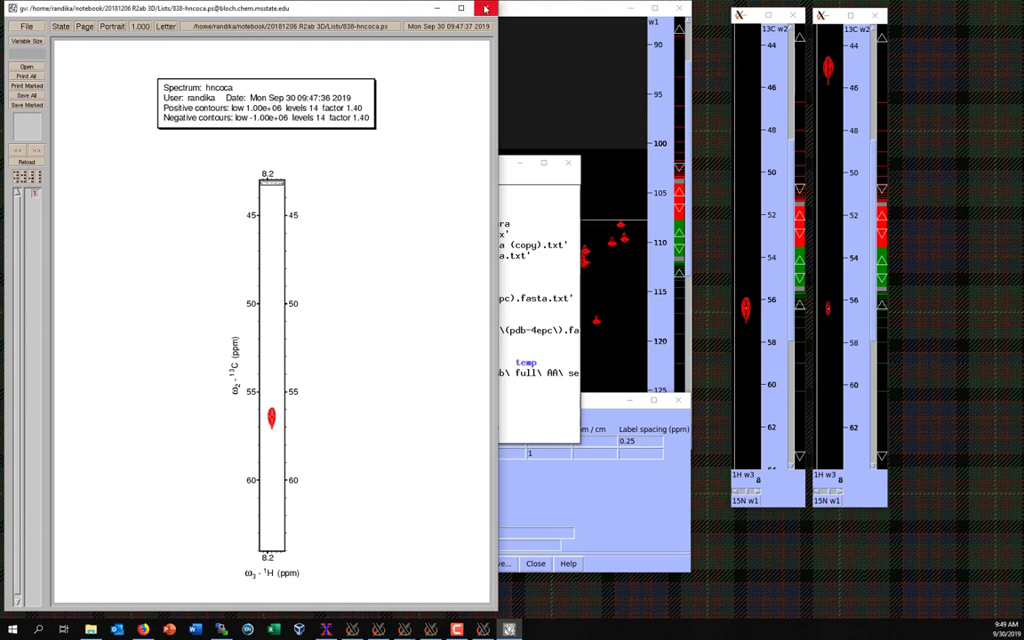
pyautogui.click(436, 8)
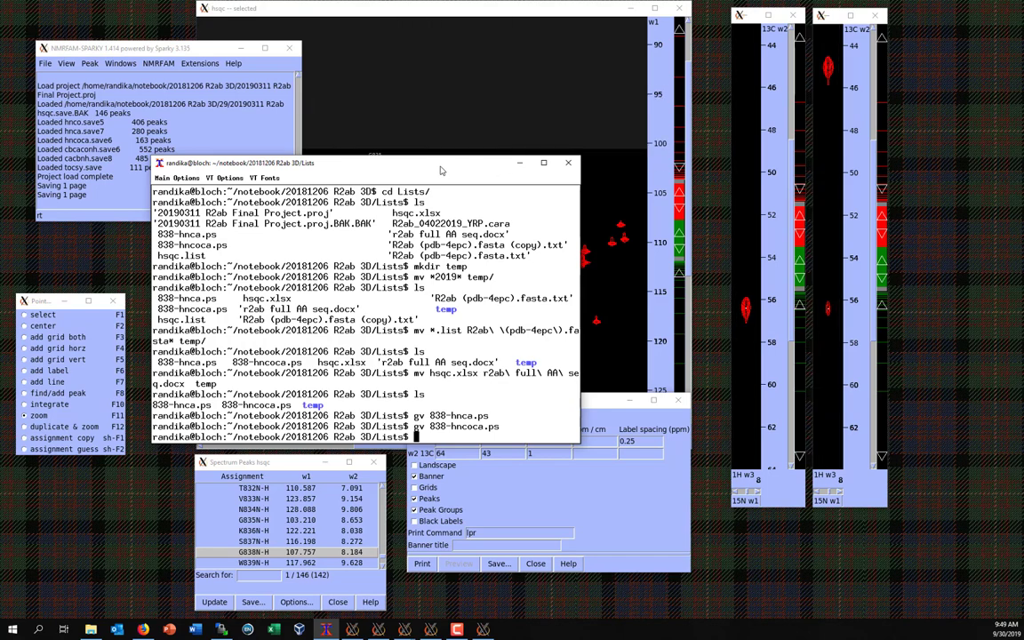
# Step: Minimize the terminal and centre the spectrum and strips on peak W839N-H
pyautogui.click(520, 162)
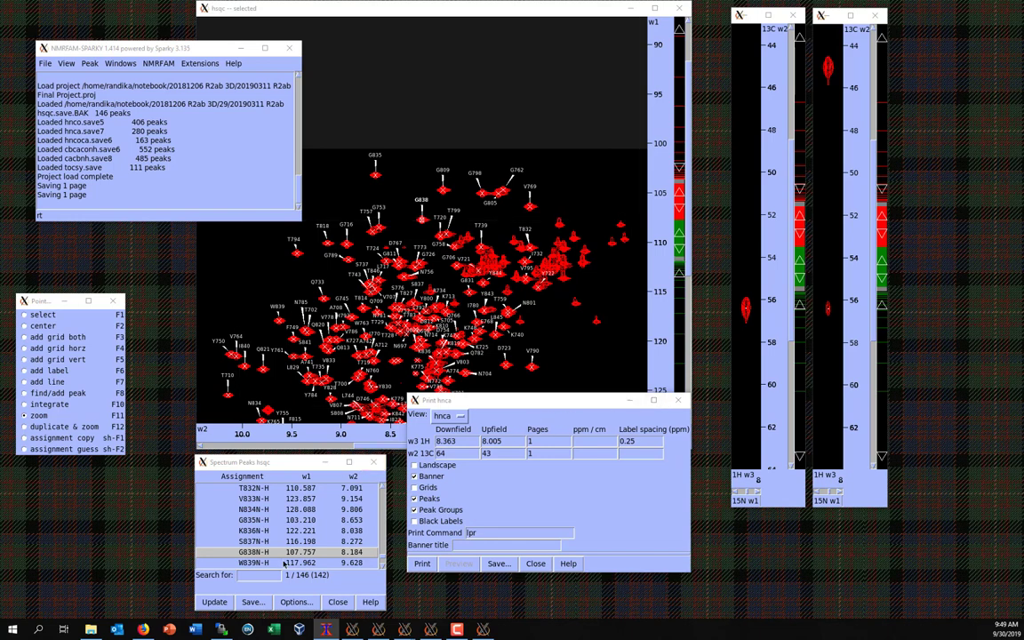
pyautogui.scroll(-2, 296, 509)
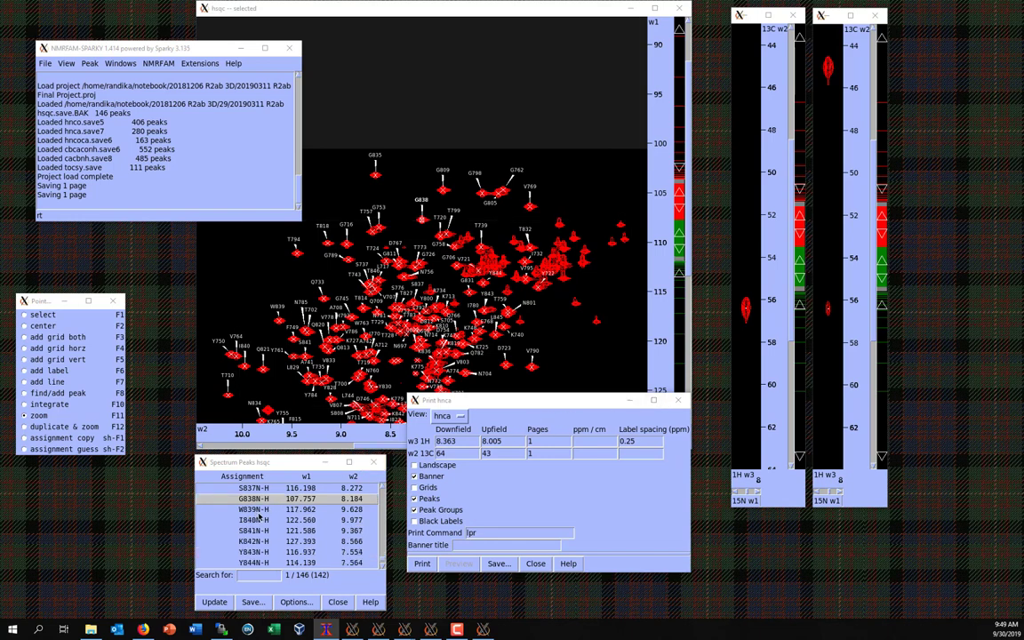
pyautogui.doubleClick(256, 509)
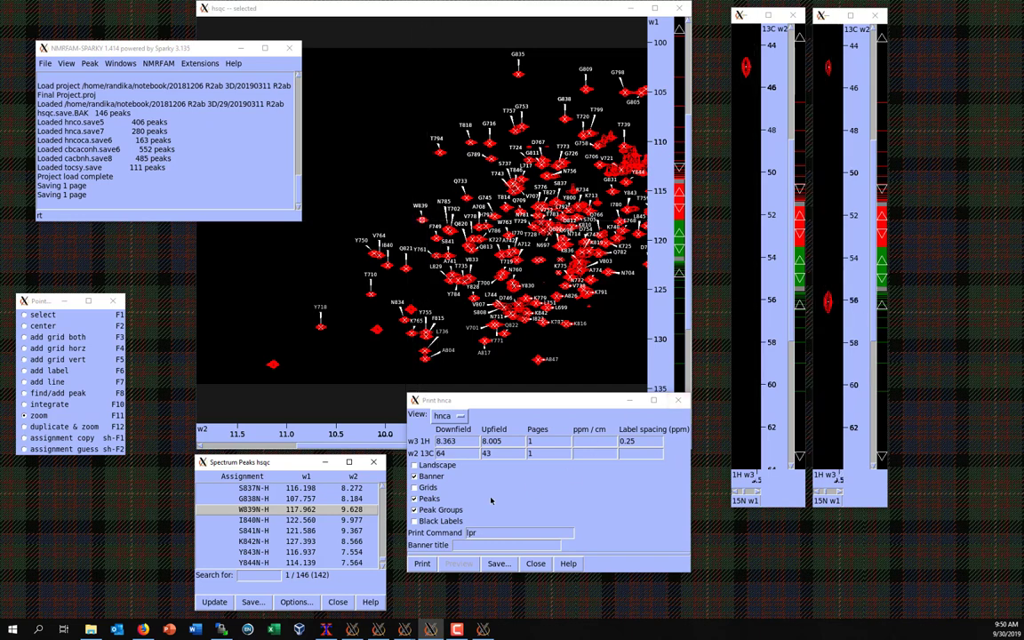
# Step: Save residue 839's hnca strip as 839-hnca.ps
pyautogui.click(498, 565)
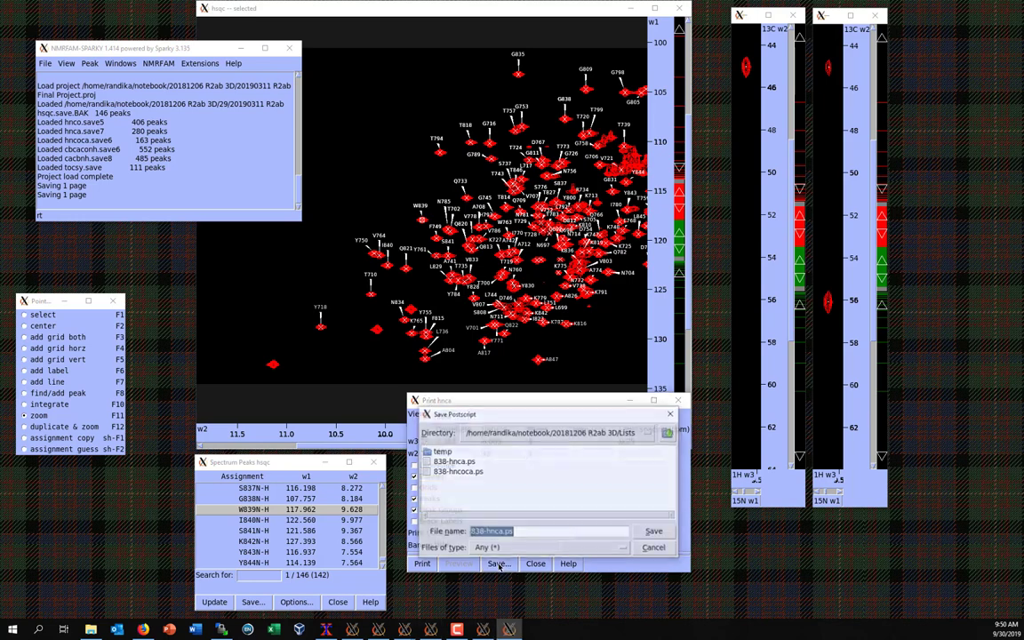
pyautogui.press('Home')
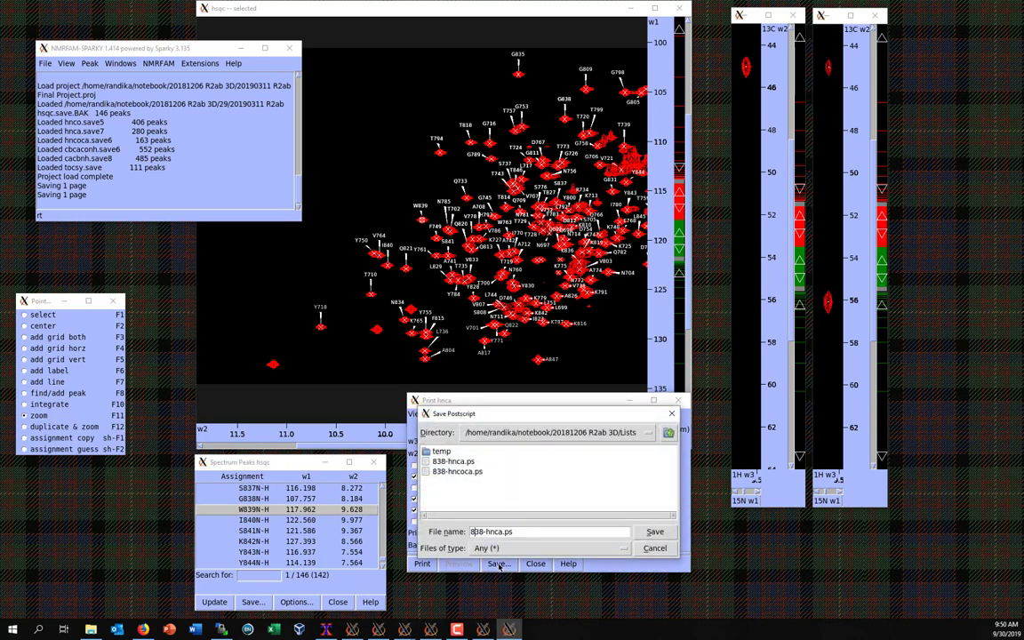
pyautogui.press('Return')
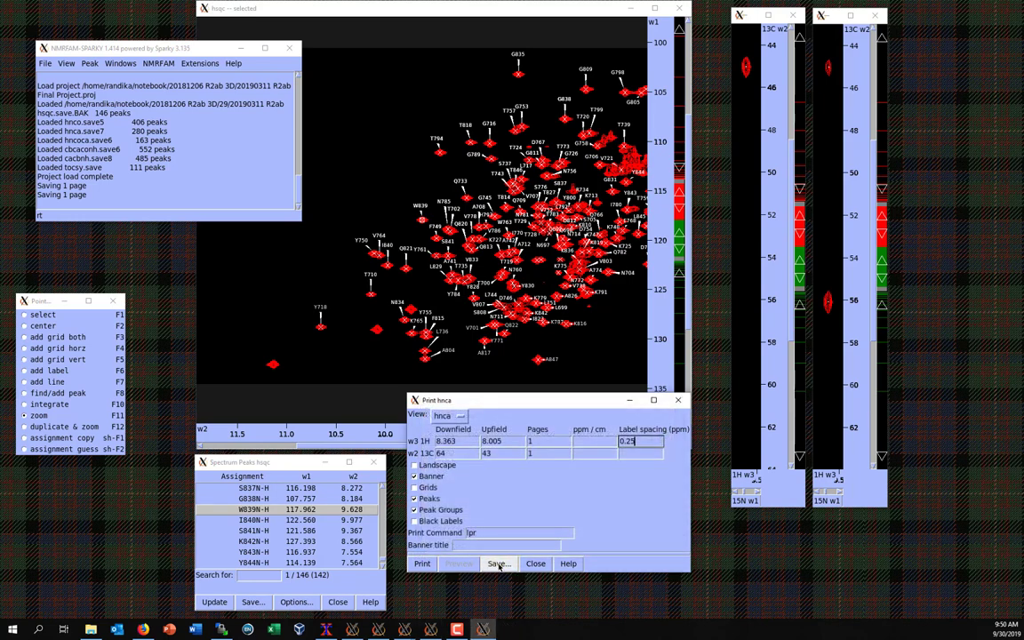
pyautogui.click(499, 565)
pyautogui.press('Home')
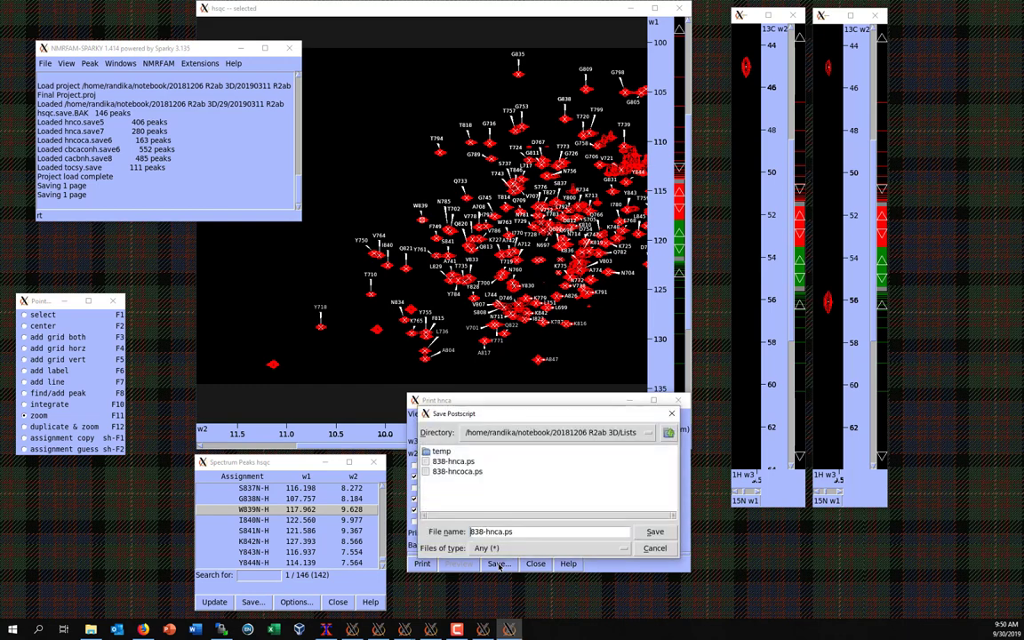
pyautogui.press('BackSpace')
pyautogui.write('9')
pyautogui.press('Return')
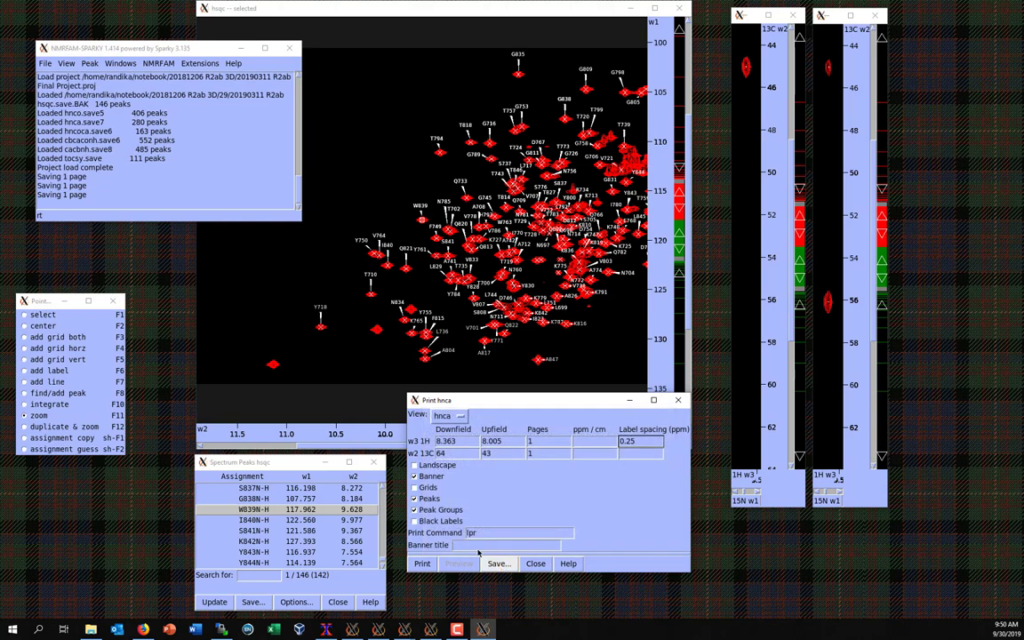
# Step: Switch the print view to hncoca, save it as 839-hncoca.ps, and centre on peak I840N-H
pyautogui.click(448, 415)
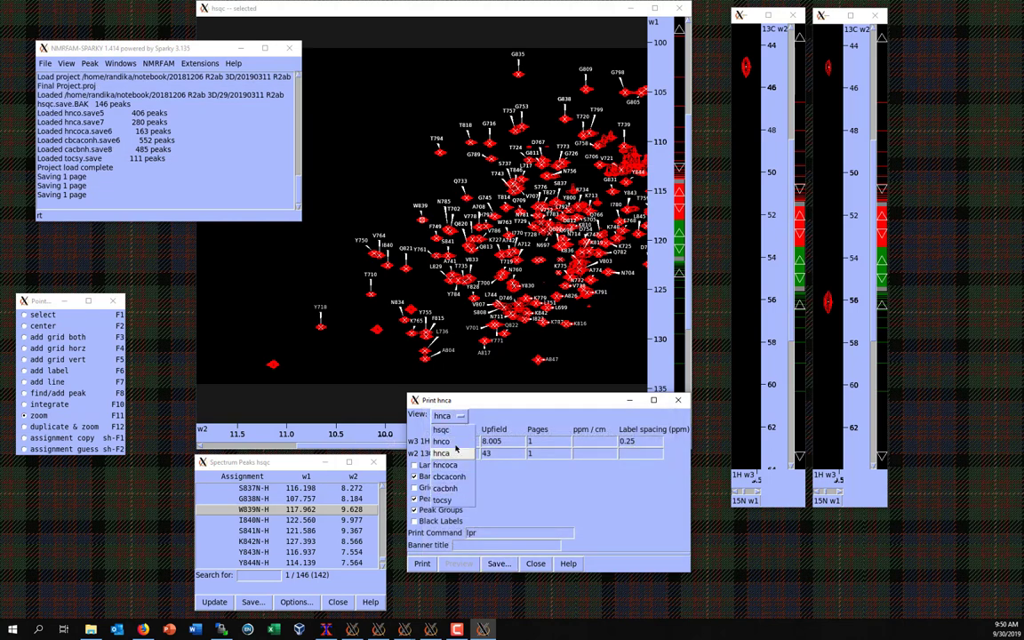
pyautogui.click(445, 465)
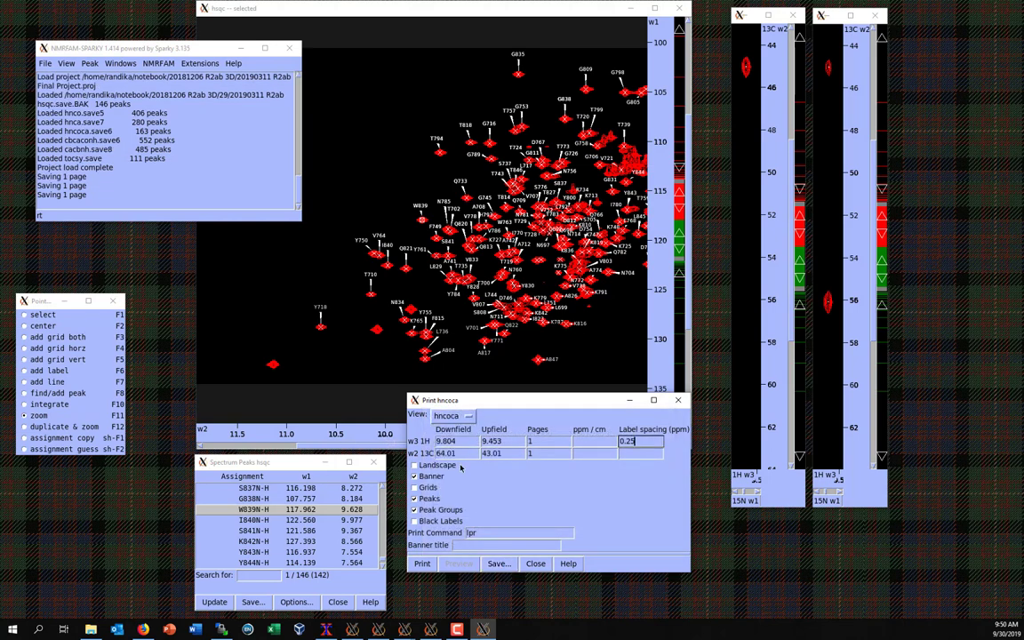
pyautogui.click(498, 563)
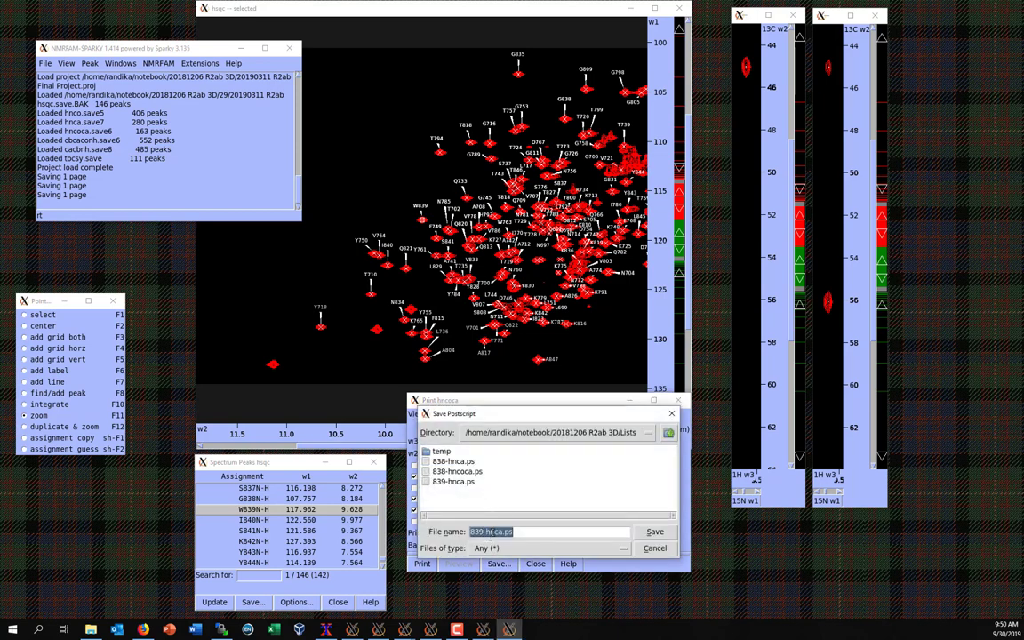
pyautogui.click(488, 531)
pyautogui.write('c')
pyautogui.press('Return')
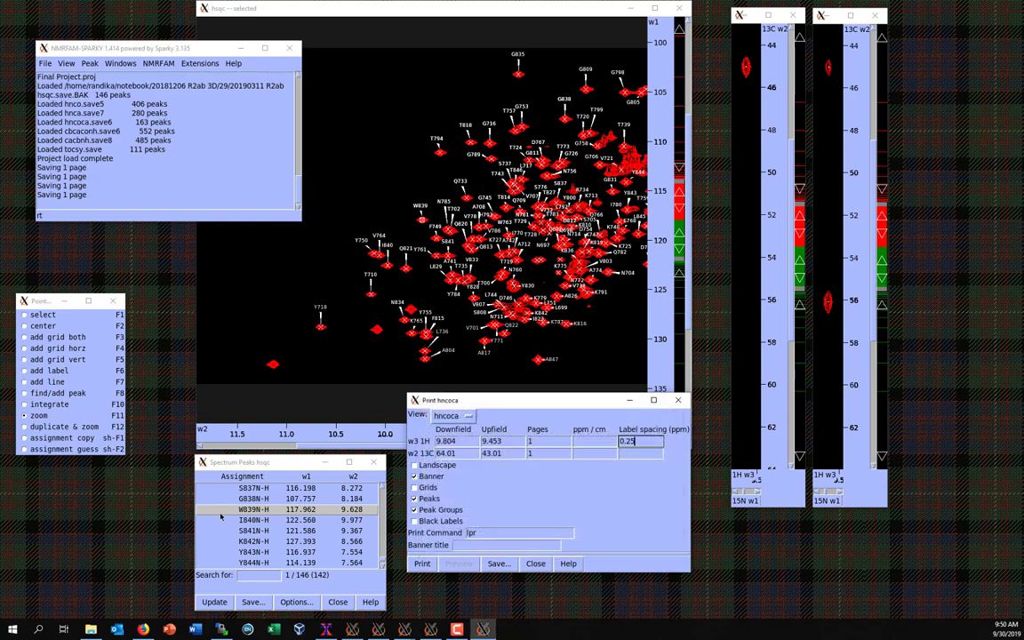
pyautogui.doubleClick(271, 520)
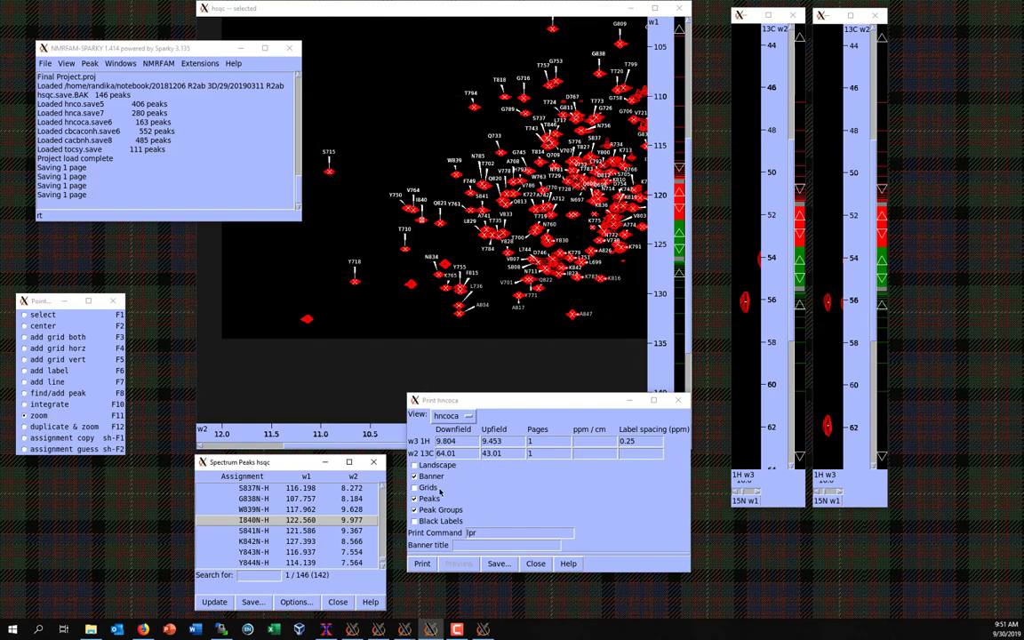
# Step: Save residue 840's hncoca strip as 840-hncoca.ps
pyautogui.click(500, 564)
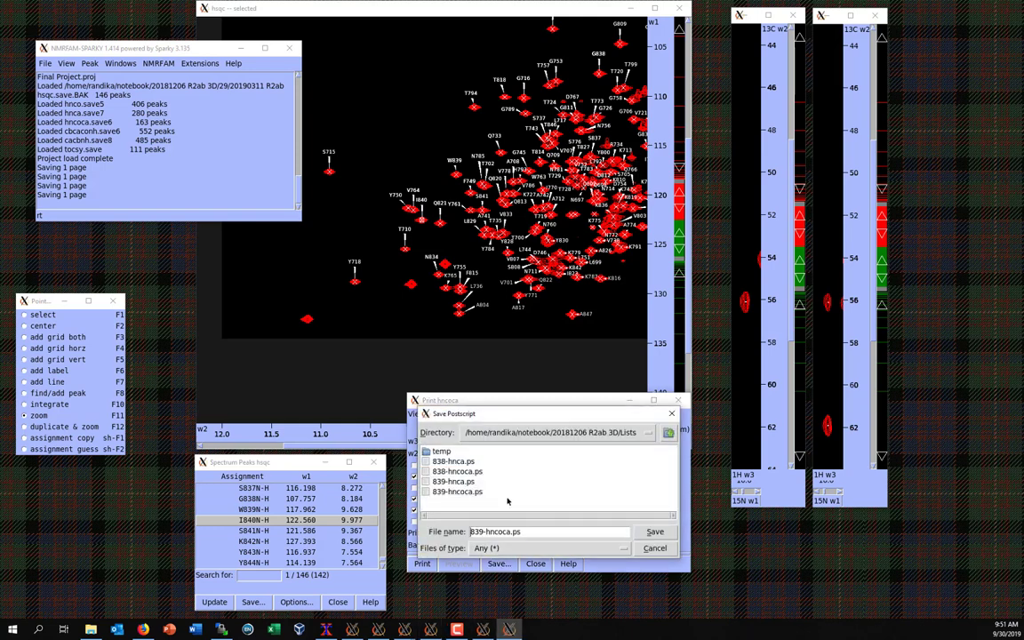
pyautogui.press('Delete')
pyautogui.press('Delete')
pyautogui.press('Delete')
pyautogui.write('840')
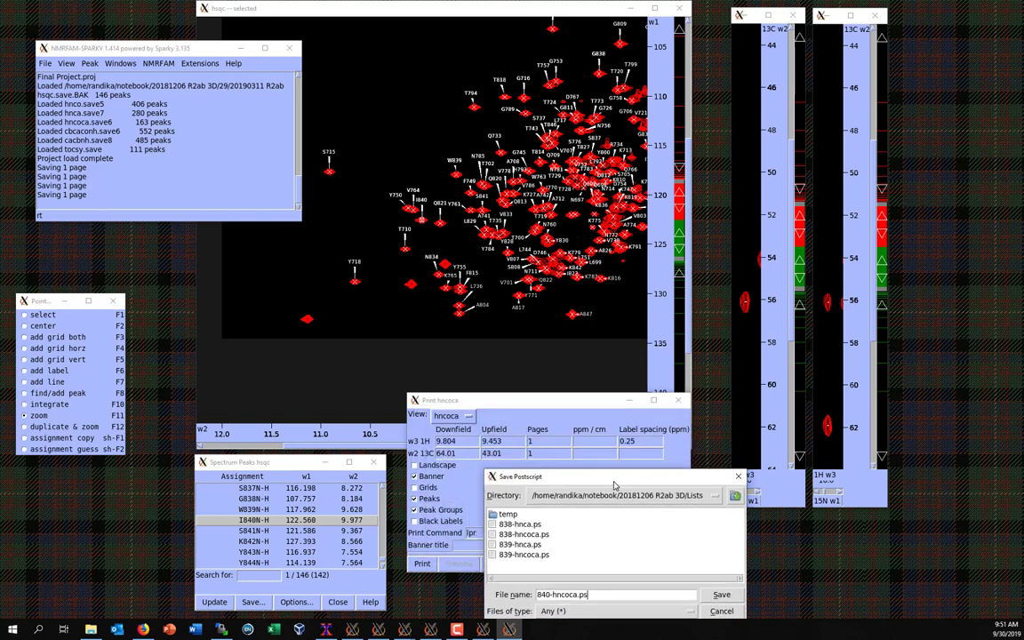
pyautogui.moveTo(558, 414); pyautogui.dragTo(589, 420)
pyautogui.click(686, 538)
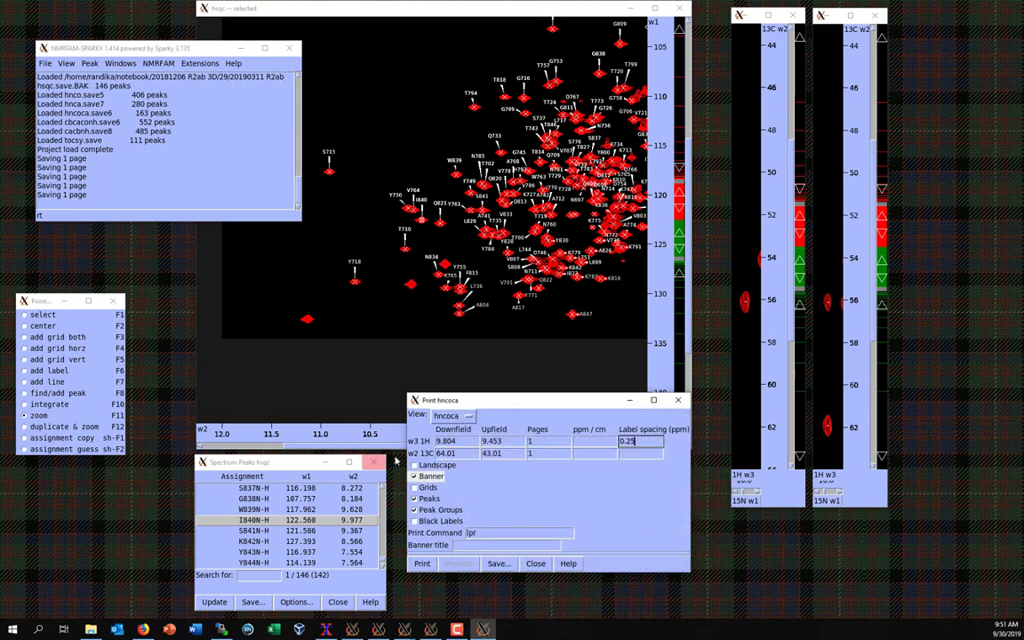
# Step: Switch the print view to hnca and save it as 840-hnca.ps, cancelling a second save
pyautogui.click(452, 415)
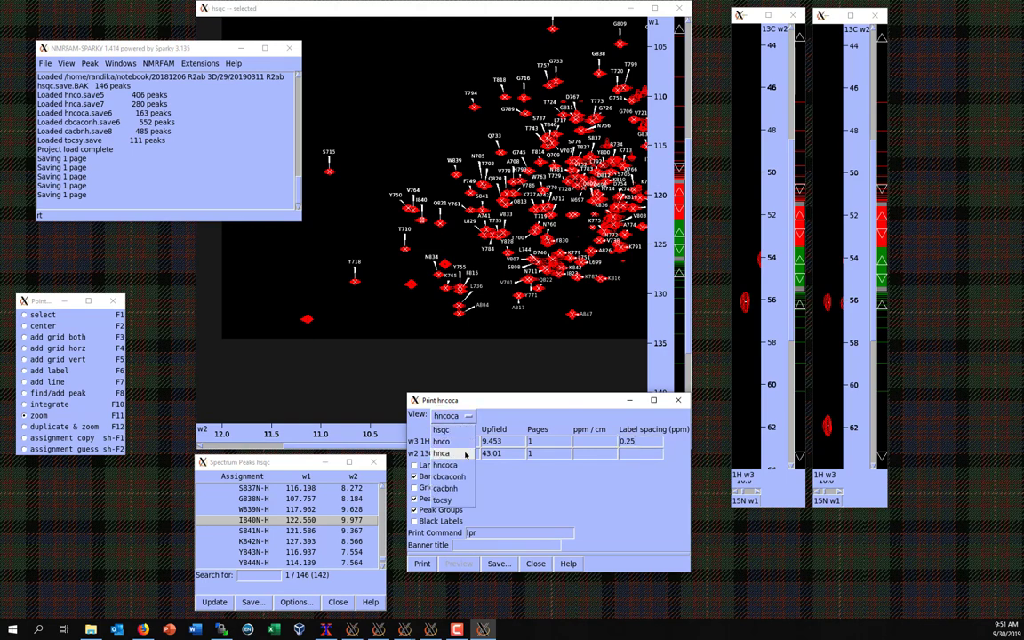
pyautogui.click(465, 454)
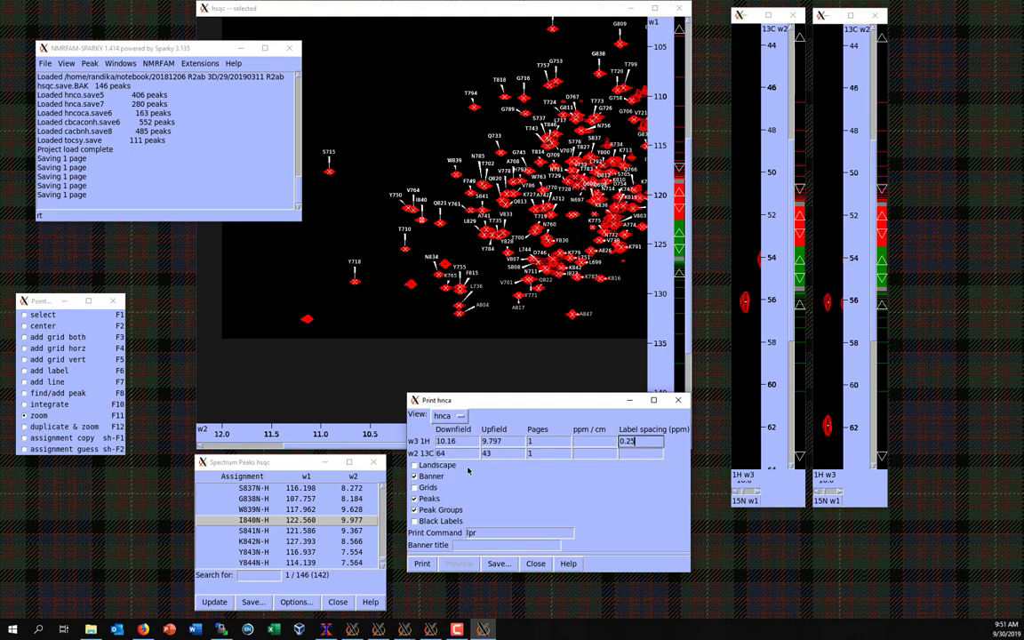
pyautogui.click(494, 563)
pyautogui.click(502, 532)
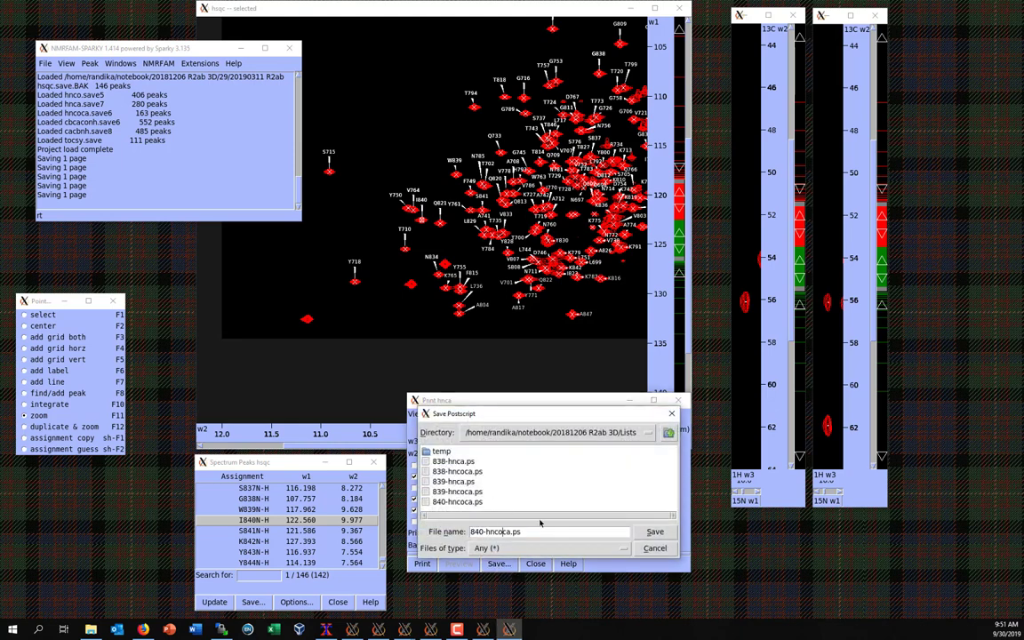
pyautogui.press('BackSpace')
pyautogui.press('BackSpace')
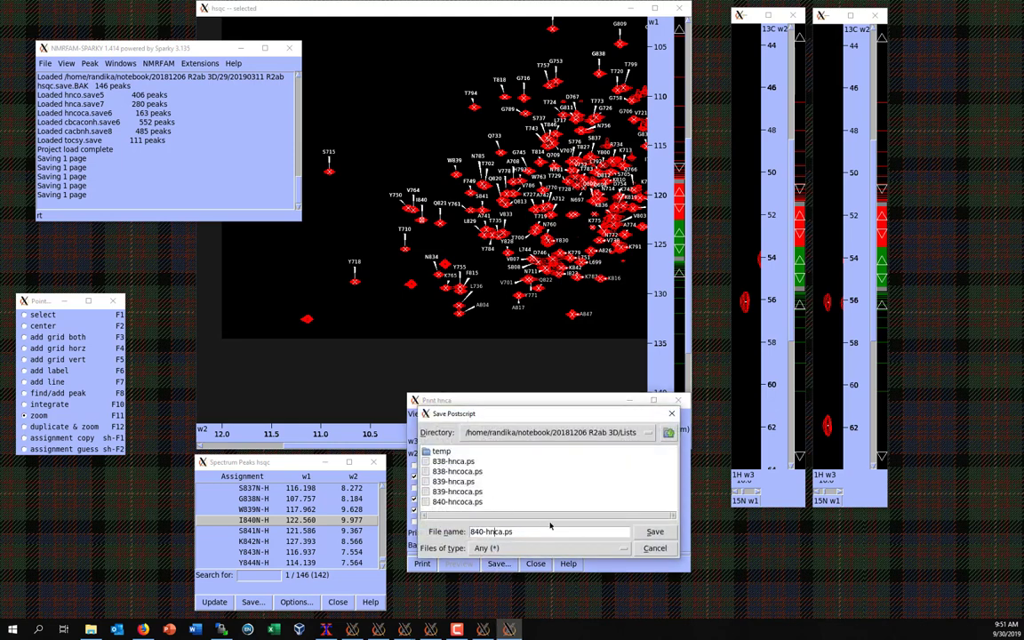
pyautogui.click(654, 531)
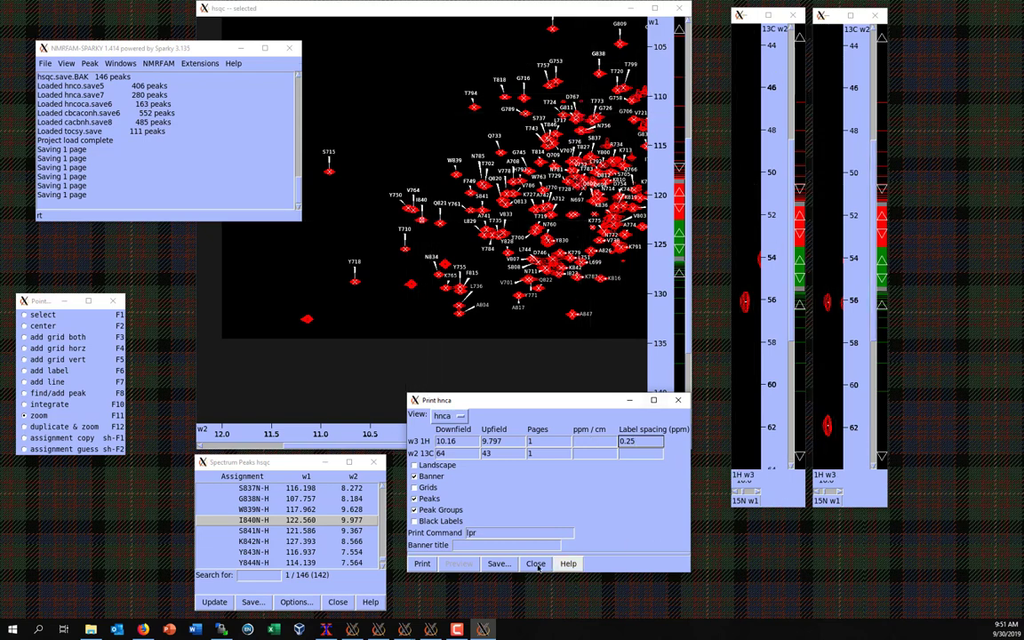
pyautogui.click(499, 563)
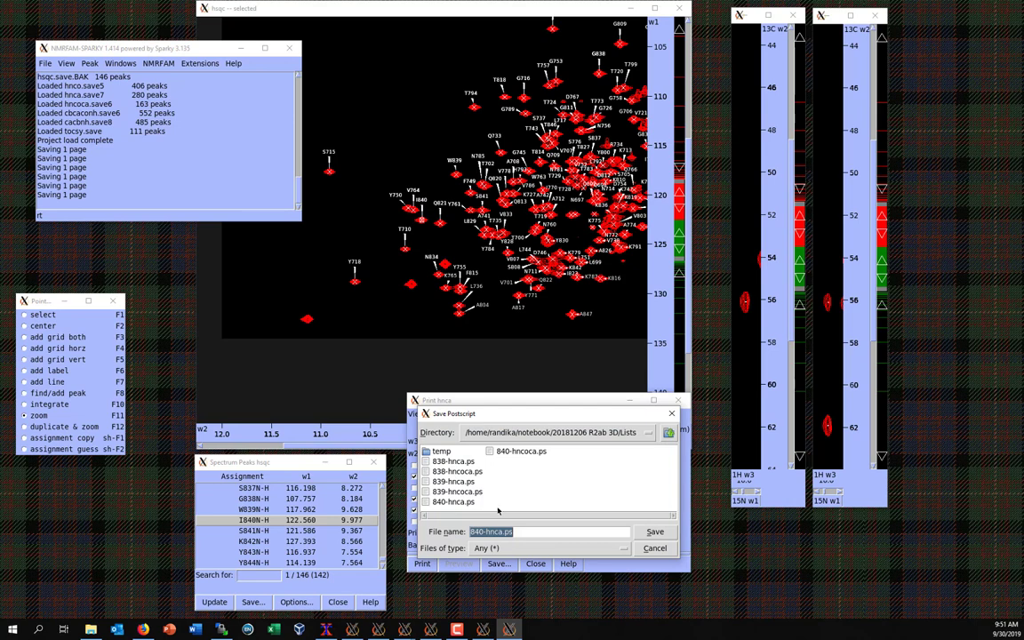
pyautogui.click(654, 547)
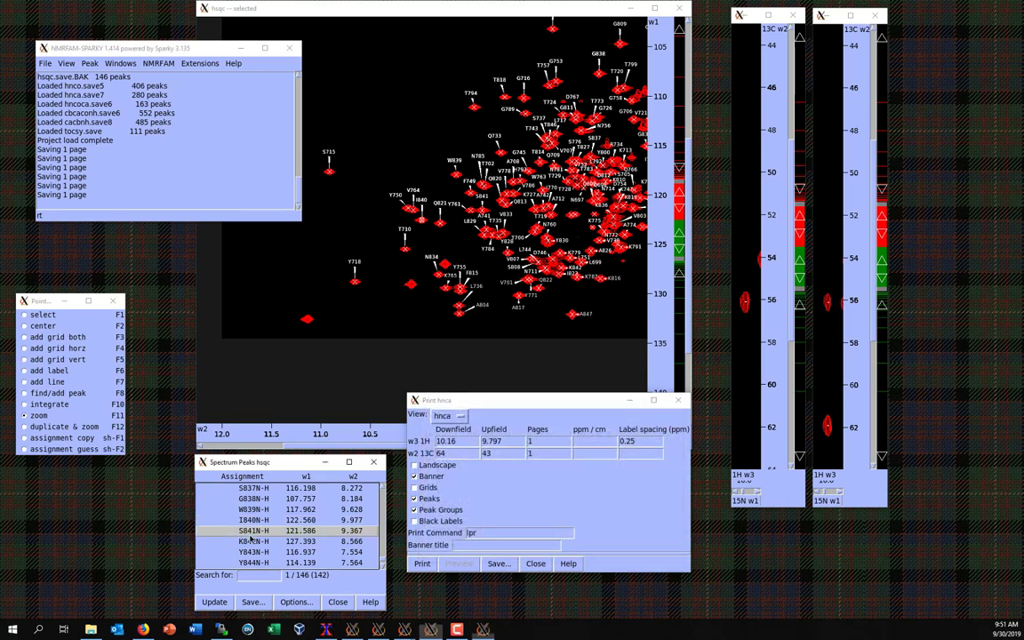
# Step: Centre on peak S841N-H and save its hnca strip as 841-hnca.ps
pyautogui.doubleClick(251, 533)
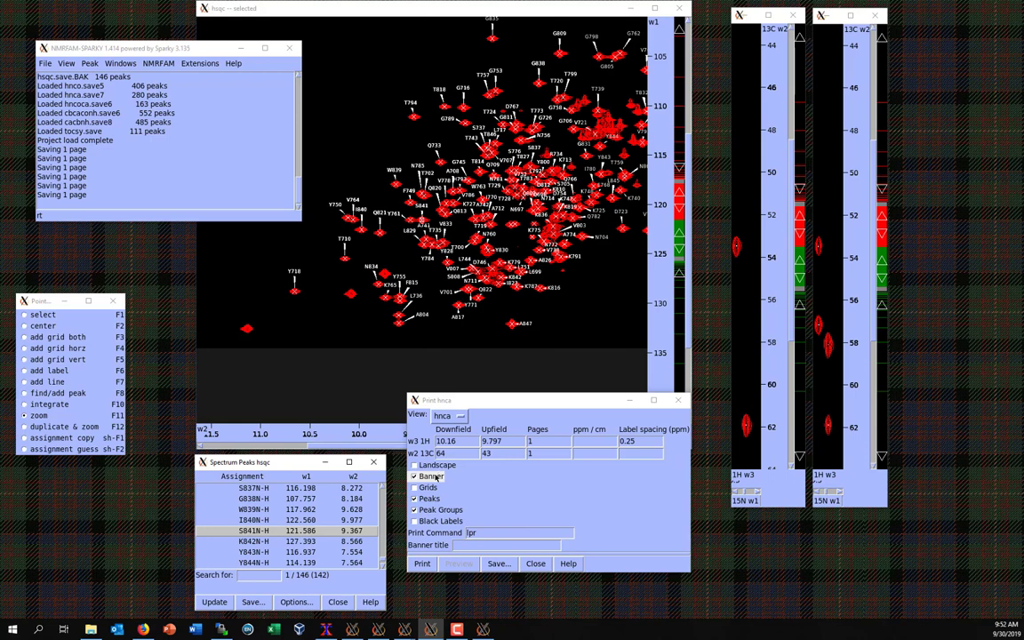
pyautogui.click(498, 563)
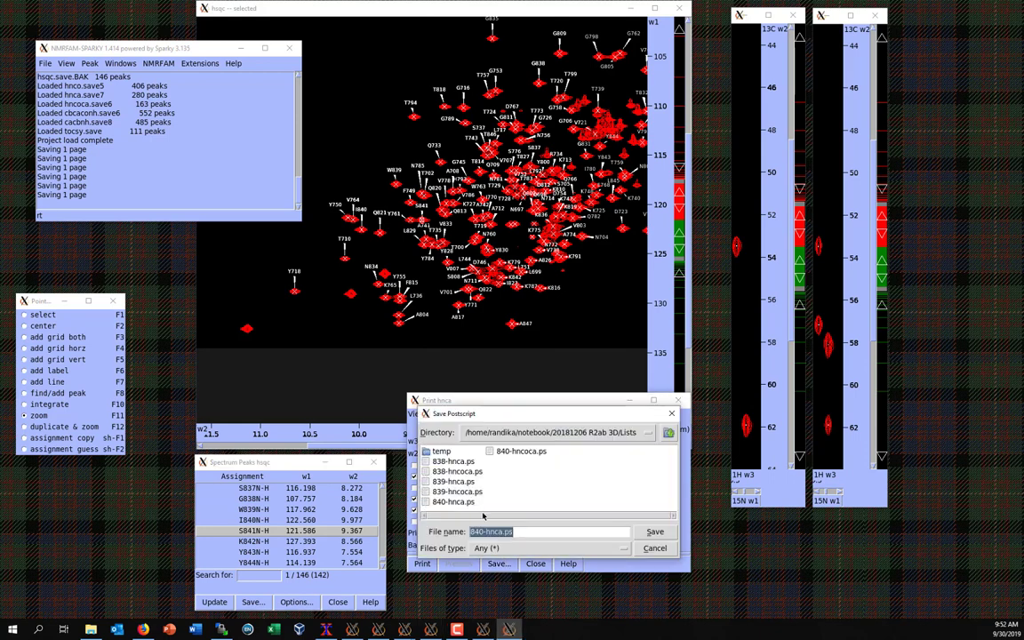
pyautogui.click(482, 531)
pyautogui.press('BackSpace')
pyautogui.write('1')
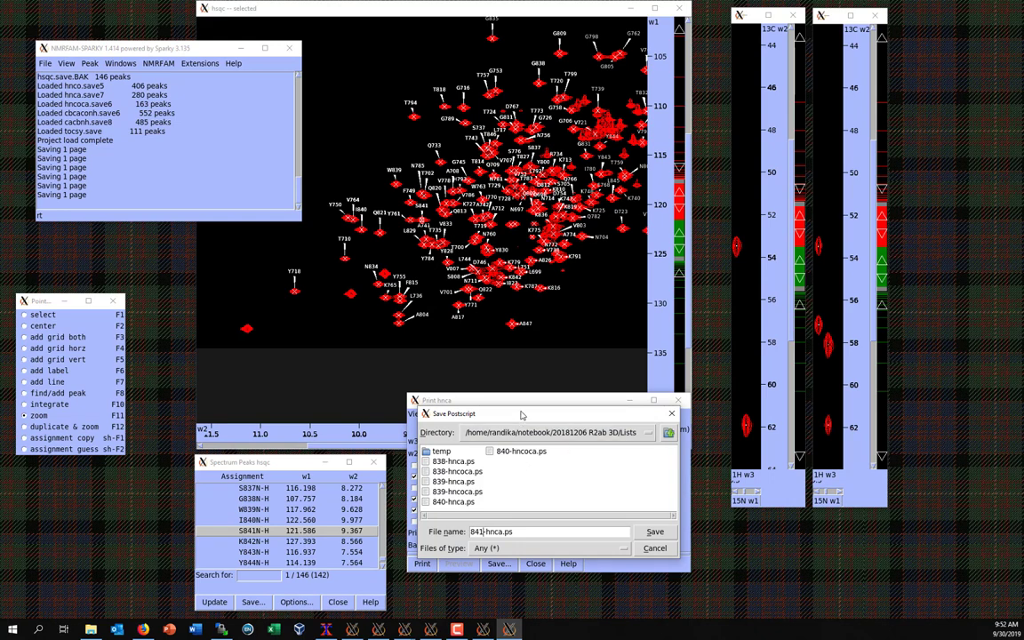
pyautogui.moveTo(522, 414); pyautogui.dragTo(533, 447)
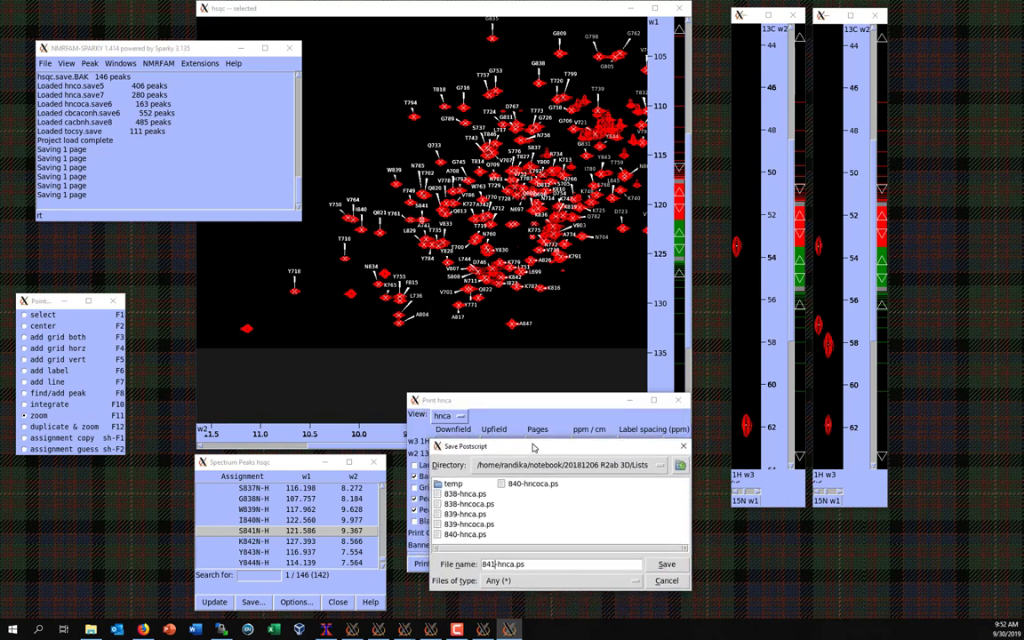
pyautogui.click(665, 564)
# Step: Switch the print view to hncoca, save it as 841-hncoca.ps, and centre on peak K842N-H
pyautogui.click(445, 415)
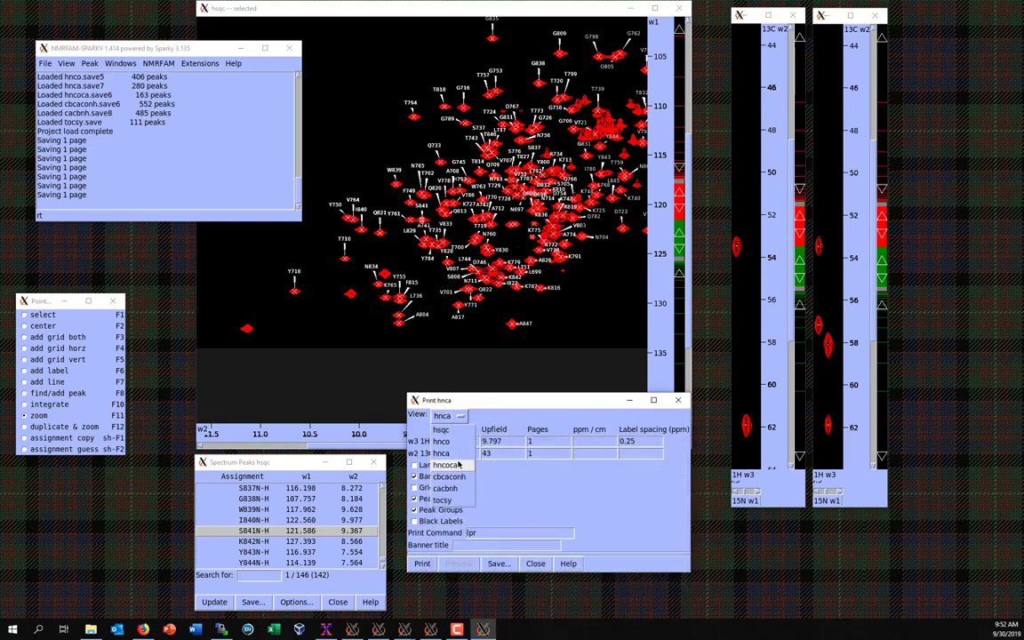
pyautogui.click(444, 465)
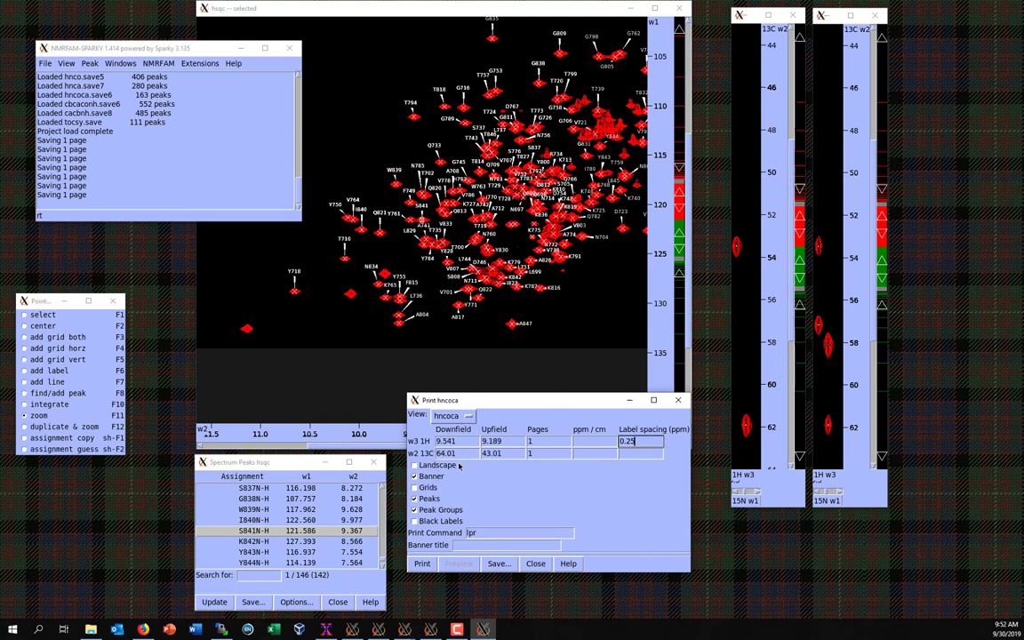
pyautogui.click(507, 567)
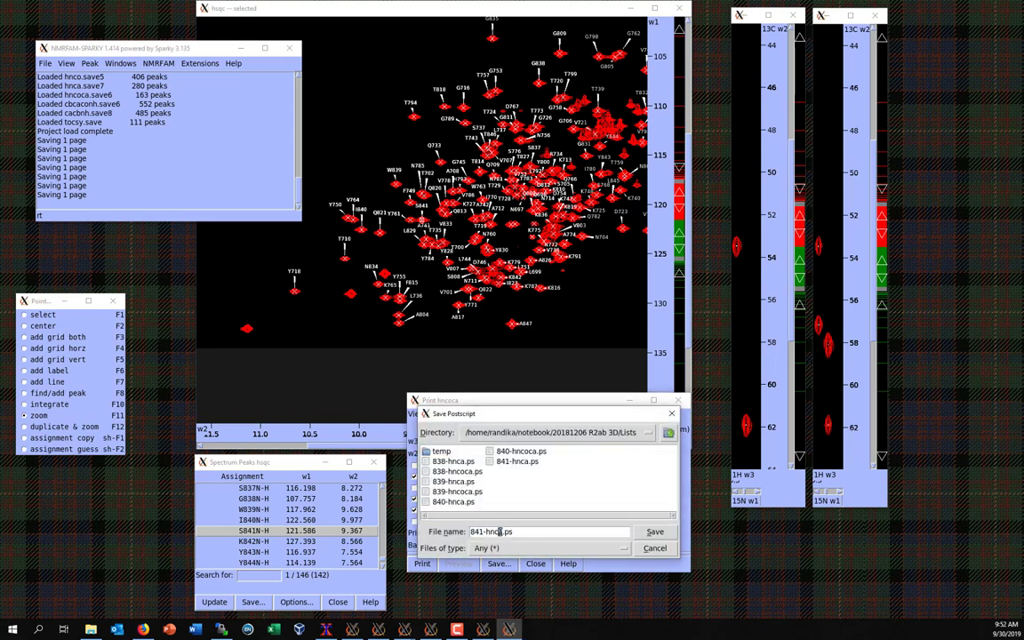
pyautogui.write('co')
pyautogui.click(651, 532)
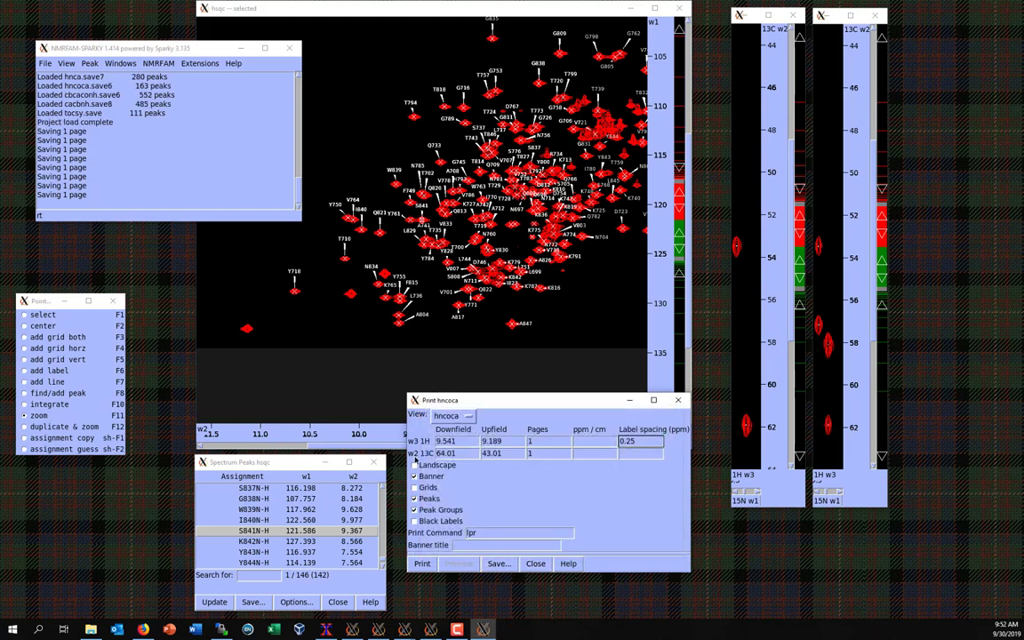
pyautogui.click(264, 551)
pyautogui.click(264, 551)
pyautogui.click(300, 540)
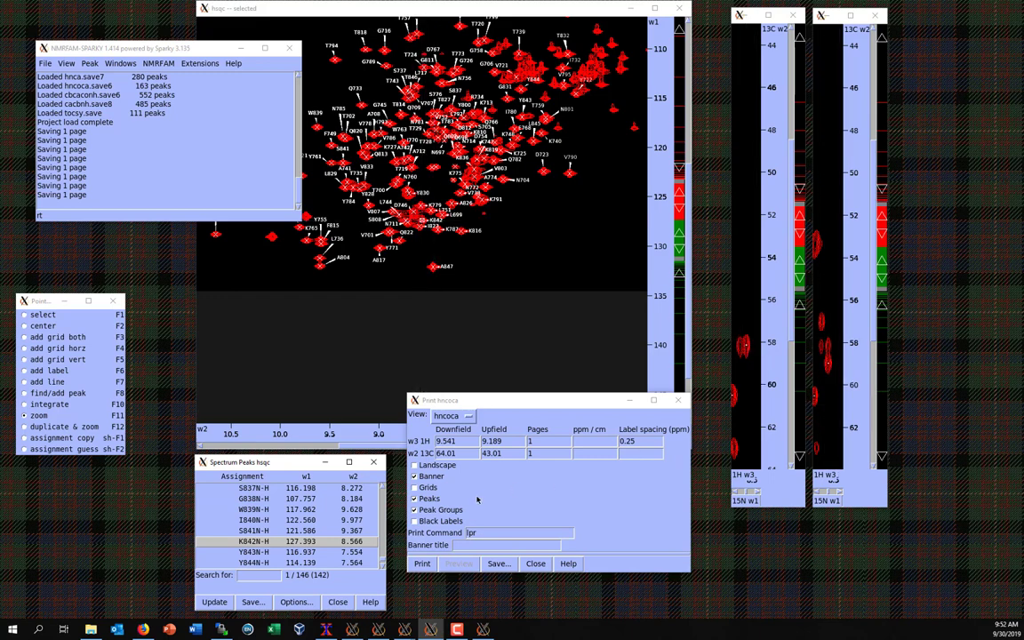
# Step: Save residue 842's hncoca strip as 842-hncoca.ps
pyautogui.click(499, 563)
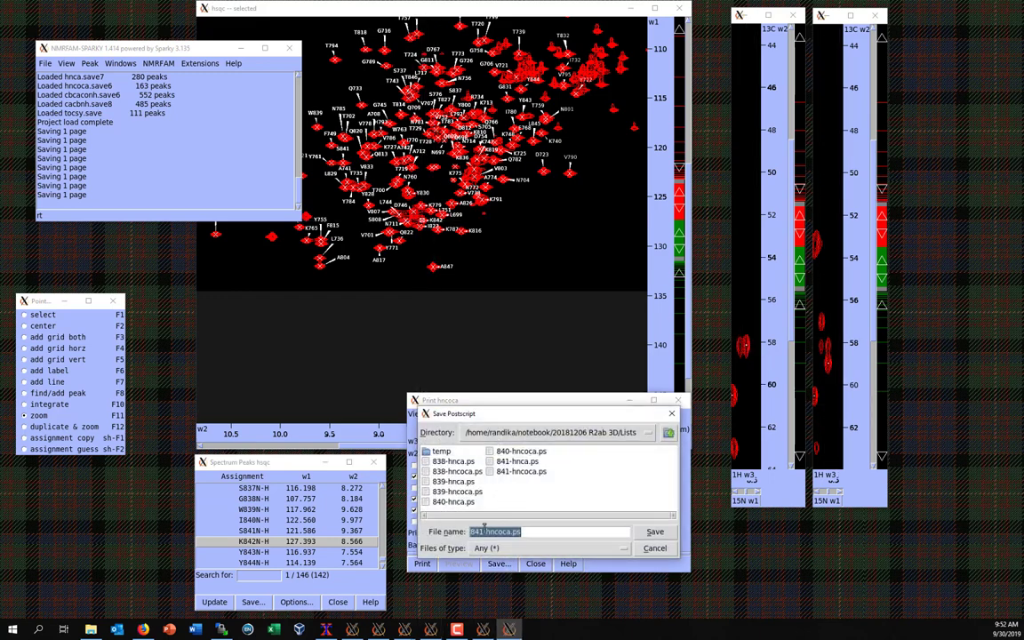
pyautogui.click(485, 525)
pyautogui.press('BackSpace')
pyautogui.write('2')
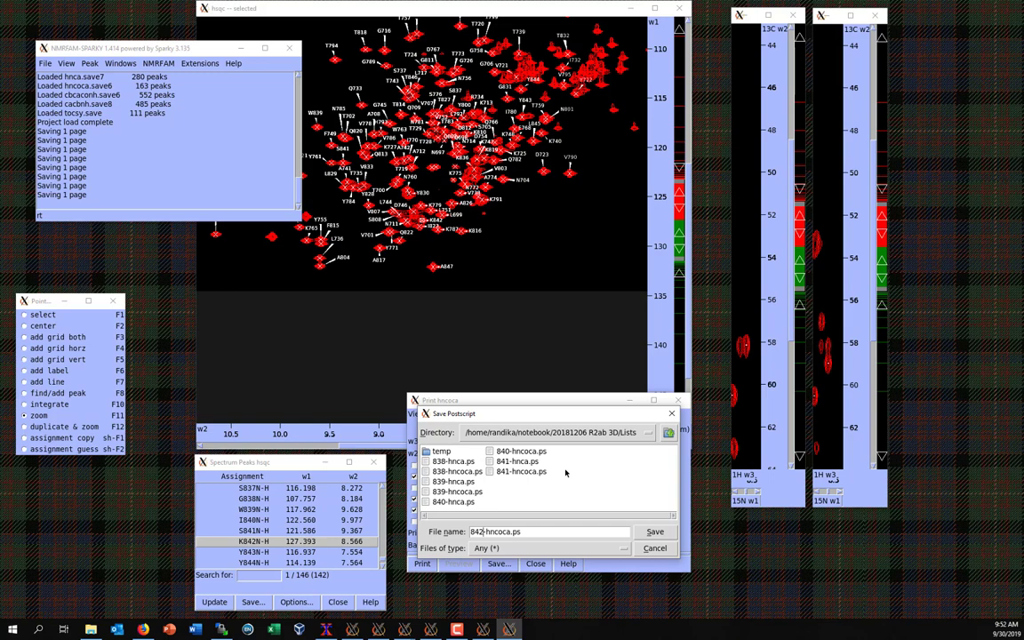
pyautogui.press('Return')
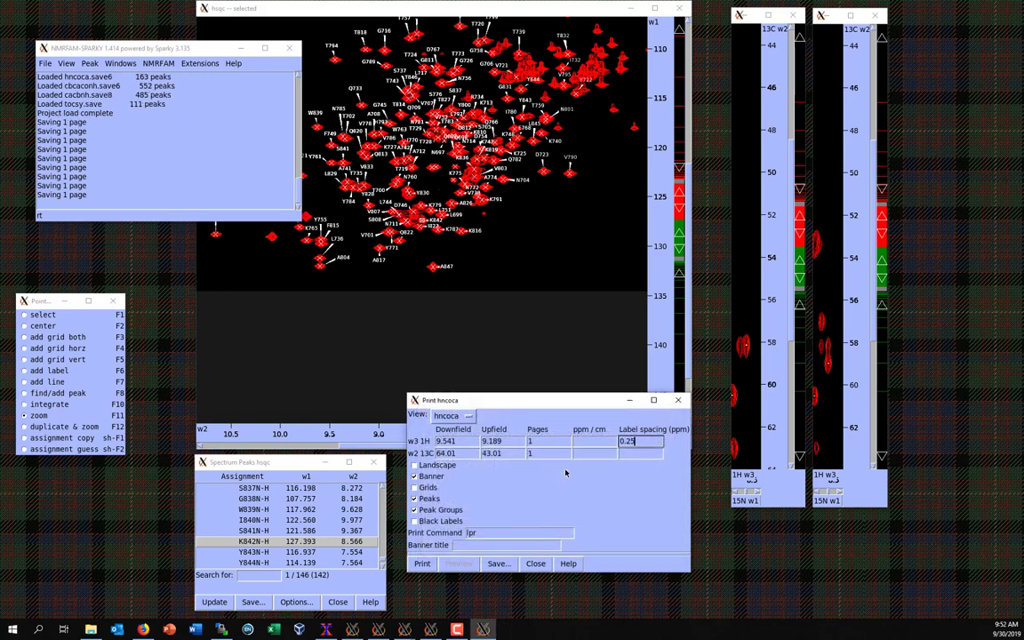
pyautogui.click(499, 563)
pyautogui.click(656, 548)
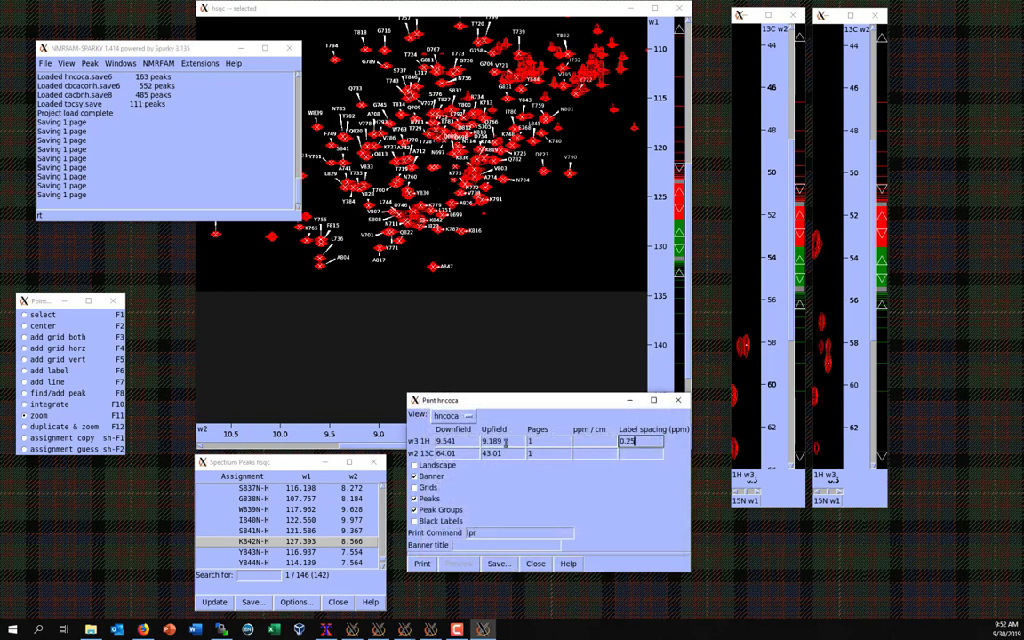
# Step: Switch the print view to hnca and save it as 842-hnca.ps, replacing the existing file
pyautogui.click(448, 415)
pyautogui.click(408, 403)
pyautogui.click(498, 563)
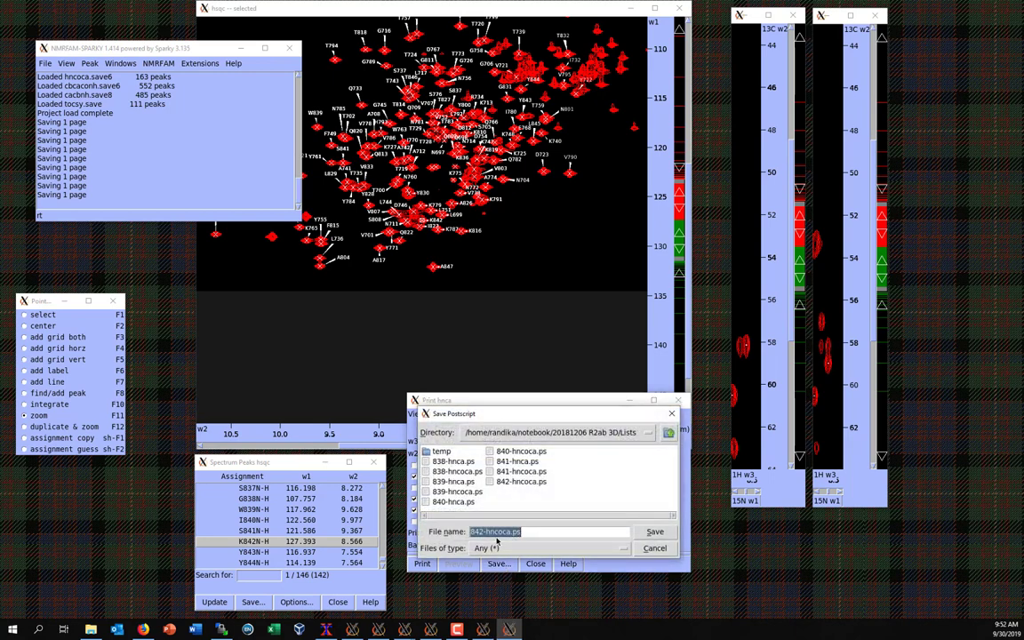
pyautogui.click(496, 532)
pyautogui.press('BackSpace')
pyautogui.press('BackSpace')
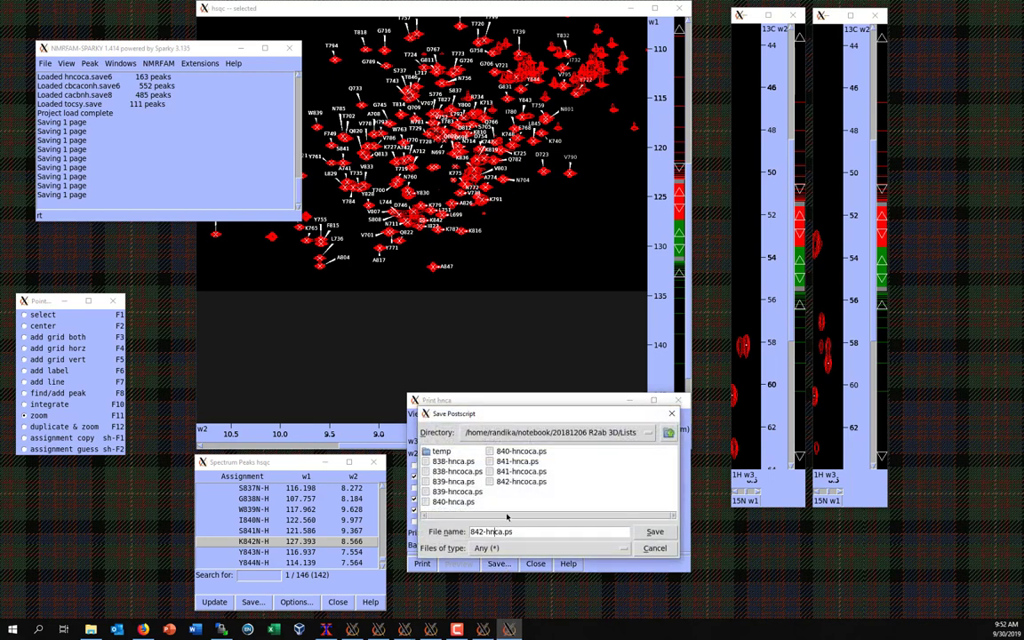
pyautogui.click(655, 531)
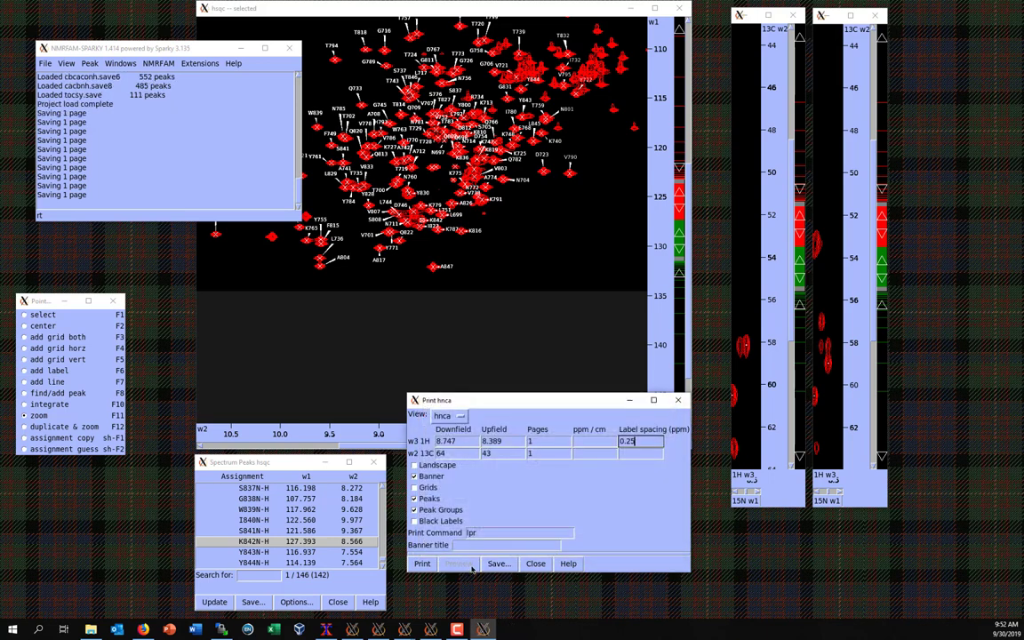
pyautogui.click(498, 563)
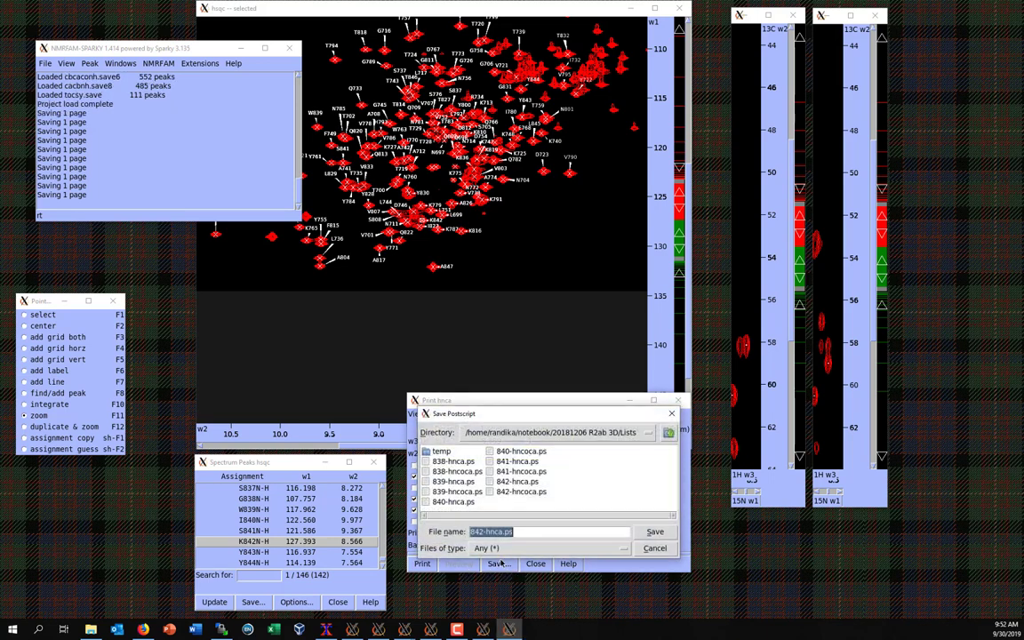
pyautogui.click(655, 531)
pyautogui.click(521, 506)
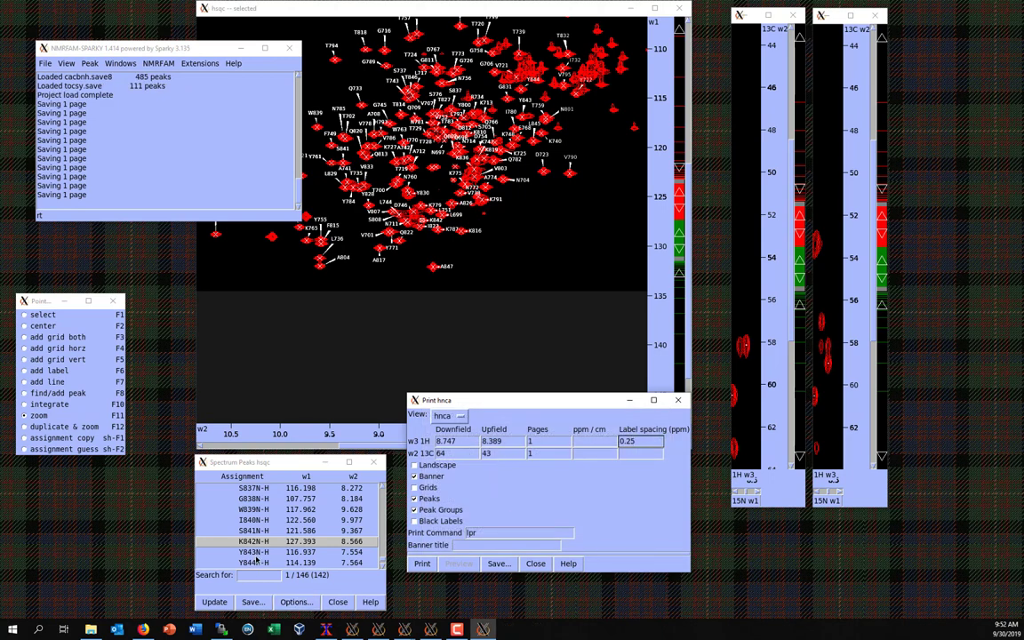
# Step: Centre on peak Y843N-H and save its hnca strip as 843-hnca.ps
pyautogui.doubleClick(257, 552)
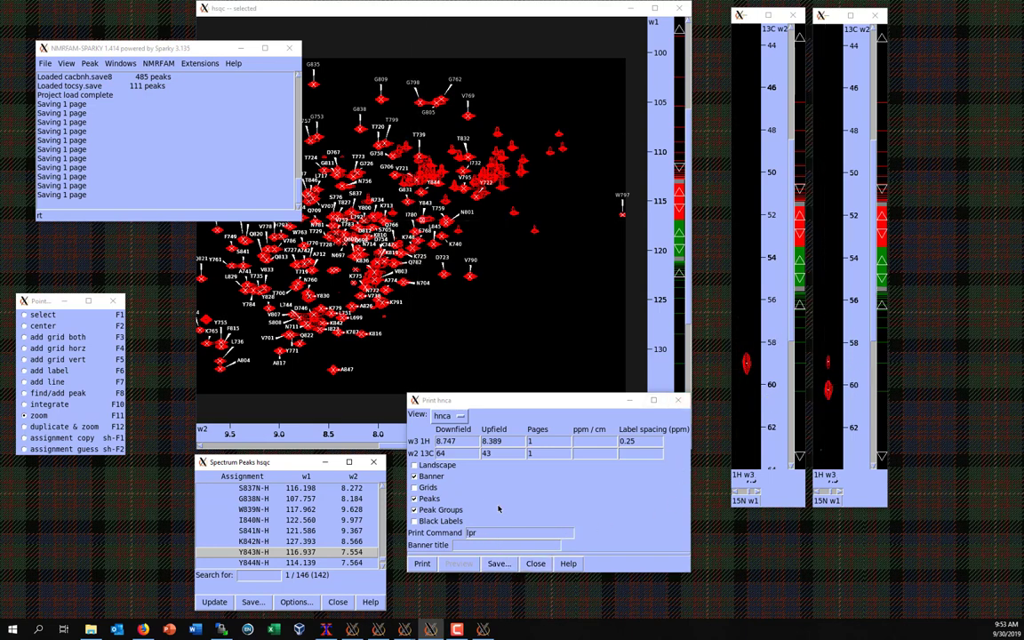
pyautogui.click(498, 563)
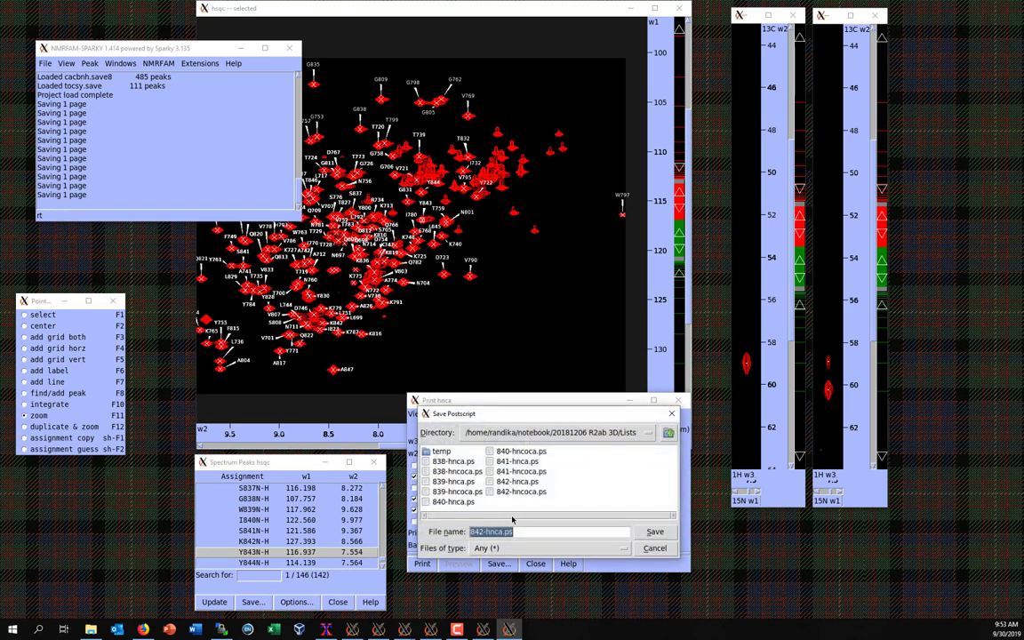
pyautogui.click(492, 530)
pyautogui.press('BackSpace')
pyautogui.write('3')
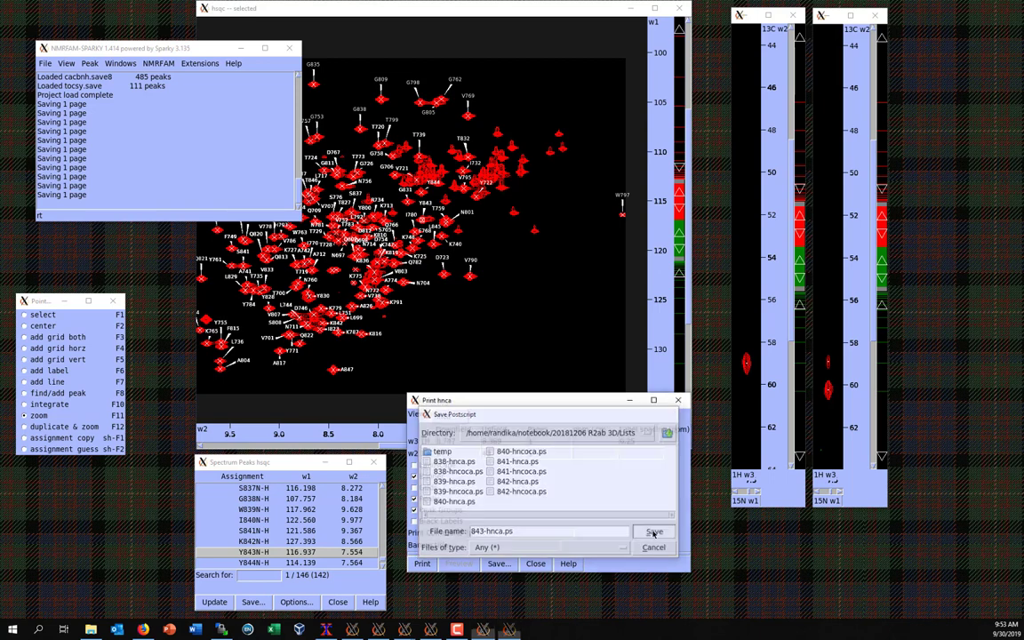
pyautogui.click(654, 531)
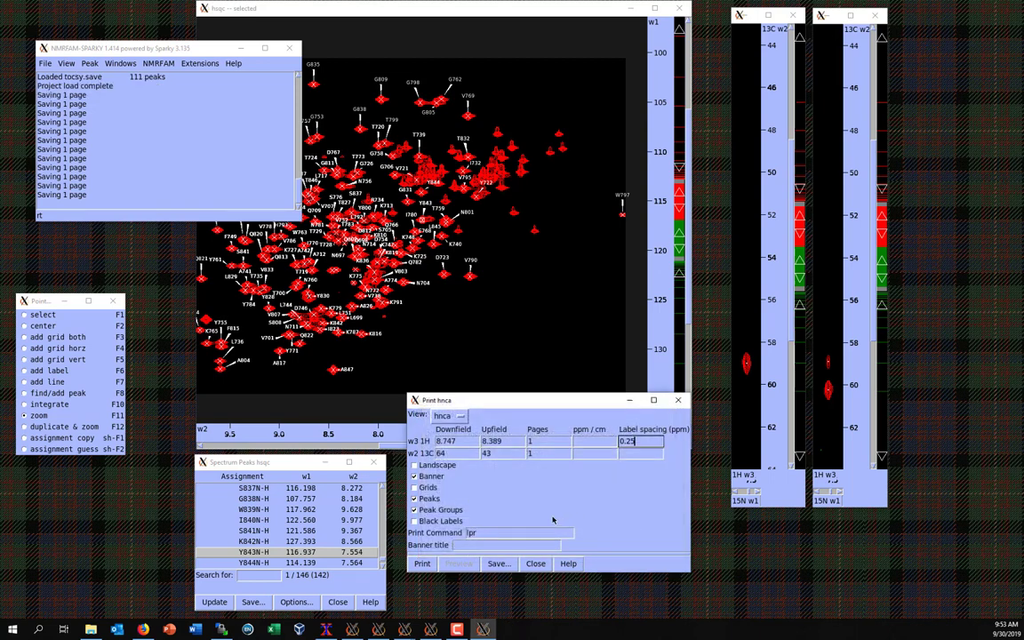
# Step: Switch the print view to hncoca and save it as 843-hncoca.ps
pyautogui.click(461, 415)
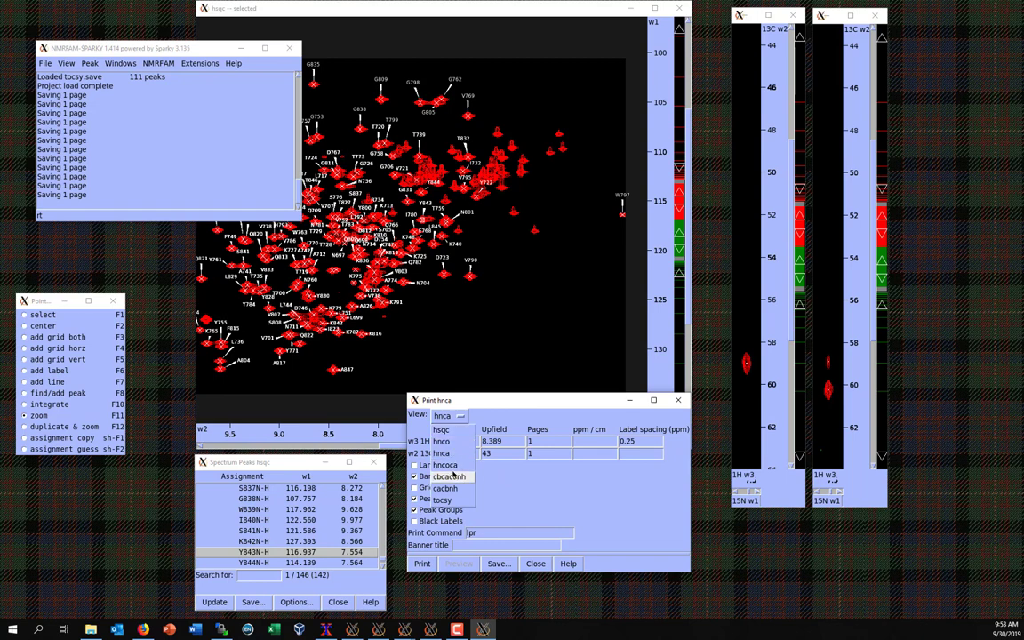
pyautogui.click(448, 469)
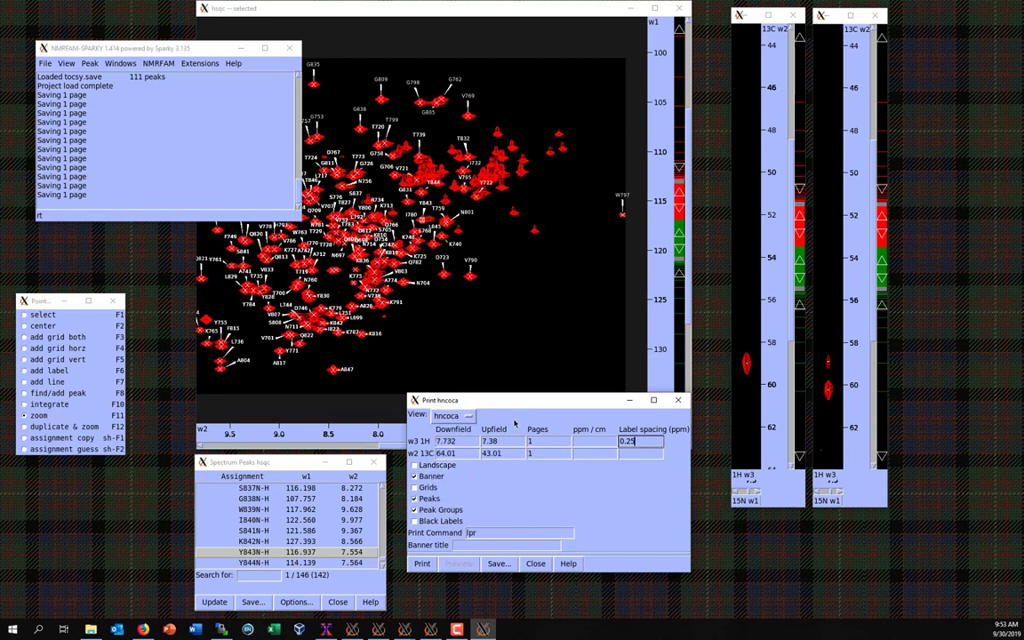
pyautogui.click(497, 565)
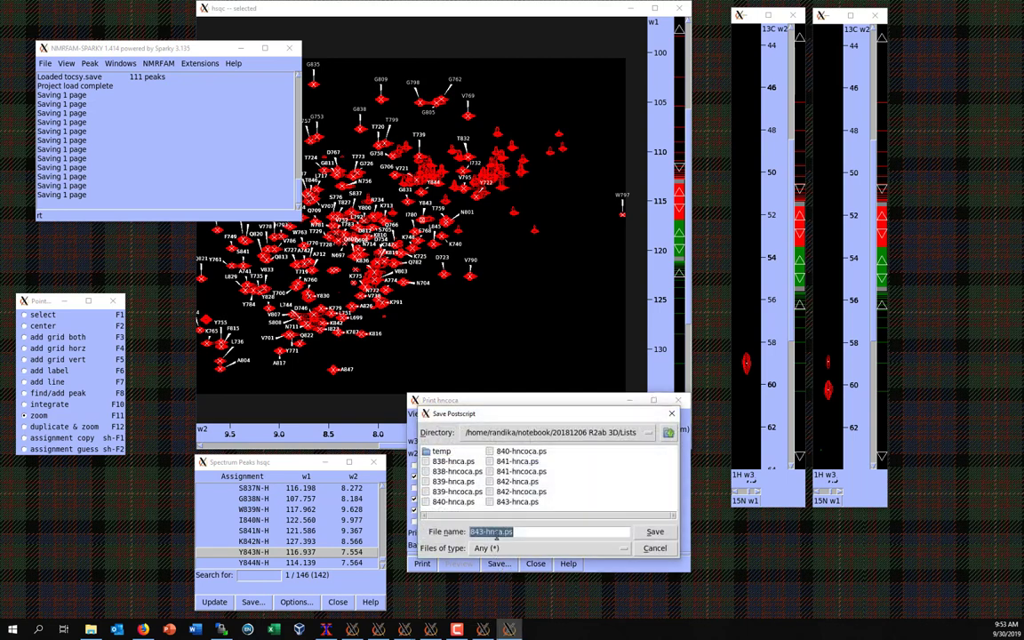
pyautogui.write('coc')
pyautogui.click(655, 534)
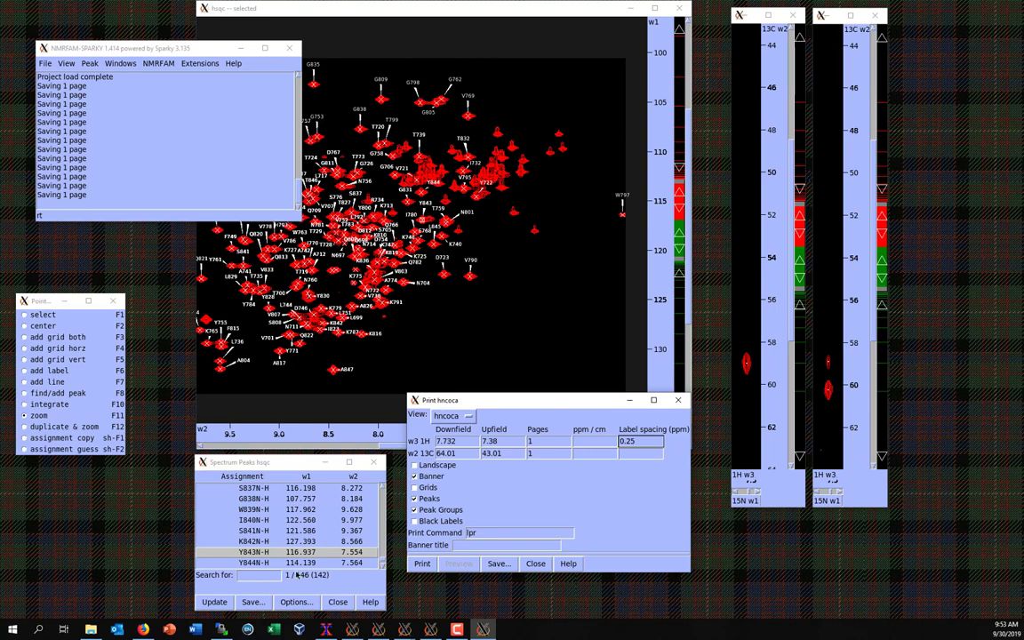
# Step: Centre on peak Y844N-H and save its hncoca strip as 844-hncoca.ps
pyautogui.doubleClick(275, 562)
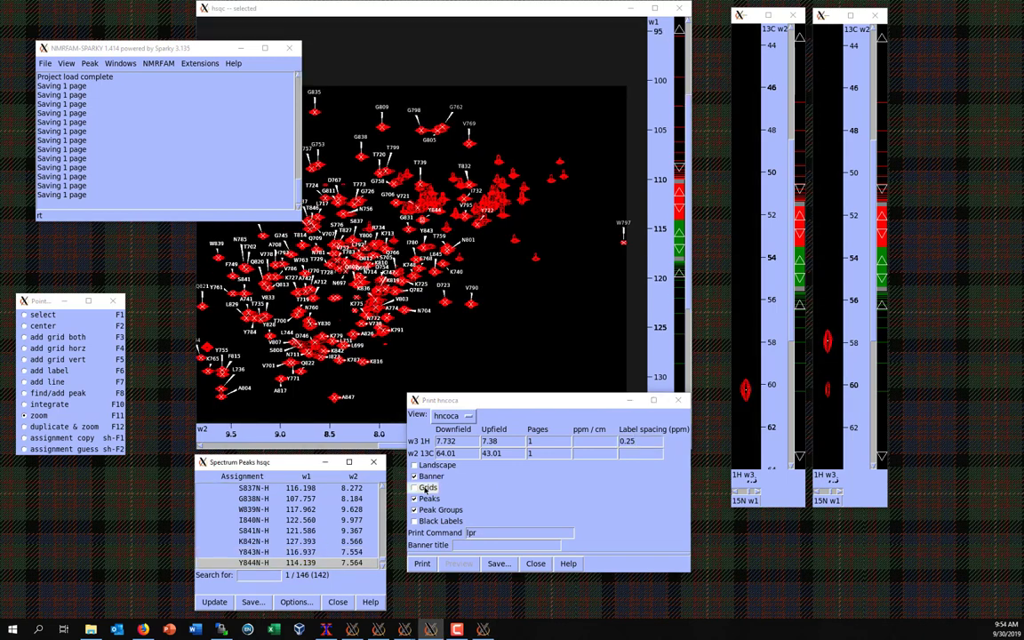
pyautogui.click(496, 564)
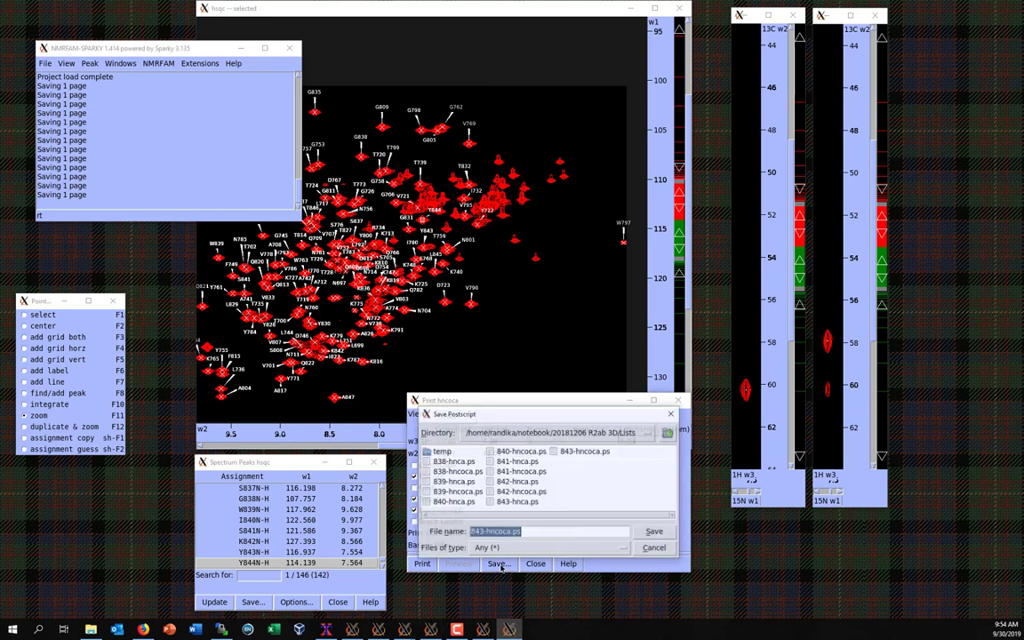
pyautogui.click(481, 531)
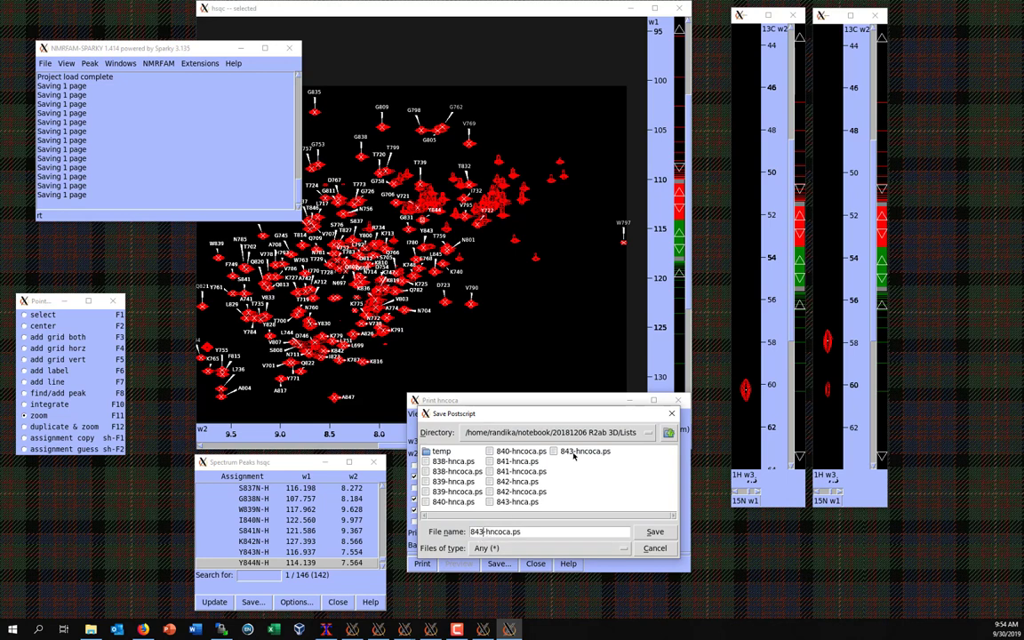
pyautogui.press('BackSpace')
pyautogui.write('4')
pyautogui.click(657, 532)
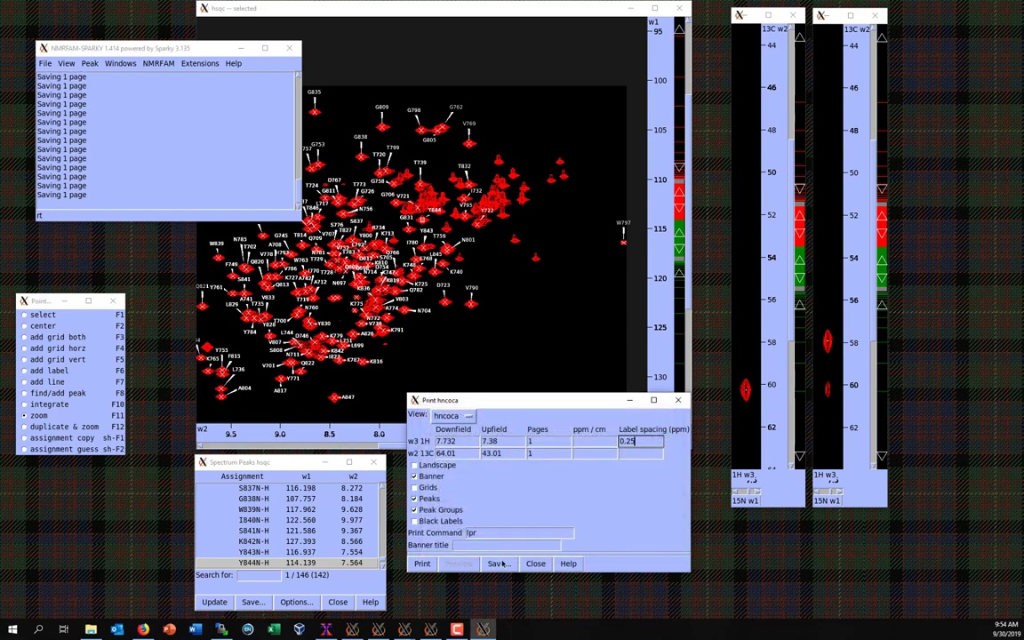
# Step: Switch the print view to hnca and save it as 844-hnca.ps
pyautogui.click(453, 414)
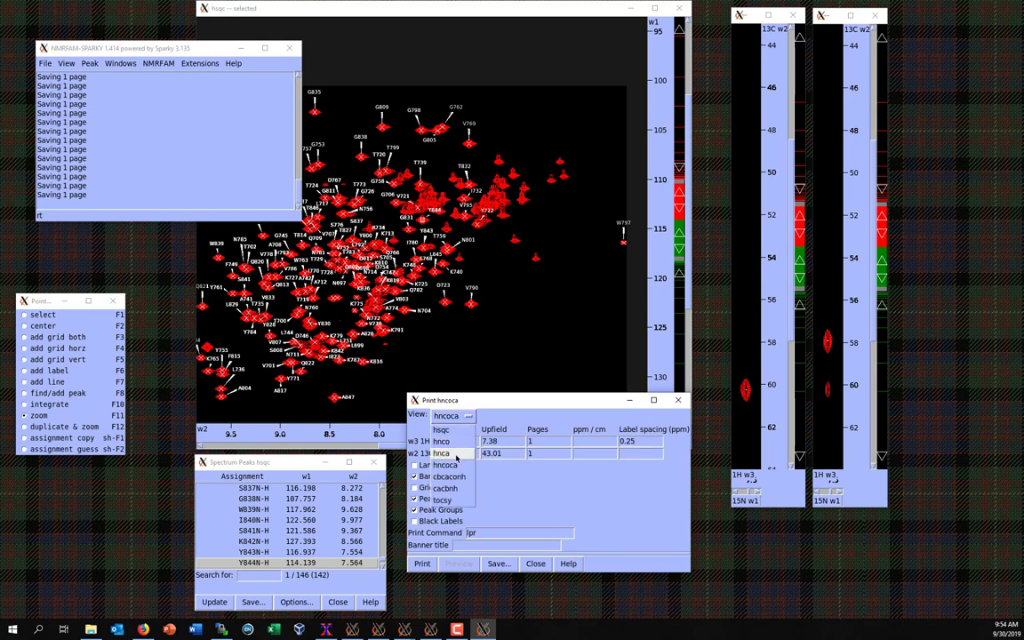
pyautogui.click(458, 453)
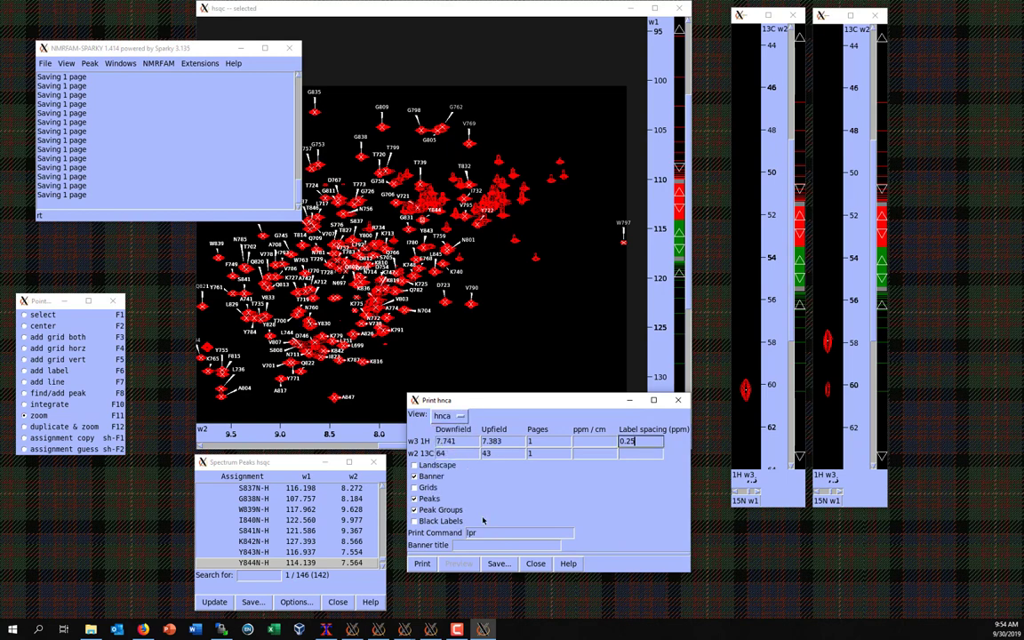
pyautogui.click(498, 563)
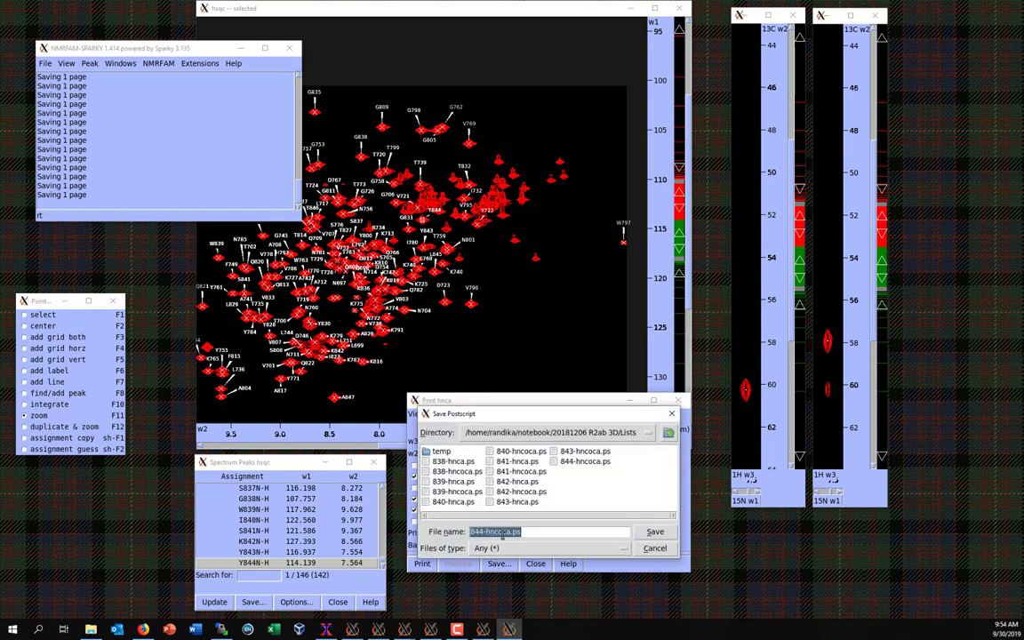
pyautogui.click(506, 530)
pyautogui.press('BackSpace')
pyautogui.press('BackSpace')
pyautogui.click(654, 531)
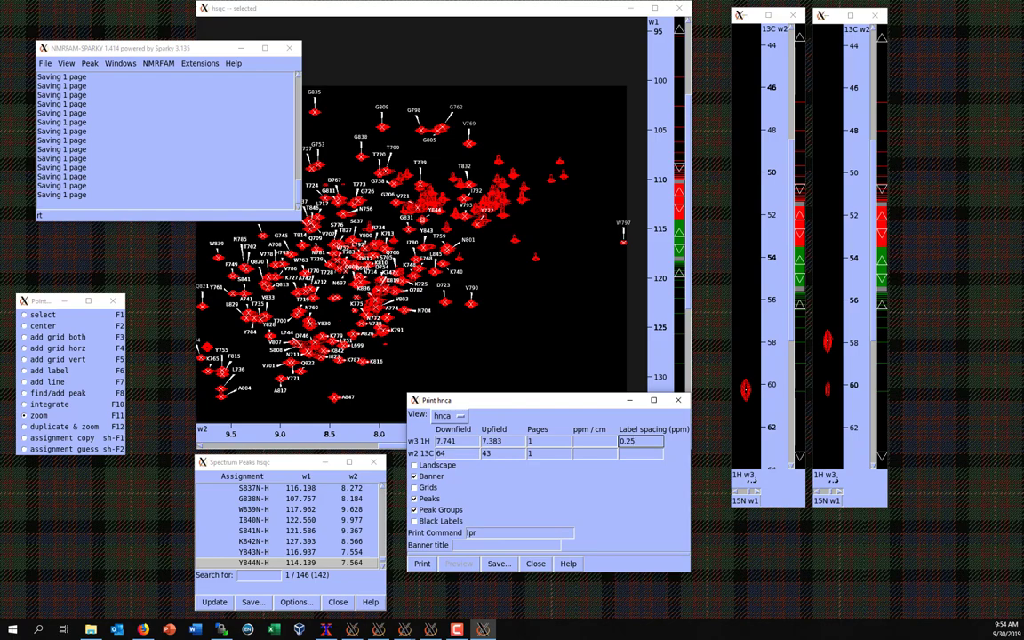
# Step: List the Lists folder in the terminal to check the 838–844 strip files, then view 844-hnca.ps in gv
pyautogui.click(326, 629)
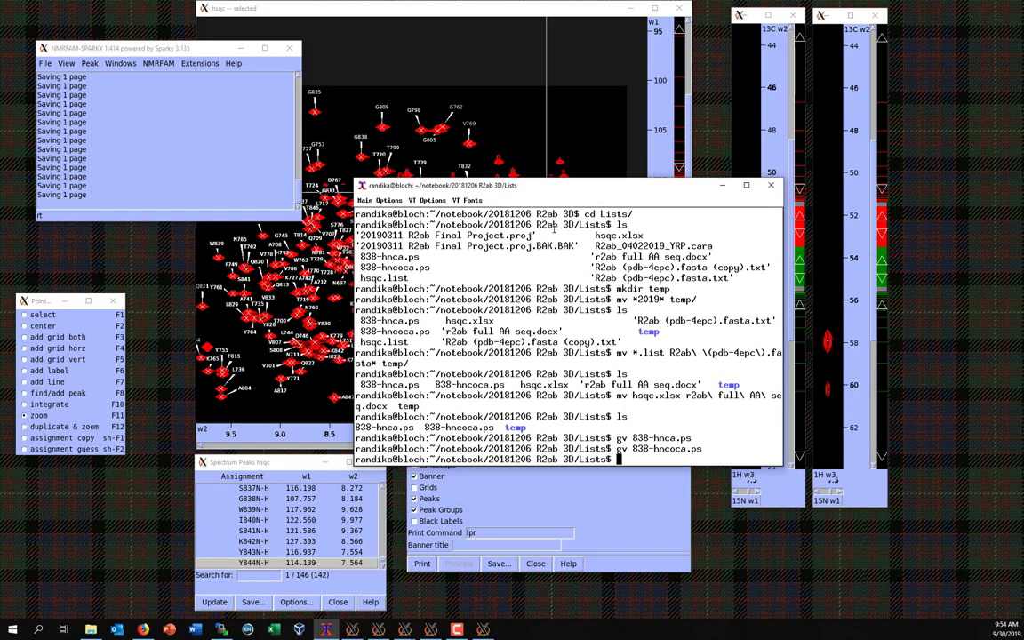
pyautogui.write('ls')
pyautogui.press('Return')
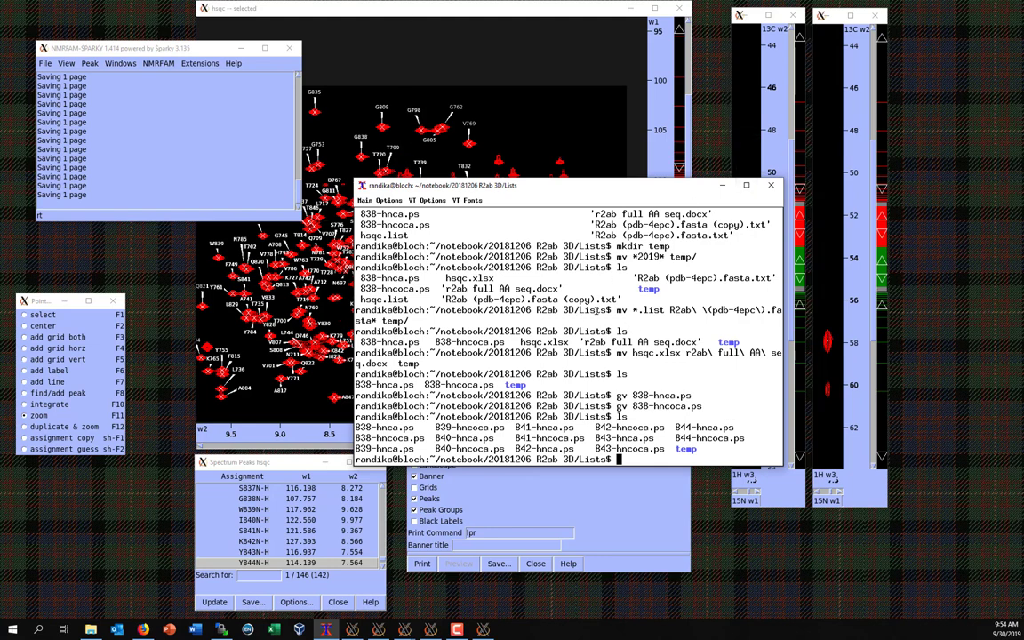
pyautogui.write('gv 844-hnca.ps')
pyautogui.press('Return')
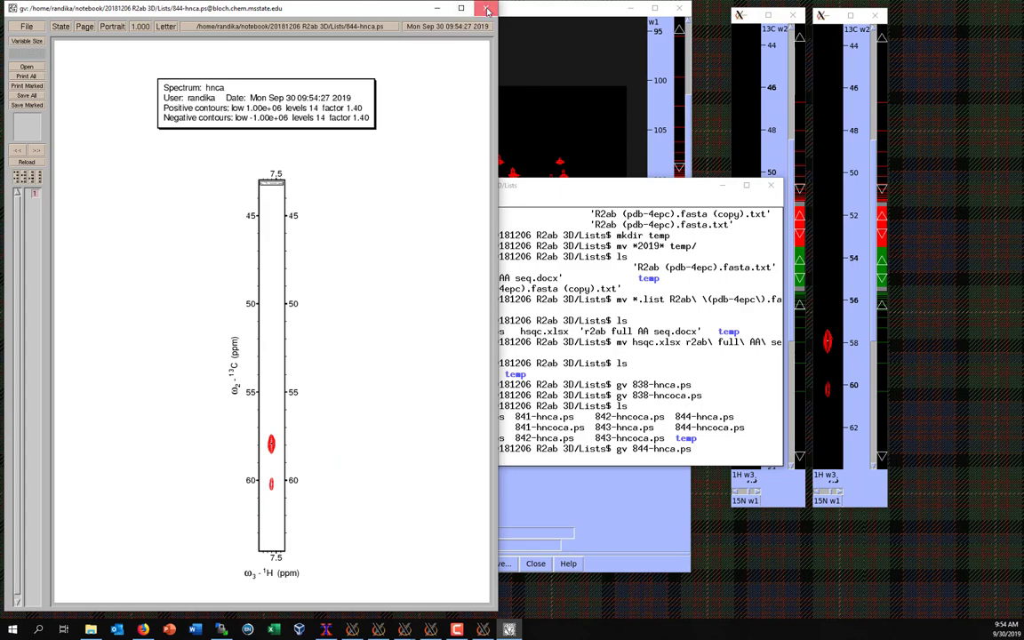
pyautogui.click(436, 8)
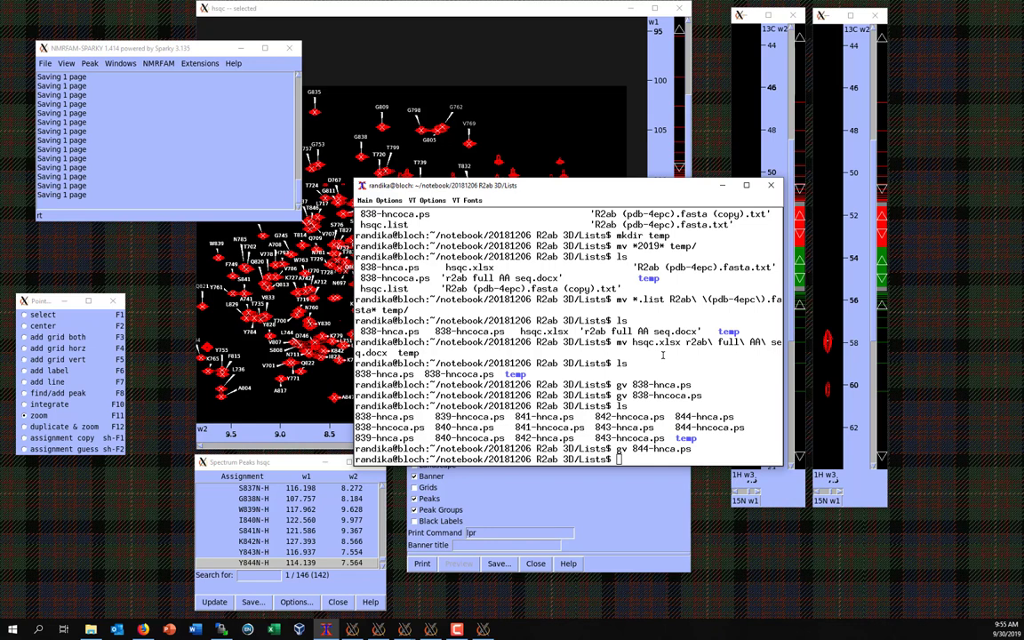
# Step: Copy /home/database/nmr/misc/sparky_ps_changes.diff into the current Lists folder
pyautogui.write('cp /home/database/')
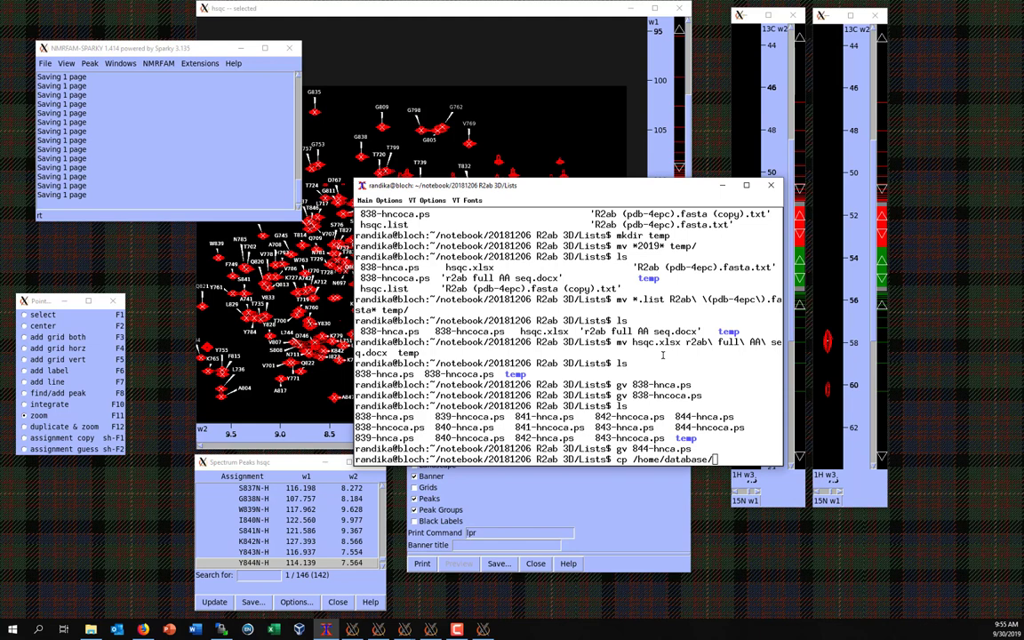
pyautogui.write('nmr/misc/')
pyautogui.press('Tab')
pyautogui.press('Tab')
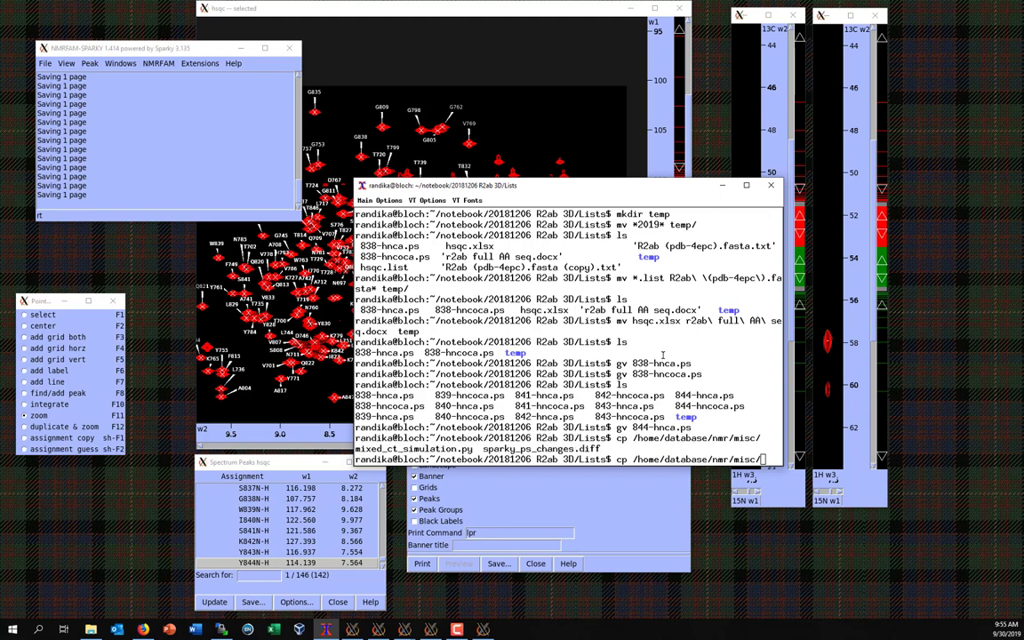
pyautogui.write('s')
pyautogui.press('Tab')
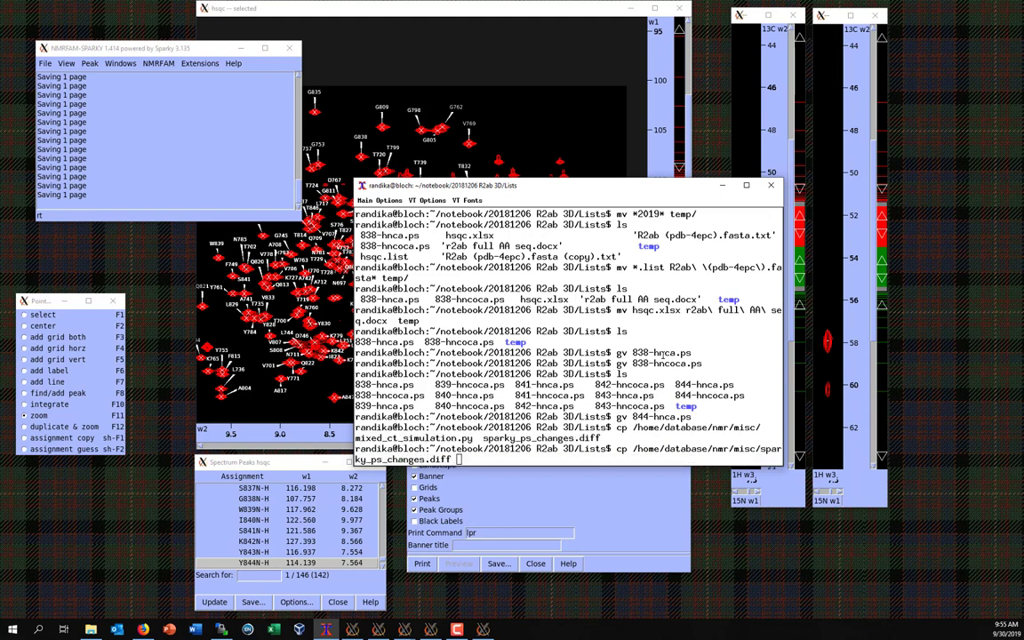
pyautogui.write('.')
pyautogui.press('Return')
# Step: List the folder to confirm sparky_ps_changes.diff was copied
pyautogui.write('ls')
pyautogui.press('Return')
pyautogui.write('more ')
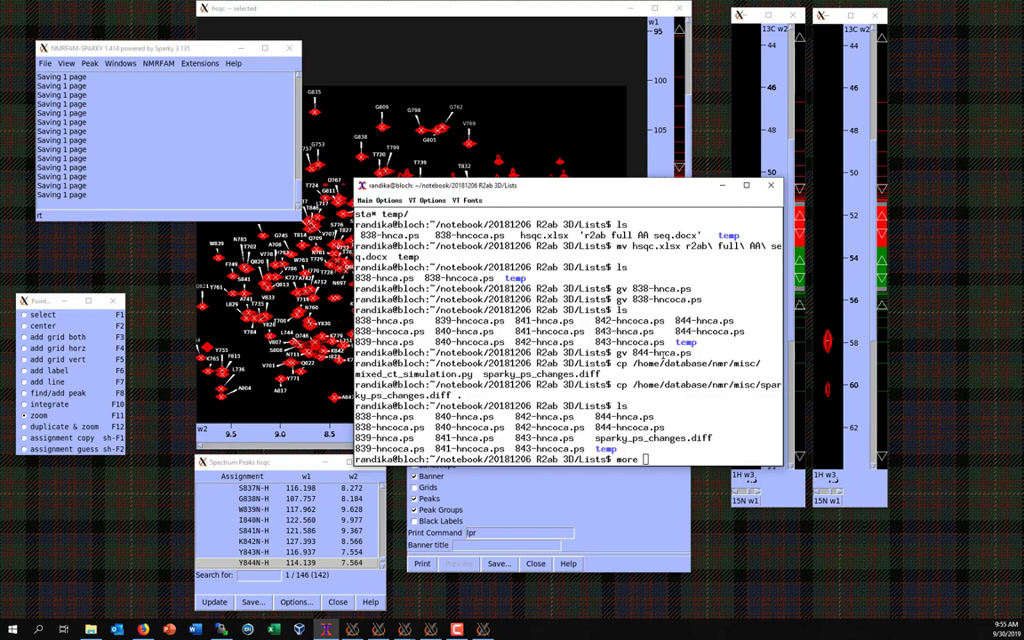
pyautogui.write('s')
# Step: Read sparky_ps_changes.diff and the 838-hnca.ps header with more, then list the folder again
pyautogui.press('Tab')
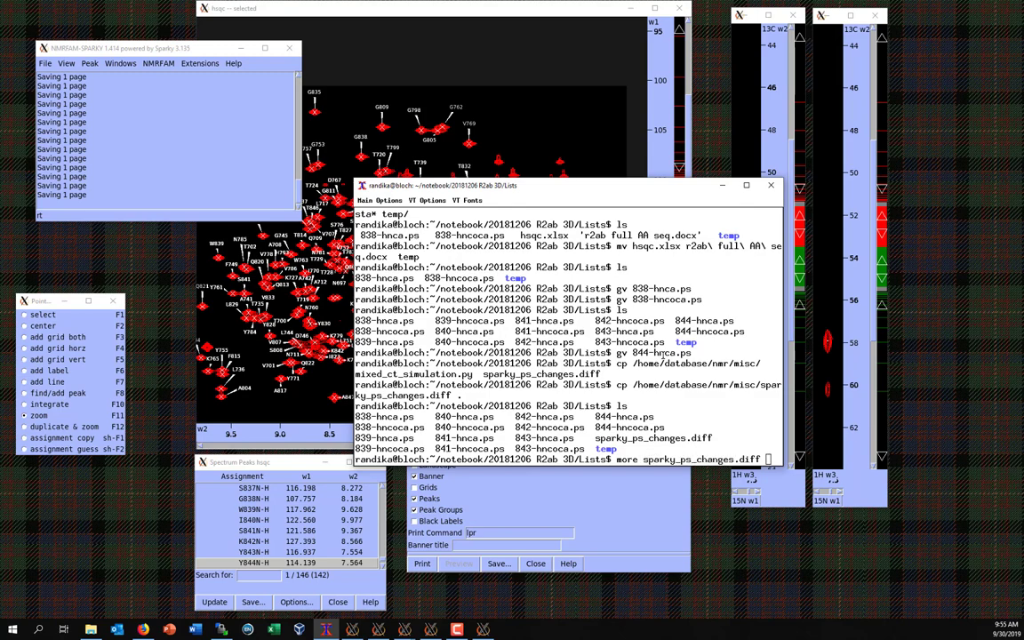
pyautogui.press('Return')
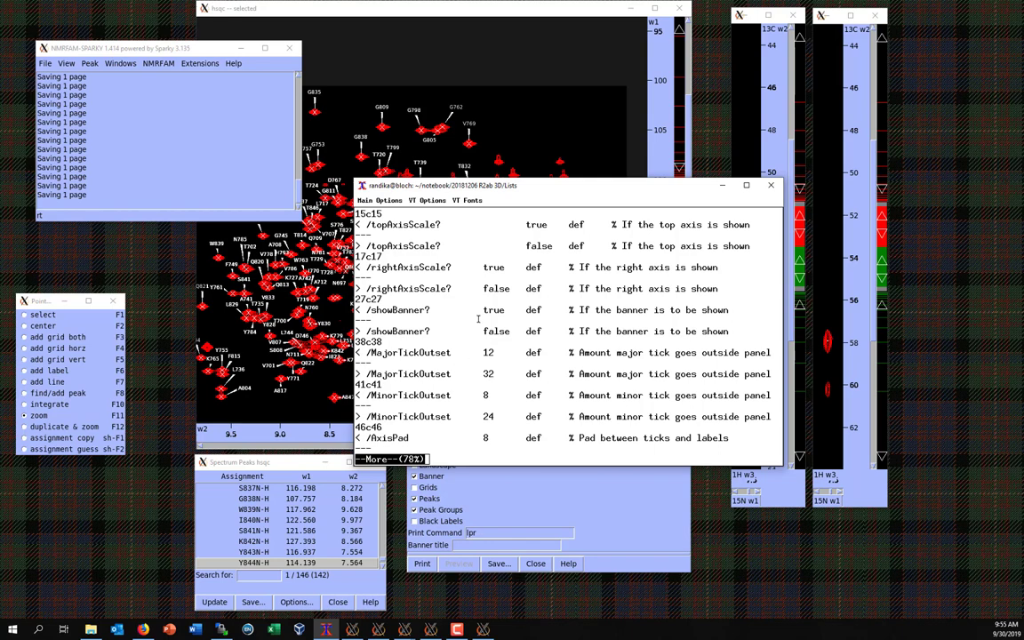
pyautogui.write('q')
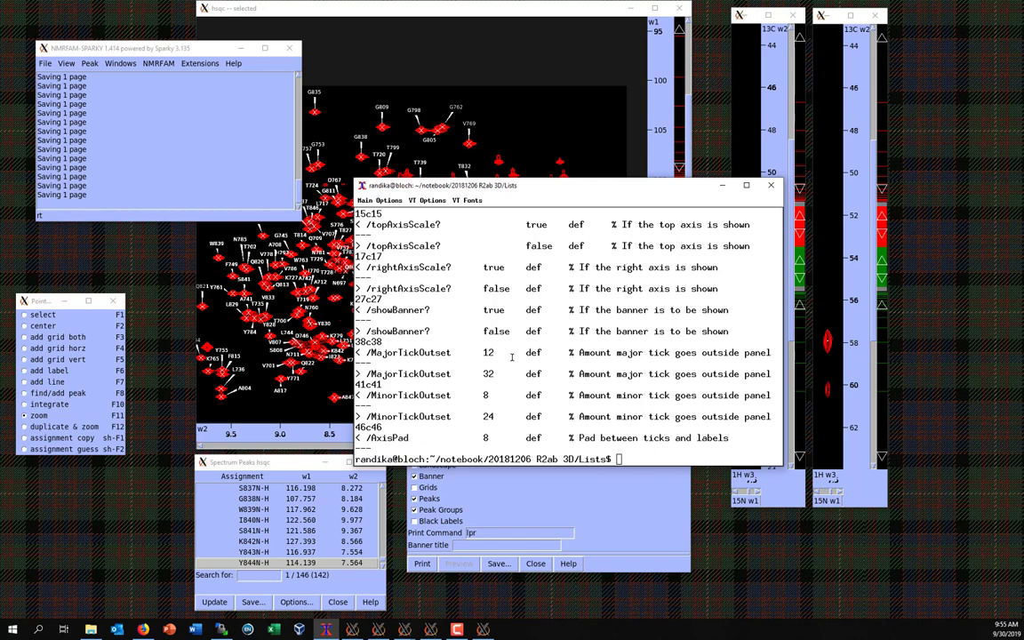
pyautogui.write('more 838-hnc')
pyautogui.press('Tab')
pyautogui.press('Return')
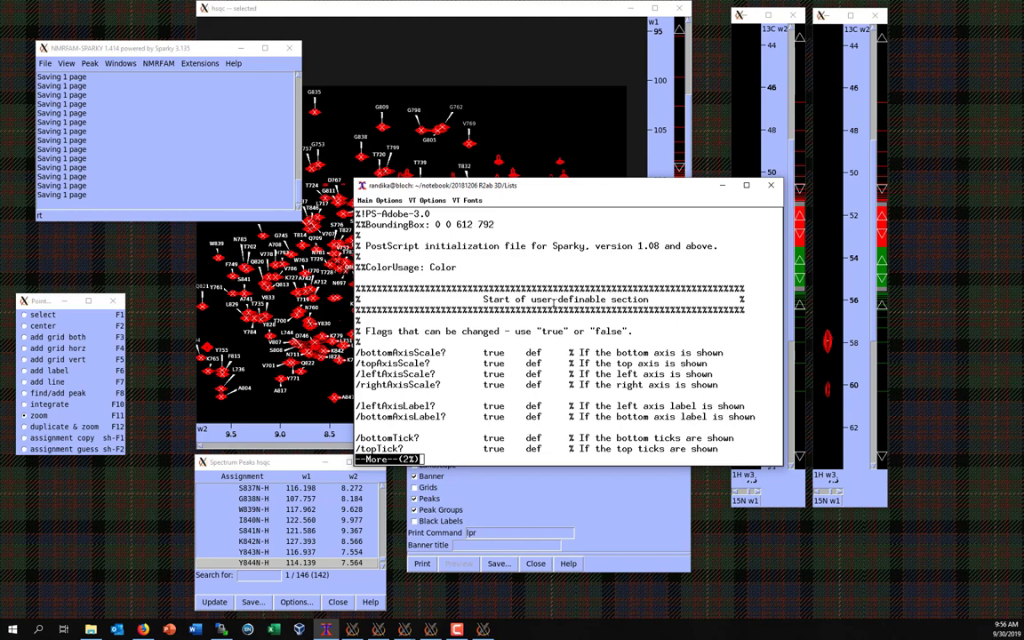
pyautogui.press('q')
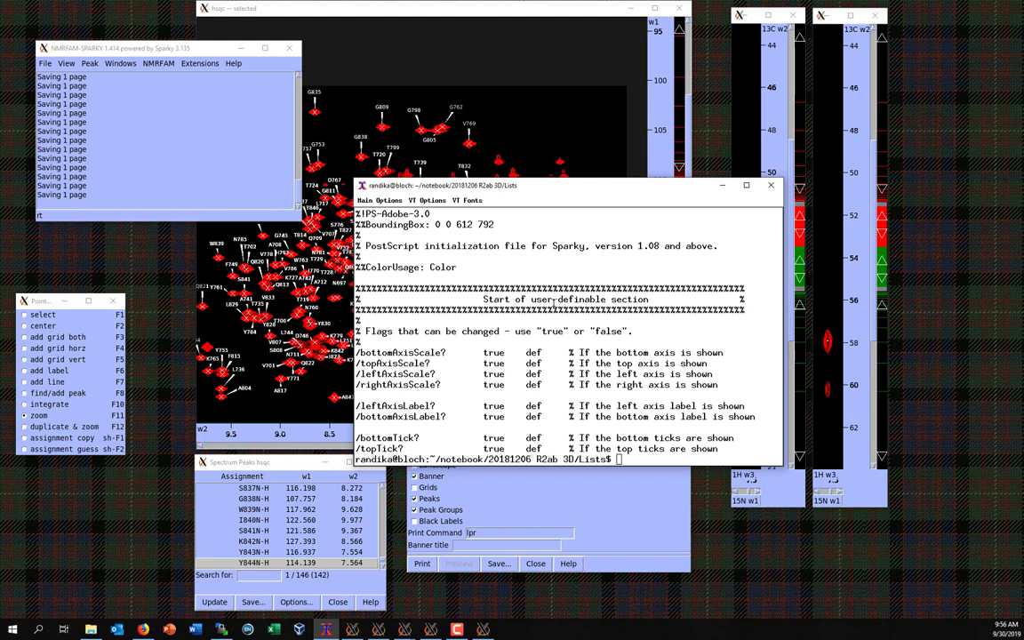
pyautogui.write('ls')
pyautogui.press('Return')
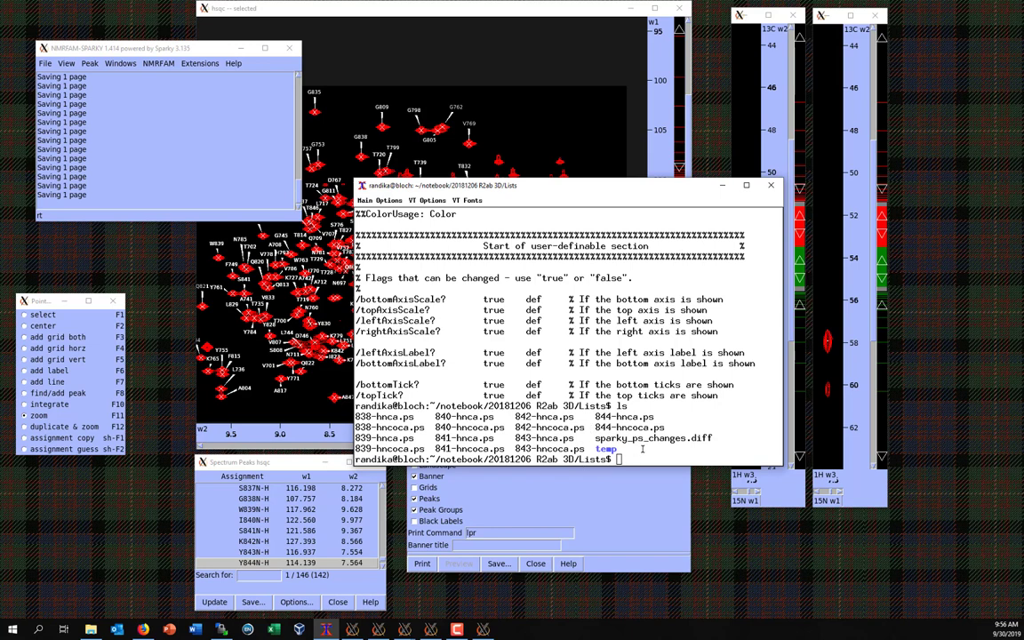
# Step: Patch 838-hnca.ps with sparky_ps_changes.diff
pyautogui.write('patch 838-hnca.ps  ')
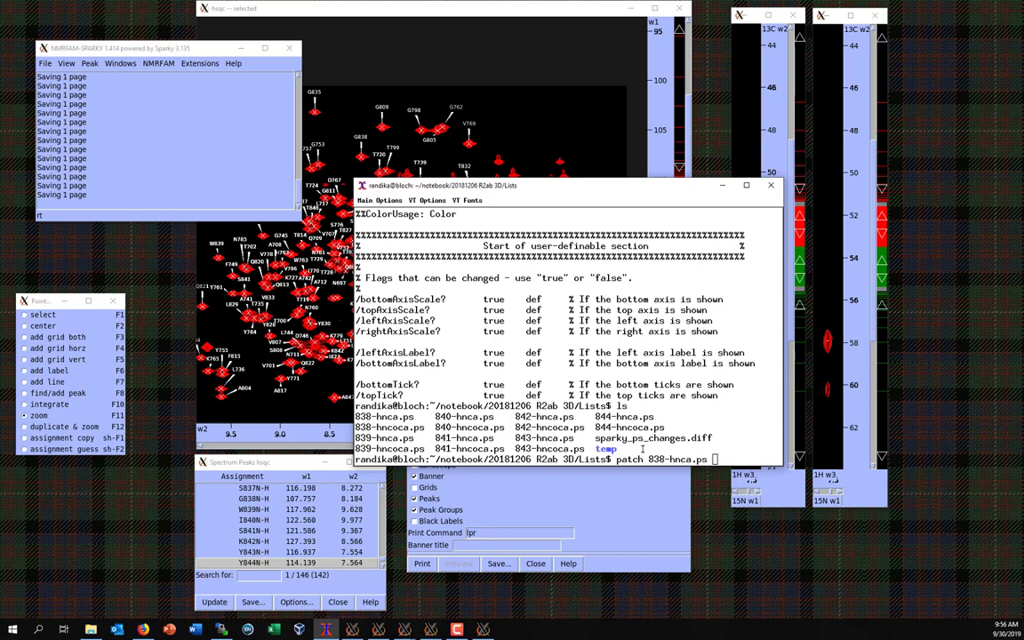
pyautogui.write('< sparky_ps_changes.diff')
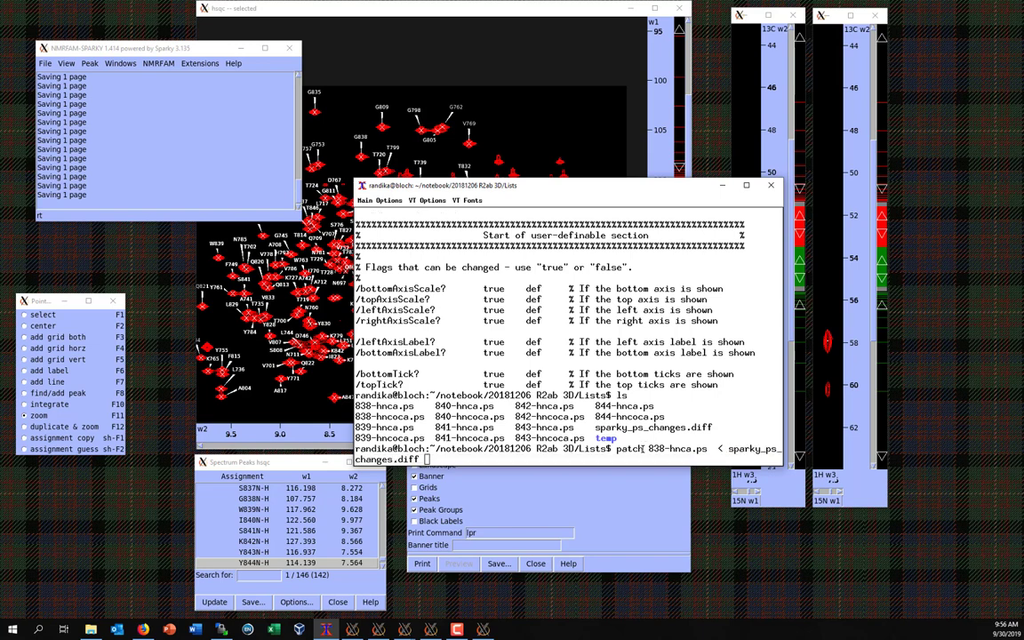
pyautogui.press('Return')
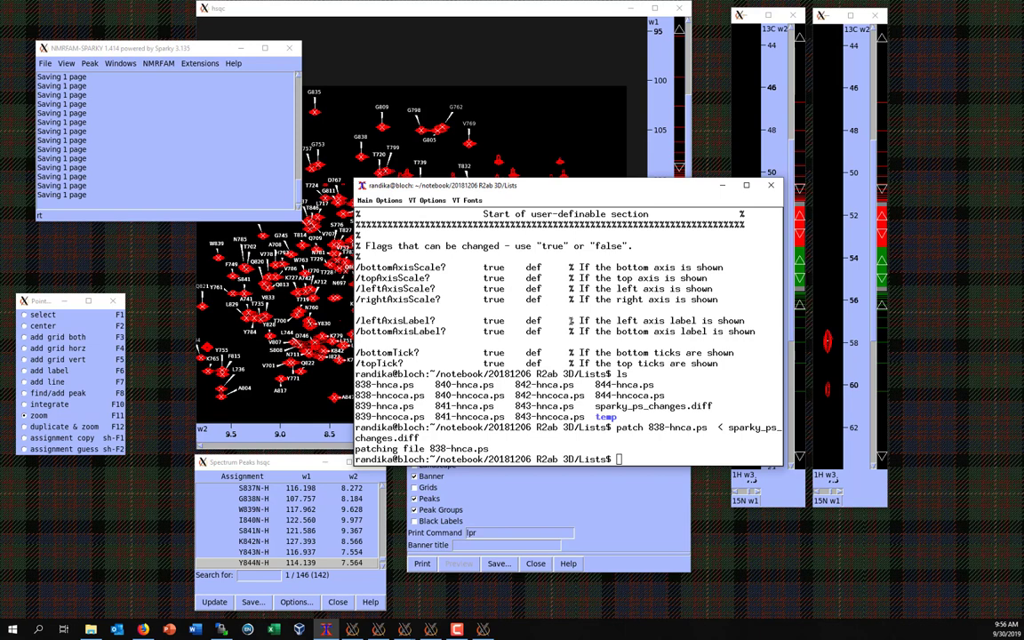
pyautogui.write('for')
pyautogui.press('BackSpace')
pyautogui.press('BackSpace')
pyautogui.press('BackSpace')
pyautogui.press('BackSpace')
# Step: Move the patched 838-hnca.ps into the temp folder
pyautogui.write('mv 838-hnca.ps temp/')
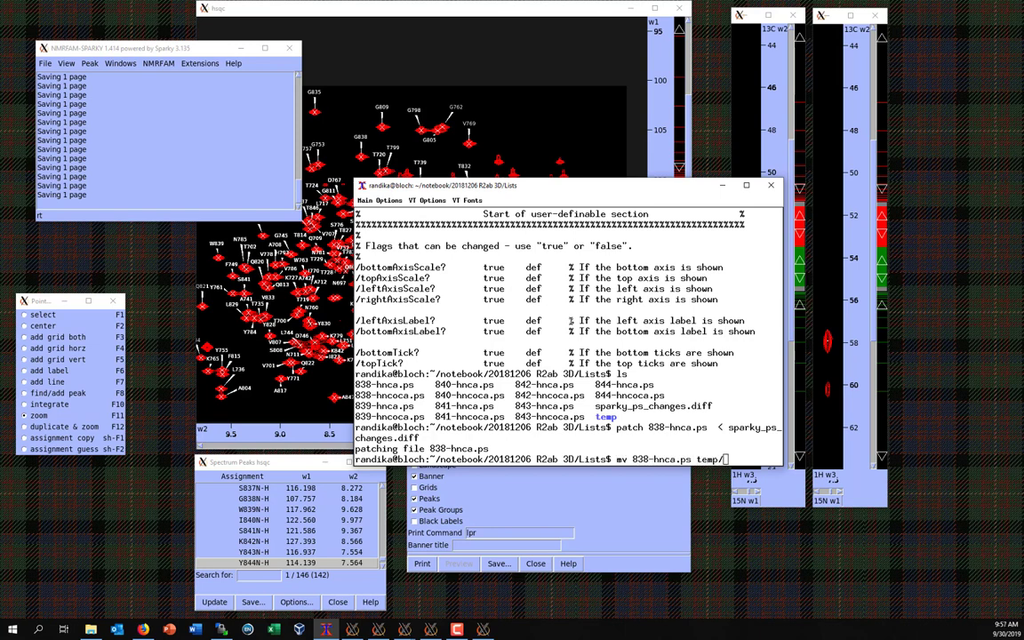
pyautogui.press('Return')
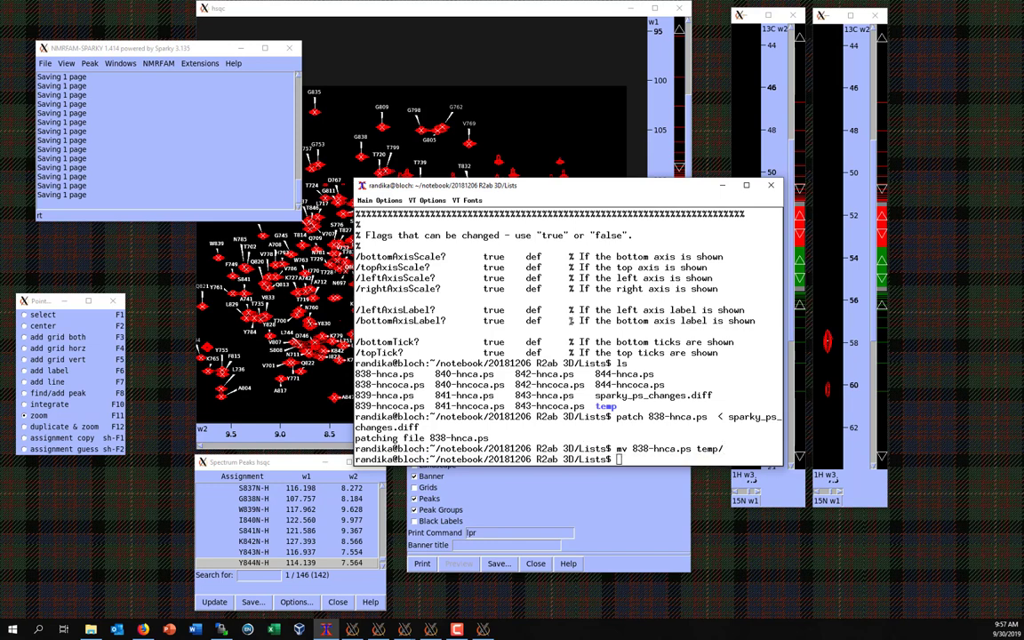
pyautogui.press('Up')
pyautogui.press('Up')
pyautogui.press('Down')
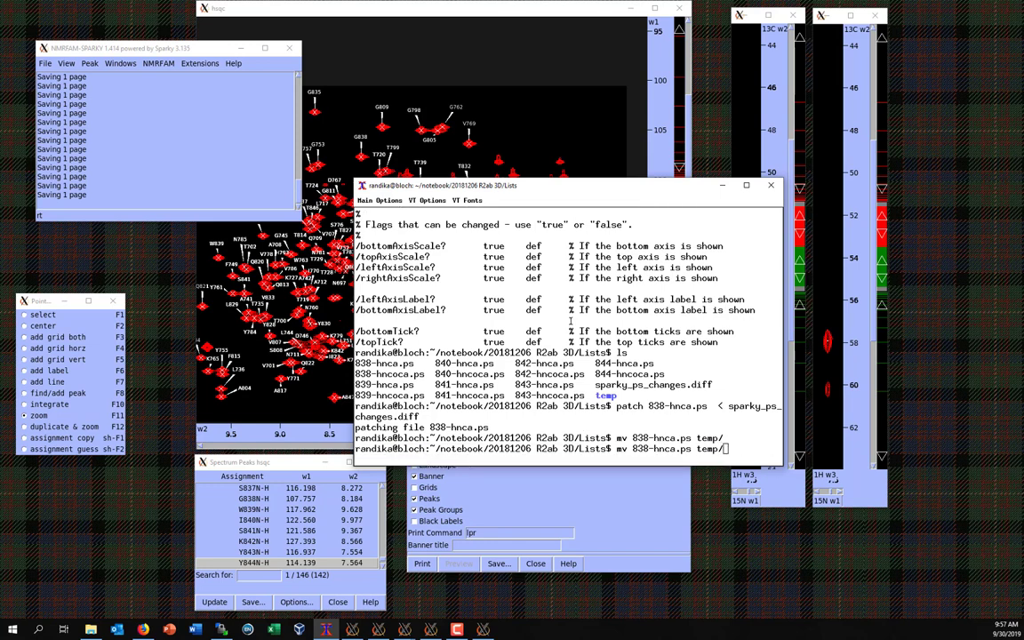
pyautogui.press('Down')
# Step: Patch every remaining .ps file using a for loop with sparky_ps_changes.diff
pyautogui.write('for ')
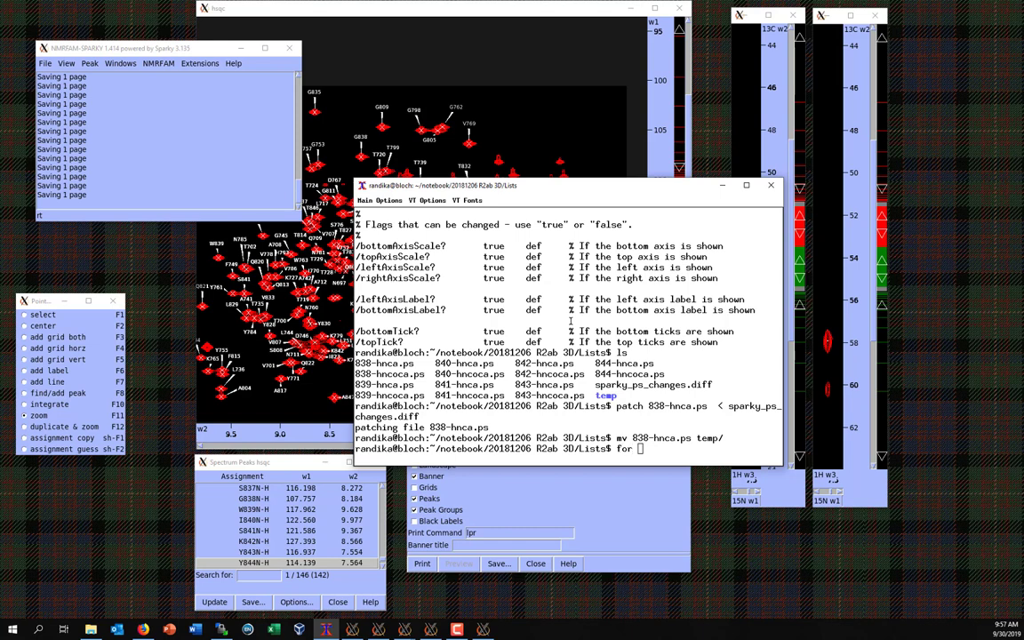
pyautogui.write('i in *.ps; ')
pyautogui.write('patch')
pyautogui.press('BackSpace')
pyautogui.press('BackSpace')
pyautogui.press('BackSpace')
pyautogui.press('BackSpace')
pyautogui.press('BackSpace')
pyautogui.write('do patch $i')
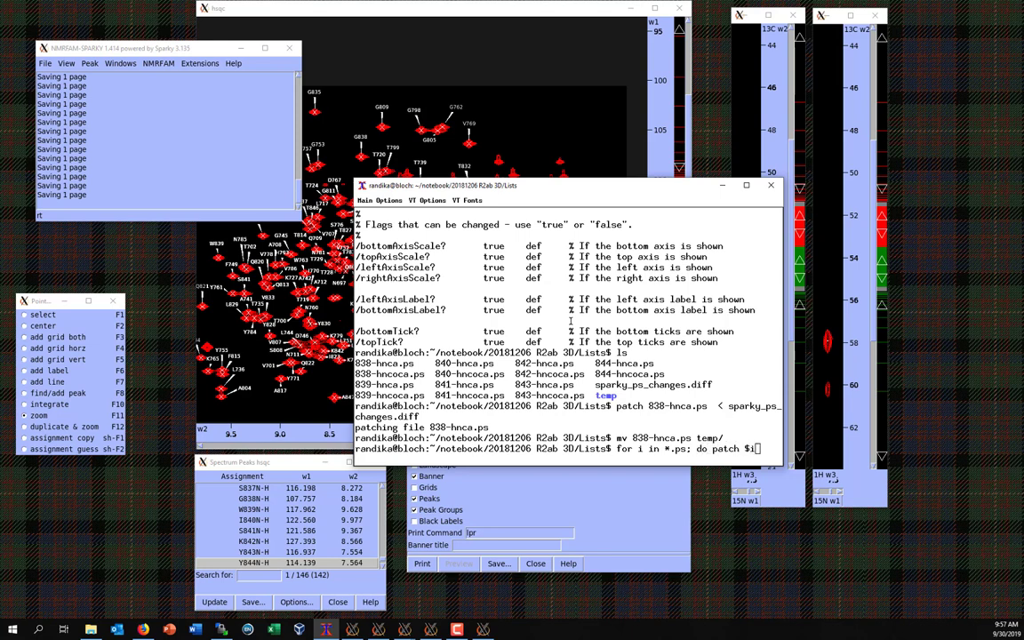
pyautogui.write(' < sparky_ps_changes.diff ')
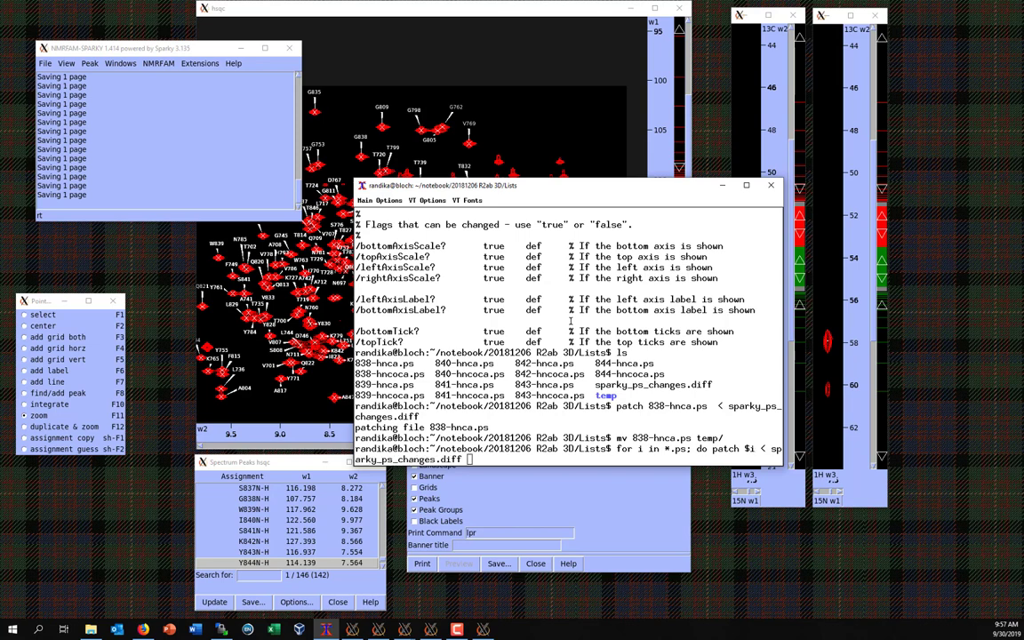
pyautogui.write('; done')
pyautogui.press('Return')
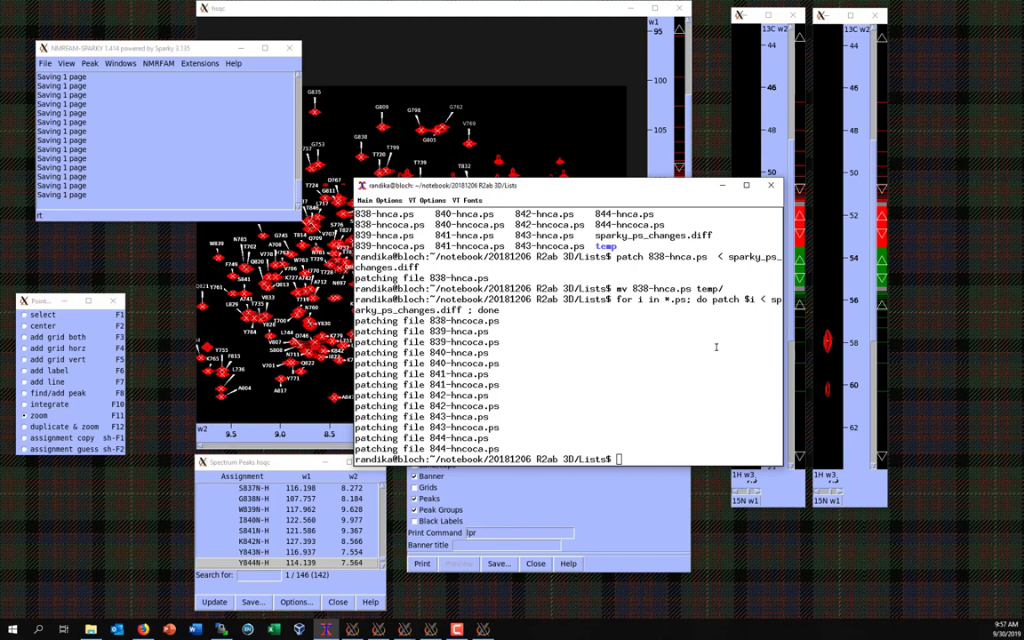
# Step: Move 838-hnca.ps back from temp into Lists and list the folder
pyautogui.write('mv t')
pyautogui.press('Tab')
pyautogui.press('Tab')
pyautogui.write('.')
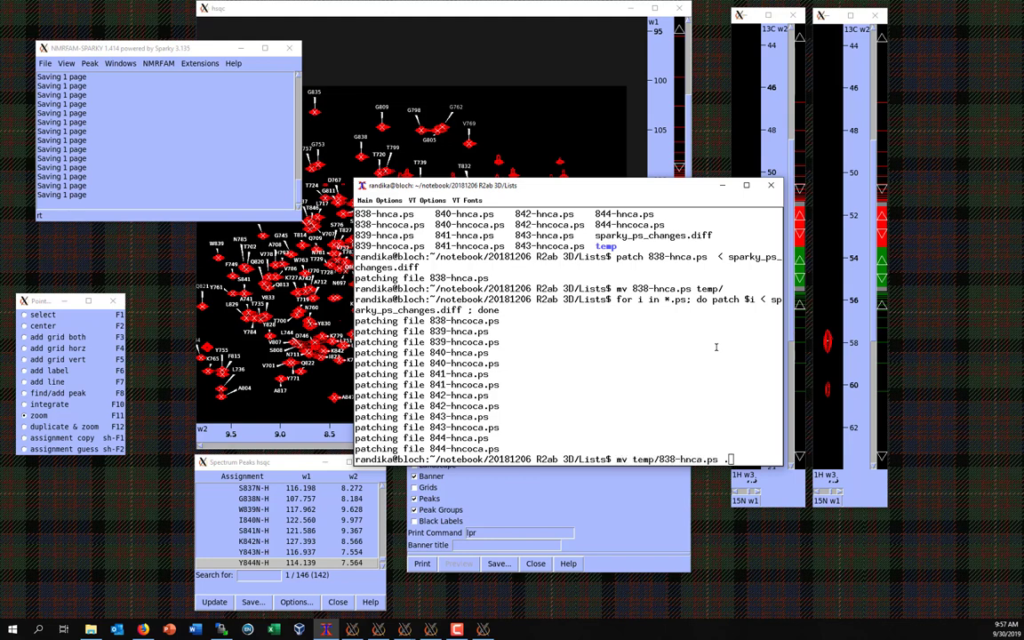
pyautogui.press('Return')
pyautogui.write('ls')
pyautogui.press('Return')
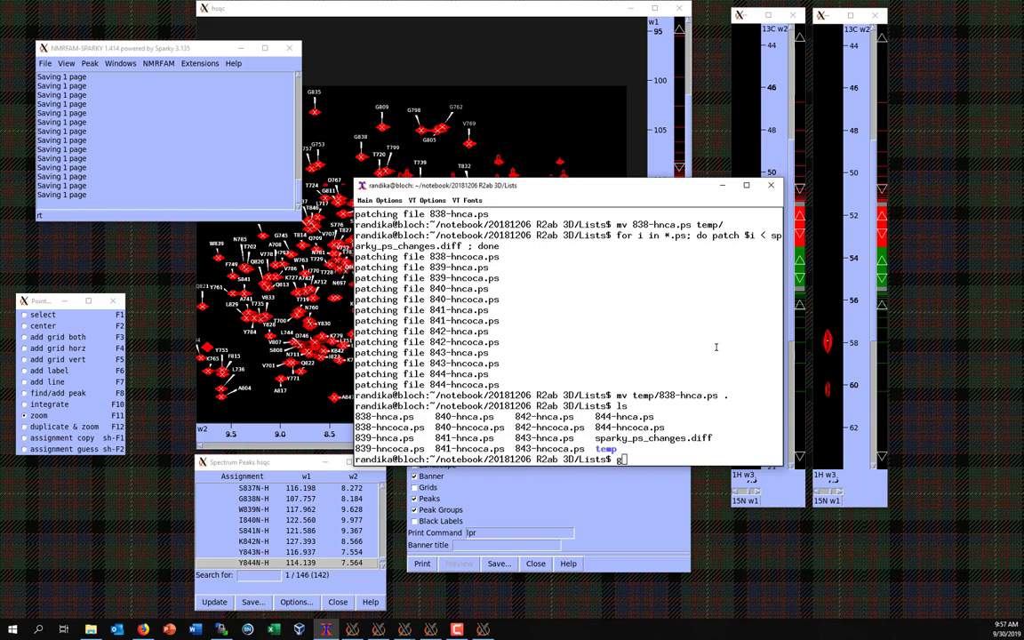
pyautogui.write('gv 838-')
pyautogui.press('Tab')
pyautogui.write('a')
pyautogui.press('Tab')
pyautogui.press('Return')
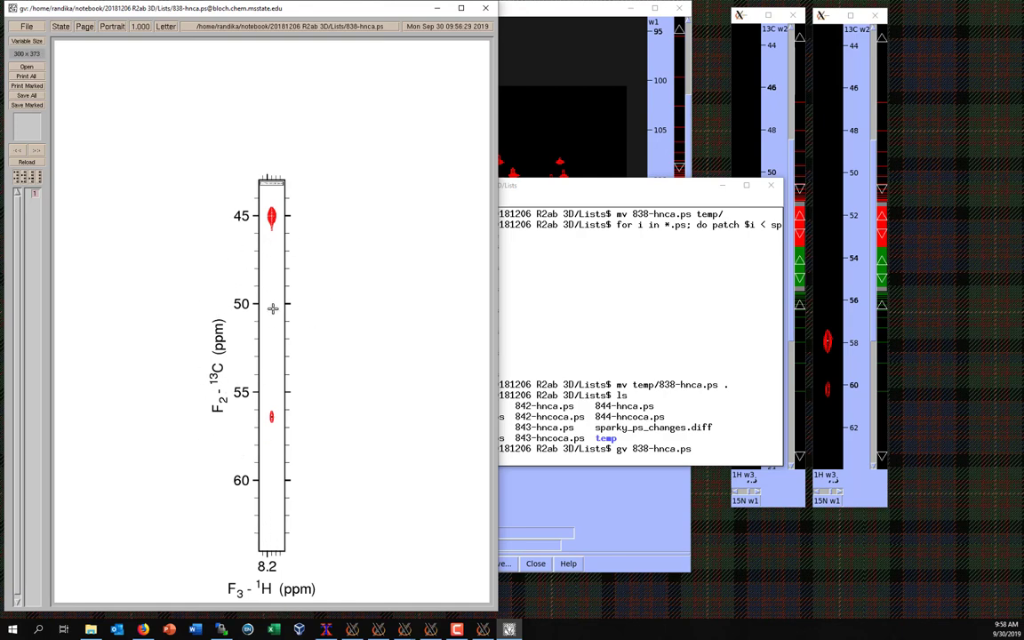
pyautogui.click(486, 9)
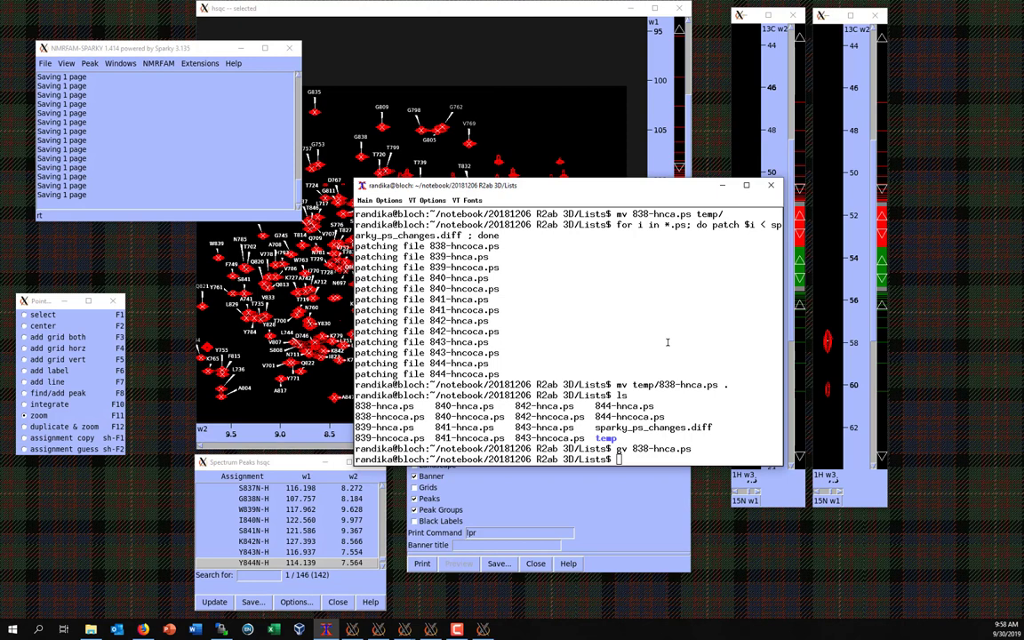
# Step: List the Lists folder, then minimize the Sparky main, hsqc and both 13C strip windows
pyautogui.write('ls')
pyautogui.press('Return')
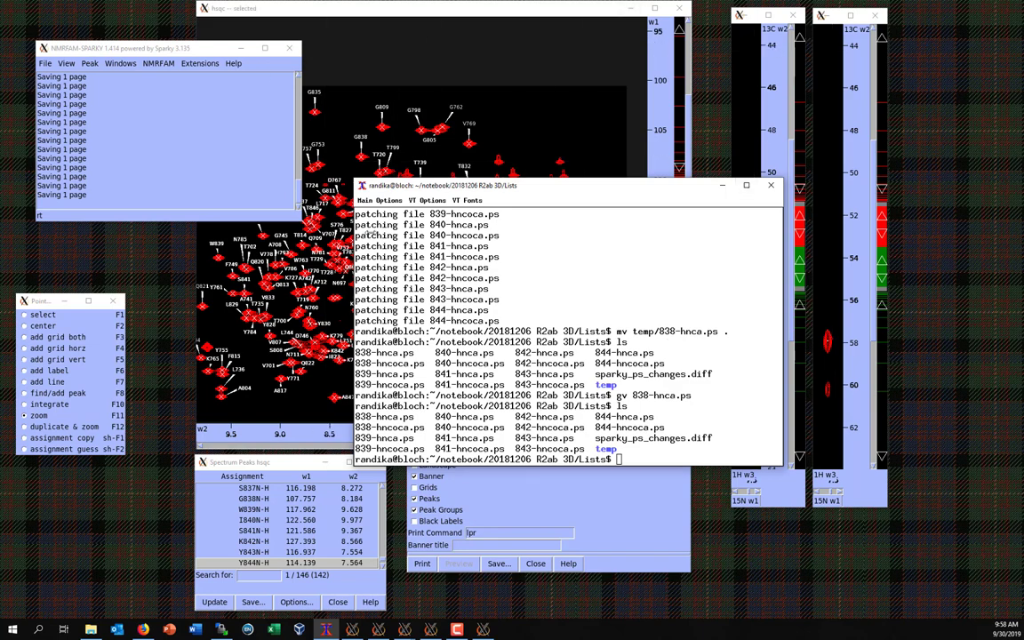
pyautogui.click(240, 49)
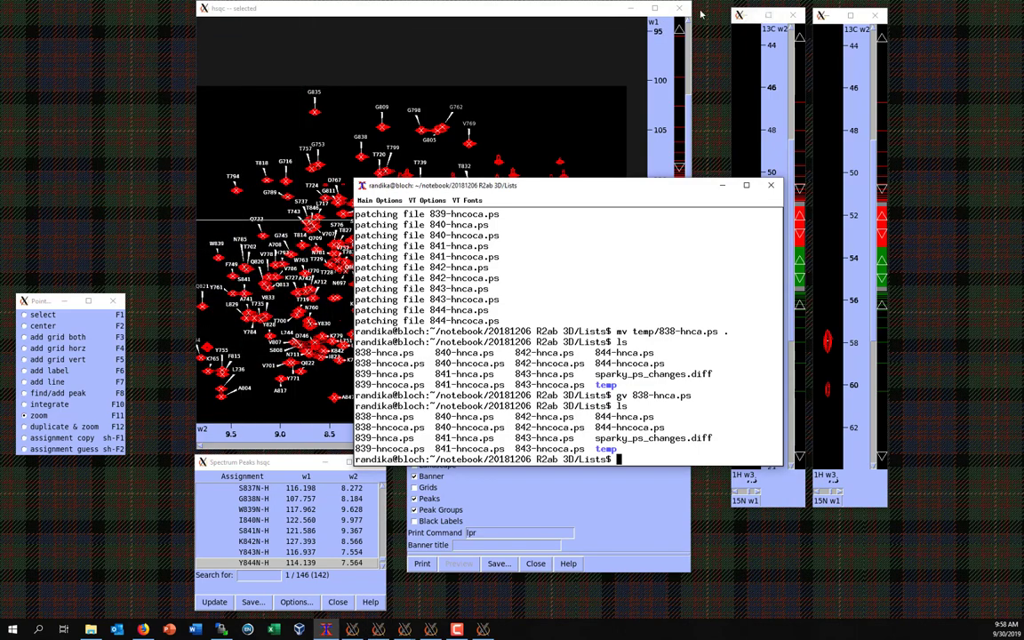
pyautogui.click(629, 9)
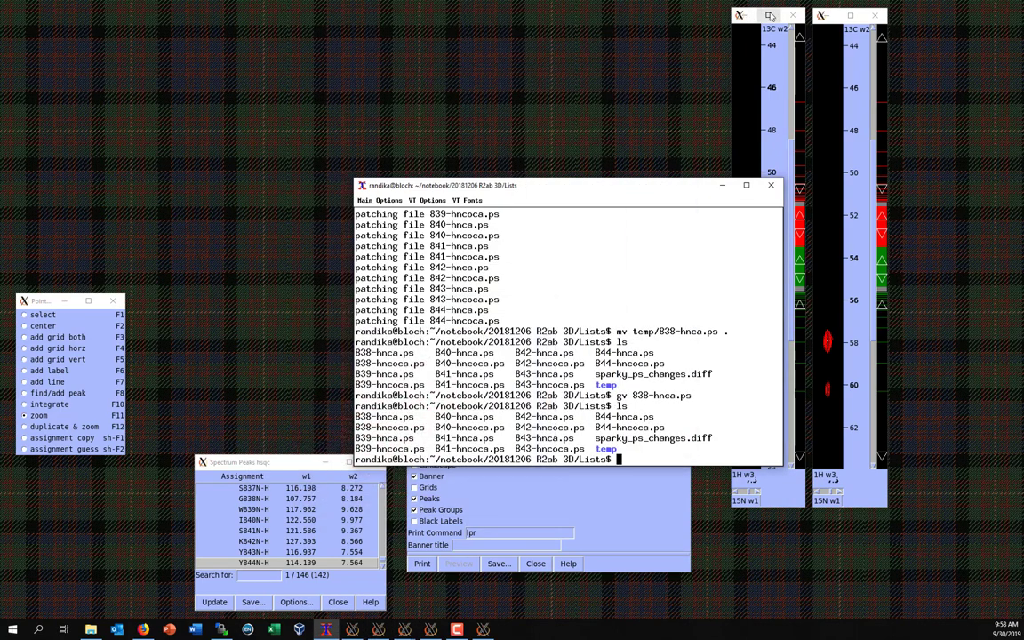
pyautogui.click(769, 15)
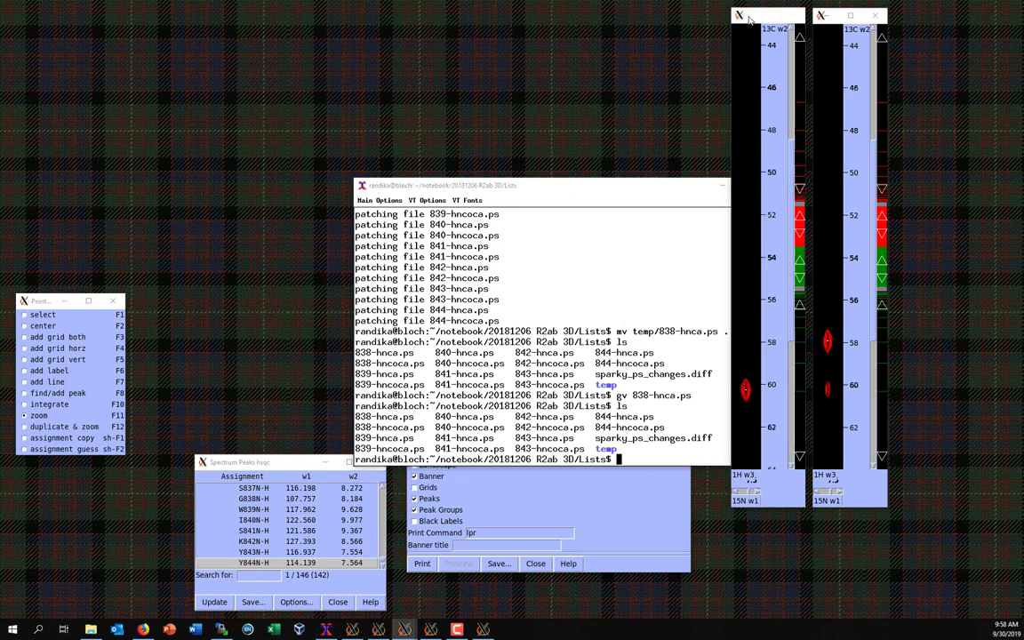
pyautogui.click(819, 19)
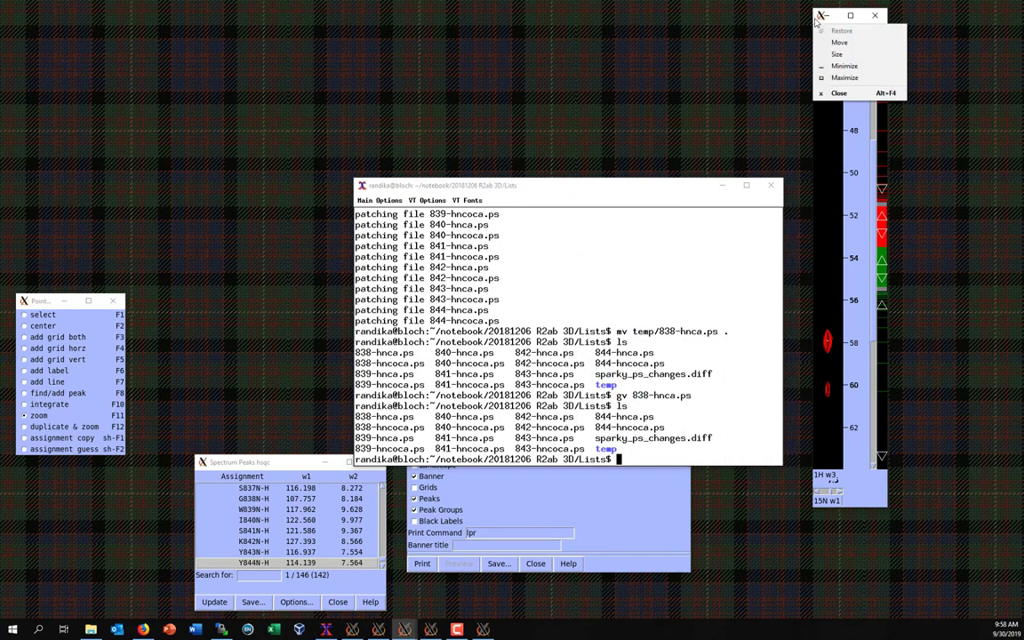
pyautogui.click(842, 67)
# Step: Minimize the spectrum strip, Print hnca, Spectrum Peaks and Point tools windows
pyautogui.click(663, 537)
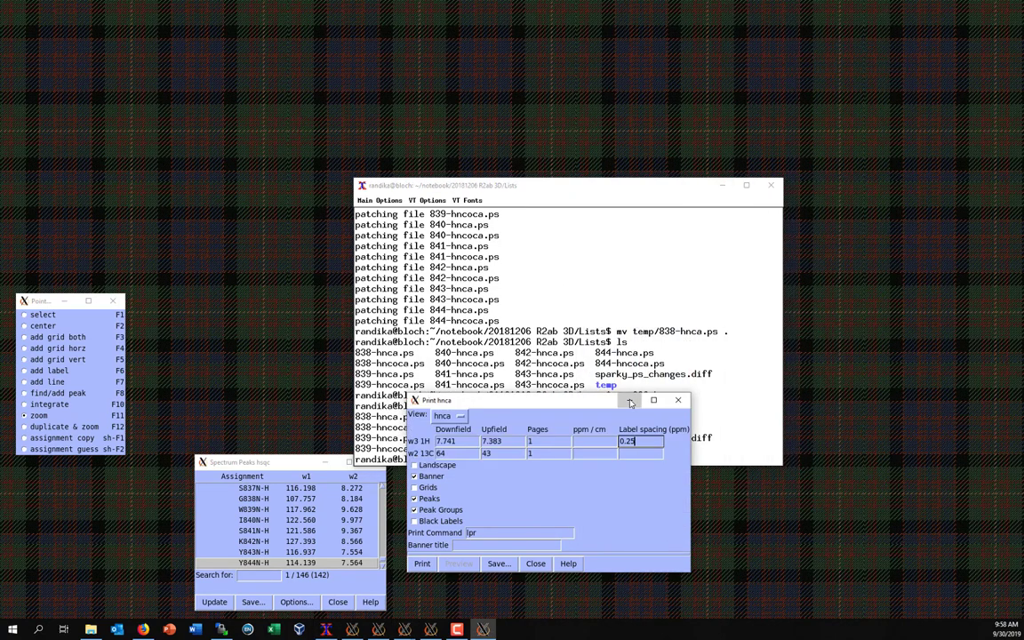
pyautogui.click(630, 402)
pyautogui.click(325, 463)
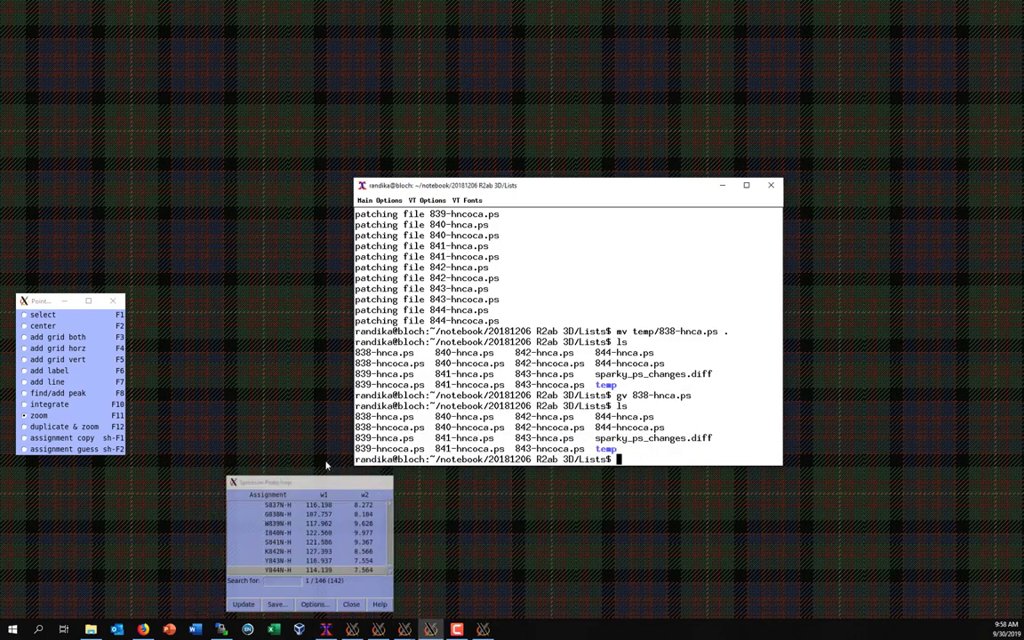
pyautogui.click(64, 301)
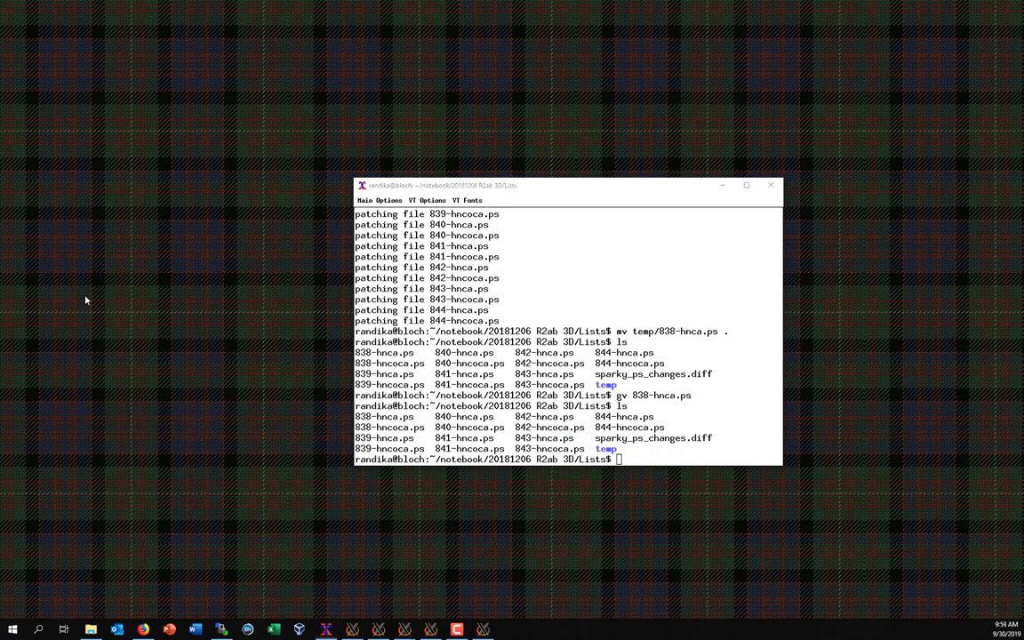
# Step: Create a new desktop folder named strips
pyautogui.rightClick(85, 301)
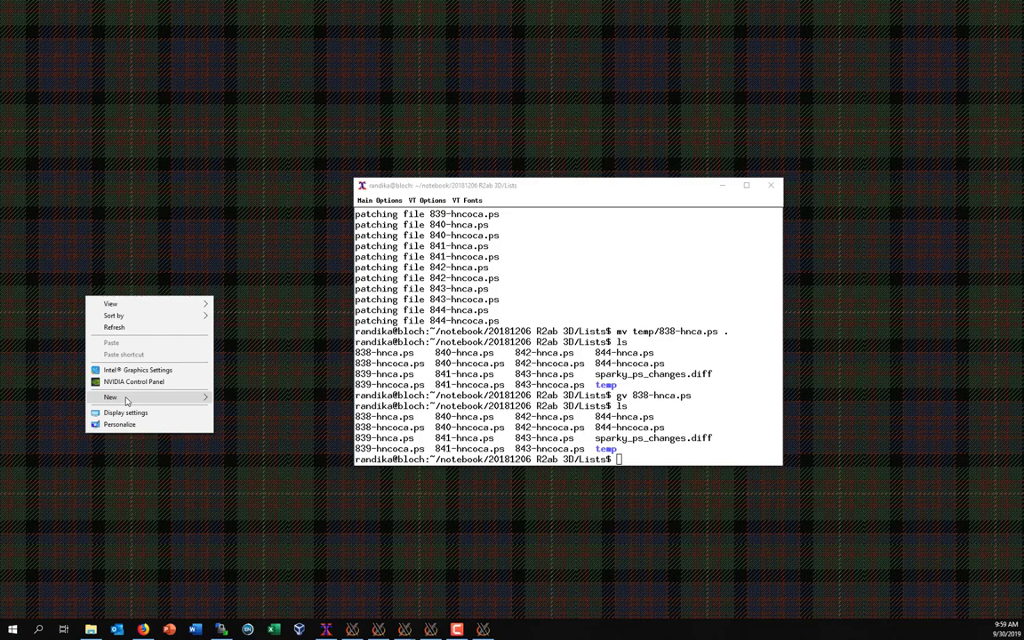
pyautogui.moveTo(127, 401)
pyautogui.click(235, 405)
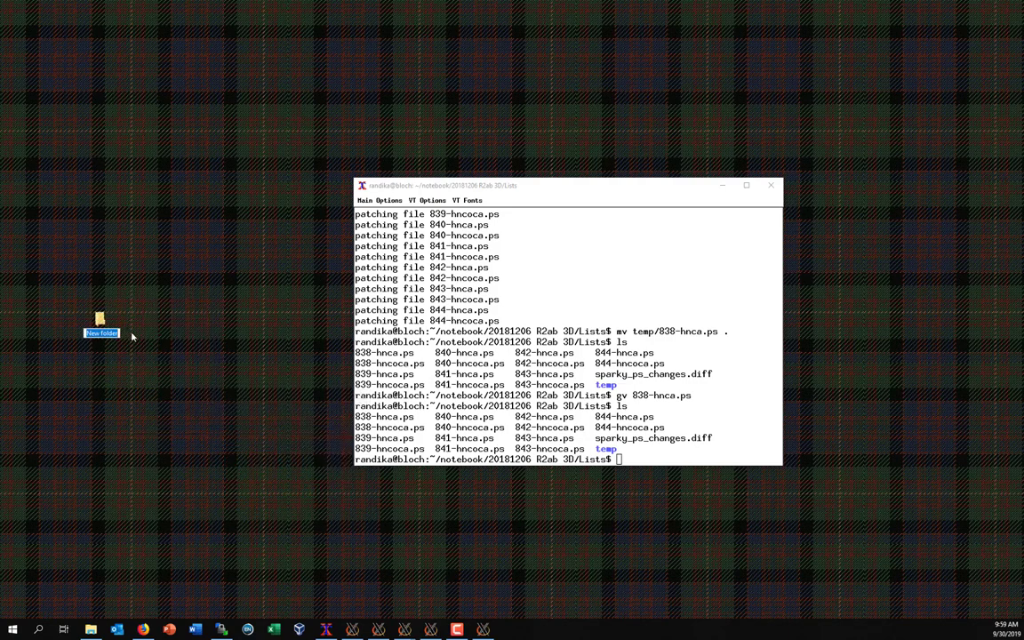
pyautogui.write('strips')
pyautogui.press('Return')
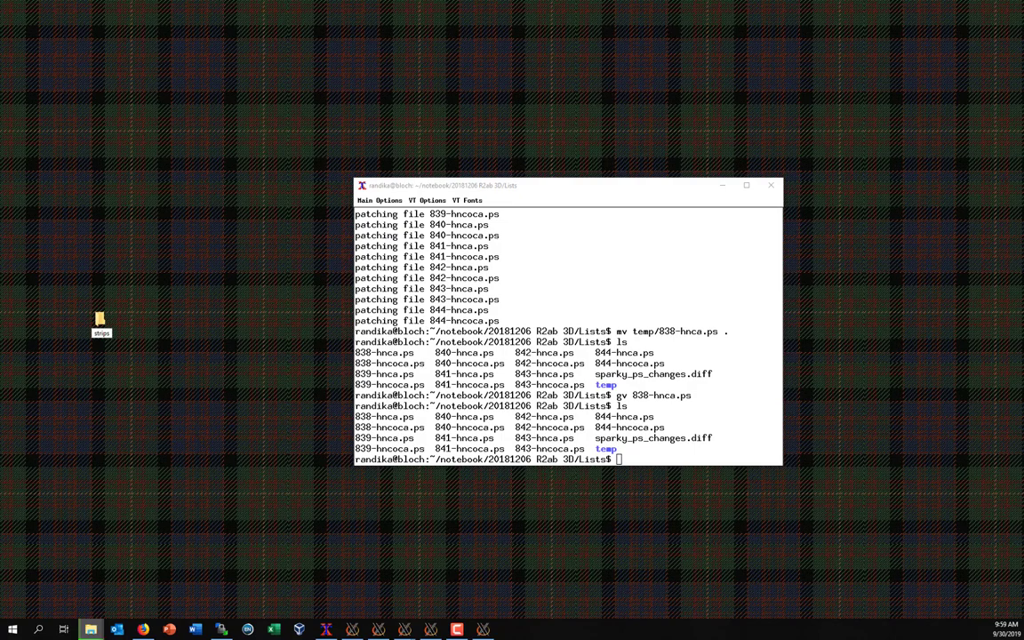
# Step: Open the strips (1) folder and arrange its window beside the terminal
pyautogui.hotkey('alt', 'Tab')
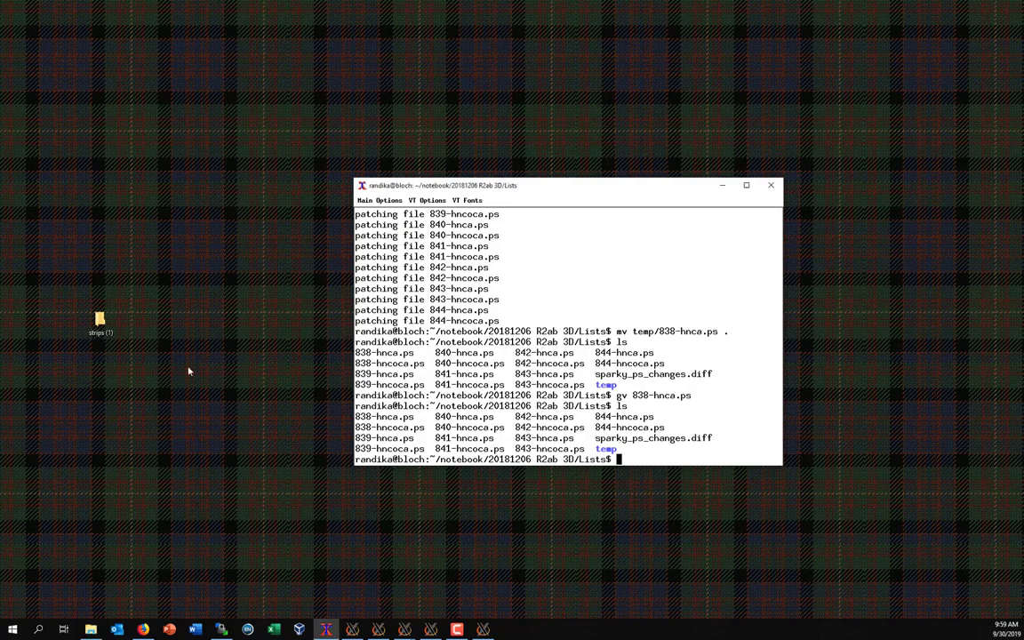
pyautogui.click(102, 328)
pyautogui.doubleClick(102, 327)
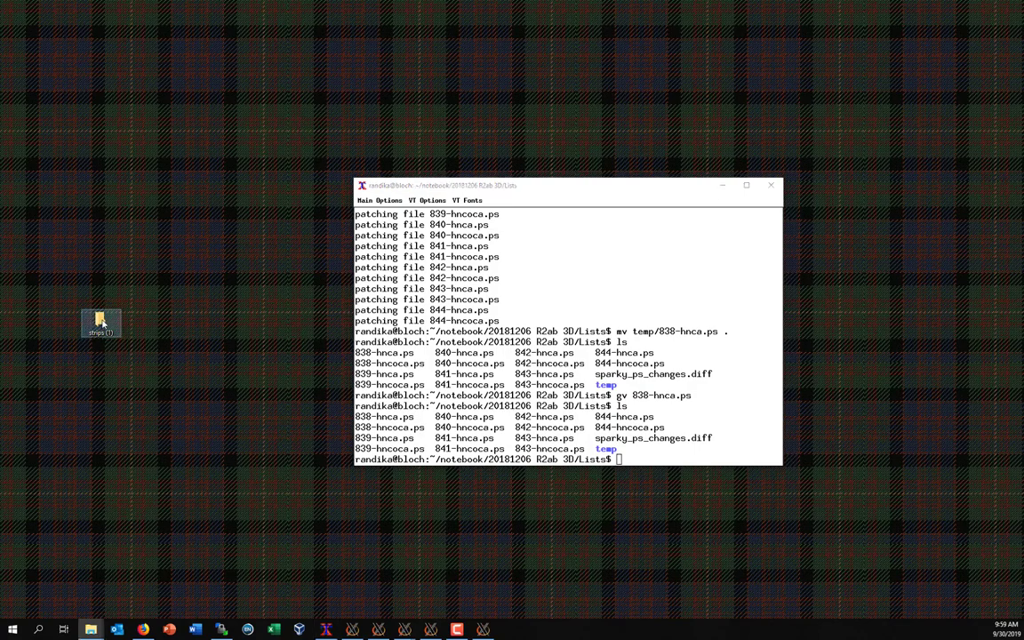
pyautogui.moveTo(102, 324); pyautogui.dragTo(64, 101)
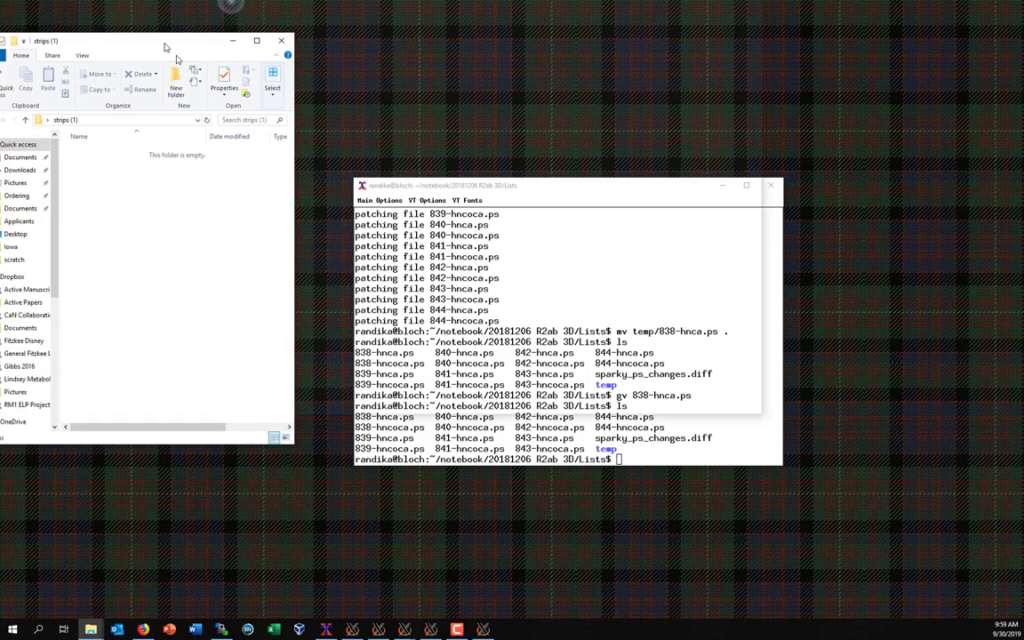
pyautogui.moveTo(197, 39); pyautogui.dragTo(318, 147)
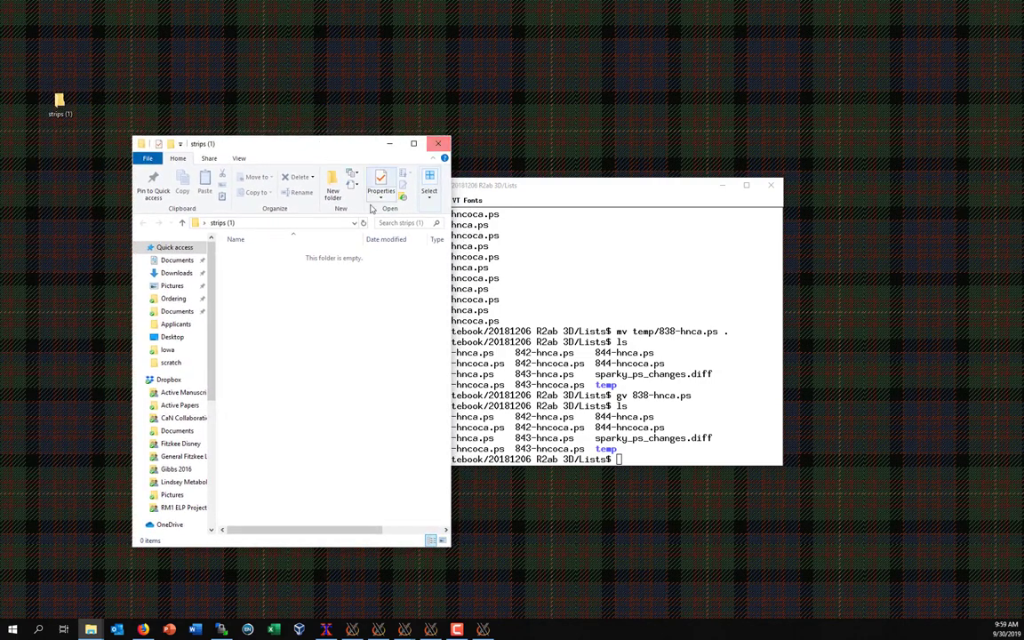
pyautogui.moveTo(620, 179); pyautogui.dragTo(746, 134)
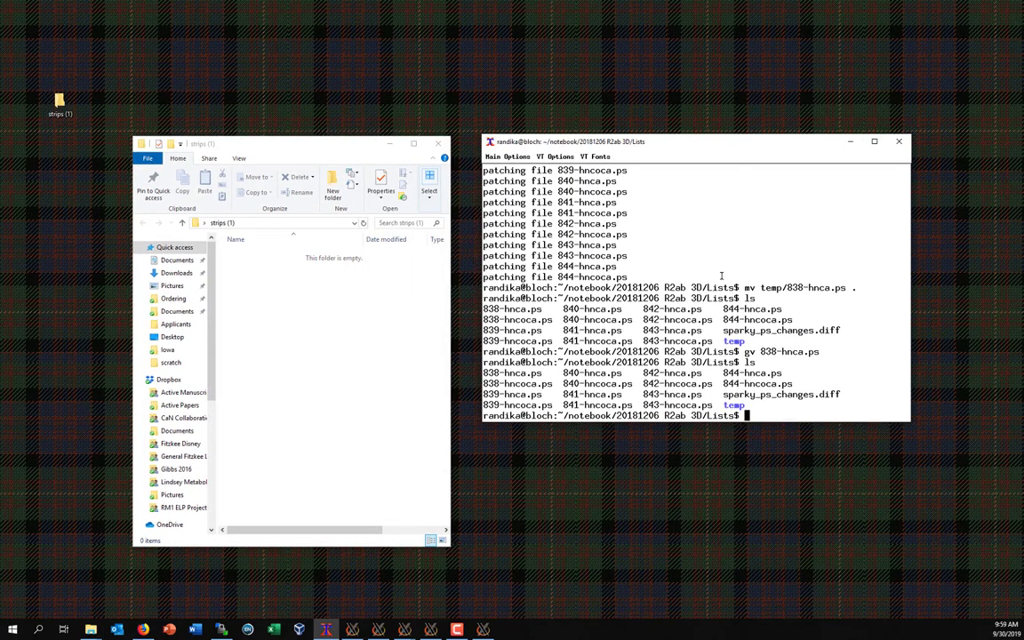
# Step: Download 838-hnca.ps through 844-hncoca.ps from the remote Lists folder into strips (1), then minimize WinSCP
pyautogui.click(221, 629)
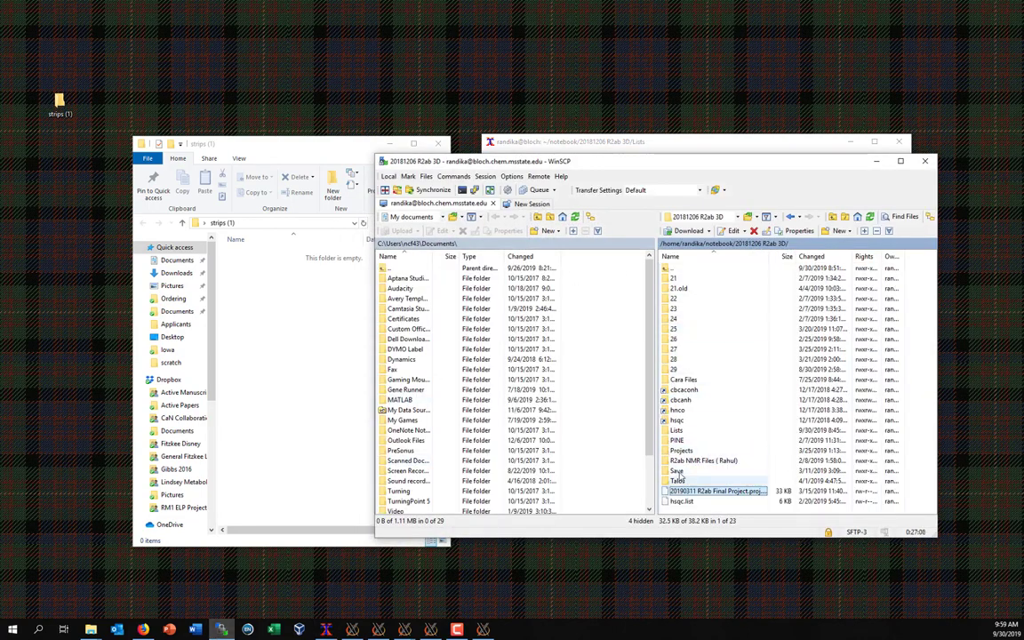
pyautogui.doubleClick(675, 430)
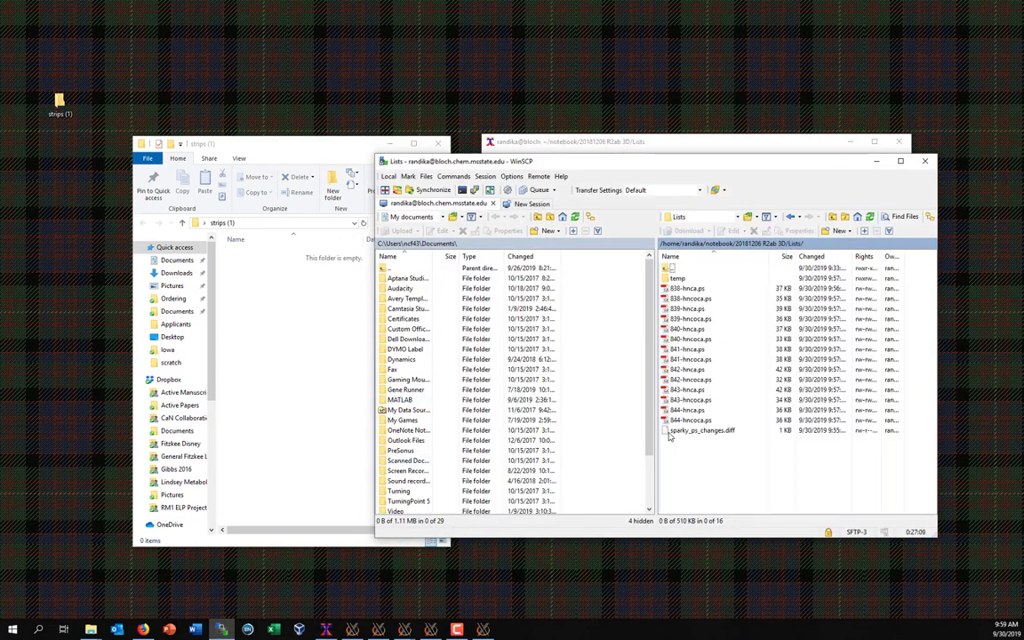
pyautogui.click(686, 289)
pyautogui.keyDown('shift'); pyautogui.click(689, 419); pyautogui.keyUp('shift')
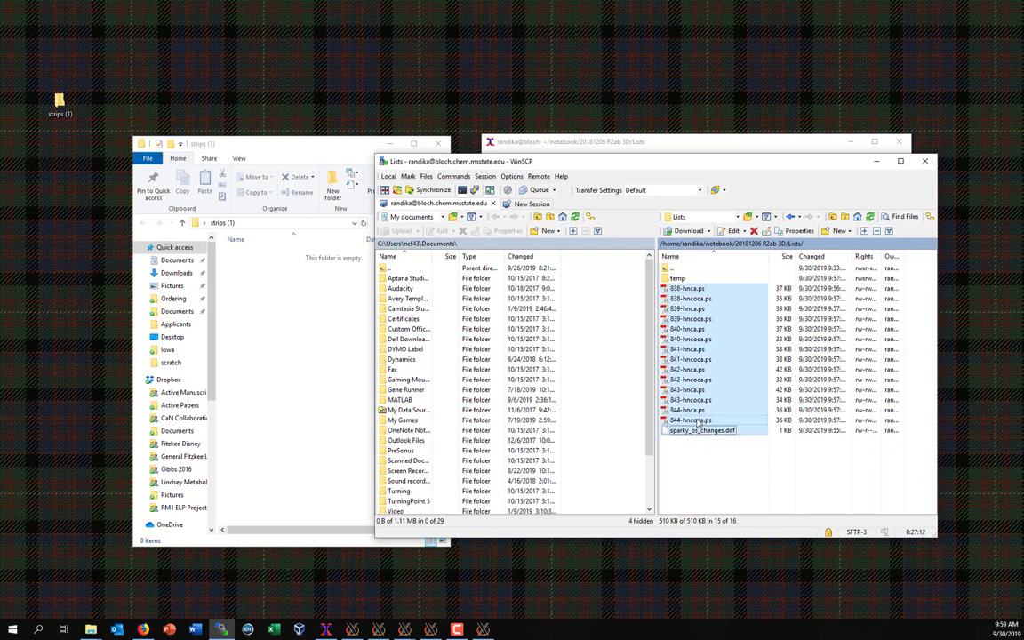
pyautogui.moveTo(686, 349); pyautogui.dragTo(418, 368)
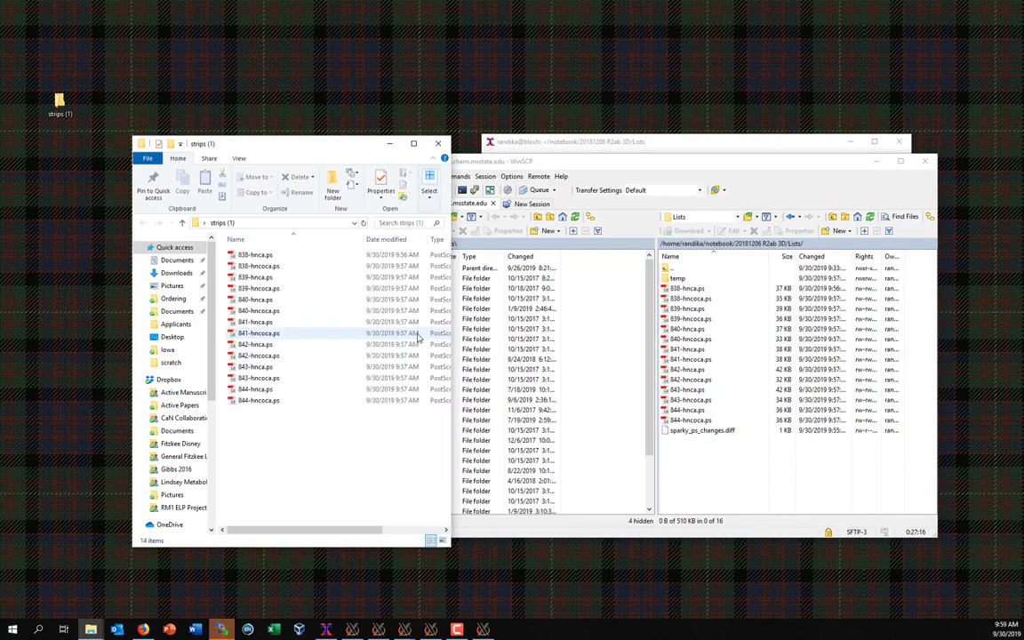
pyautogui.moveTo(866, 153); pyautogui.dragTo(923, 218)
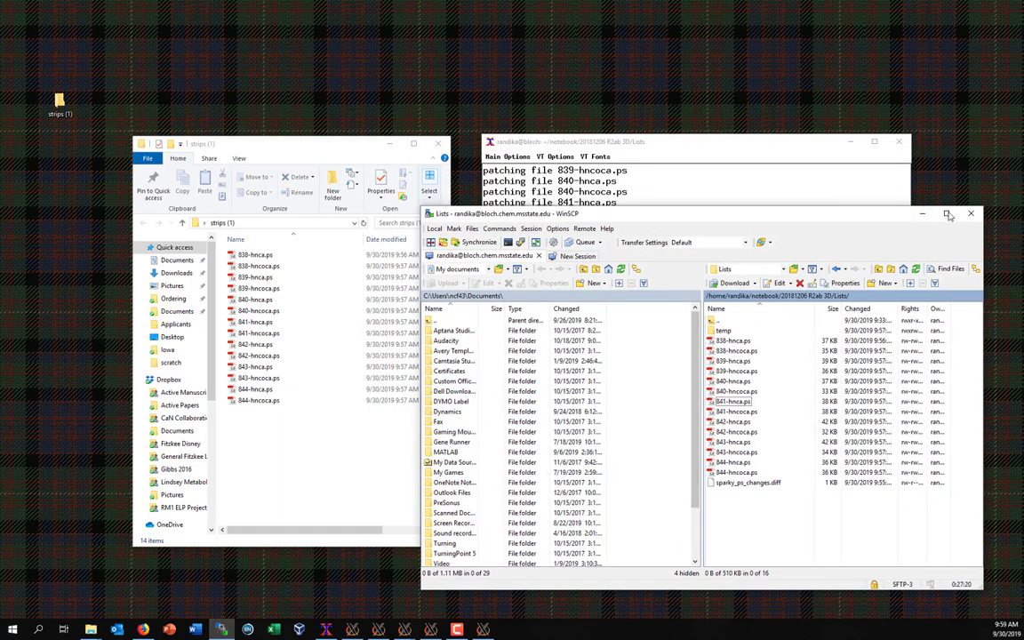
pyautogui.click(922, 216)
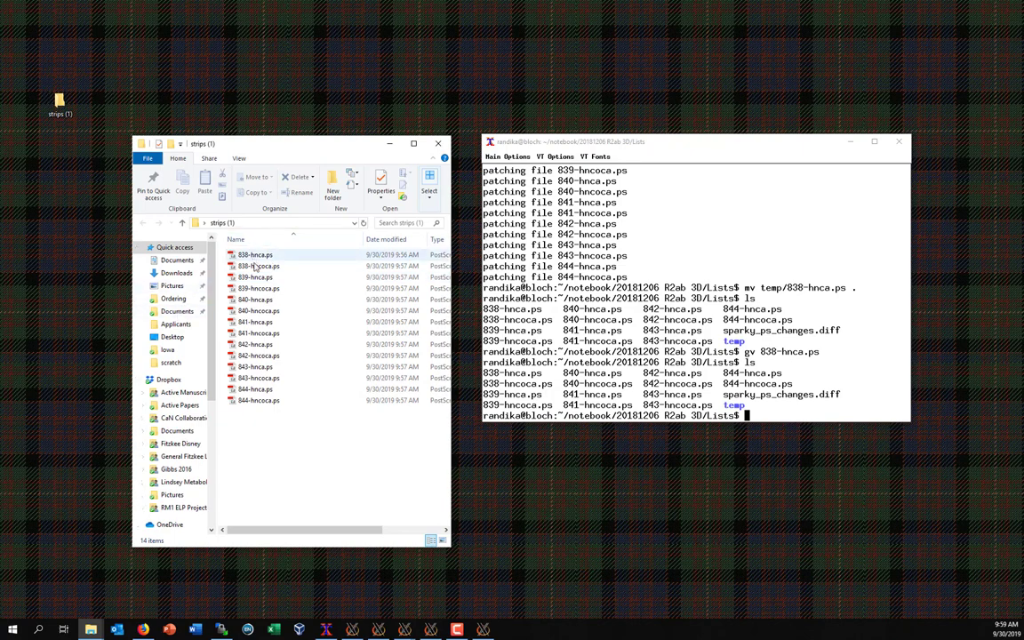
# Step: Launch Adobe Illustrator, minimize the terminal, and shrink the strips (1) window into the top-left corner
pyautogui.click(12, 629)
pyautogui.click(12, 629)
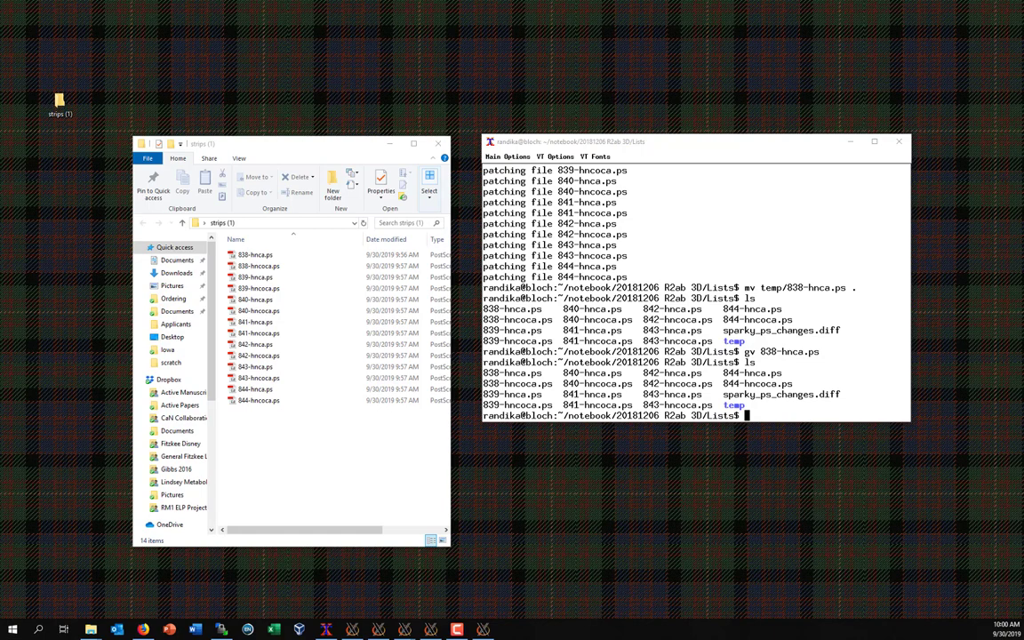
pyautogui.click(849, 142)
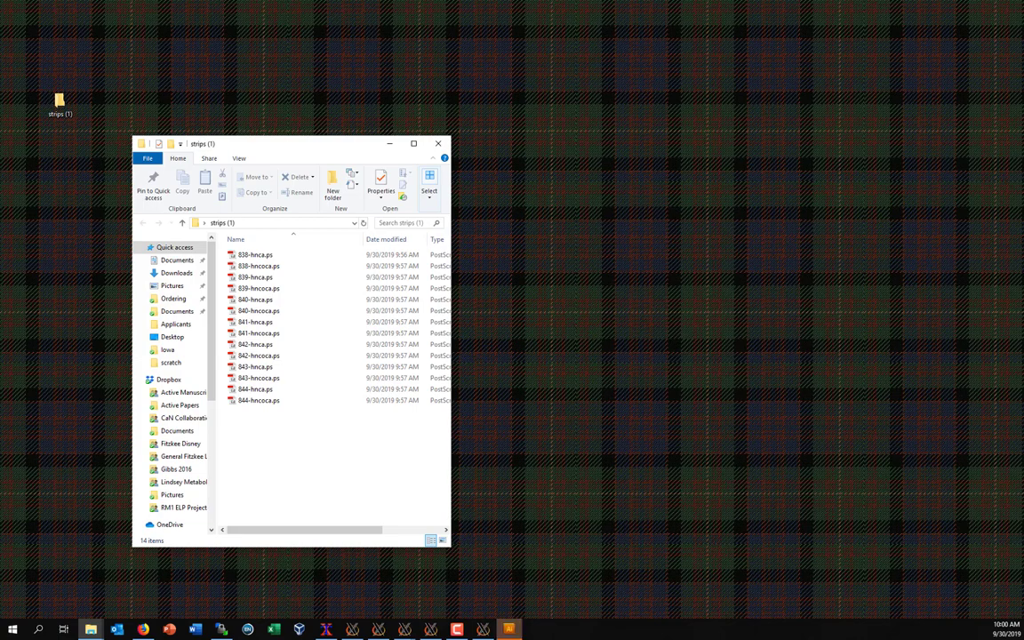
pyautogui.moveTo(272, 147); pyautogui.dragTo(163, 20)
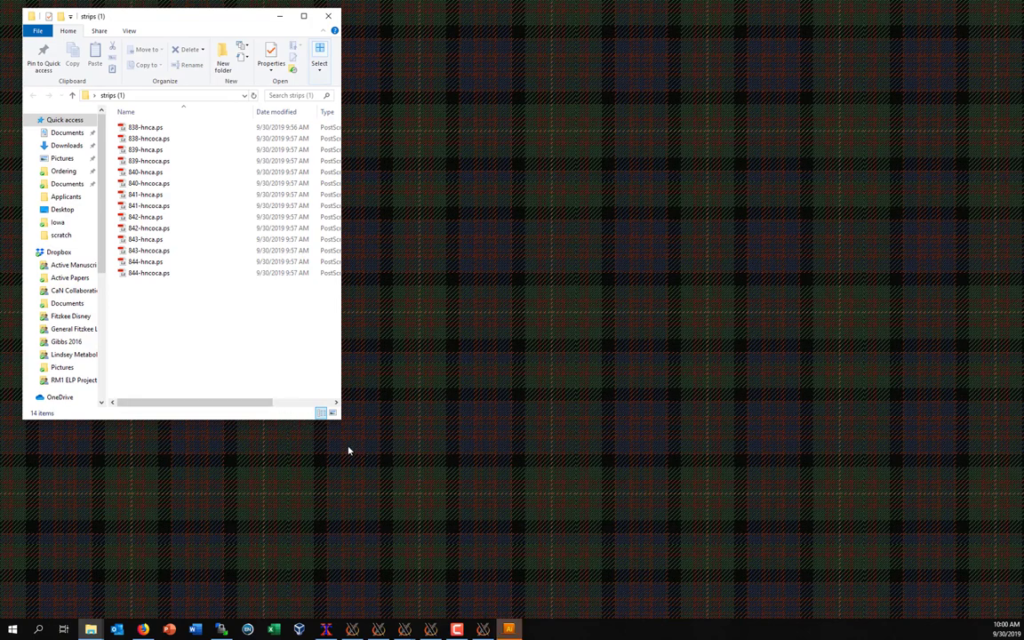
pyautogui.moveTo(342, 424); pyautogui.dragTo(242, 317)
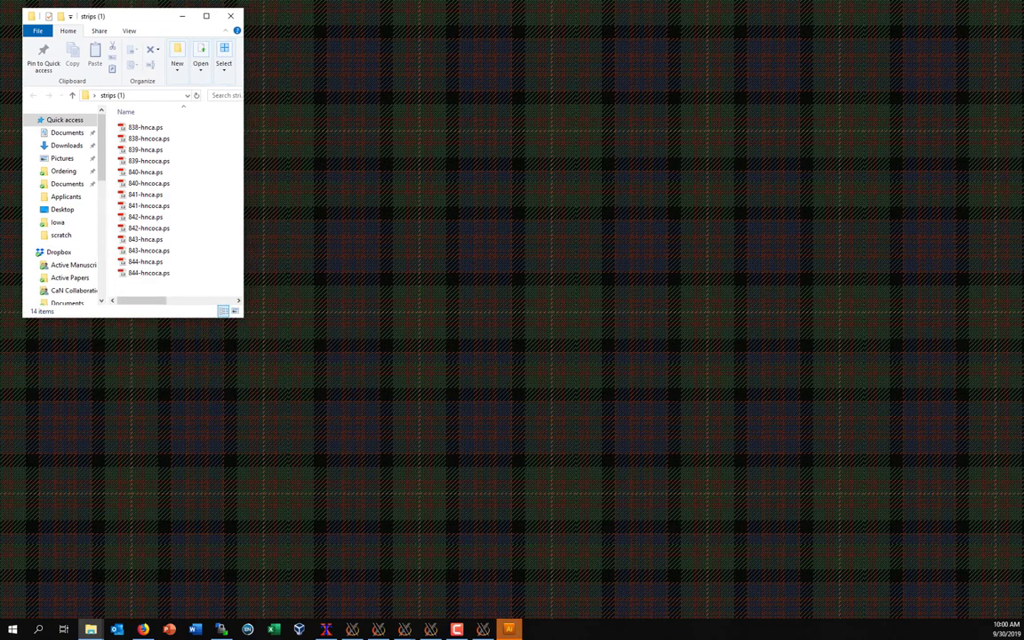
pyautogui.moveTo(595, 138); pyautogui.dragTo(653, 81)
# Step: Resize and position the Illustrator window beside the strips (1) file list
pyautogui.click(155, 81)
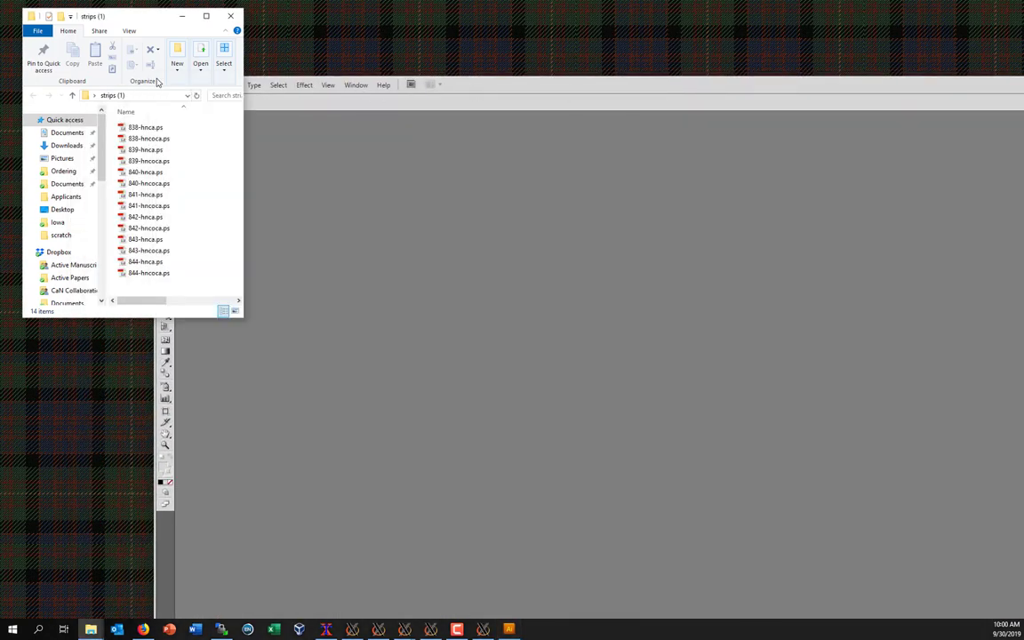
pyautogui.click(395, 152)
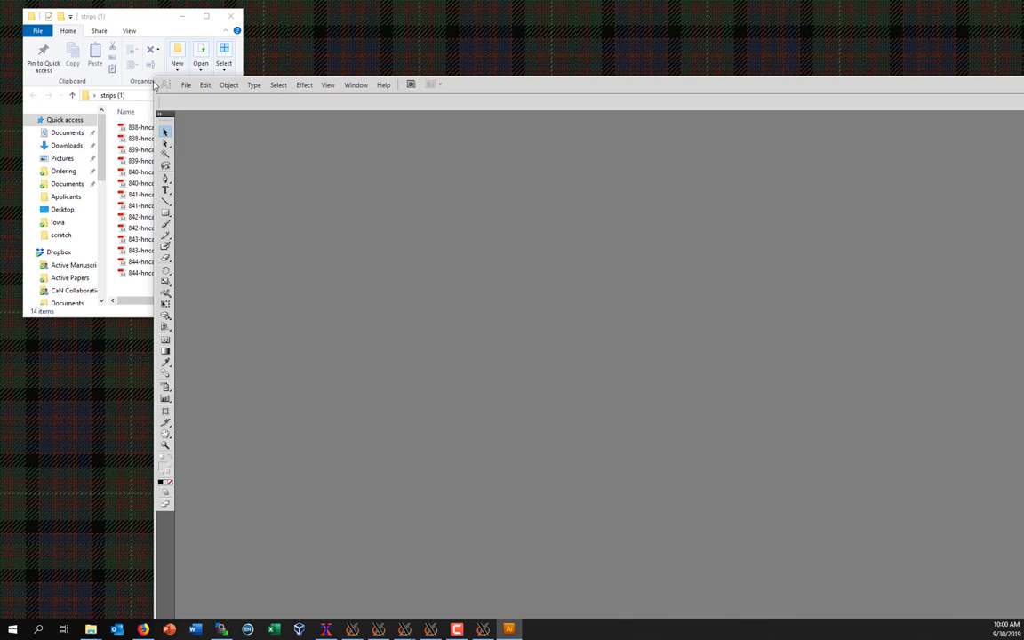
pyautogui.moveTo(698, 85); pyautogui.dragTo(802, 192)
pyautogui.doubleClick(802, 192)
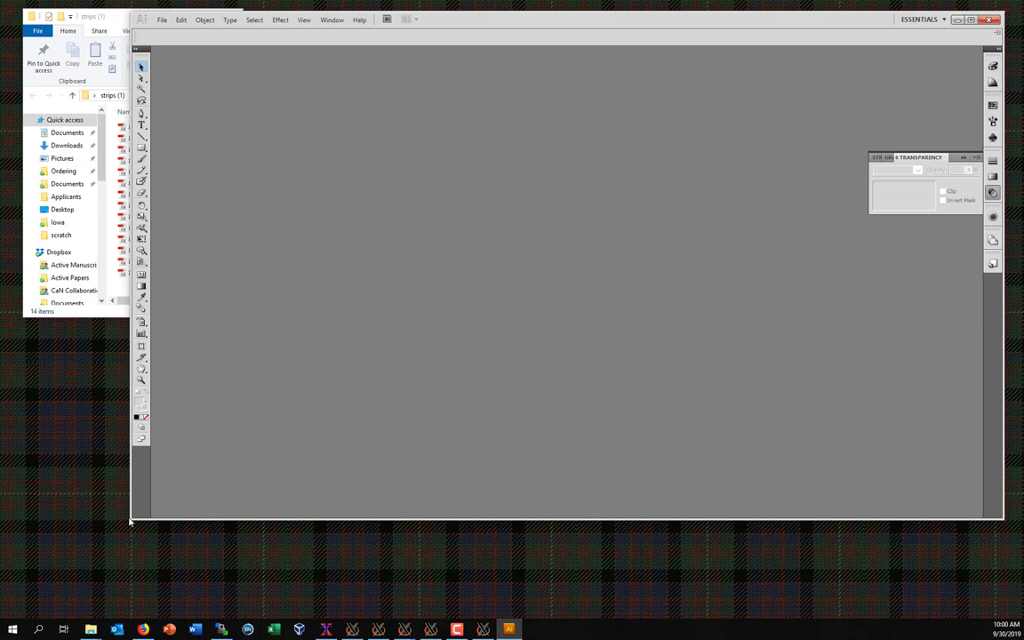
pyautogui.moveTo(133, 508); pyautogui.dragTo(256, 468)
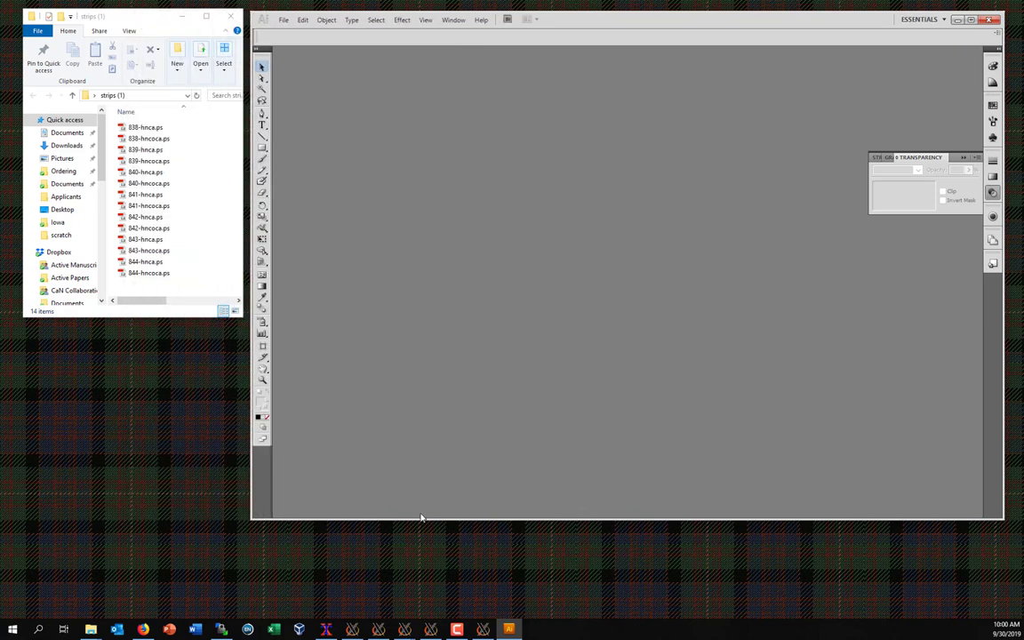
pyautogui.moveTo(492, 521); pyautogui.dragTo(482, 604)
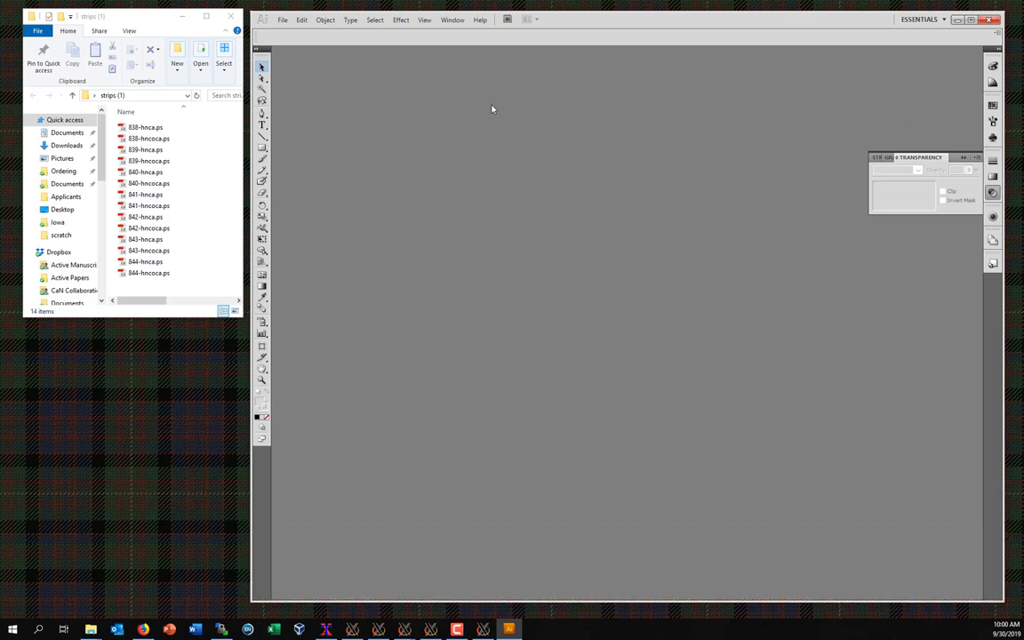
# Step: Drag 838-hnca.ps into Illustrator, accept the Font Problems warning, and move the Convert Color Mode dialog
pyautogui.click(137, 128)
pyautogui.moveTo(142, 128); pyautogui.dragTo(347, 140)
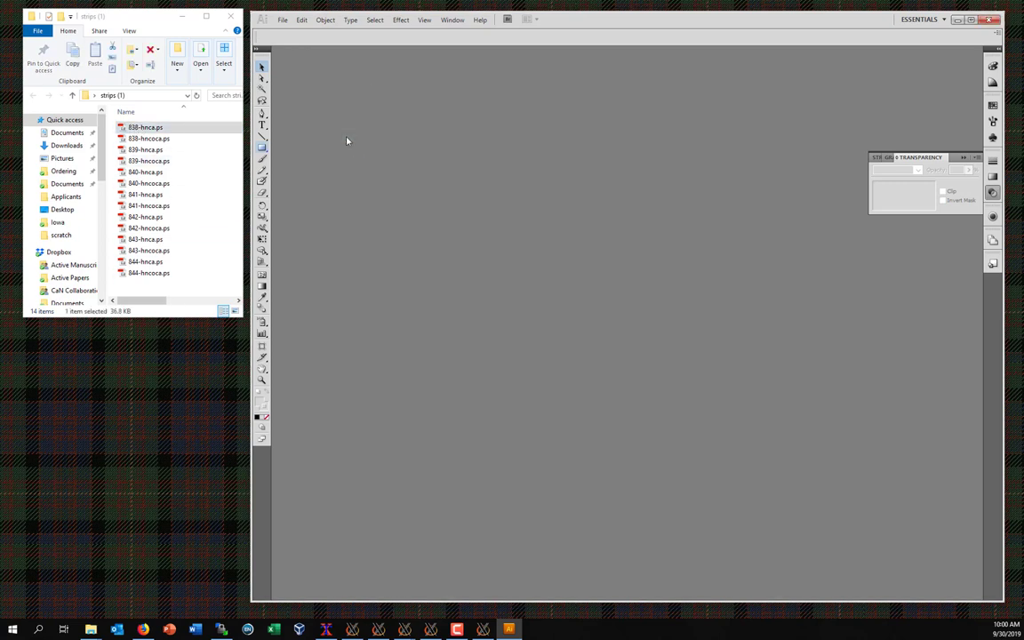
pyautogui.click(718, 264)
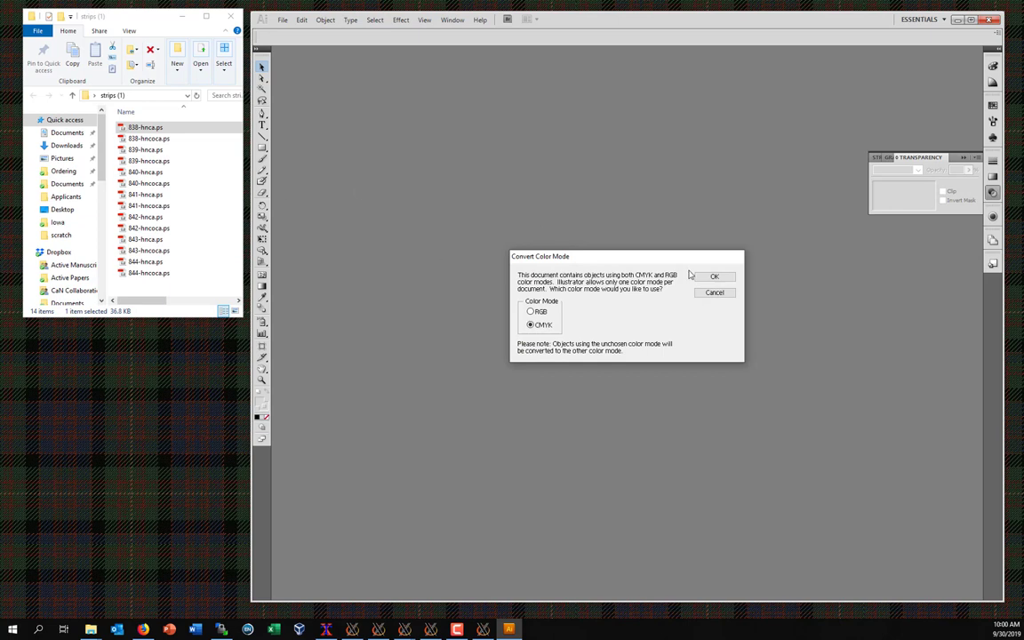
pyautogui.moveTo(568, 258); pyautogui.dragTo(446, 136)
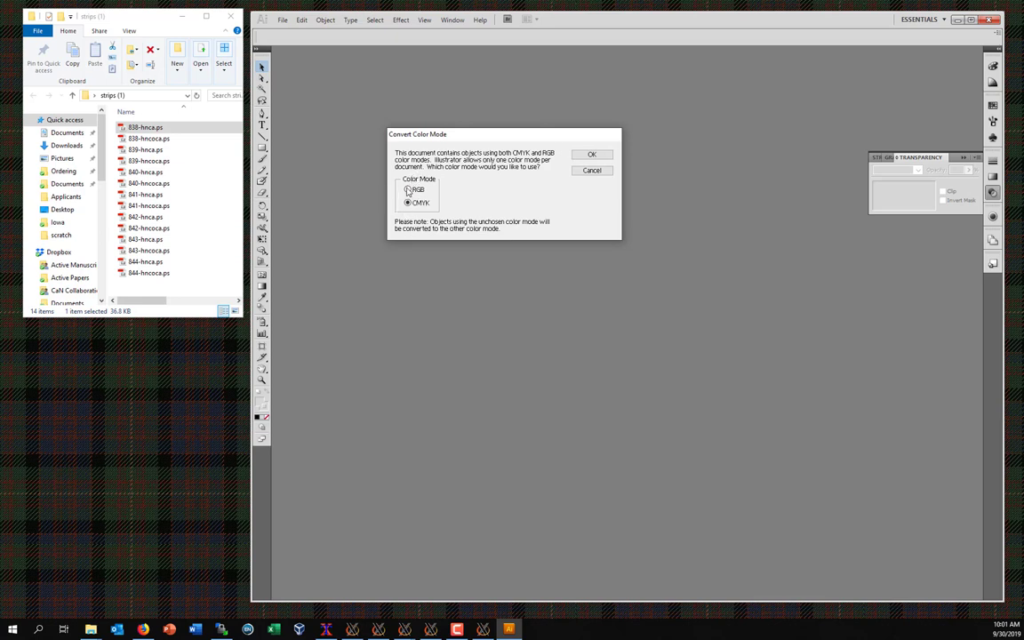
# Step: Open 838-hnca.ps and 838-hncoca.ps in RGB colour mode, dismissing the missing-font warnings
pyautogui.click(408, 189)
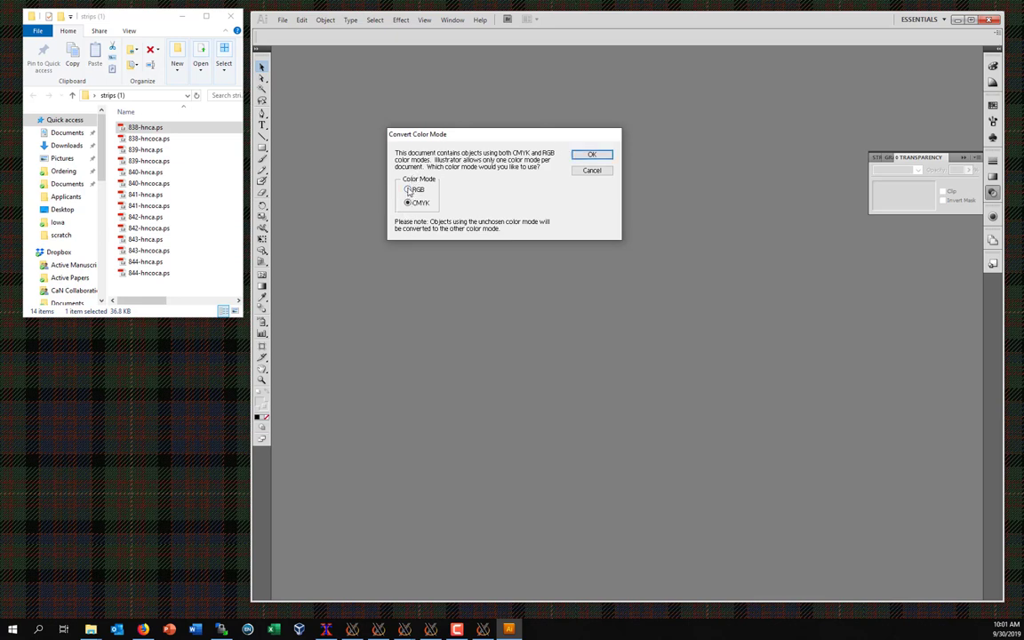
pyautogui.click(592, 154)
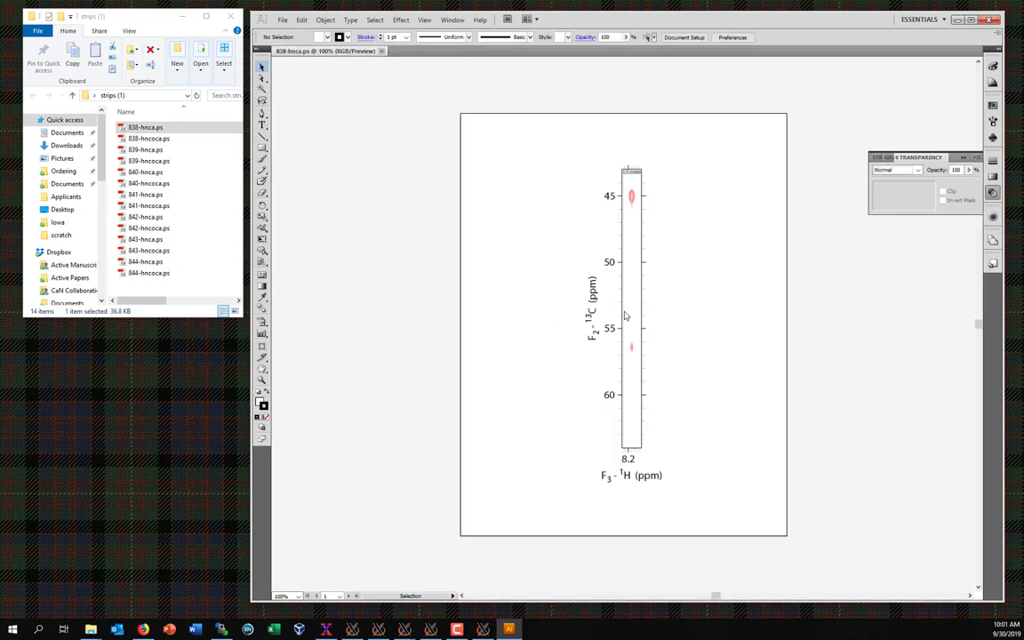
pyautogui.moveTo(147, 140); pyautogui.dragTo(406, 55)
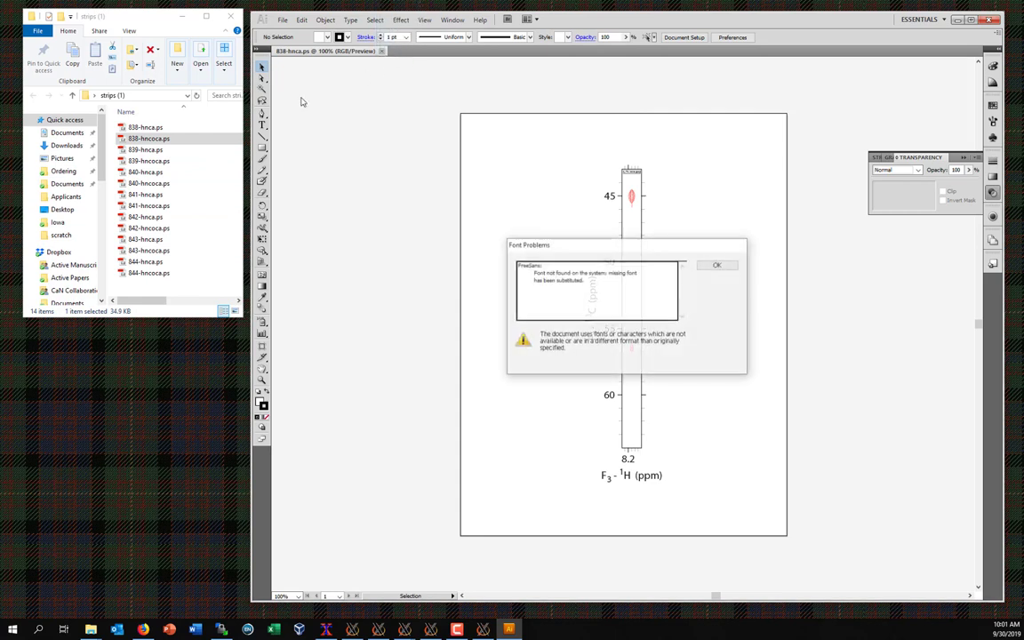
pyautogui.click(712, 264)
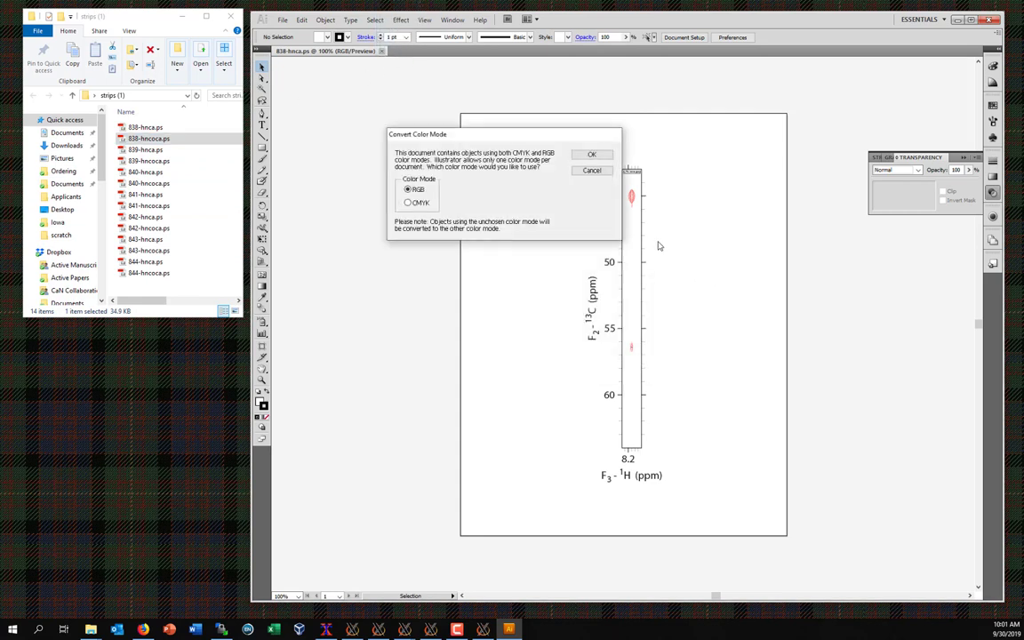
pyautogui.click(591, 154)
# Step: Open 839-hnca.ps and 839-hncoca.ps in RGB colour mode
pyautogui.moveTo(140, 151); pyautogui.dragTo(533, 55)
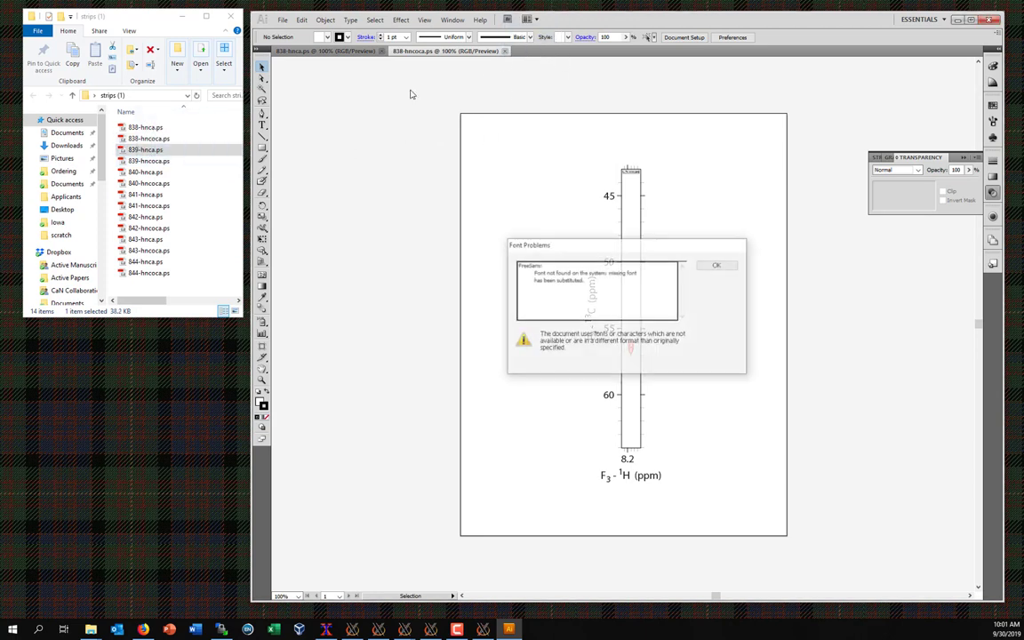
pyautogui.click(712, 264)
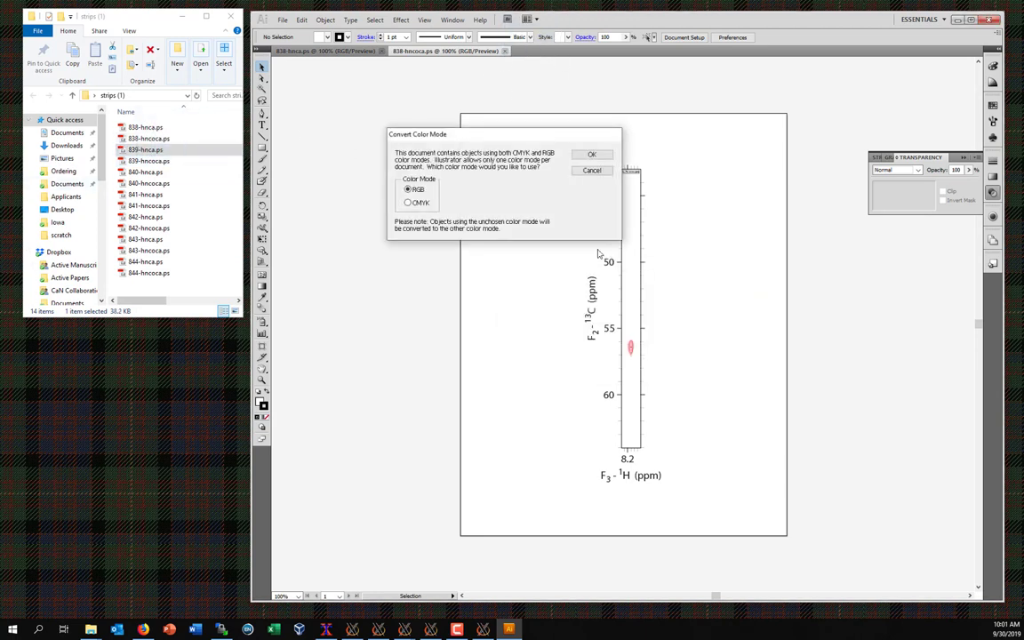
pyautogui.click(591, 155)
pyautogui.moveTo(151, 161); pyautogui.dragTo(686, 57)
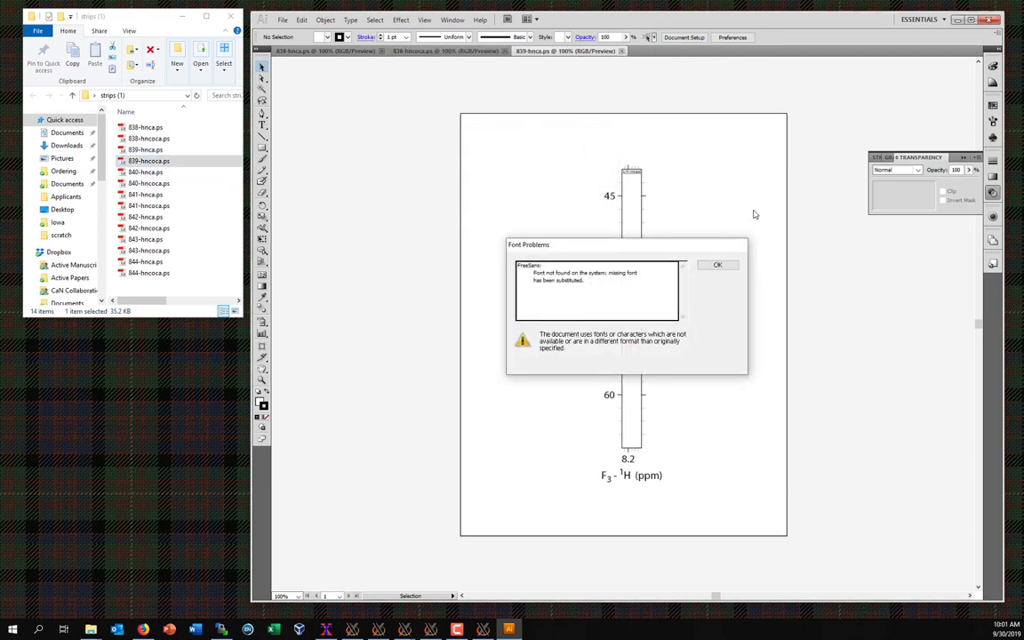
pyautogui.click(710, 264)
pyautogui.click(591, 154)
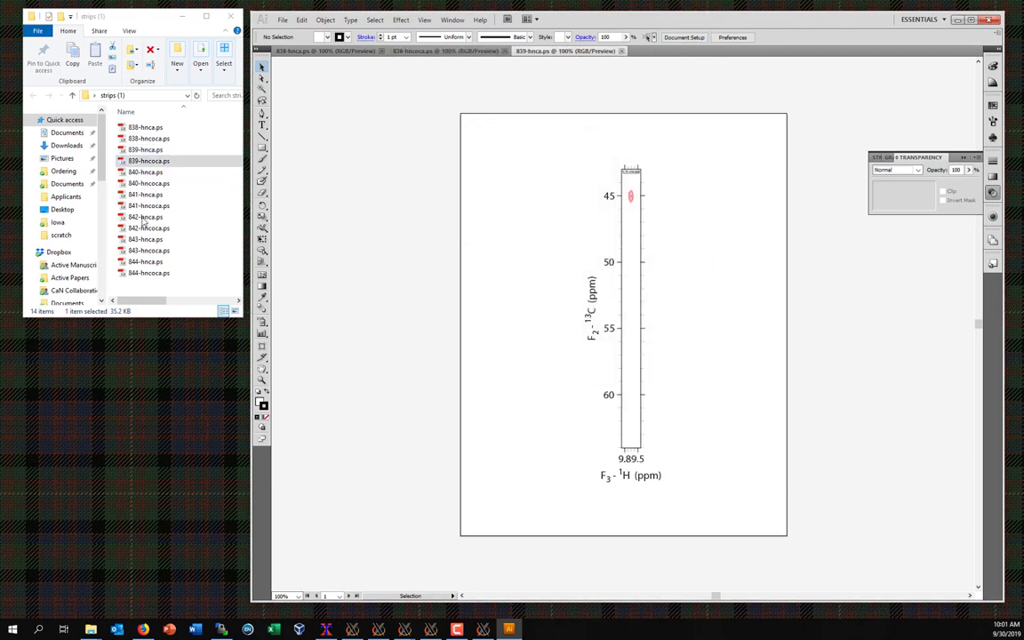
# Step: Open 840-hnca.ps in RGB mode and drop in 840-hncoca.ps
pyautogui.moveTo(147, 172); pyautogui.dragTo(731, 49)
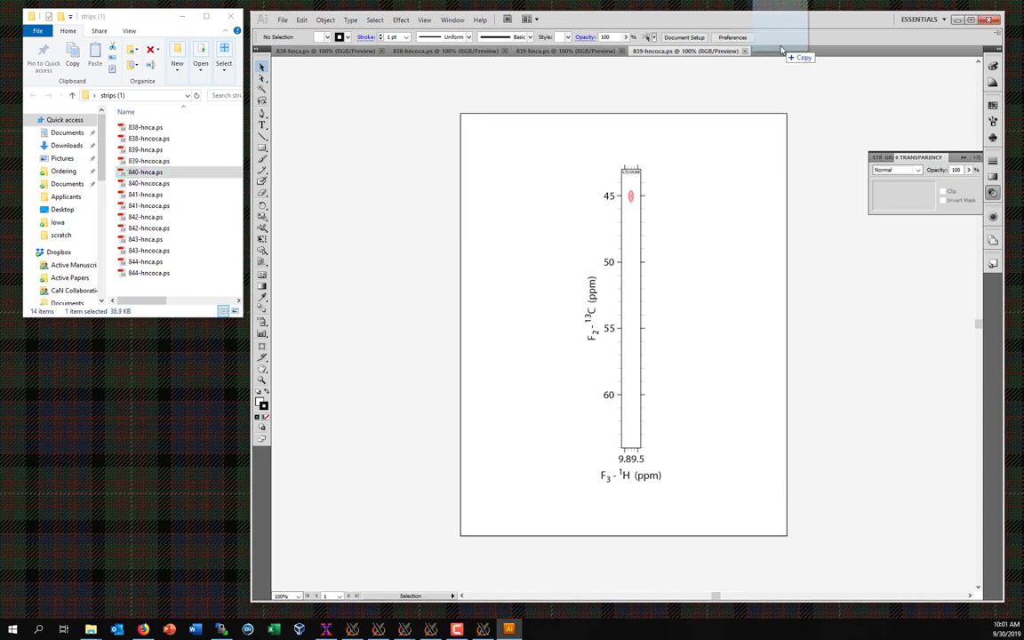
pyautogui.press('Return')
pyautogui.press('Return')
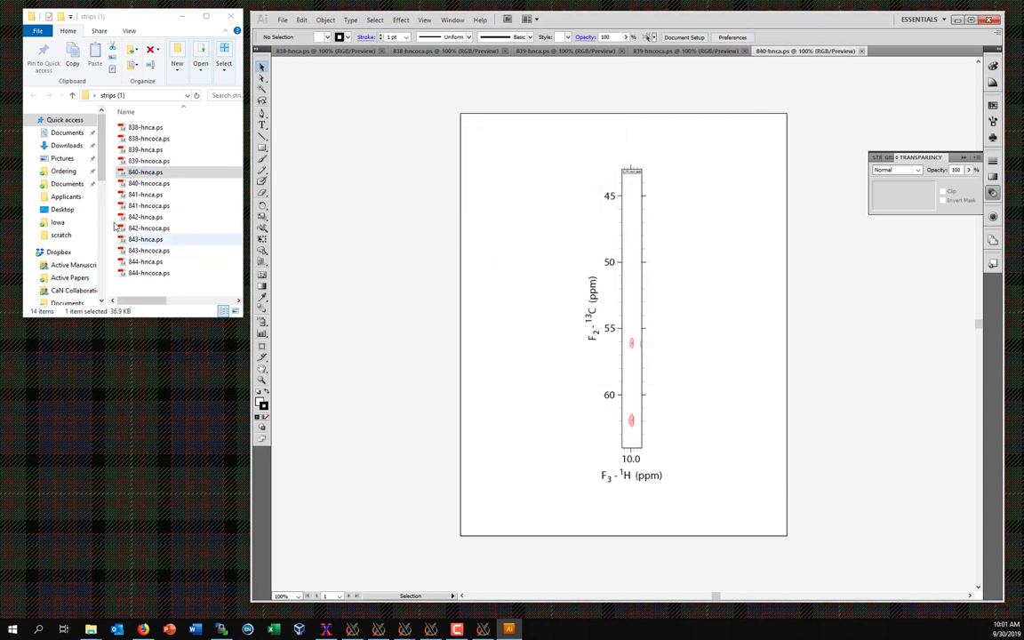
pyautogui.moveTo(147, 183); pyautogui.dragTo(804, 40)
pyautogui.press('Return')
pyautogui.press('Return')
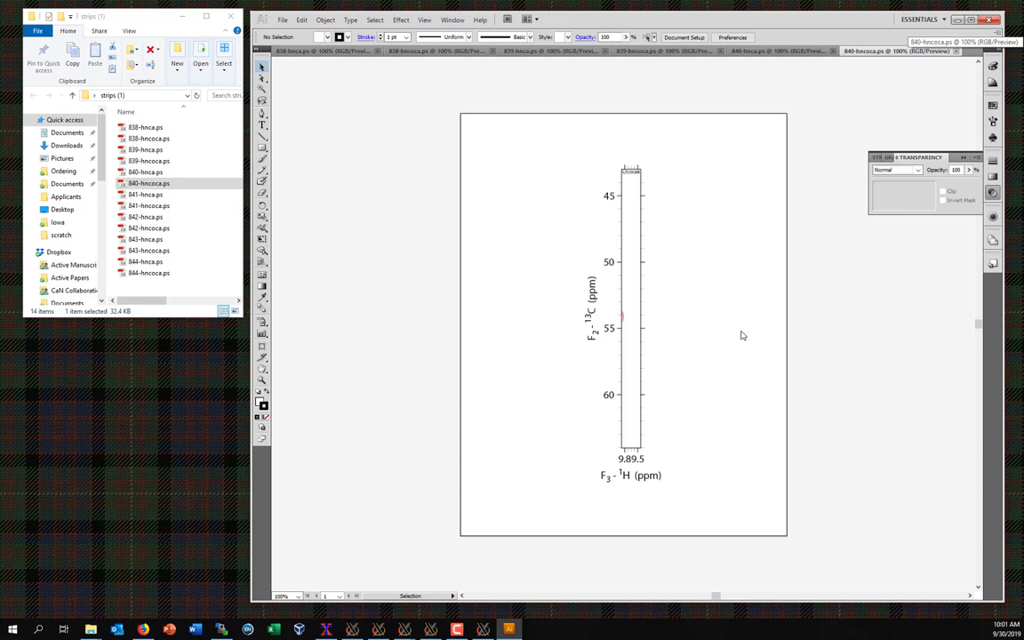
# Step: Compare the 840 and 839 HNCA and HNCOCA strips across the document tabs
pyautogui.click(784, 53)
pyautogui.click(866, 51)
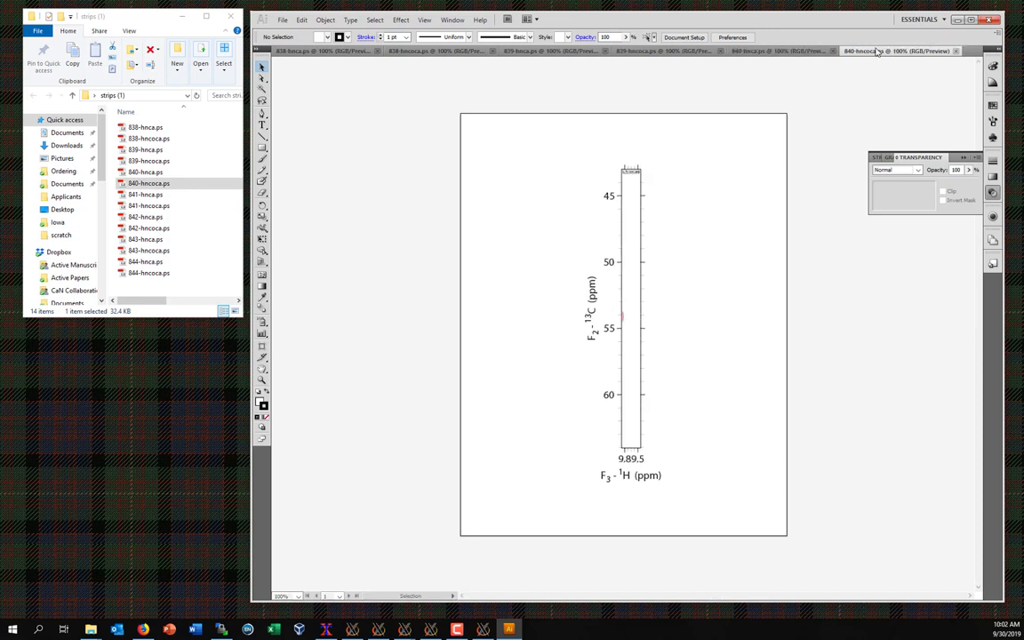
pyautogui.click(760, 51)
pyautogui.click(666, 53)
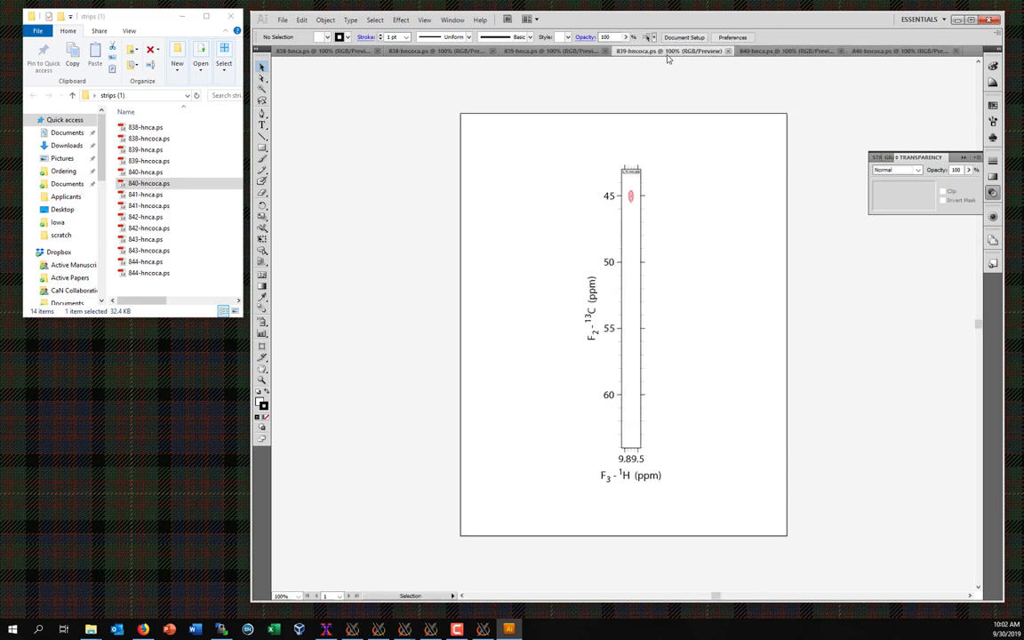
pyautogui.click(524, 51)
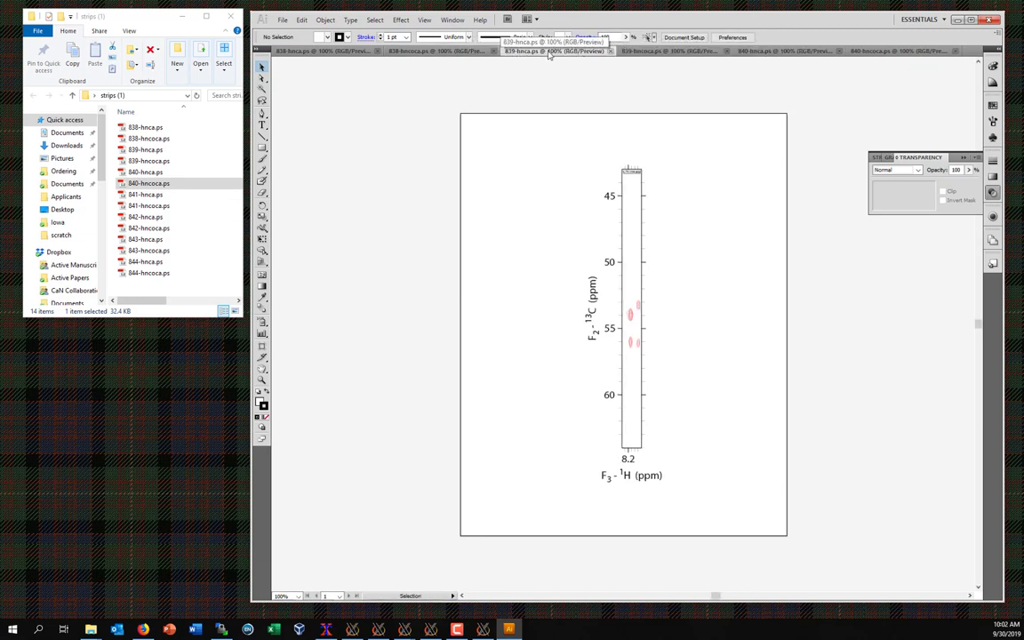
pyautogui.click(661, 53)
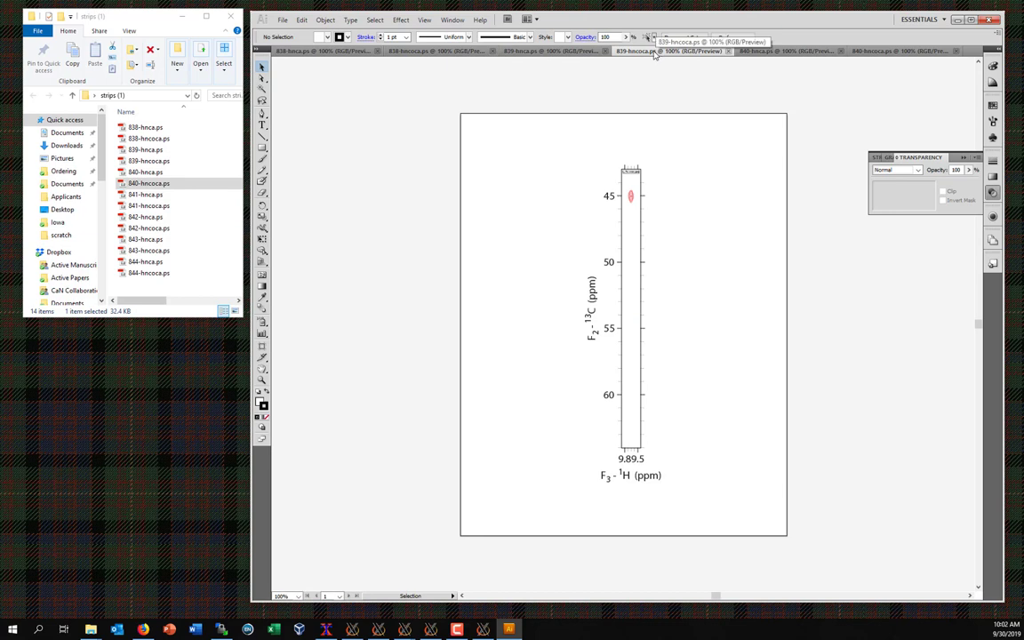
pyautogui.click(553, 51)
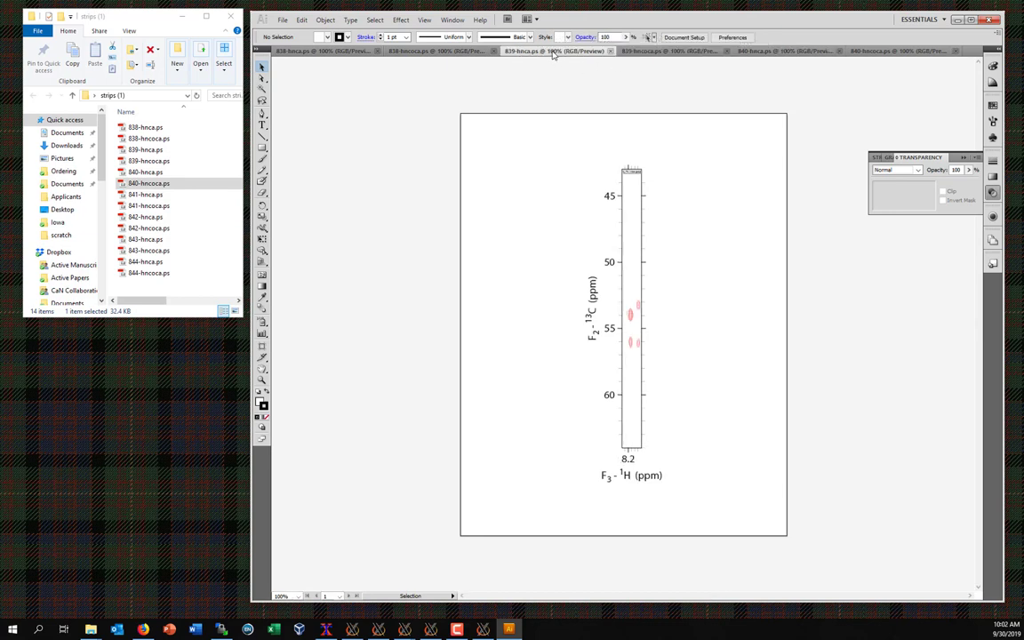
# Step: Step through the 838–840 strips once more, then quit Illustrator
pyautogui.click(448, 52)
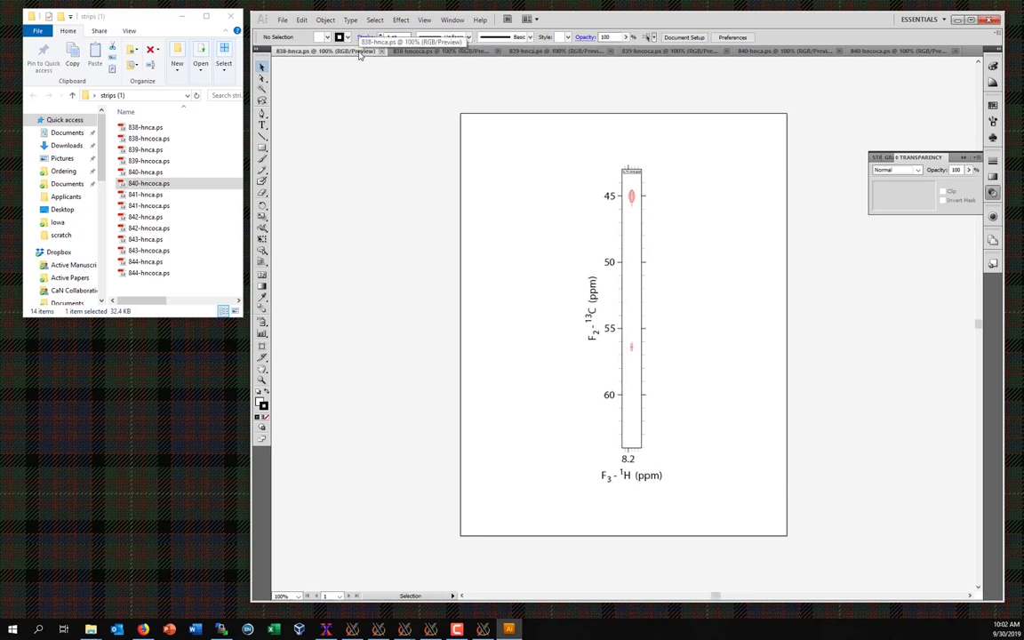
pyautogui.click(394, 50)
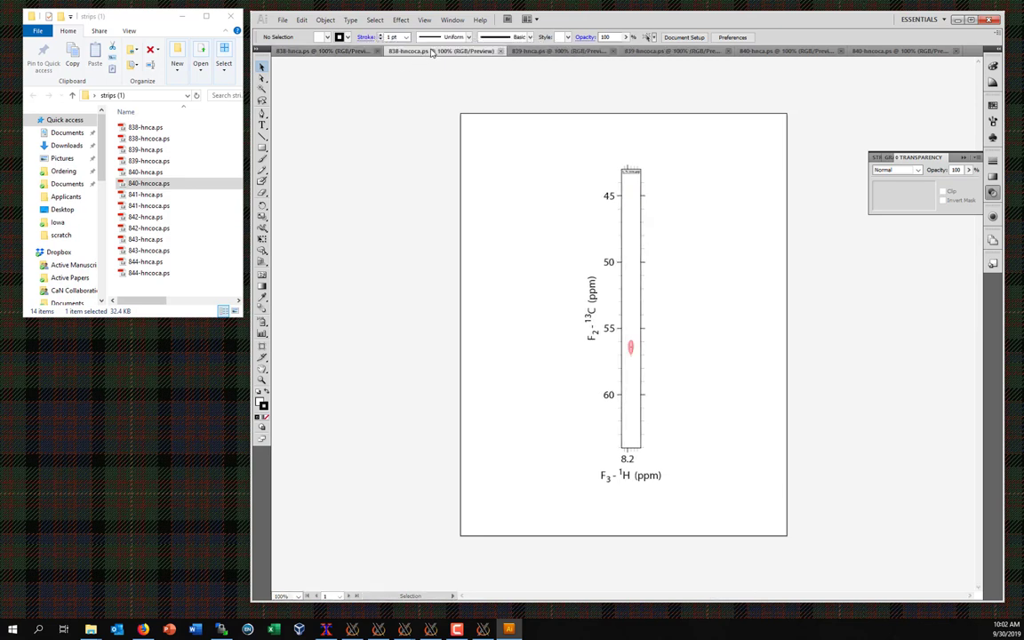
pyautogui.click(556, 54)
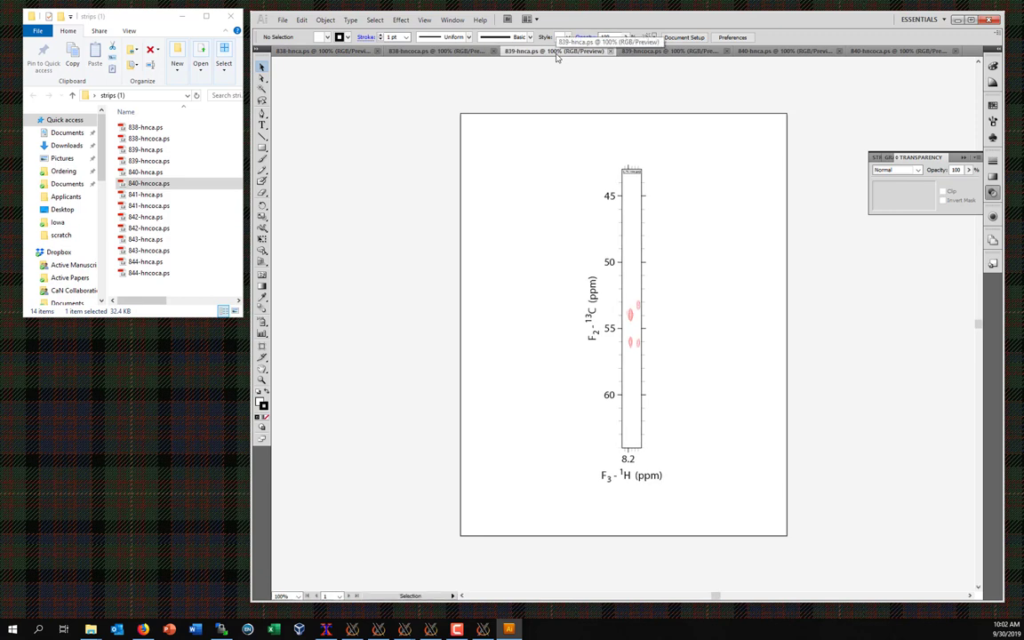
pyautogui.click(684, 52)
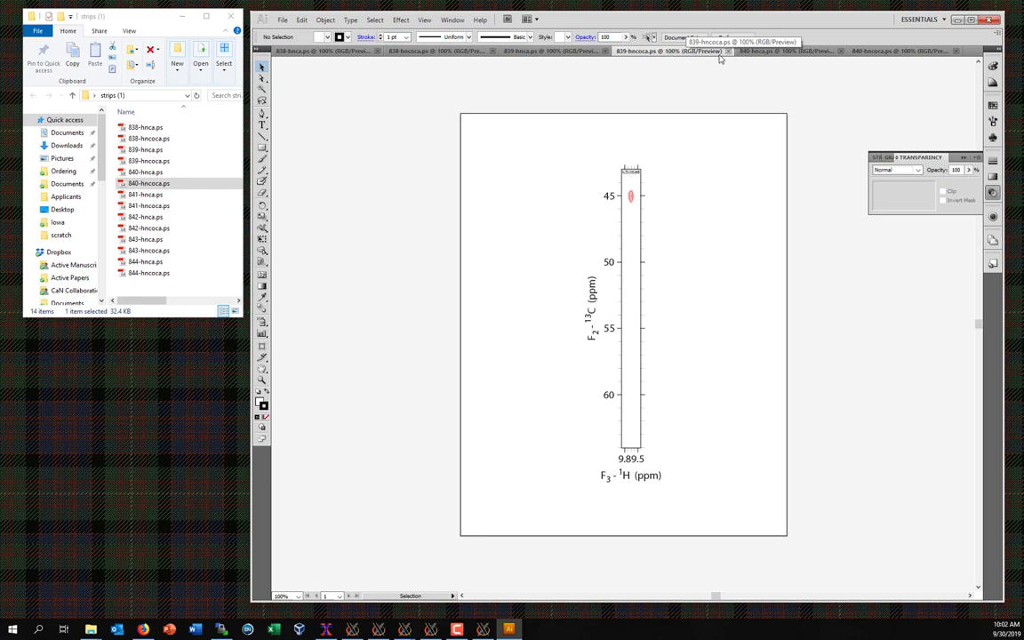
pyautogui.click(755, 53)
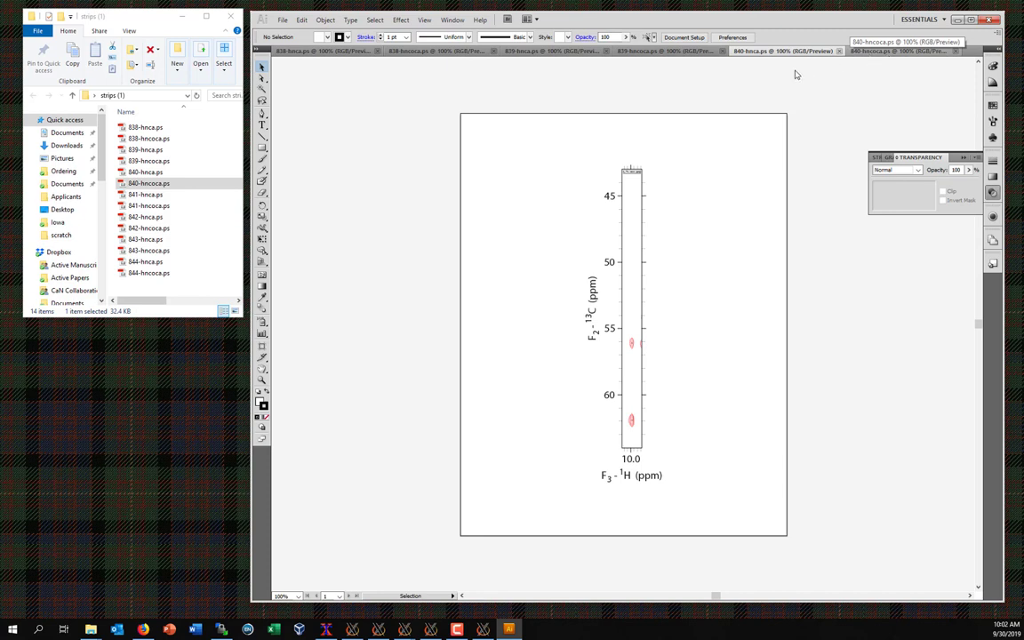
pyautogui.click(864, 51)
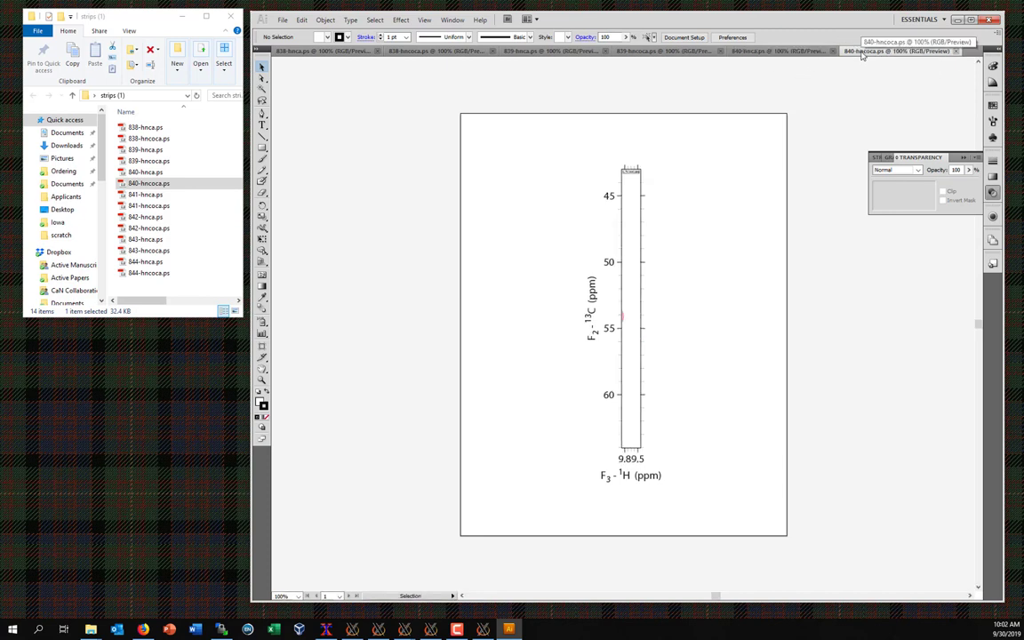
pyautogui.click(769, 51)
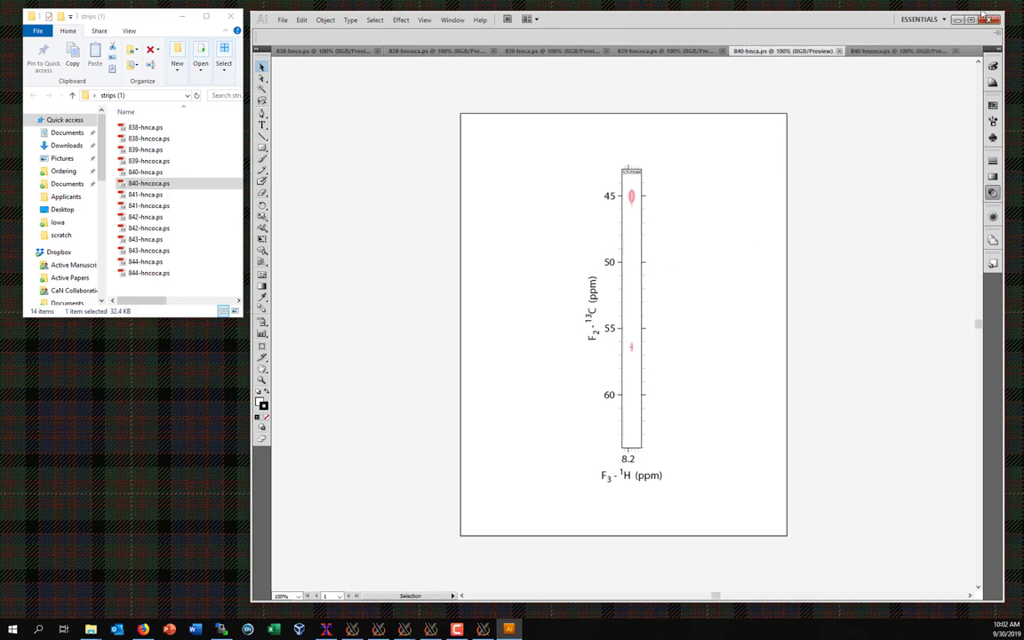
pyautogui.click(987, 22)
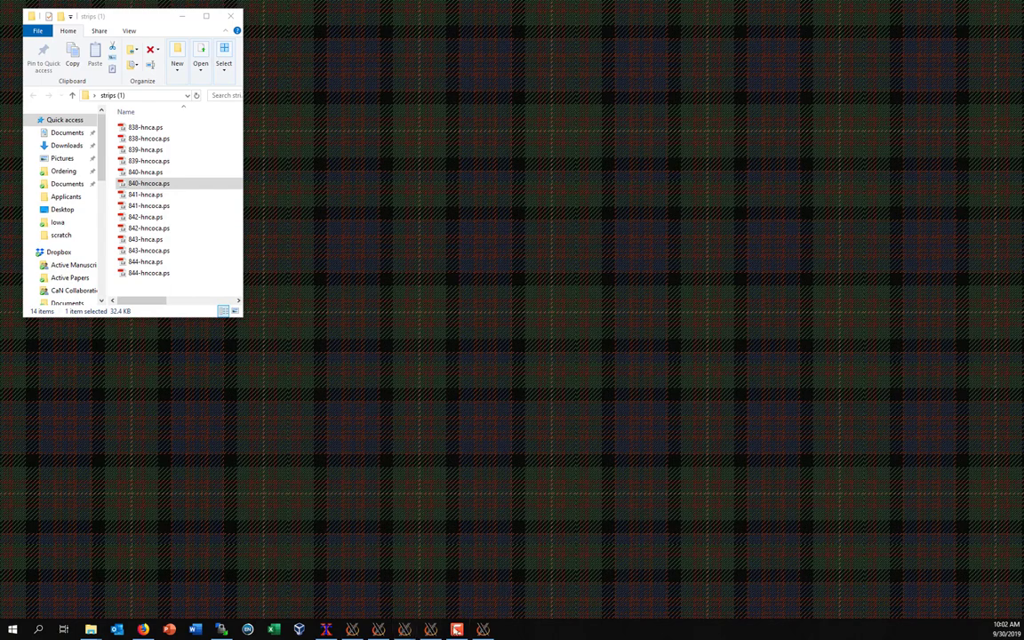
# Step: Restore Sparky and bring up the hsqc spectrum with its peak list
pyautogui.click(375, 629)
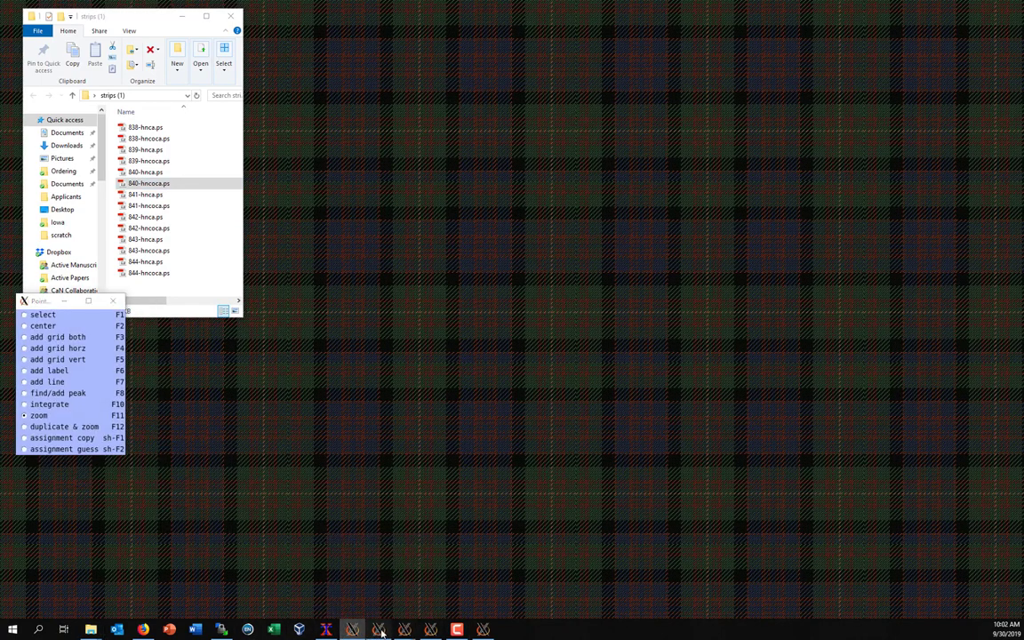
pyautogui.moveTo(408, 631)
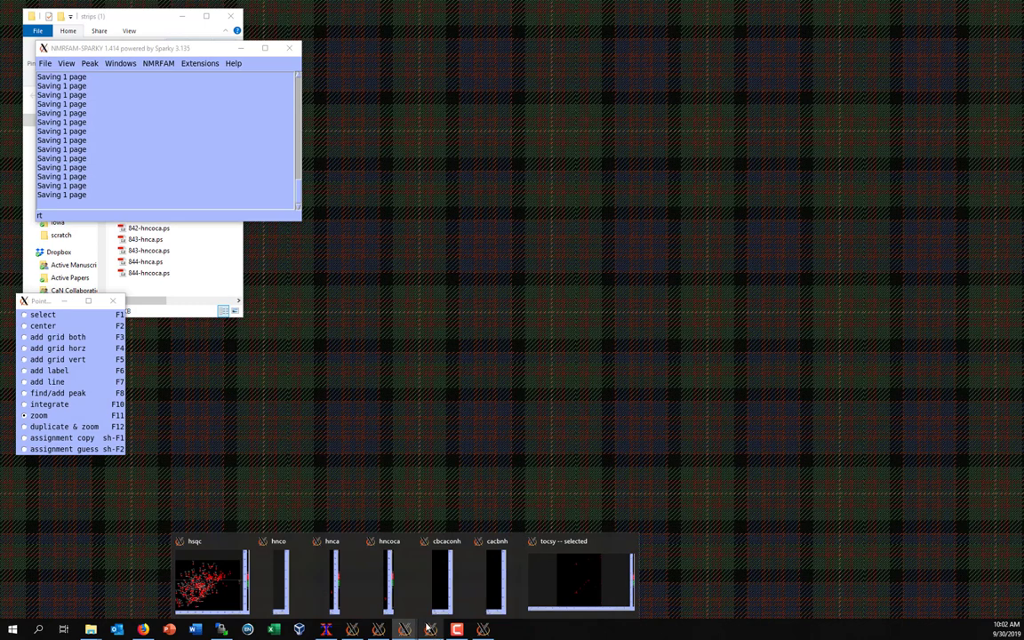
pyautogui.click(211, 578)
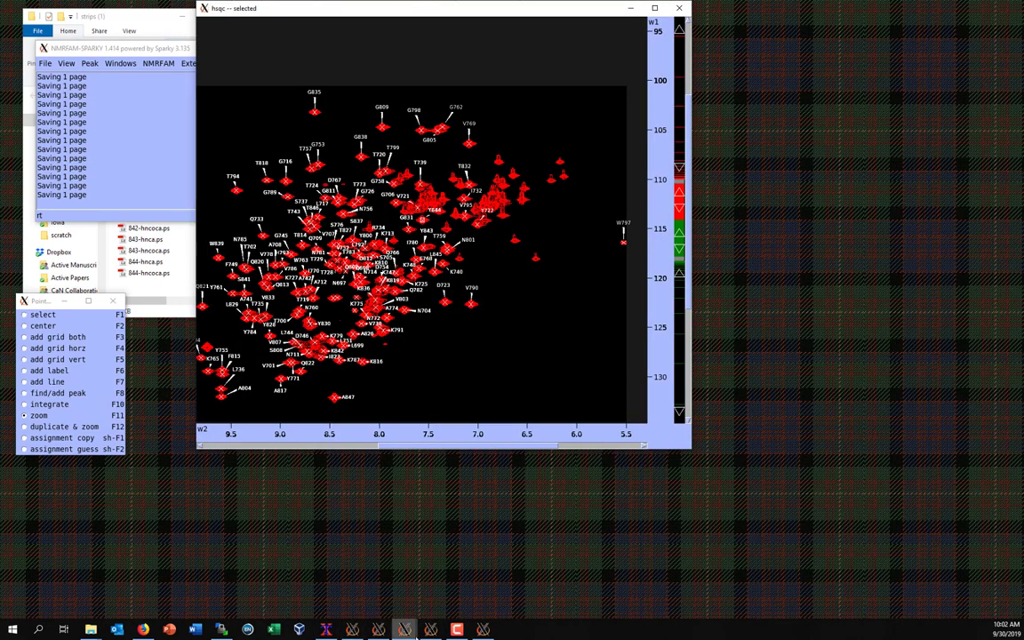
pyautogui.click(430, 629)
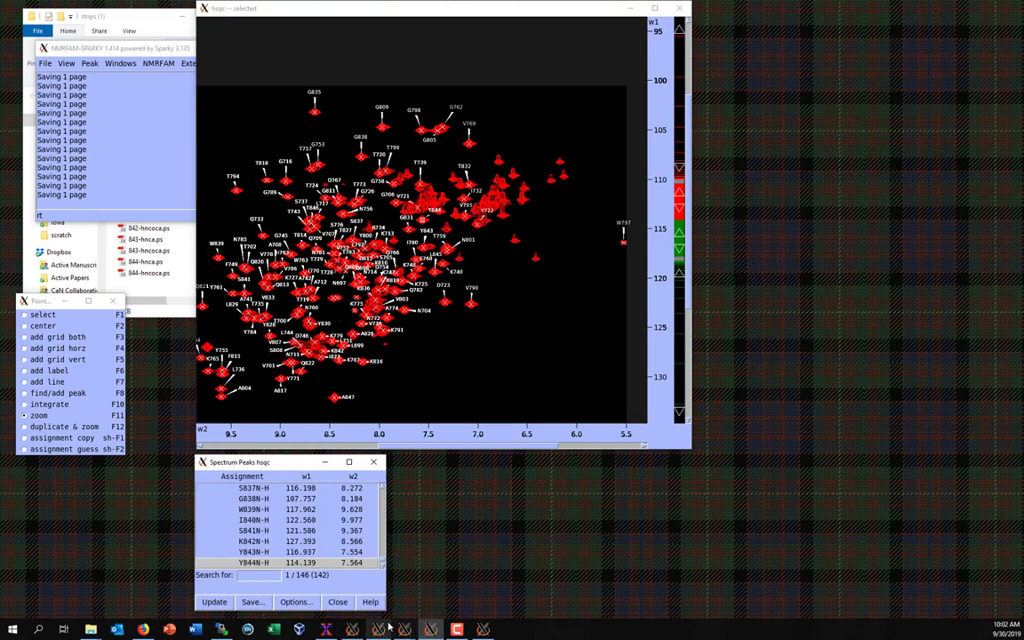
# Step: Raise the hnca and hncoca strip windows side by side
pyautogui.moveTo(402, 629)
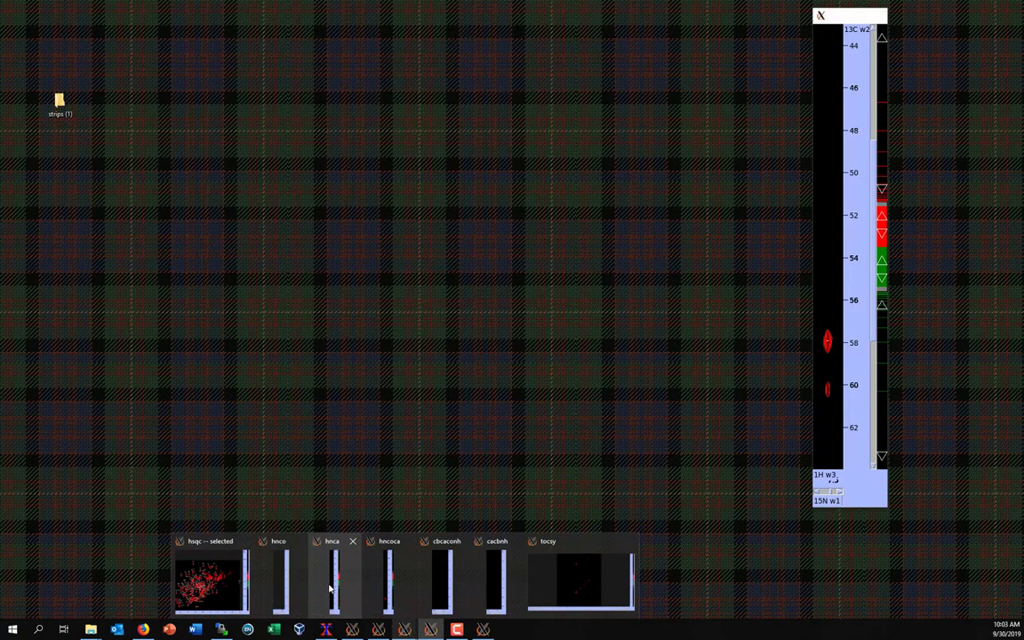
pyautogui.click(329, 586)
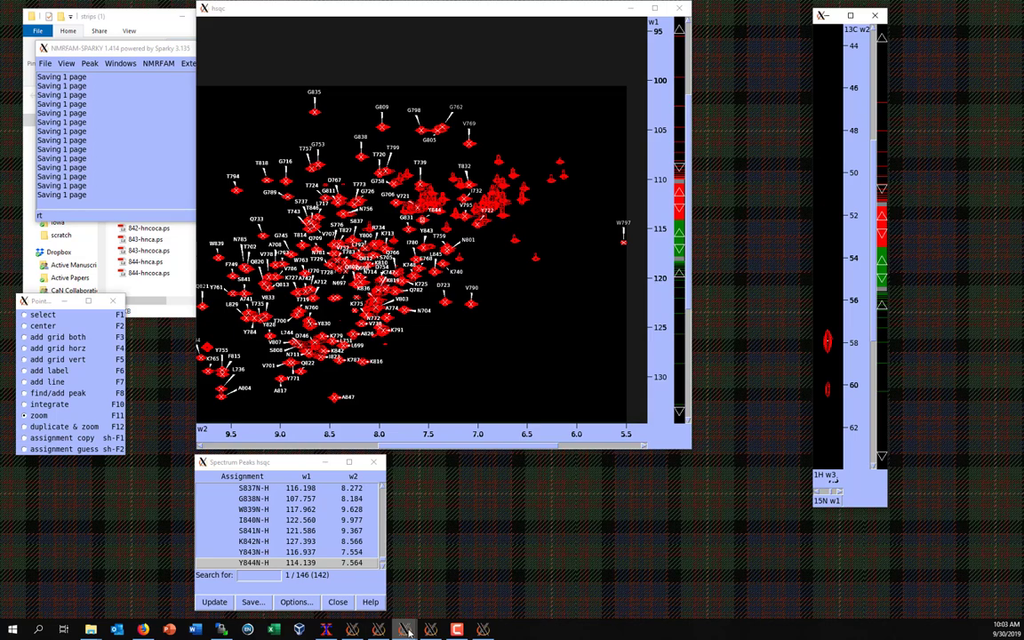
pyautogui.moveTo(405, 629)
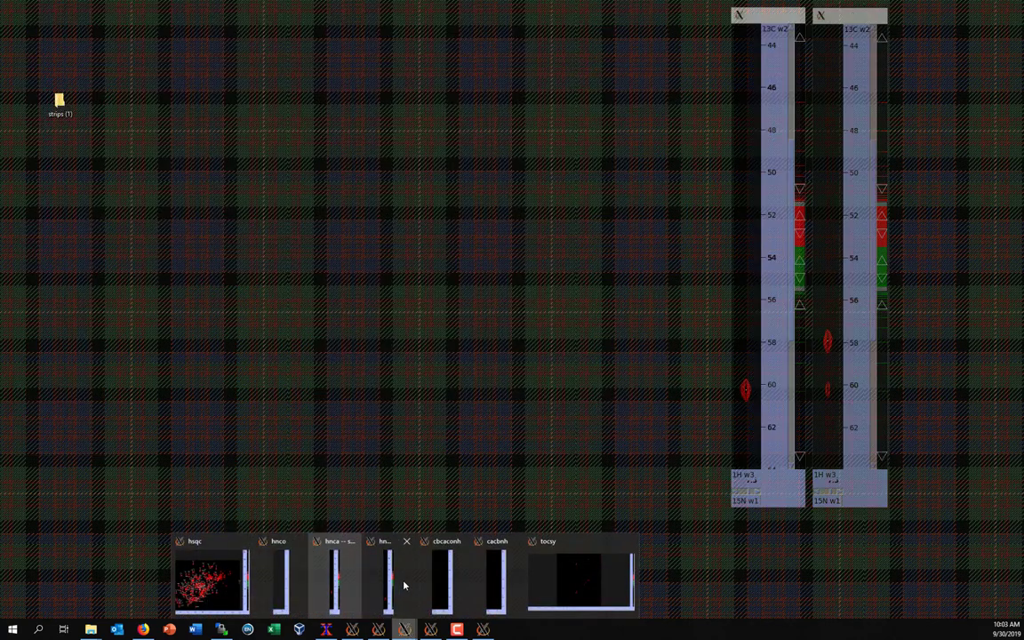
pyautogui.click(402, 585)
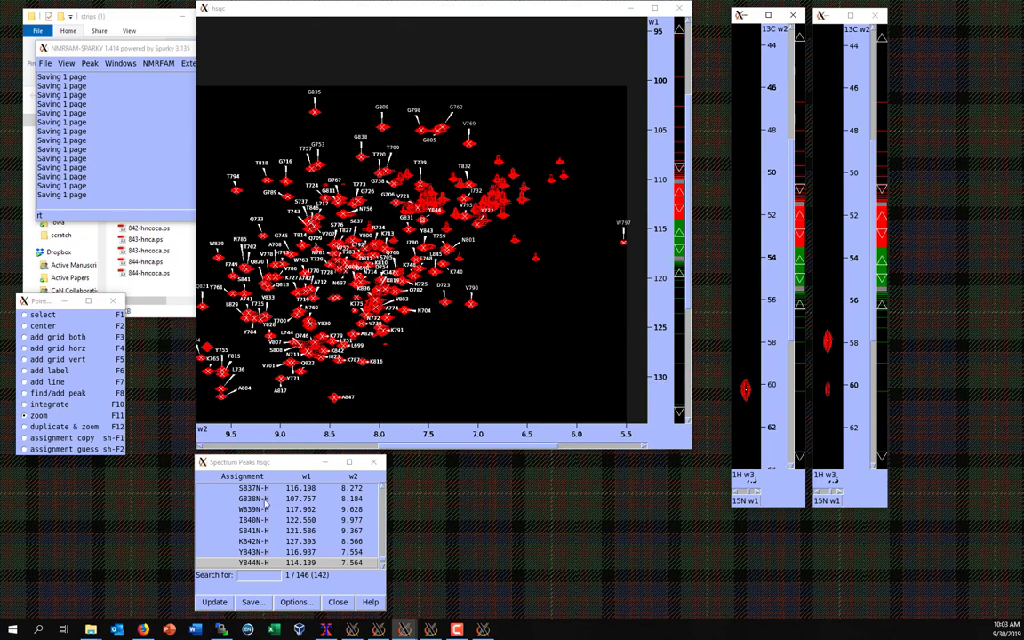
# Step: Centre the spectra on each peak from G838N-H through Y844N-H, then back on G838N-H
pyautogui.doubleClick(253, 499)
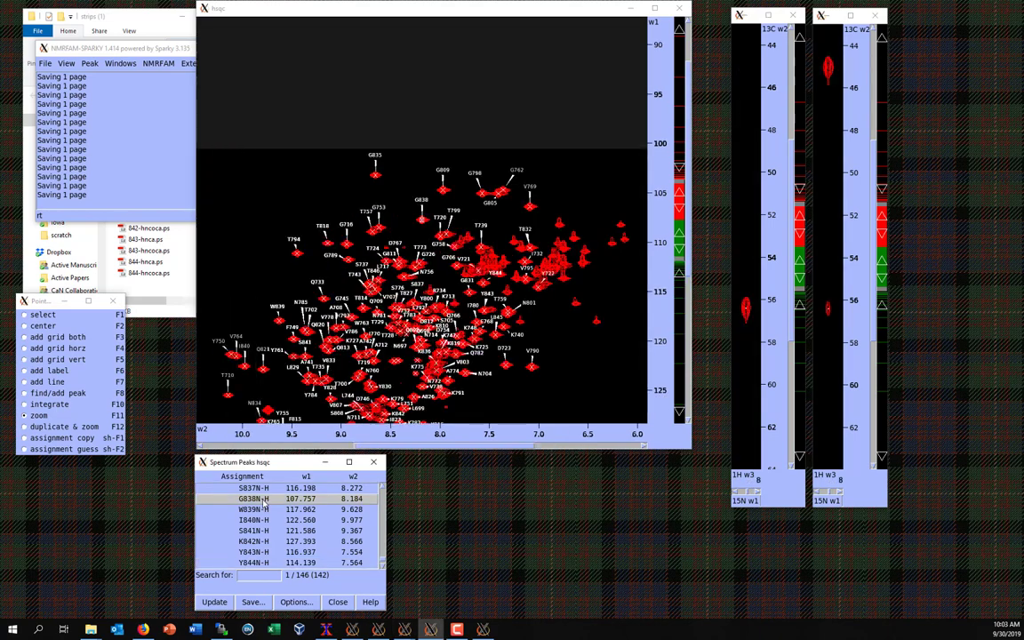
pyautogui.doubleClick(262, 510)
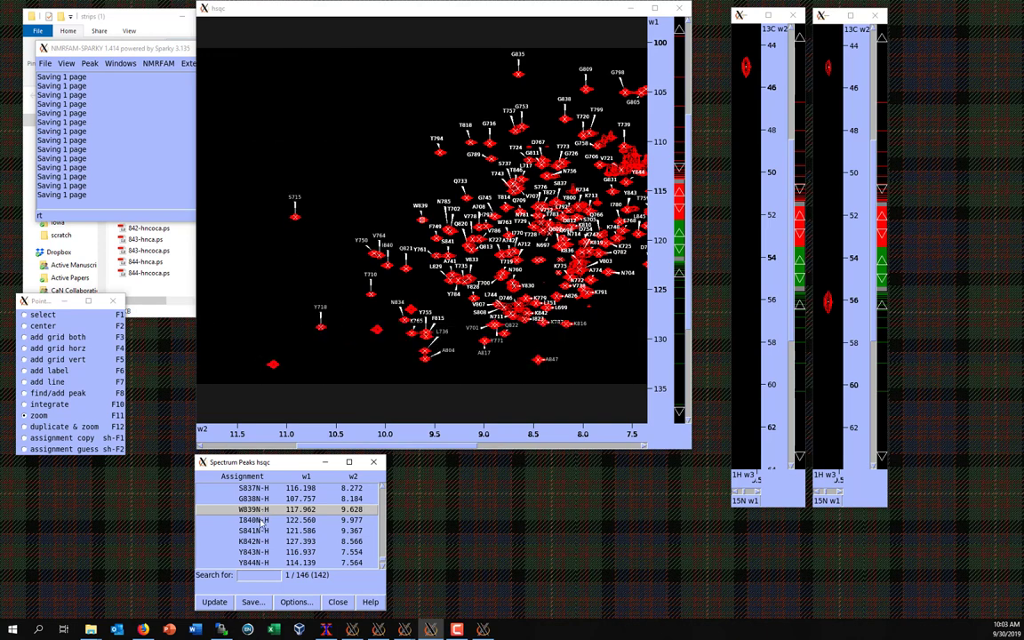
pyautogui.doubleClick(262, 520)
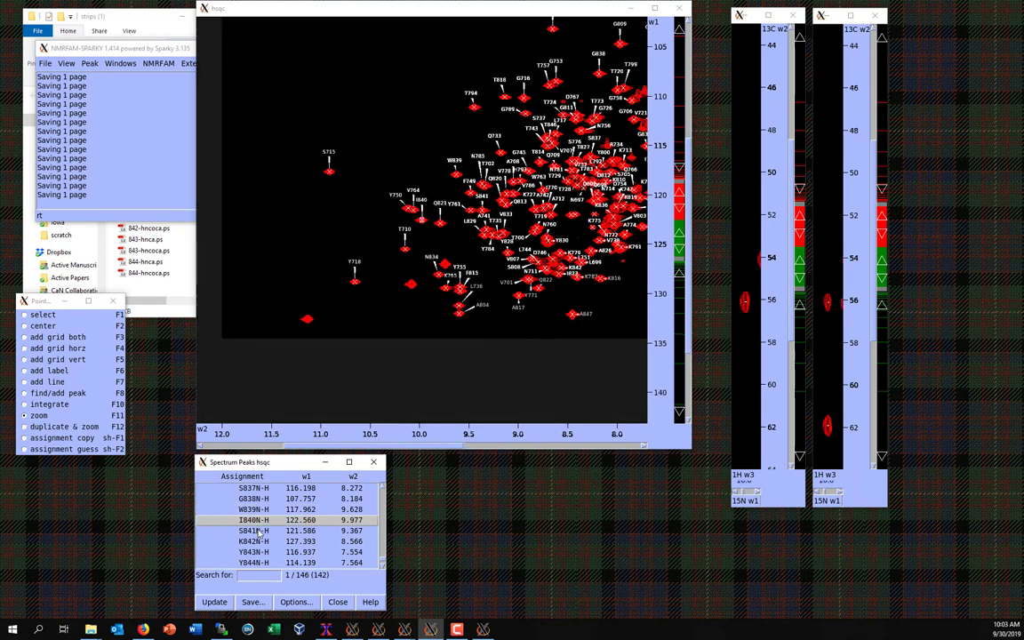
pyautogui.doubleClick(258, 530)
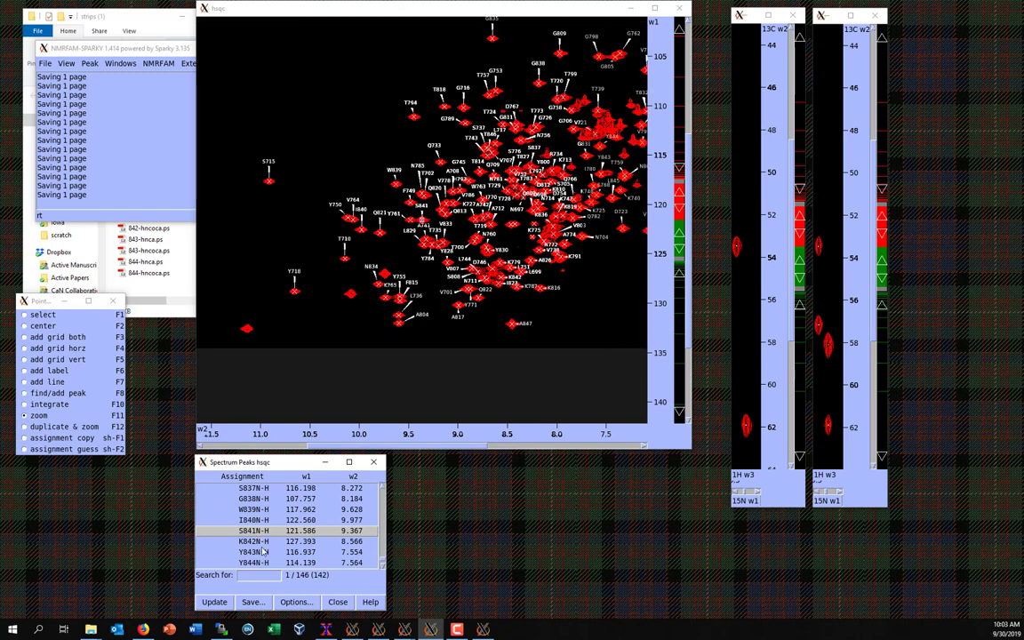
pyautogui.doubleClick(261, 544)
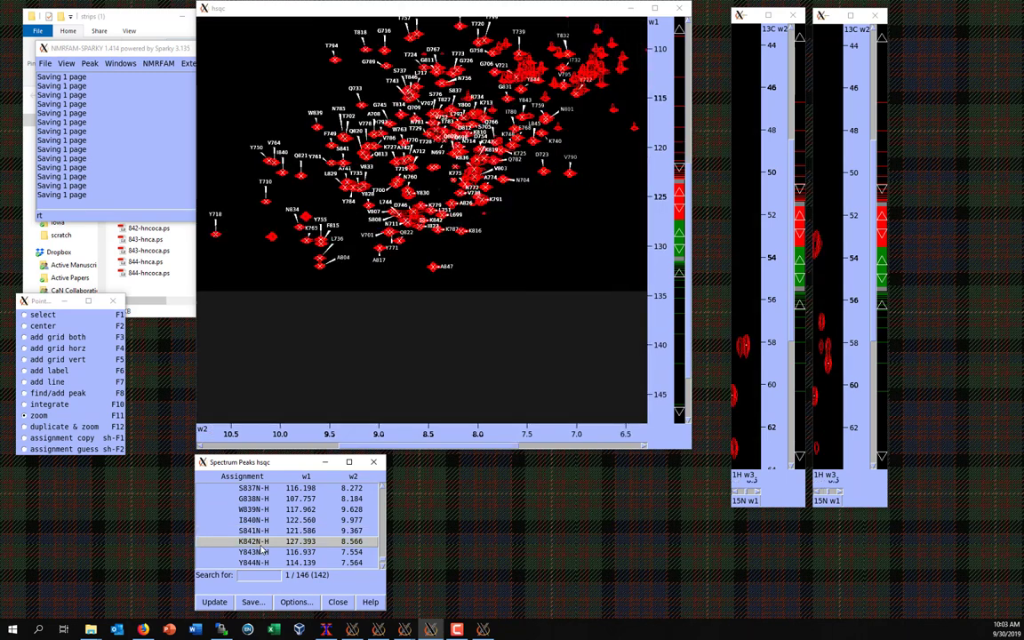
pyautogui.doubleClick(258, 552)
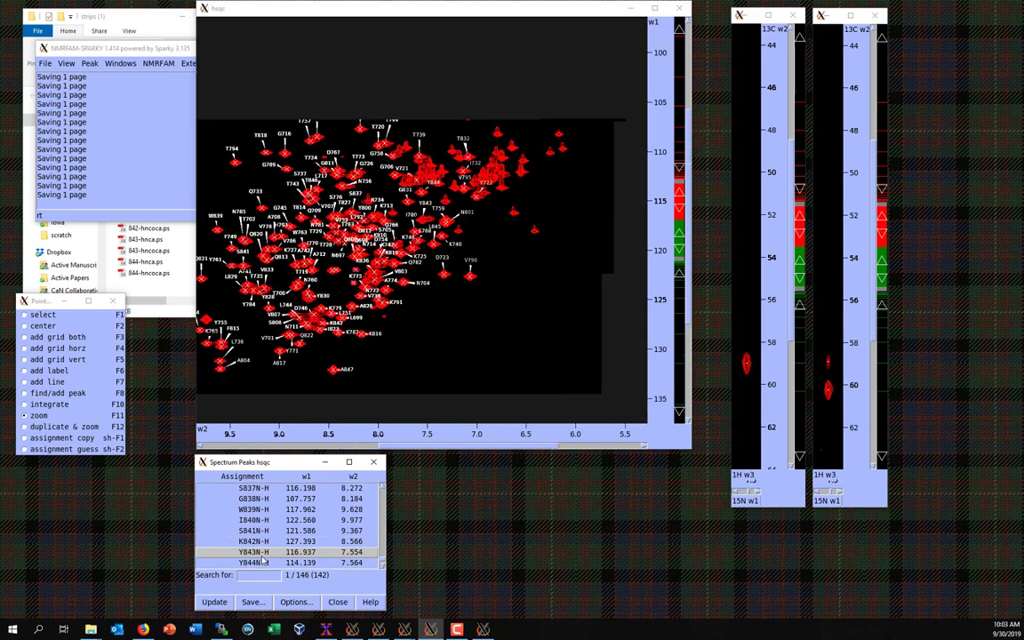
pyautogui.doubleClick(257, 563)
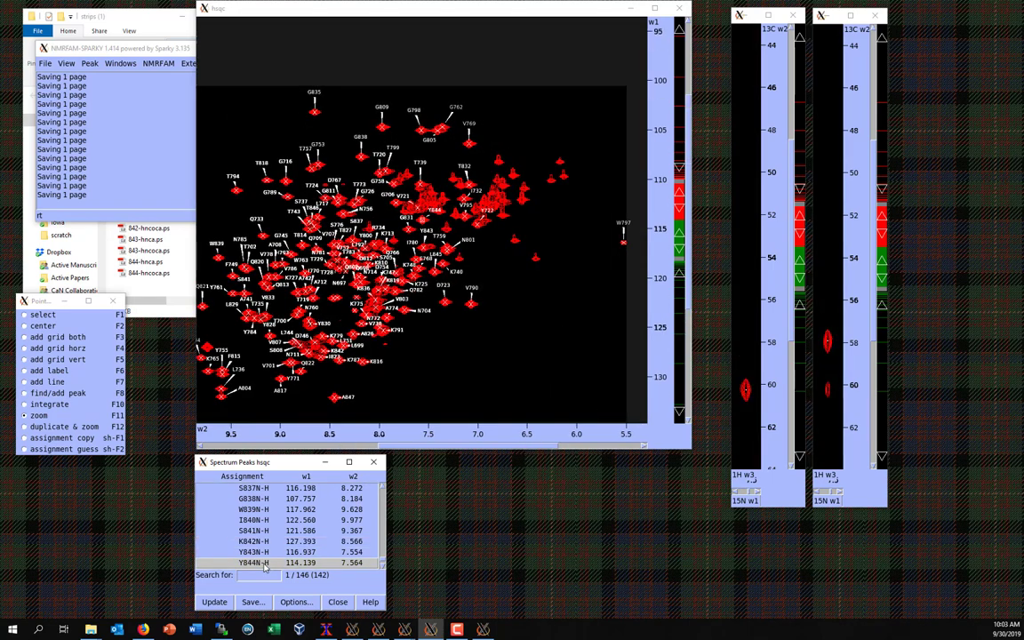
pyautogui.doubleClick(258, 499)
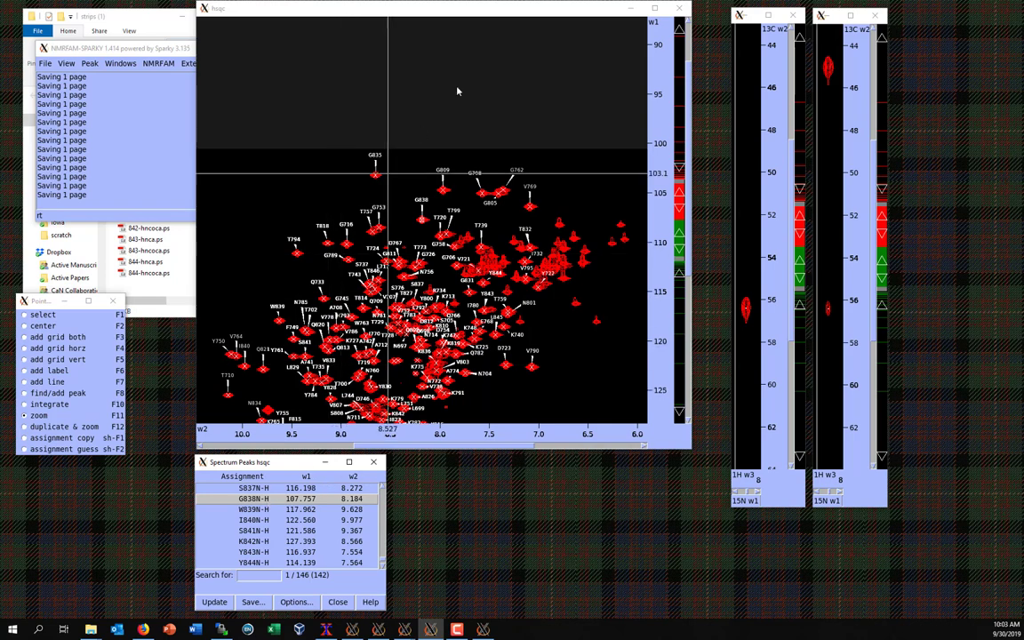
# Step: Make the hsqc and first strip spectra current and bring the strip-files folder forward
pyautogui.click(491, 10)
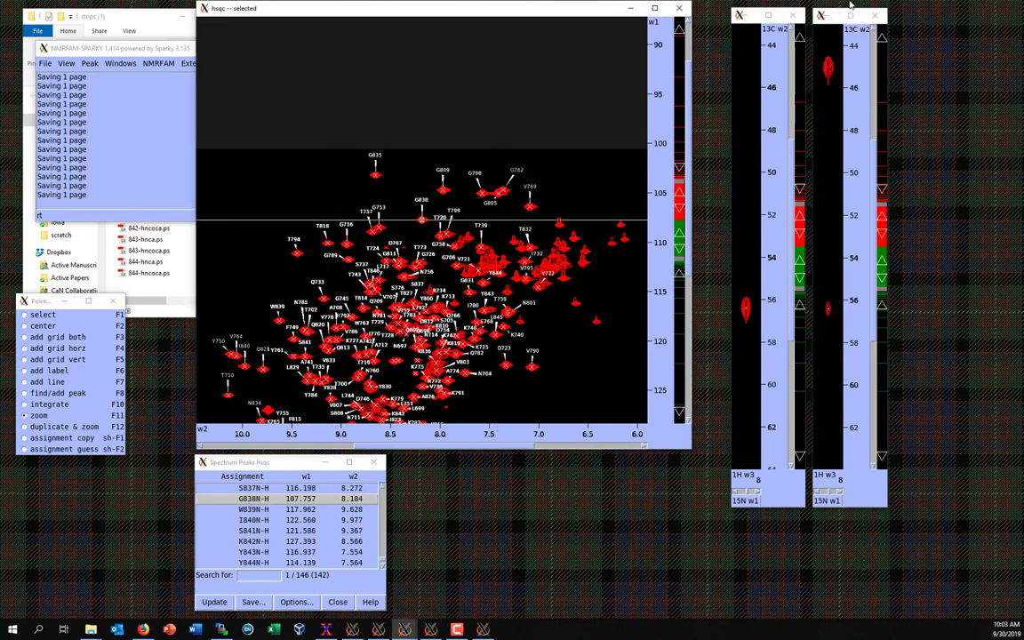
pyautogui.click(774, 48)
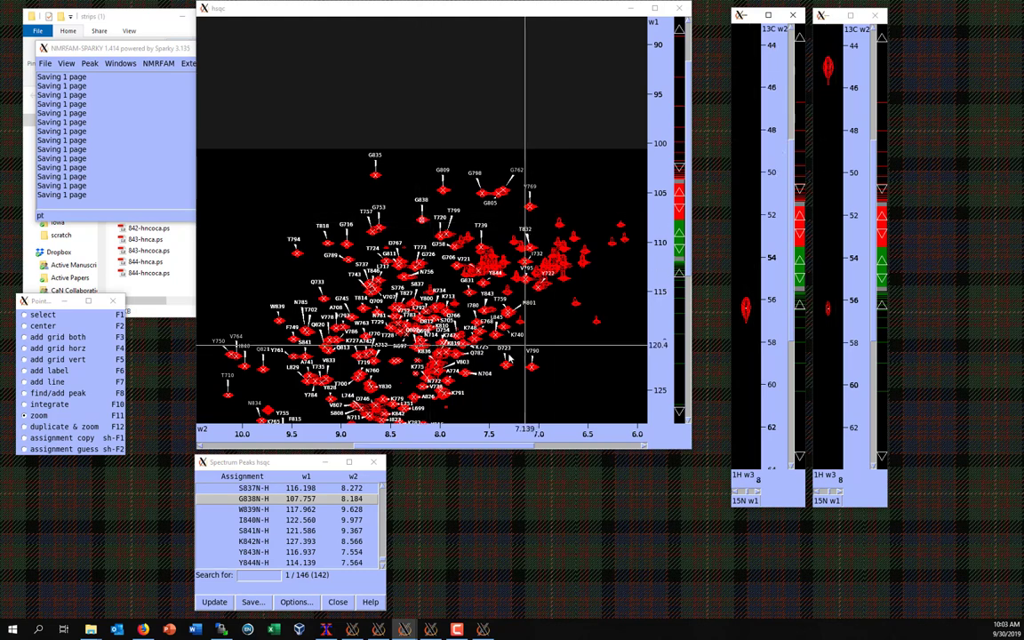
pyautogui.click(182, 237)
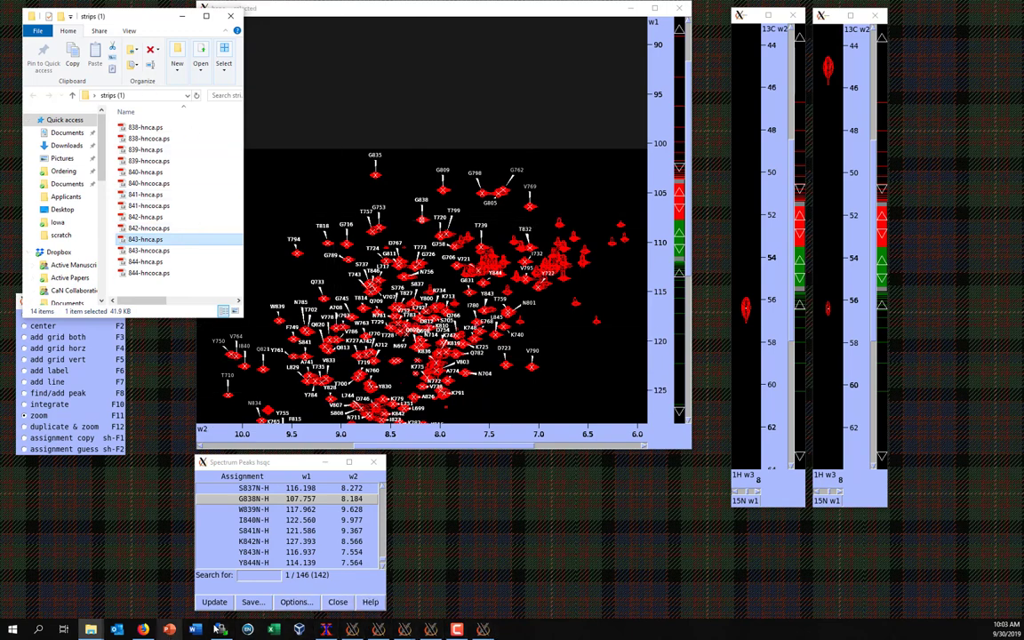
# Step: Bring the xterm forward and move it up so the spectrum strips stay visible
pyautogui.click(326, 629)
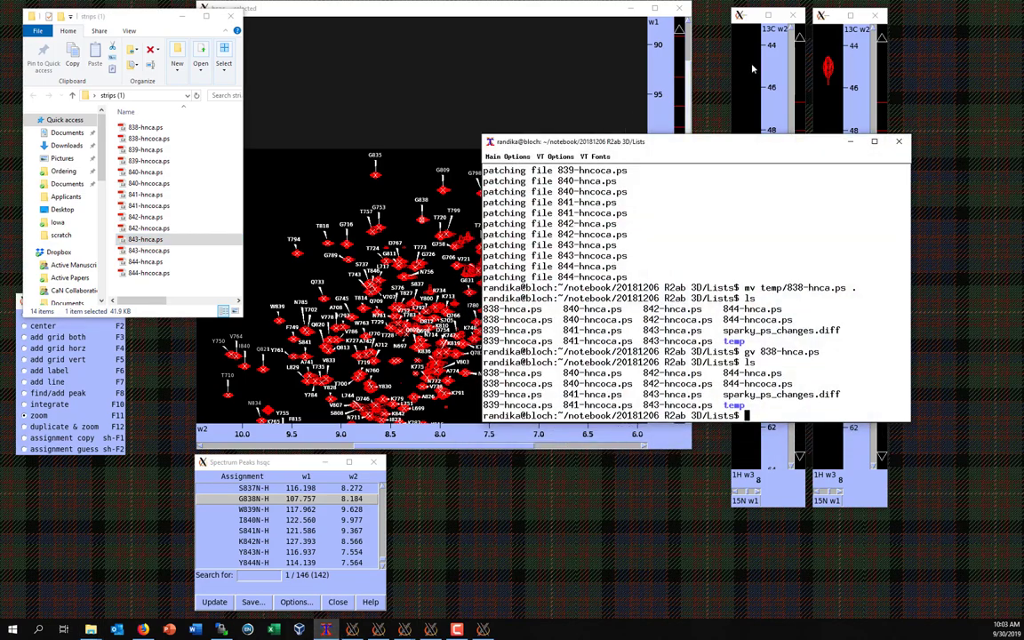
pyautogui.moveTo(718, 135); pyautogui.dragTo(698, 318)
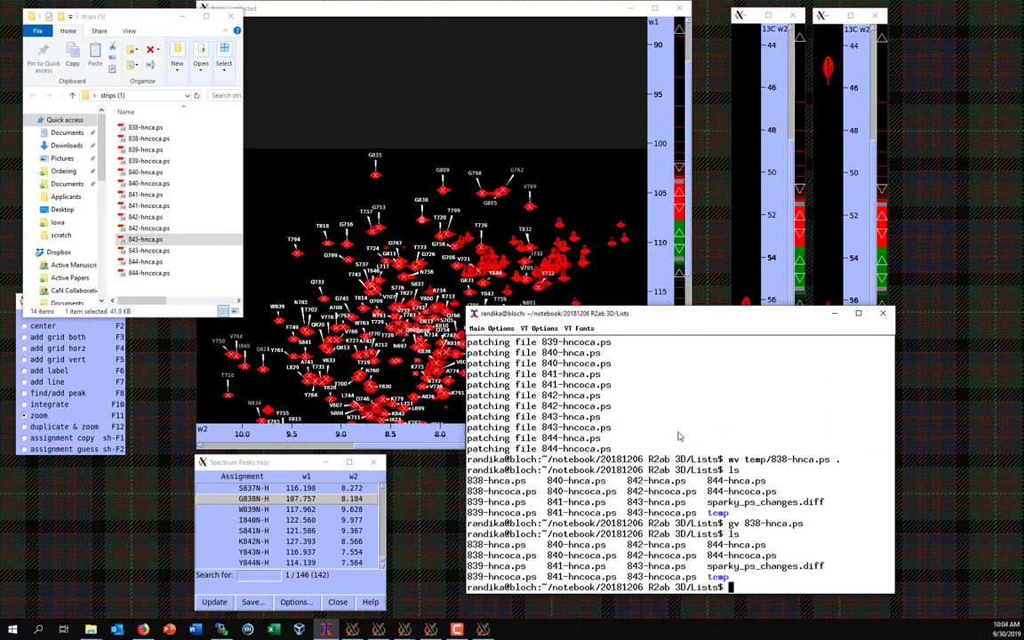
pyautogui.moveTo(679, 314); pyautogui.dragTo(506, 100)
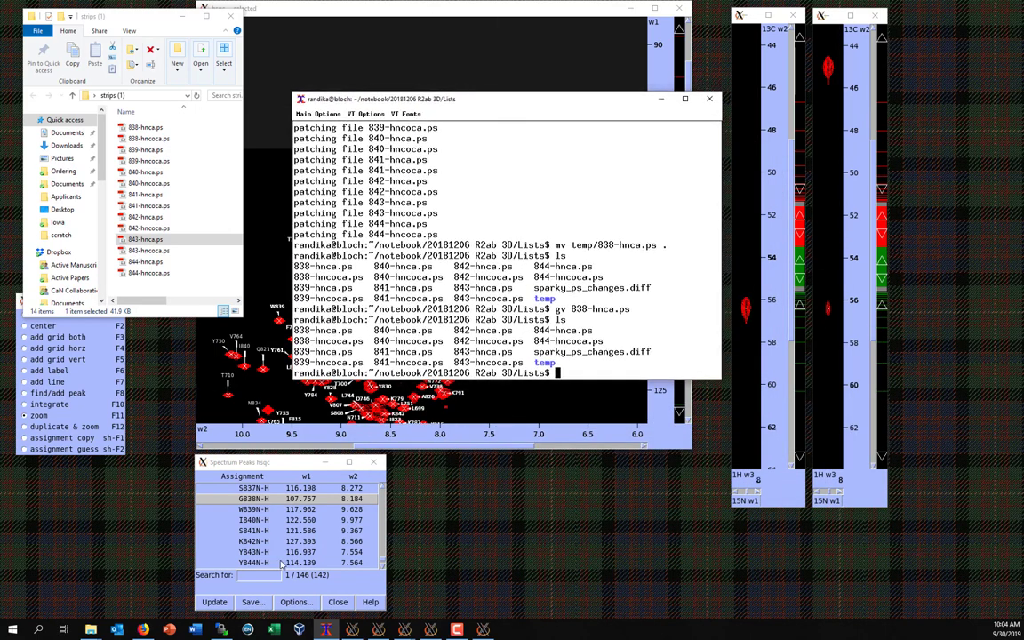
# Step: Preview 838-hnca.ps in gv, then close it
pyautogui.write('gv 838-hnca')
pyautogui.press('Tab')
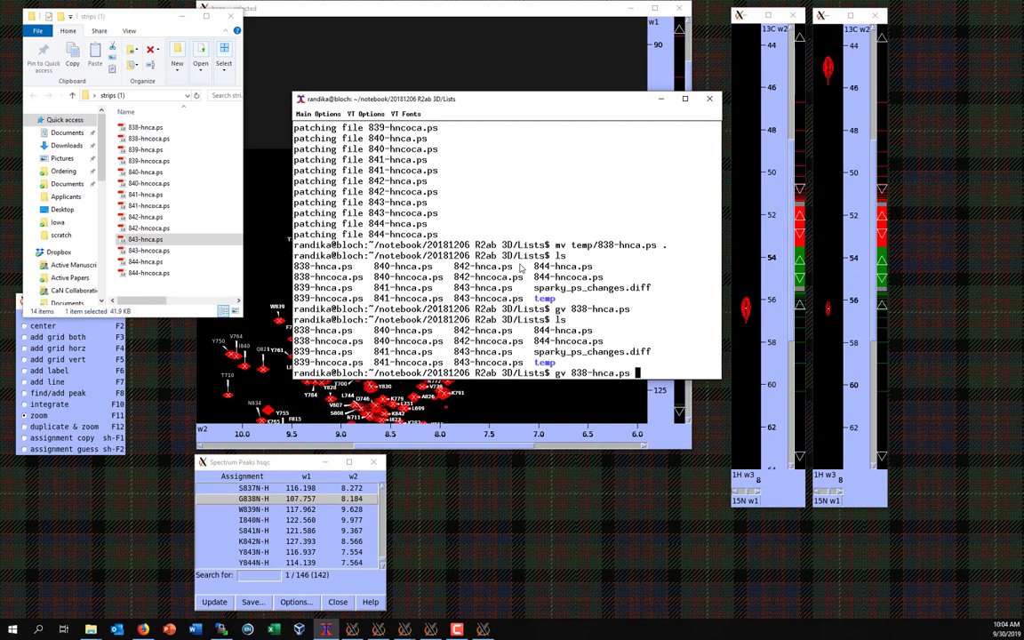
pyautogui.press('Return')
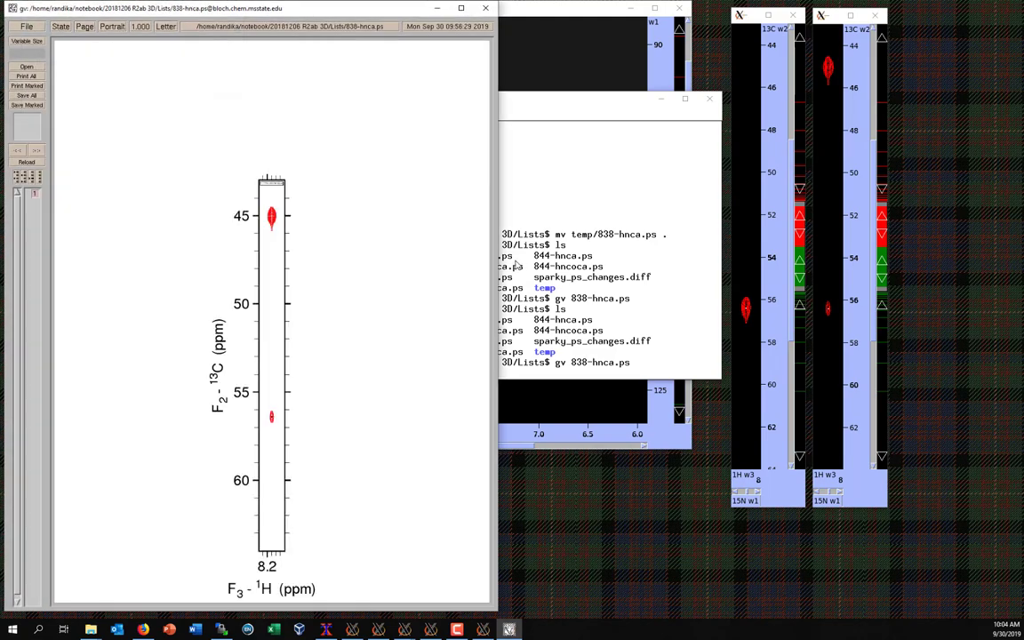
pyautogui.press('q')
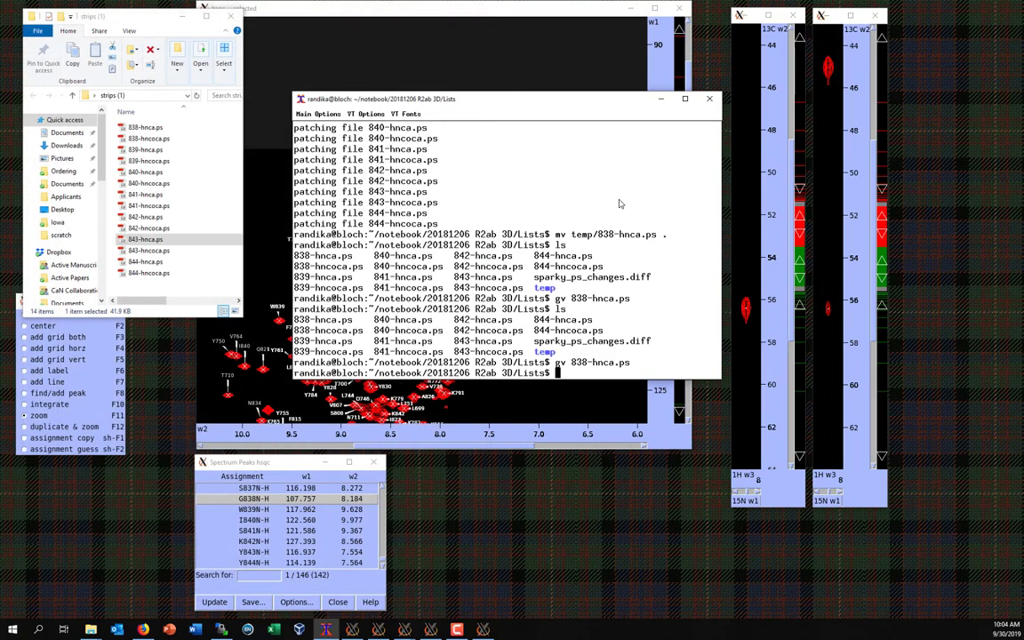
# Step: Preview 838-hncoca.ps in gv, then close it
pyautogui.press('Up')
pyautogui.press('BackSpace')
pyautogui.write('8-hncoca.ps')
pyautogui.press('Return')
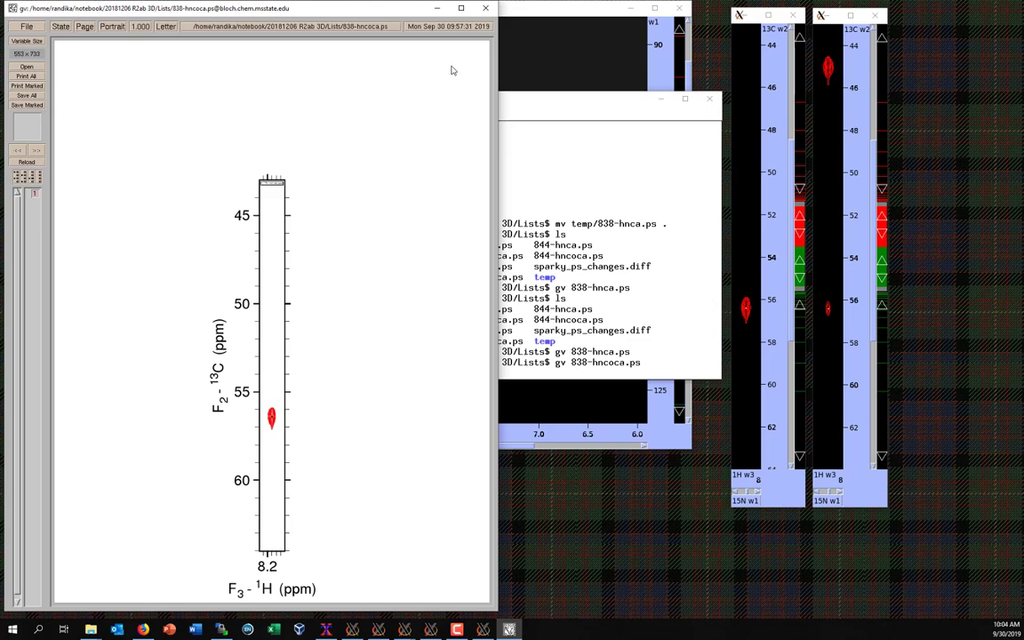
pyautogui.click(485, 8)
# Step: Preview 839-hncoca.ps, checking it against peak W839N-H in Sparky, then close it
pyautogui.press('Up')
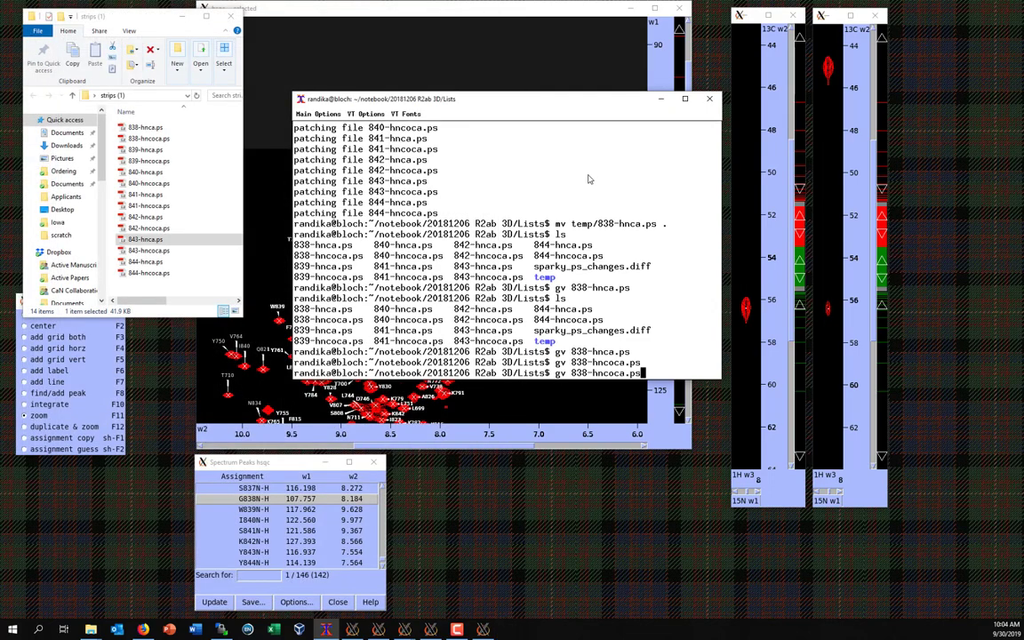
pyautogui.press('Left')
pyautogui.press('Left')
pyautogui.press('Left')
pyautogui.press('Left')
pyautogui.press('Left')
pyautogui.press('BackSpace')
pyautogui.write('9')
pyautogui.press('Return')
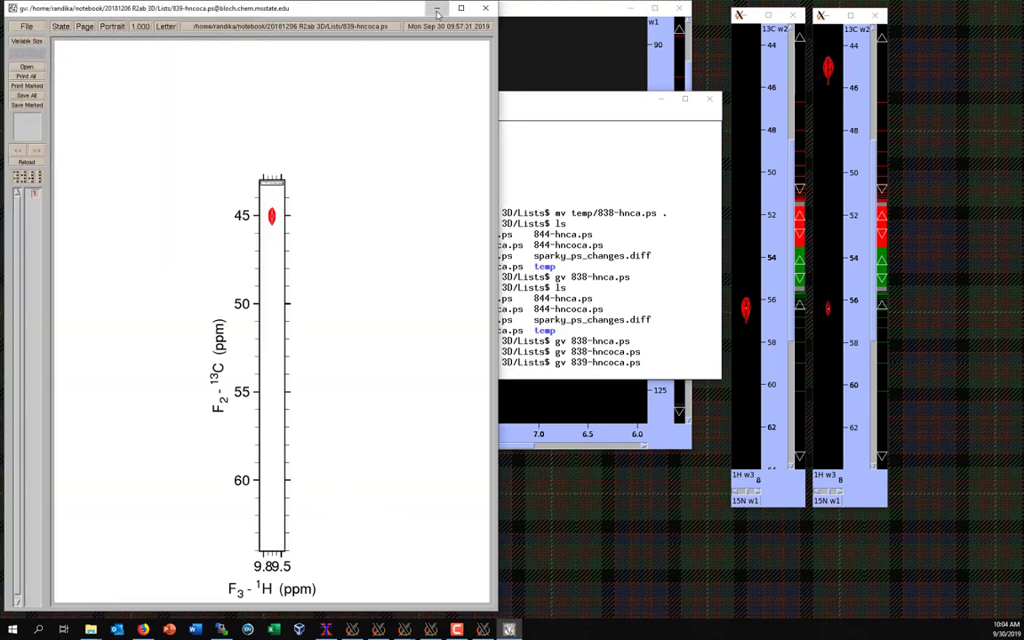
pyautogui.click(436, 13)
pyautogui.doubleClick(291, 509)
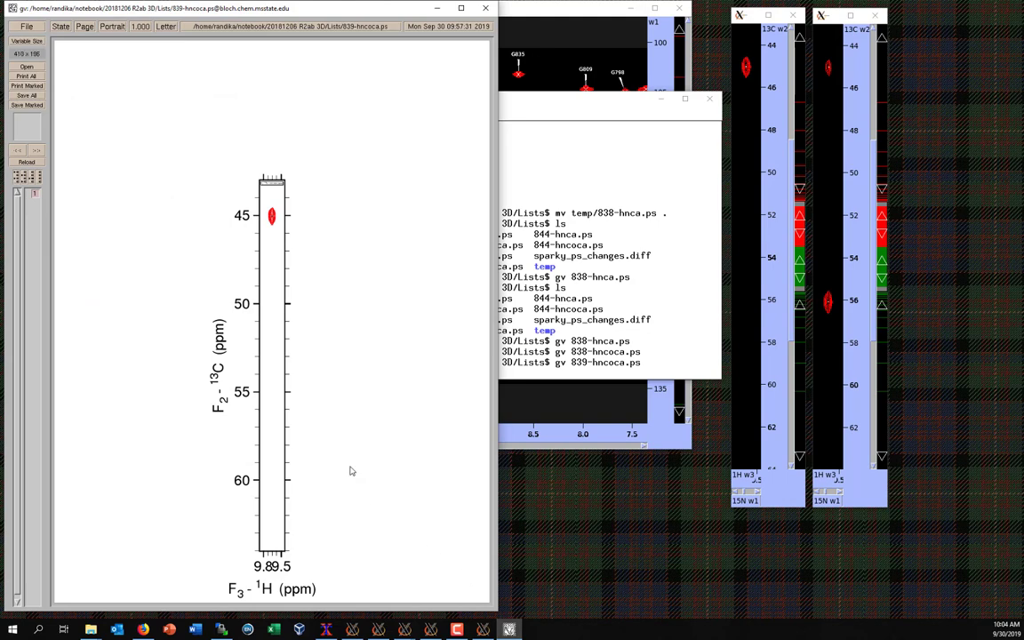
pyautogui.click(485, 8)
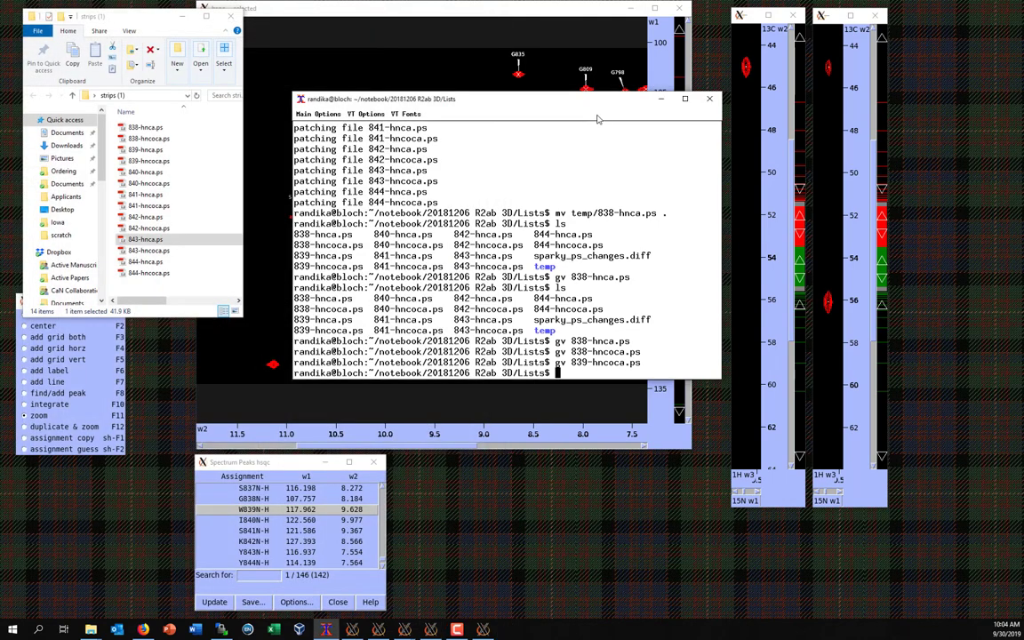
# Step: Preview 839-hnca.ps in gv
pyautogui.press('Up')
pyautogui.press('Left')
pyautogui.press('Left')
pyautogui.press('Left')
pyautogui.press('BackSpace')
pyautogui.press('BackSpace')
pyautogui.press('Return')
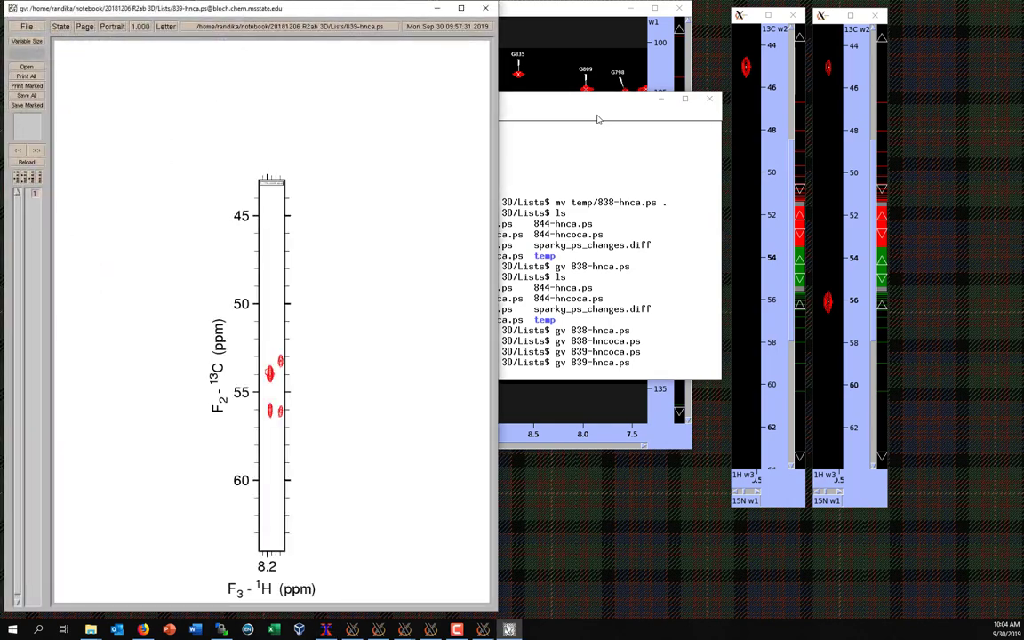
# Step: Close the gv preview, make the hnca strip window current, and minimize File Explorer
pyautogui.click(487, 10)
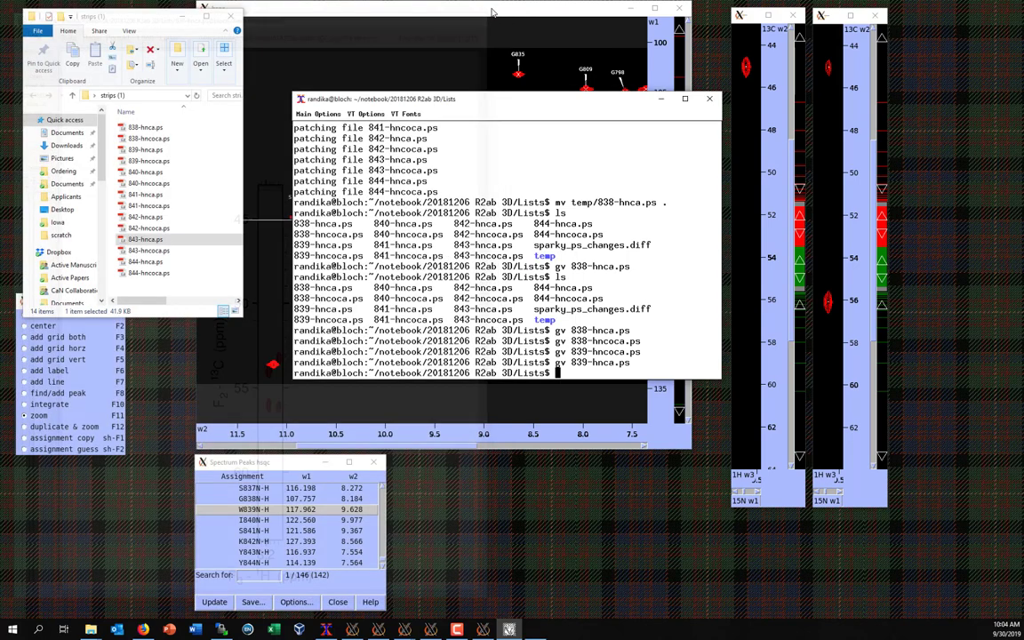
pyautogui.click(265, 510)
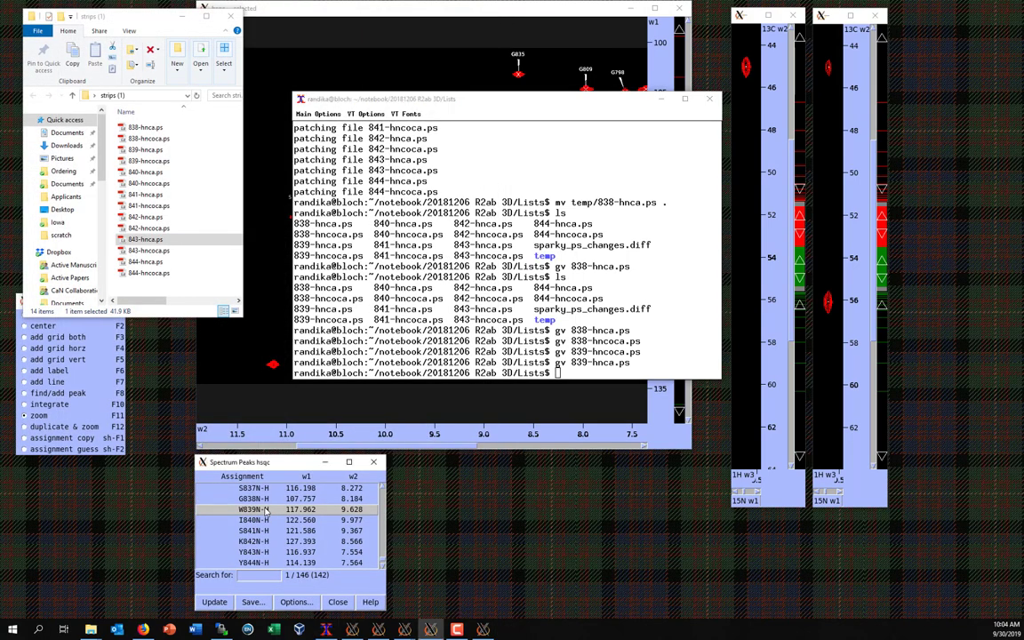
pyautogui.click(835, 16)
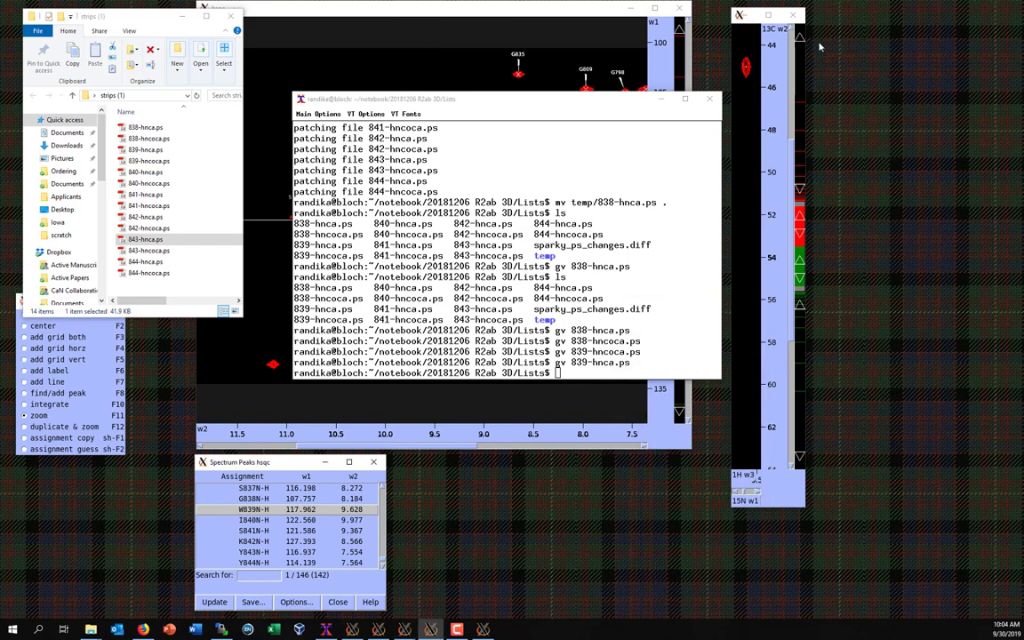
pyautogui.click(430, 631)
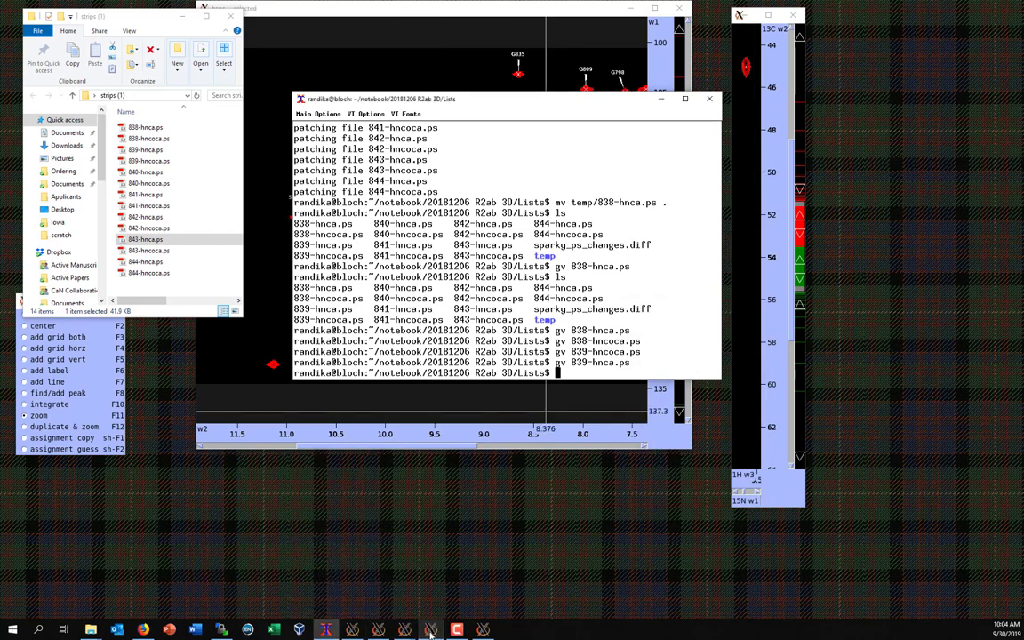
pyautogui.click(430, 631)
pyautogui.moveTo(411, 630)
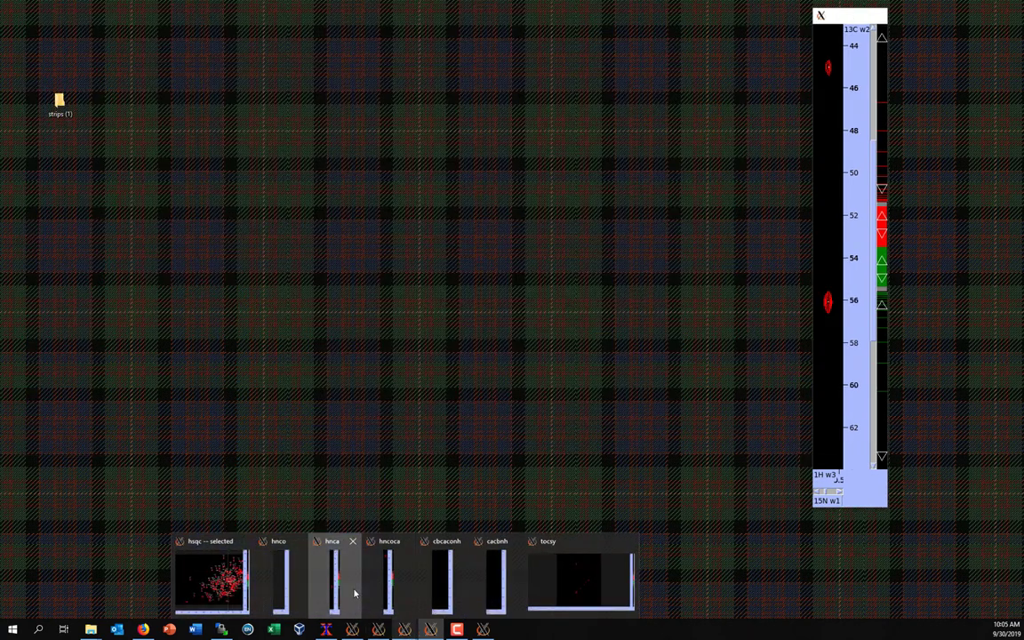
pyautogui.click(353, 593)
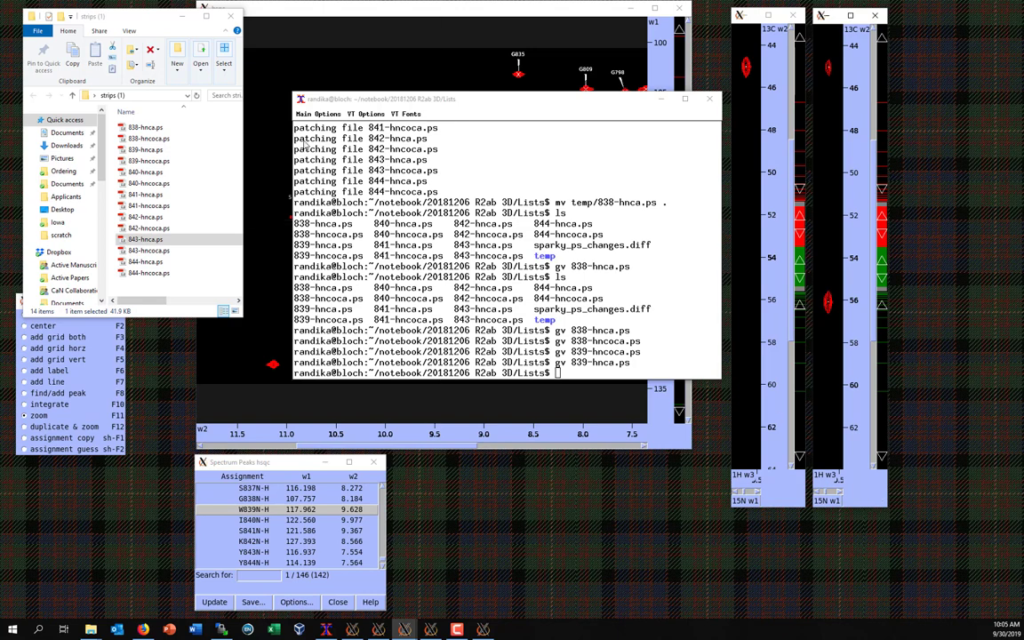
pyautogui.click(205, 16)
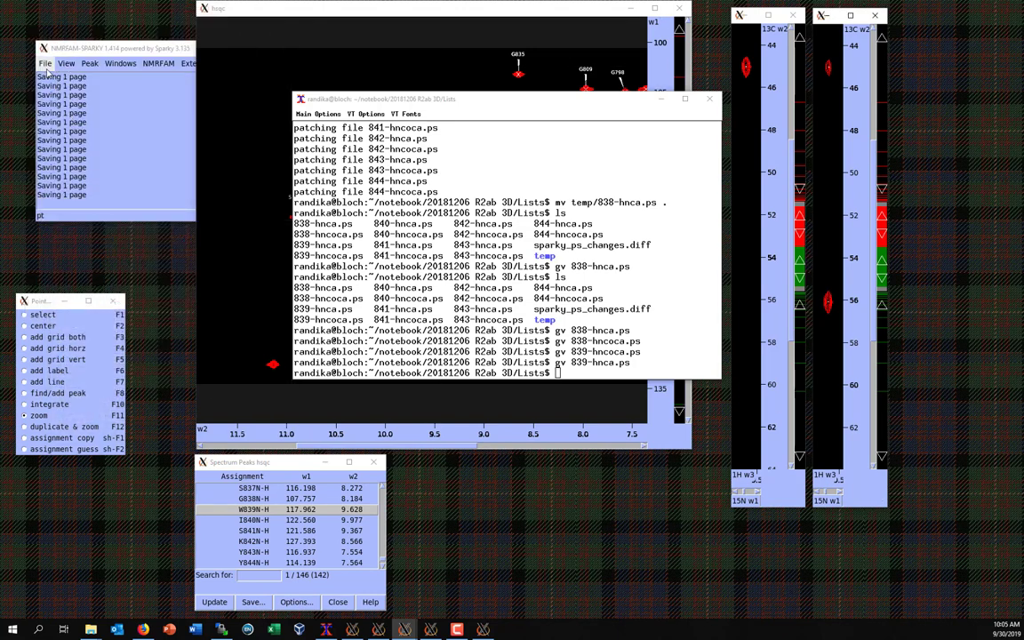
# Step: Open the print settings for the hnca strip and move them lower on screen
pyautogui.click(44, 67)
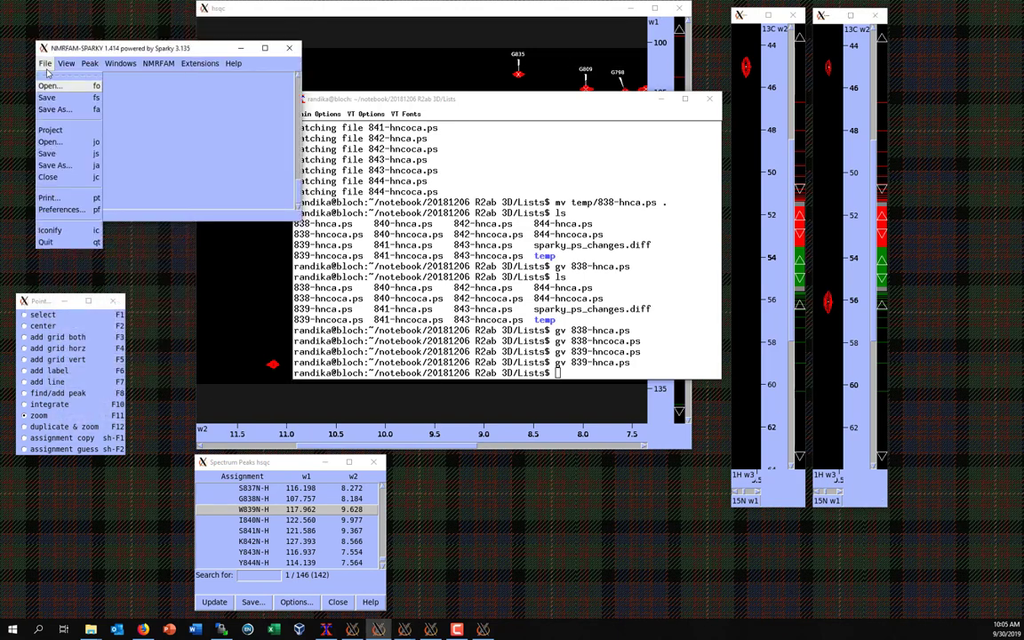
pyautogui.click(63, 199)
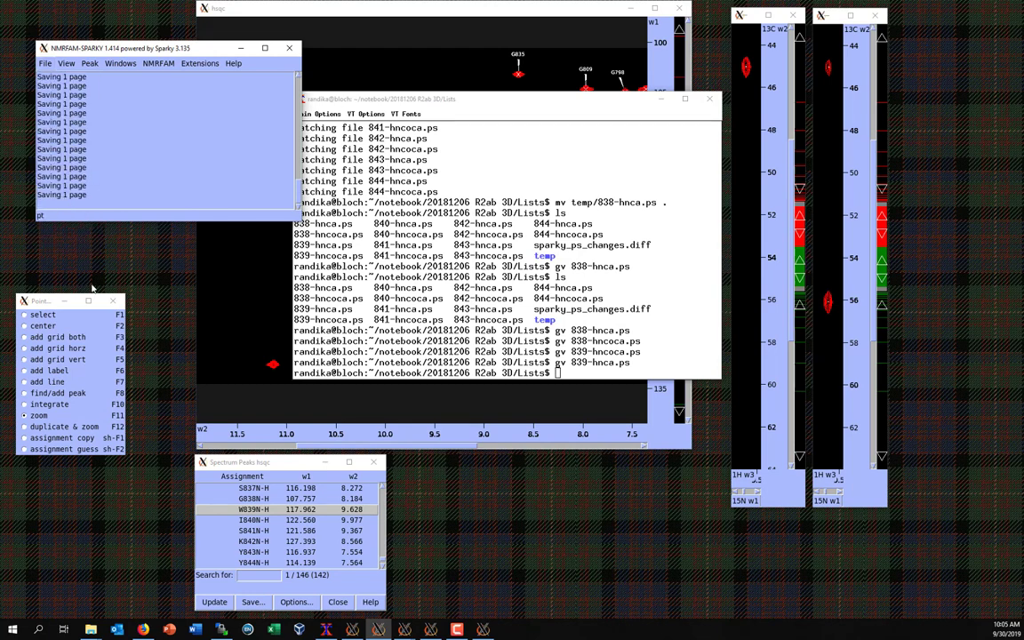
pyautogui.click(485, 628)
pyautogui.moveTo(562, 366); pyautogui.dragTo(558, 437)
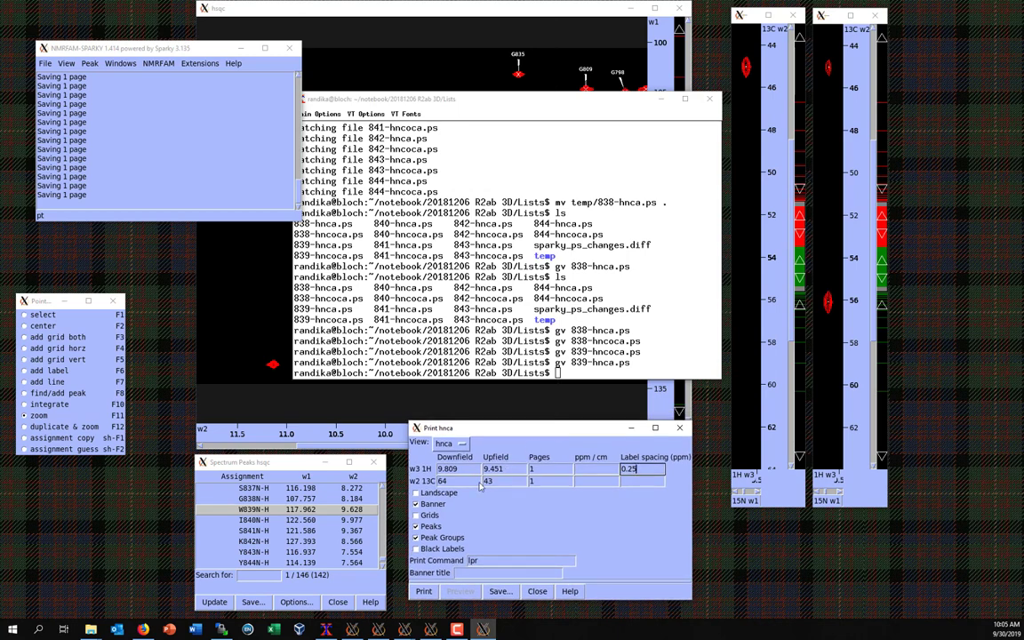
# Step: Save the hnca strip as 839-hnca.ps, overwriting the existing file
pyautogui.click(499, 591)
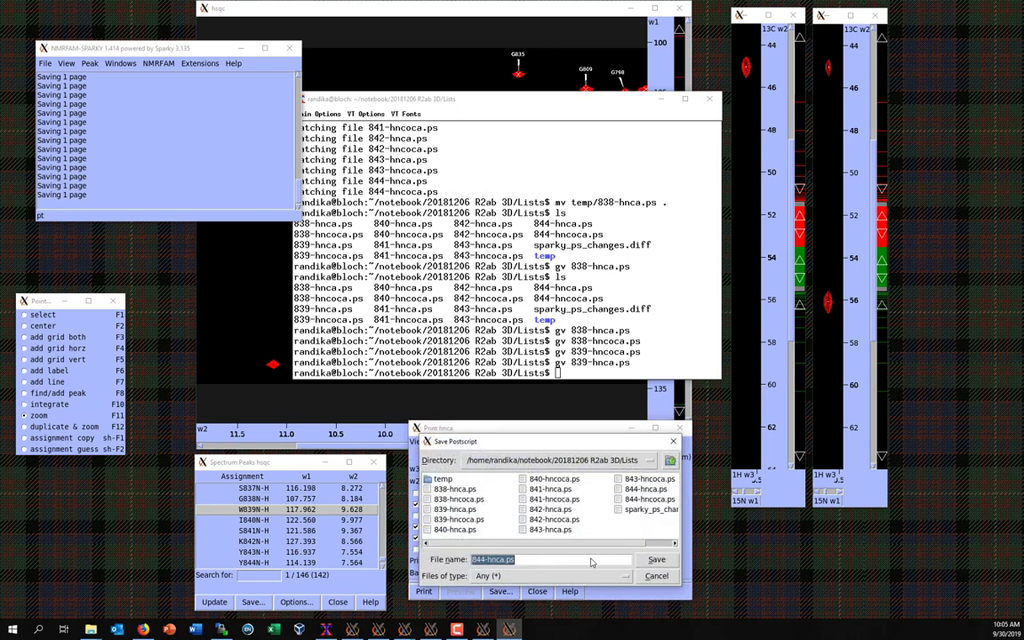
pyautogui.press('End')
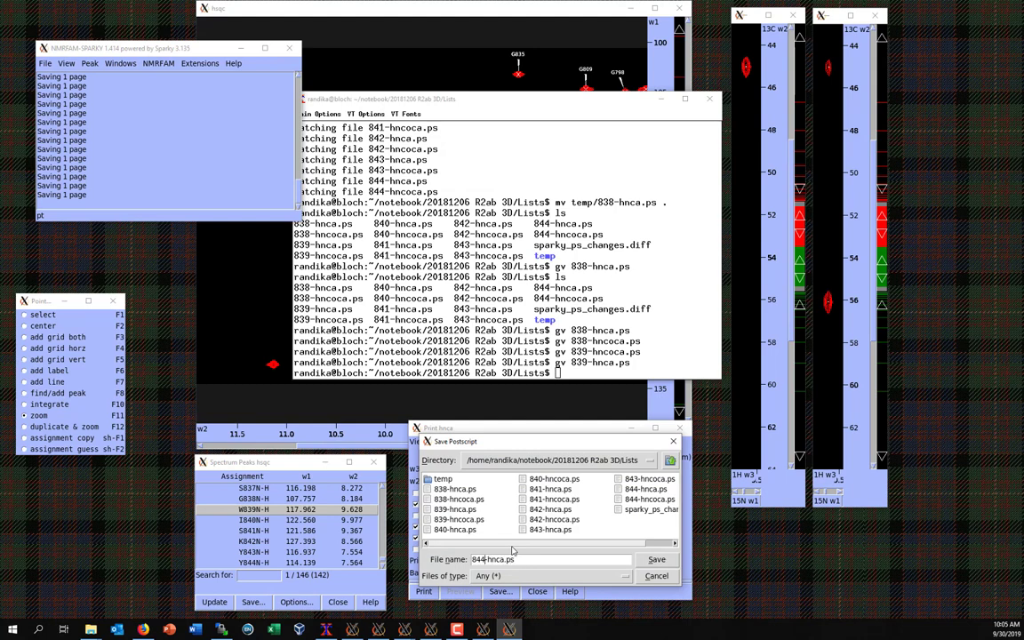
pyautogui.press('BackSpace')
pyautogui.press('BackSpace')
pyautogui.write('38')
pyautogui.write('9')
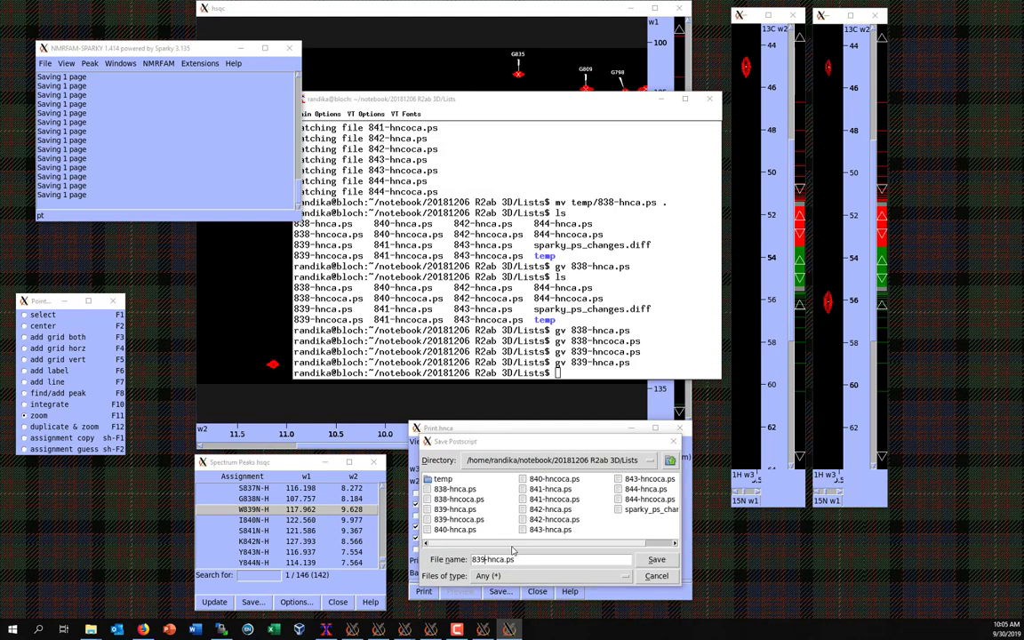
pyautogui.press('Return')
pyautogui.press('Return')
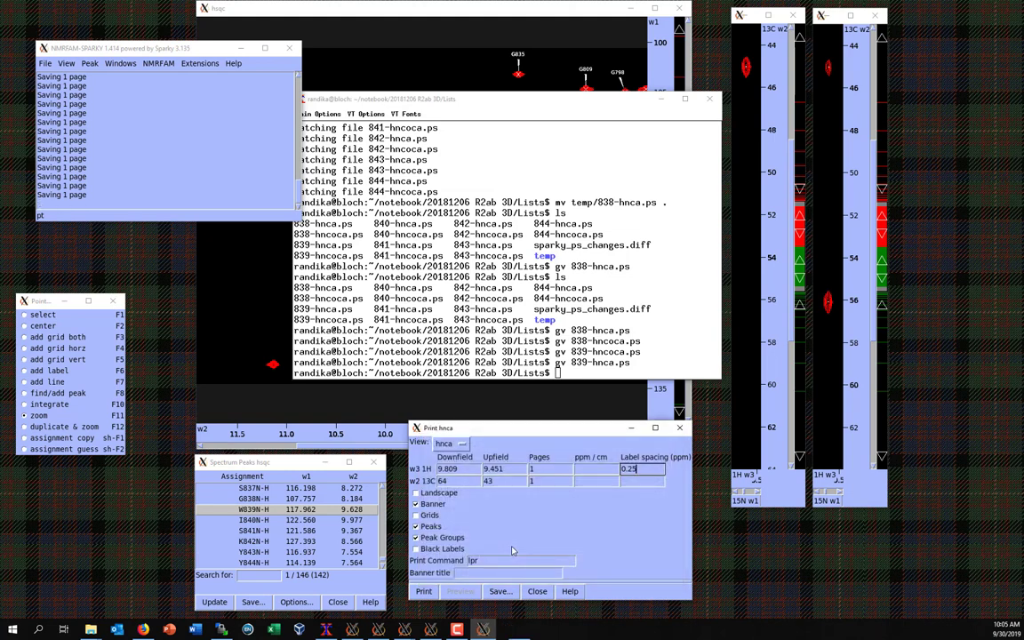
pyautogui.click(612, 234)
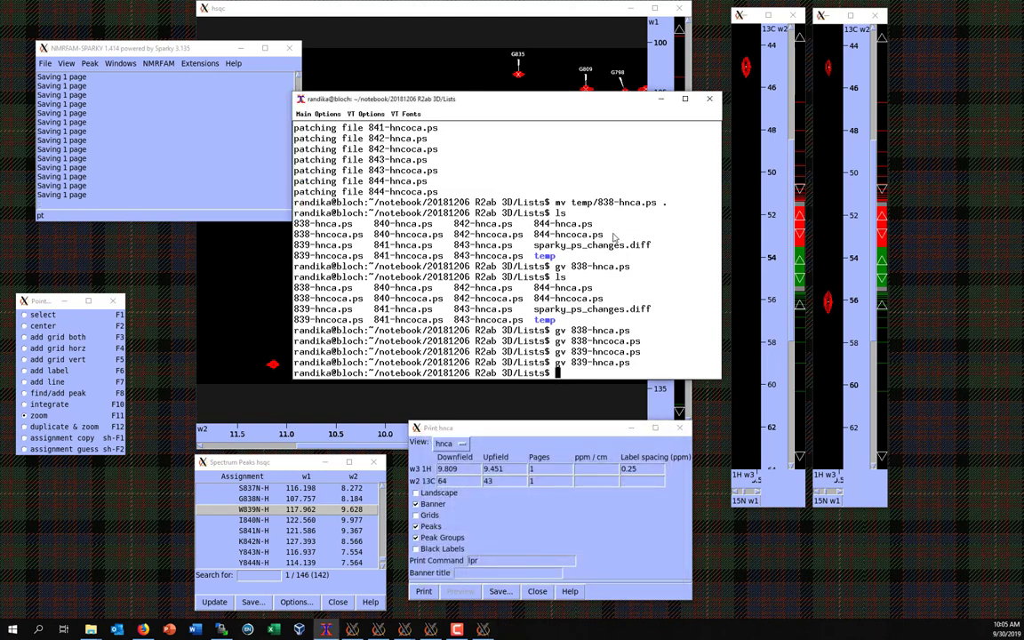
# Step: Patch 839-hnca.ps with sparky_ps_changes.diff
pyautogui.write('patch sp')
pyautogui.press('Tab')
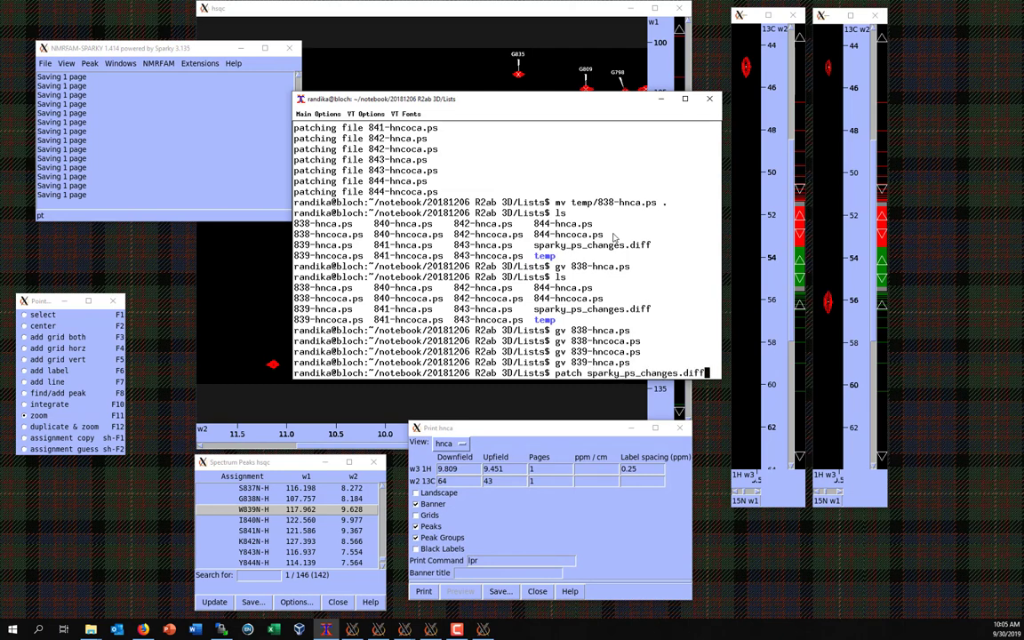
pyautogui.press('Left')
pyautogui.press('Left')
pyautogui.press('Left')
pyautogui.press('Left')
pyautogui.press('Left')
pyautogui.press('Left')
pyautogui.press('Left')
pyautogui.press('Left')
pyautogui.press('Left')
pyautogui.press('Left')
pyautogui.press('Left')
pyautogui.write('839')
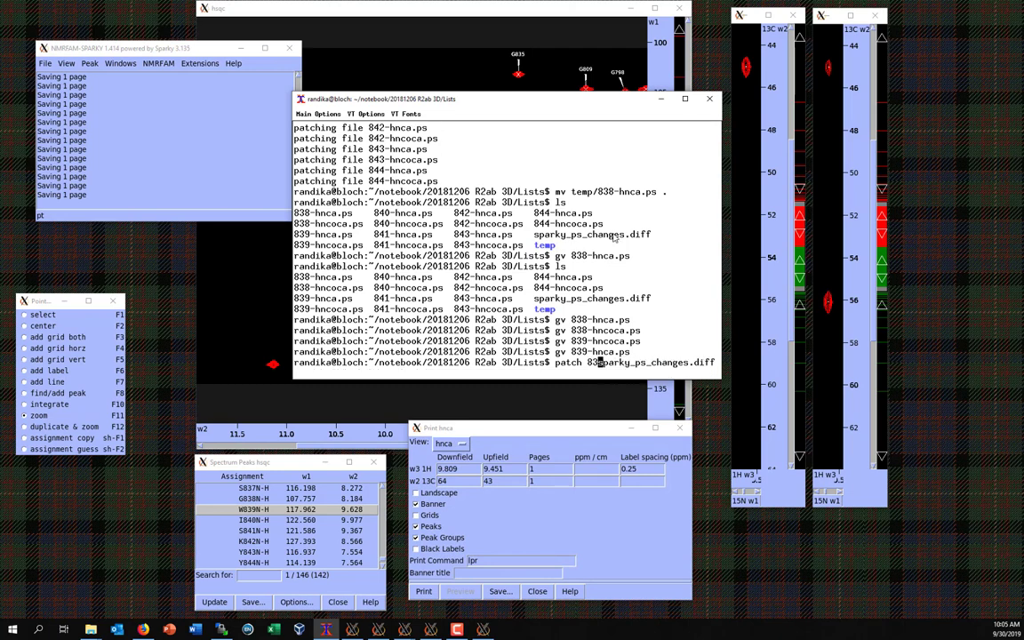
pyautogui.write('-hnc')
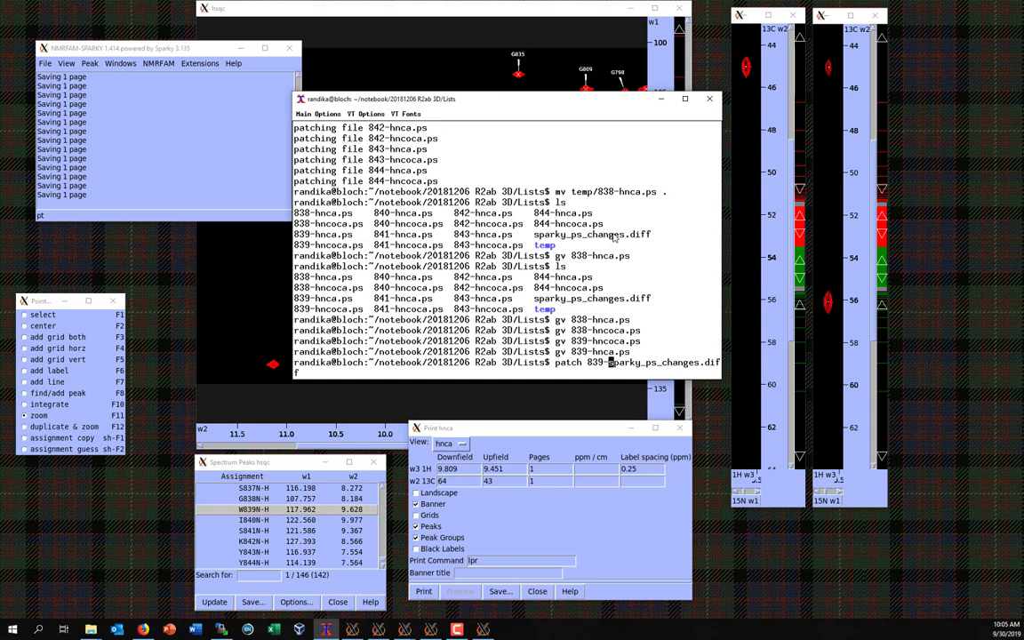
pyautogui.write('a.ps <')
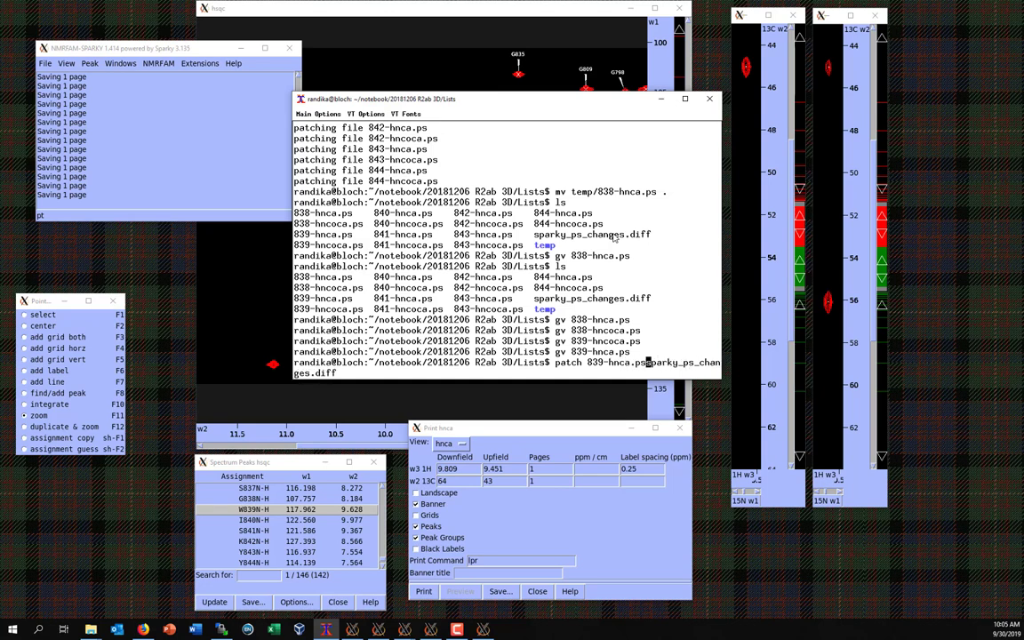
pyautogui.press('Return')
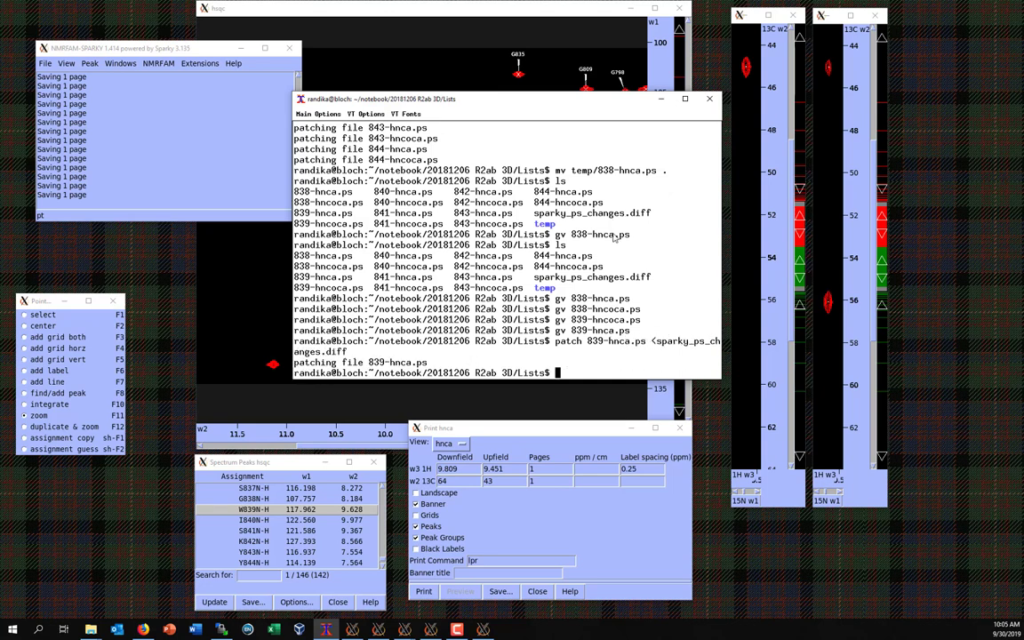
# Step: Preview the patched 839-hnca.ps in gv, then recentre the strips on peak I840N-H
pyautogui.write('gv 839-hnca.ps')
pyautogui.press('Return')
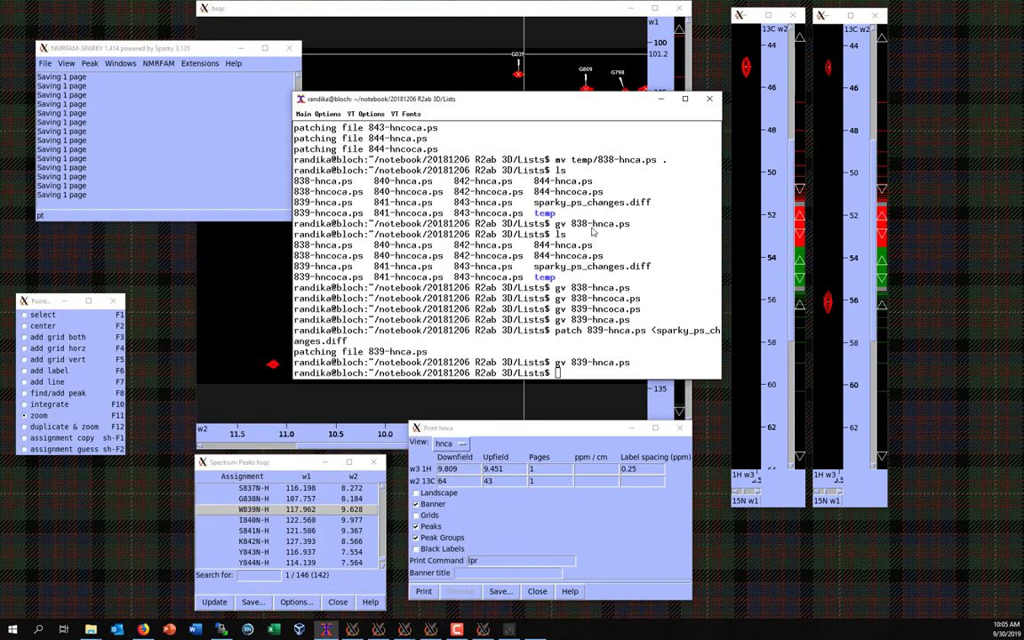
pyautogui.click(485, 8)
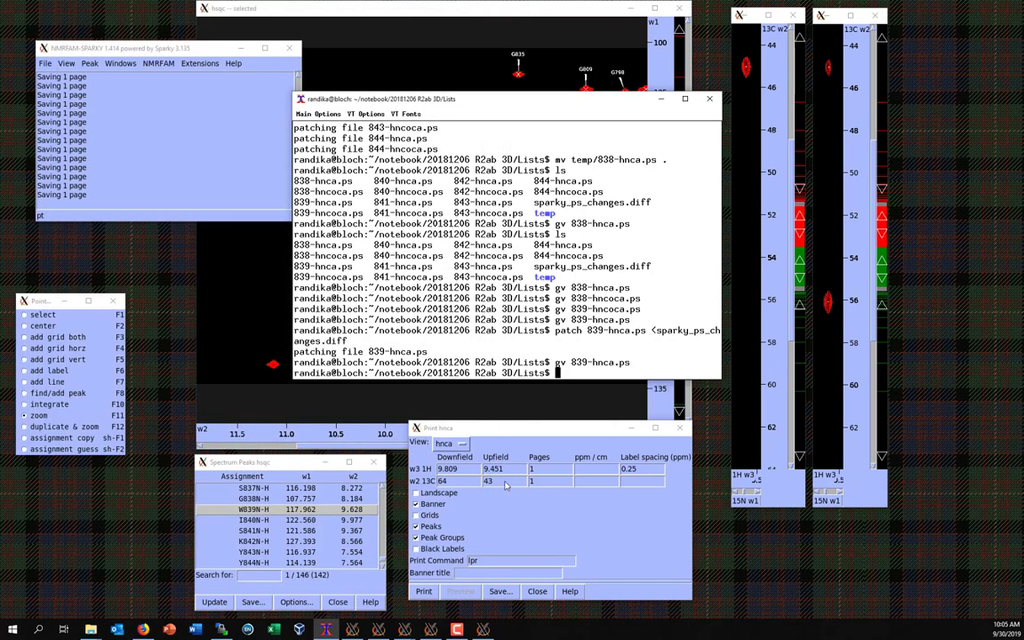
pyautogui.doubleClick(253, 520)
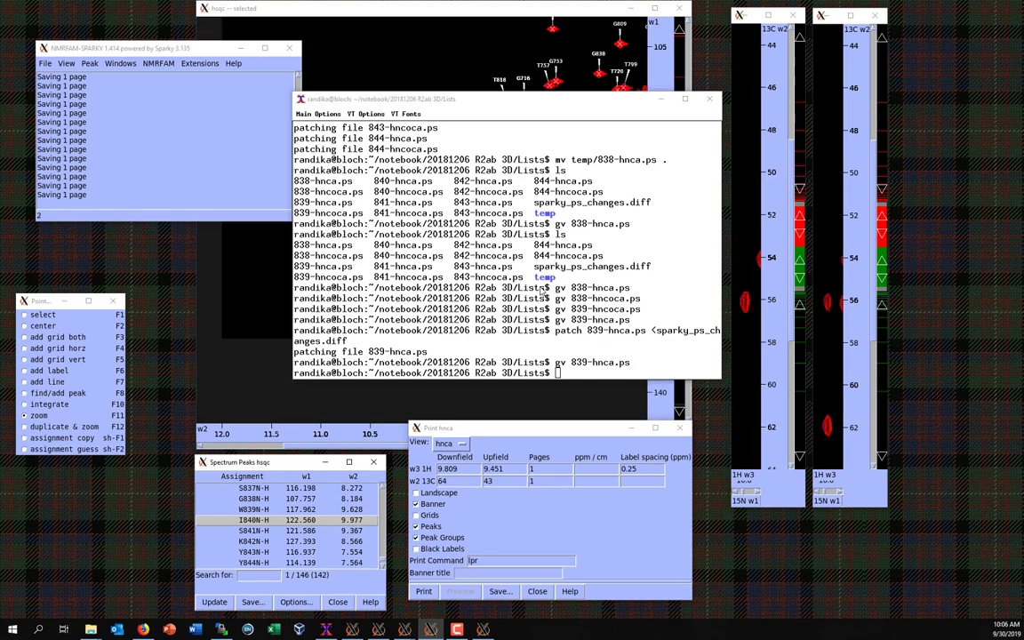
pyautogui.click(634, 351)
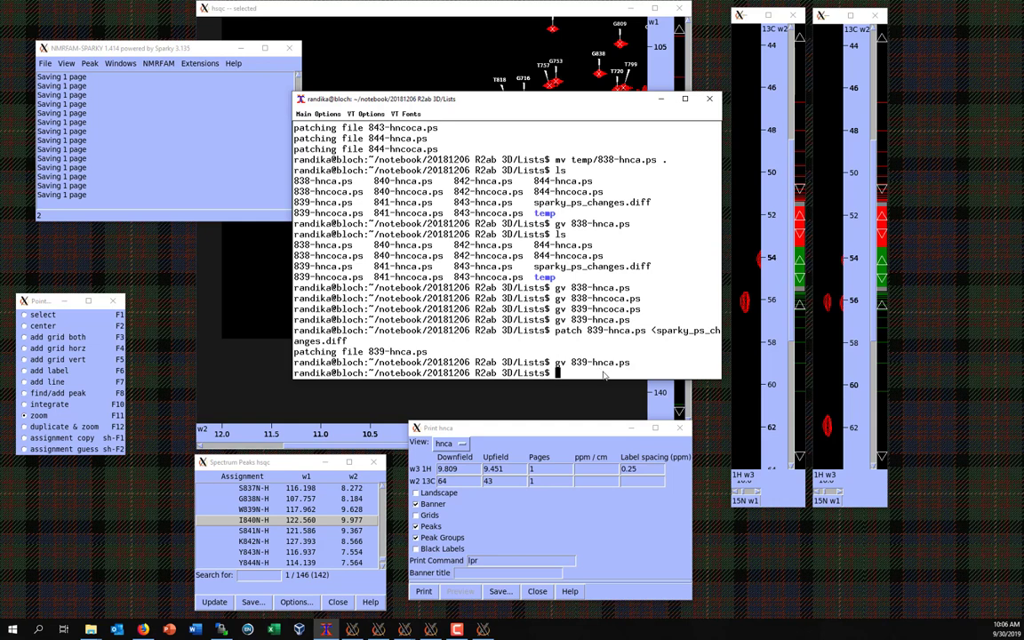
pyautogui.write('gv 839-hnca.ps')
pyautogui.press('Left')
pyautogui.press('Left')
pyautogui.press('Left')
pyautogui.press('Left')
pyautogui.press('Left')
pyautogui.press('Left')
pyautogui.press('Left')
pyautogui.press('Left')
pyautogui.press('BackSpace')
pyautogui.press('BackSpace')
pyautogui.write('40')
pyautogui.press('Return')
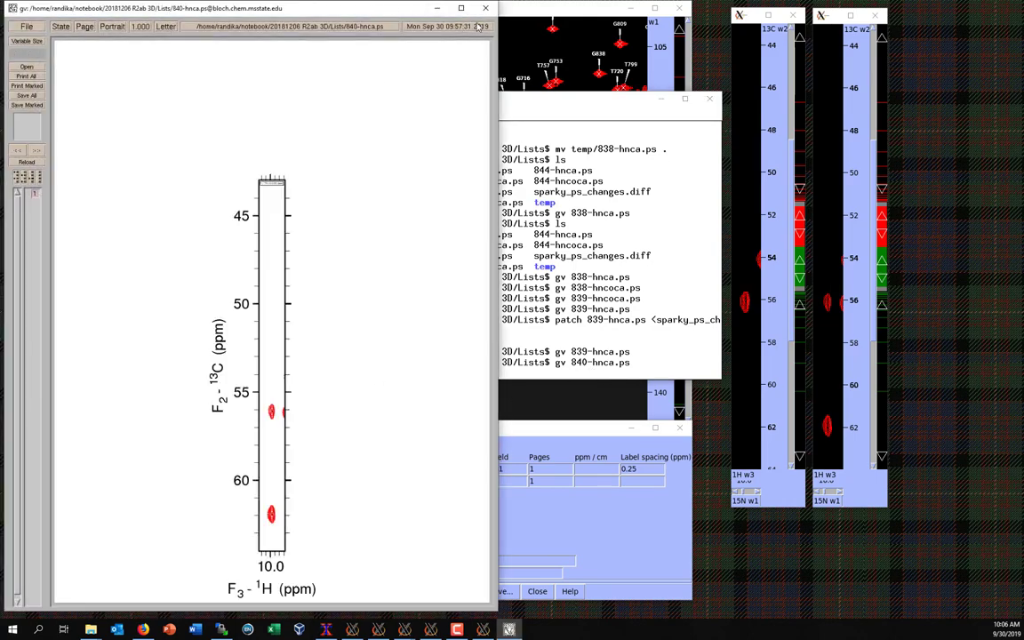
pyautogui.click(436, 8)
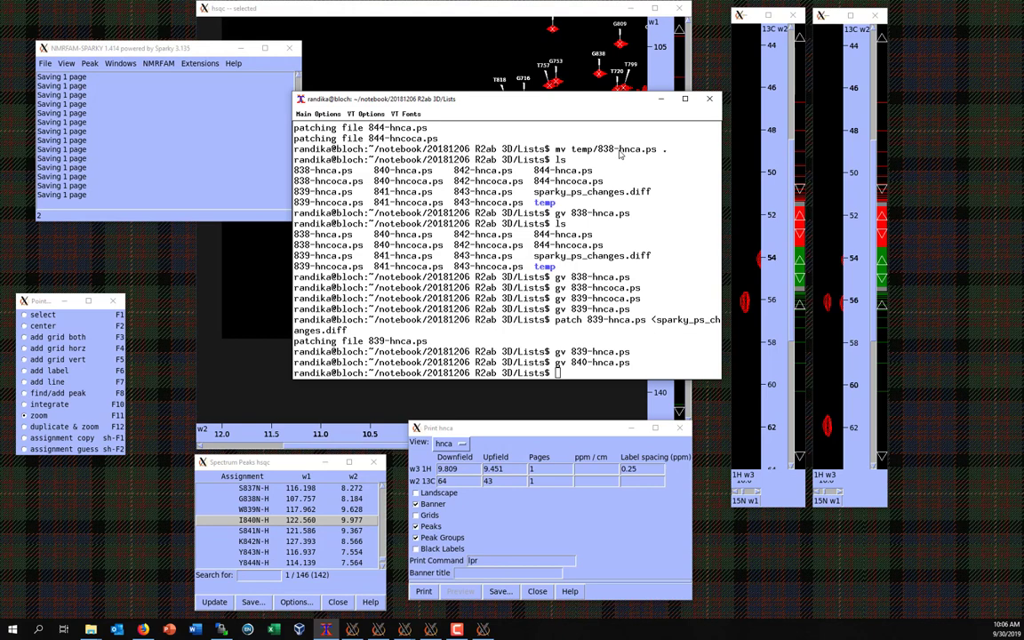
pyautogui.press('Up')
pyautogui.press('Left')
pyautogui.press('Left')
pyautogui.press('Left')
pyautogui.press('Left')
pyautogui.press('Left')
pyautogui.write('co')
pyautogui.press('Return')
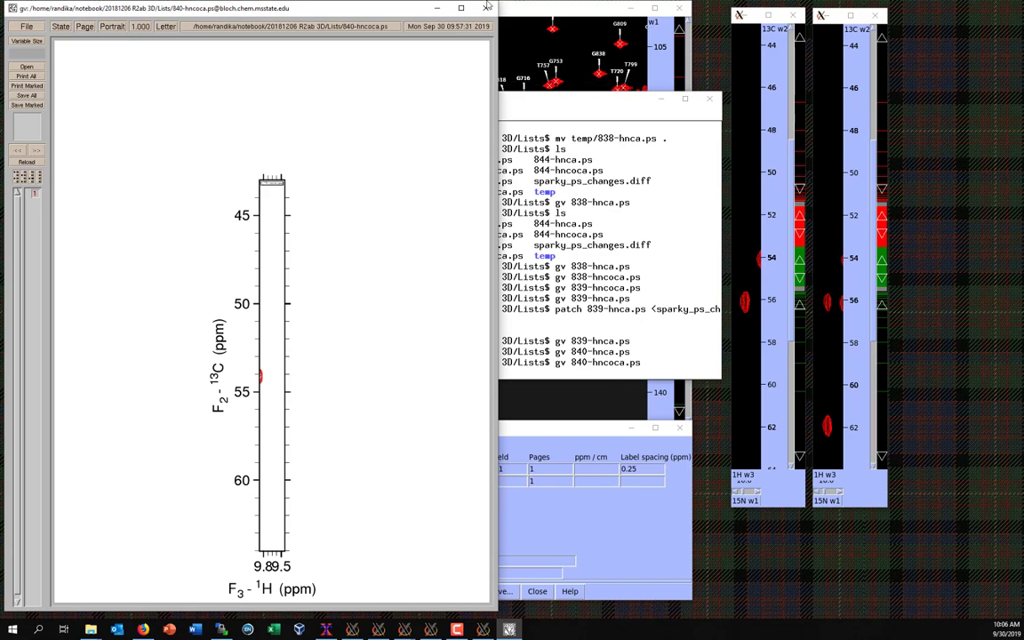
pyautogui.click(485, 10)
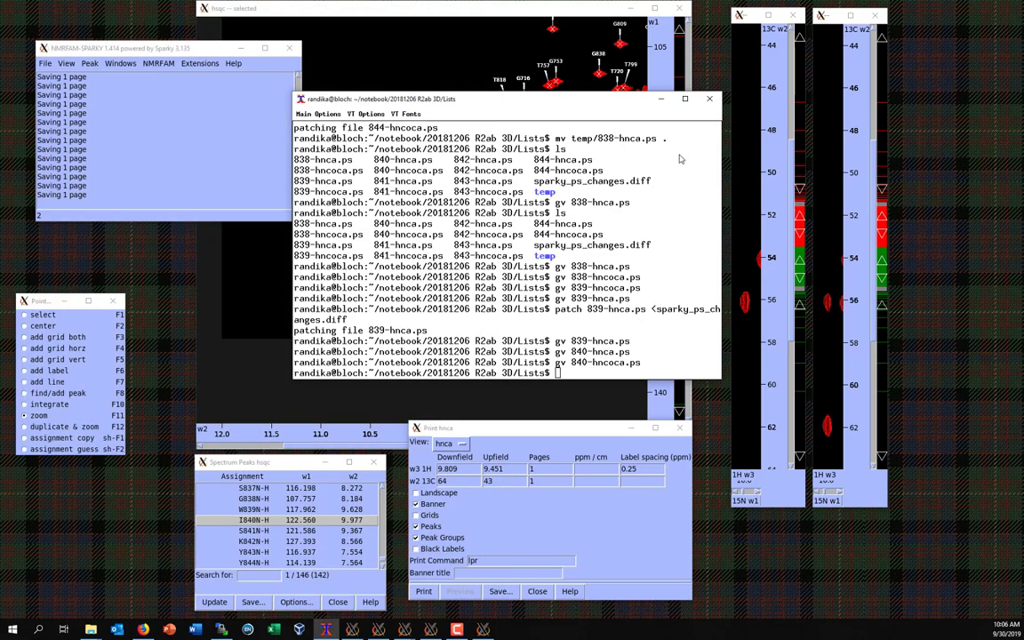
pyautogui.click(453, 446)
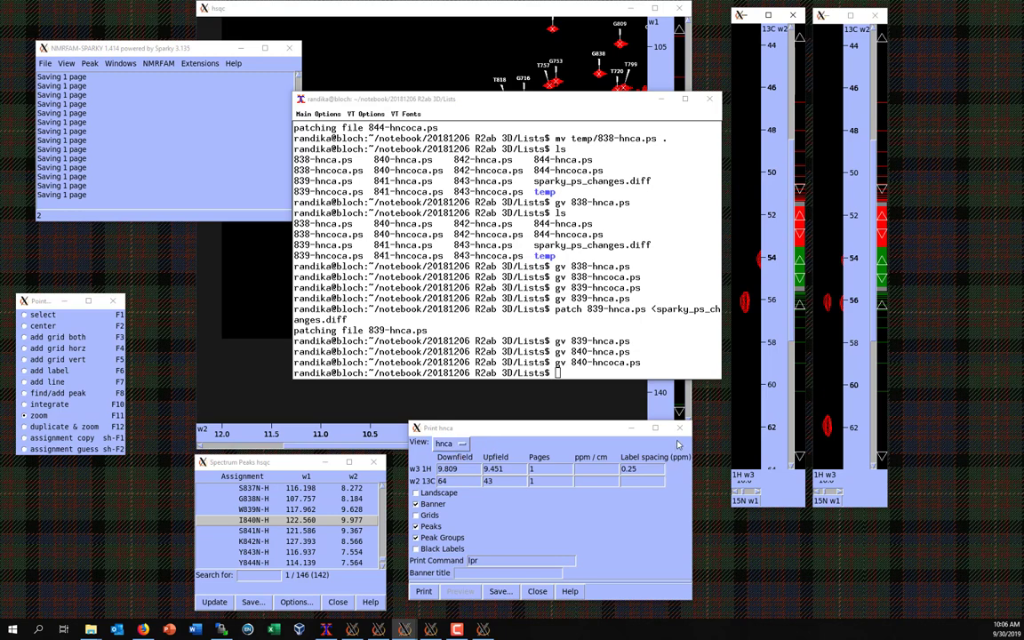
# Step: Save the hncoca strip as 840-hncoca.ps, confirming the overwrite
pyautogui.click(679, 428)
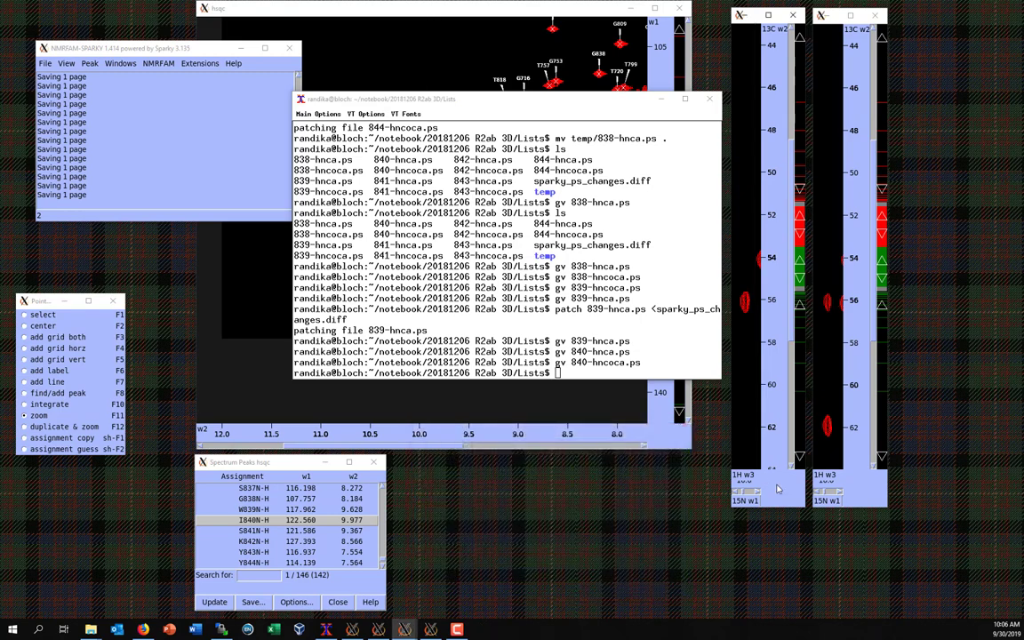
pyautogui.press('p')
pyautogui.press('t')
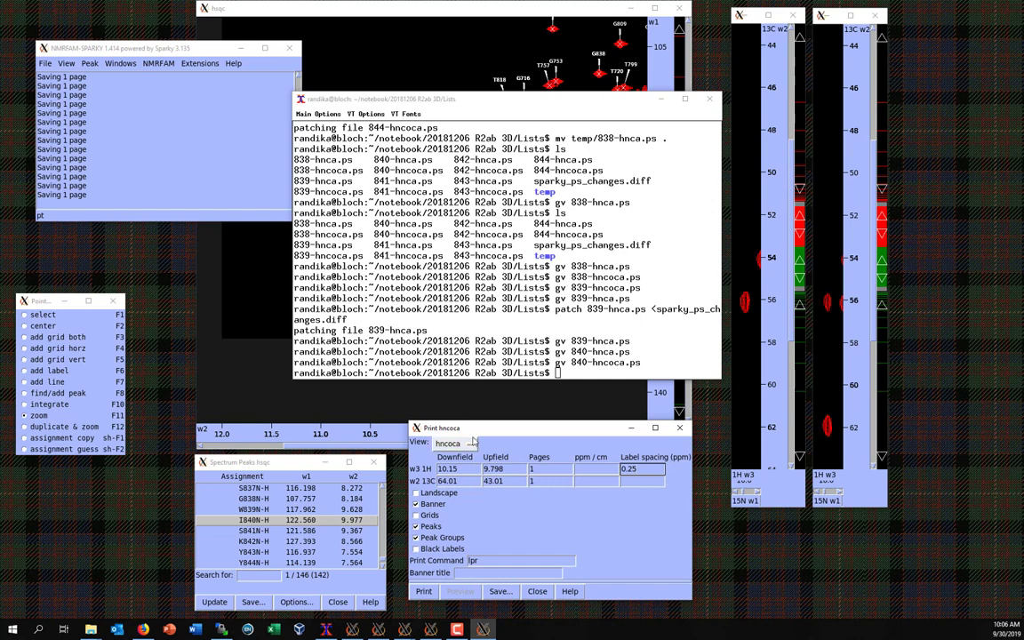
pyautogui.click(499, 591)
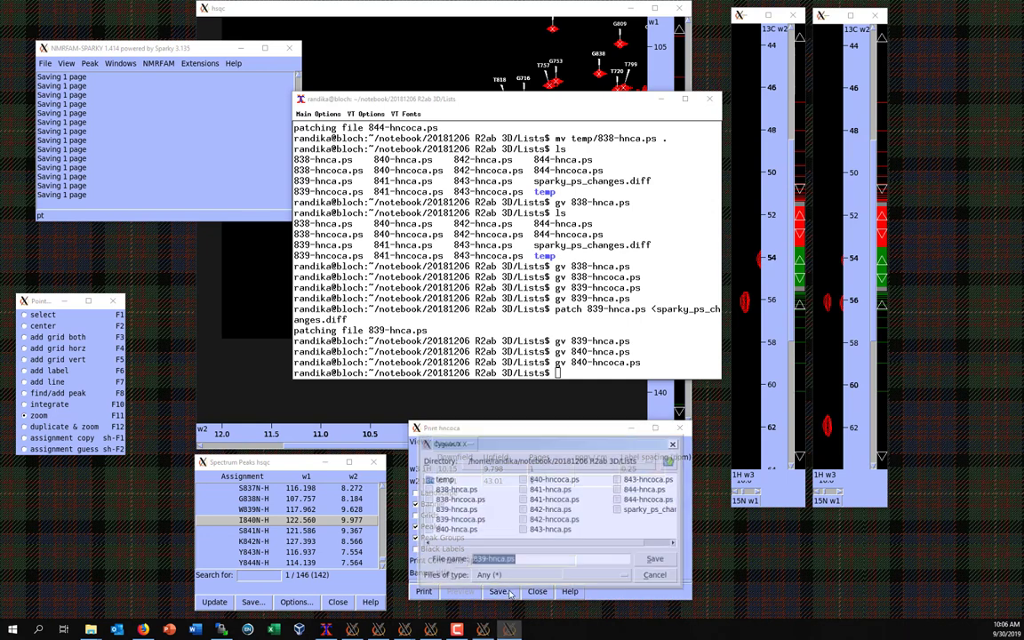
pyautogui.click(552, 480)
pyautogui.click(656, 559)
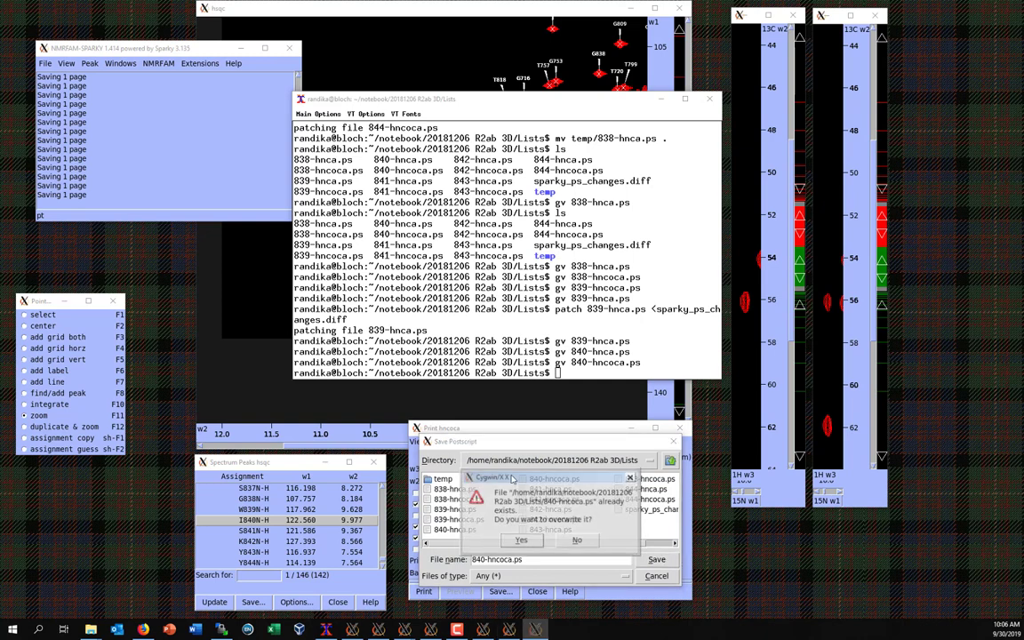
pyautogui.click(522, 541)
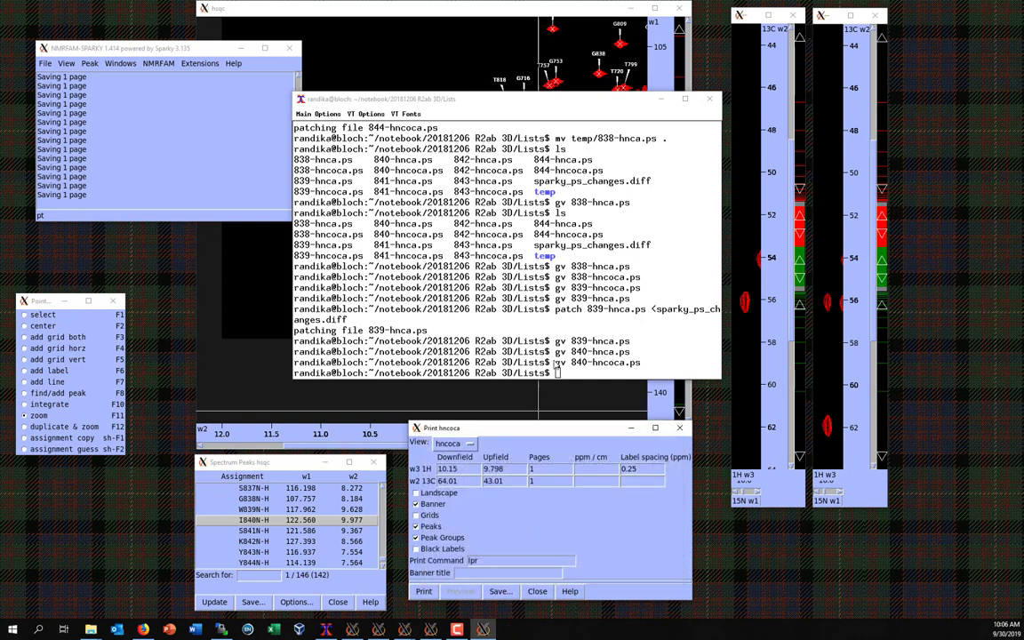
# Step: Patch 840-hncoca.ps with sparky_ps_changes.diff by editing the recalled patch command
pyautogui.press('Up')
pyautogui.press('Up')
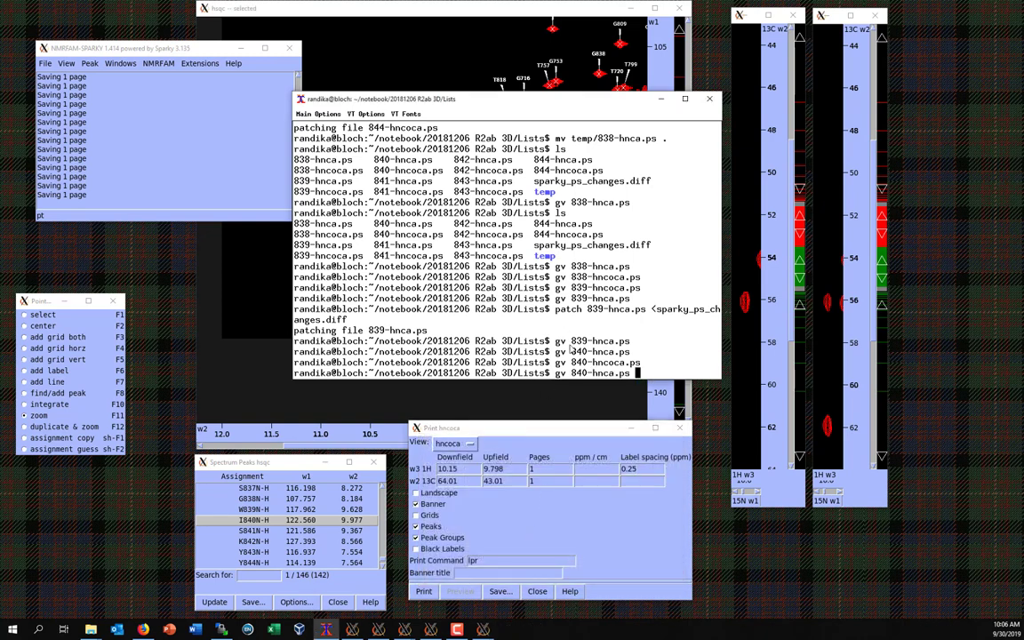
pyautogui.press('Up')
pyautogui.press('Left')
pyautogui.press('Left')
pyautogui.press('Left')
pyautogui.press('Left')
pyautogui.press('Left')
pyautogui.press('Left')
pyautogui.press('Left')
pyautogui.press('Left')
pyautogui.press('Left')
pyautogui.press('Left')
pyautogui.press('Left')
pyautogui.press('Left')
pyautogui.press('Left')
pyautogui.press('Left')
pyautogui.press('Left')
pyautogui.press('Left')
pyautogui.press('Left')
pyautogui.press('Left')
pyautogui.press('Left')
pyautogui.press('Left')
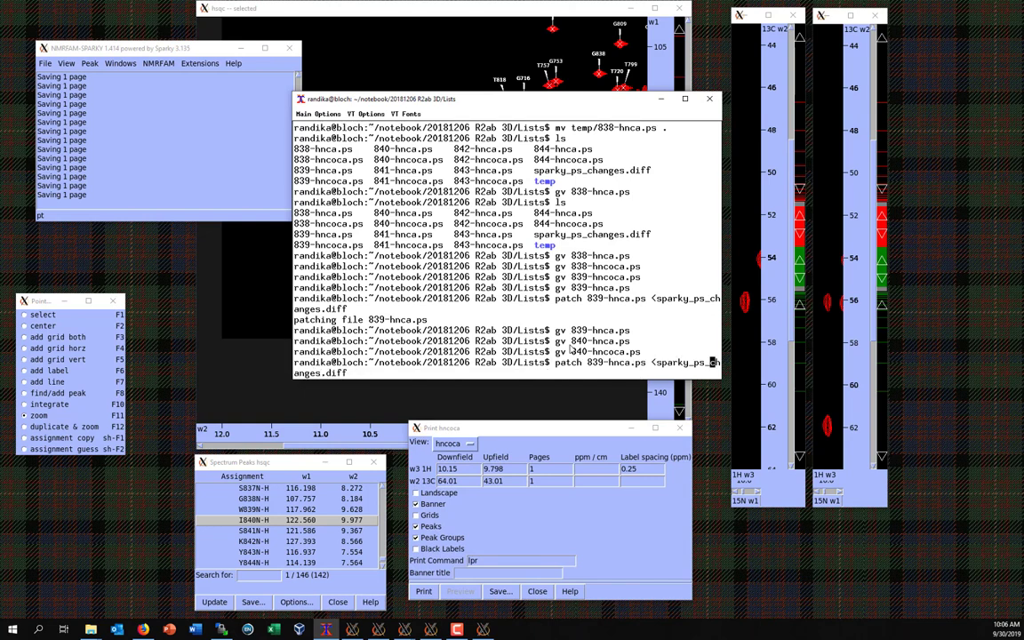
pyautogui.press('Left')
pyautogui.press('Left')
pyautogui.press('Left')
pyautogui.press('Left')
pyautogui.press('Left')
pyautogui.write('co')
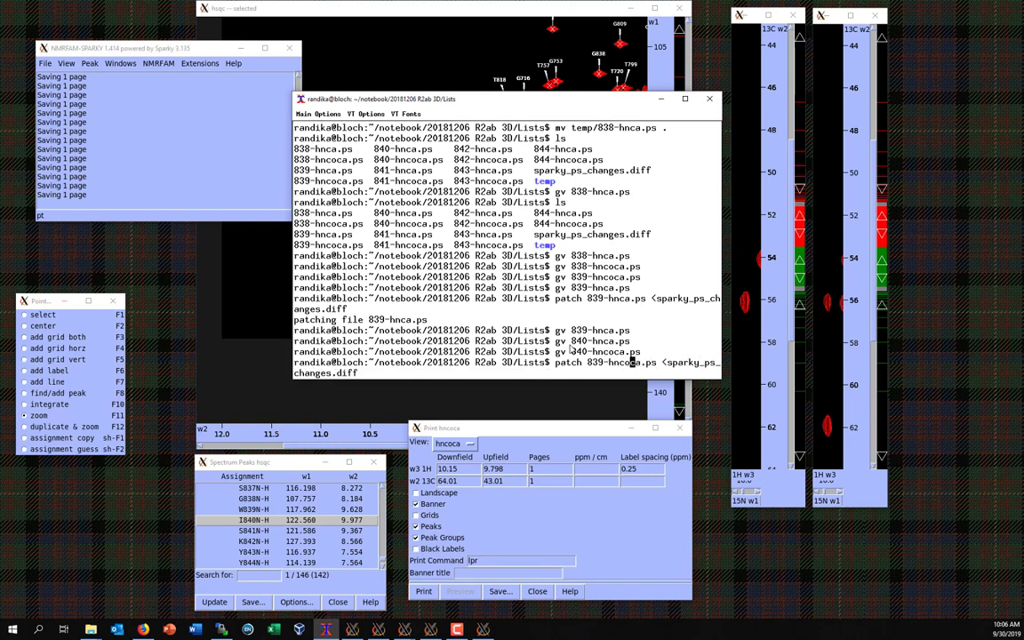
pyautogui.press('Left')
pyautogui.press('Left')
pyautogui.press('Left')
pyautogui.press('Left')
pyautogui.press('Left')
pyautogui.press('BackSpace')
pyautogui.press('BackSpace')
pyautogui.press('BackSpace')
pyautogui.write('840')
pyautogui.press('Return')
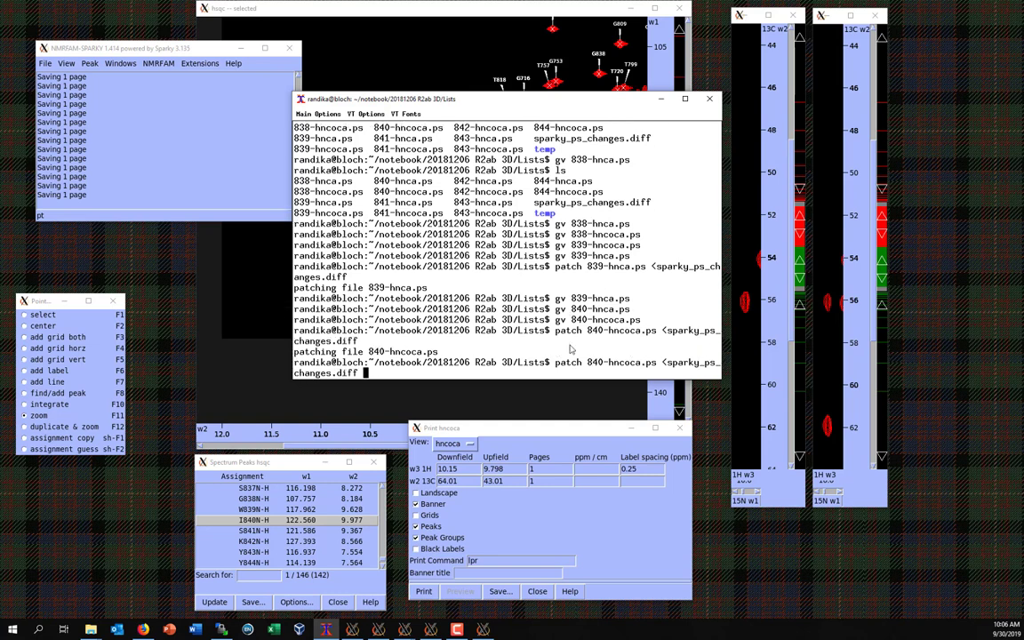
# Step: Preview the patched 840-hncoca.ps in gv, then close it
pyautogui.write('gv 840-hnc')
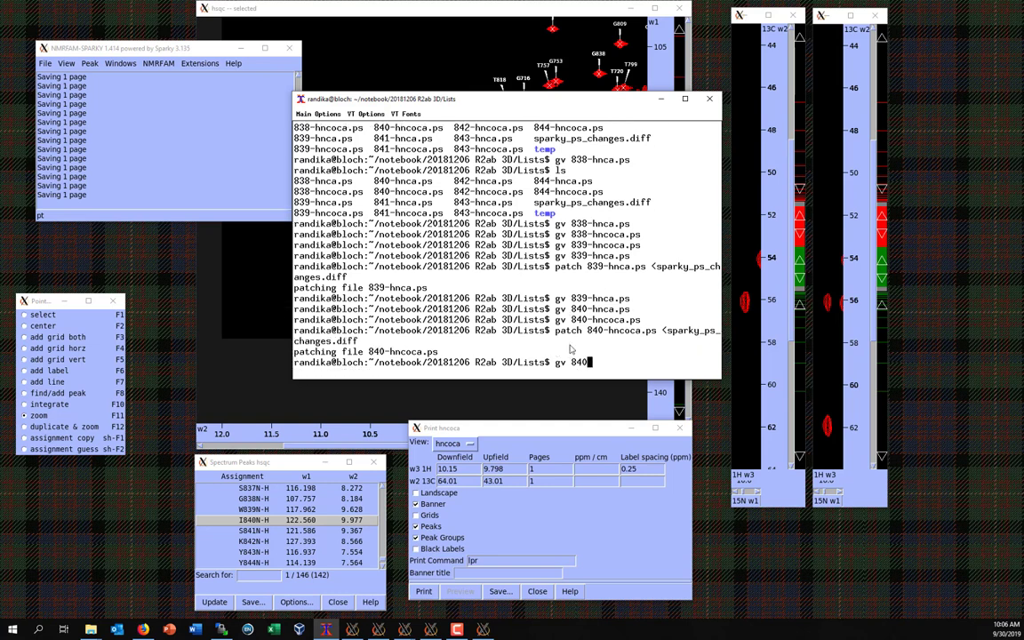
pyautogui.write('oca.ps')
pyautogui.press('Return')
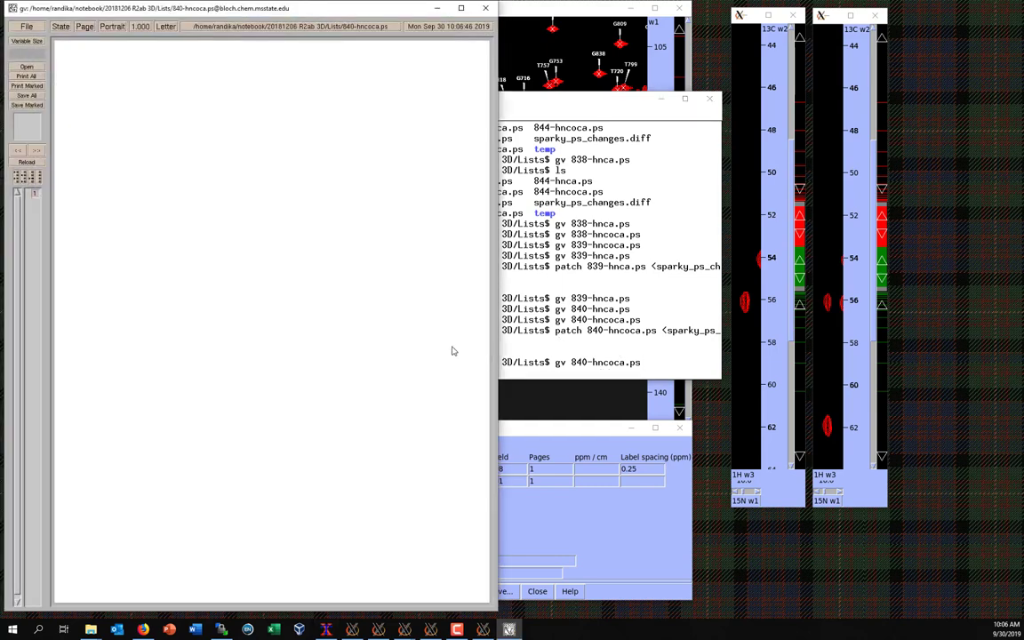
pyautogui.click(485, 8)
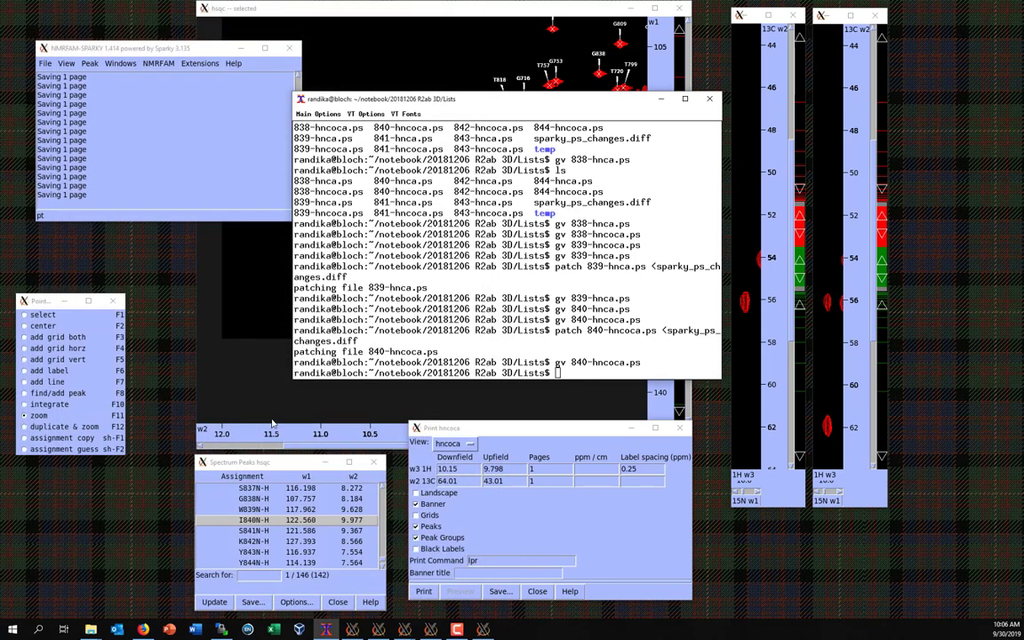
pyautogui.doubleClick(266, 531)
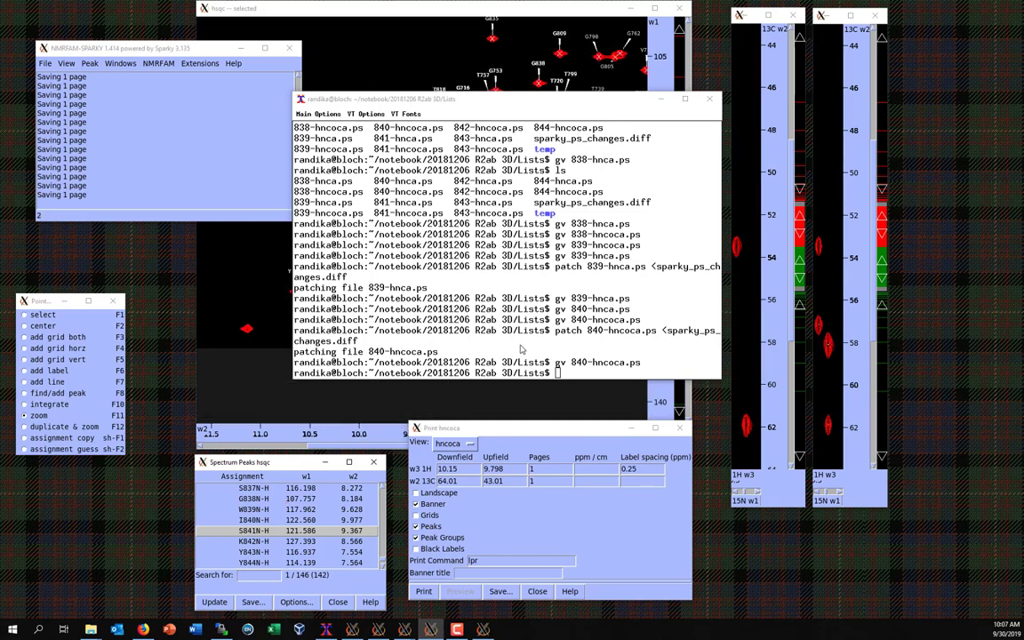
pyautogui.click(639, 366)
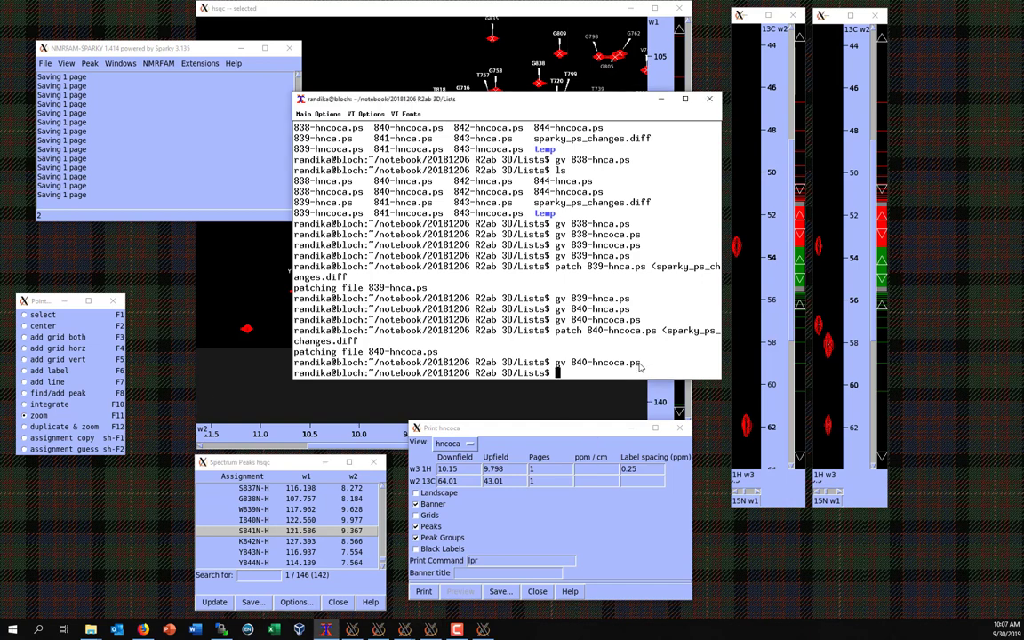
pyautogui.press('Up')
pyautogui.press('Return')
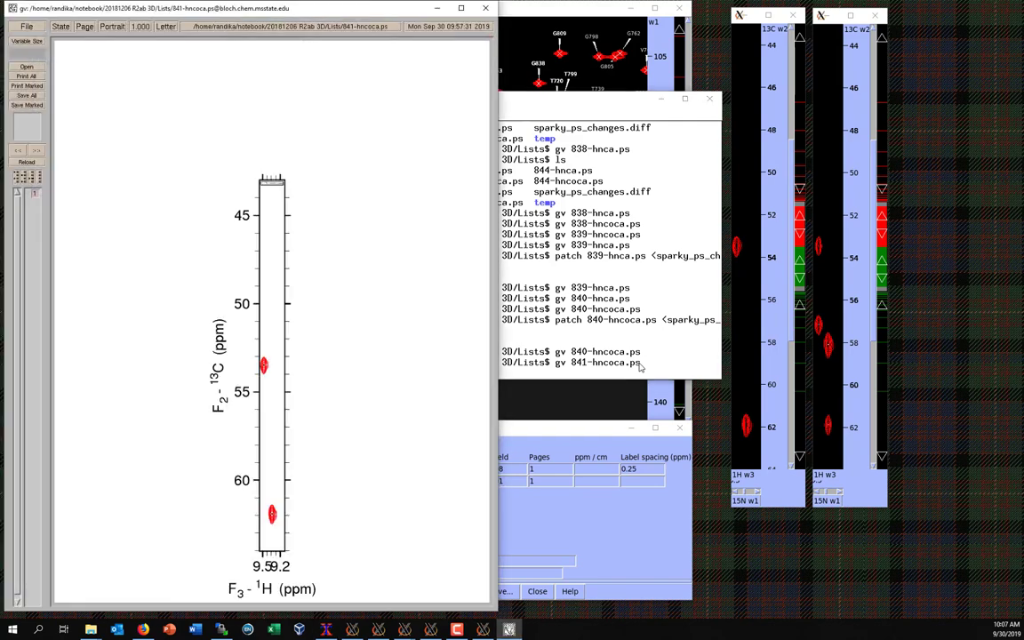
pyautogui.click(485, 8)
pyautogui.press('Up')
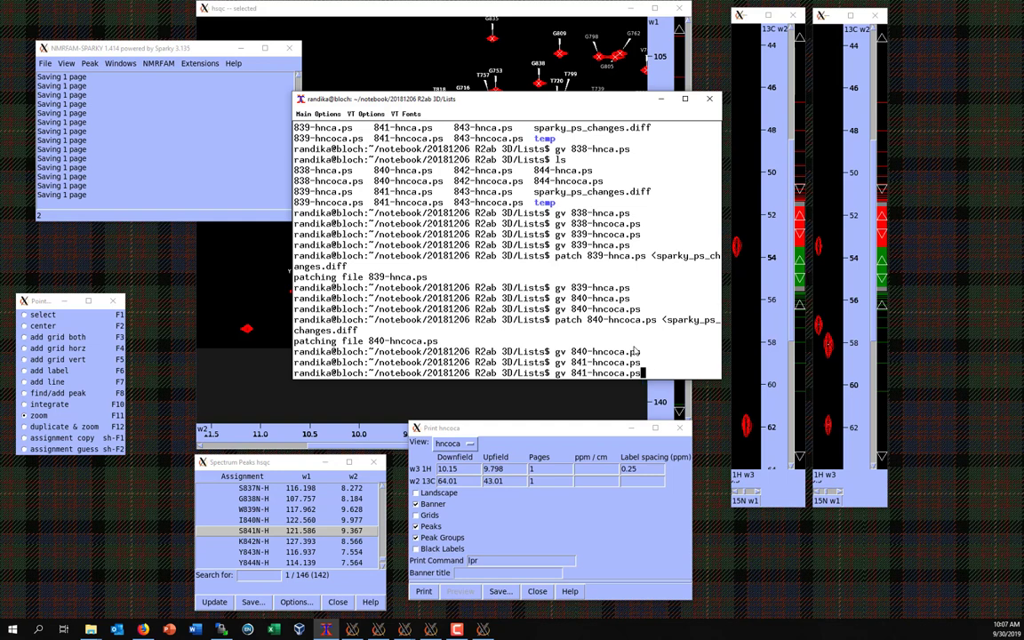
pyautogui.press('Left')
pyautogui.press('Left')
pyautogui.press('Left')
pyautogui.press('Left')
pyautogui.press('Left')
pyautogui.press('Left')
pyautogui.press('Left')
pyautogui.press('Left')
pyautogui.press('Left')
pyautogui.press('Left')
pyautogui.press('Right')
pyautogui.press('Right')
pyautogui.press('Right')
pyautogui.press('Delete')
pyautogui.press('Delete')
pyautogui.press('Return')
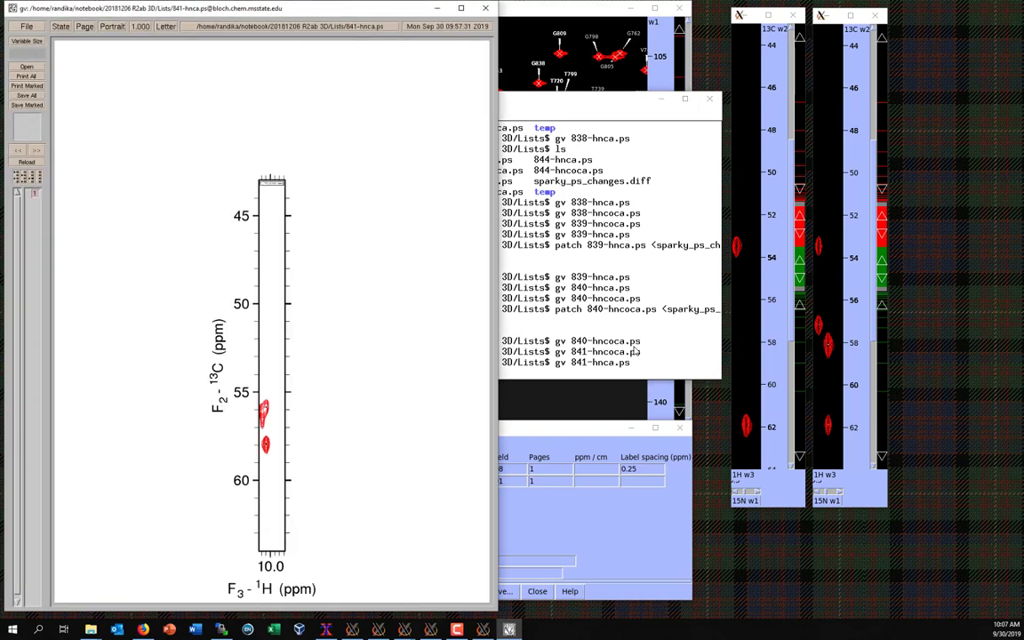
pyautogui.click(485, 8)
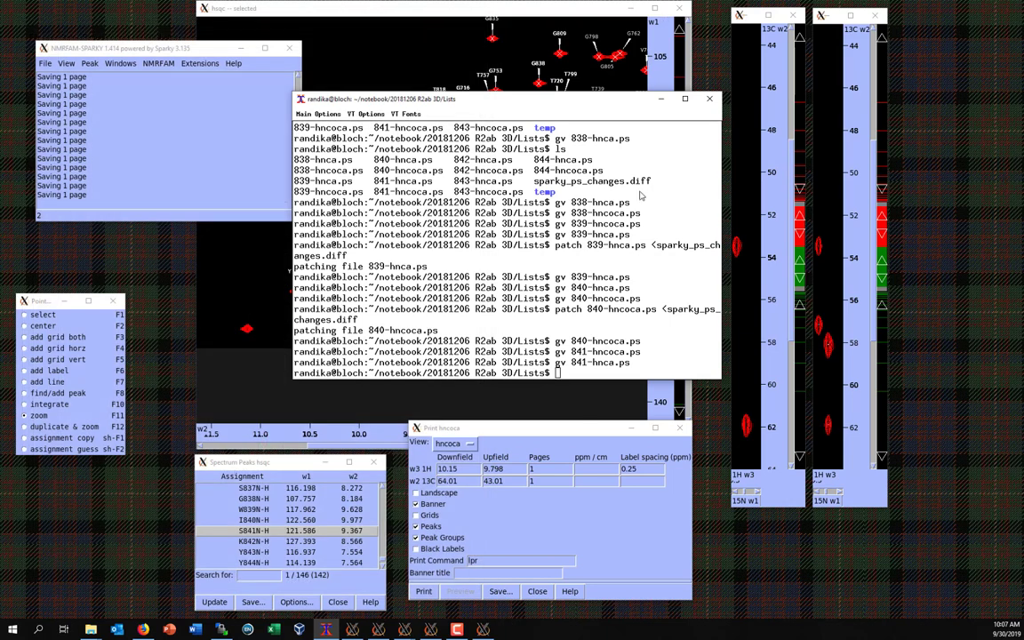
# Step: Close the hncoca print settings and open the print settings for the hnca strip
pyautogui.click(680, 428)
pyautogui.click(680, 429)
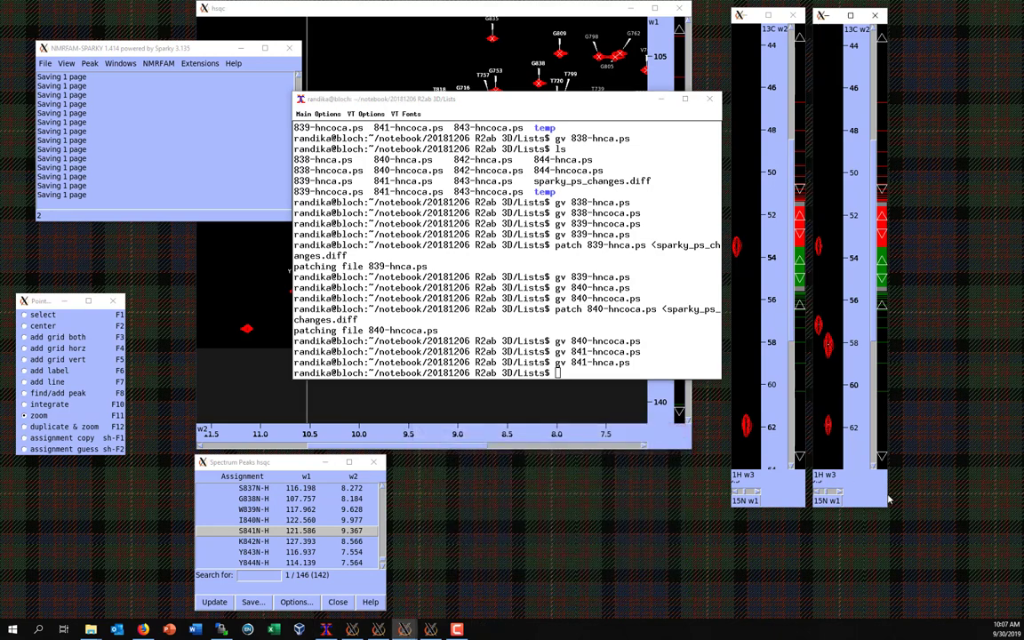
pyautogui.press('p')
pyautogui.press('t')
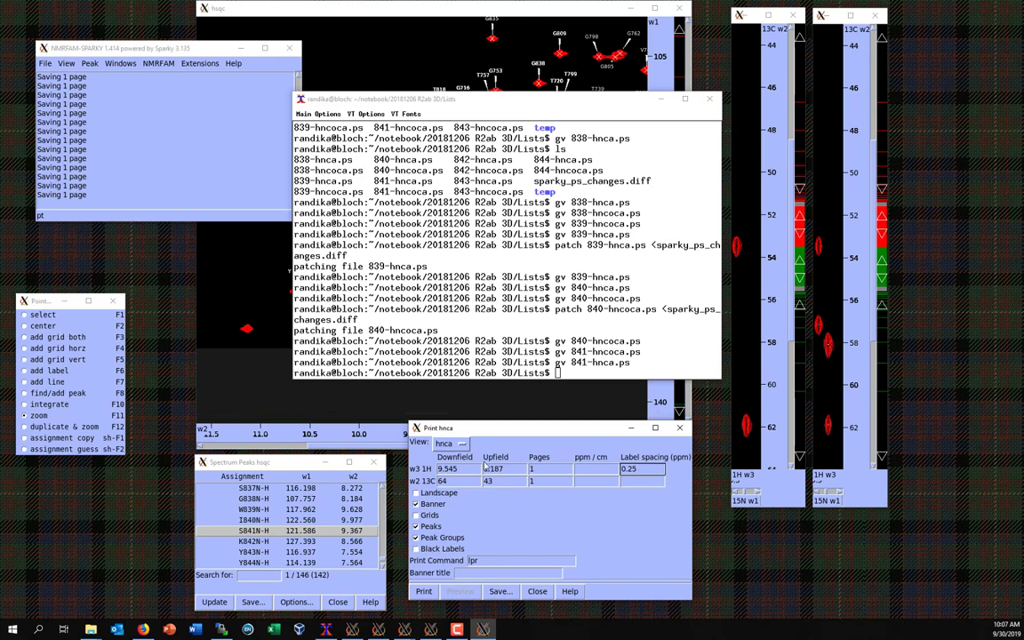
# Step: Save the hnca strip as PostScript file 841-hnca.ps, overwriting the existing file
pyautogui.click(500, 591)
pyautogui.click(487, 559)
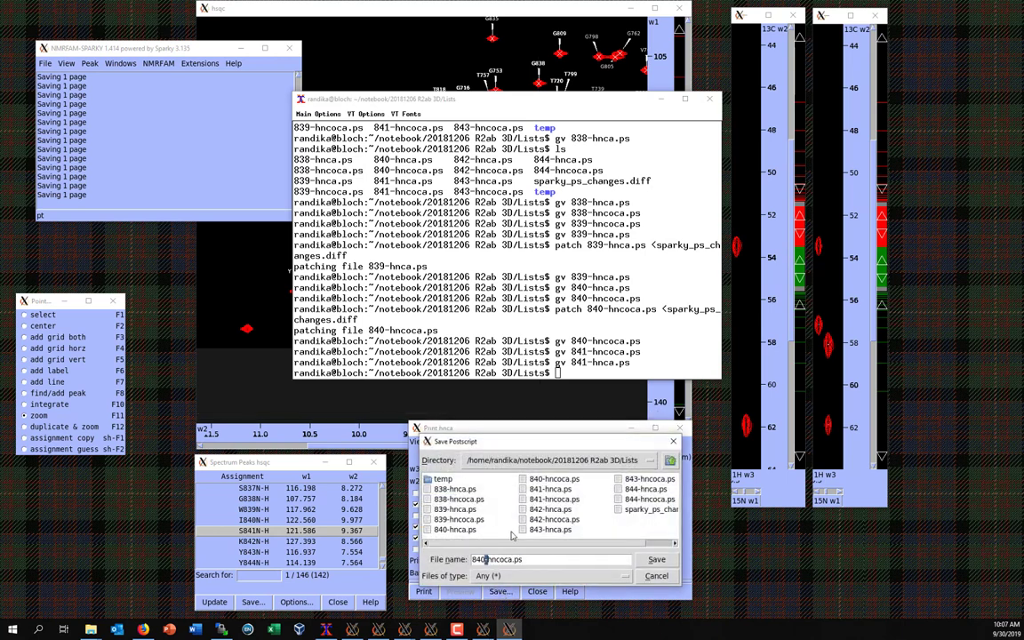
pyautogui.press('BackSpace')
pyautogui.write('41')
pyautogui.press('Delete')
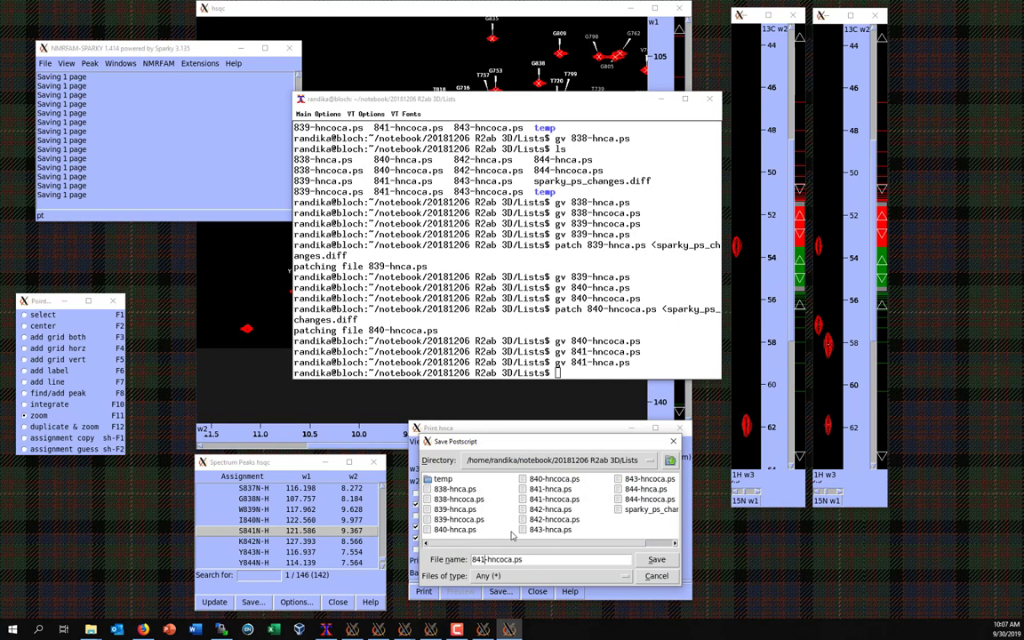
pyautogui.click(656, 561)
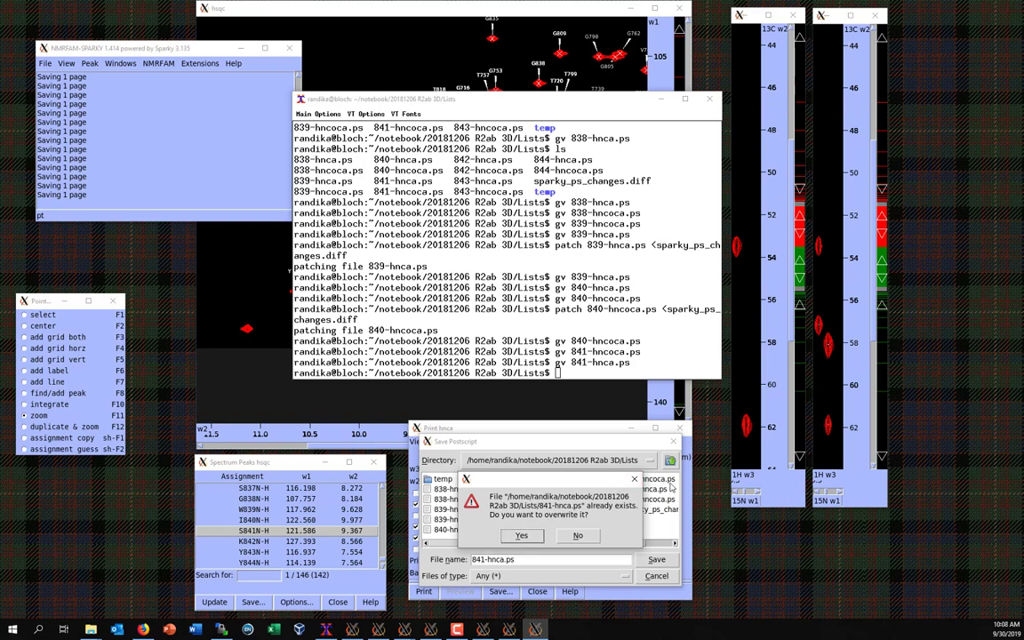
pyautogui.press('Return')
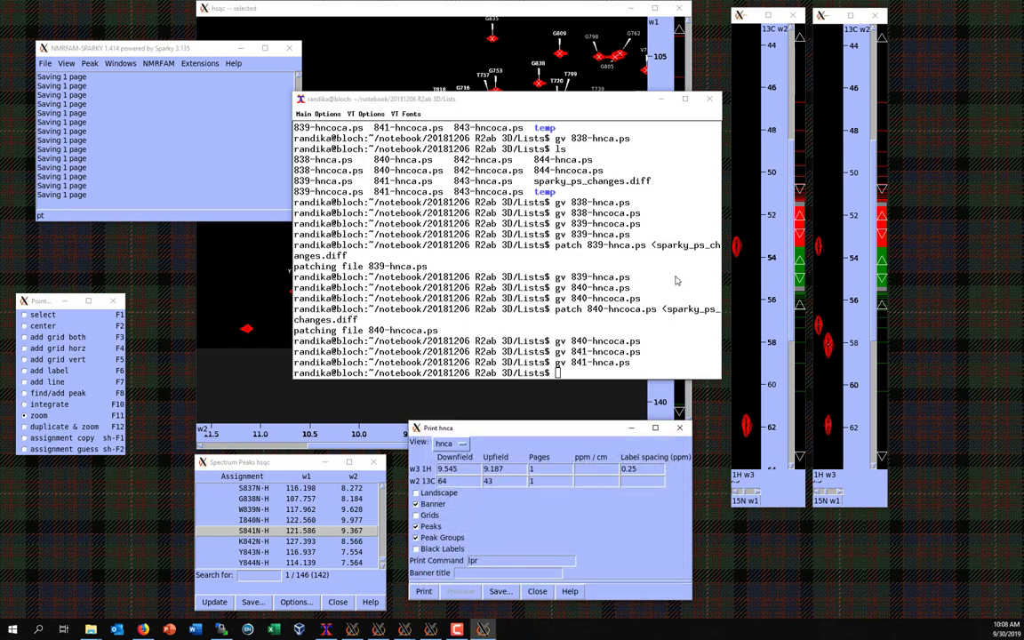
# Step: Patch 841-hnca.ps with sparky_ps_changes.diff, then preview it in gv and close it
pyautogui.click(675, 280)
pyautogui.press('Up')
pyautogui.press('Up')
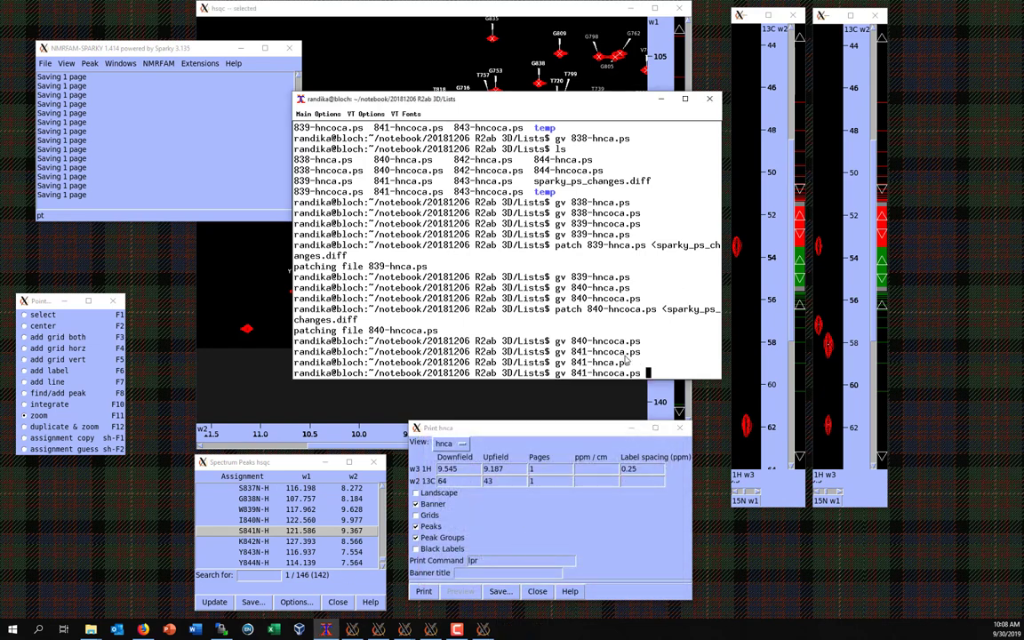
pyautogui.press('Up')
pyautogui.press('Left')
pyautogui.press('Left')
pyautogui.press('Left')
pyautogui.press('Left')
pyautogui.press('Left')
pyautogui.press('Left')
pyautogui.press('Left')
pyautogui.press('Left')
pyautogui.press('Left')
pyautogui.press('Left')
pyautogui.press('Left')
pyautogui.press('Left')
pyautogui.press('Left')
pyautogui.press('Left')
pyautogui.press('Left')
pyautogui.press('Left')
pyautogui.press('Left')
pyautogui.press('Left')
pyautogui.press('Left')
pyautogui.press('Left')
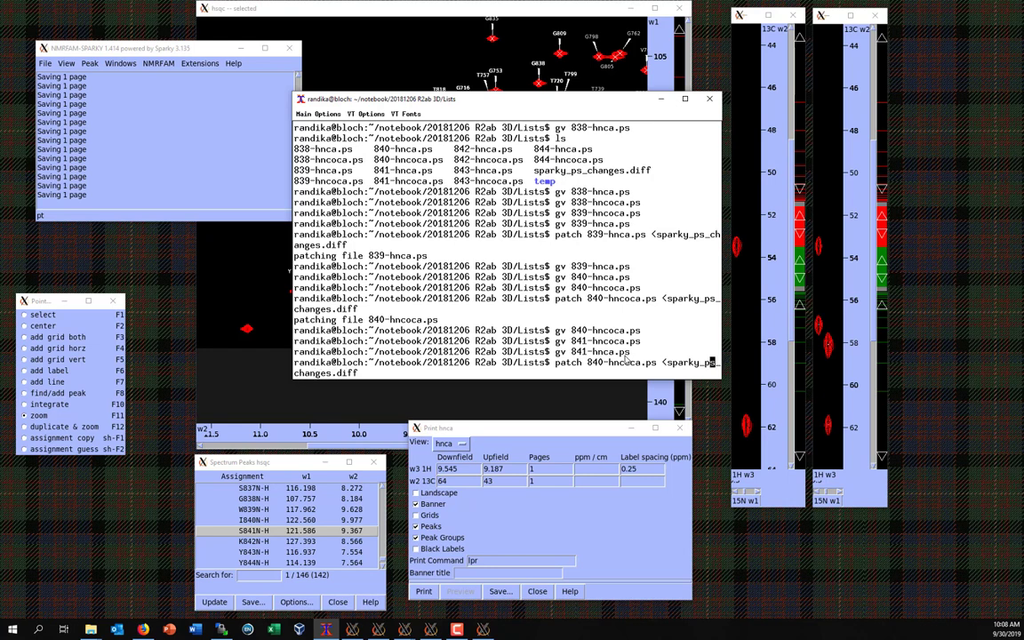
pyautogui.press('Left')
pyautogui.press('Left')
pyautogui.press('Left')
pyautogui.press('Left')
pyautogui.press('Left')
pyautogui.press('Left')
pyautogui.press('Left')
pyautogui.press('Left')
pyautogui.press('Left')
pyautogui.press('BackSpace')
pyautogui.write('1')
pyautogui.press('Right')
pyautogui.press('Right')
pyautogui.press('Right')
pyautogui.press('Right')
pyautogui.press('Right')
pyautogui.press('BackSpace')
pyautogui.press('BackSpace')
pyautogui.press('Return')
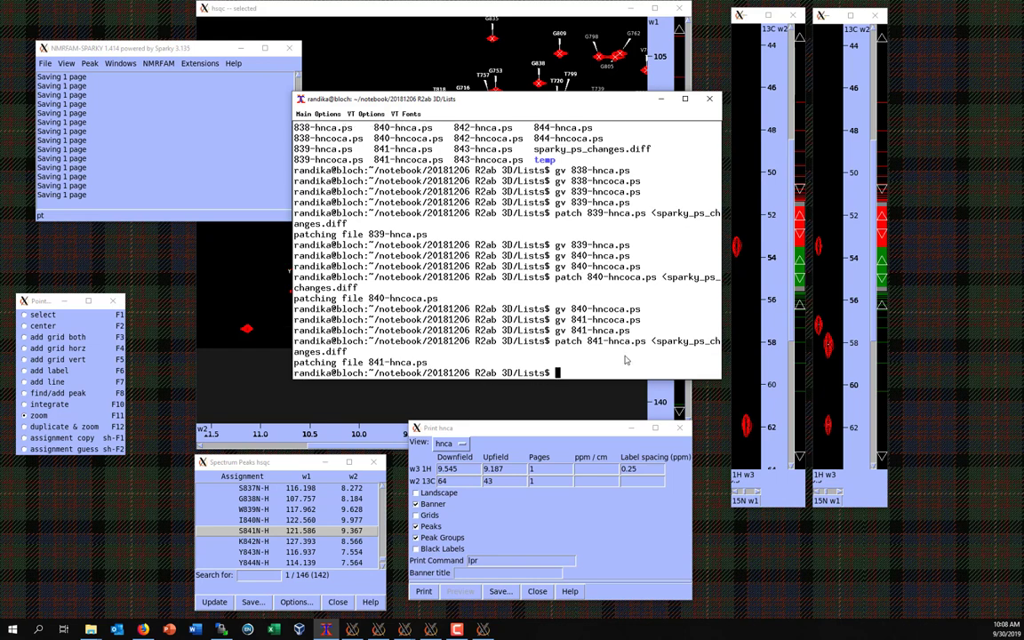
pyautogui.write('gv 841-hnca.ps')
pyautogui.press('Return')
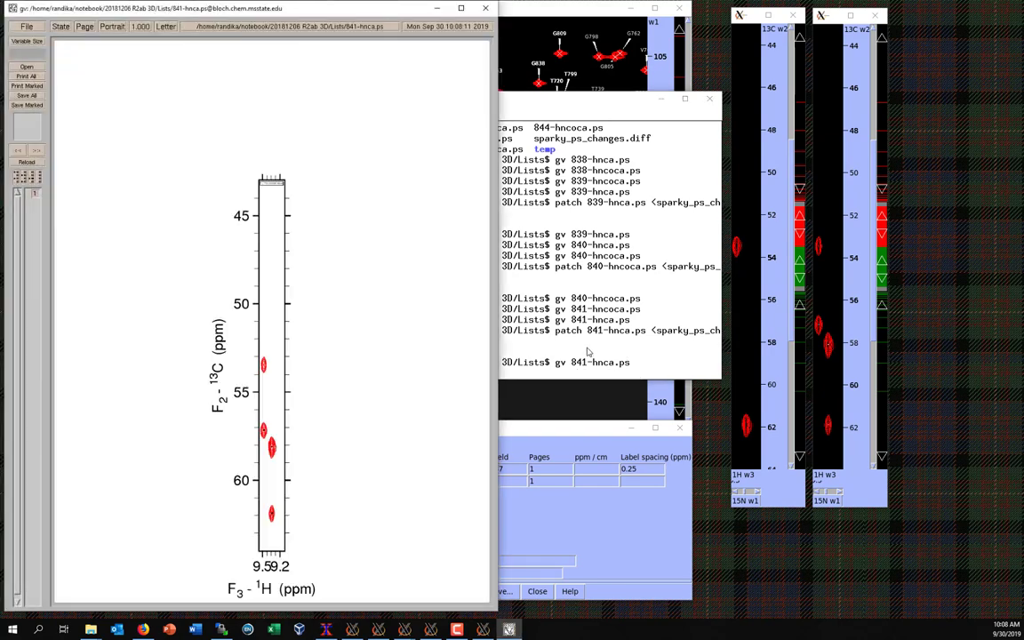
pyautogui.press('q')
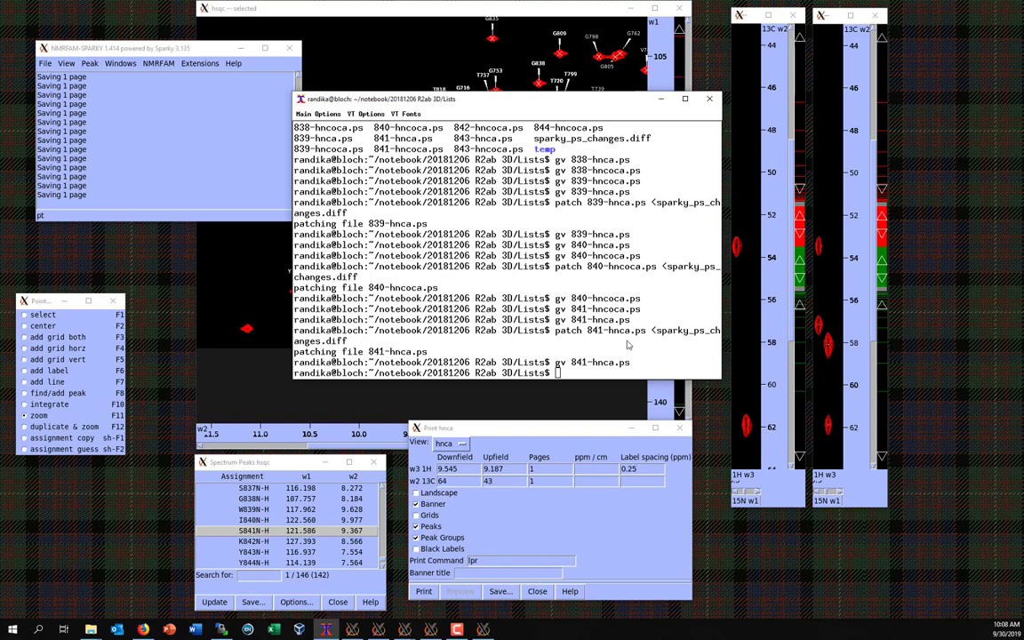
# Step: List the folder's files and centre the strips on peak K842N-H
pyautogui.write('ls')
pyautogui.press('Return')
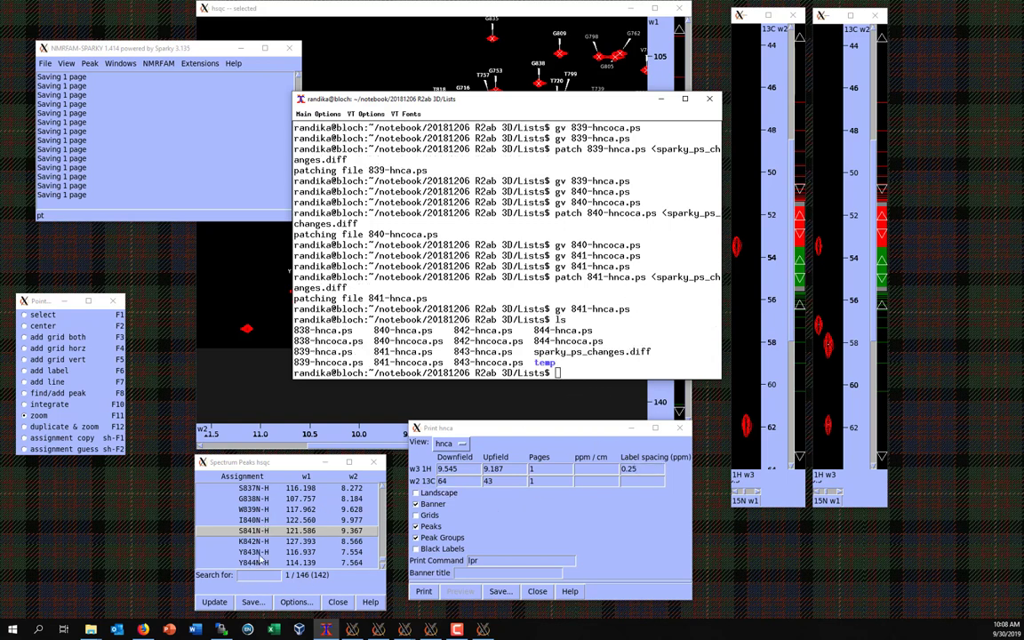
pyautogui.click(254, 540)
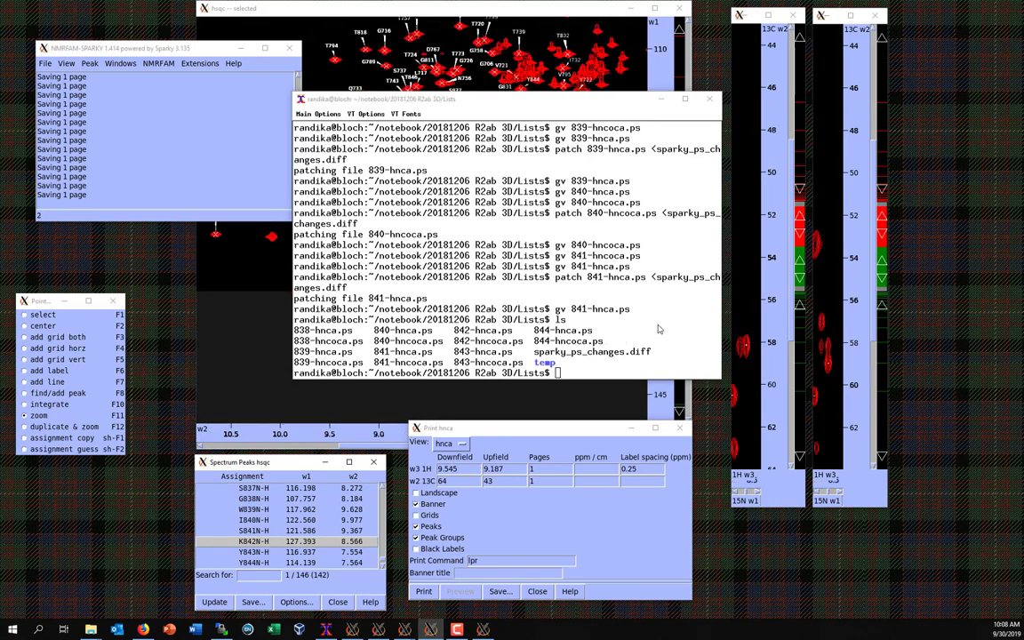
# Step: Preview the existing 842-hnca.ps and 842-hncoca.ps plots in gv, closing each
pyautogui.click(659, 331)
pyautogui.press('Up')
pyautogui.press('Up')
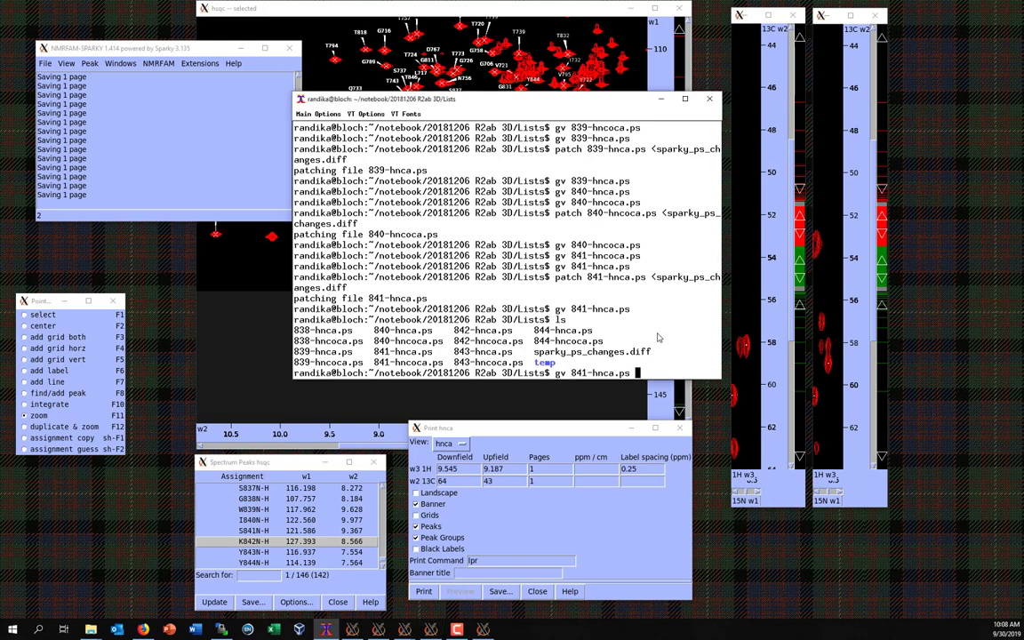
pyautogui.press('Left')
pyautogui.press('Left')
pyautogui.press('Left')
pyautogui.press('Left')
pyautogui.press('Left')
pyautogui.press('Left')
pyautogui.press('Left')
pyautogui.press('Left')
pyautogui.press('BackSpace')
pyautogui.write('2')
pyautogui.press('Return')
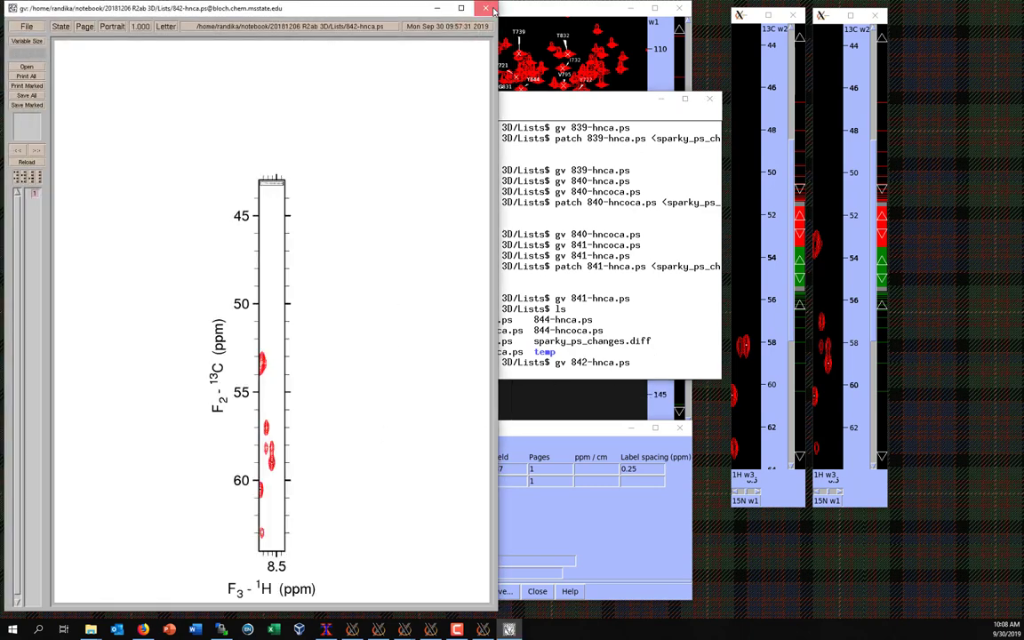
pyautogui.click(487, 7)
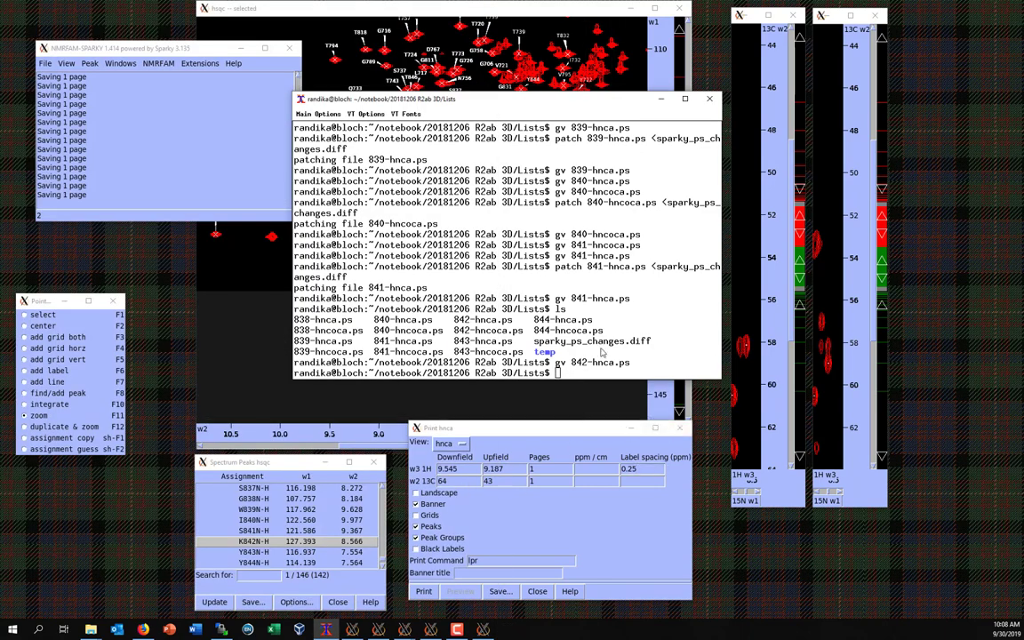
pyautogui.press('Up')
pyautogui.press('Left')
pyautogui.press('Left')
pyautogui.press('Left')
pyautogui.press('Left')
pyautogui.write('co')
pyautogui.press('Return')
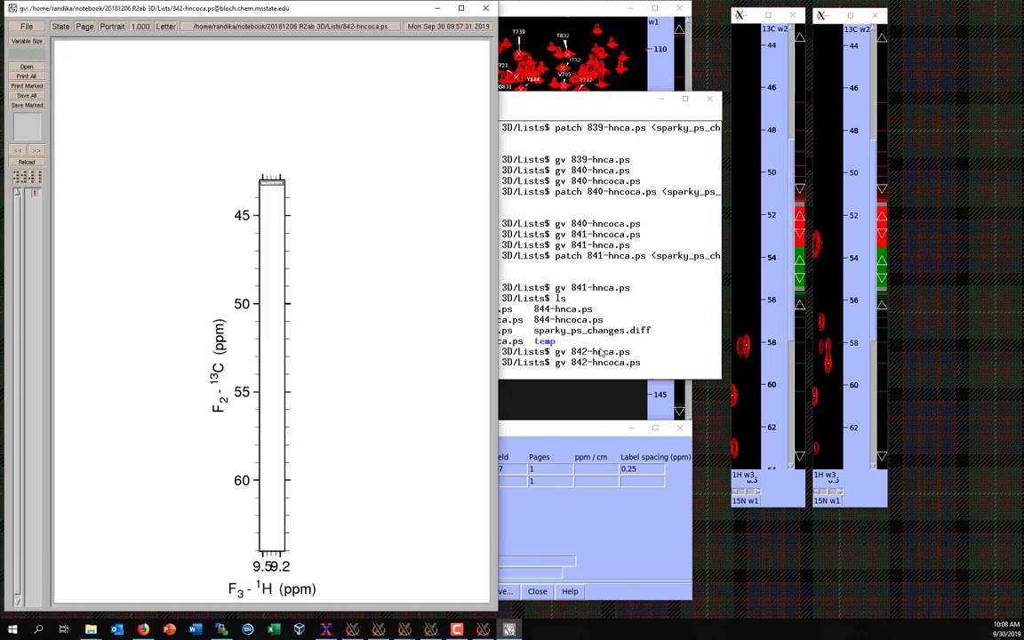
pyautogui.press('q')
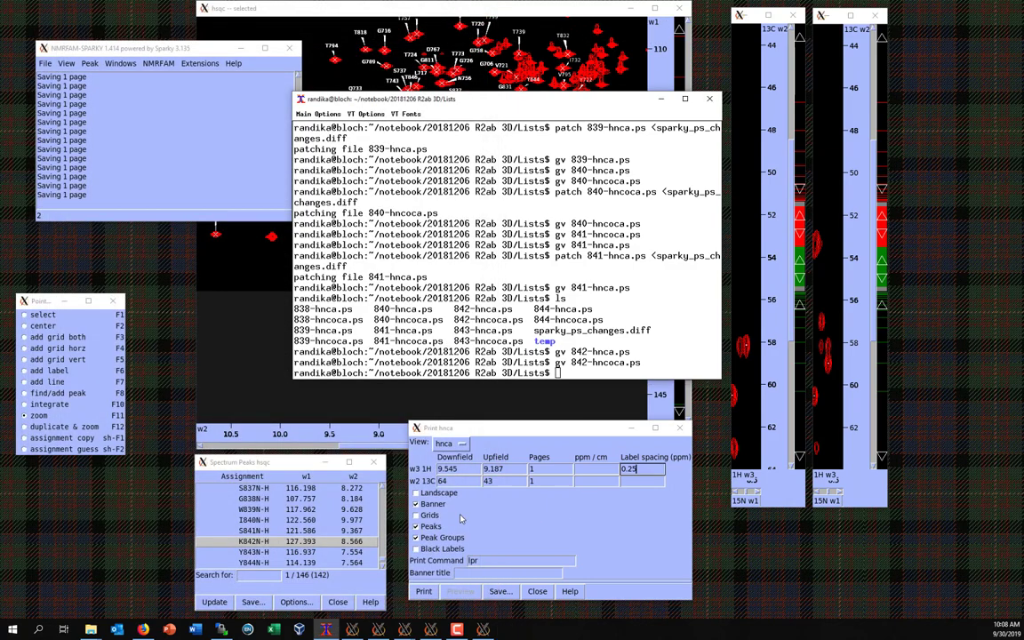
# Step: Close the hnca print settings and open print settings for the hncoca strip with pt
pyautogui.click(680, 427)
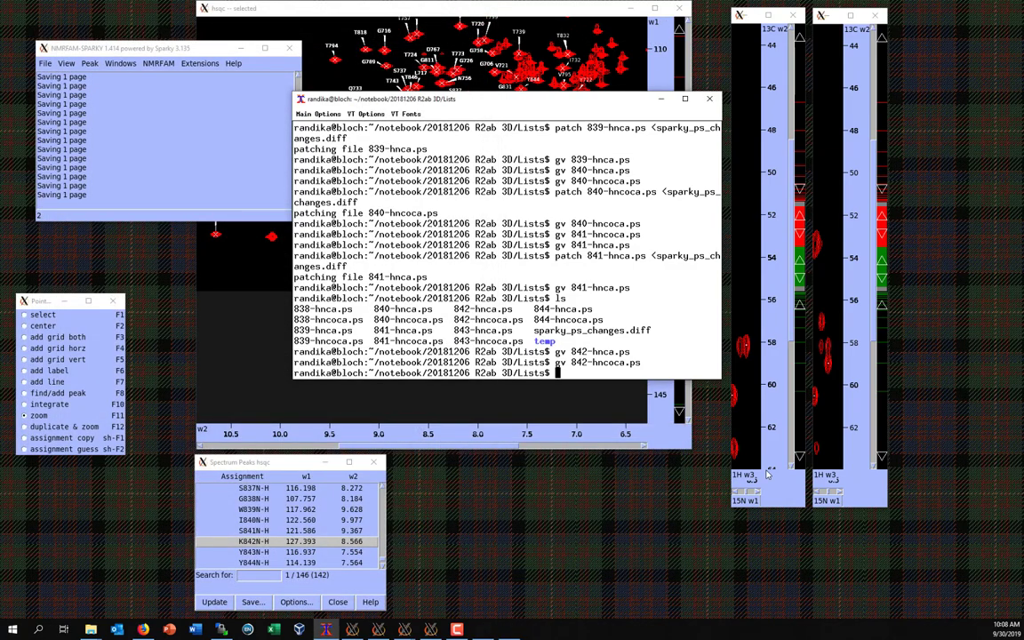
pyautogui.click(783, 498)
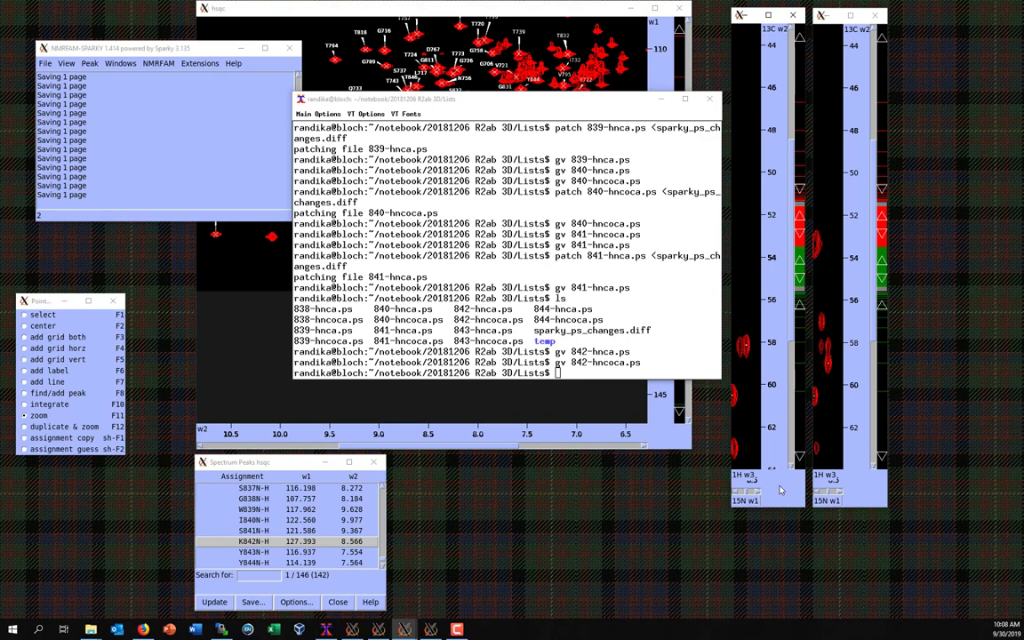
pyautogui.press('p')
pyautogui.press('t')
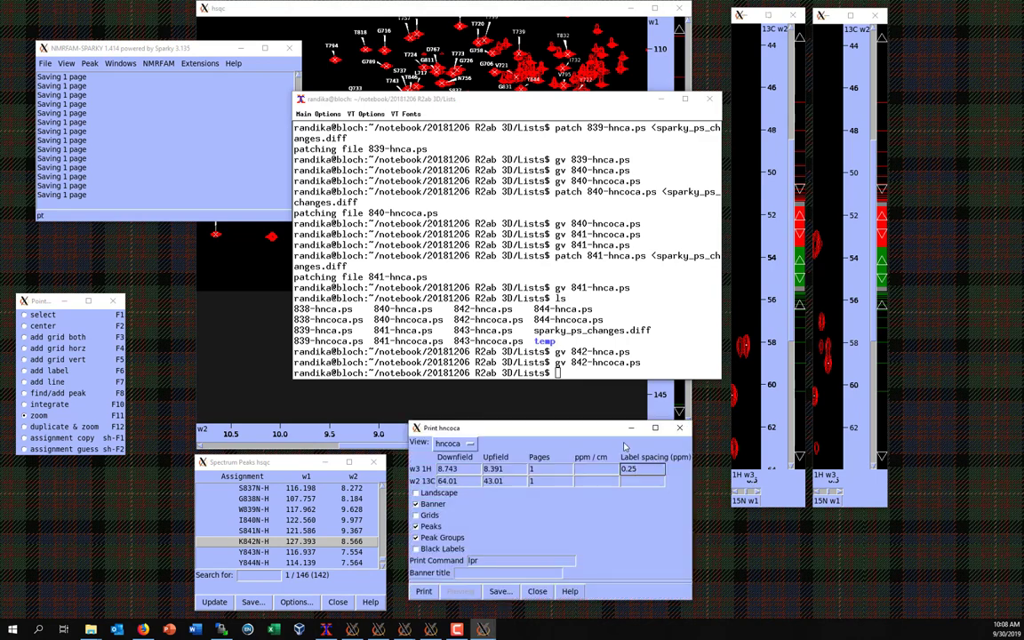
# Step: Save the hncoca strip as 842-hncoca.ps, overwriting the existing file
pyautogui.click(508, 593)
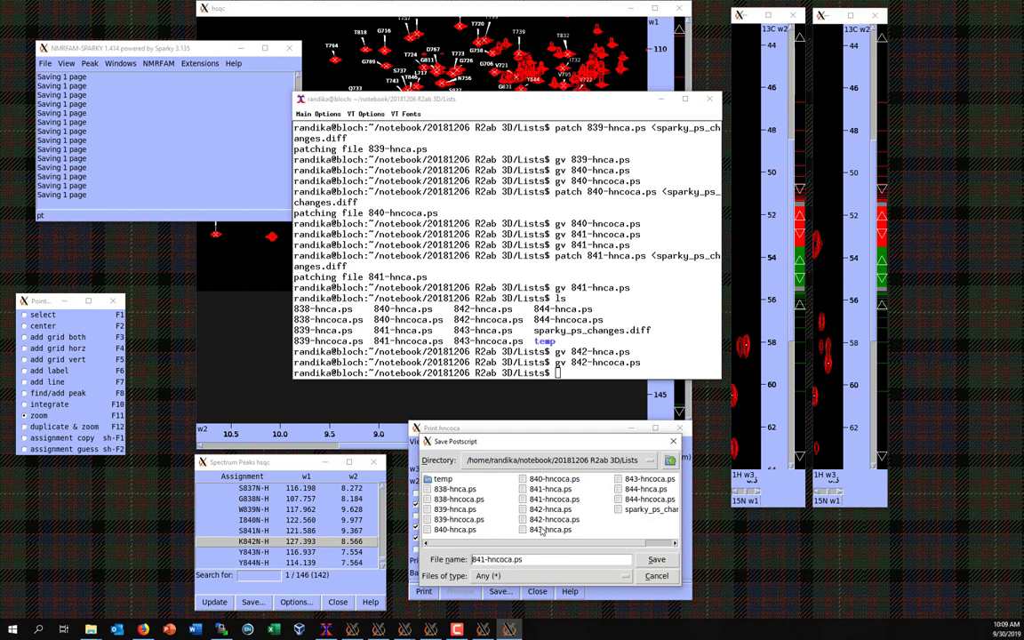
pyautogui.press('BackSpace')
pyautogui.write('2')
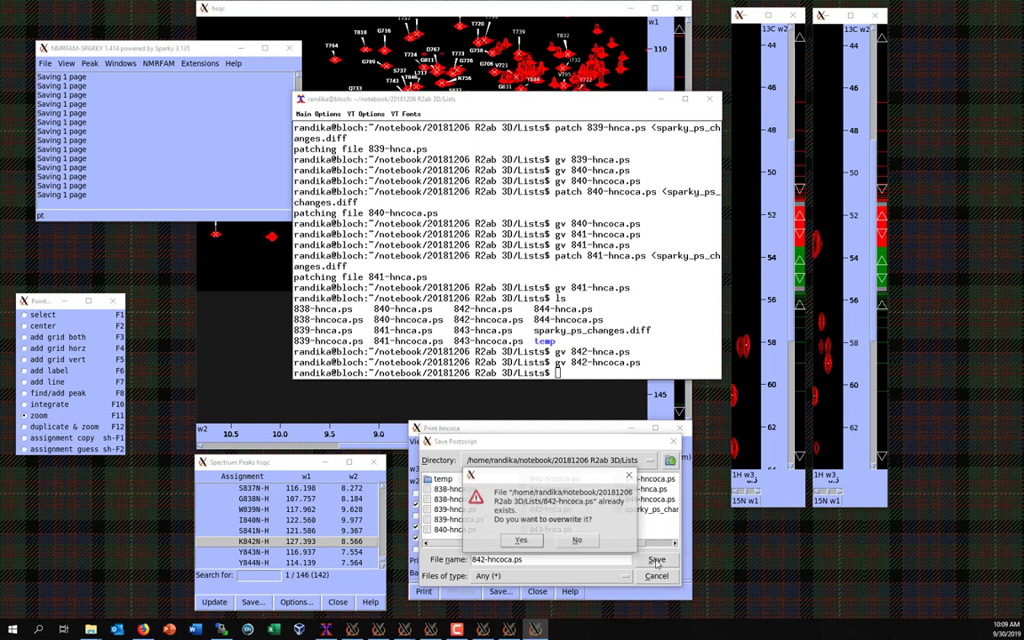
pyautogui.press('Return')
pyautogui.click(521, 541)
# Step: Patch 842-hncoca.ps with sparky_ps_changes.diff in the terminal
pyautogui.click(635, 347)
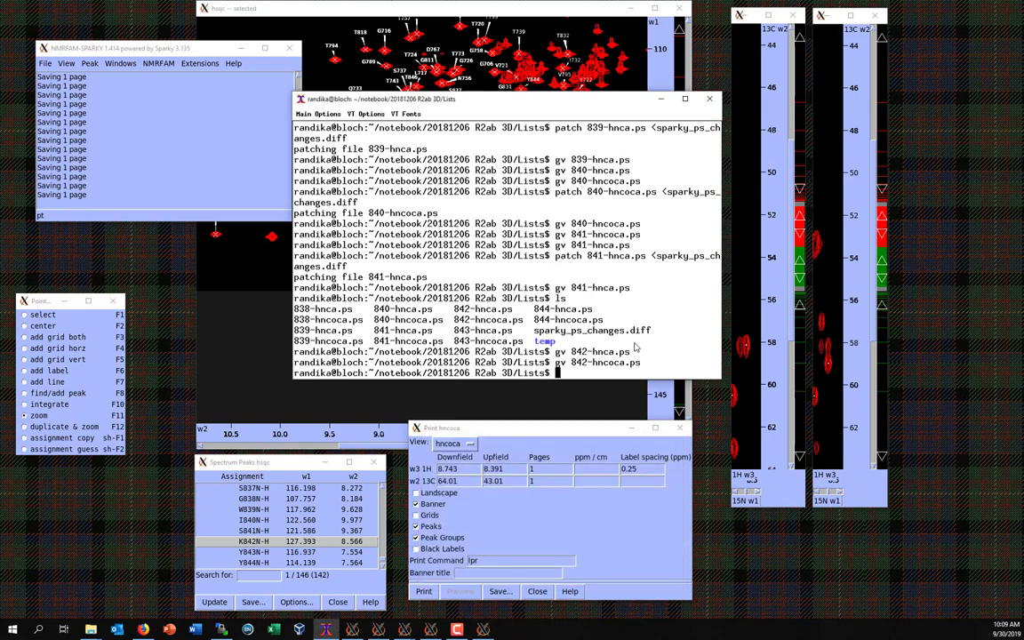
pyautogui.write('patch 842-hnco')
pyautogui.press('Tab')
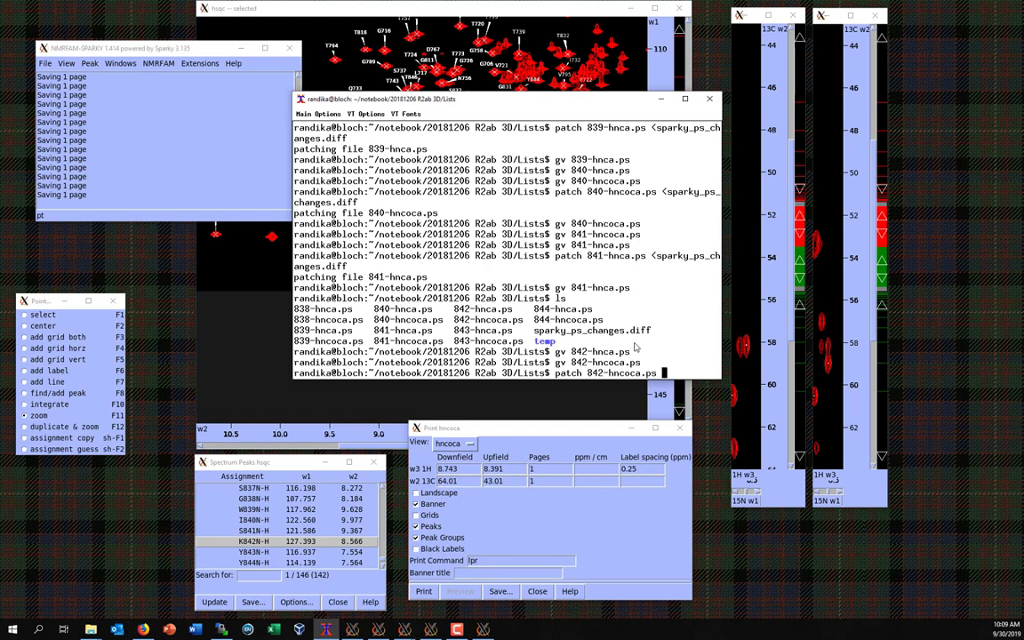
pyautogui.write('<s')
pyautogui.press('Tab')
pyautogui.press('Return')
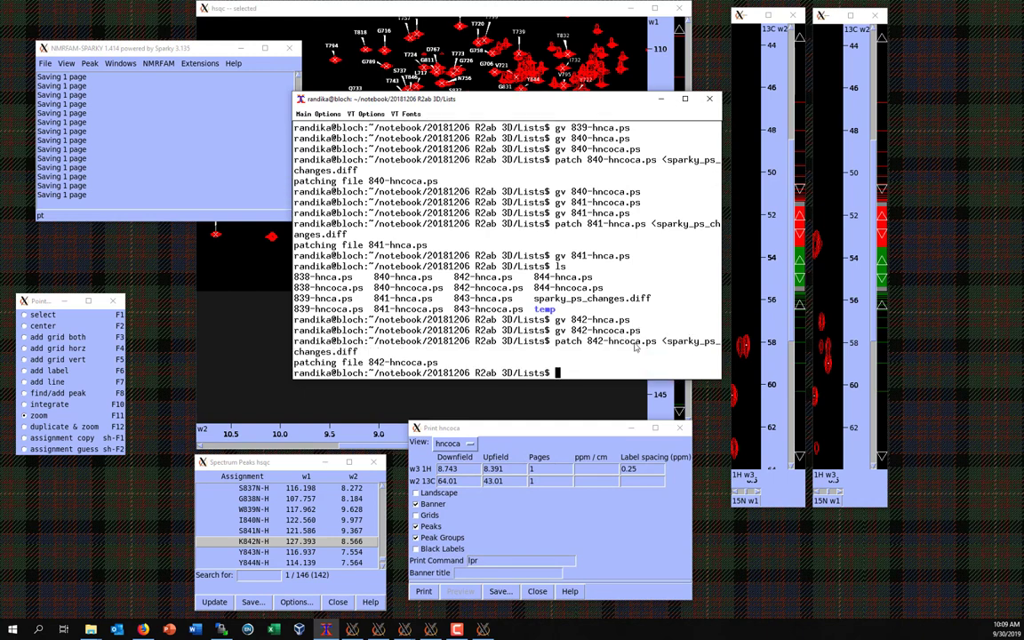
# Step: Preview the patched 842-hncoca.ps in gv and close it
pyautogui.write('gv 842-hnc')
pyautogui.press('Tab')
pyautogui.press('Return')
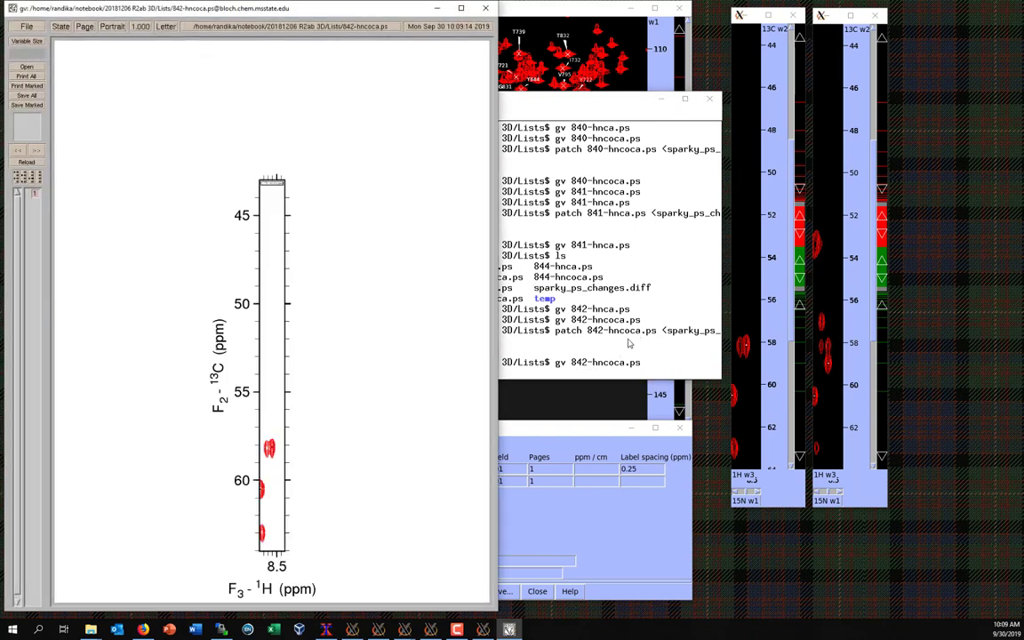
pyautogui.click(485, 8)
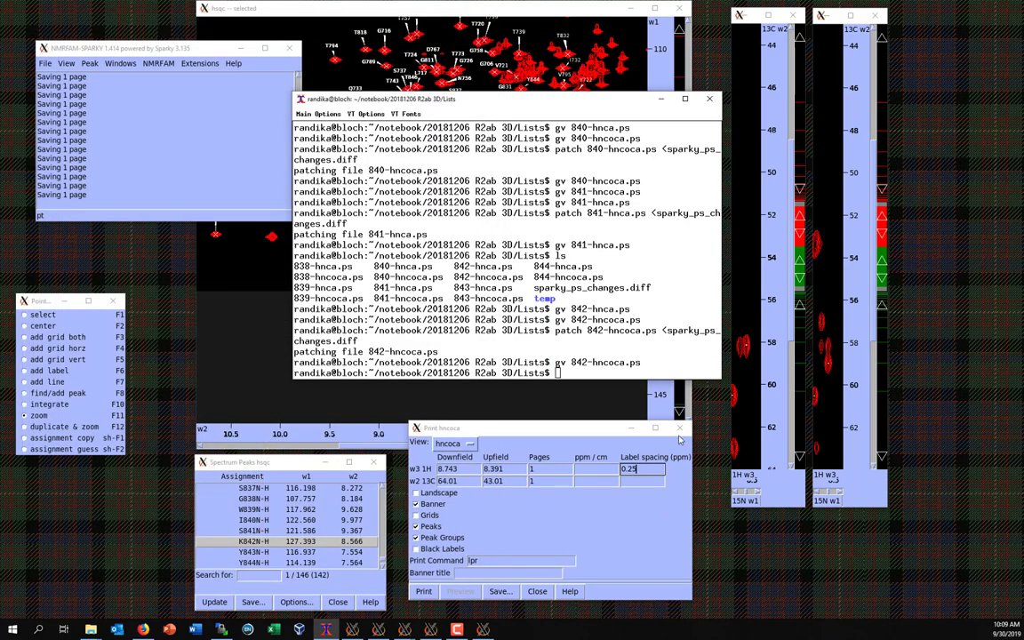
# Step: Centre the strips on Y843N-H and preview the existing 843-hncoca.ps in gv
pyautogui.doubleClick(280, 554)
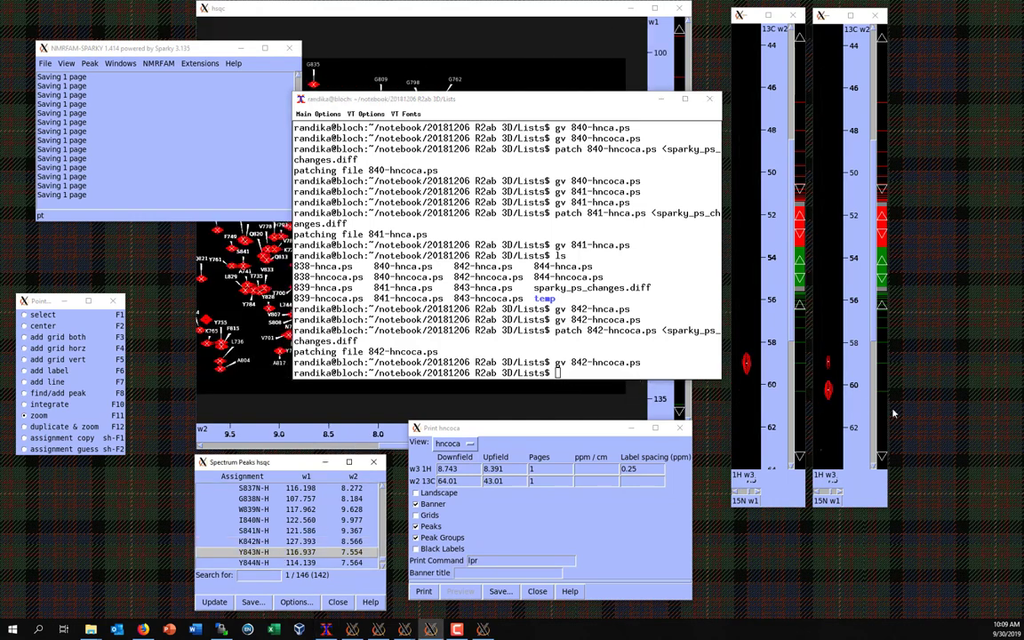
pyautogui.click(602, 353)
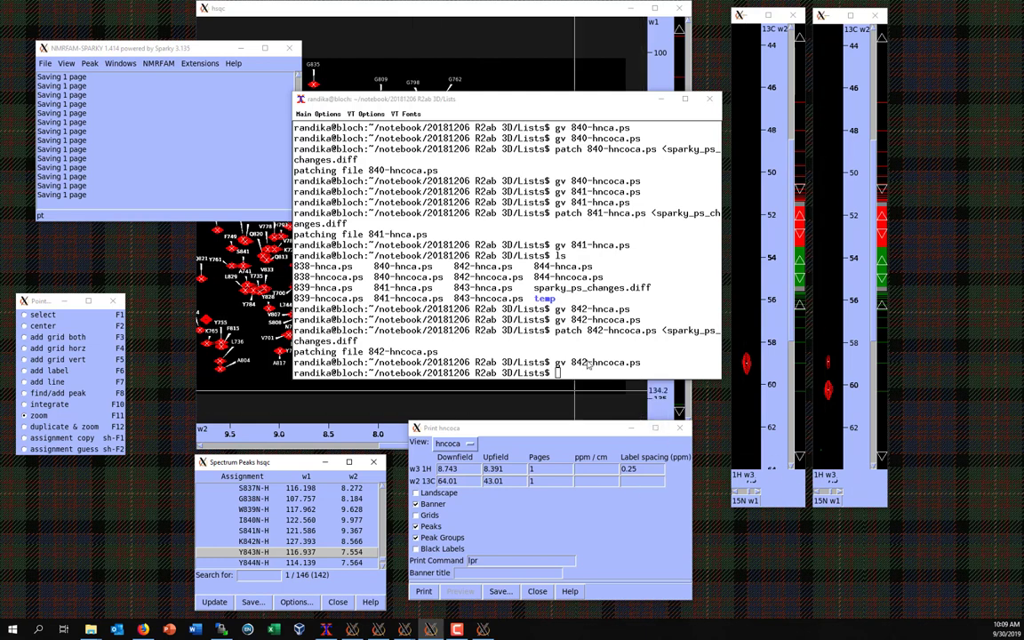
pyautogui.write('gv 8')
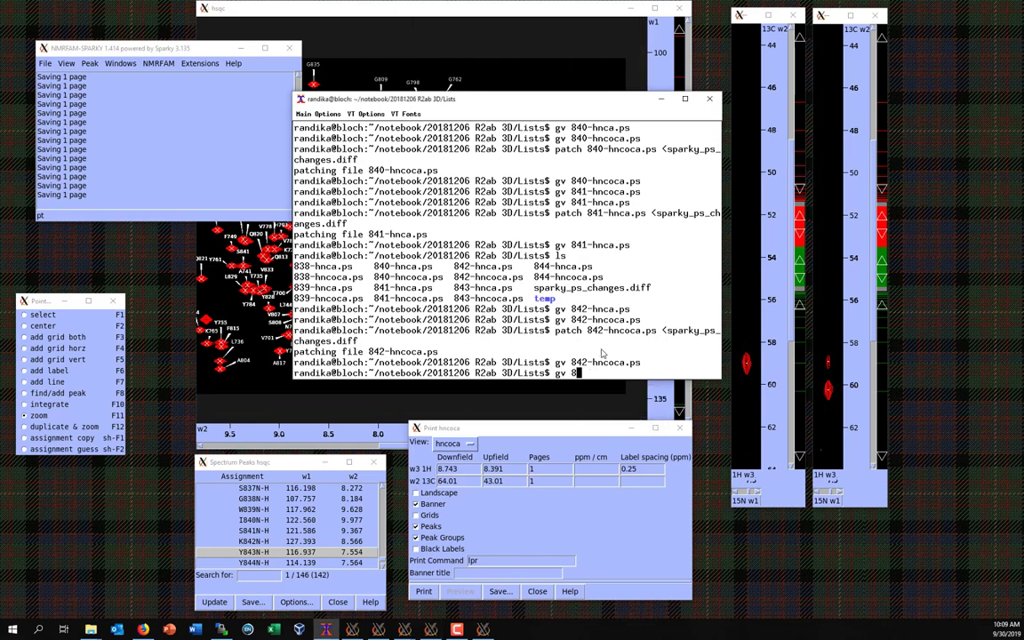
pyautogui.write('43-hnco')
pyautogui.press('Tab')
pyautogui.press('Return')
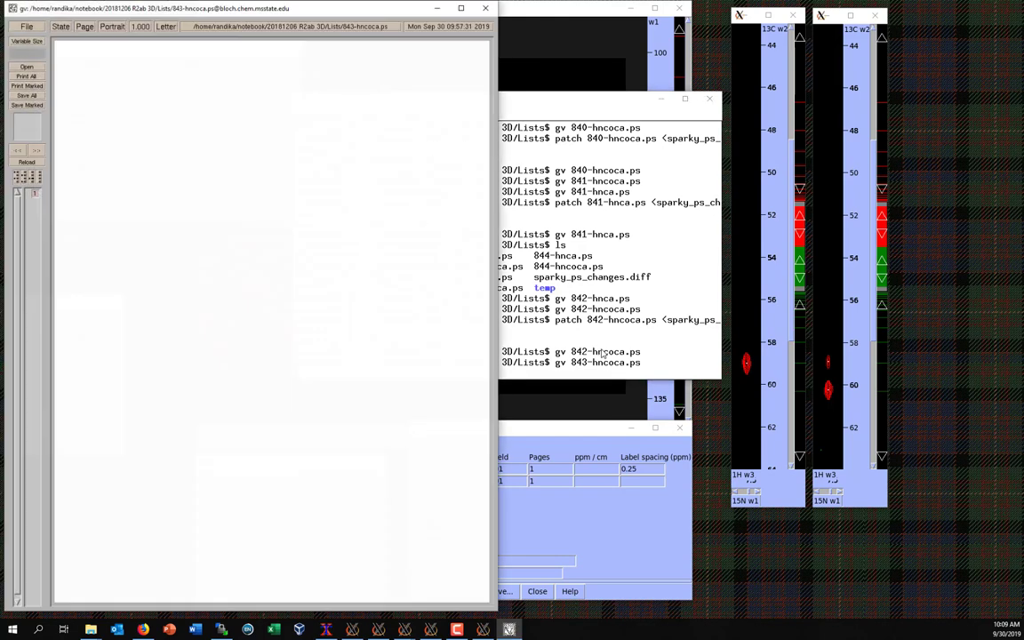
pyautogui.click(485, 8)
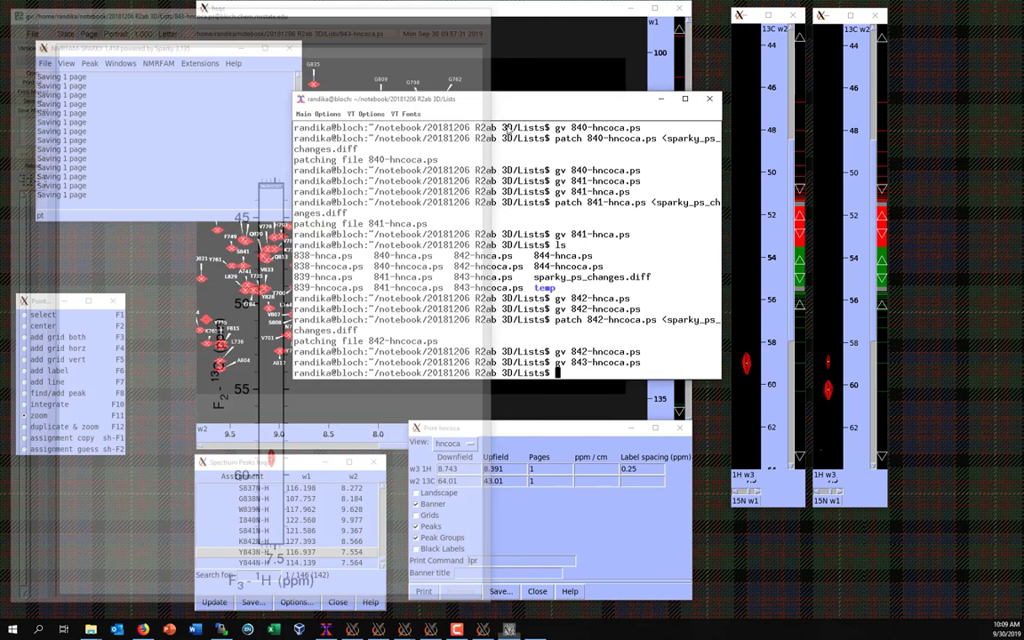
# Step: Preview 843-hnca.ps in gv, then close it and the HNCOCA print settings
pyautogui.press('Up')
pyautogui.press('Left')
pyautogui.press('Left')
pyautogui.press('Left')
pyautogui.press('Left')
pyautogui.press('Left')
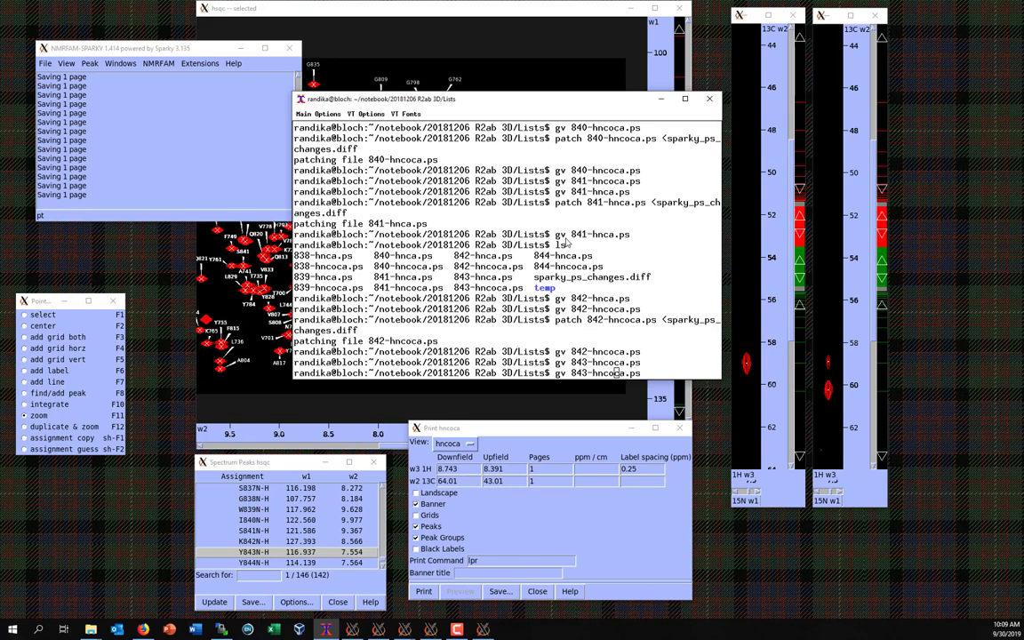
pyautogui.press('BackSpace')
pyautogui.press('BackSpace')
pyautogui.press('Return')
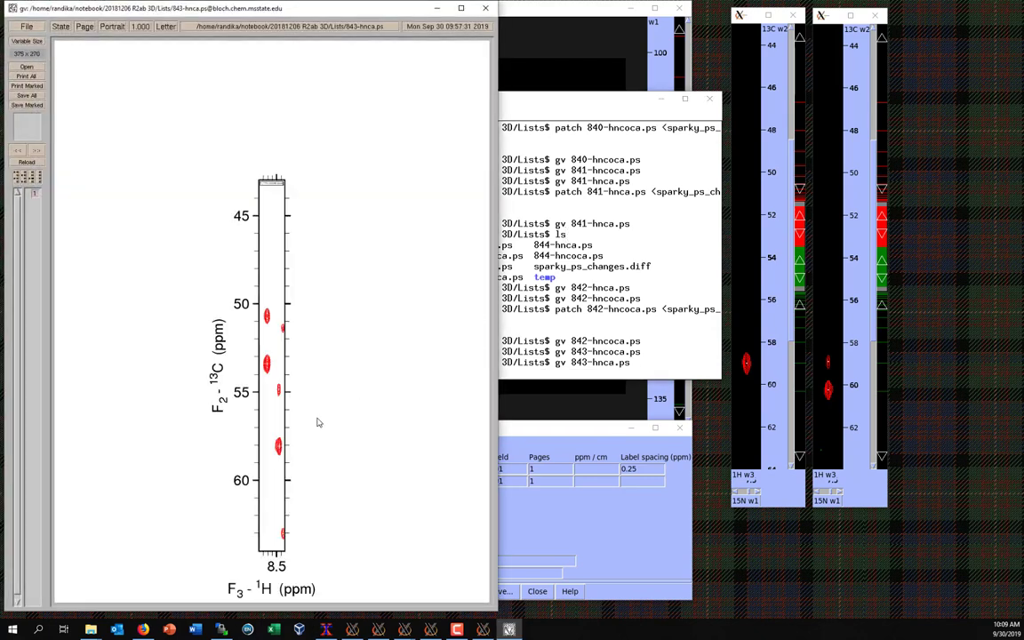
pyautogui.click(437, 8)
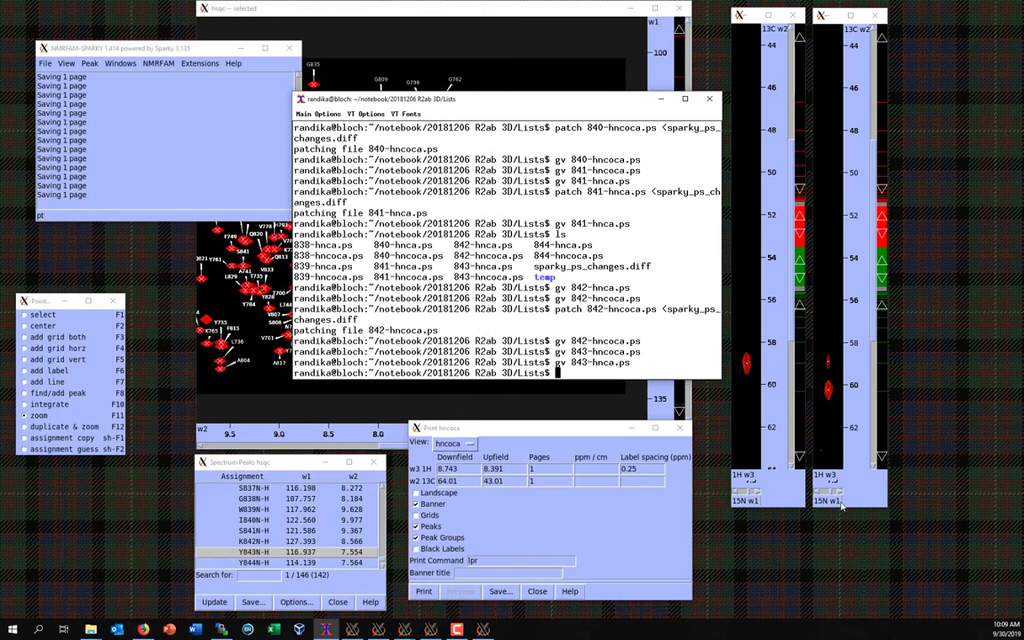
pyautogui.click(679, 427)
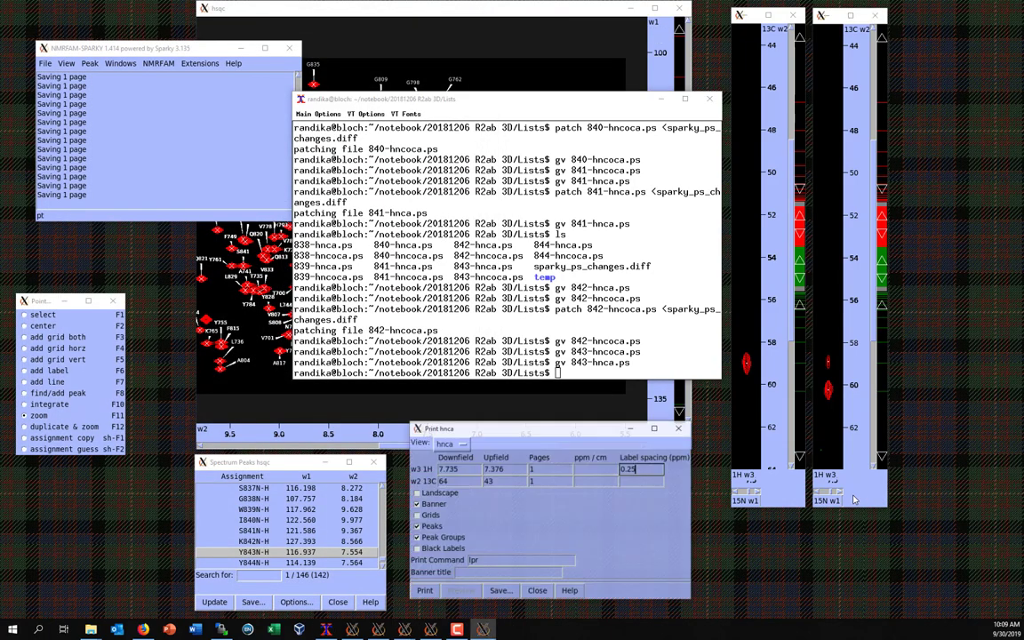
# Step: Save the HNCA strip as 843-hnca.ps, overwriting the existing file
pyautogui.press('p')
pyautogui.press('t')
pyautogui.click(499, 591)
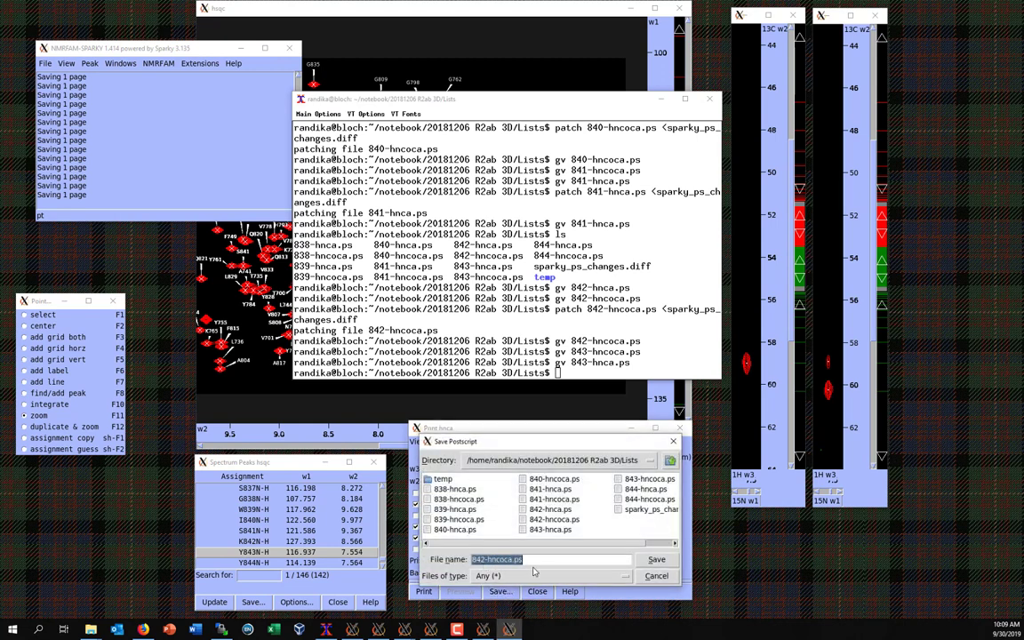
pyautogui.click(502, 559)
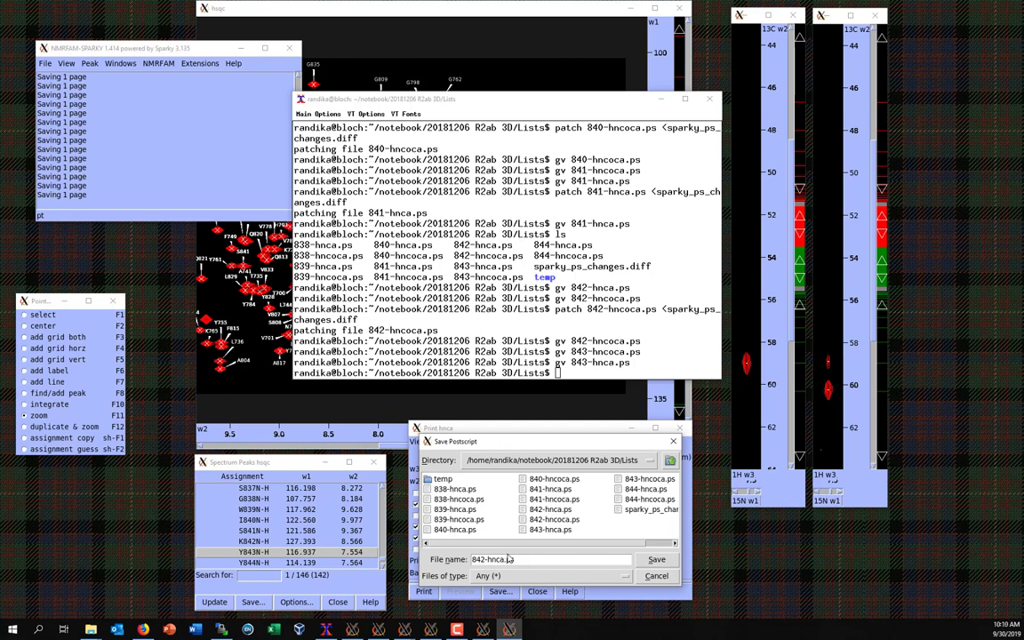
pyautogui.press('BackSpace')
pyautogui.write('3')
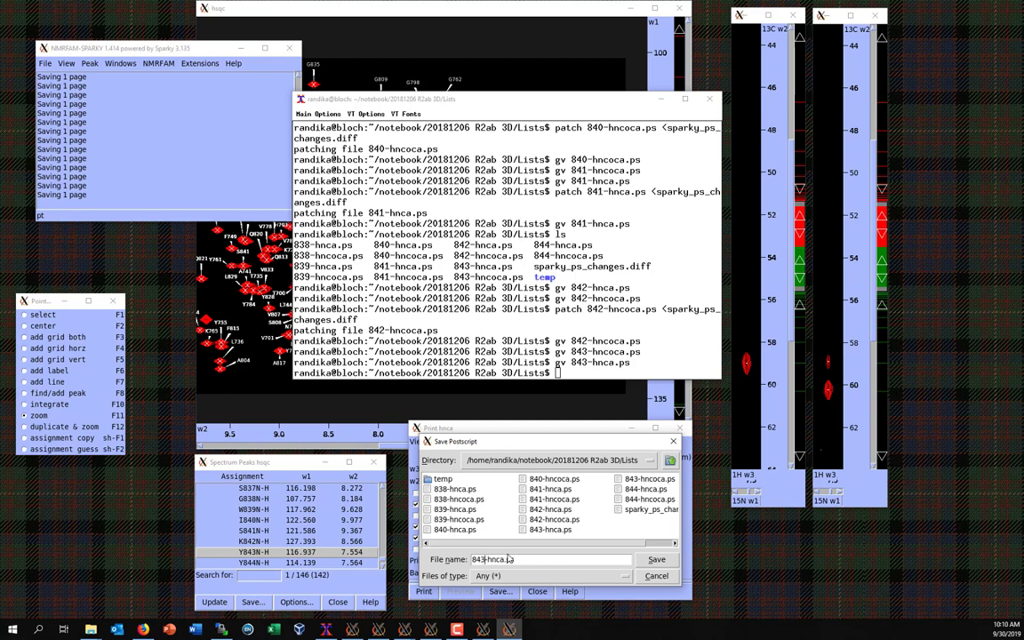
pyautogui.click(651, 561)
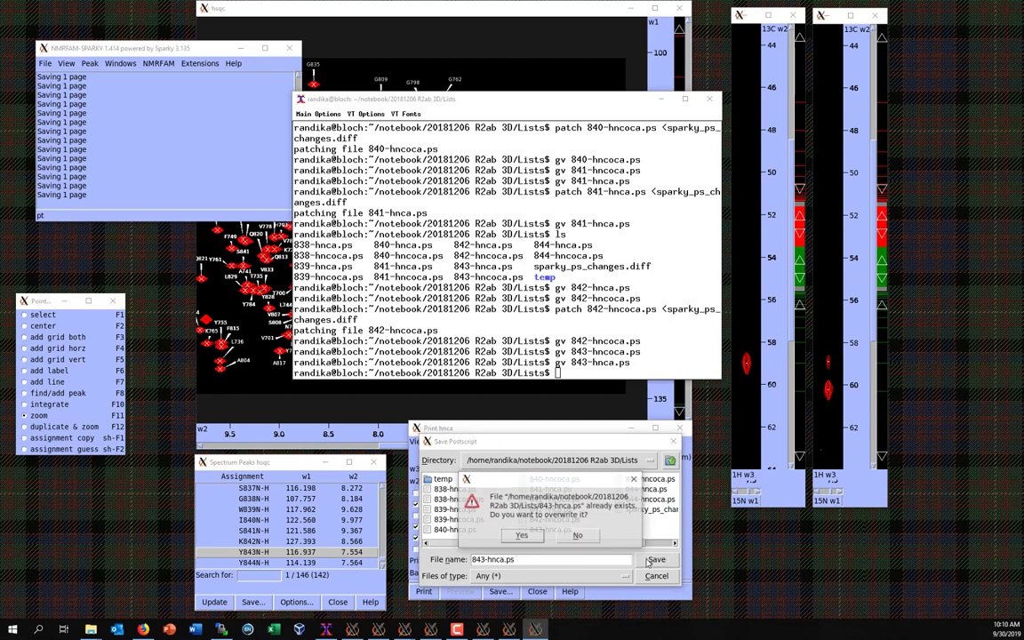
pyautogui.click(521, 536)
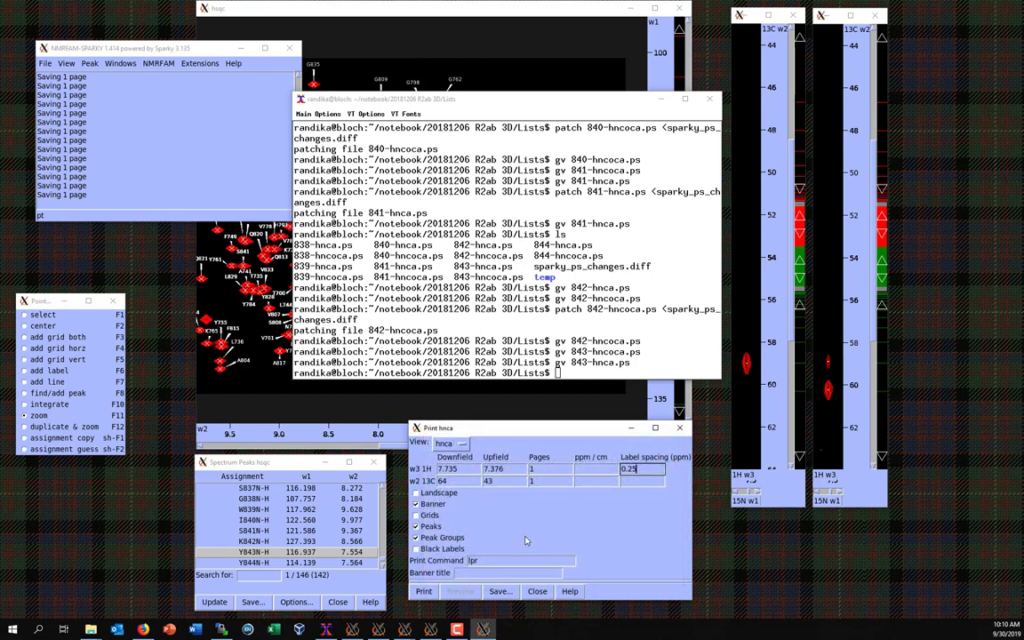
# Step: Patch 843-hnca.ps with sparky_ps_changes.diff by editing the recalled patch command
pyautogui.click(625, 276)
pyautogui.press('Up')
pyautogui.press('Up')
pyautogui.press('Up')
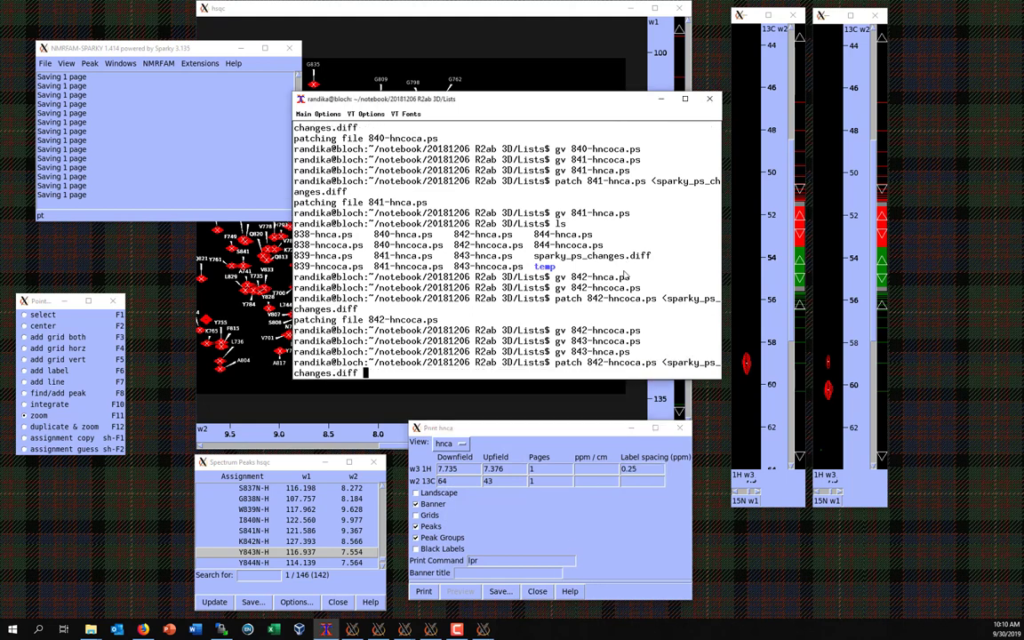
pyautogui.press('Left')
pyautogui.press('Left')
pyautogui.press('Left')
pyautogui.press('Left')
pyautogui.press('Left')
pyautogui.press('Left')
pyautogui.press('Left')
pyautogui.press('Left')
pyautogui.press('Left')
pyautogui.press('Left')
pyautogui.press('Left')
pyautogui.press('Left')
pyautogui.press('Left')
pyautogui.press('Left')
pyautogui.press('Left')
pyautogui.press('Left')
pyautogui.press('Left')
pyautogui.press('Left')
pyautogui.press('Left')
pyautogui.press('Left')
pyautogui.press('BackSpace')
pyautogui.press('BackSpace')
pyautogui.press('Left')
pyautogui.press('Left')
pyautogui.press('Left')
pyautogui.press('BackSpace')
pyautogui.write('3')
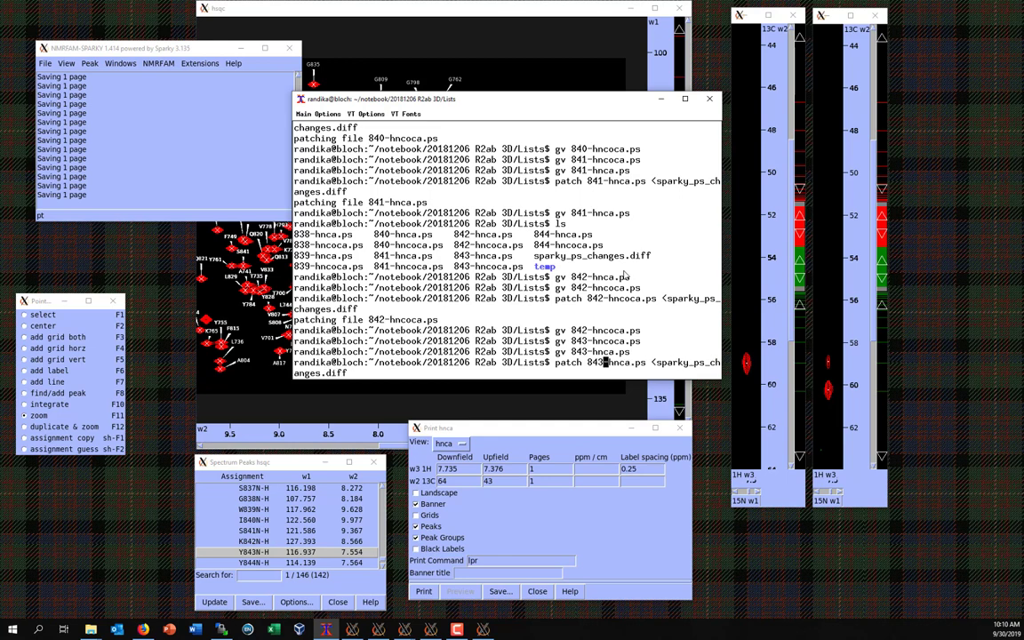
pyautogui.press('Return')
# Step: Preview the patched 843-hnca.ps in gv, close it, and recall the viewer command
pyautogui.write('g')
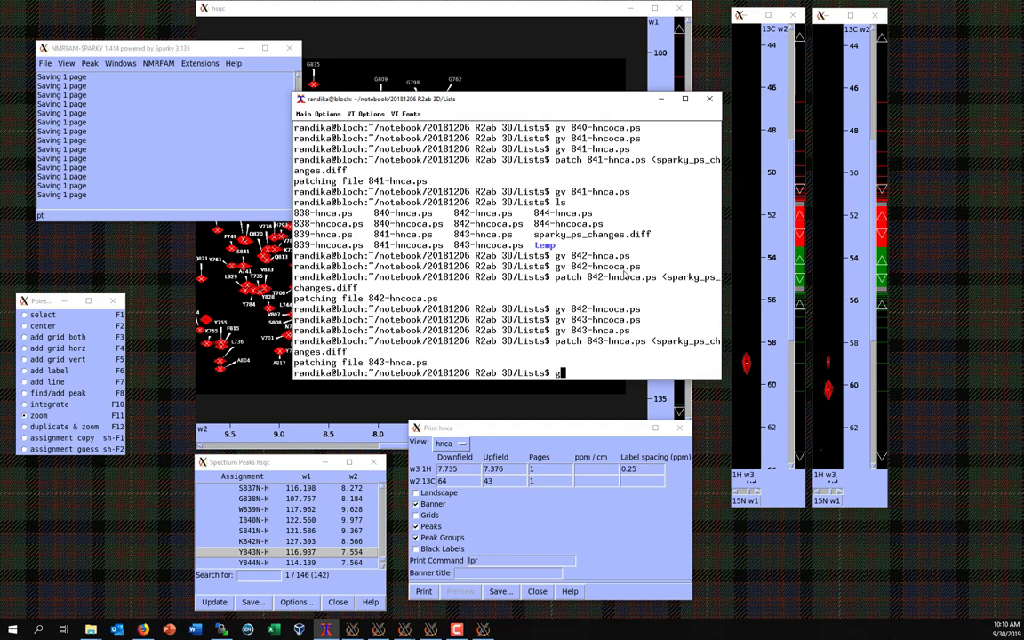
pyautogui.write('v 843-hnca.ps')
pyautogui.press('Return')
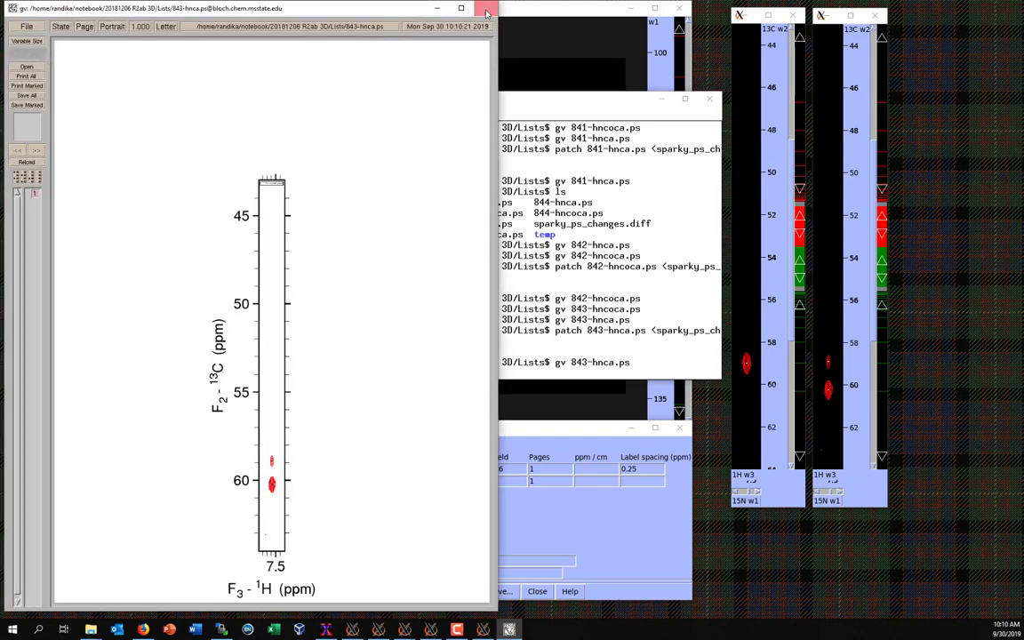
pyautogui.click(486, 13)
pyautogui.press('Up')
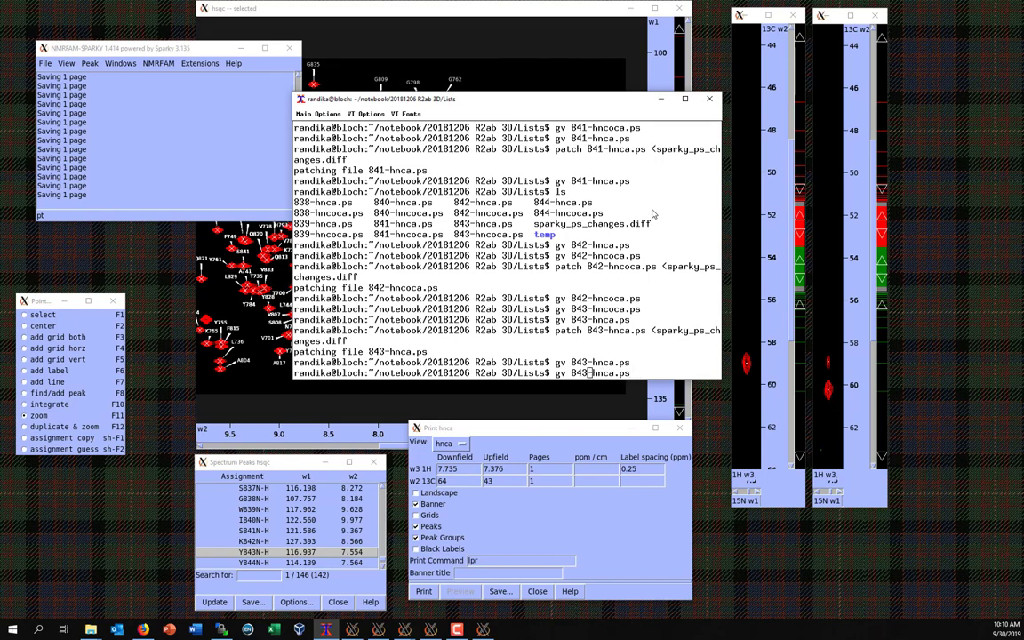
# Step: Preview 844-hnca.ps in gv, centre strips on Y844N-H, and close the HNCA print settings
pyautogui.press('Return')
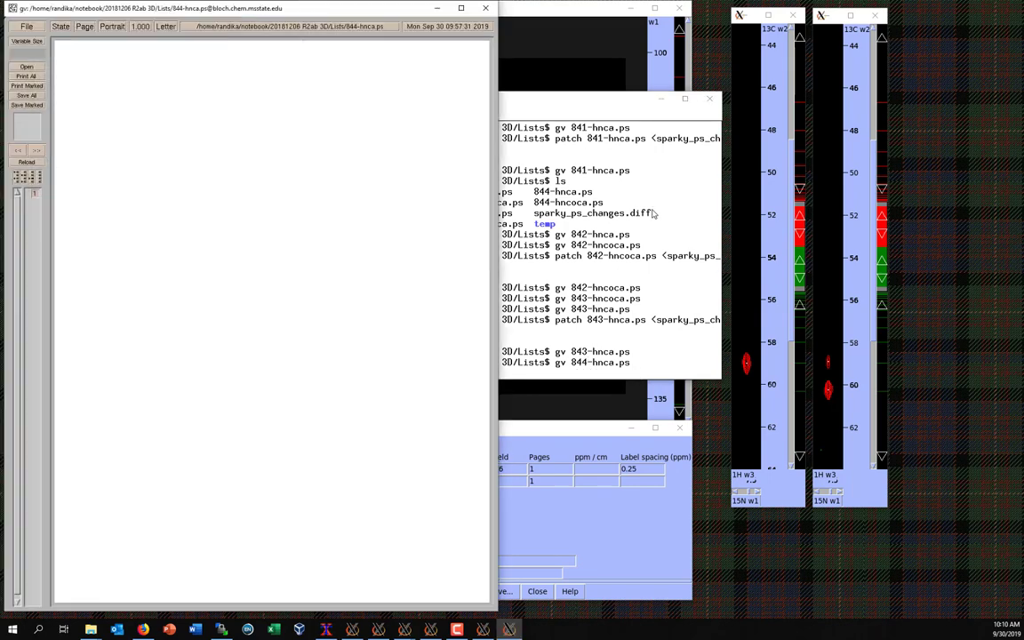
pyautogui.click(434, 9)
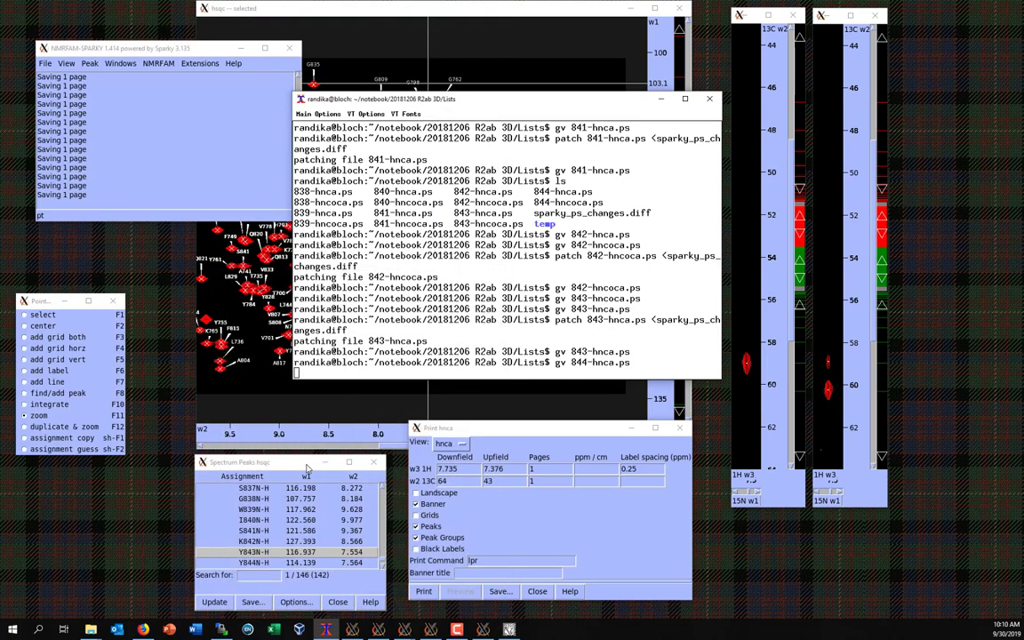
pyautogui.click(258, 562)
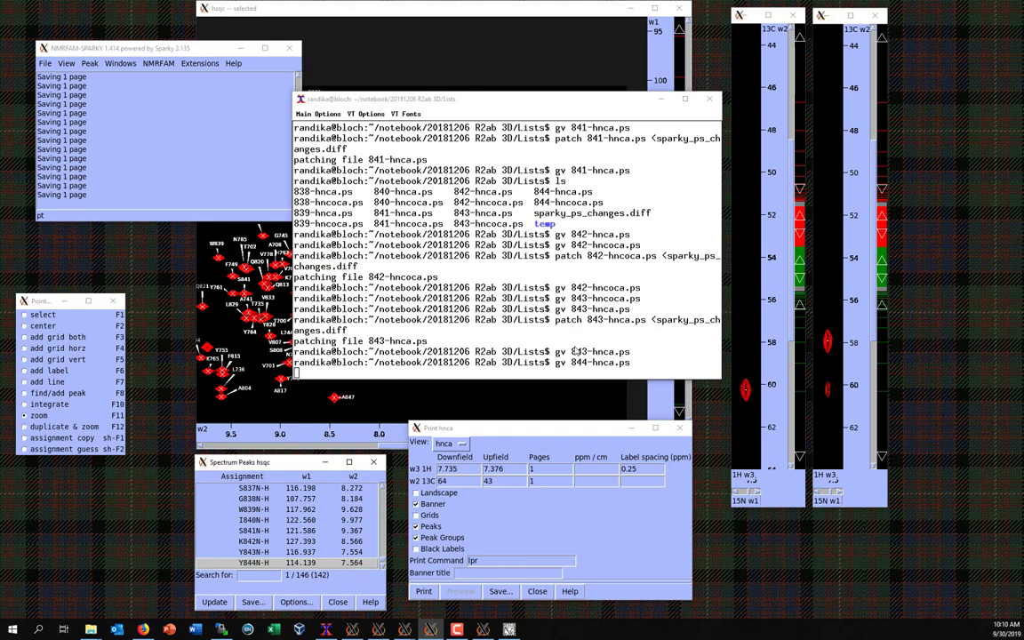
pyautogui.click(517, 315)
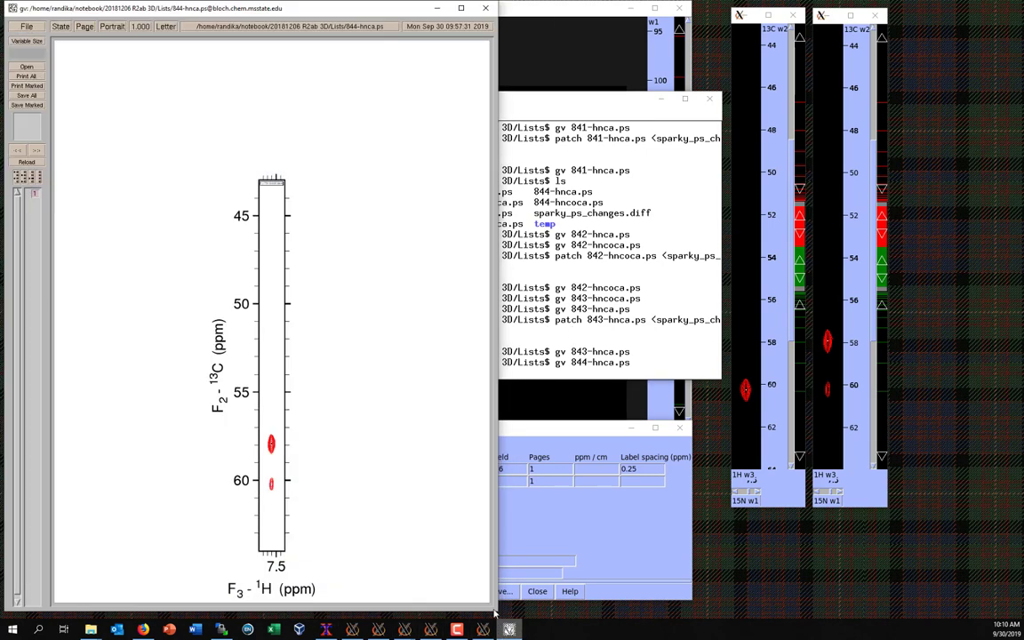
pyautogui.click(485, 10)
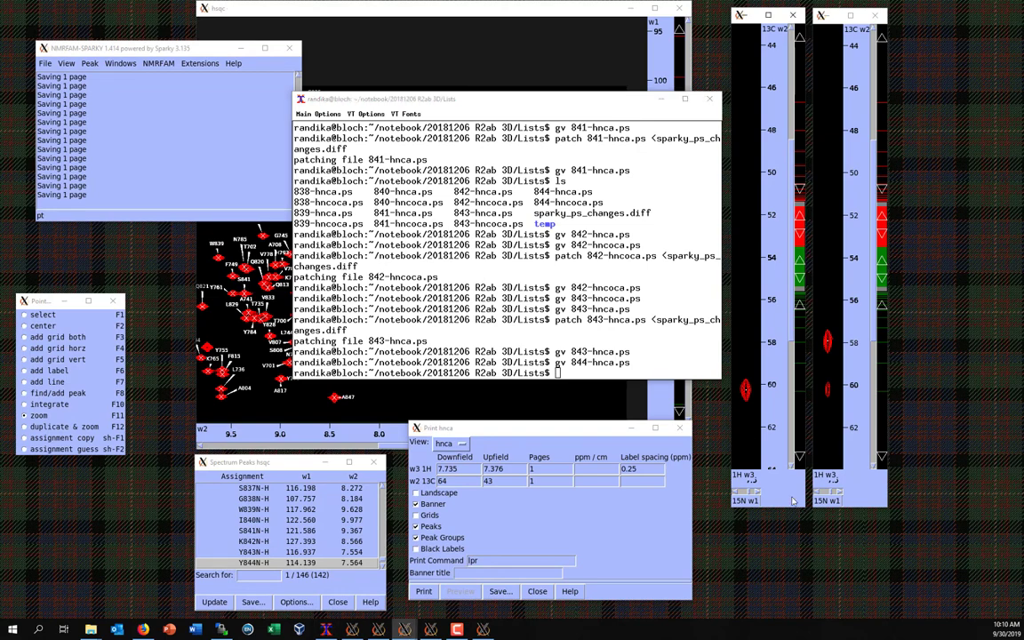
pyautogui.click(678, 427)
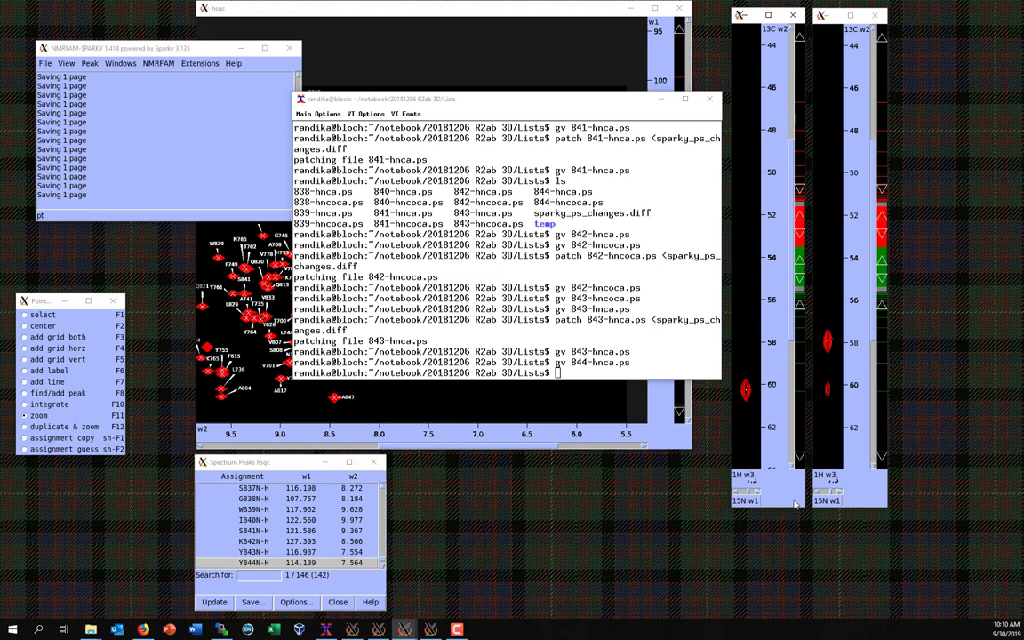
# Step: Save the HNCOCA strip as 844-hncoca.ps, overwriting the existing file
pyautogui.press('p')
pyautogui.press('t')
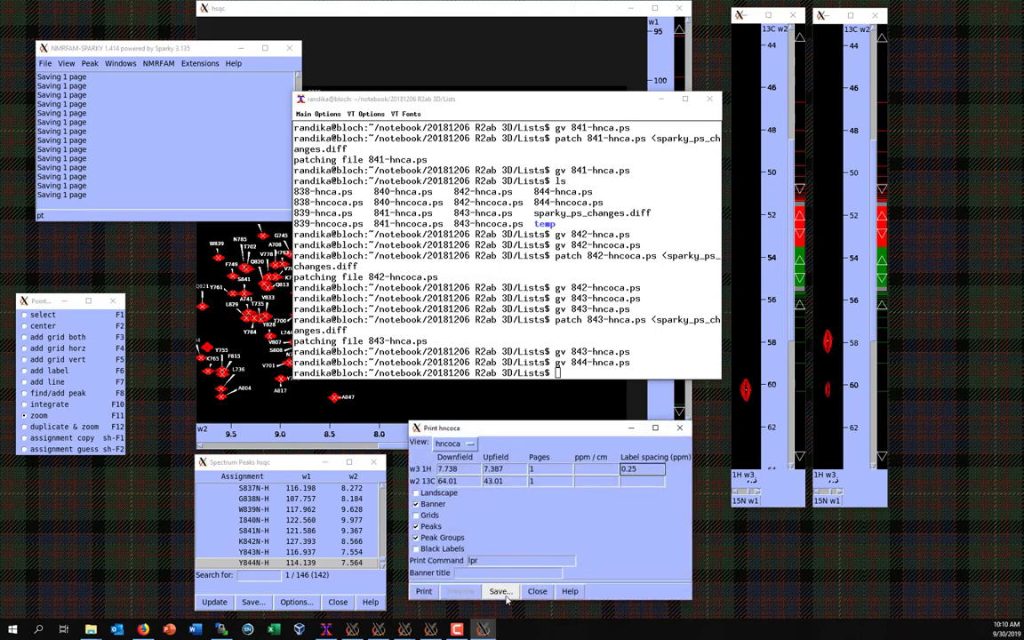
pyautogui.click(499, 591)
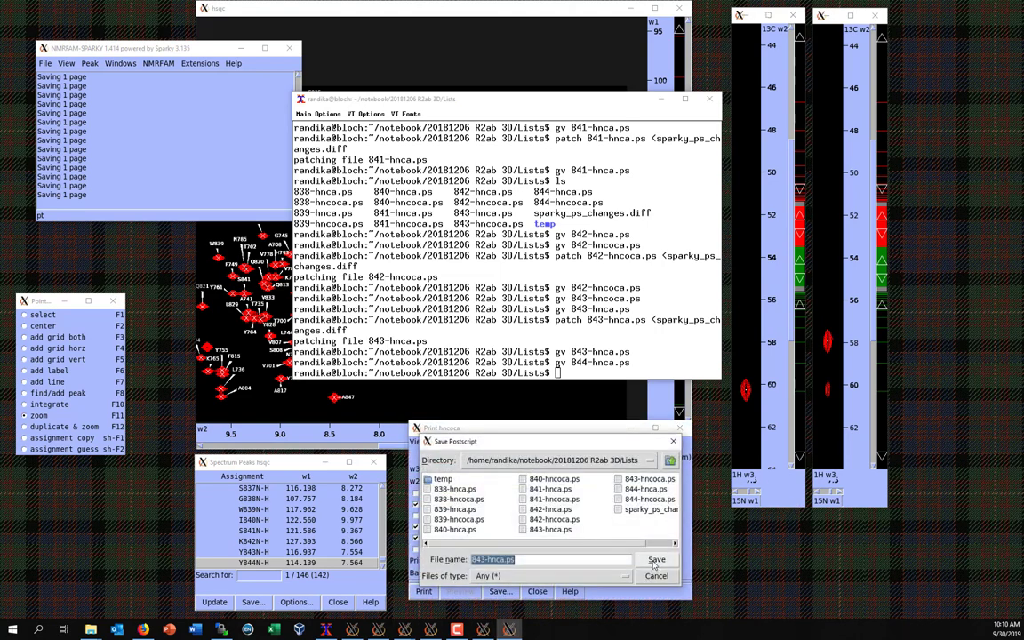
pyautogui.click(495, 555)
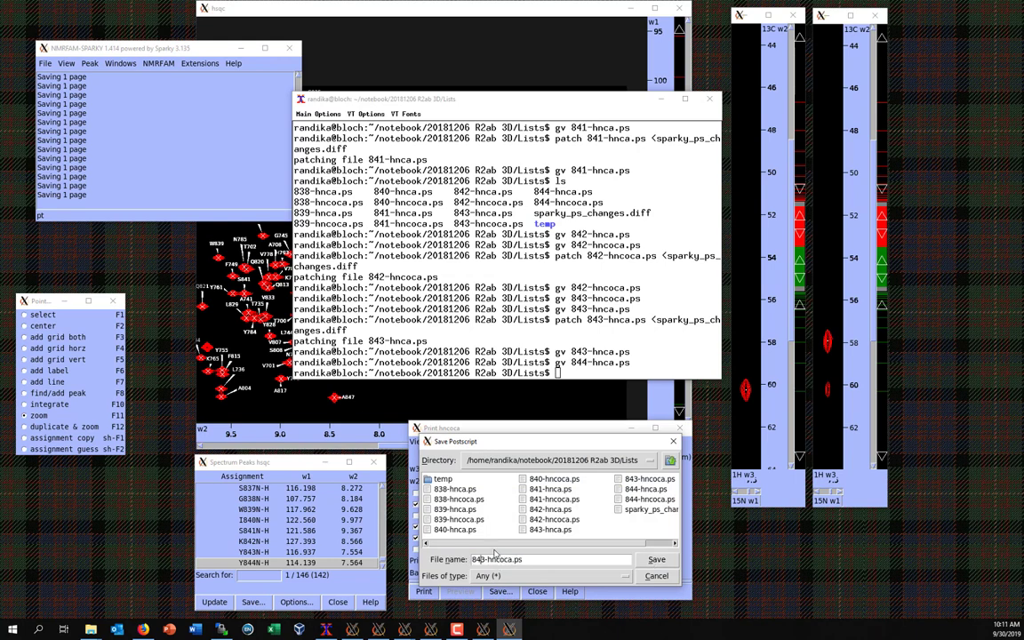
pyautogui.press('BackSpace')
pyautogui.write('4')
pyautogui.press('Return')
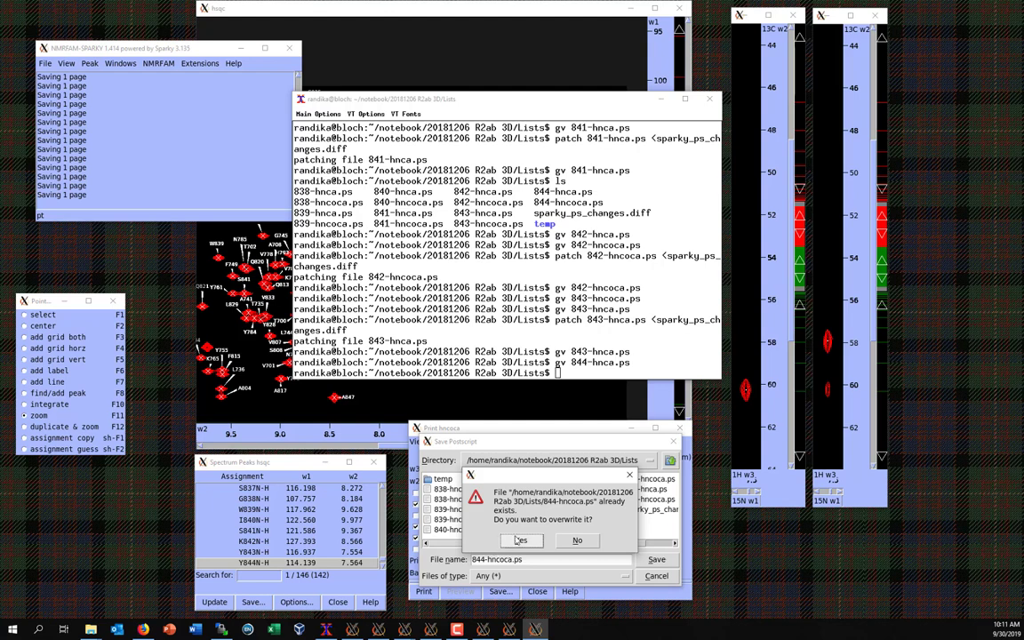
pyautogui.click(520, 540)
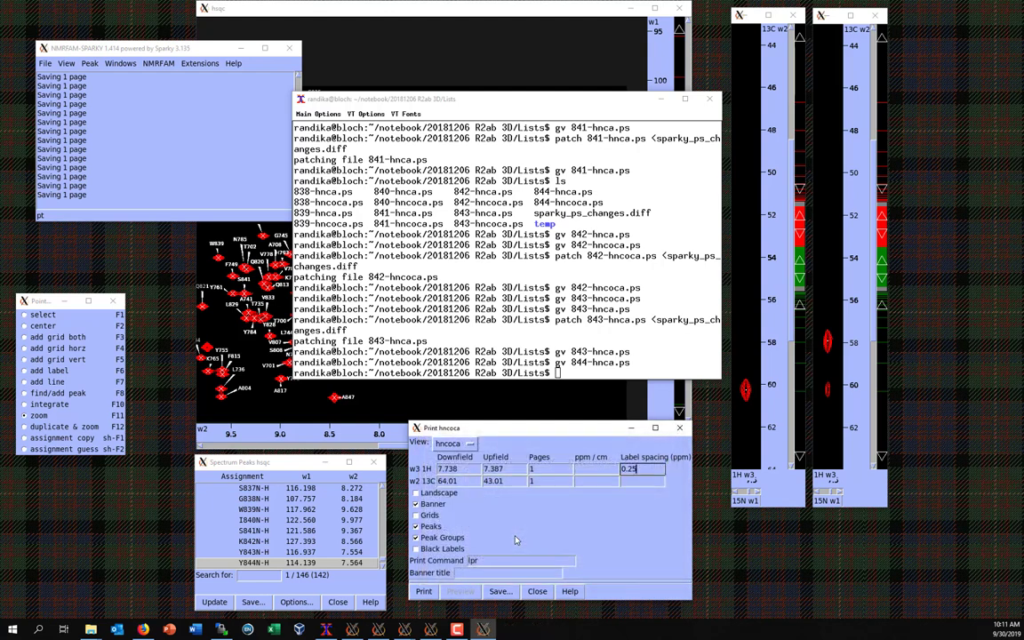
pyautogui.click(509, 597)
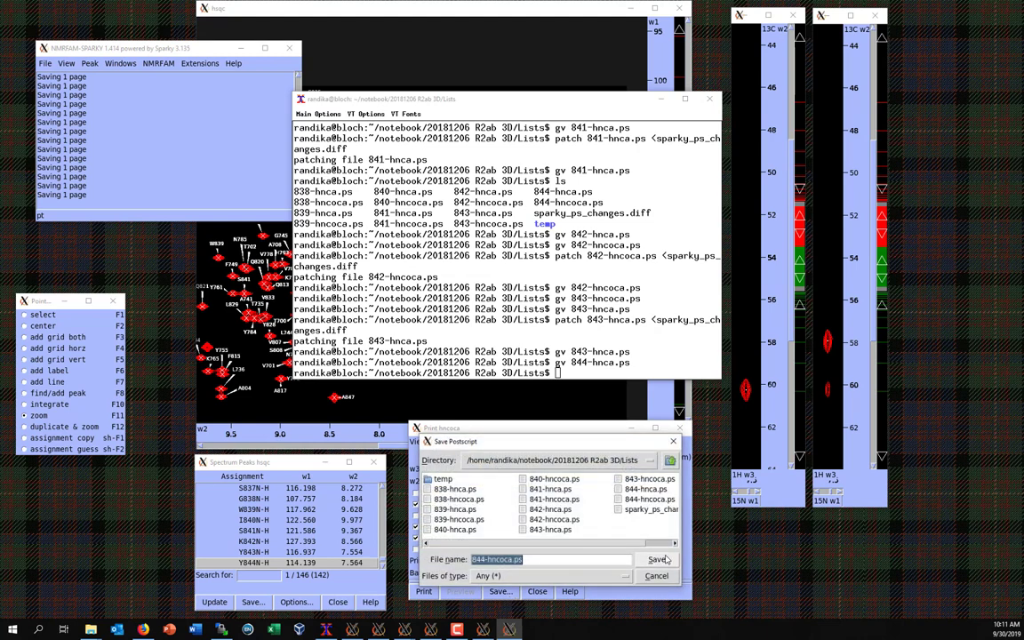
pyautogui.press('Return')
pyautogui.press('Return')
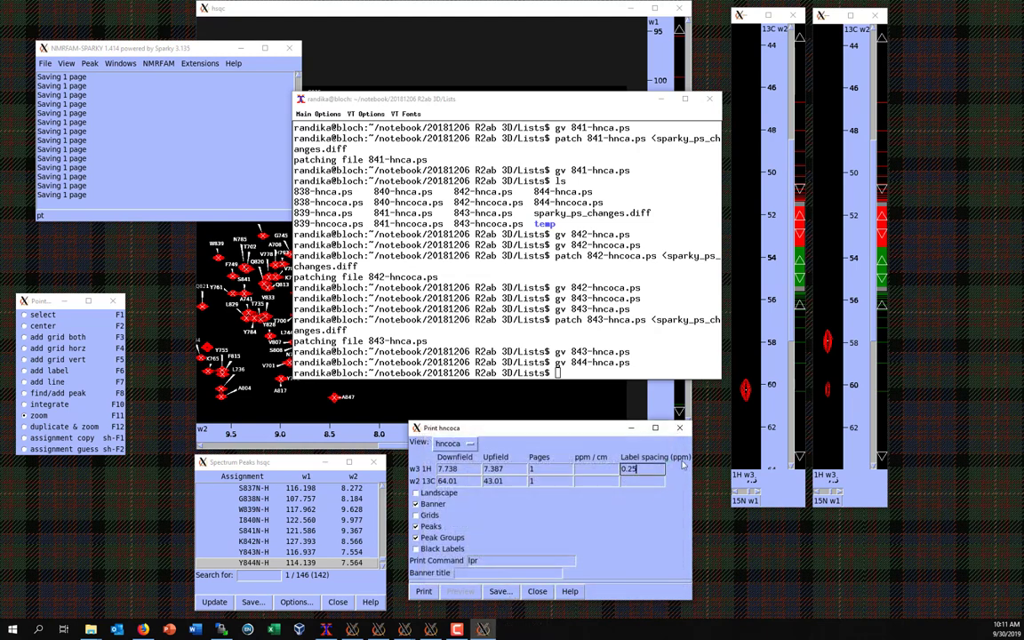
# Step: Patch 844-hncoca.ps with sparky_ps_changes.diff and open it in gv
pyautogui.click(621, 377)
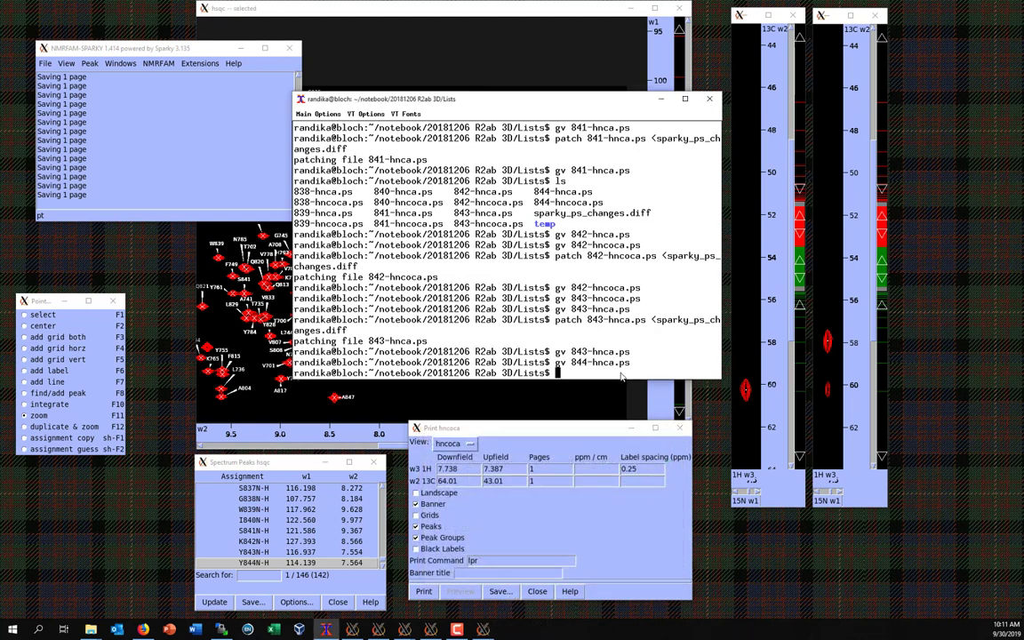
pyautogui.press('Up')
pyautogui.press('Up')
pyautogui.press('Up')
pyautogui.press('Home')
pyautogui.press('Right')
pyautogui.press('Right')
pyautogui.press('Right')
pyautogui.press('Right')
pyautogui.press('Right')
pyautogui.press('Right')
pyautogui.press('Right')
pyautogui.press('Right')
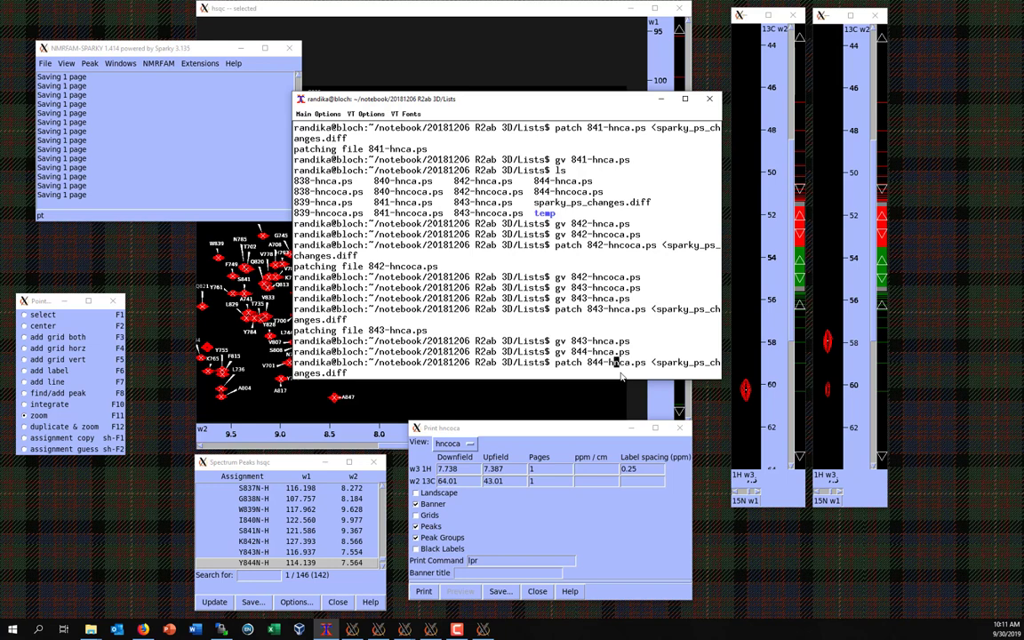
pyautogui.press('Right')
pyautogui.write('co')
pyautogui.press('Return')
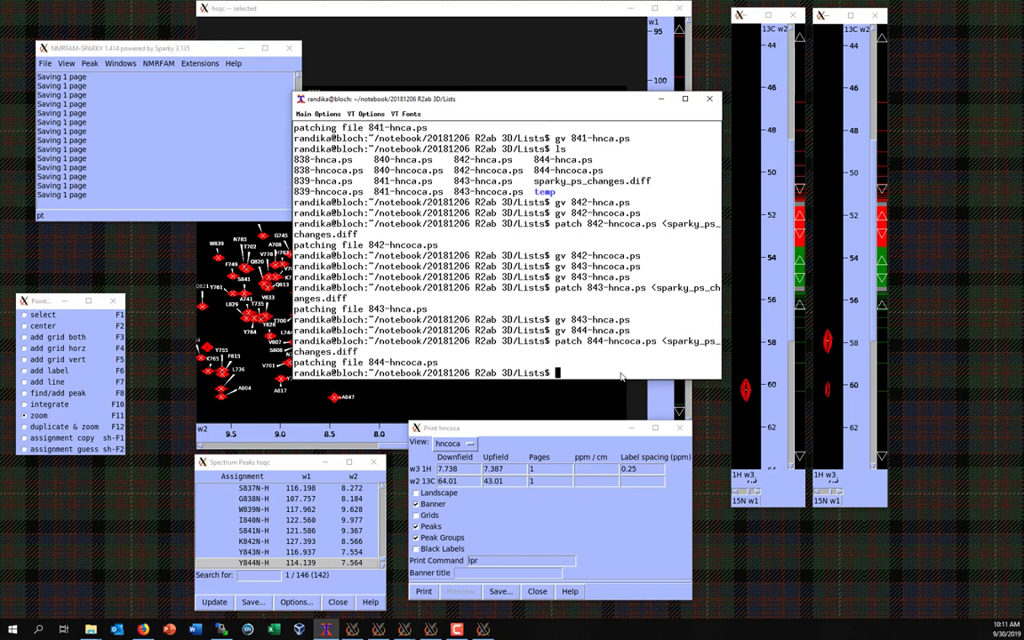
pyautogui.write('gv 844-hncoca.ps')
pyautogui.press('Return')
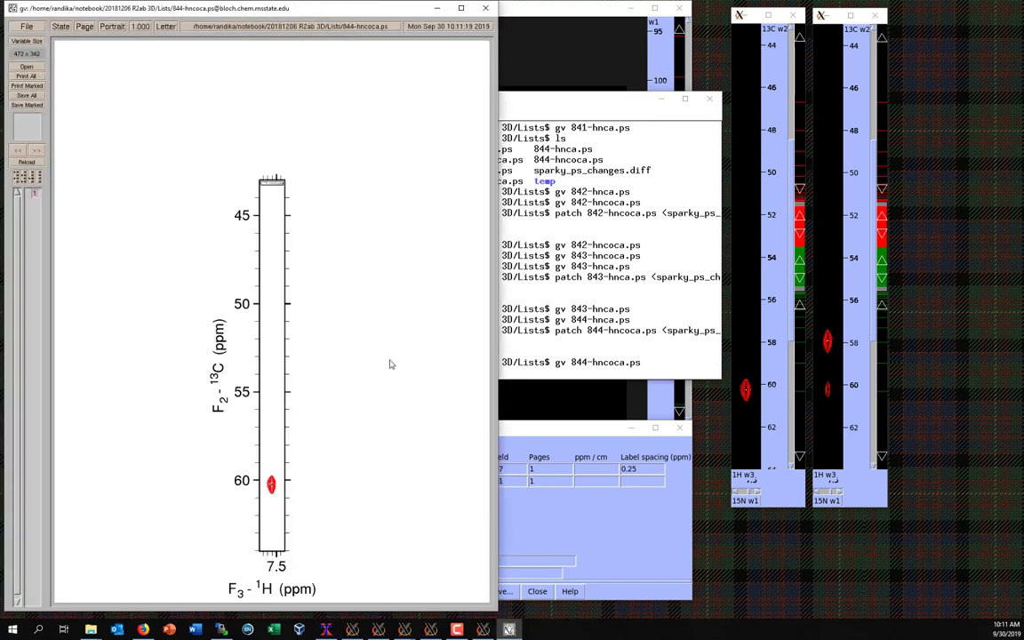
# Step: Close the gv preview and minimize the hsqc, strip, main, Pointer, Peaks and Print hncoca windows
pyautogui.click(485, 8)
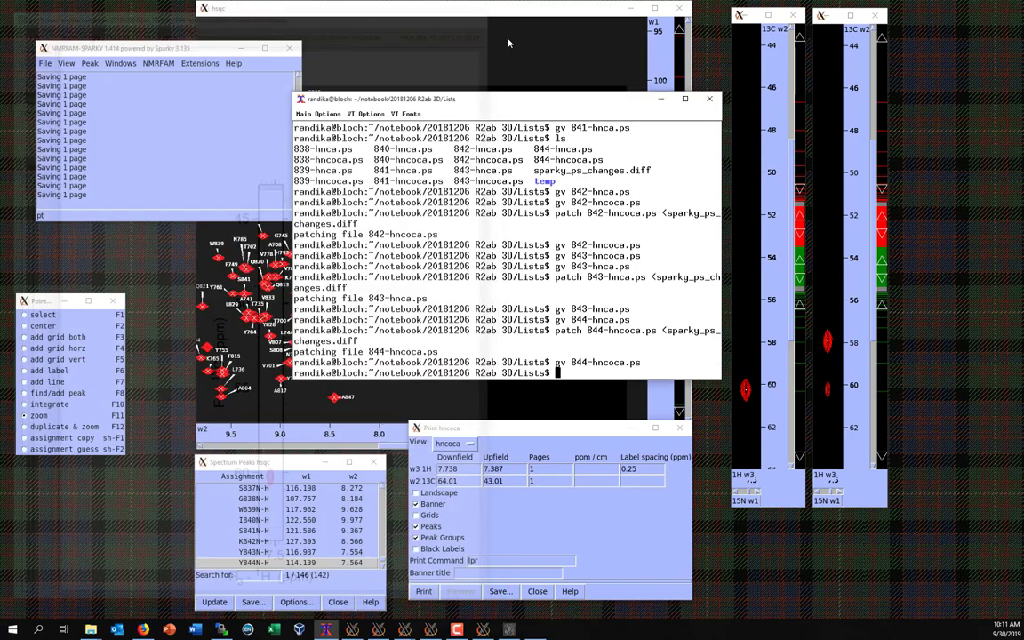
pyautogui.click(632, 7)
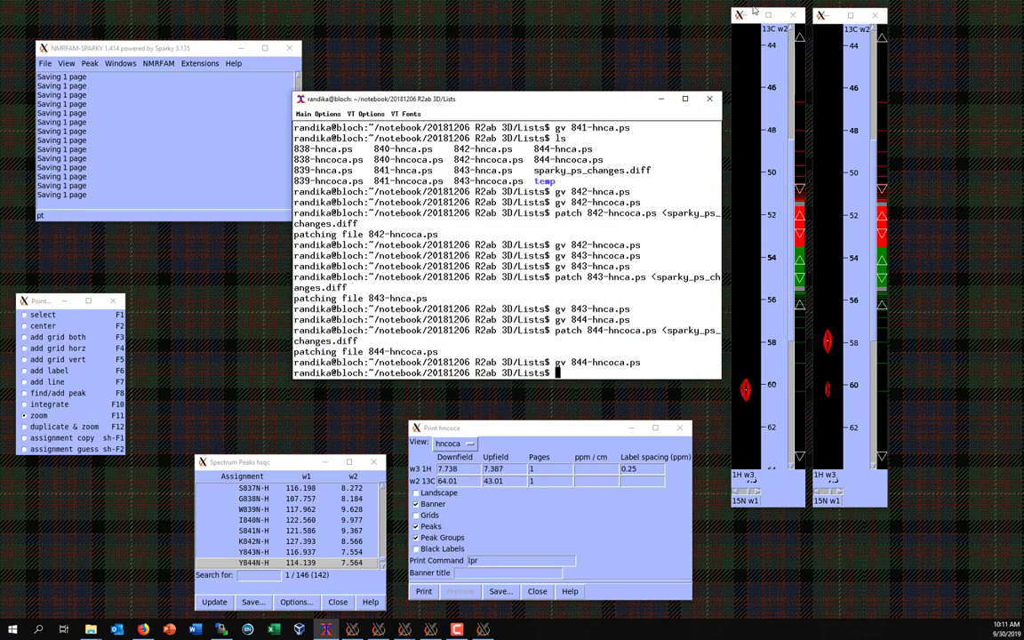
pyautogui.click(769, 16)
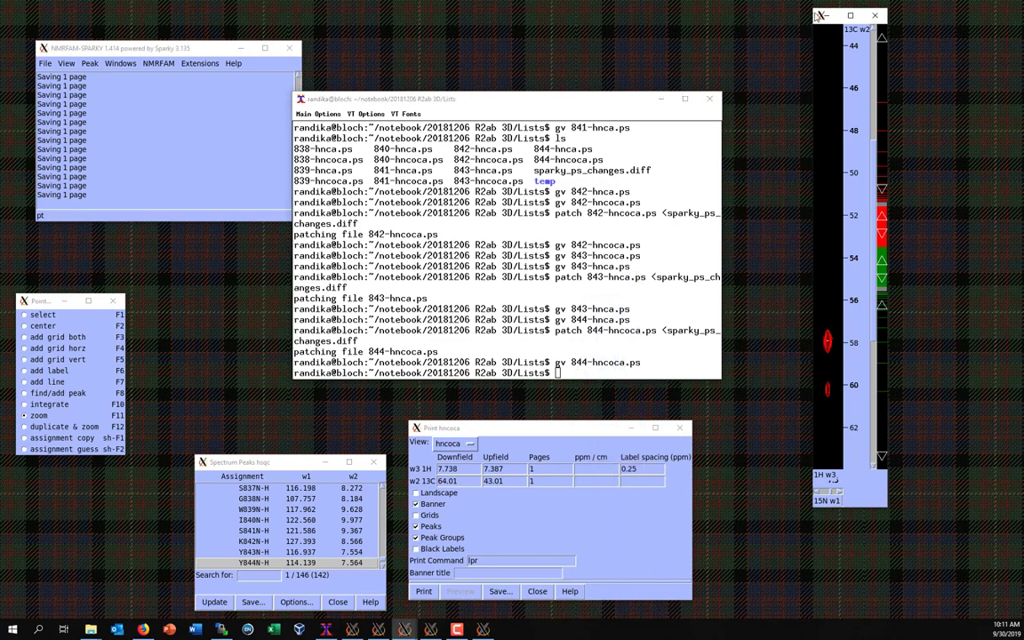
pyautogui.click(850, 15)
pyautogui.click(242, 49)
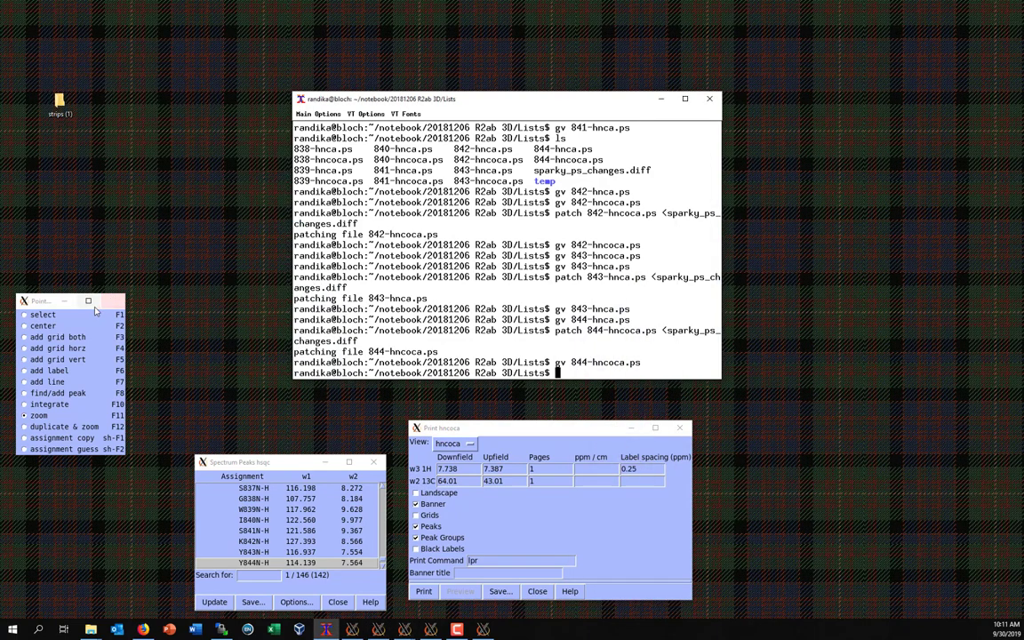
pyautogui.click(64, 300)
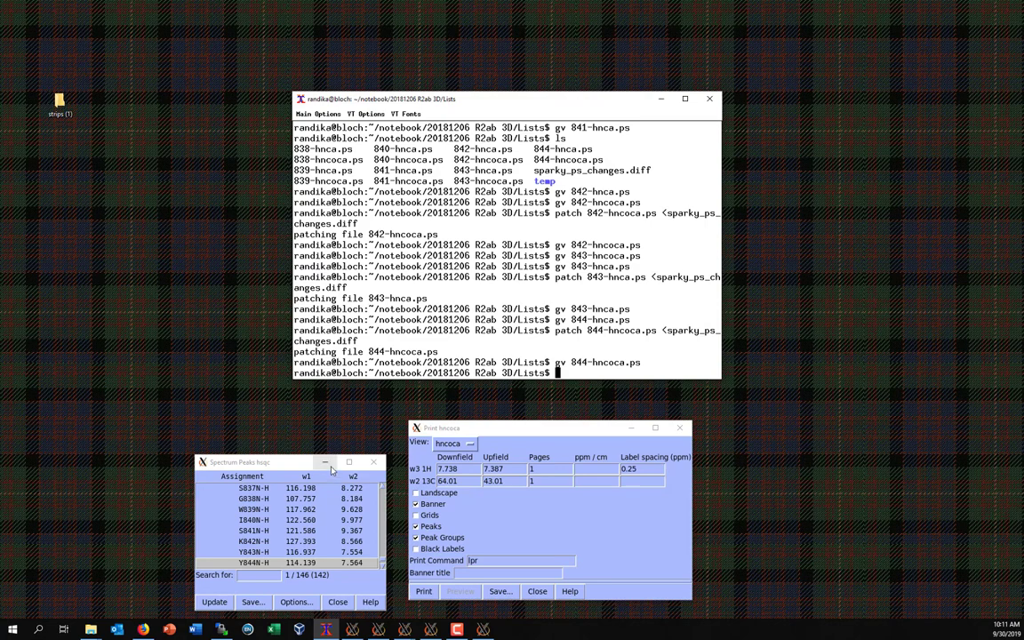
pyautogui.click(324, 462)
pyautogui.click(631, 430)
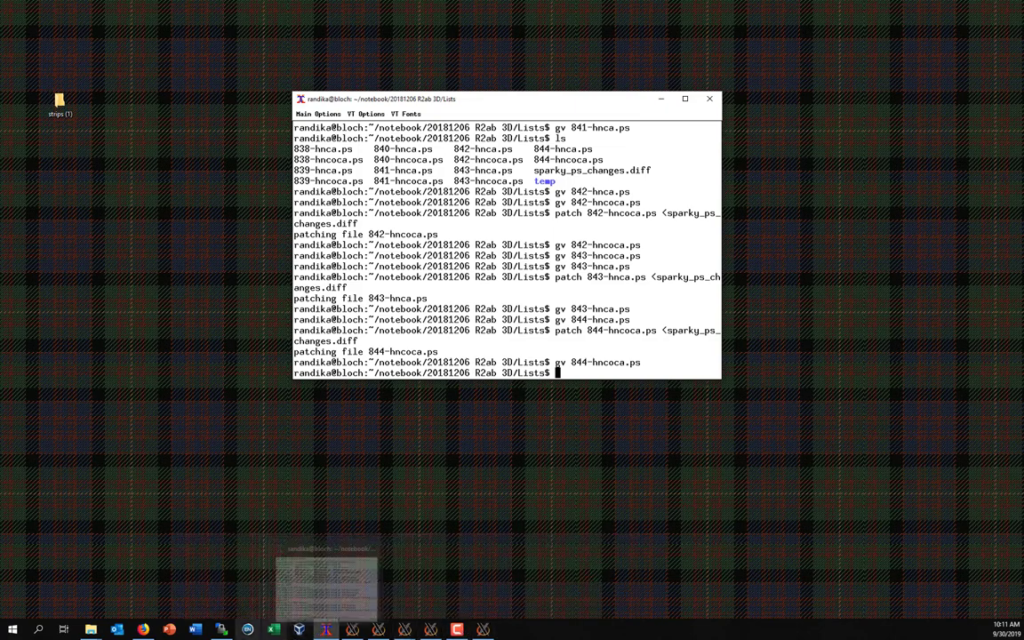
# Step: Copy all fourteen strip .ps files into strips (1) with Yes to All, then bring up Illustrator
pyautogui.click(222, 629)
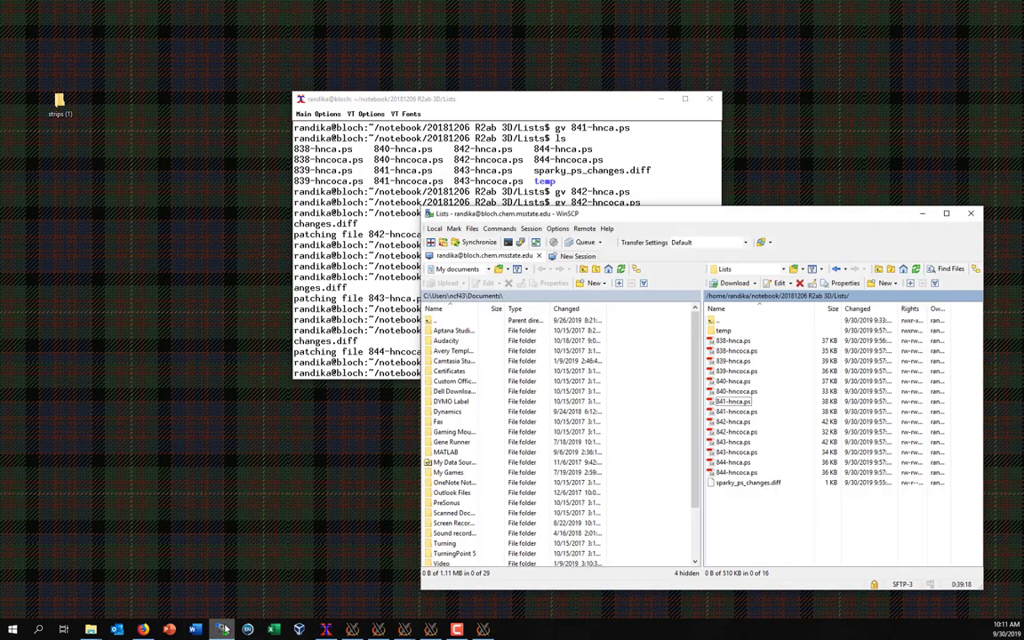
pyautogui.doubleClick(56, 100)
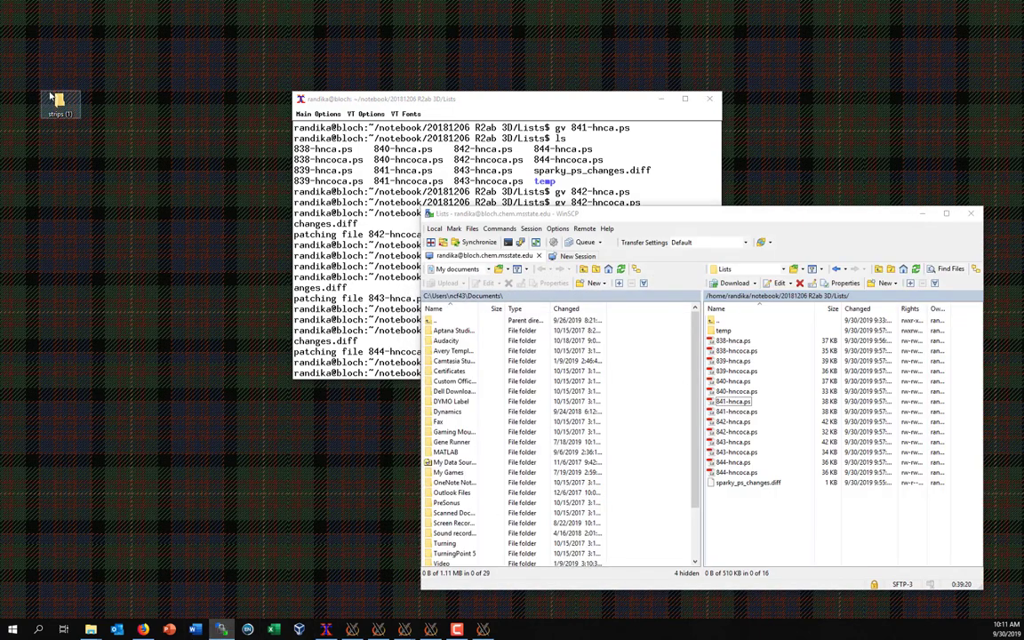
pyautogui.click(736, 472)
pyautogui.keyDown('shift'); pyautogui.click(737, 341); pyautogui.keyUp('shift')
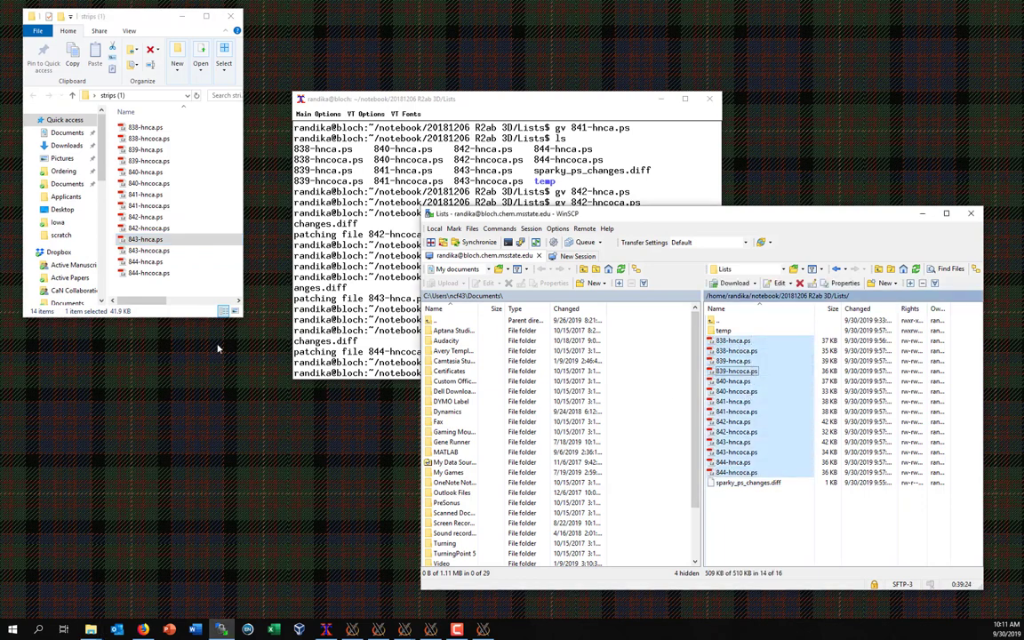
pyautogui.moveTo(148, 174); pyautogui.dragTo(146, 178)
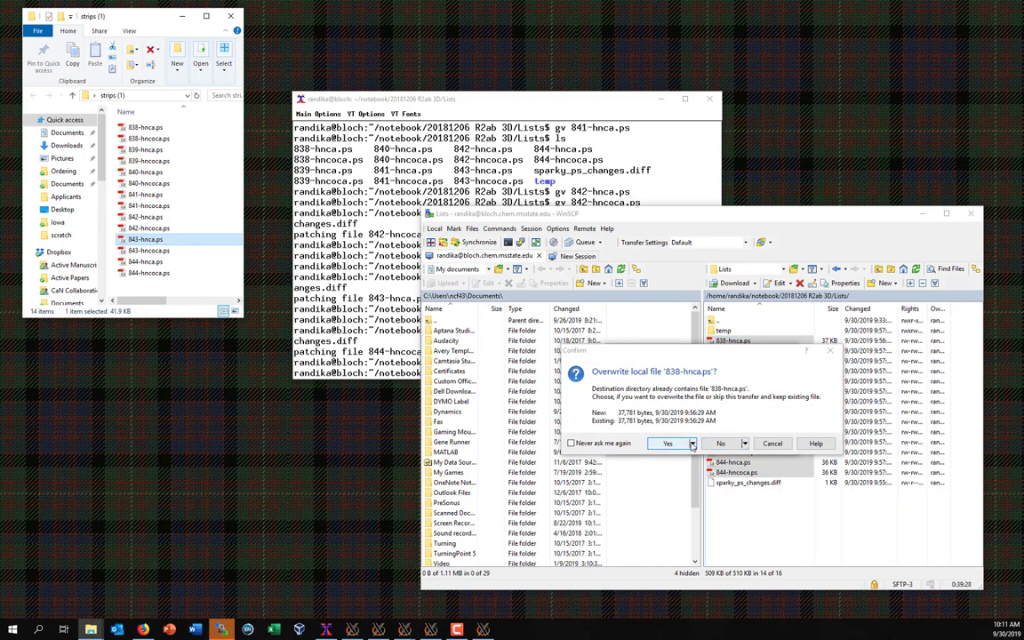
pyautogui.click(692, 446)
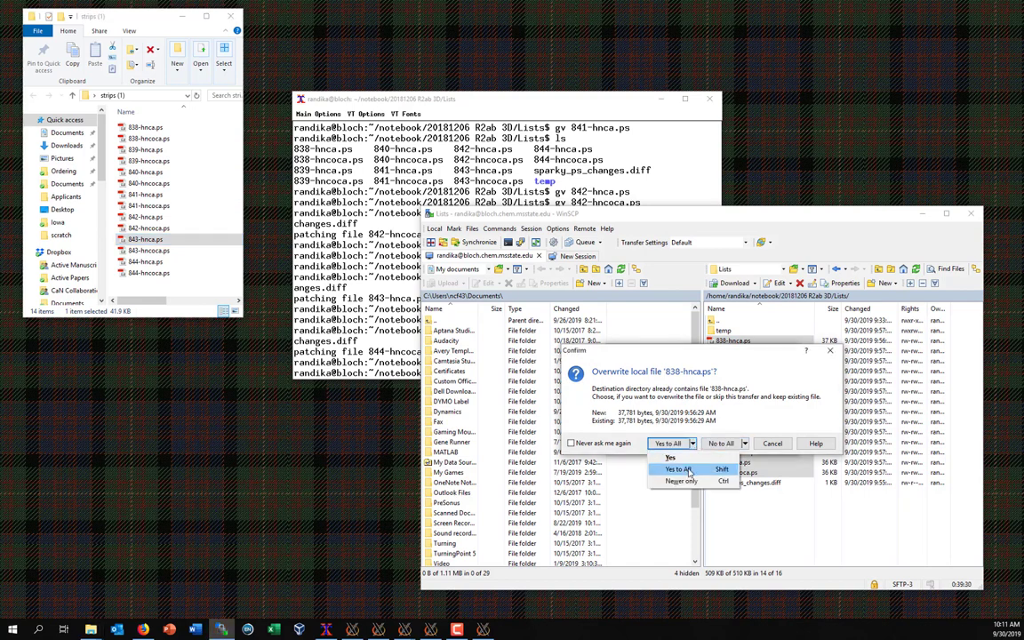
pyautogui.click(687, 469)
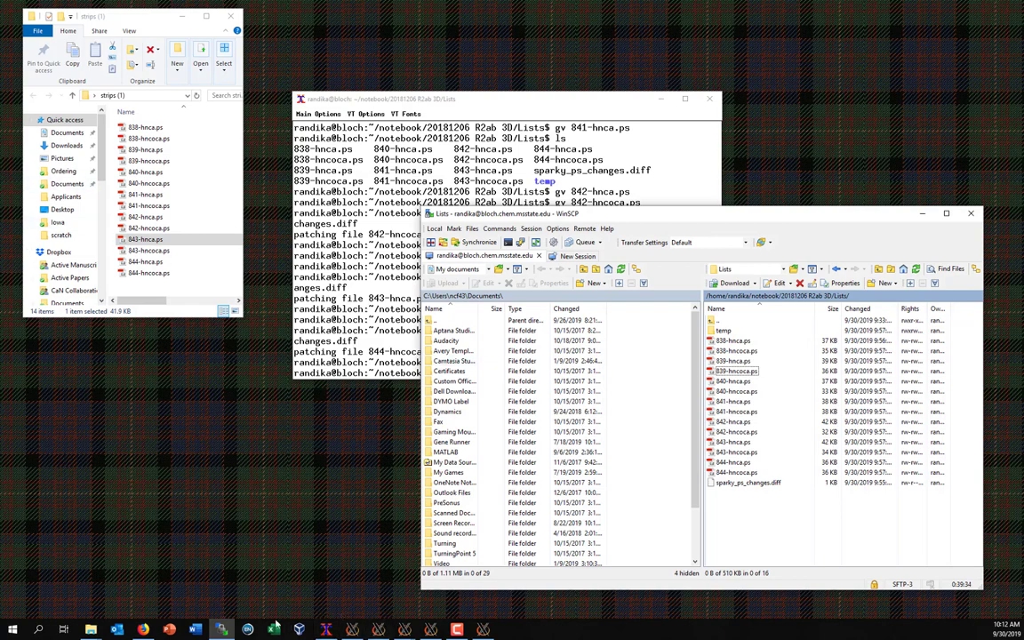
pyautogui.click(12, 628)
pyautogui.click(12, 628)
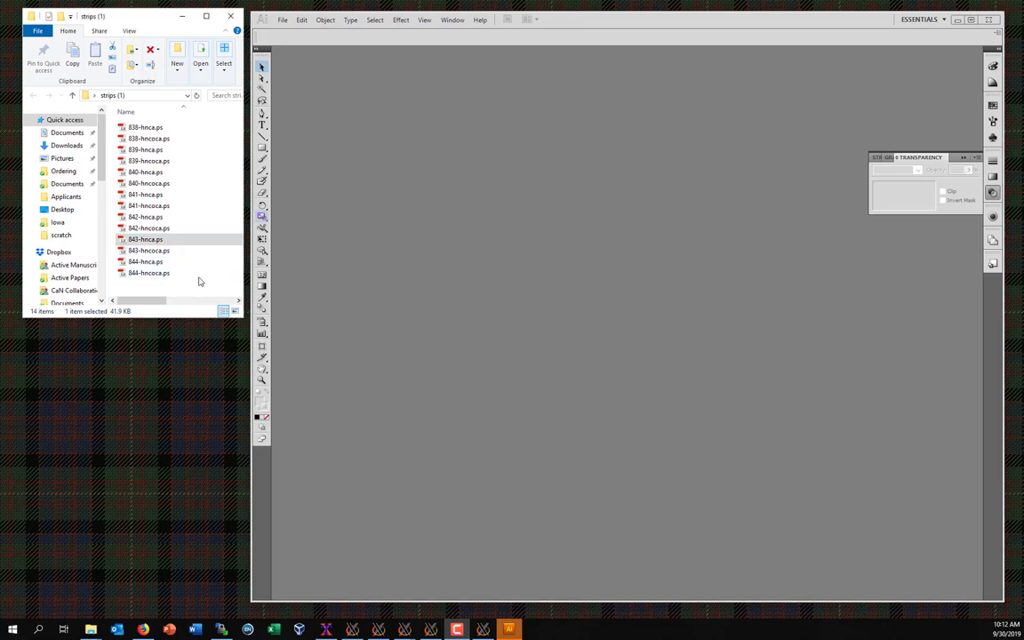
# Step: Open all fourteen strip .ps files from strips (1), accepting each font substitution and CMYK prompt
pyautogui.moveTo(194, 283); pyautogui.dragTo(376, 199)
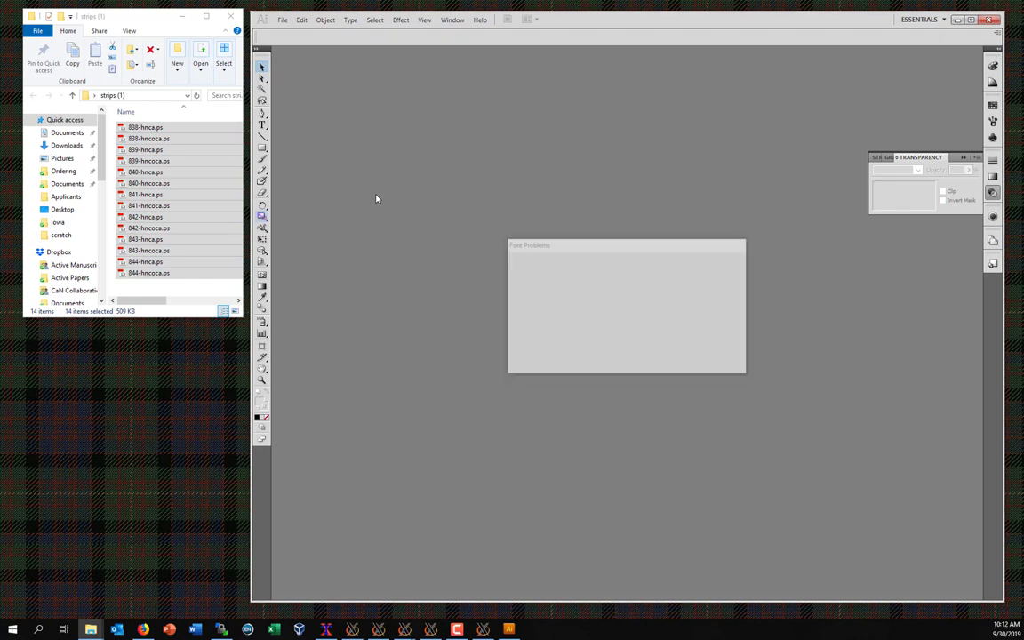
pyautogui.press('Return')
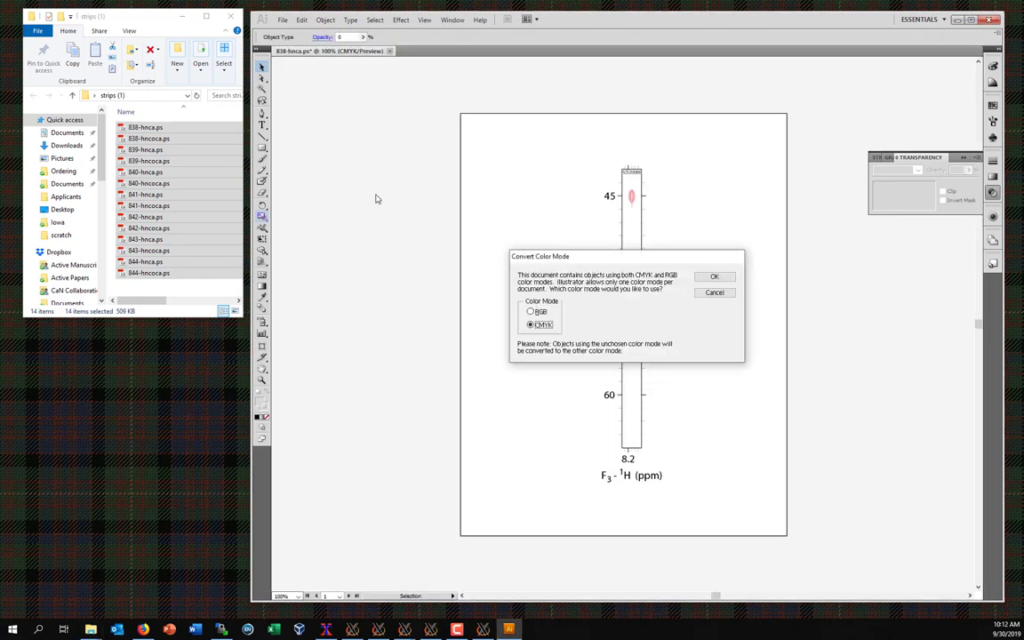
pyautogui.press('Return')
pyautogui.press('Return')
pyautogui.press('Return')
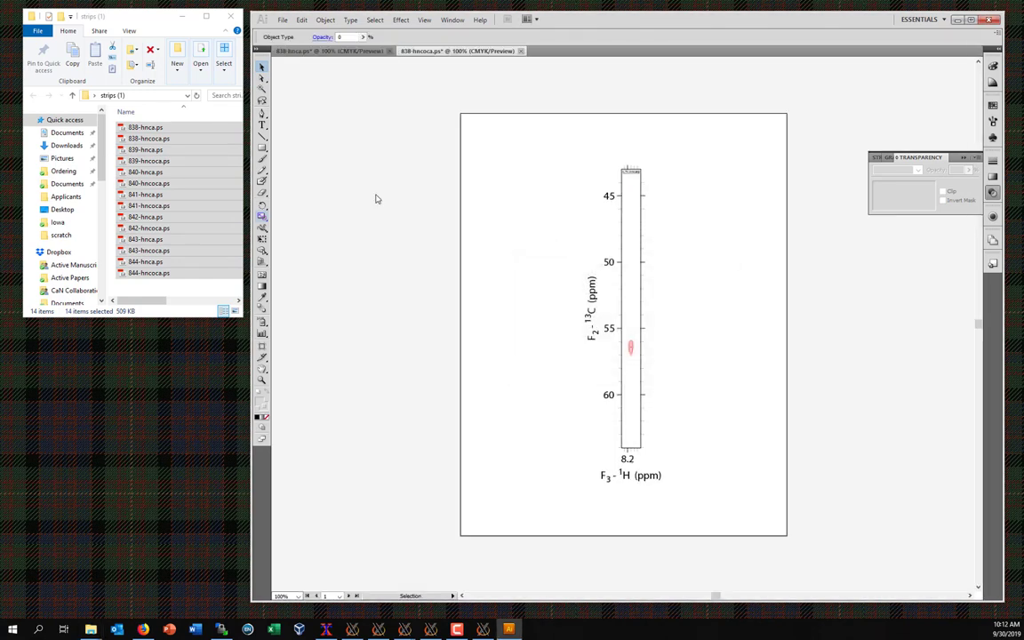
pyautogui.press('Return')
pyautogui.press('Return')
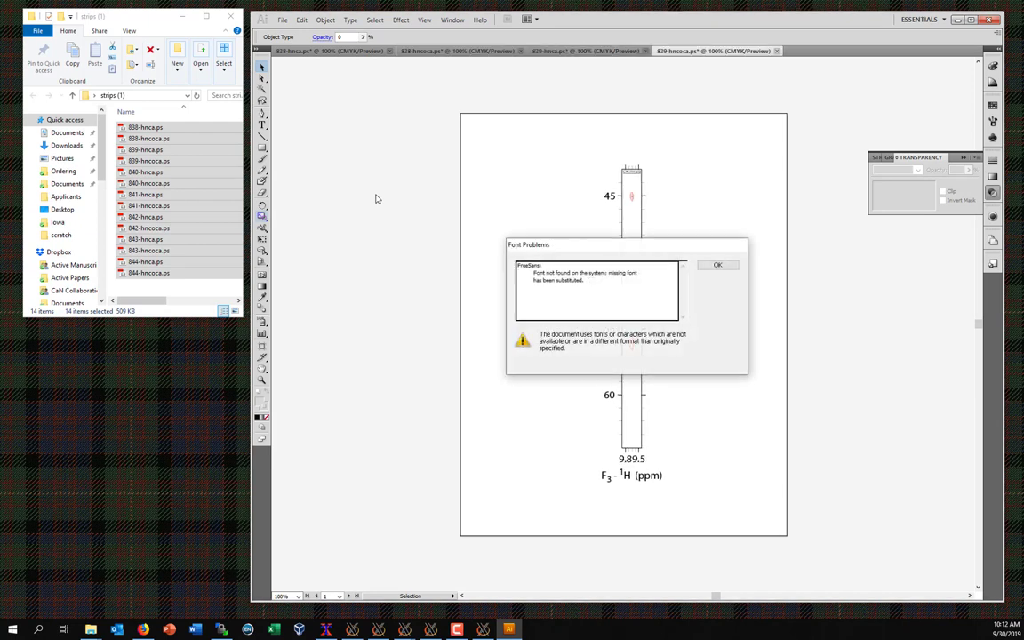
pyautogui.press('Return')
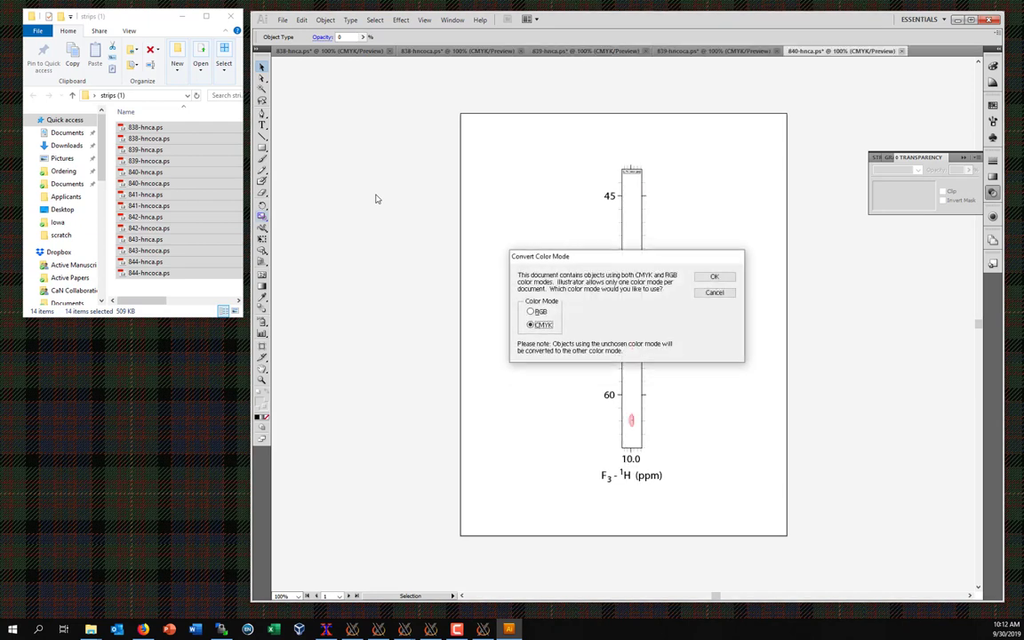
pyautogui.press('Return')
pyautogui.press('Return')
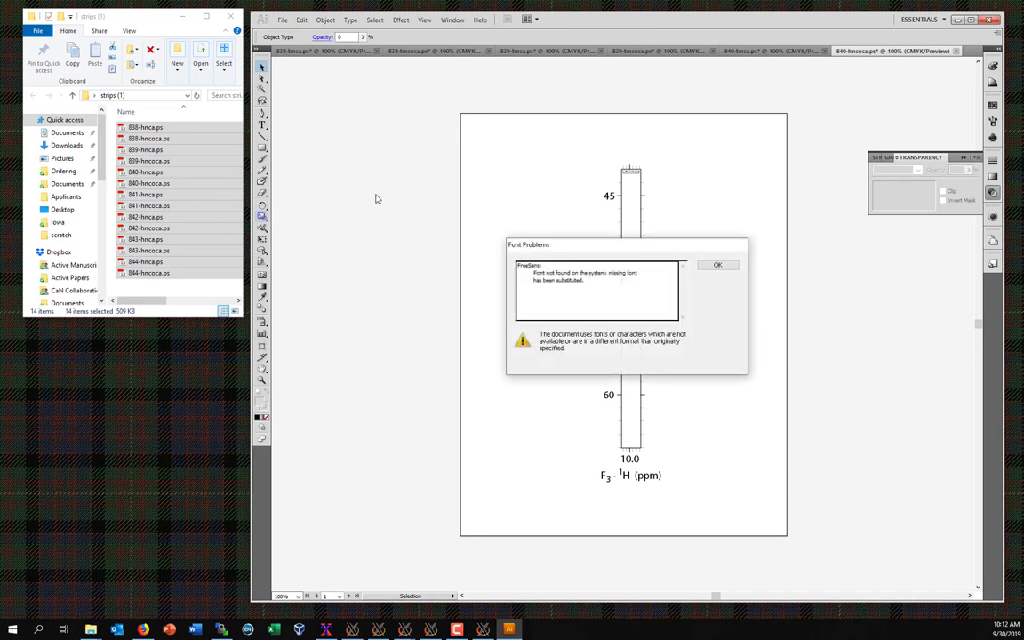
pyautogui.press('Return')
pyautogui.press('Return')
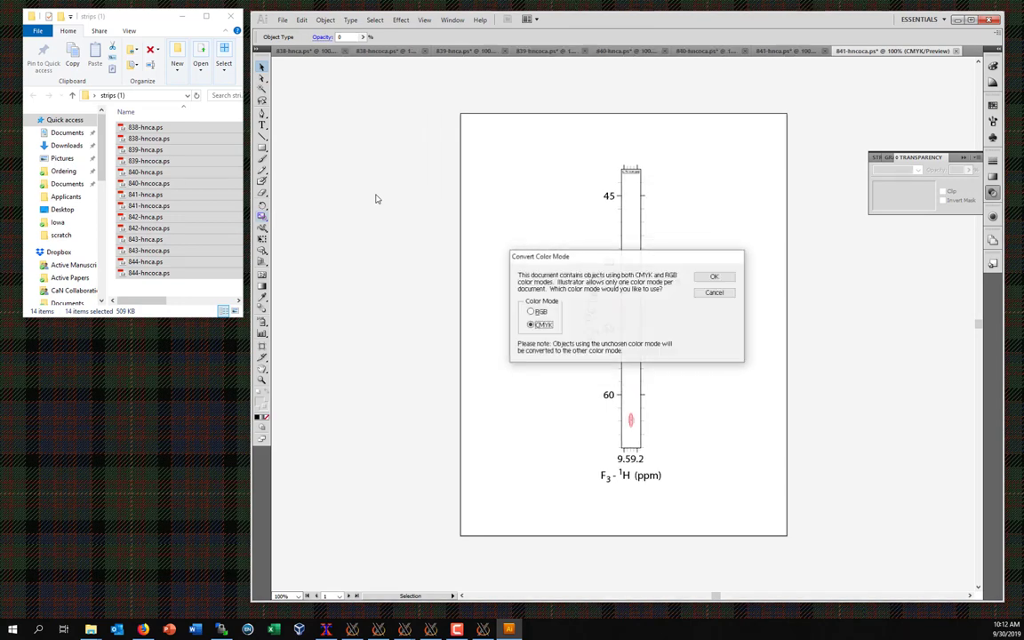
pyautogui.press('Return')
pyautogui.press('Return')
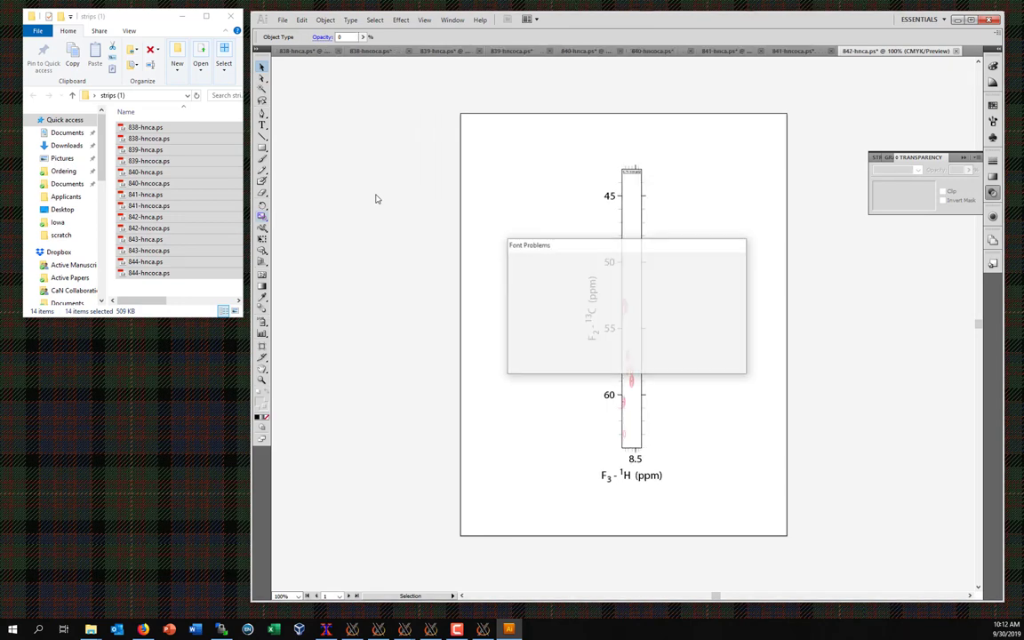
pyautogui.press('Return')
pyautogui.press('Return')
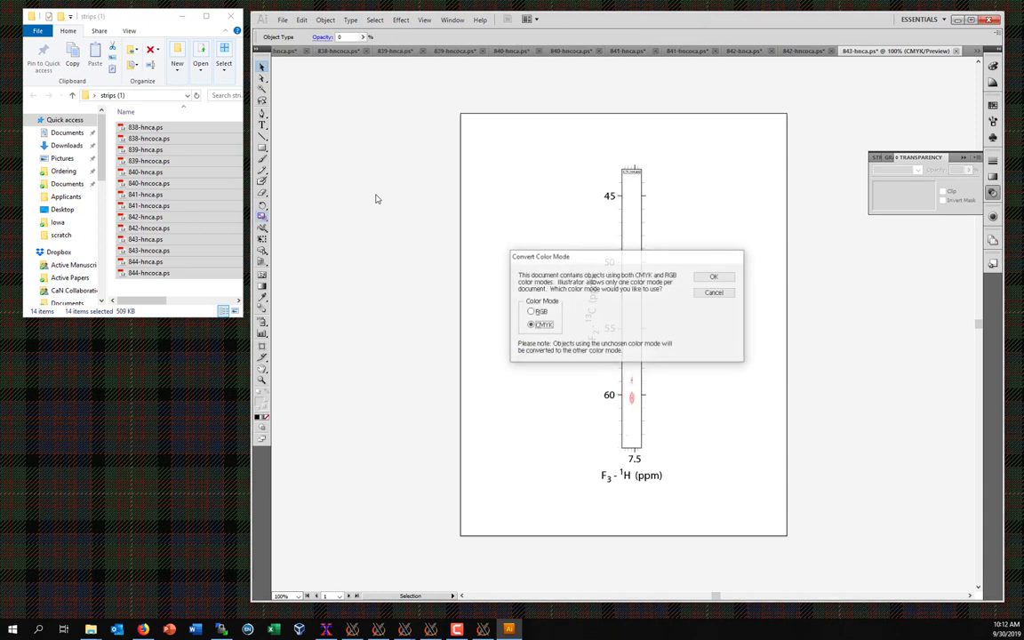
pyautogui.press('Return')
pyautogui.press('Return')
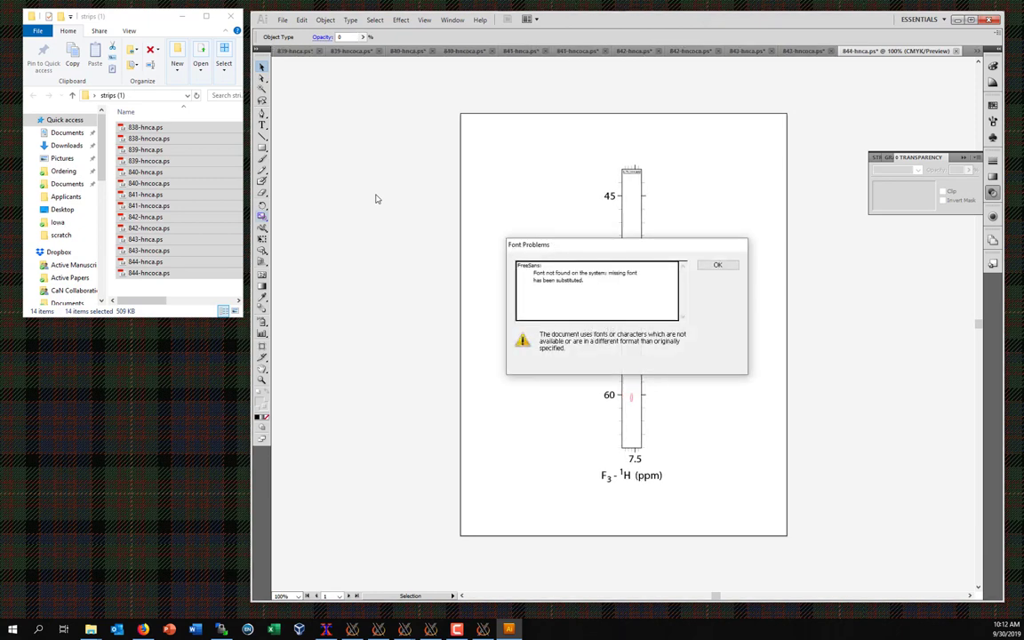
pyautogui.press('Return')
pyautogui.press('Return')
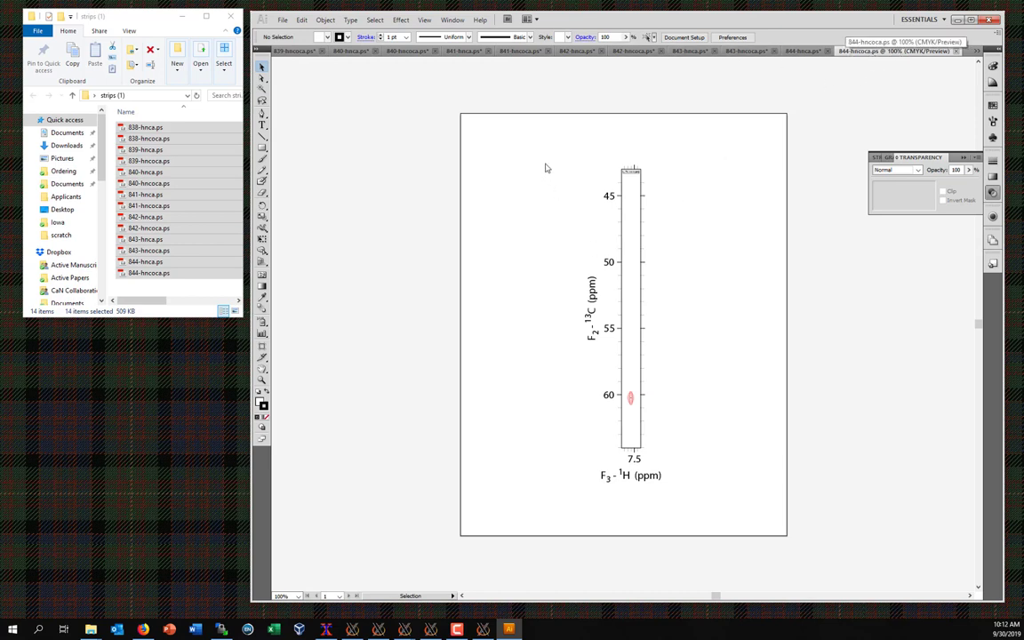
# Step: Select the whole 844-hncoca strip artwork as a single object
pyautogui.hotkey('ctrl', 'a')
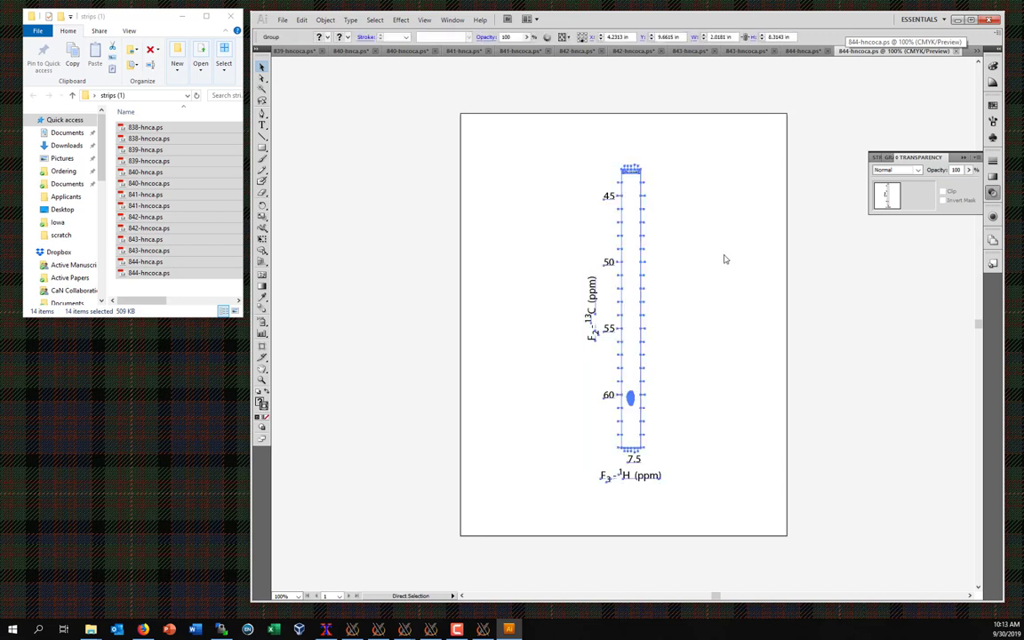
pyautogui.press('v')
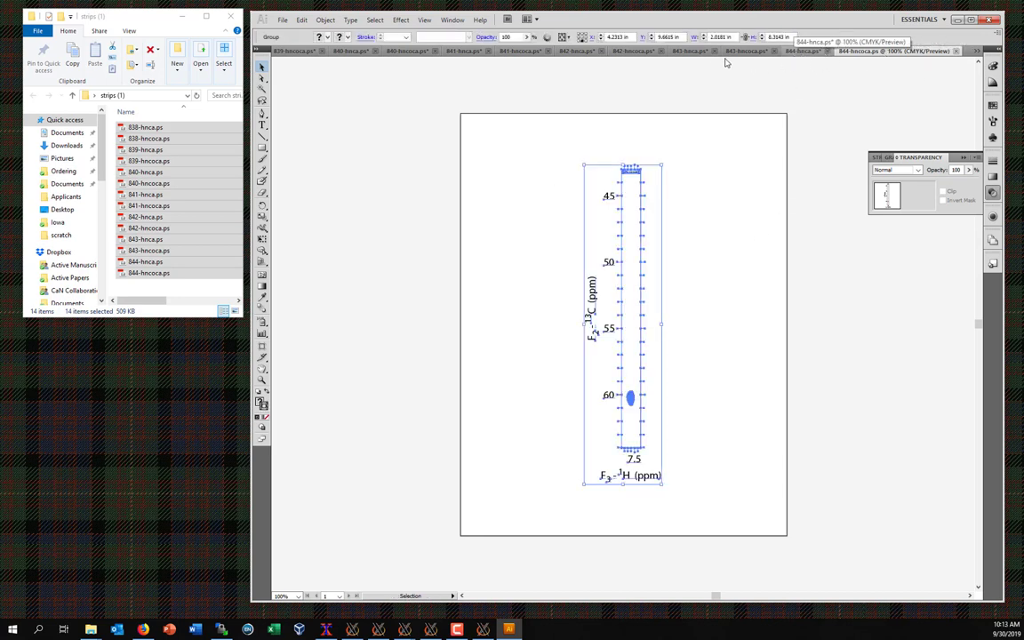
pyautogui.press('a')
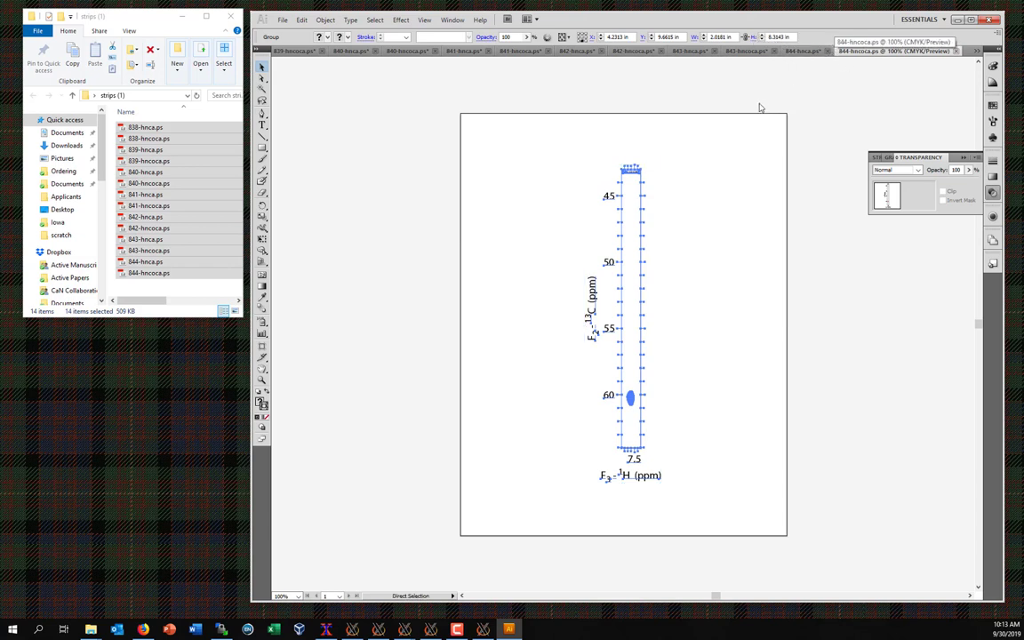
pyautogui.press('v')
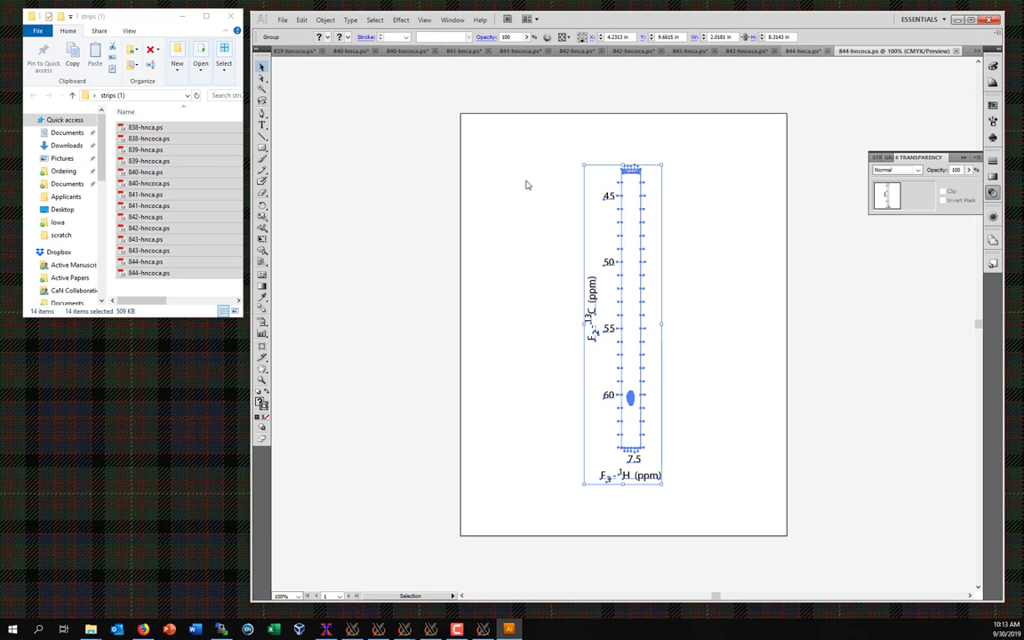
# Step: Paste the 844-hncoca strip into 844-hnca, shift it left of the HNCA strip, and select both
pyautogui.click(803, 52)
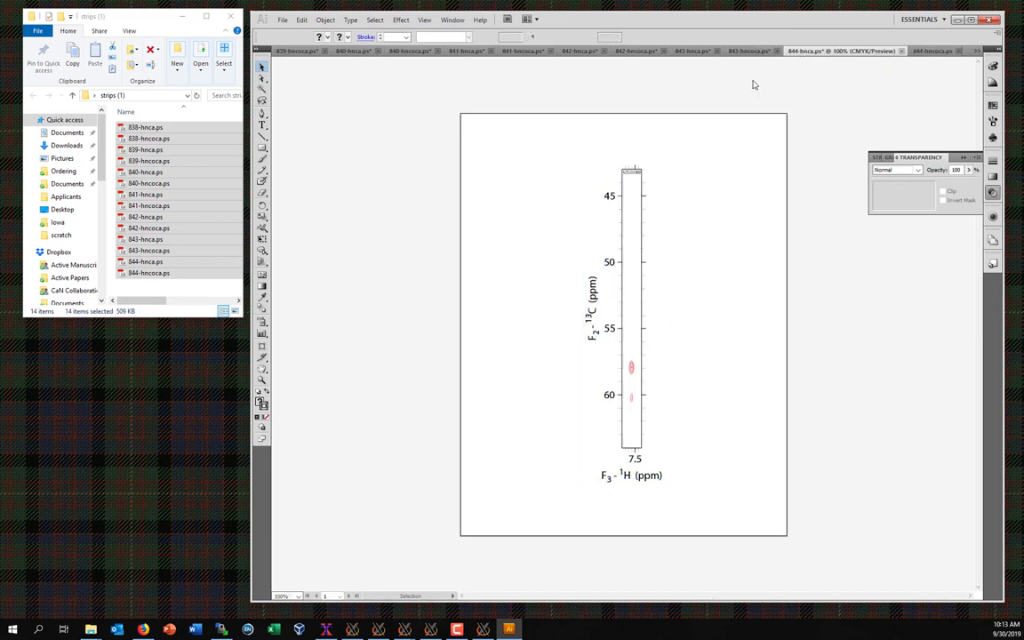
pyautogui.hotkey('ctrl', 'v')
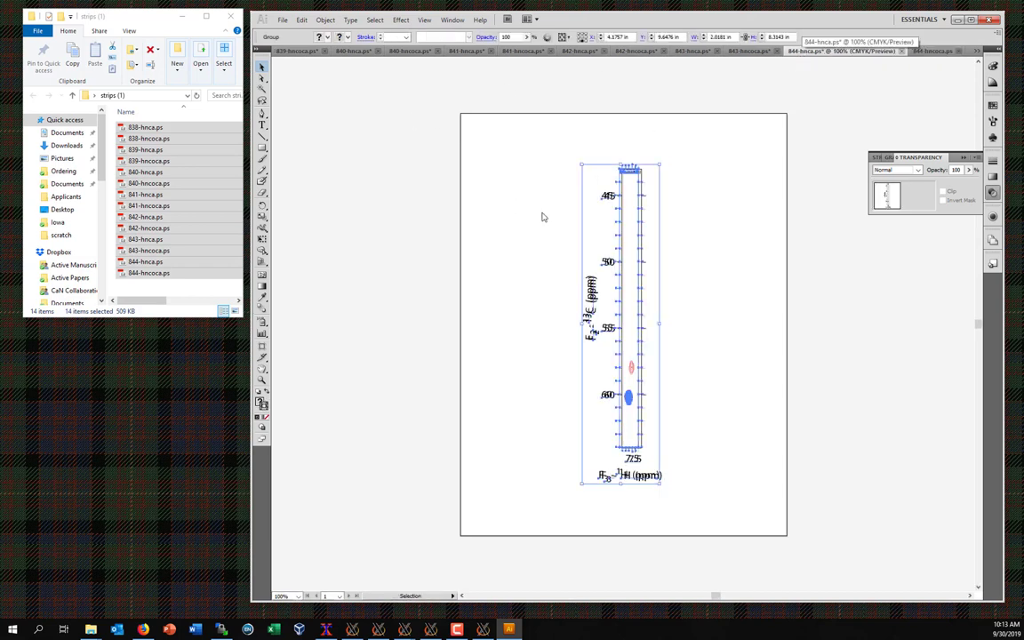
pyautogui.hotkey('shift', 'Left')
pyautogui.hotkey('shift', 'Left')
pyautogui.hotkey('shift', 'Left')
pyautogui.hotkey('shift', 'Left')
pyautogui.hotkey('shift', 'Left')
pyautogui.hotkey('shift', 'Left')
pyautogui.hotkey('shift', 'Left')
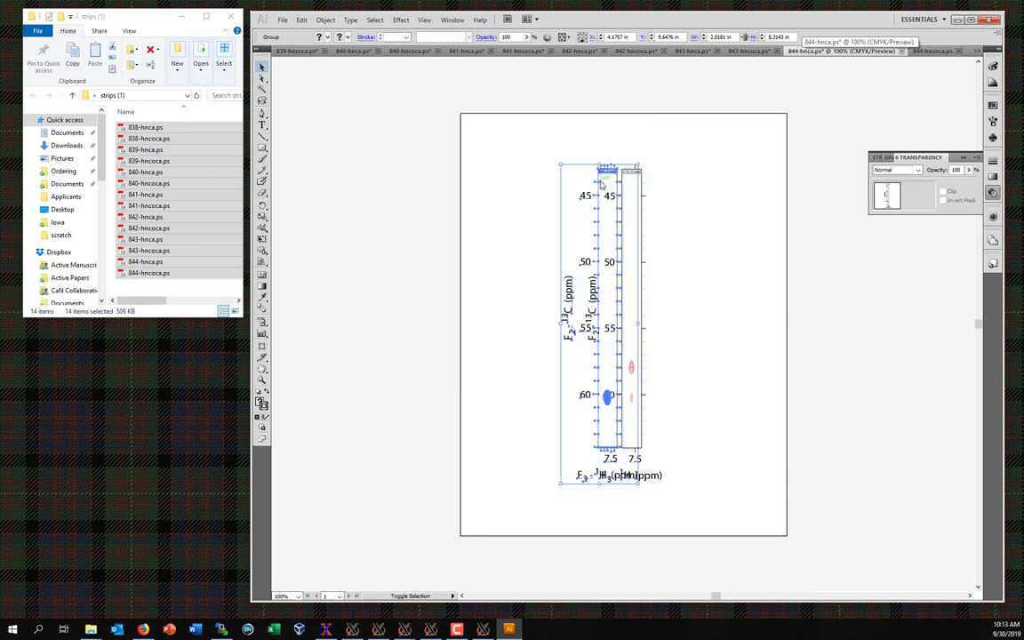
pyautogui.hotkey('shift', 'Left')
pyautogui.hotkey('shift', 'Left')
pyautogui.hotkey('shift', 'Left')
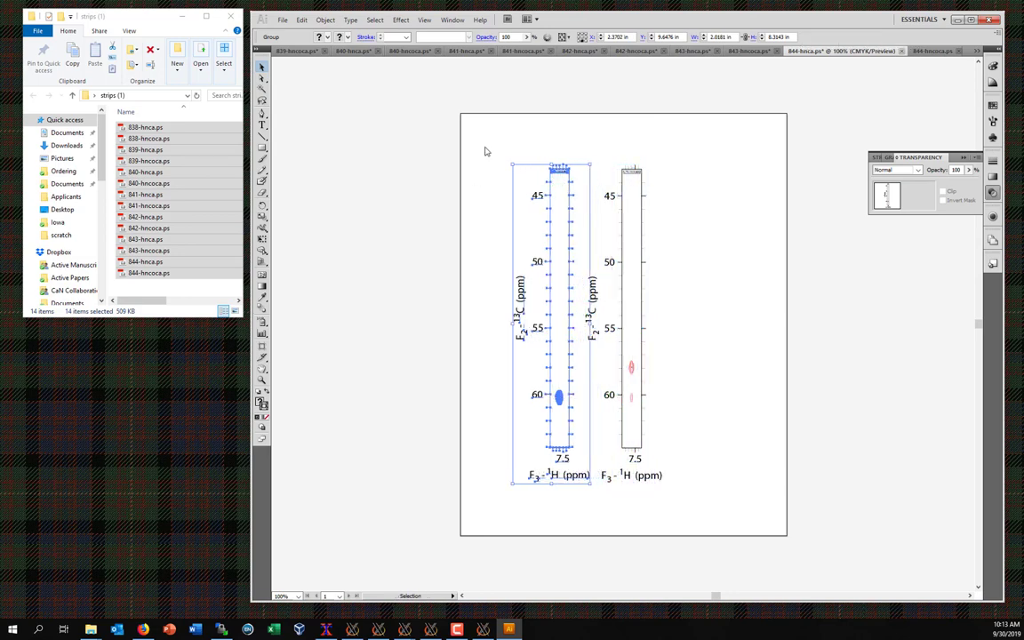
pyautogui.press('a')
pyautogui.moveTo(485, 151); pyautogui.dragTo(725, 477)
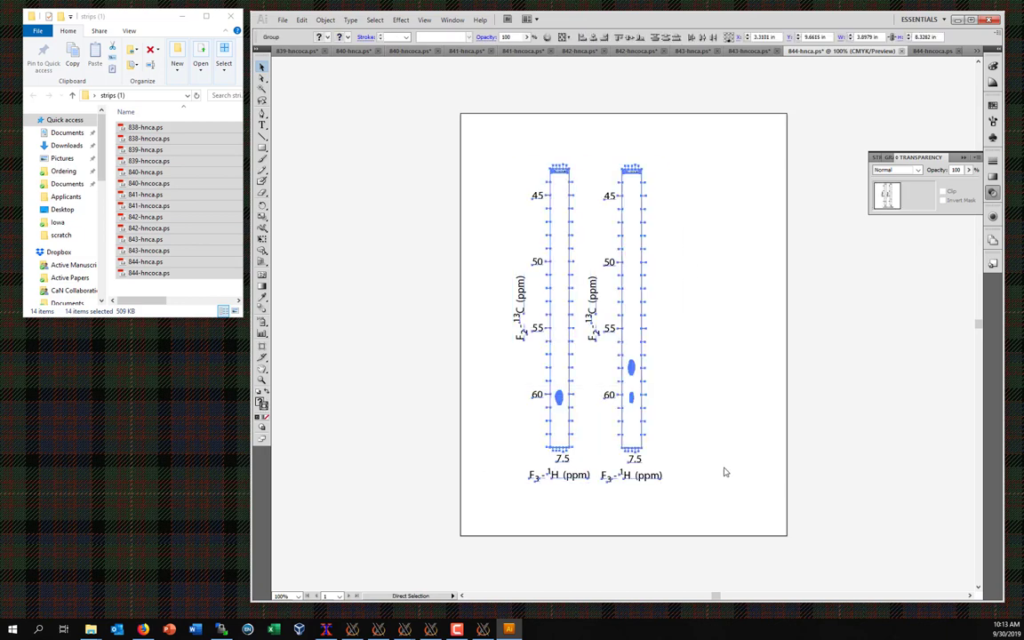
# Step: Paste the two 844 strips into 843-hncoca and shift them right of its strip
pyautogui.press('v')
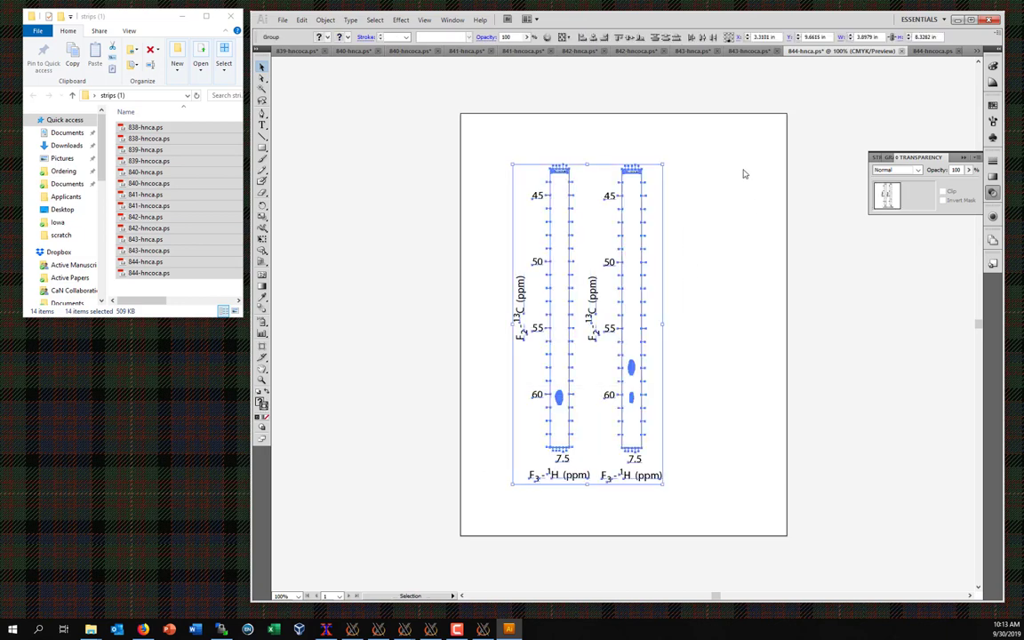
pyautogui.click(751, 52)
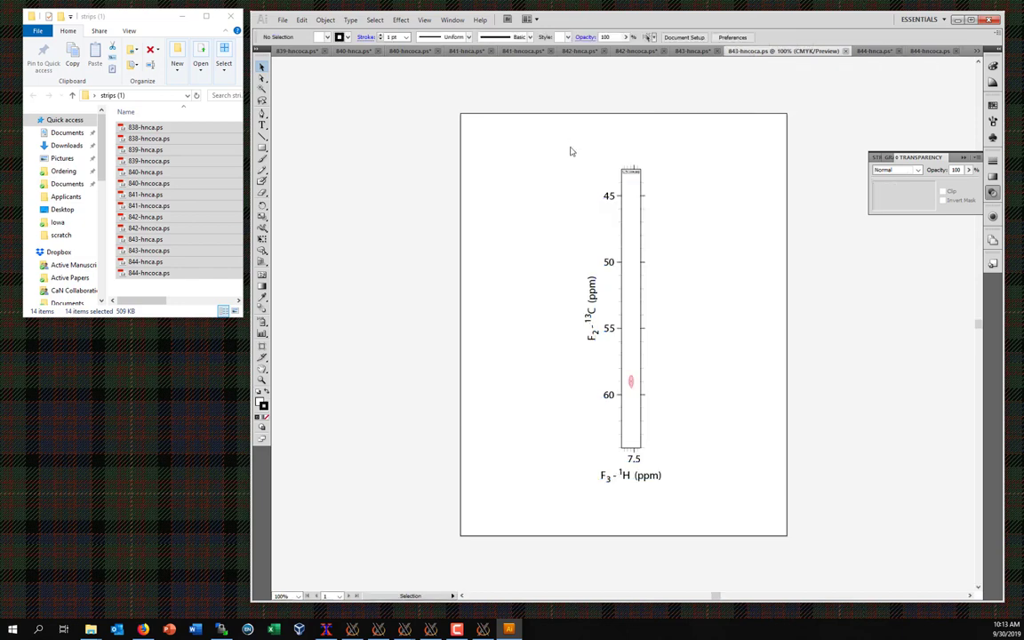
pyautogui.press('a')
pyautogui.hotkey('ctrl', 'v')
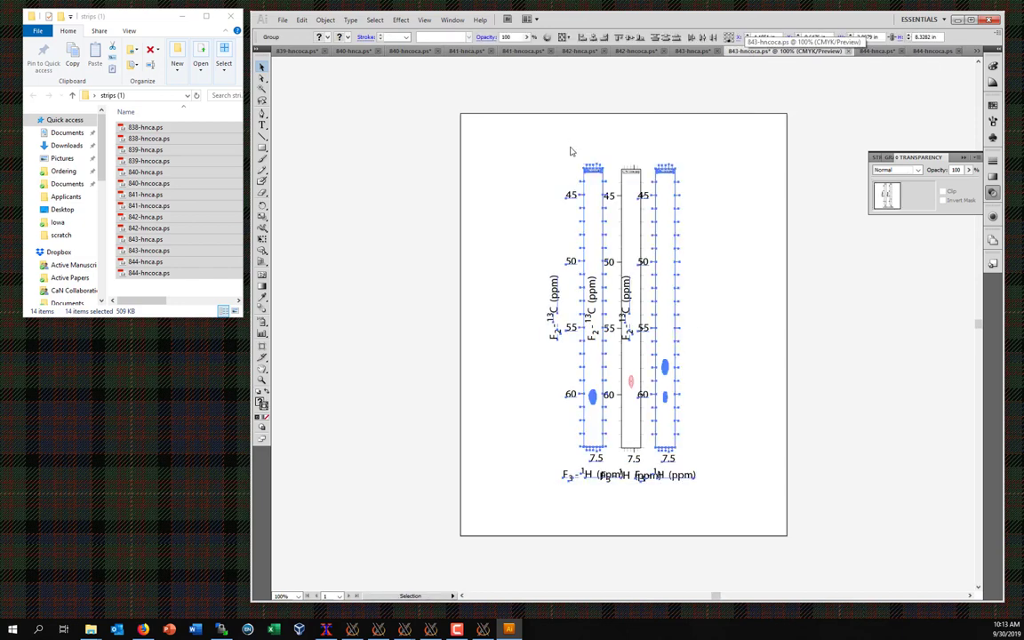
pyautogui.press('v')
pyautogui.hotkey('shift', 'Right')
pyautogui.hotkey('shift', 'Right')
pyautogui.hotkey('shift', 'Right')
pyautogui.hotkey('shift', 'Right')
pyautogui.hotkey('shift', 'Right')
pyautogui.hotkey('shift', 'Right')
pyautogui.hotkey('shift', 'Right')
pyautogui.hotkey('shift', 'Right')
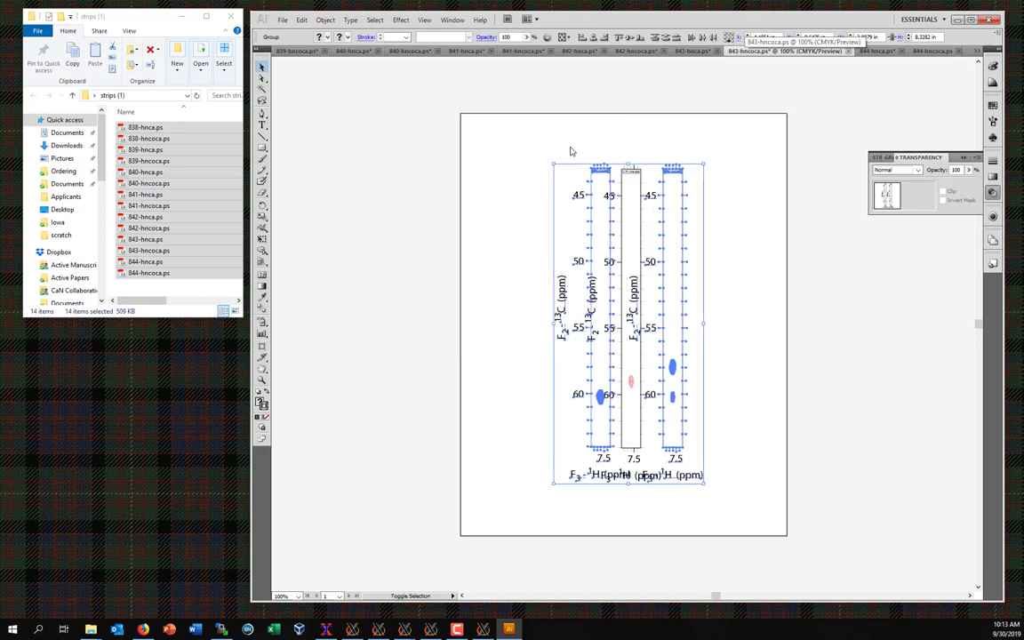
pyautogui.hotkey('shift', 'Right')
pyautogui.hotkey('shift', 'Right')
pyautogui.hotkey('shift', 'Right')
pyautogui.hotkey('shift', 'Right')
pyautogui.hotkey('shift', 'Right')
pyautogui.hotkey('shift', 'Right')
pyautogui.hotkey('shift', 'Right')
pyautogui.hotkey('shift', 'Right')
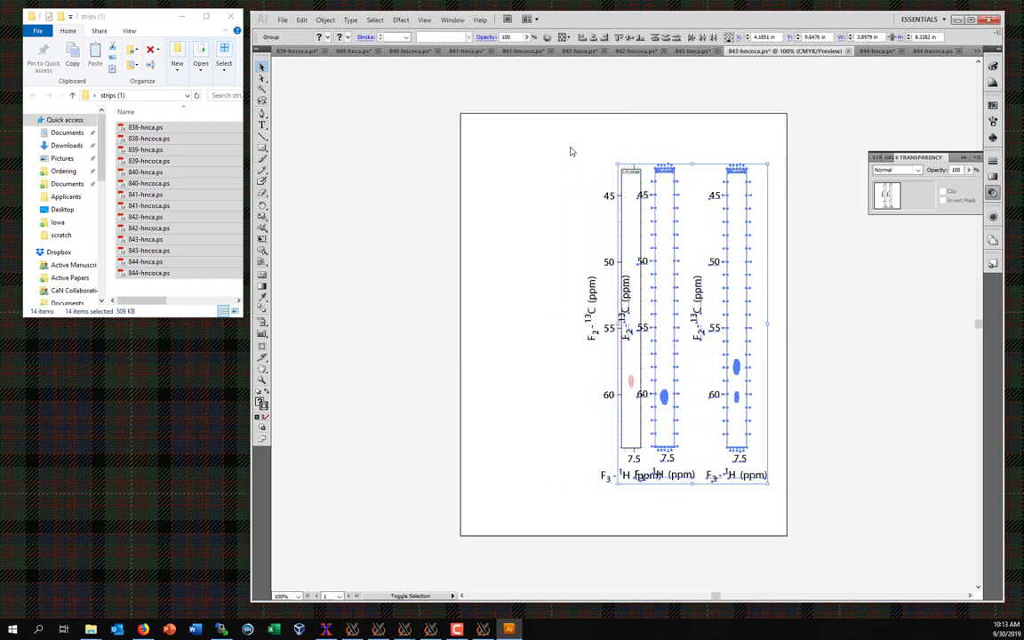
pyautogui.hotkey('shift', 'Right')
pyautogui.hotkey('shift', 'Right')
pyautogui.hotkey('shift', 'Right')
pyautogui.hotkey('shift', 'Right')
pyautogui.hotkey('shift', 'Right')
pyautogui.hotkey('shift', 'Right')
pyautogui.hotkey('shift', 'Right')
pyautogui.hotkey('shift', 'Right')
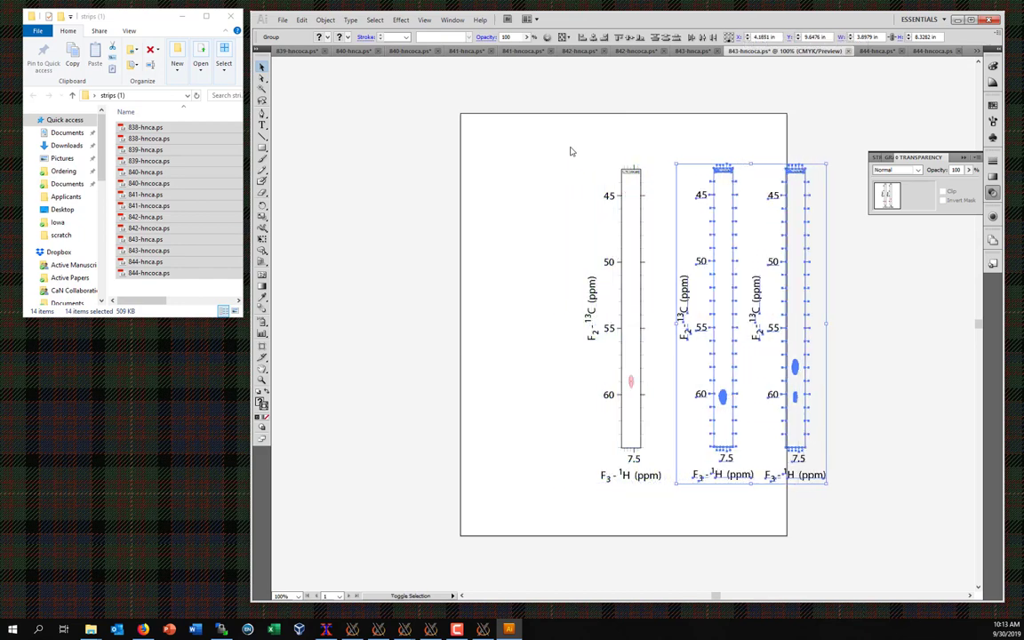
pyautogui.hotkey('shift', 'Right')
pyautogui.hotkey('shift', 'Right')
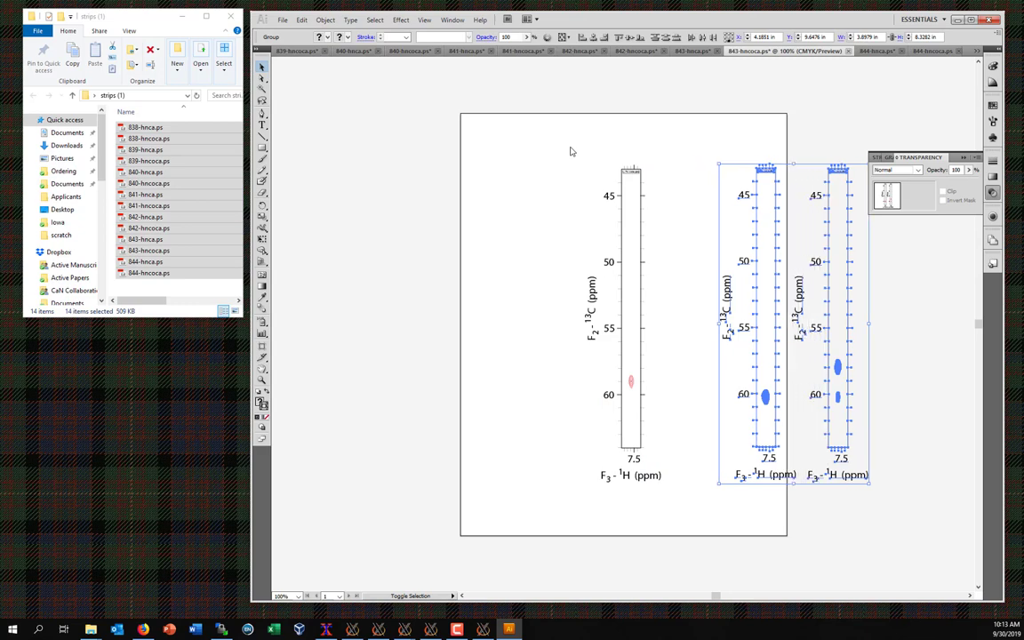
# Step: Nudge the 843-hncoca strip slightly left, then select all three strips together
pyautogui.moveTo(545, 151); pyautogui.dragTo(676, 513)
pyautogui.hotkey('shift', 'Left')
pyautogui.hotkey('shift', 'Left')
pyautogui.hotkey('shift', 'Left')
pyautogui.hotkey('shift', 'Left')
pyautogui.hotkey('shift', 'Left')
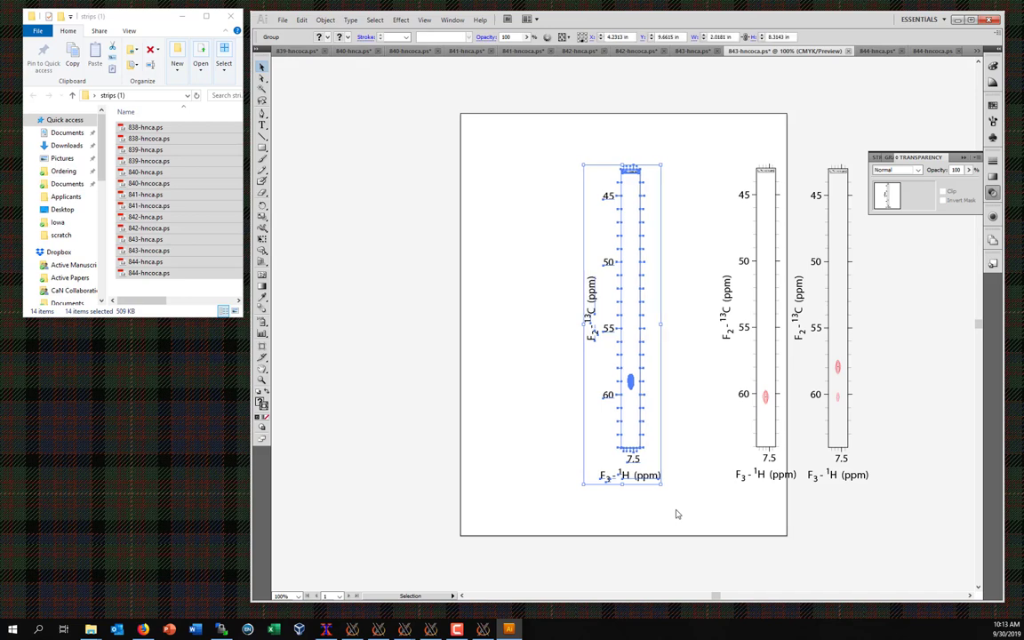
pyautogui.hotkey('shift', 'Left')
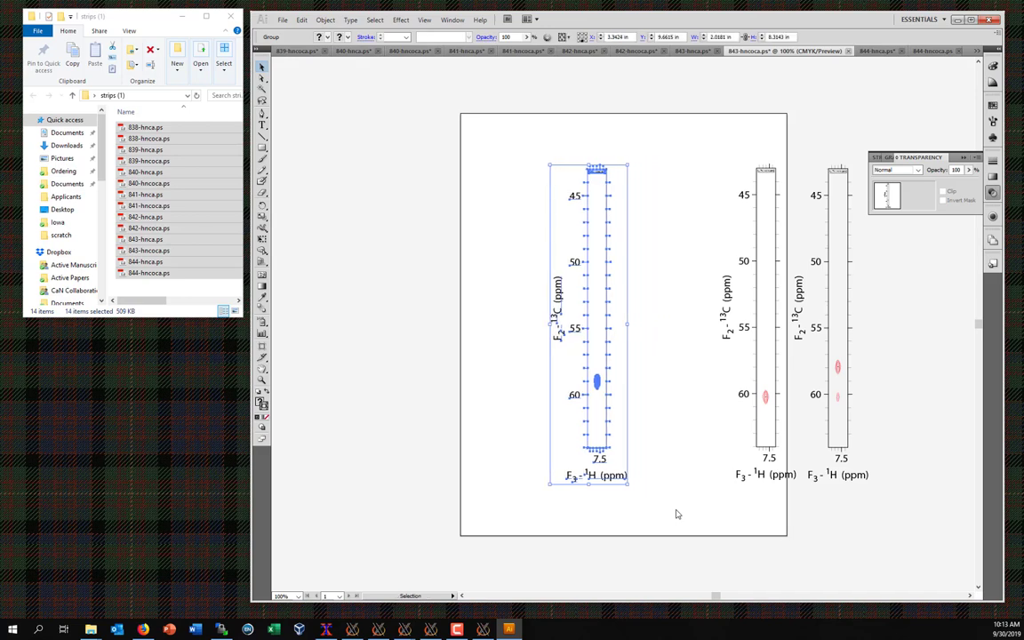
pyautogui.moveTo(520, 149); pyautogui.dragTo(908, 505)
pyautogui.press('a')
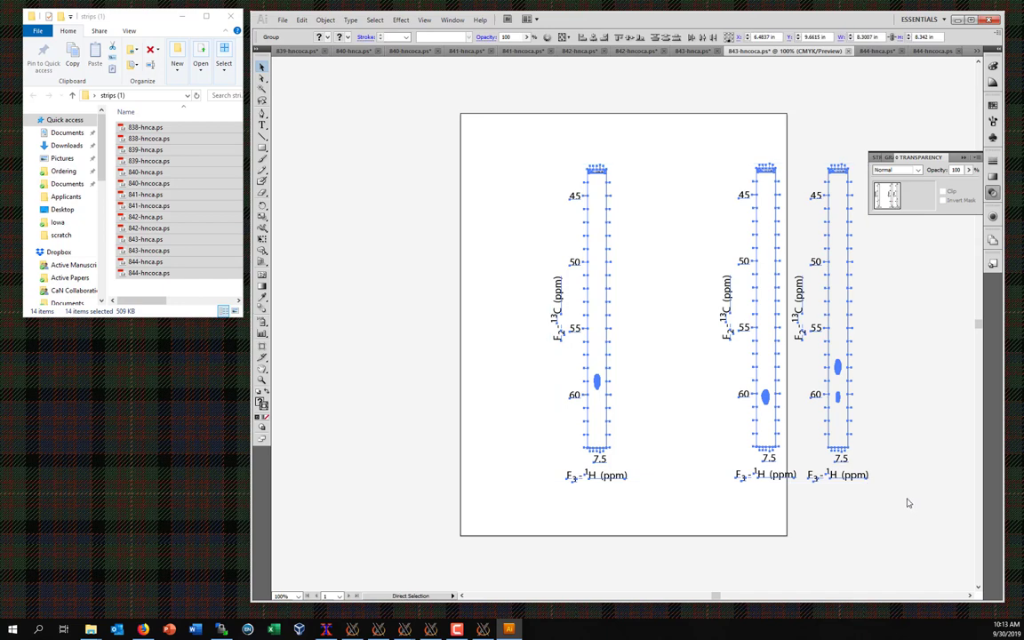
pyautogui.press('v')
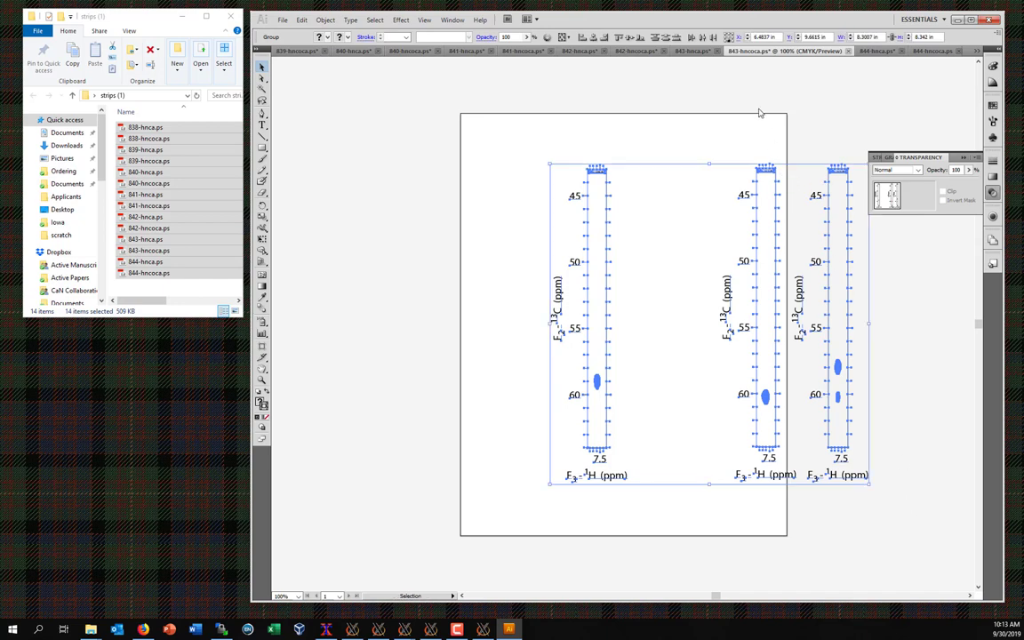
pyautogui.click(689, 52)
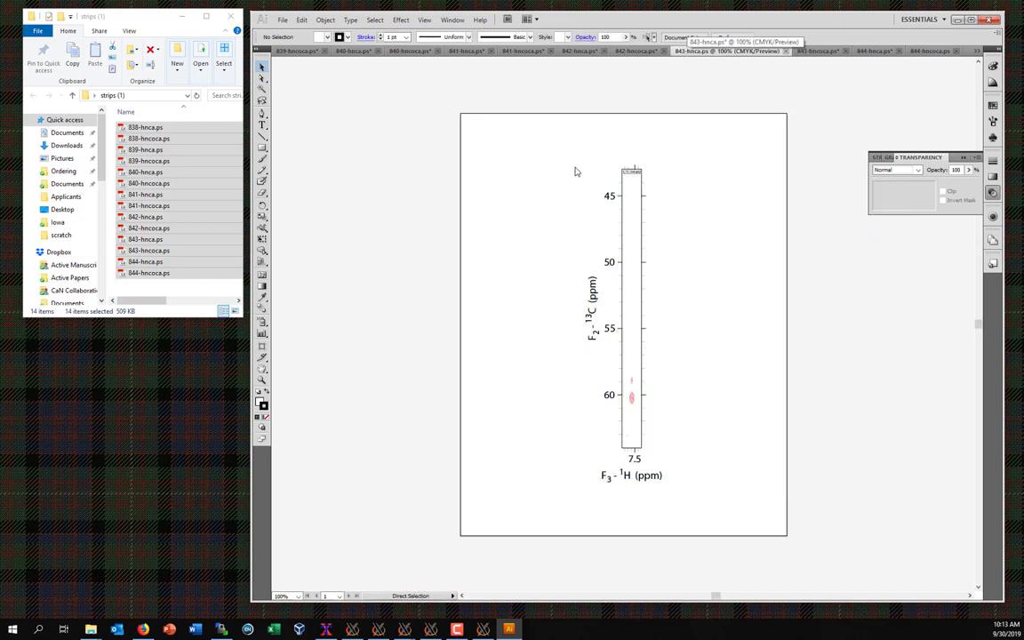
# Step: Paste the three strips into 843-hnca, nudge them right, and select all four strips
pyautogui.hotkey('ctrl', 'v')
pyautogui.hotkey('shift', 'Right')
pyautogui.hotkey('shift', 'Right')
pyautogui.hotkey('shift', 'Right')
pyautogui.hotkey('shift', 'Right')
pyautogui.hotkey('shift', 'Right')
pyautogui.hotkey('shift', 'Right')
pyautogui.hotkey('shift', 'Right')
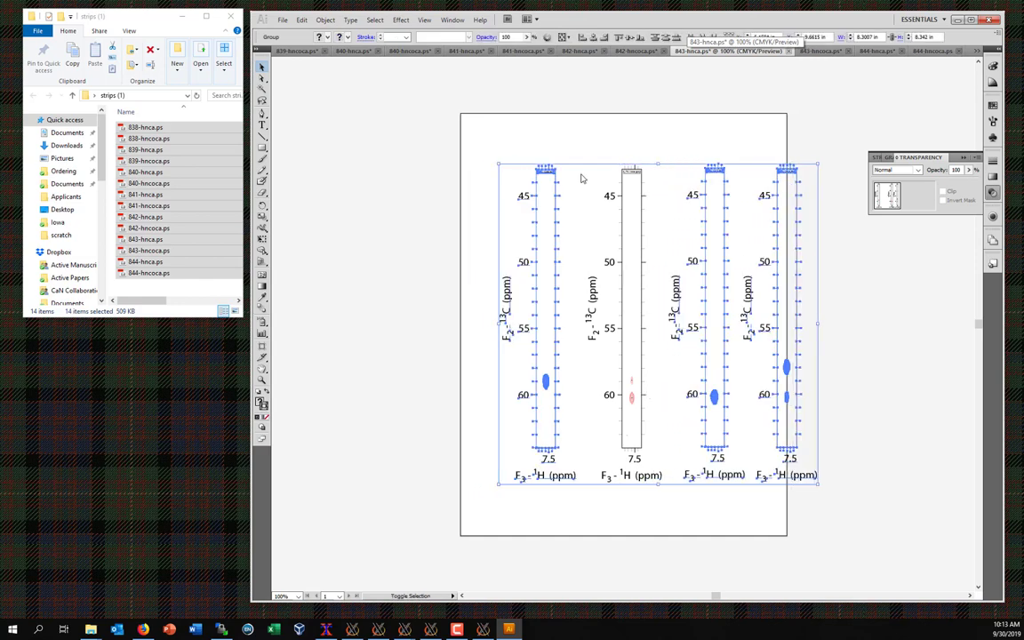
pyautogui.hotkey('shift', 'Right')
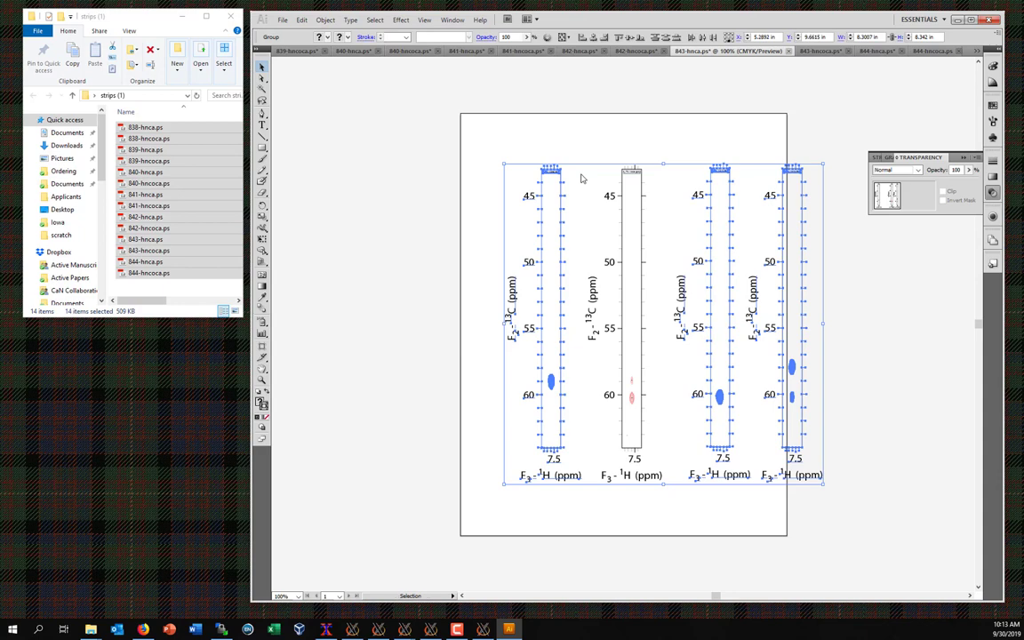
pyautogui.click(484, 158)
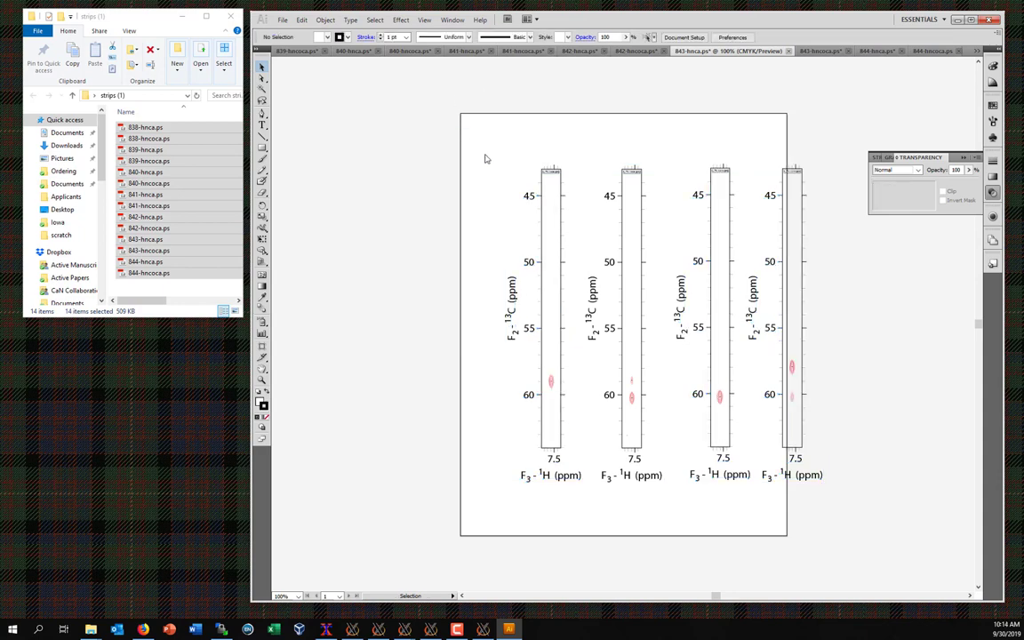
pyautogui.moveTo(742, 426); pyautogui.dragTo(845, 511)
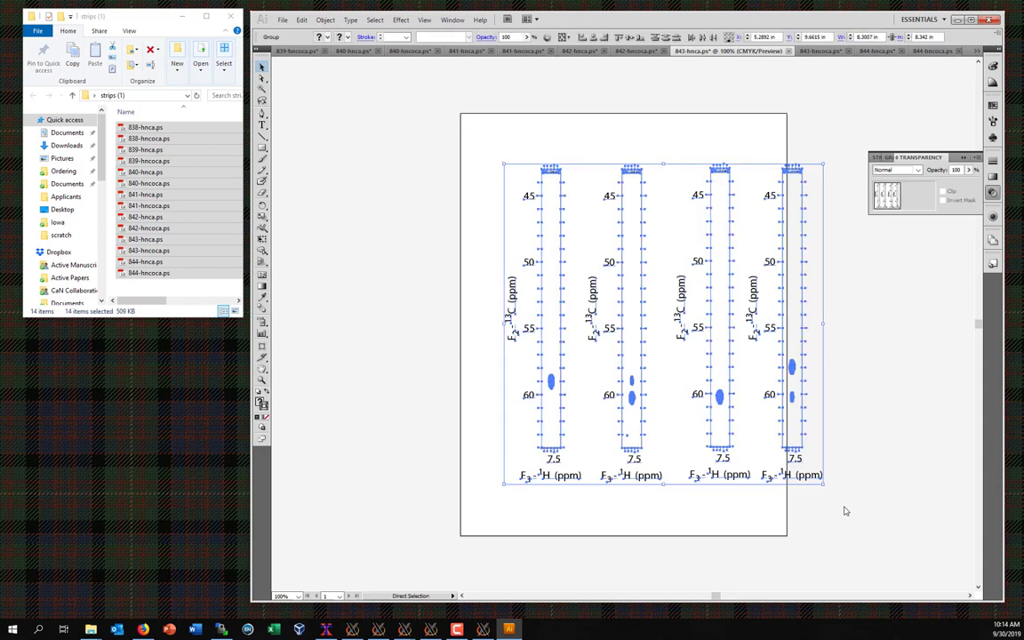
pyautogui.press('v')
# Step: Paste the four strips into 842-hncoca, shift them right of its strip, and select everything
pyautogui.click(633, 52)
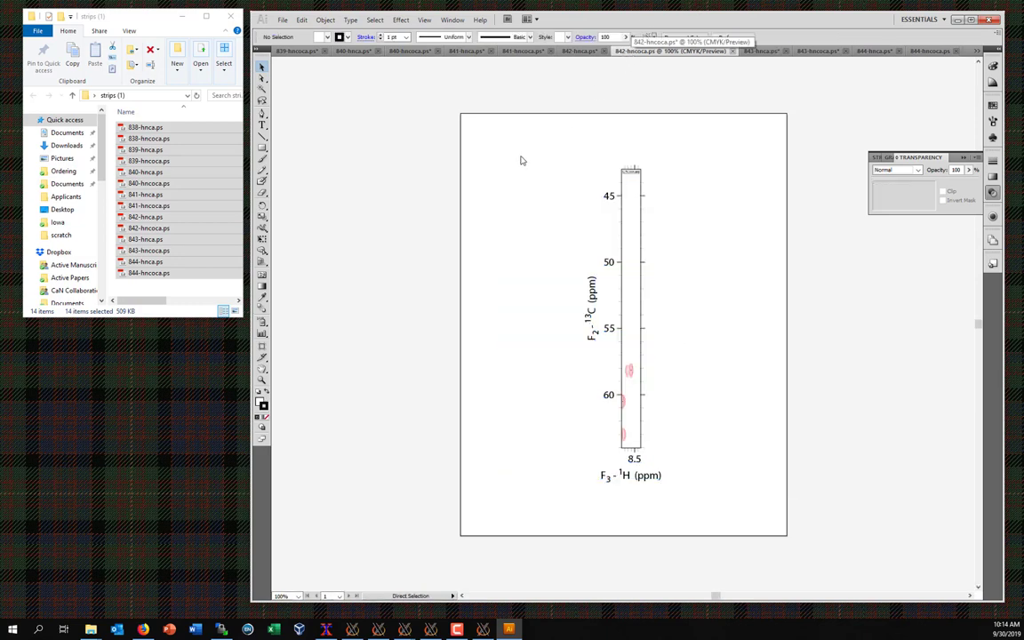
pyautogui.hotkey('ctrl', 'v')
pyautogui.hotkey('shift', 'Right')
pyautogui.hotkey('shift', 'Right')
pyautogui.hotkey('shift', 'Right')
pyautogui.hotkey('shift', 'Right')
pyautogui.hotkey('shift', 'Right')
pyautogui.hotkey('shift', 'Right')
pyautogui.hotkey('shift', 'Right')
pyautogui.hotkey('shift', 'Right')
pyautogui.hotkey('shift', 'Right')
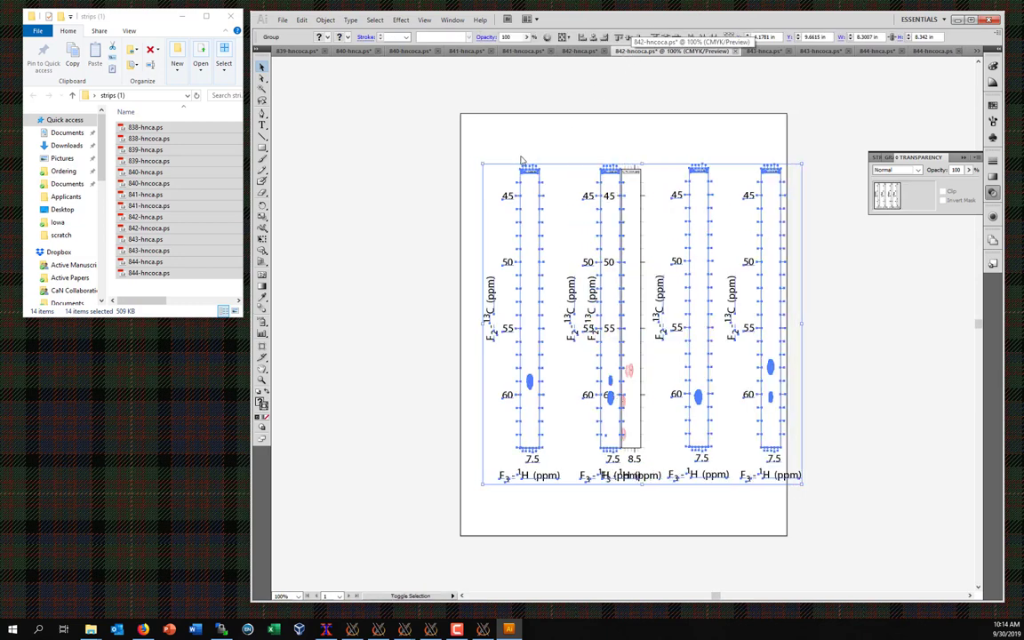
pyautogui.hotkey('shift', 'Right')
pyautogui.hotkey('shift', 'Right')
pyautogui.hotkey('shift', 'Right')
pyautogui.hotkey('shift', 'Right')
pyautogui.hotkey('shift', 'Right')
pyautogui.hotkey('shift', 'Right')
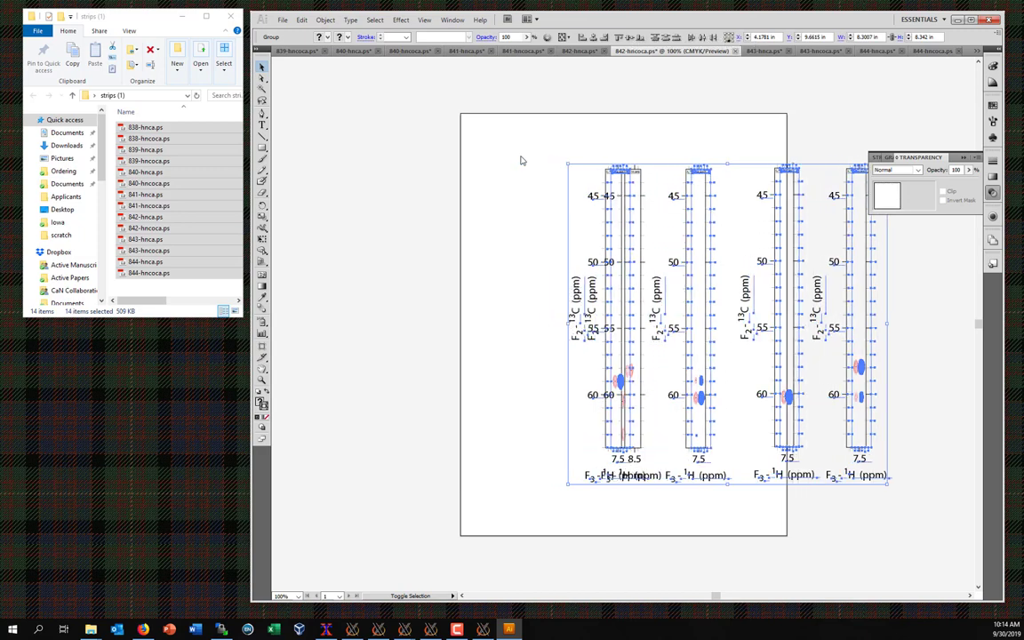
pyautogui.hotkey('shift', 'Right')
pyautogui.hotkey('shift', 'Right')
pyautogui.hotkey('shift', 'Right')
pyautogui.hotkey('shift', 'Right')
pyautogui.hotkey('shift', 'Right')
pyautogui.hotkey('shift', 'Right')
pyautogui.hotkey('shift', 'Right')
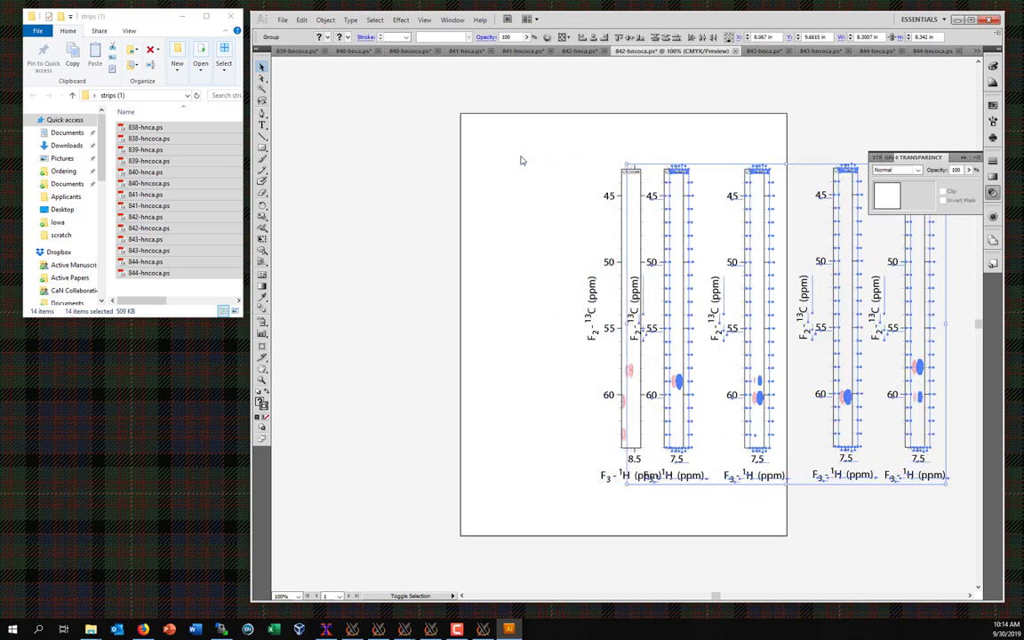
pyautogui.hotkey('shift', 'Right')
pyautogui.hotkey('shift', 'Right')
pyautogui.hotkey('shift', 'Right')
pyautogui.hotkey('shift', 'Right')
pyautogui.hotkey('shift', 'Right')
pyautogui.hotkey('shift', 'Right')
pyautogui.hotkey('shift', 'Right')
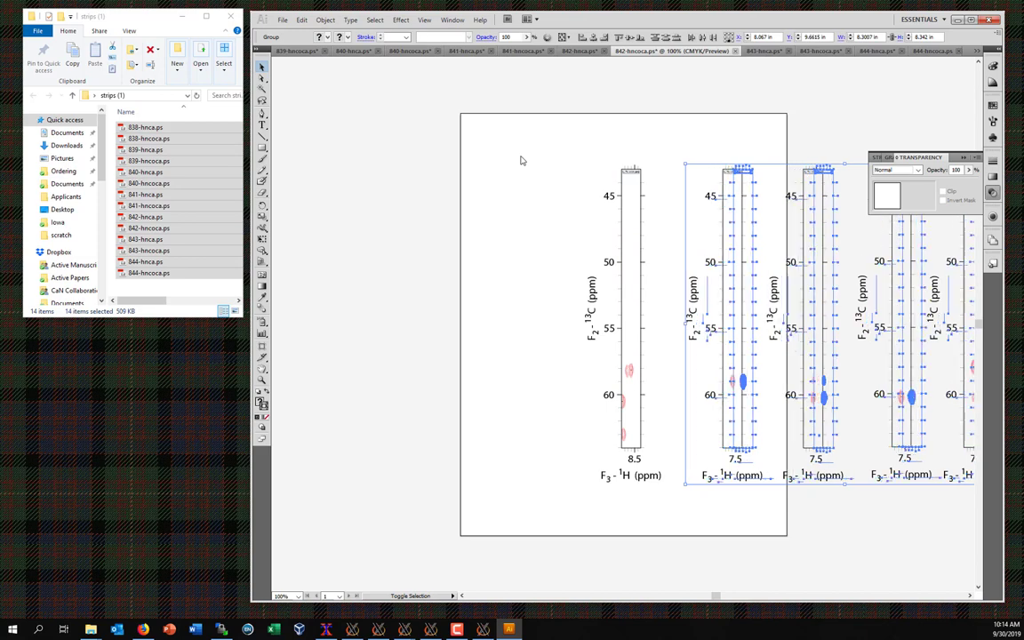
pyautogui.hotkey('shift', 'Right')
pyautogui.hotkey('shift', 'Right')
pyautogui.hotkey('shift', 'Right')
pyautogui.hotkey('shift', 'Right')
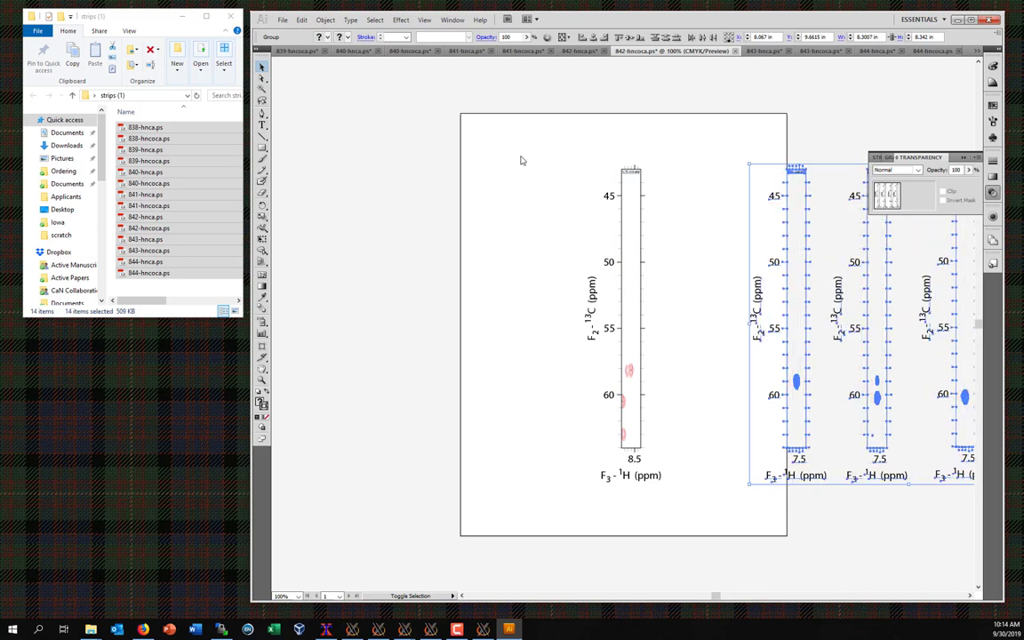
pyautogui.press('a')
pyautogui.hotkey('ctrl', 'a')
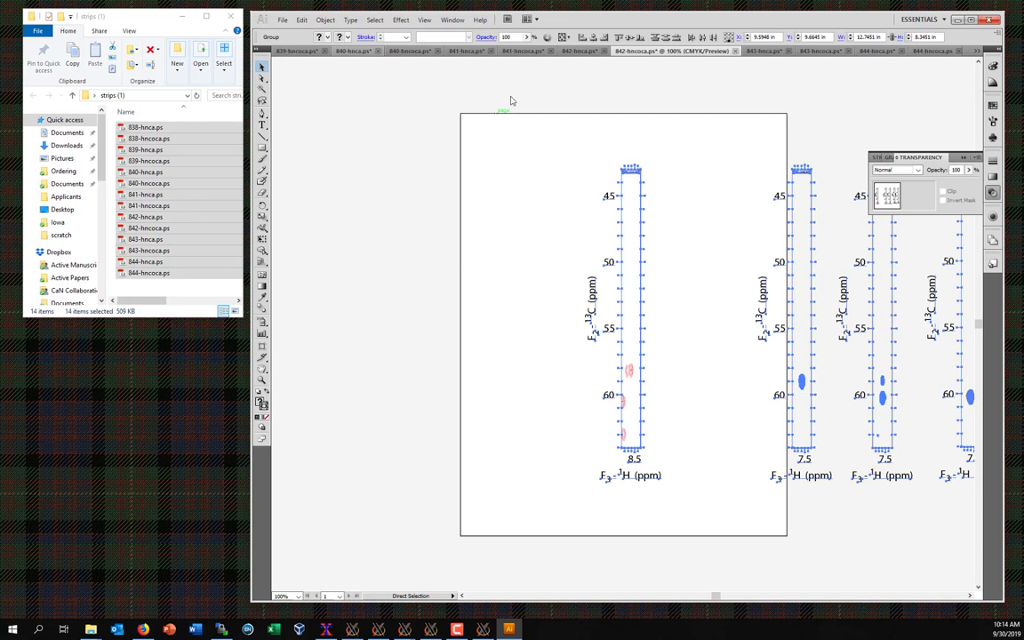
# Step: Paste the strip row into 842-hnca.ps and nudge it right so its own strip fills the gap
pyautogui.click(584, 51)
pyautogui.hotkey('ctrl', 'v')
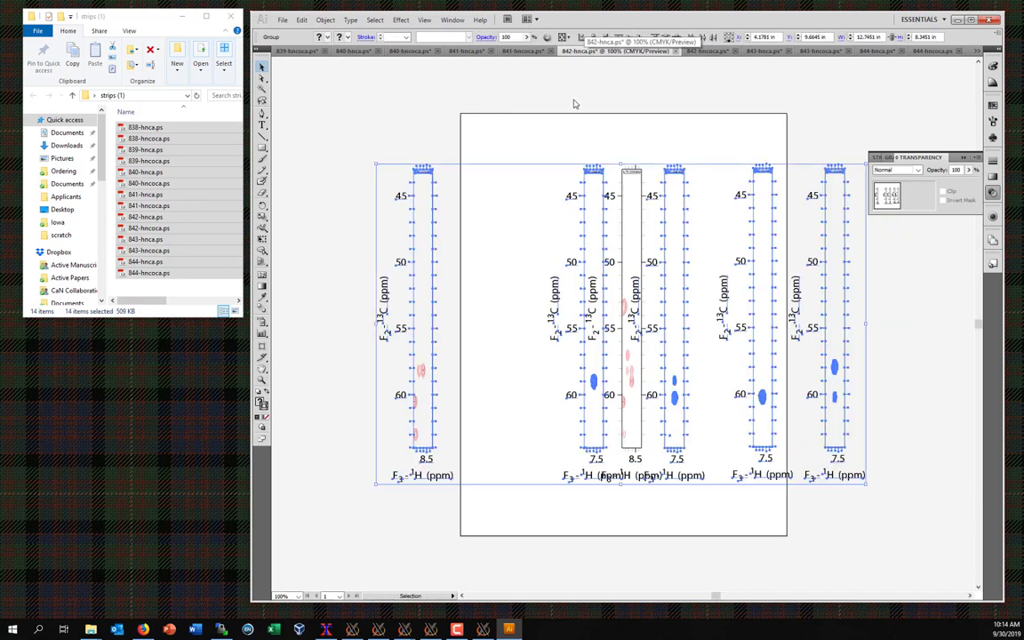
pyautogui.press('Right')
pyautogui.press('Right')
pyautogui.press('Right')
pyautogui.press('Right')
pyautogui.press('Right')
pyautogui.press('Right')
pyautogui.press('Right')
pyautogui.press('Right')
pyautogui.press('Right')
pyautogui.press('Right')
pyautogui.press('Right')
pyautogui.press('Right')
pyautogui.press('Right')
pyautogui.press('Right')
pyautogui.press('Right')
pyautogui.press('Right')
pyautogui.press('Right')
pyautogui.press('Right')
pyautogui.press('Right')
pyautogui.press('Right')
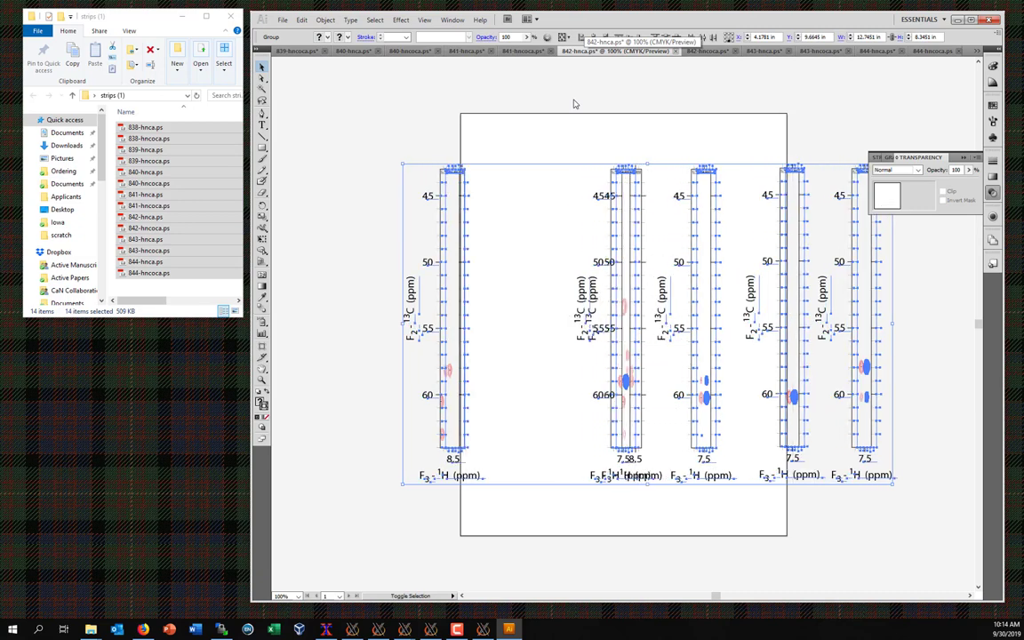
pyautogui.press('Right')
pyautogui.press('Right')
pyautogui.press('Right')
pyautogui.press('Right')
pyautogui.press('Right')
pyautogui.press('Right')
pyautogui.press('Right')
pyautogui.press('Right')
pyautogui.press('Right')
pyautogui.press('Right')
pyautogui.press('Right')
pyautogui.press('Right')
pyautogui.press('Right')
pyautogui.press('Right')
pyautogui.press('Right')
pyautogui.press('Right')
pyautogui.press('Right')
pyautogui.press('Right')
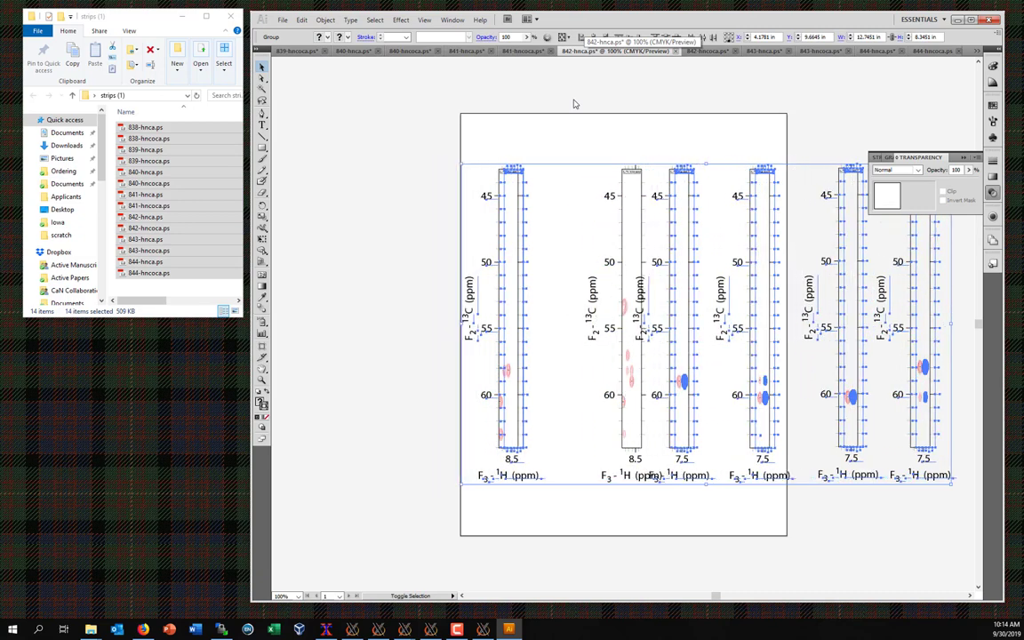
pyautogui.press('Right')
pyautogui.press('Right')
pyautogui.press('Right')
pyautogui.press('Right')
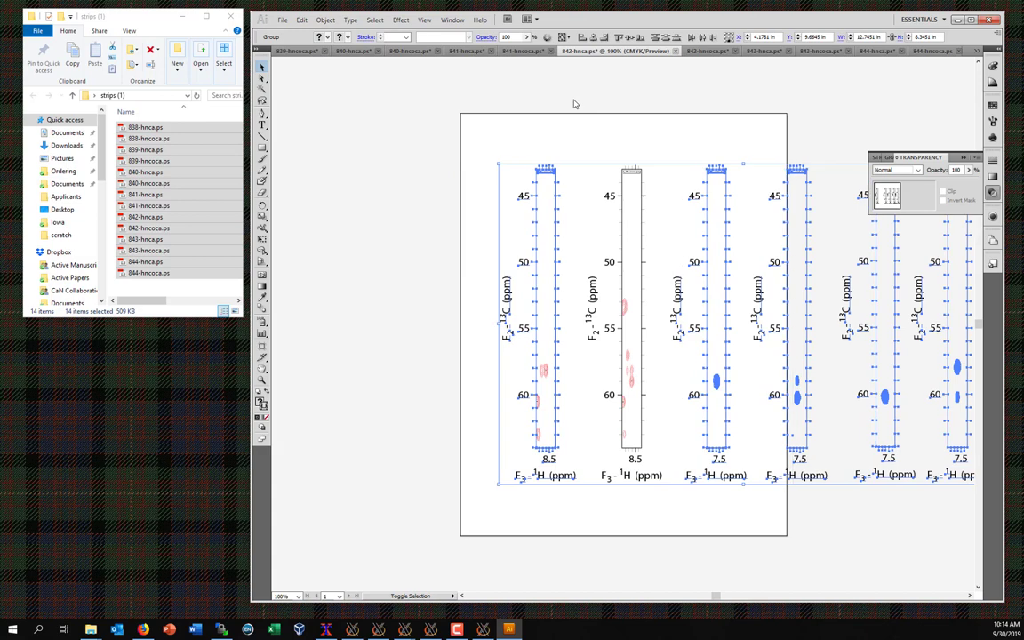
pyautogui.click(483, 151)
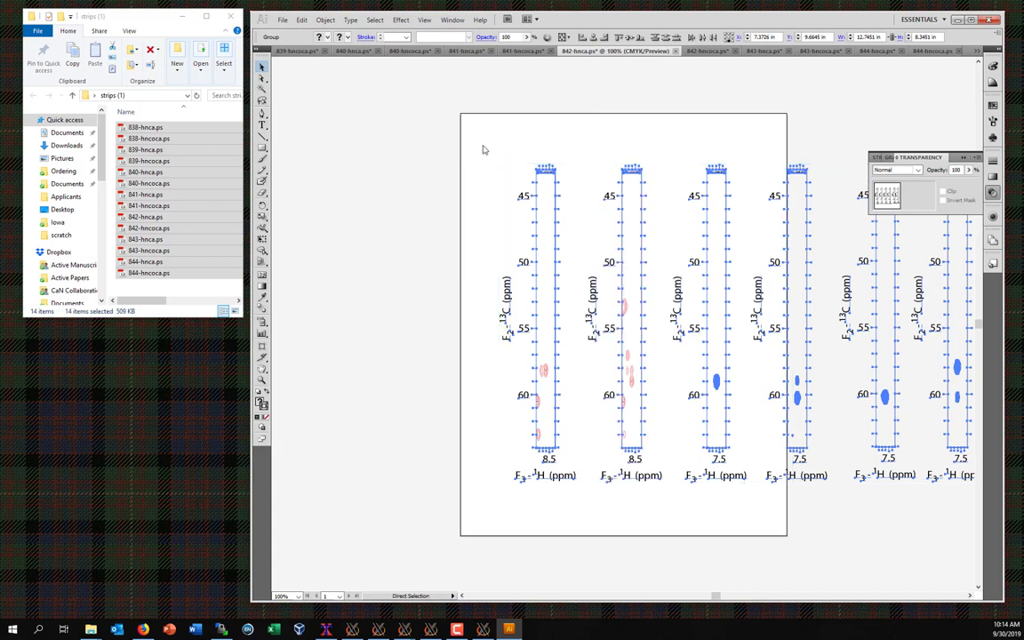
# Step: Paste the strip row into 841-hncoca.ps, shift it right to fit its own strip, and select all
pyautogui.press('v')
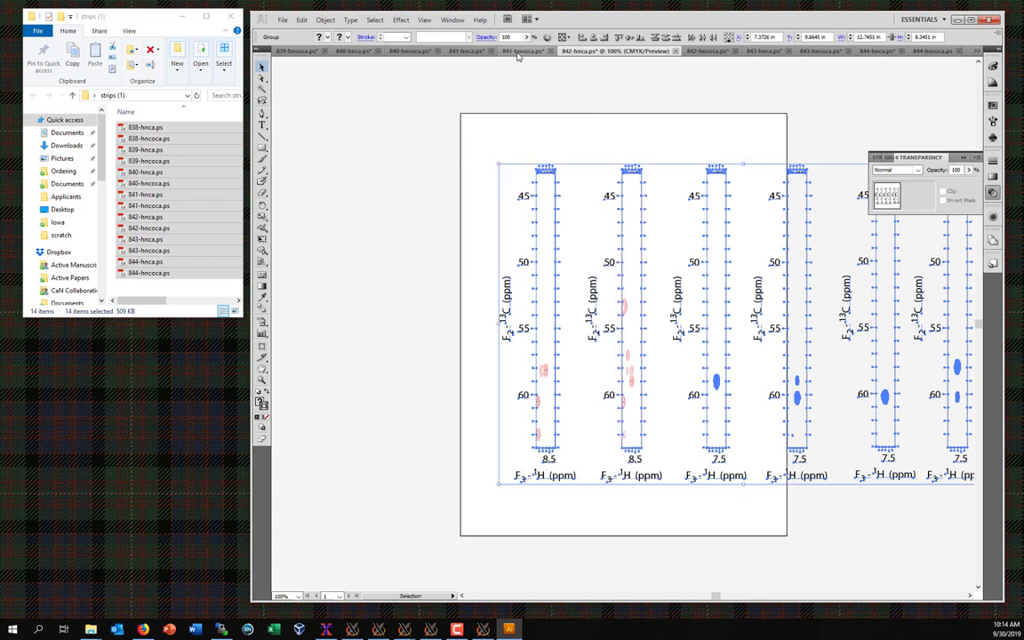
pyautogui.click(518, 52)
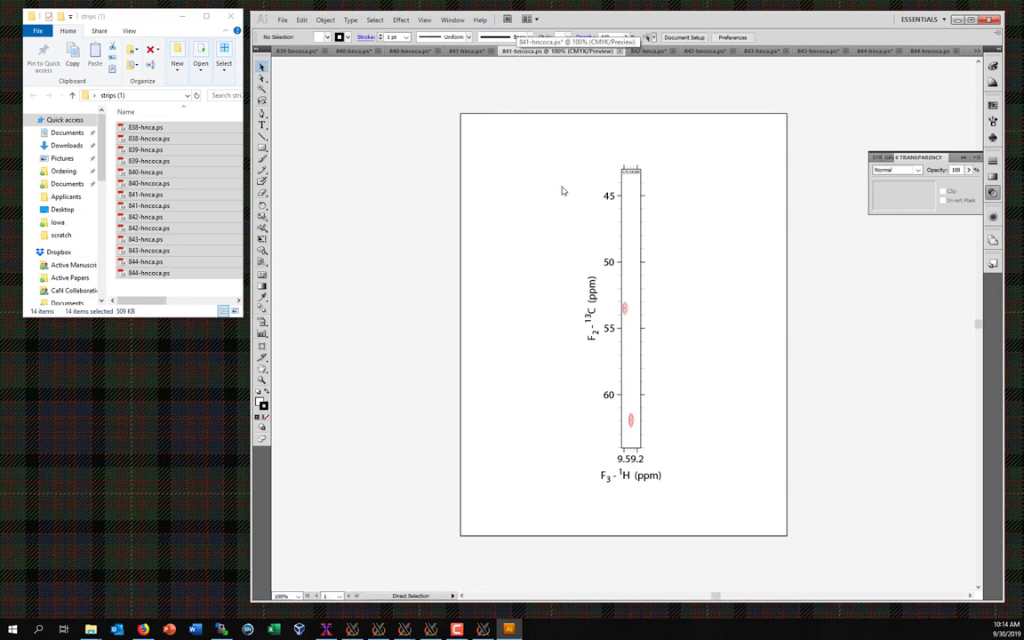
pyautogui.hotkey('ctrl', 'v')
pyautogui.hotkey('shift', 'Right')
pyautogui.hotkey('shift', 'Right')
pyautogui.hotkey('shift', 'Right')
pyautogui.hotkey('shift', 'Right')
pyautogui.hotkey('shift', 'Right')
pyautogui.hotkey('shift', 'Right')
pyautogui.hotkey('shift', 'Right')
pyautogui.hotkey('shift', 'Right')
pyautogui.hotkey('shift', 'Right')
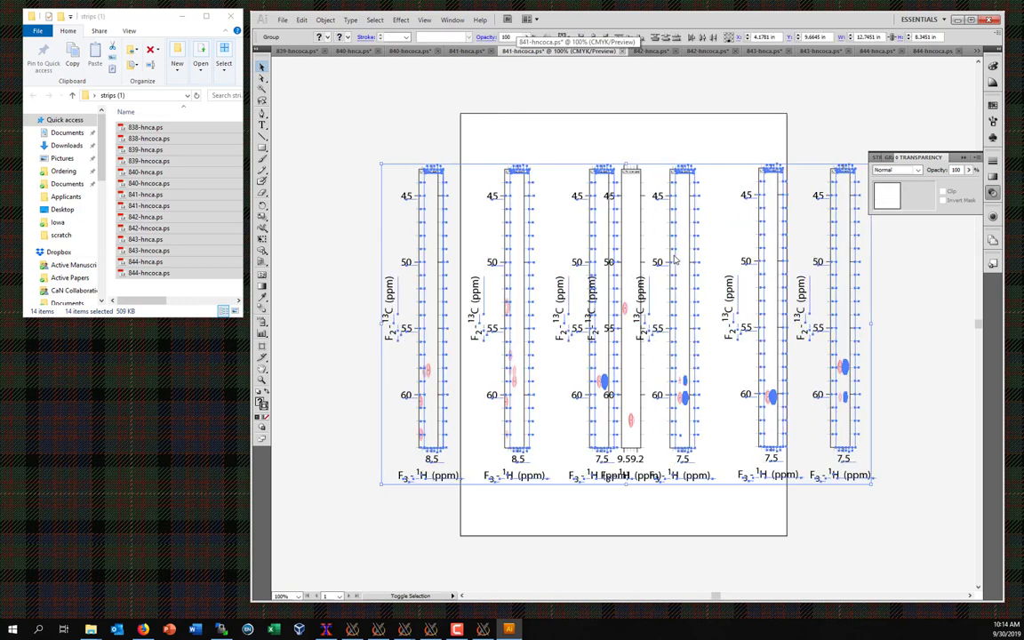
pyautogui.hotkey('shift', 'Right')
pyautogui.hotkey('shift', 'Right')
pyautogui.hotkey('shift', 'Right')
pyautogui.hotkey('shift', 'Right')
pyautogui.hotkey('shift', 'Right')
pyautogui.hotkey('shift', 'Right')
pyautogui.hotkey('shift', 'Right')
pyautogui.hotkey('shift', 'Right')
pyautogui.hotkey('shift', 'Right')
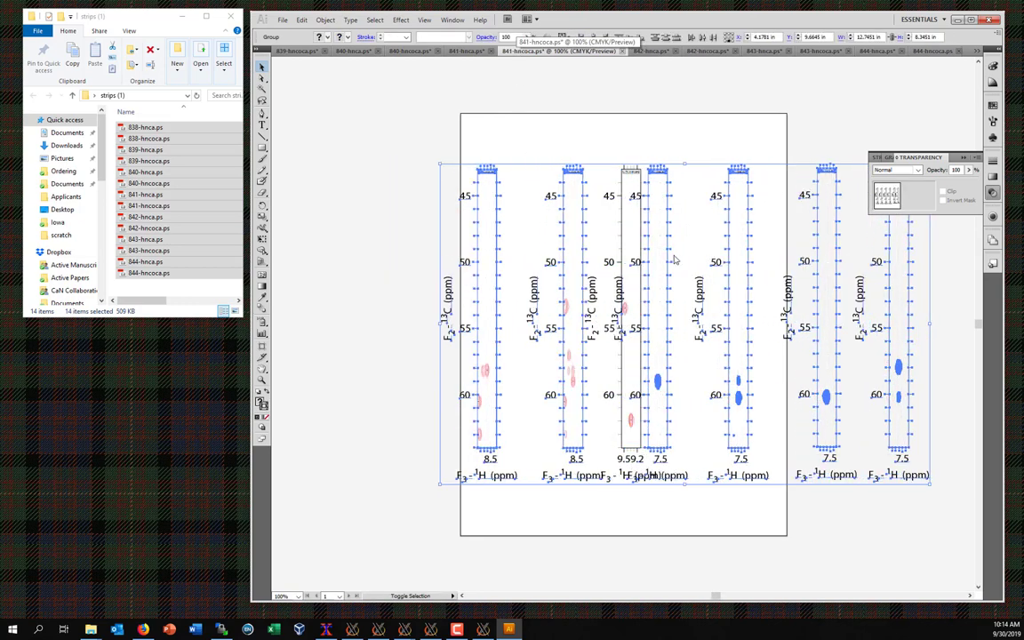
pyautogui.hotkey('shift', 'Right')
pyautogui.hotkey('shift', 'Right')
pyautogui.hotkey('shift', 'Right')
pyautogui.hotkey('shift', 'Right')
pyautogui.hotkey('shift', 'Right')
pyautogui.hotkey('shift', 'Right')
pyautogui.hotkey('shift', 'Right')
pyautogui.hotkey('shift', 'Right')
pyautogui.hotkey('shift', 'Right')
pyautogui.hotkey('shift', 'Right')
pyautogui.hotkey('shift', 'Right')
pyautogui.hotkey('shift', 'Right')
pyautogui.hotkey('shift', 'Right')
pyautogui.hotkey('shift', 'Right')
pyautogui.hotkey('shift', 'Right')
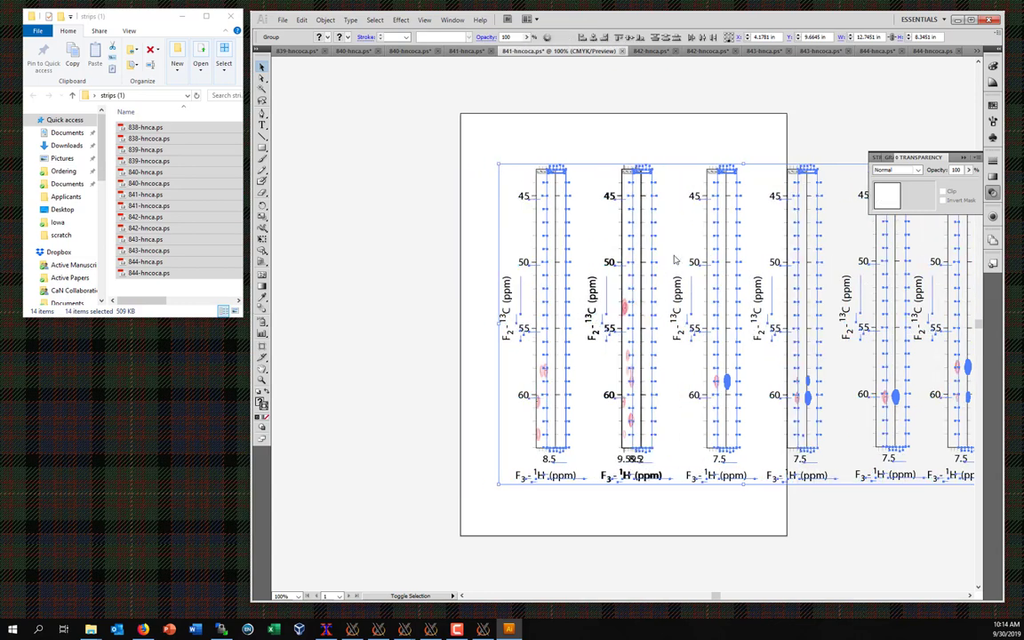
pyautogui.hotkey('shift', 'Right')
pyautogui.hotkey('shift', 'Right')
pyautogui.hotkey('shift', 'Right')
pyautogui.hotkey('shift', 'Right')
pyautogui.hotkey('shift', 'Right')
pyautogui.hotkey('shift', 'Right')
pyautogui.hotkey('shift', 'Right')
pyautogui.hotkey('shift', 'Right')
pyautogui.hotkey('shift', 'Right')
pyautogui.hotkey('shift', 'Right')
pyautogui.hotkey('shift', 'Right')
pyautogui.hotkey('shift', 'Right')
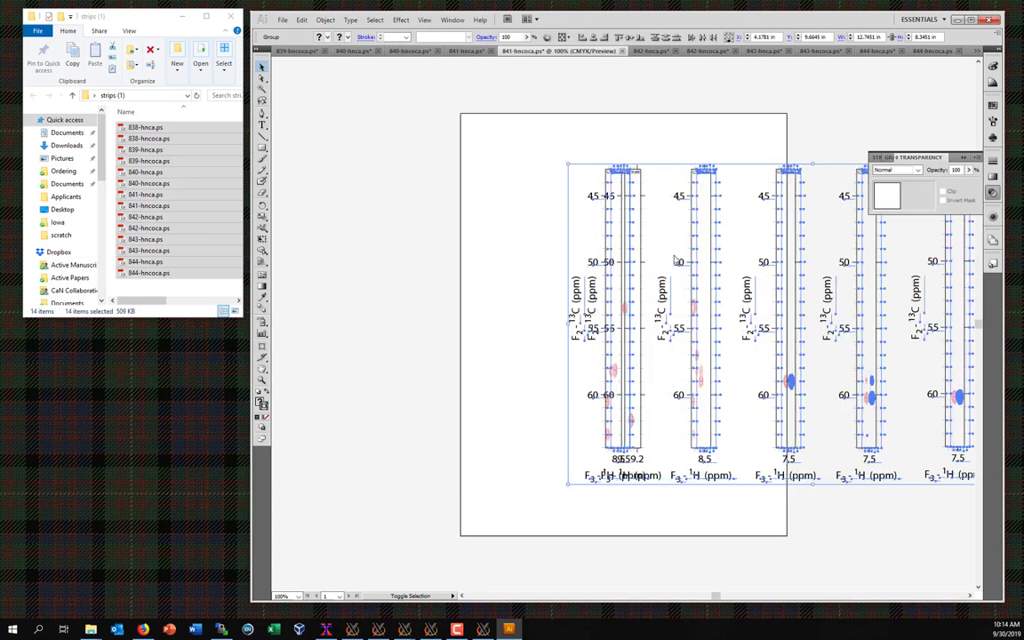
pyautogui.hotkey('shift', 'Right')
pyautogui.hotkey('shift', 'Right')
pyautogui.hotkey('shift', 'Right')
pyautogui.hotkey('shift', 'Right')
pyautogui.hotkey('shift', 'Right')
pyautogui.hotkey('shift', 'Right')
pyautogui.hotkey('shift', 'Right')
pyautogui.hotkey('shift', 'Right')
pyautogui.hotkey('shift', 'Right')
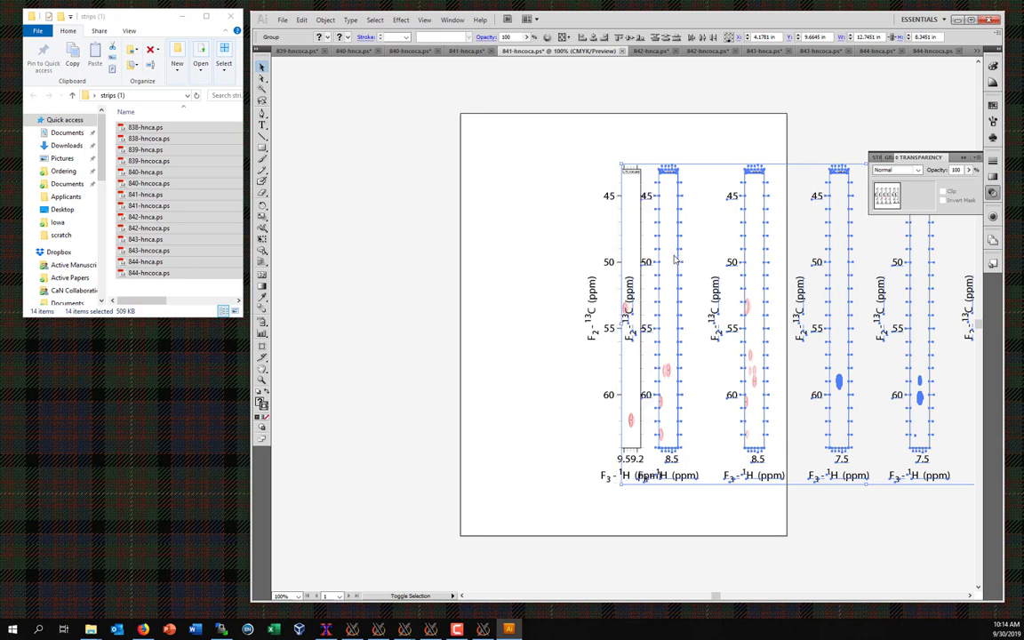
pyautogui.hotkey('shift', 'Right')
pyautogui.hotkey('shift', 'Right')
pyautogui.hotkey('shift', 'Right')
pyautogui.hotkey('shift', 'Right')
pyautogui.hotkey('shift', 'Right')
pyautogui.hotkey('shift', 'Right')
pyautogui.hotkey('shift', 'Right')
pyautogui.hotkey('shift', 'Right')
pyautogui.hotkey('shift', 'Right')
pyautogui.hotkey('shift', 'Right')
pyautogui.hotkey('shift', 'Right')
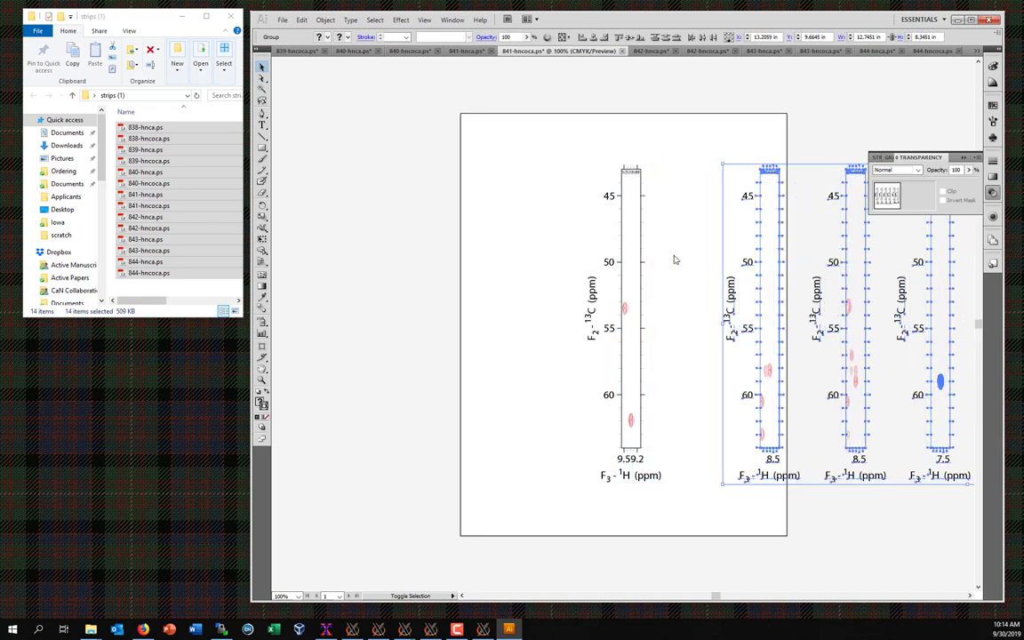
pyautogui.hotkey('ctrl', 'a')
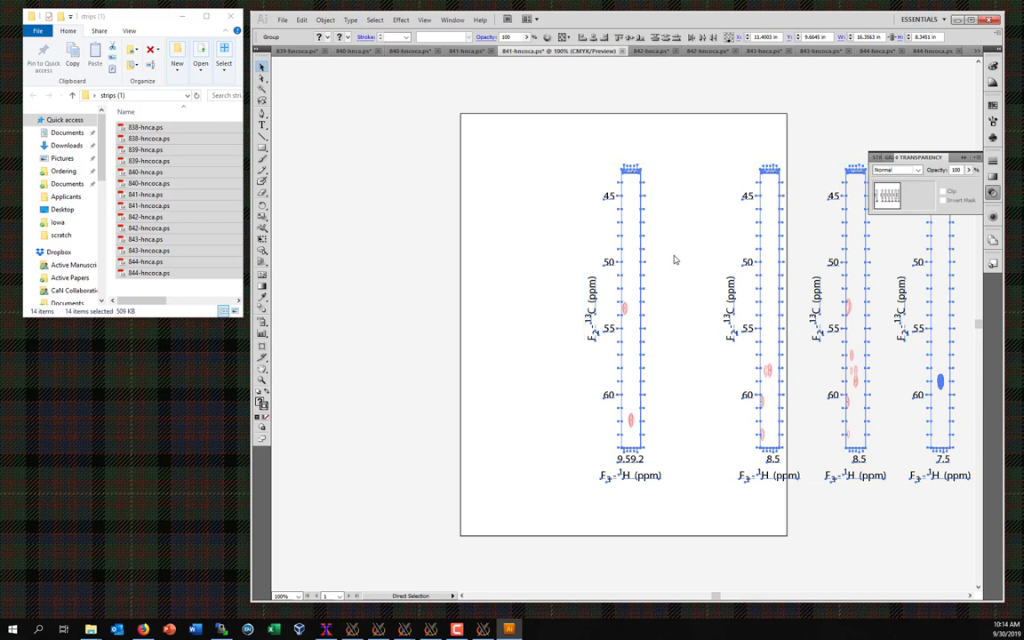
pyautogui.press('v')
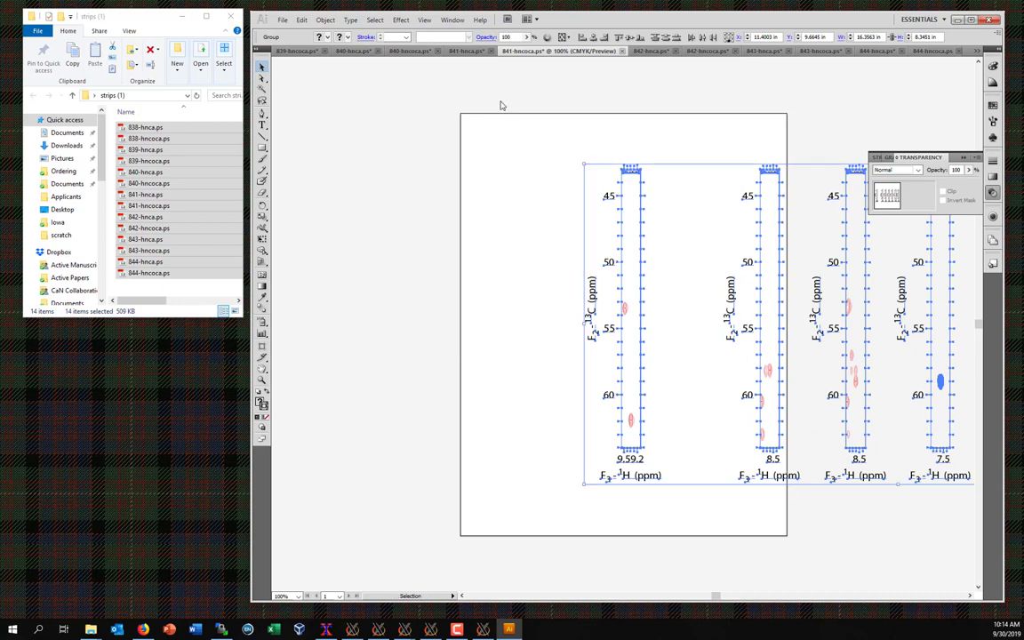
# Step: Paste the strip row into 841-hnca.ps and shift it right so the 9.2 ppm strip fills the second slot
pyautogui.click(469, 51)
pyautogui.hotkey('ctrl', 'v')
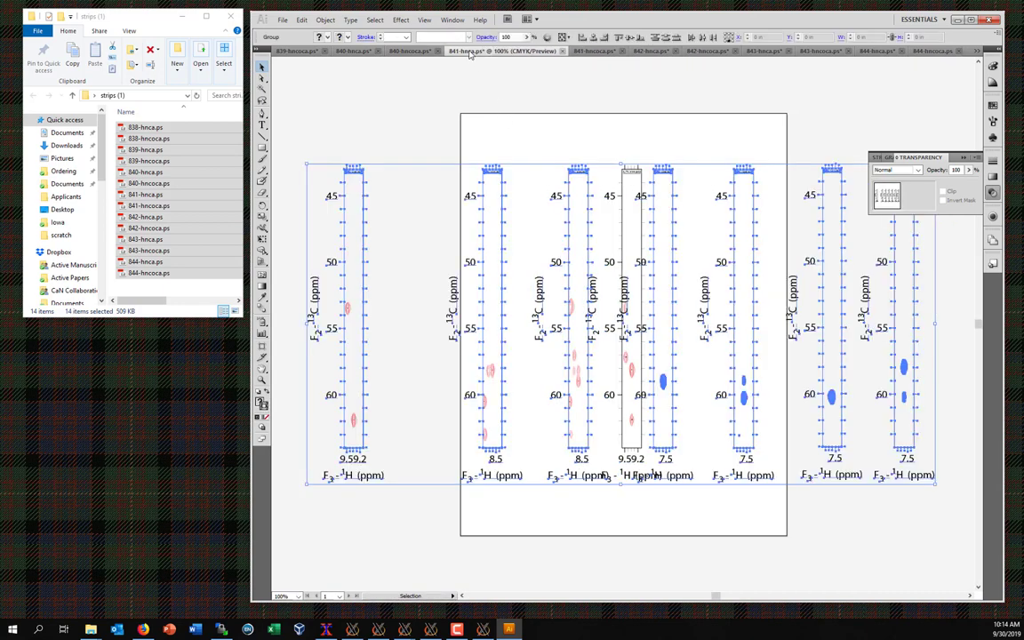
pyautogui.hotkey('shift', 'Right')
pyautogui.hotkey('shift', 'Right')
pyautogui.hotkey('shift', 'Right')
pyautogui.hotkey('shift', 'Right')
pyautogui.hotkey('shift', 'Right')
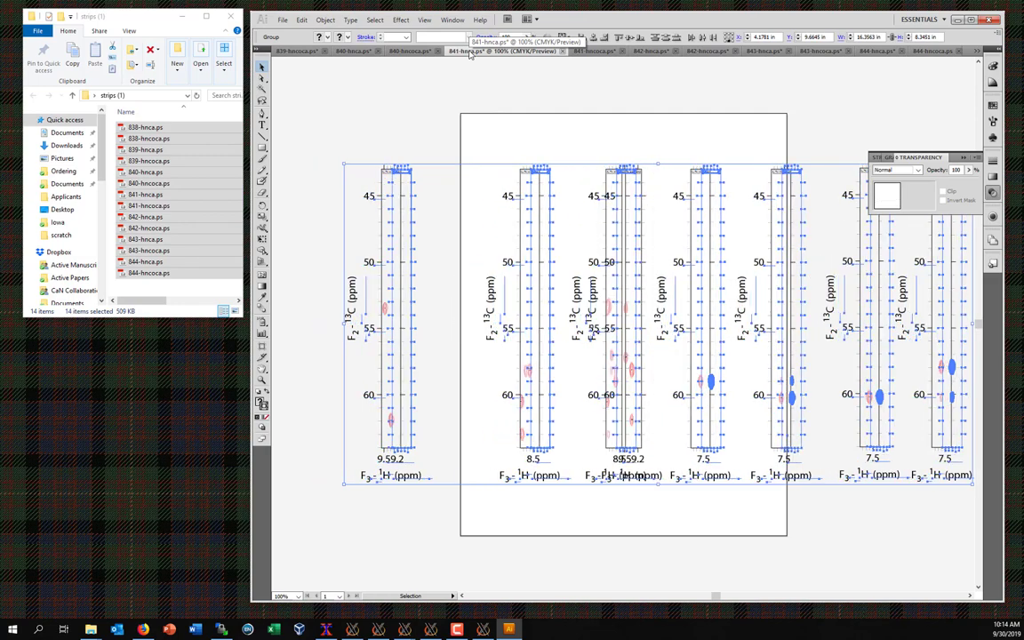
pyautogui.hotkey('shift', 'Right')
pyautogui.hotkey('shift', 'Right')
pyautogui.hotkey('shift', 'Right')
pyautogui.hotkey('shift', 'Right')
pyautogui.hotkey('shift', 'Right')
pyautogui.hotkey('shift', 'Right')
pyautogui.hotkey('shift', 'Right')
pyautogui.hotkey('shift', 'Right')
pyautogui.hotkey('shift', 'Right')
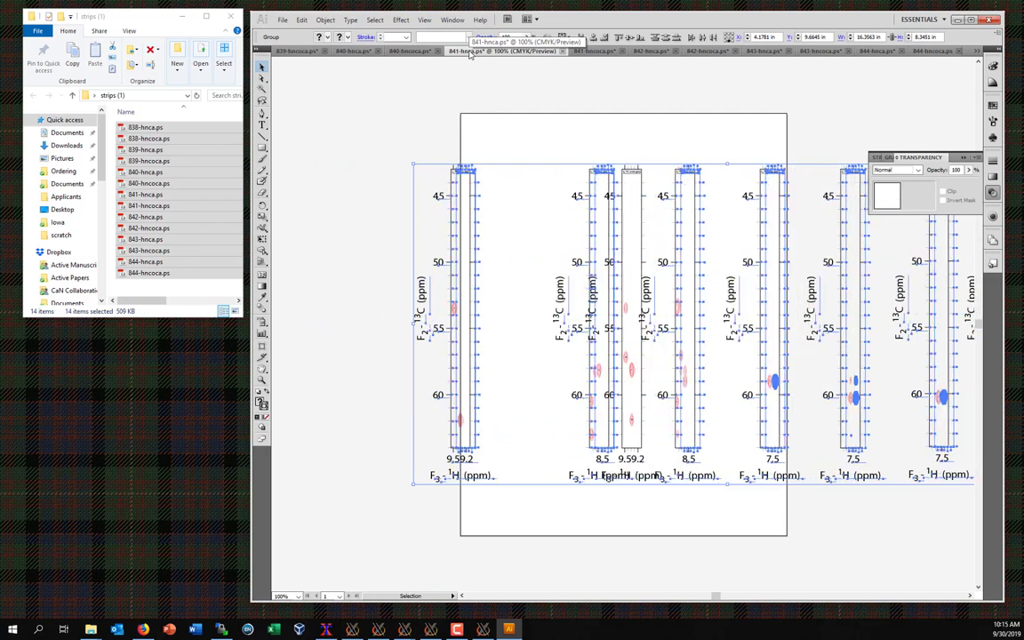
pyautogui.hotkey('shift', 'Right')
pyautogui.hotkey('shift', 'Right')
pyautogui.hotkey('shift', 'Right')
pyautogui.hotkey('shift', 'Right')
pyautogui.hotkey('shift', 'Right')
pyautogui.hotkey('shift', 'Right')
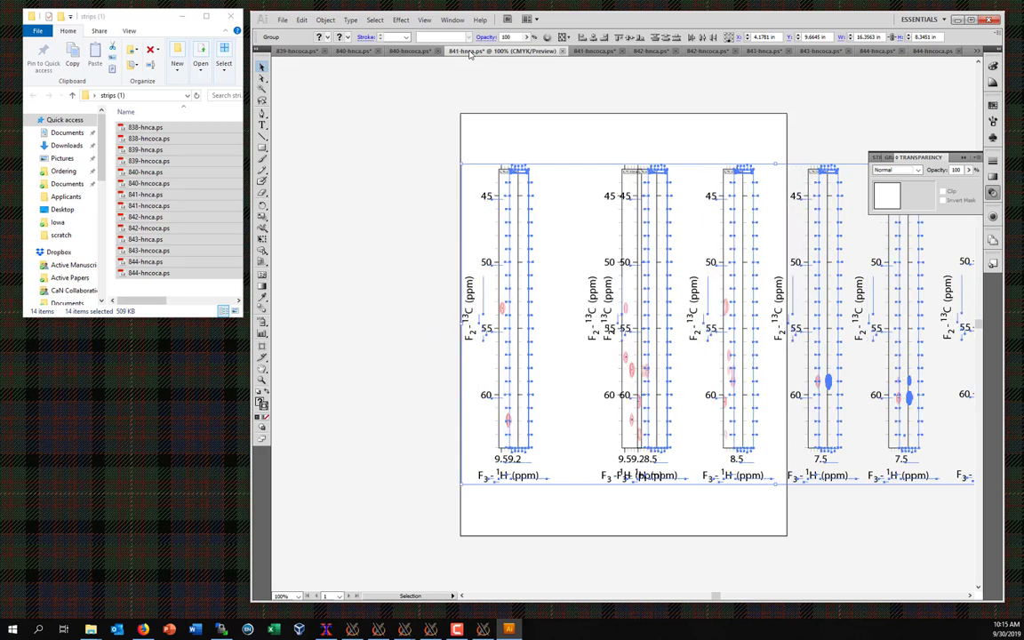
pyautogui.hotkey('shift', 'Right')
pyautogui.hotkey('shift', 'Right')
pyautogui.hotkey('shift', 'Right')
pyautogui.hotkey('shift', 'Right')
pyautogui.hotkey('shift', 'Right')
pyautogui.hotkey('shift', 'Right')
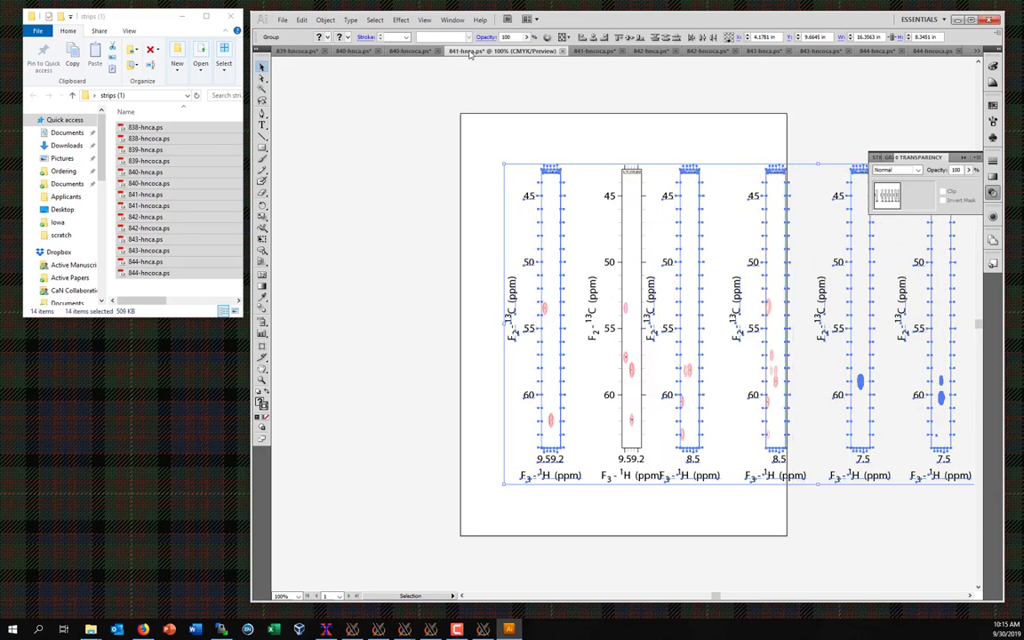
pyautogui.hotkey('shift', 'Right')
pyautogui.hotkey('shift', 'Right')
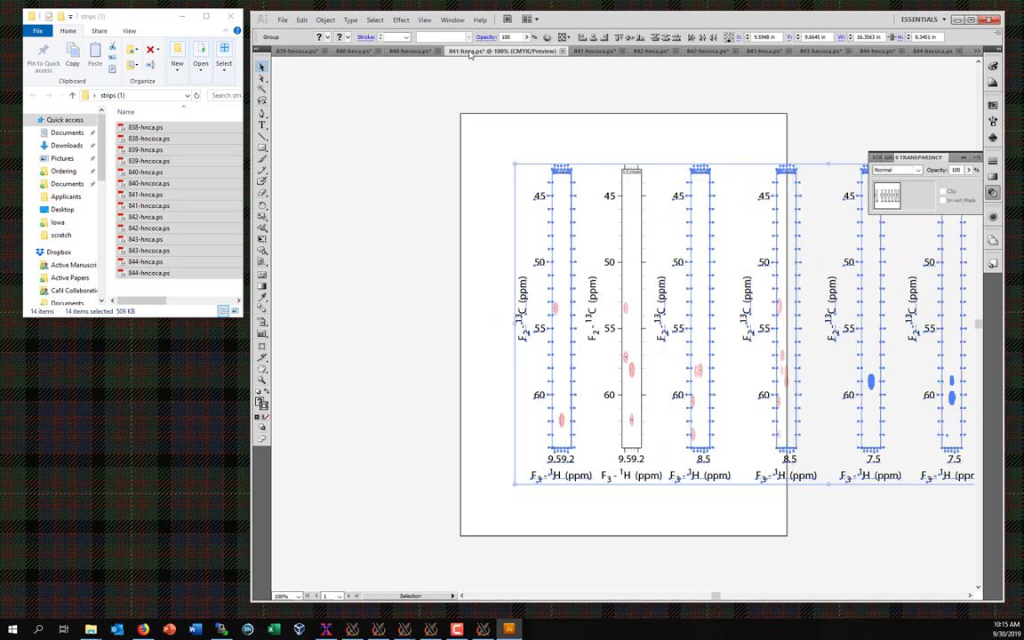
pyautogui.hotkey('shift', 'Right')
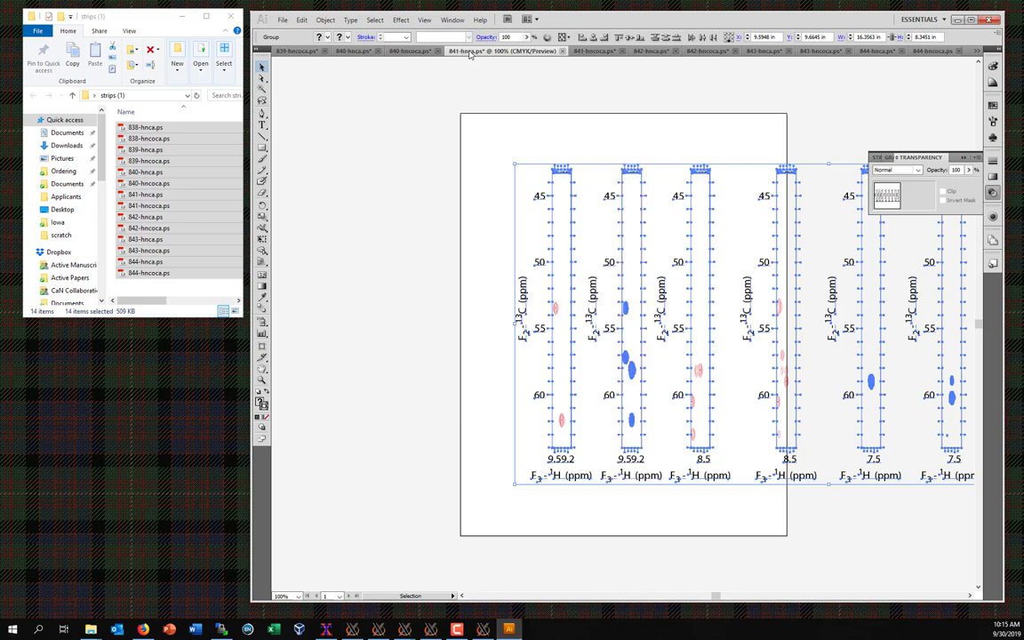
# Step: Paste the strip row into 840-hncoca.ps, drag it right beside its own strip, and select all
pyautogui.click(414, 51)
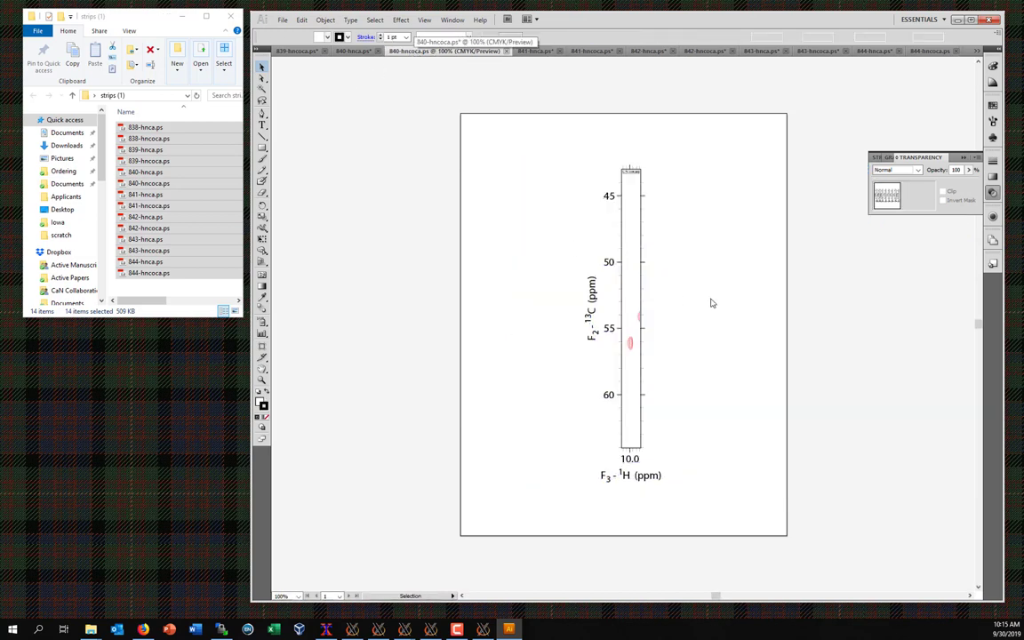
pyautogui.hotkey('ctrl', 'v')
pyautogui.moveTo(348, 194); pyautogui.dragTo(755, 191)
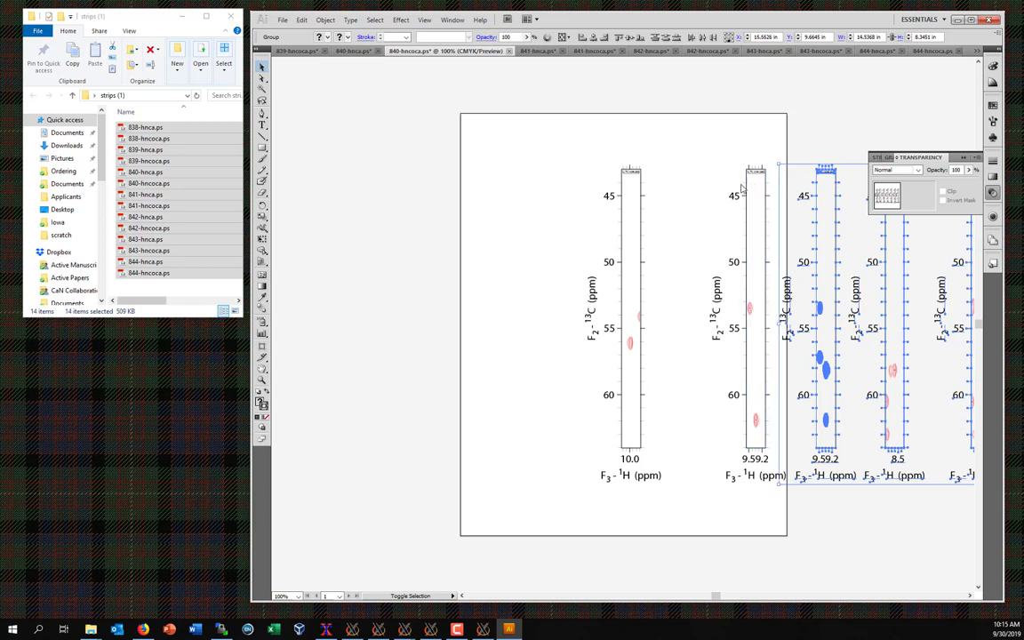
pyautogui.keyDown('shift'); pyautogui.click(746, 185); pyautogui.keyUp('shift')
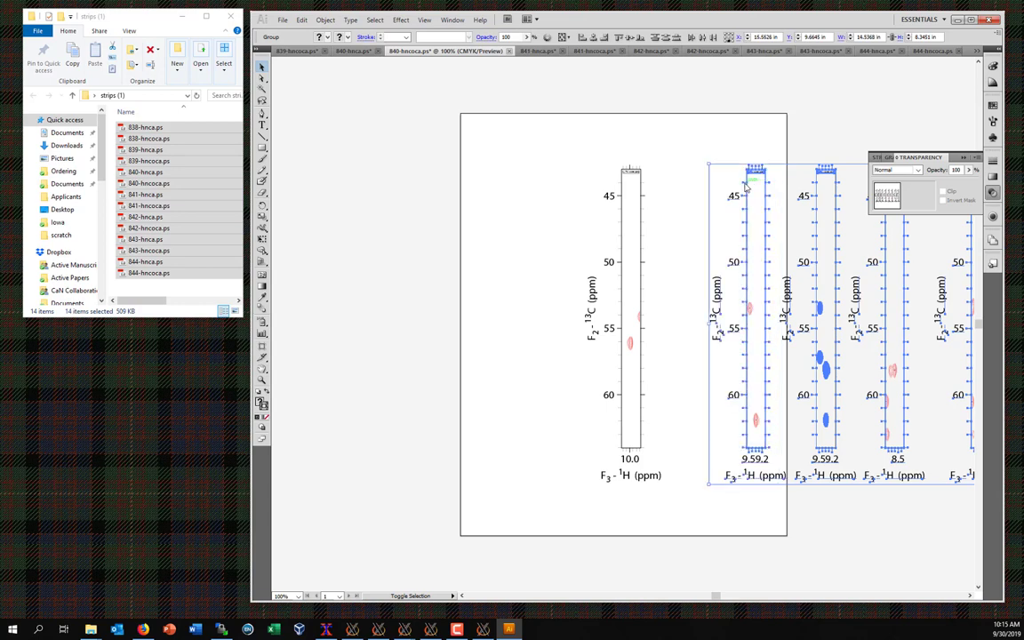
pyautogui.moveTo(746, 185); pyautogui.dragTo(777, 187)
pyautogui.hotkey('ctrl', 'a')
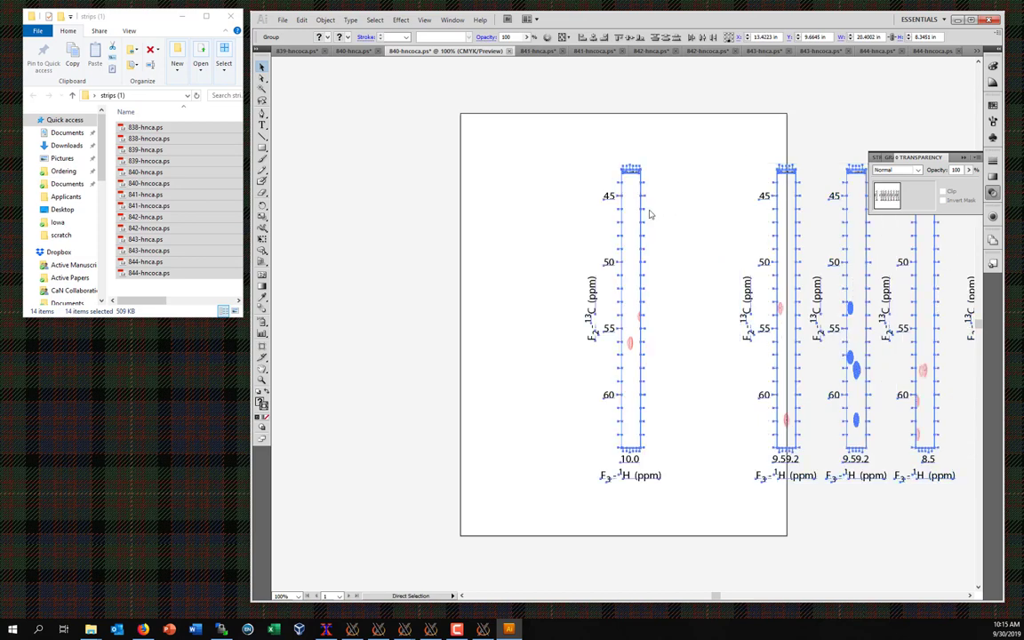
pyautogui.press('v')
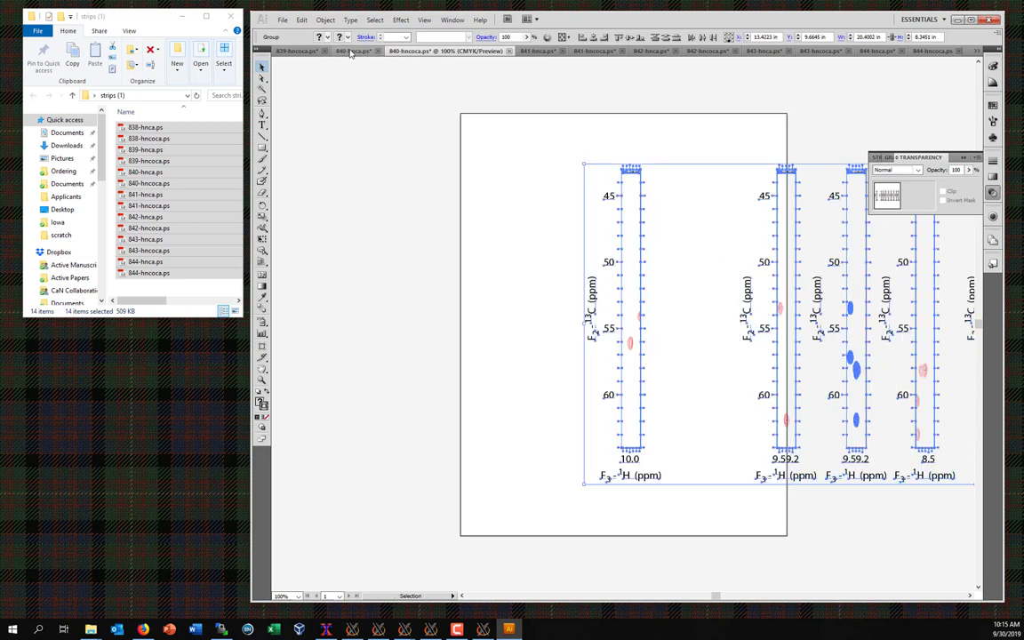
# Step: Paste the strip row into 840-hnca.ps and slide it right so the 10.0 ppm strip sits second
pyautogui.click(352, 51)
pyautogui.hotkey('ctrl', 'v')
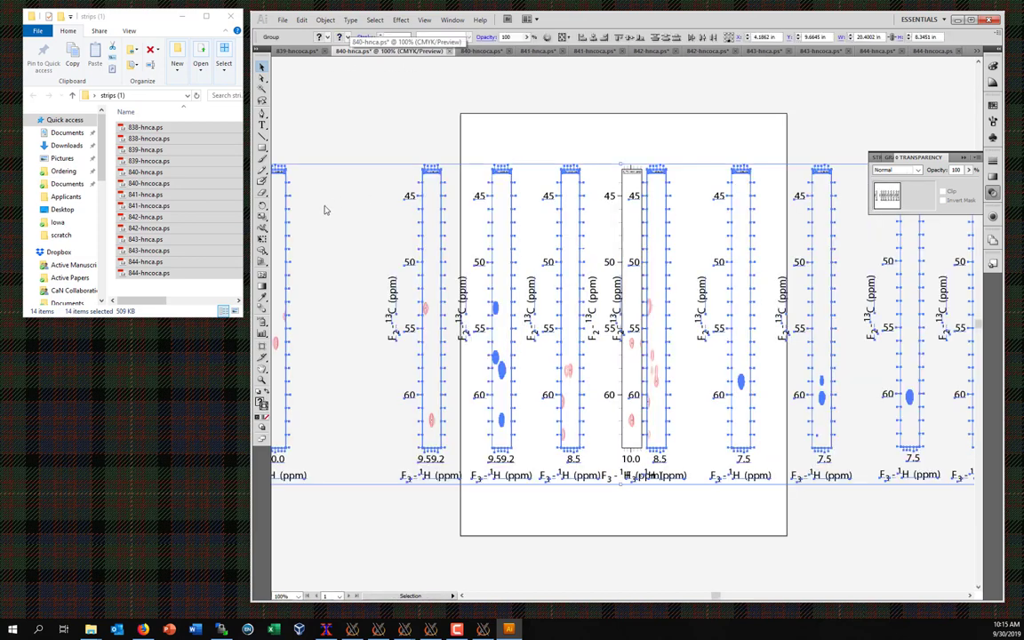
pyautogui.moveTo(286, 216); pyautogui.dragTo(533, 224)
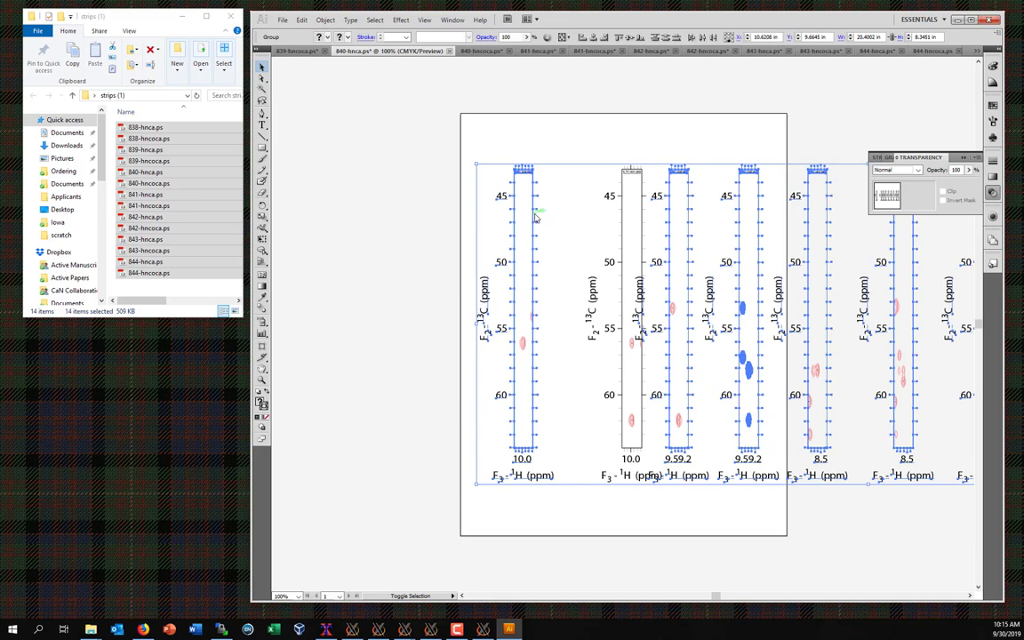
pyautogui.keyDown('shift'); pyautogui.click(536, 218); pyautogui.keyUp('shift')
pyautogui.keyDown('shift'); pyautogui.click(556, 217); pyautogui.keyUp('shift')
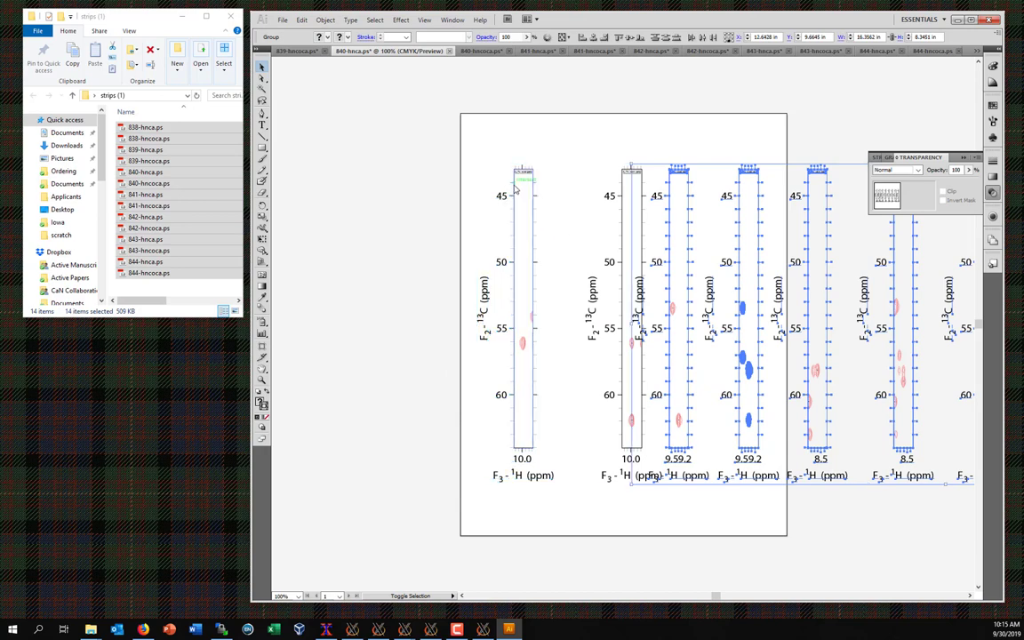
pyautogui.keyDown('shift'); pyautogui.click(534, 202); pyautogui.keyUp('shift')
pyautogui.hotkey('shift', 'Right')
pyautogui.hotkey('shift', 'Right')
pyautogui.hotkey('shift', 'Right')
pyautogui.hotkey('shift', 'Right')
pyautogui.hotkey('shift', 'Right')
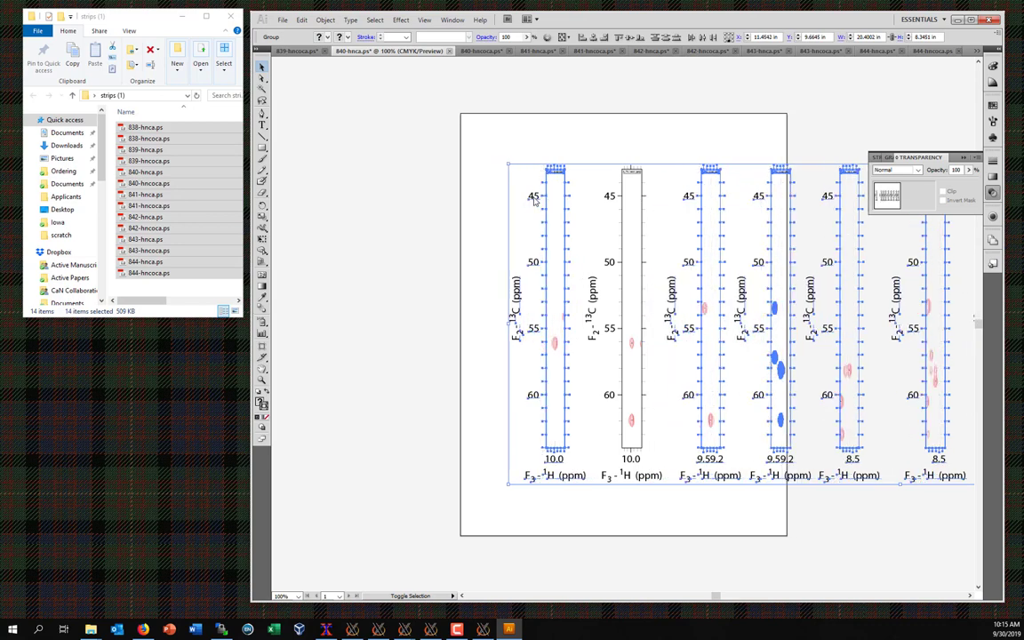
pyautogui.press('a')
pyautogui.hotkey('ctrl', 'a')
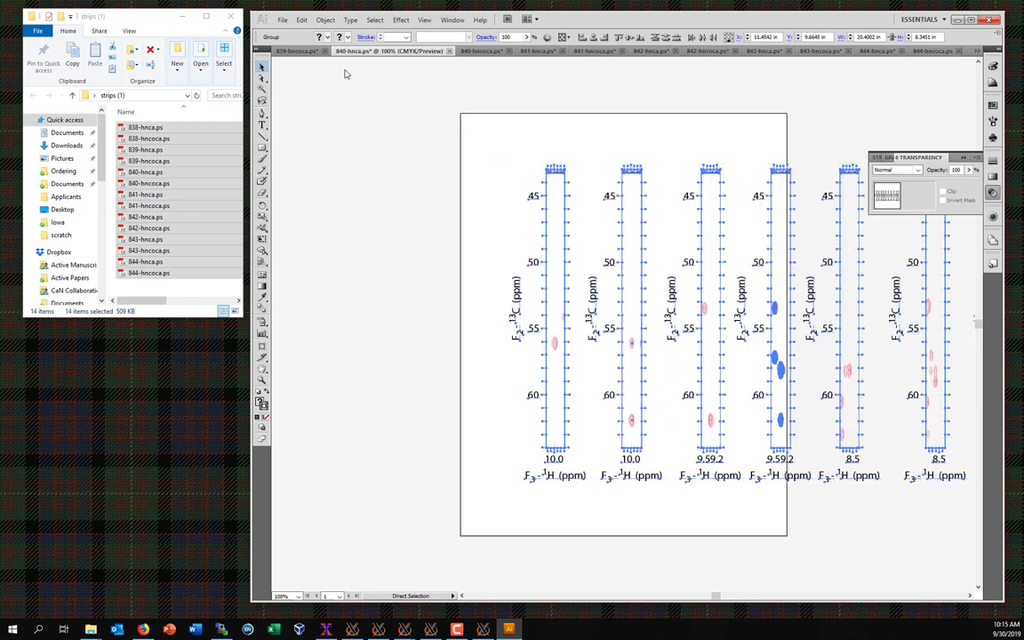
# Step: Paste the strip row into 839-hncoca and move it right of that page's own strip
pyautogui.press('v')
pyautogui.click(289, 51)
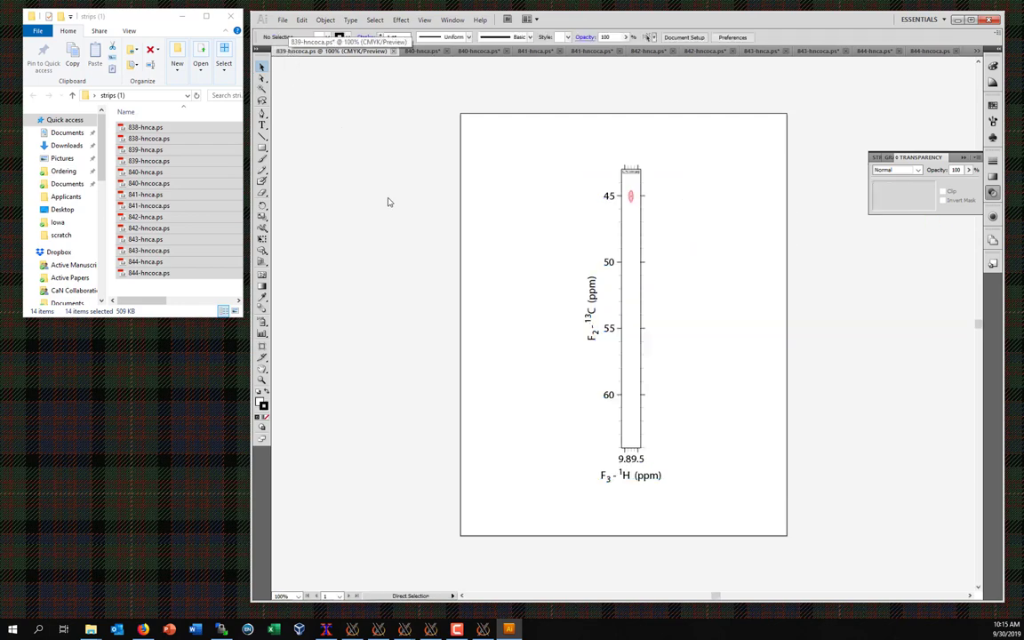
pyautogui.hotkey('ctrl', 'v')
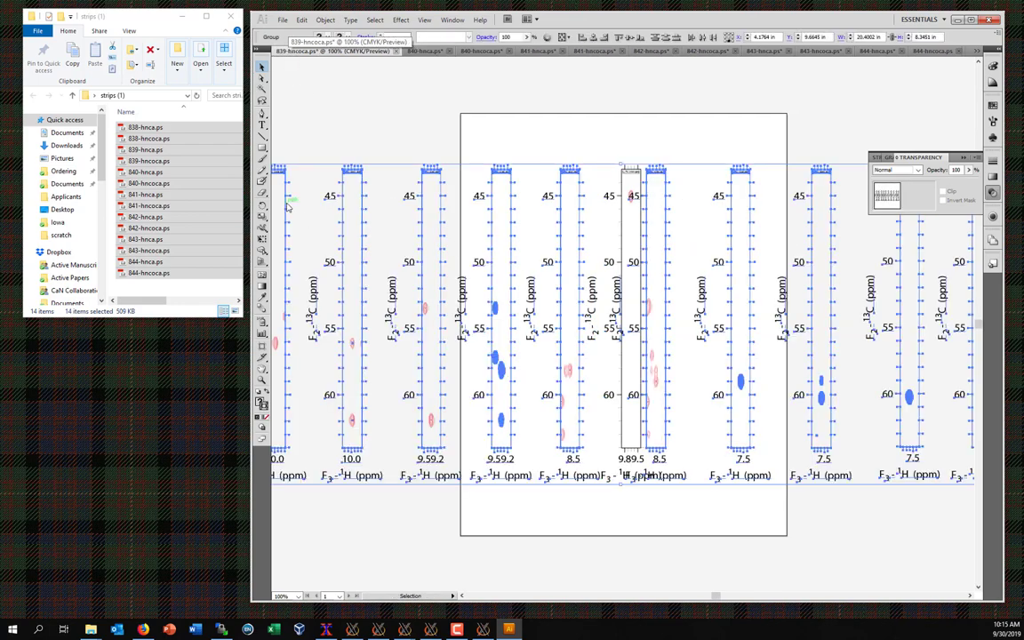
pyautogui.moveTo(287, 204); pyautogui.dragTo(803, 192)
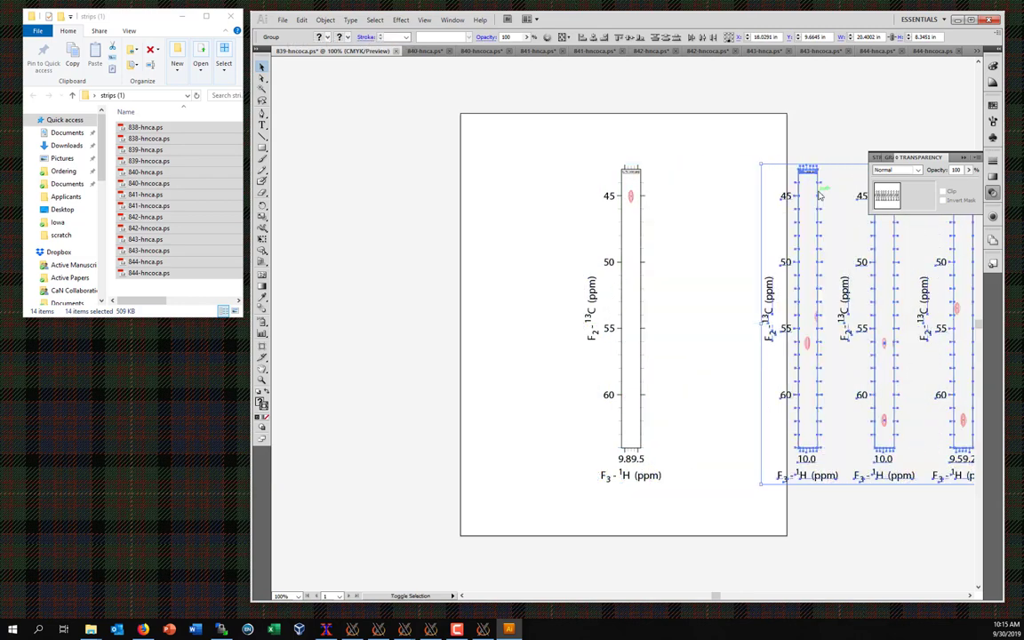
pyautogui.click(580, 188)
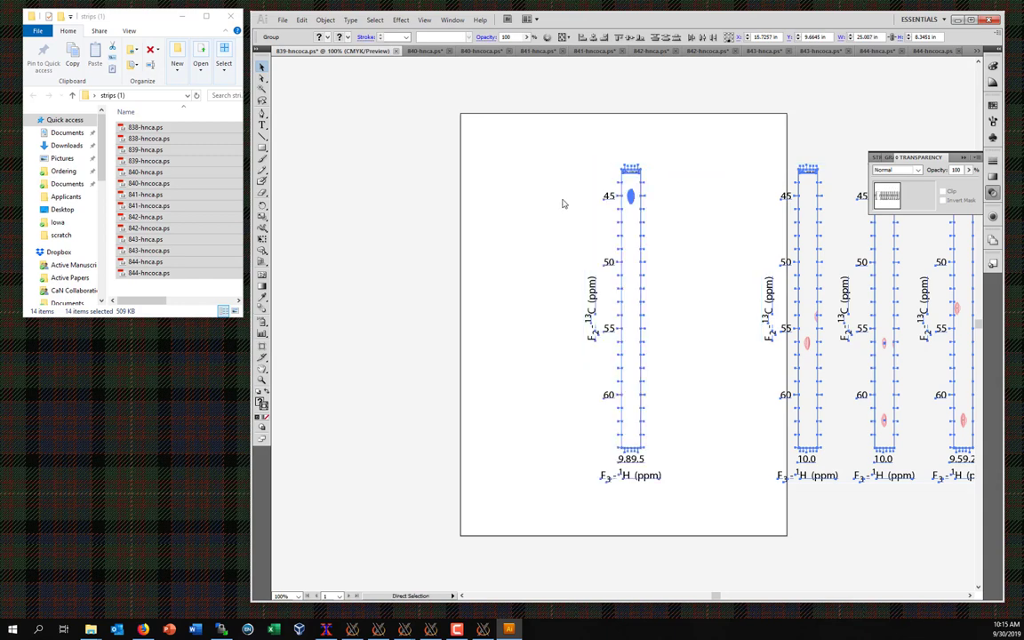
pyautogui.press('v')
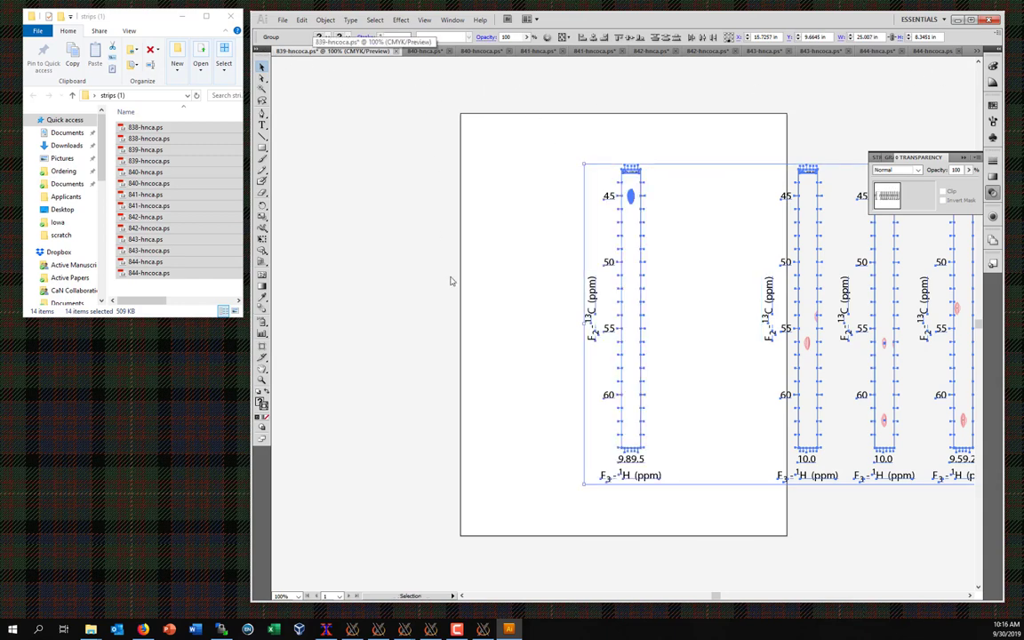
# Step: Paste the strips into 839-hnca and nudge them right so its own strip sits second
pyautogui.click(976, 50)
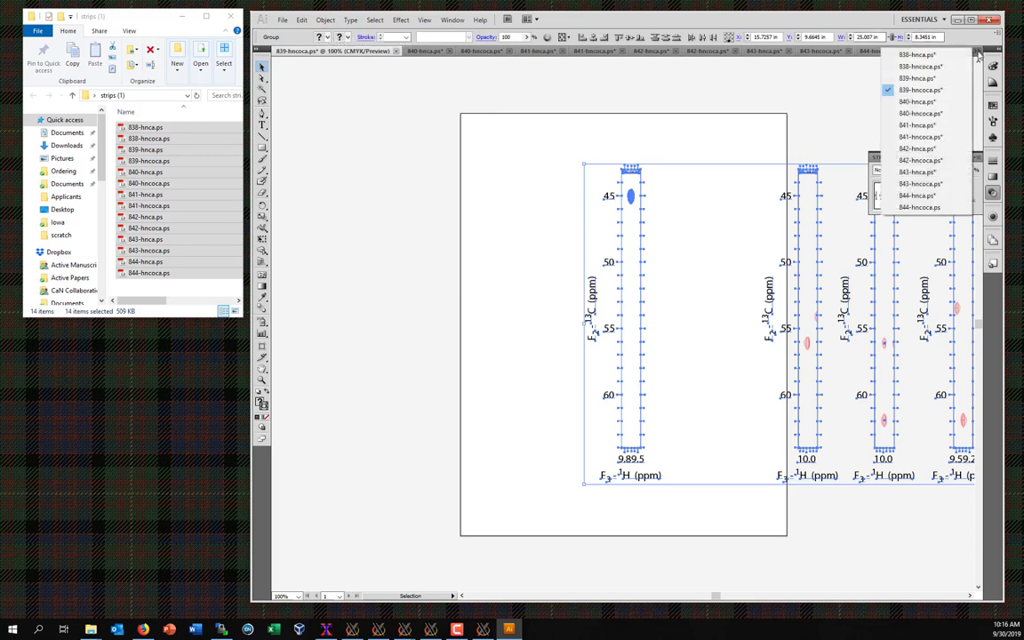
pyautogui.click(915, 78)
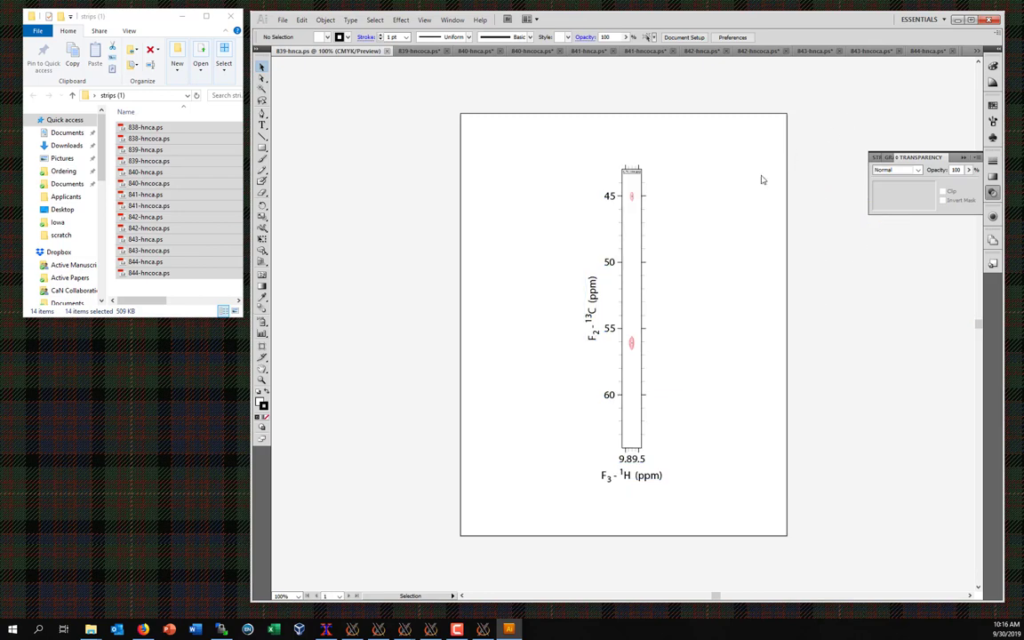
pyautogui.hotkey('ctrl', 'v')
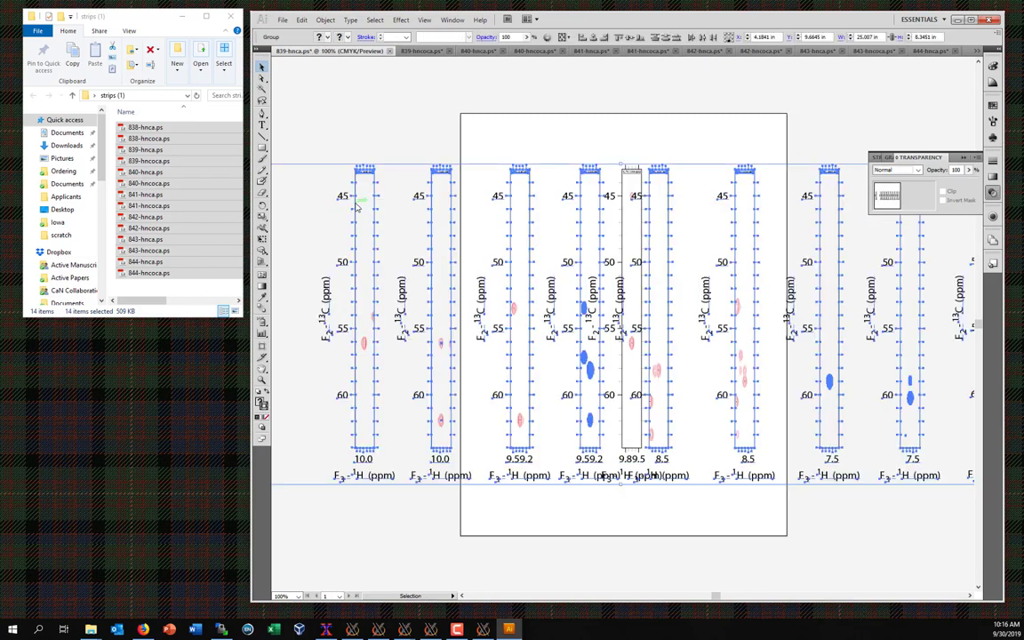
pyautogui.moveTo(356, 206); pyautogui.dragTo(705, 182)
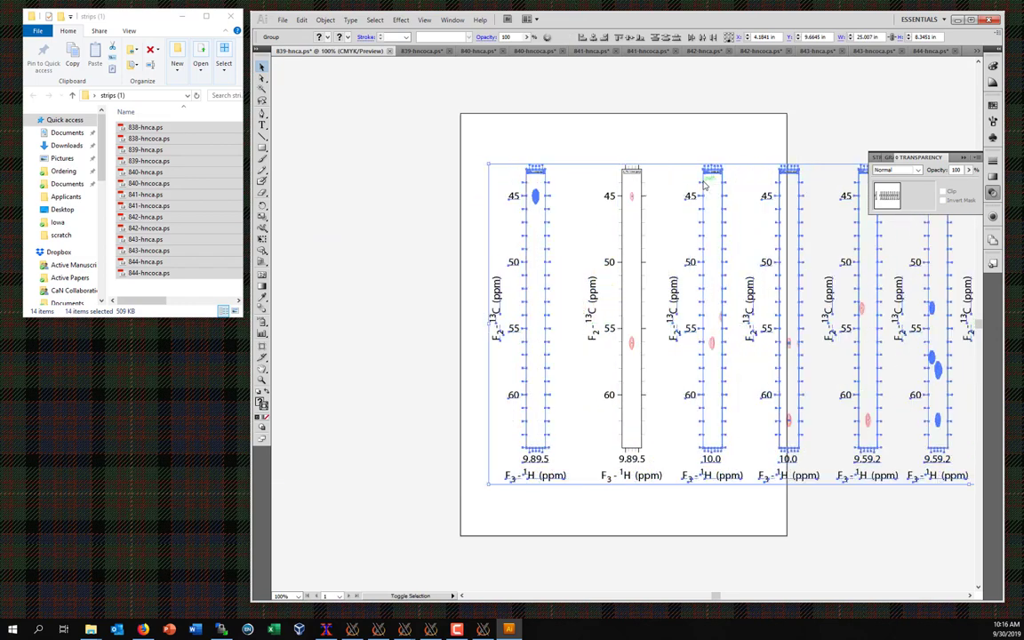
pyautogui.hotkey('shift', 'Right')
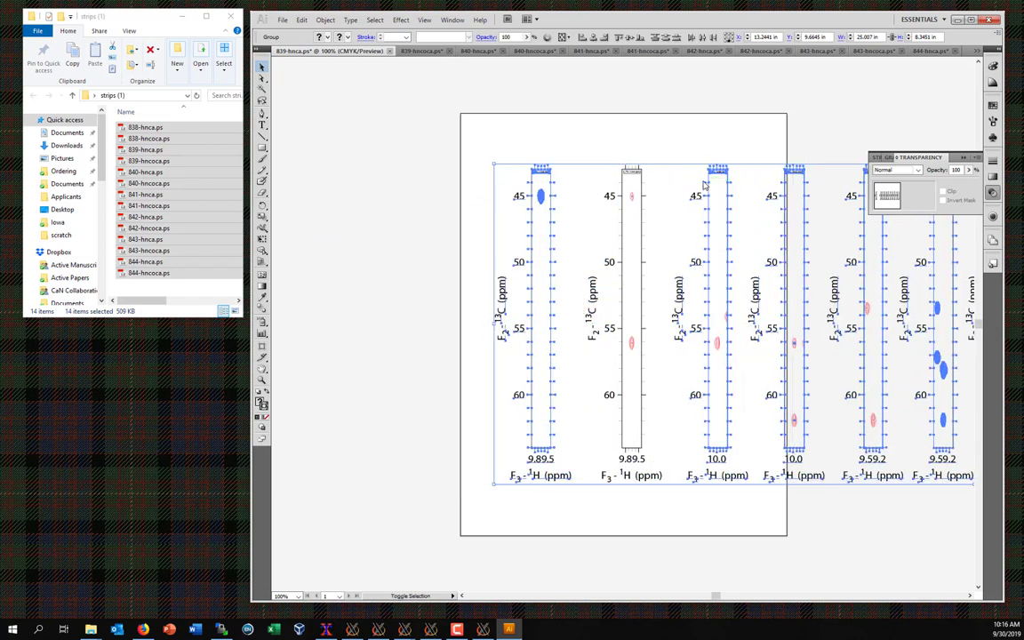
pyautogui.hotkey('shift', 'Right')
# Step: Close the 844-hnca, 843-hncoca and 843-hnca documents without saving
pyautogui.press('a')
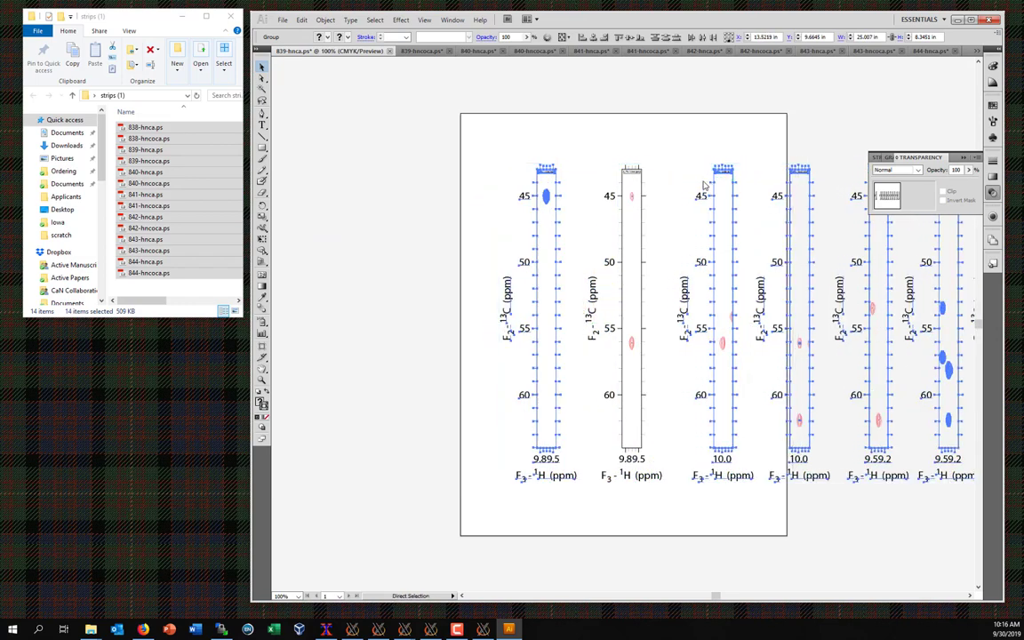
pyautogui.press('v')
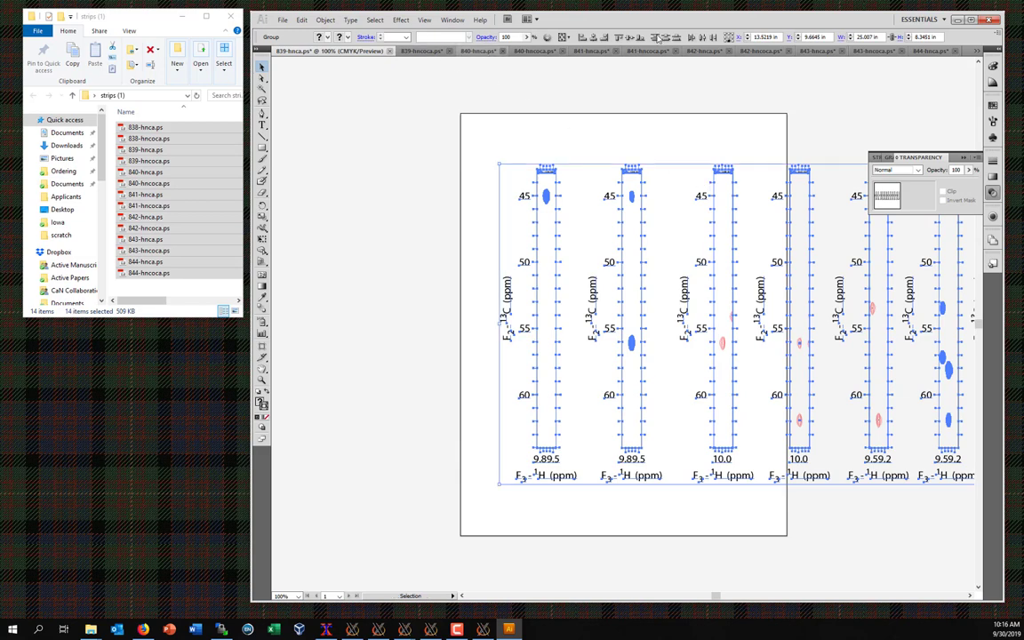
pyautogui.click(956, 51)
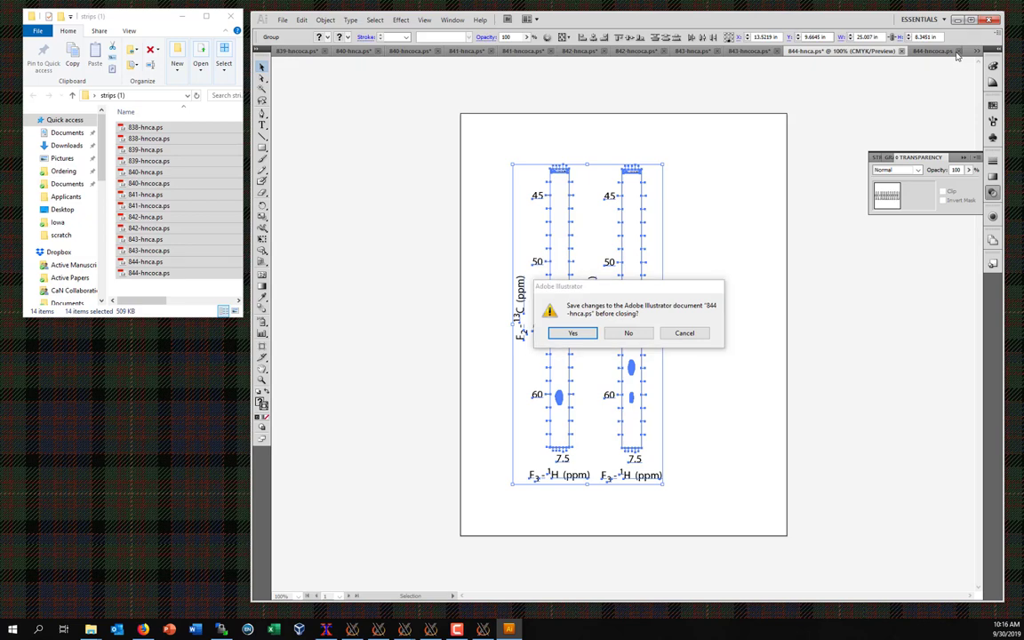
pyautogui.click(628, 332)
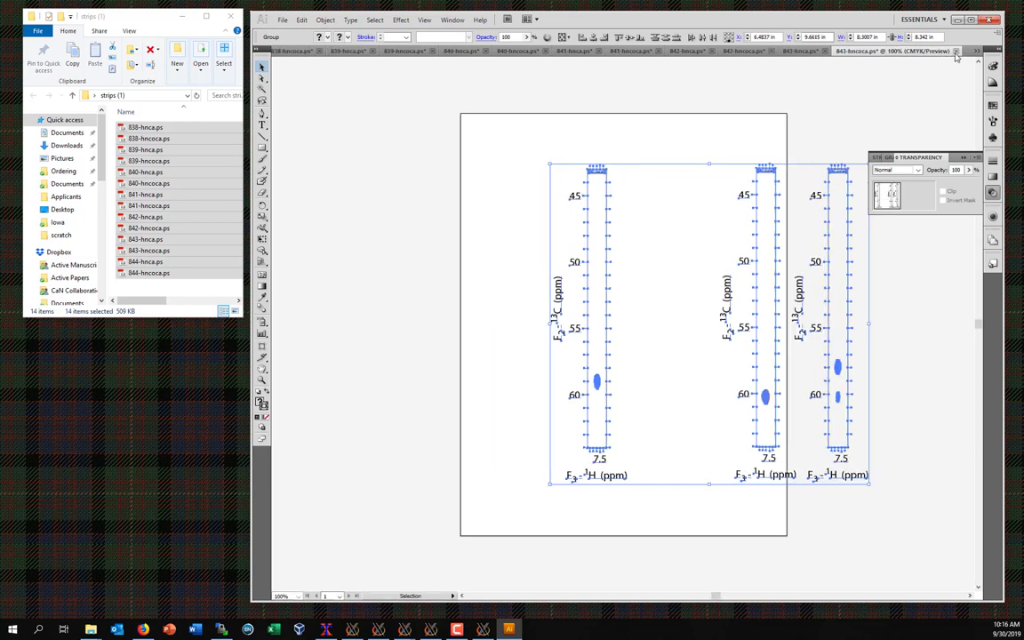
pyautogui.click(953, 52)
pyautogui.click(611, 334)
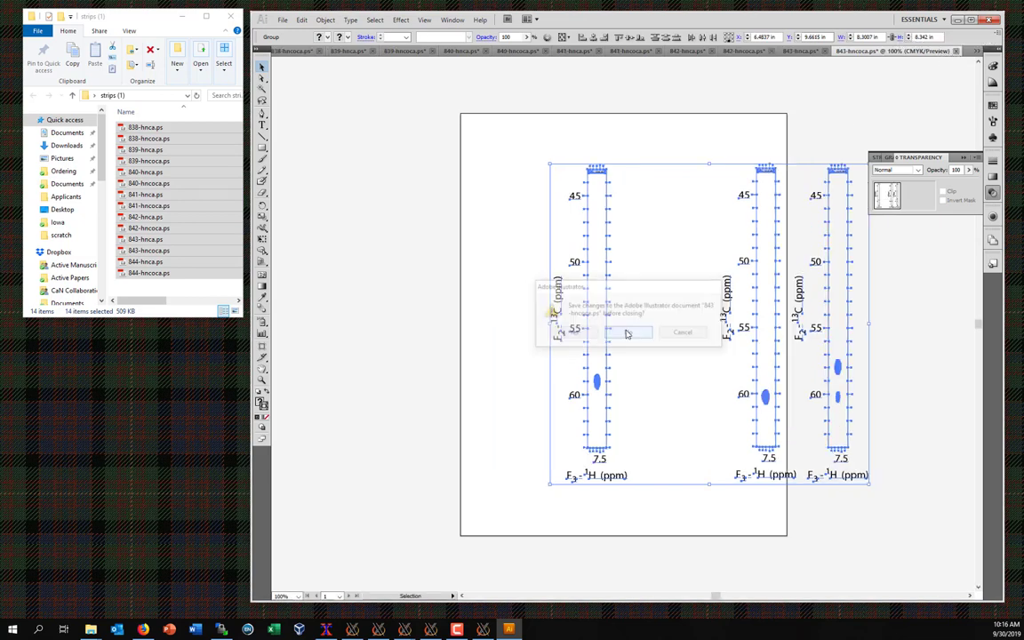
pyautogui.click(953, 51)
pyautogui.click(953, 51)
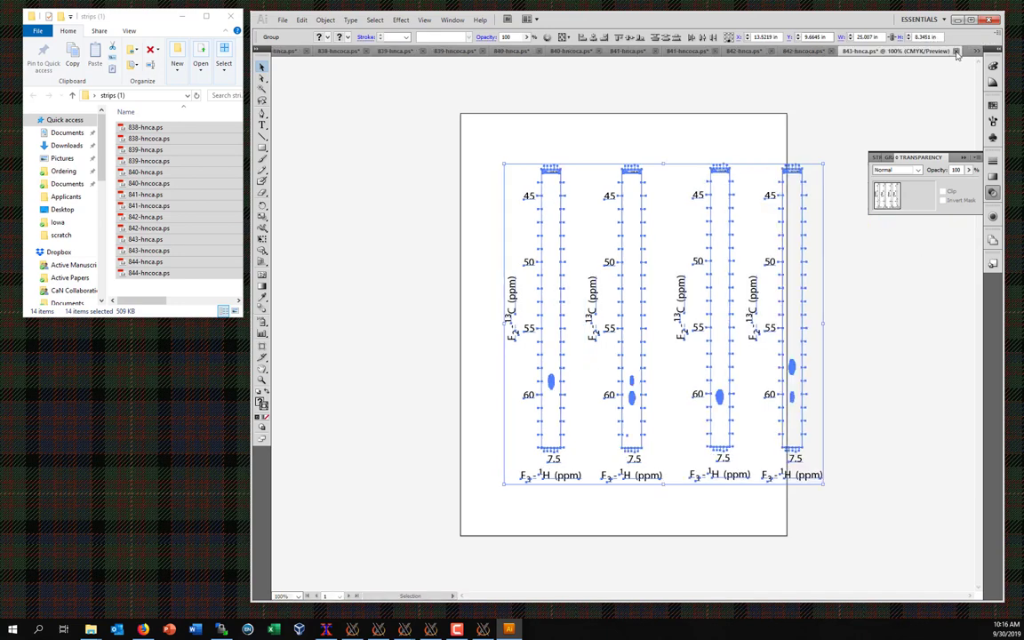
pyautogui.click(956, 50)
pyautogui.click(633, 334)
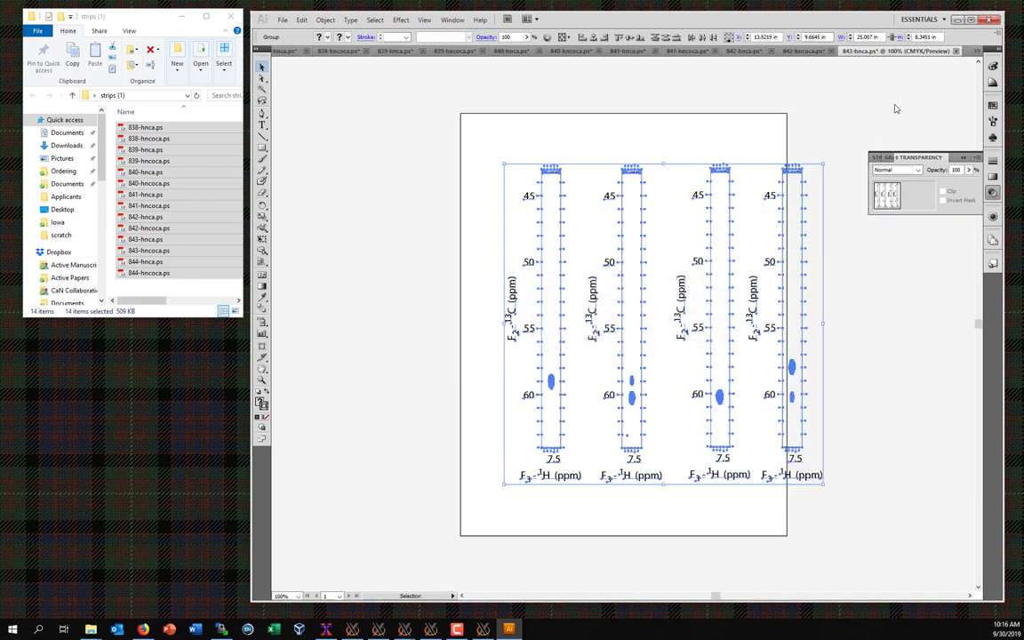
pyautogui.click(955, 51)
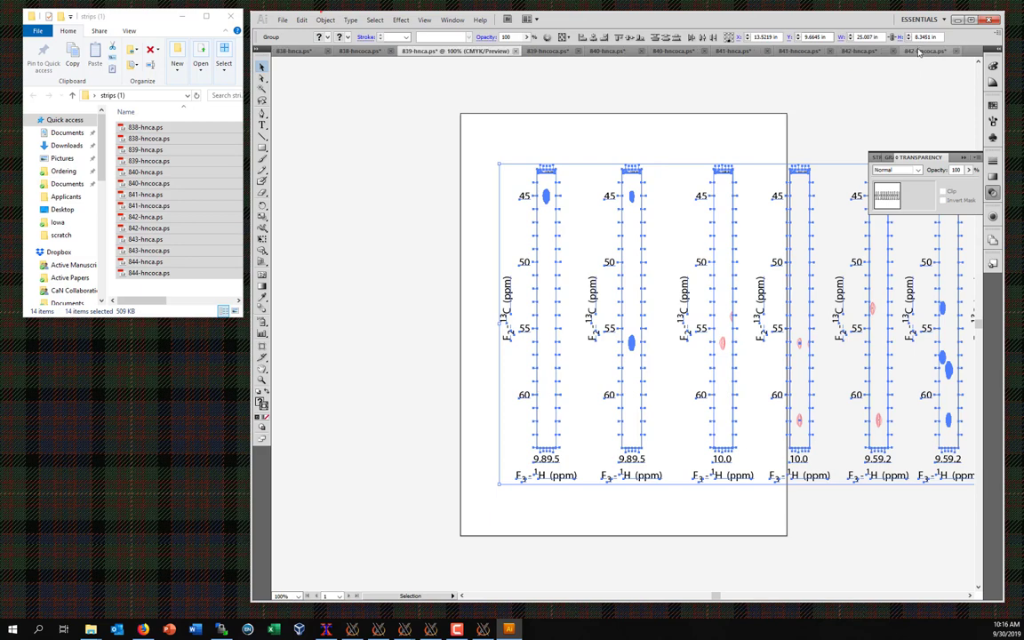
# Step: Close the 842-hncoca, 842-hnca, 841-hncoca and 841-hnca documents without saving
pyautogui.click(926, 51)
pyautogui.click(956, 50)
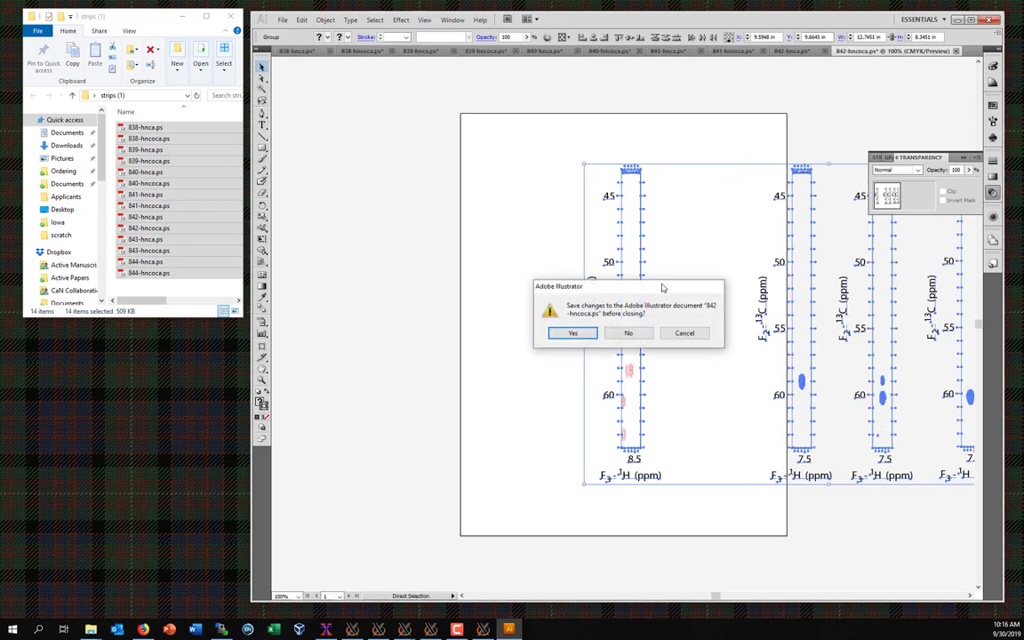
pyautogui.click(632, 334)
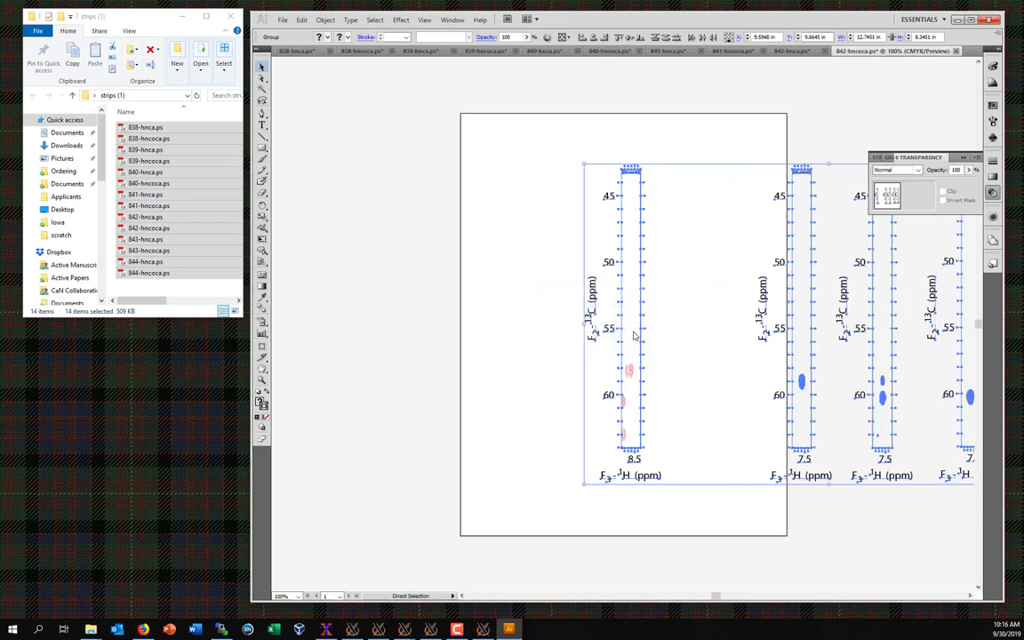
pyautogui.click(956, 52)
pyautogui.click(577, 306)
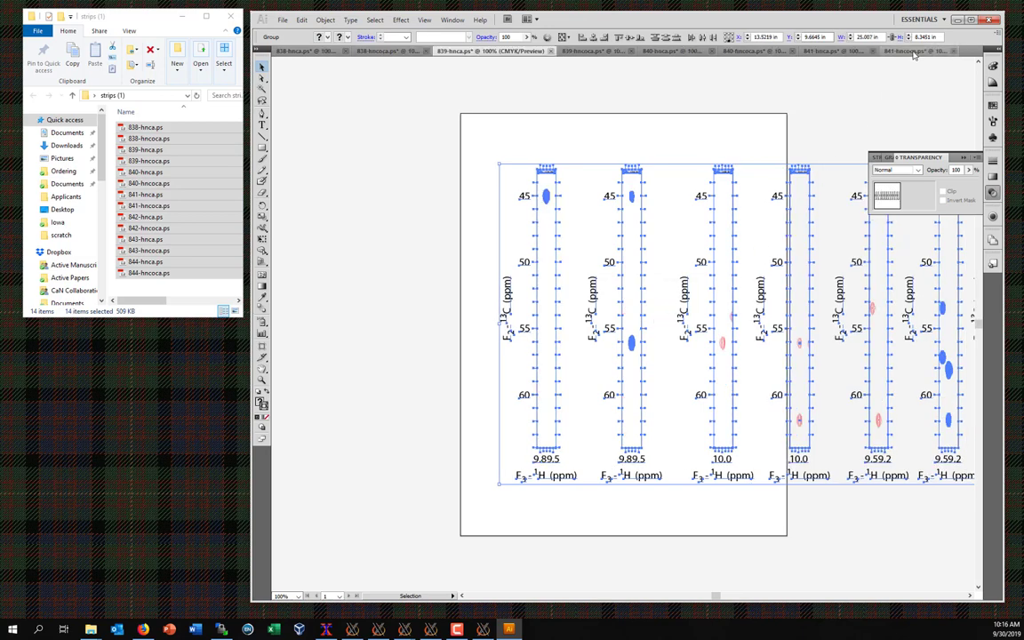
pyautogui.click(912, 53)
pyautogui.click(954, 52)
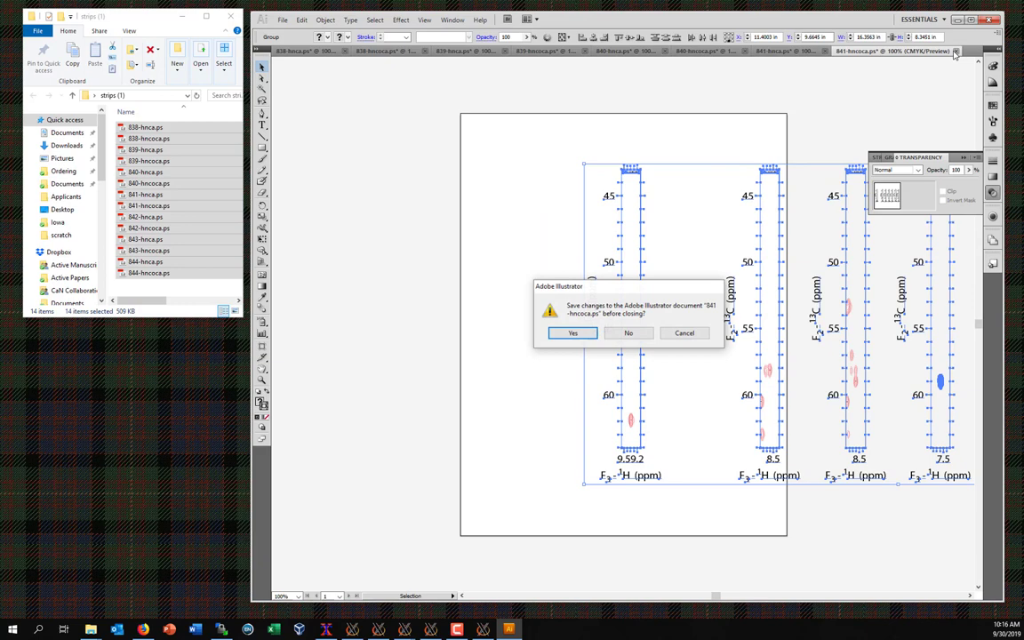
pyautogui.click(627, 333)
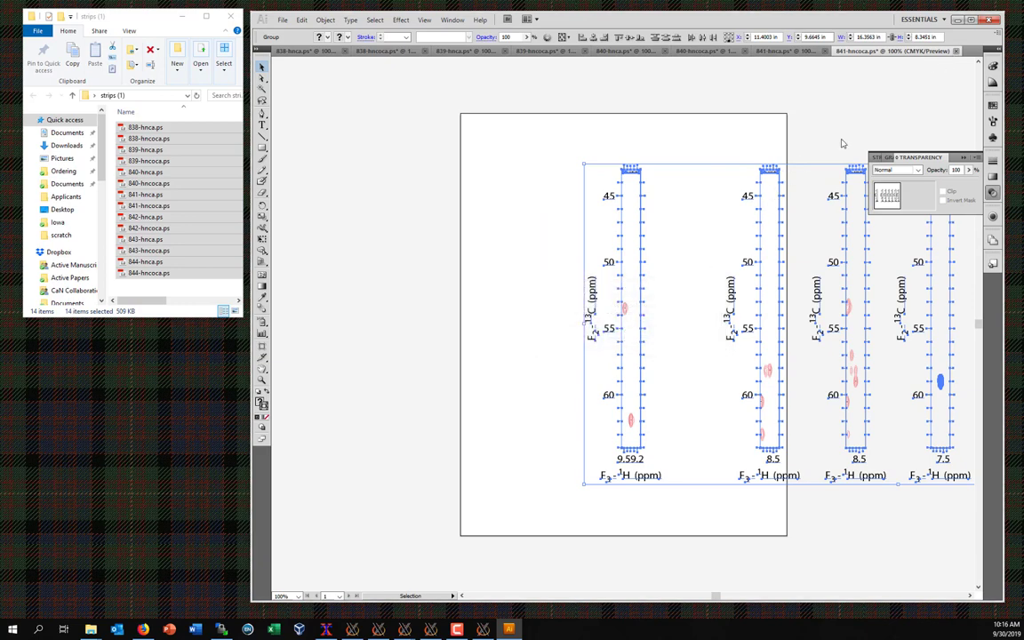
pyautogui.click(954, 51)
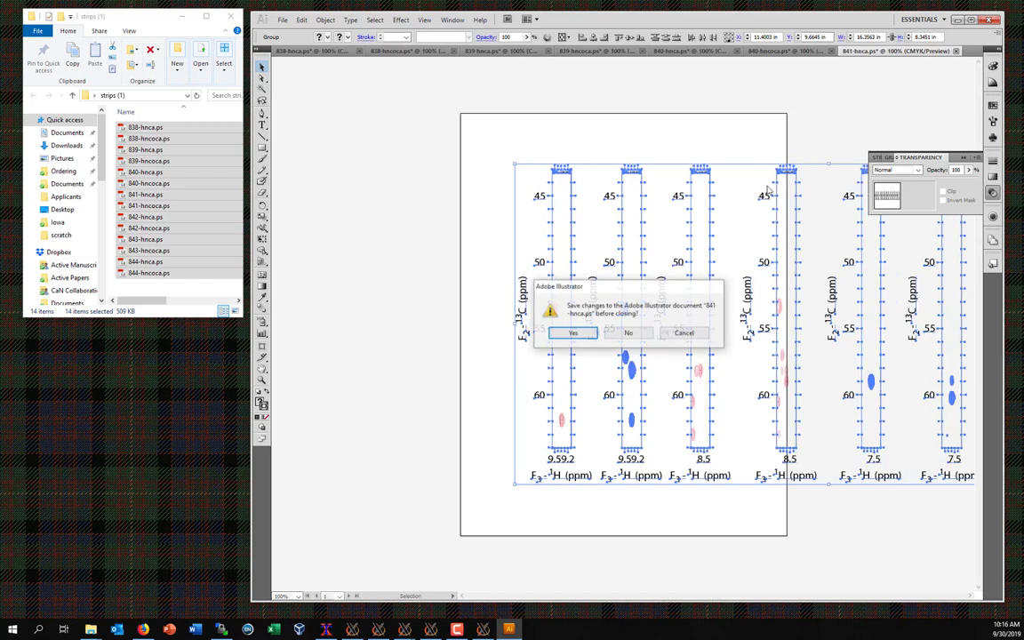
pyautogui.click(627, 332)
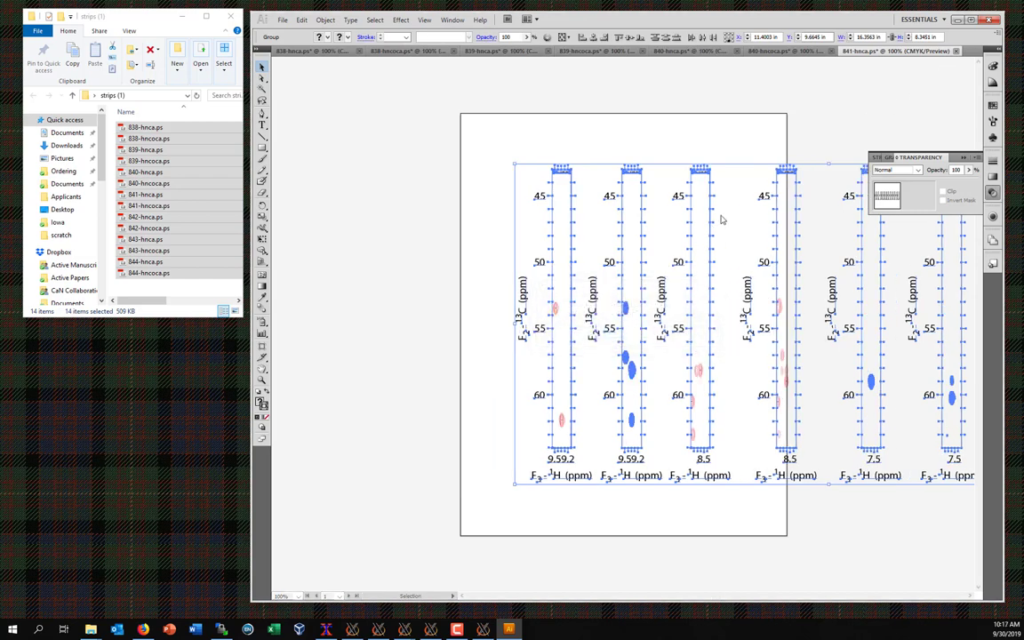
pyautogui.hotkey('ctrl', 'w')
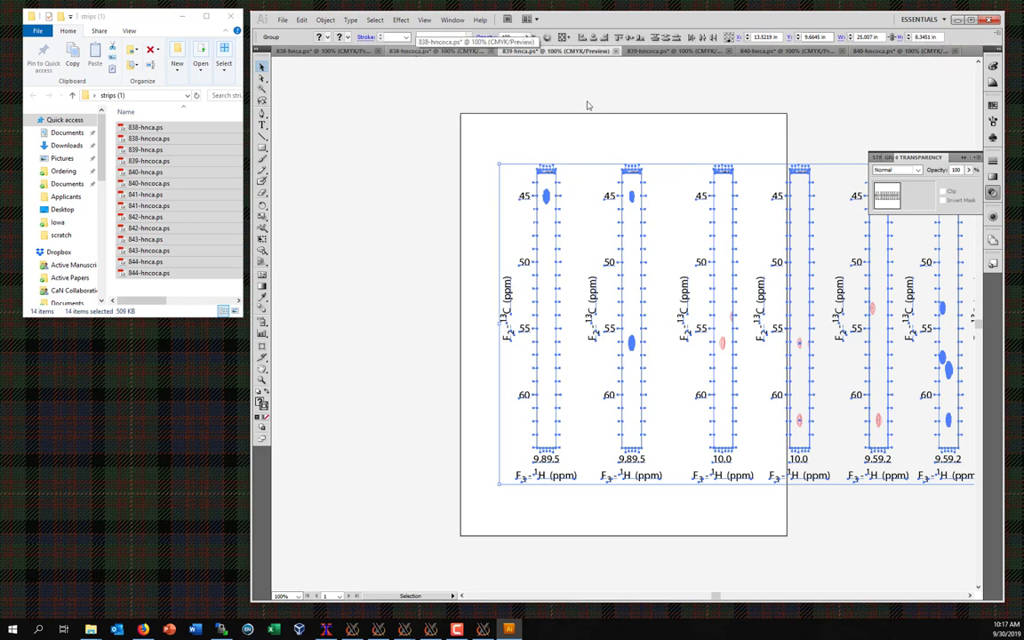
# Step: Copy all strips from 839-hnca and paste them into 838-hncoca
pyautogui.click(435, 57)
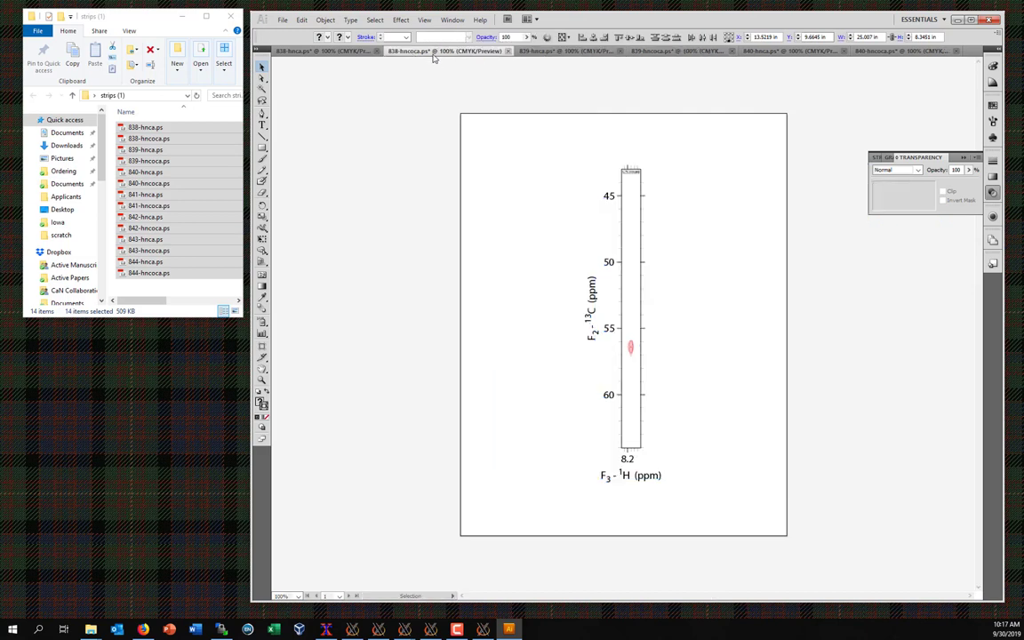
pyautogui.click(571, 51)
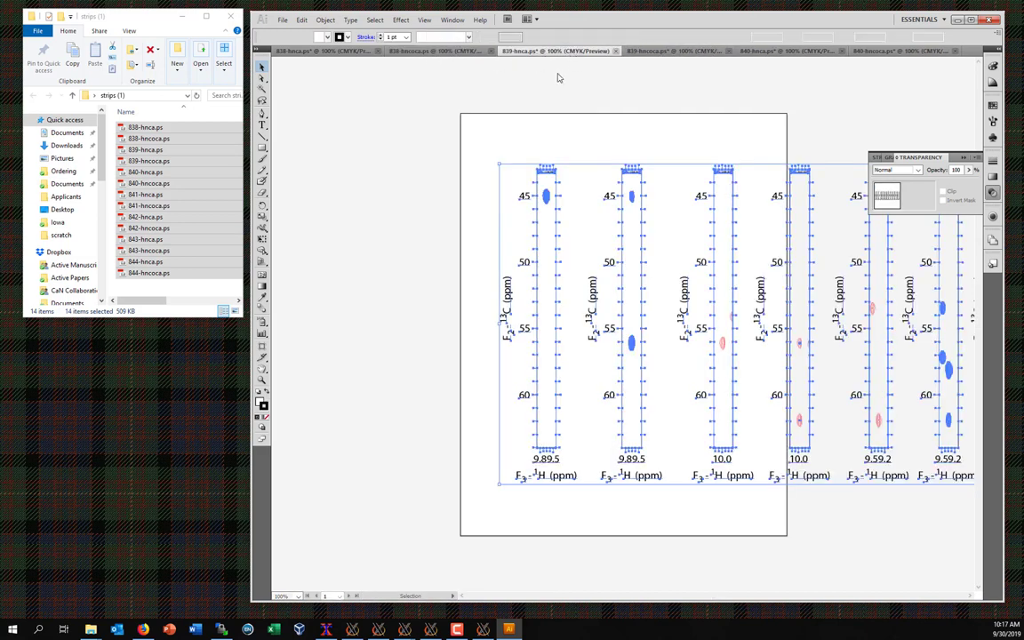
pyautogui.press('a')
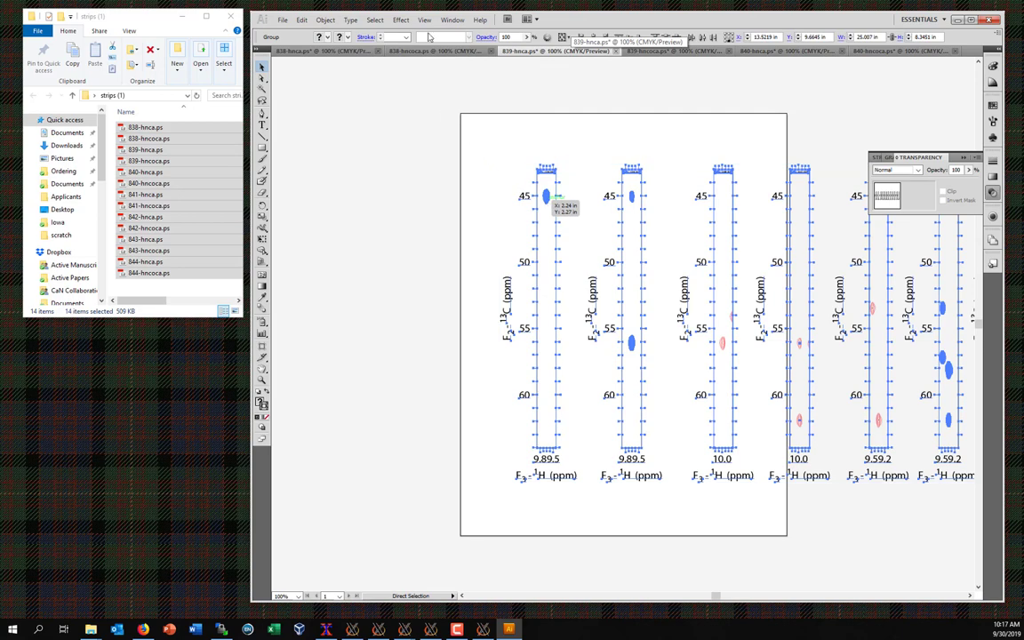
pyautogui.click(454, 51)
pyautogui.click(544, 183)
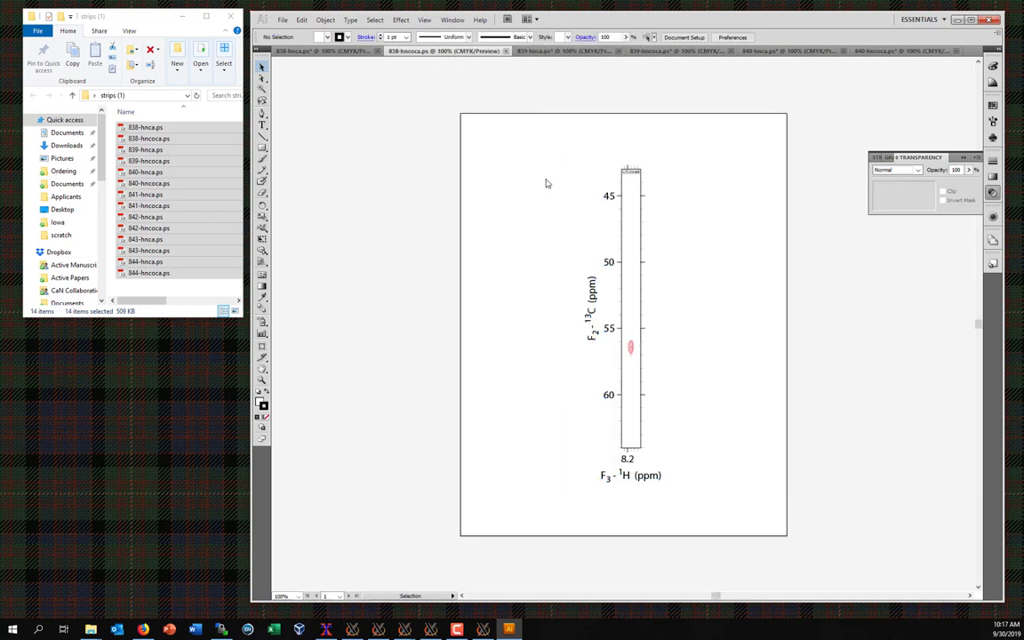
pyautogui.hotkey('ctrl', 'v')
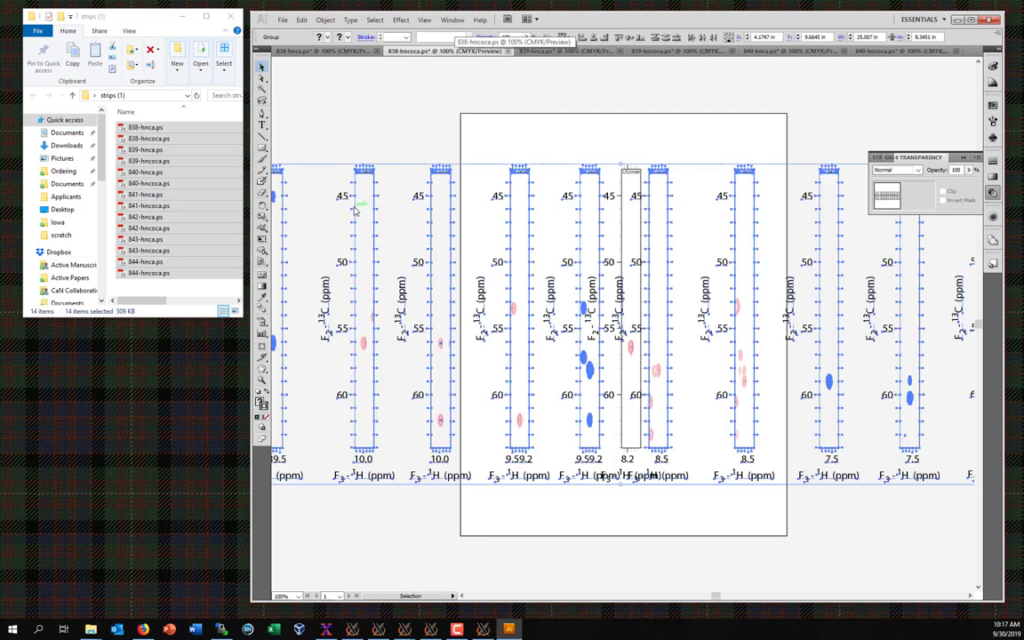
# Step: Drag the pasted strips right, about 4.13 in, to line up beside the 8.2 ppm strip
pyautogui.moveTo(323, 180); pyautogui.dragTo(653, 201)
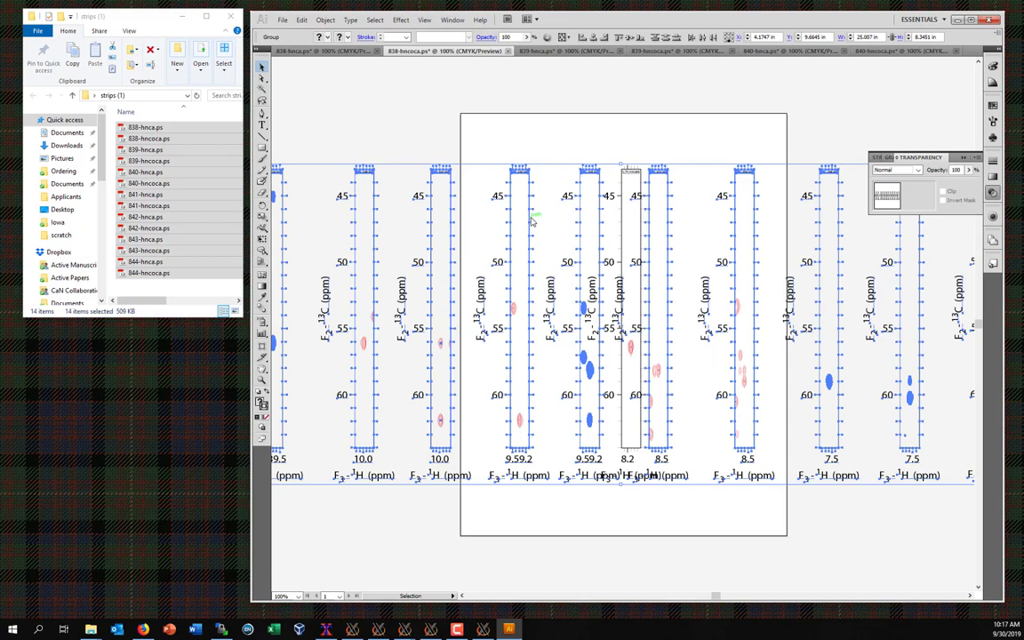
pyautogui.moveTo(531, 221); pyautogui.dragTo(963, 239)
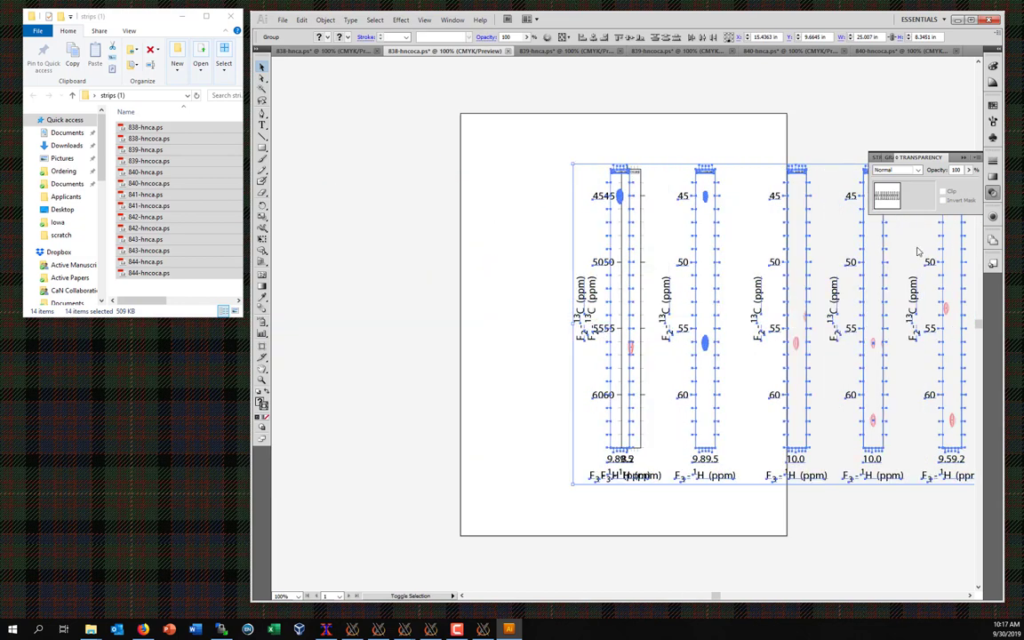
pyautogui.keyDown('shift'); pyautogui.click(716, 216); pyautogui.keyUp('shift')
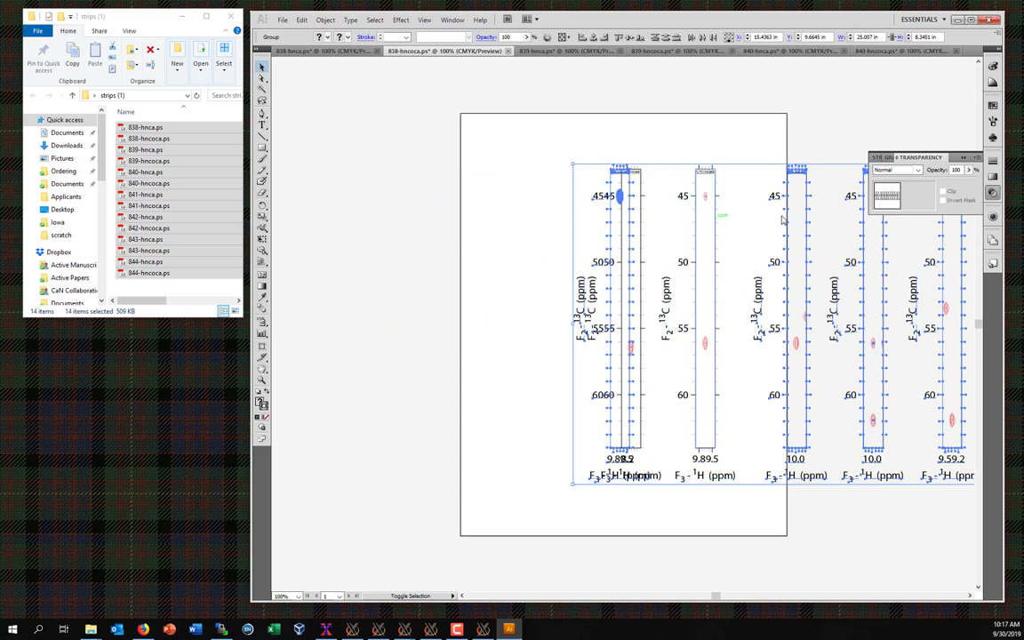
pyautogui.keyDown('shift'); pyautogui.click(716, 218); pyautogui.keyUp('shift')
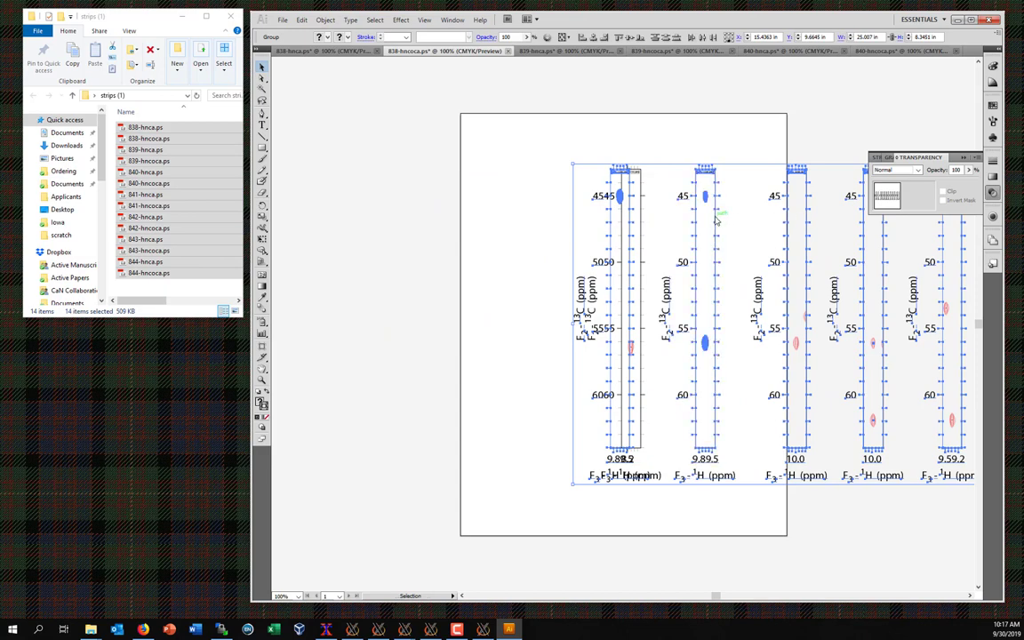
pyautogui.moveTo(716, 220); pyautogui.dragTo(874, 231)
pyautogui.keyDown('shift'); pyautogui.click(619, 224); pyautogui.keyUp('shift')
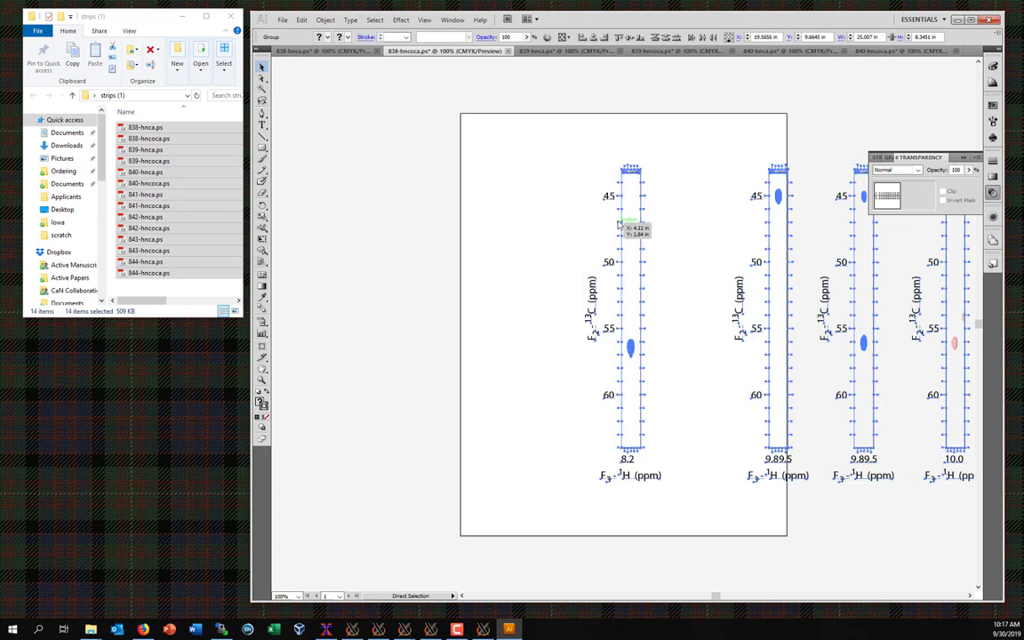
# Step: Paste the strip set into 838-hnca.ps and slide it so the 8.2 ppm strip sits second
pyautogui.click(330, 51)
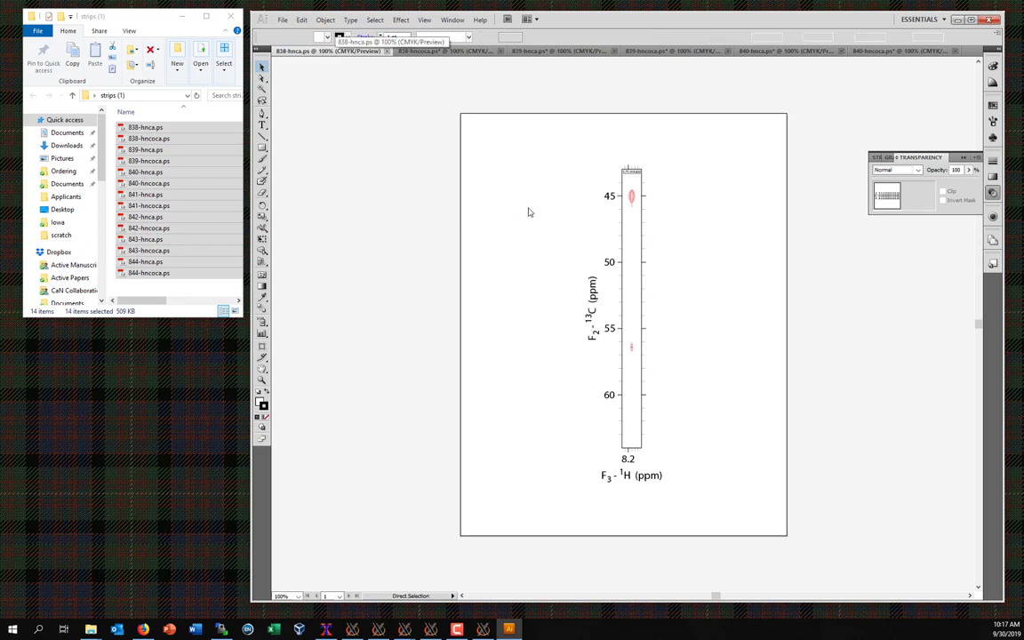
pyautogui.hotkey('ctrl', 'v')
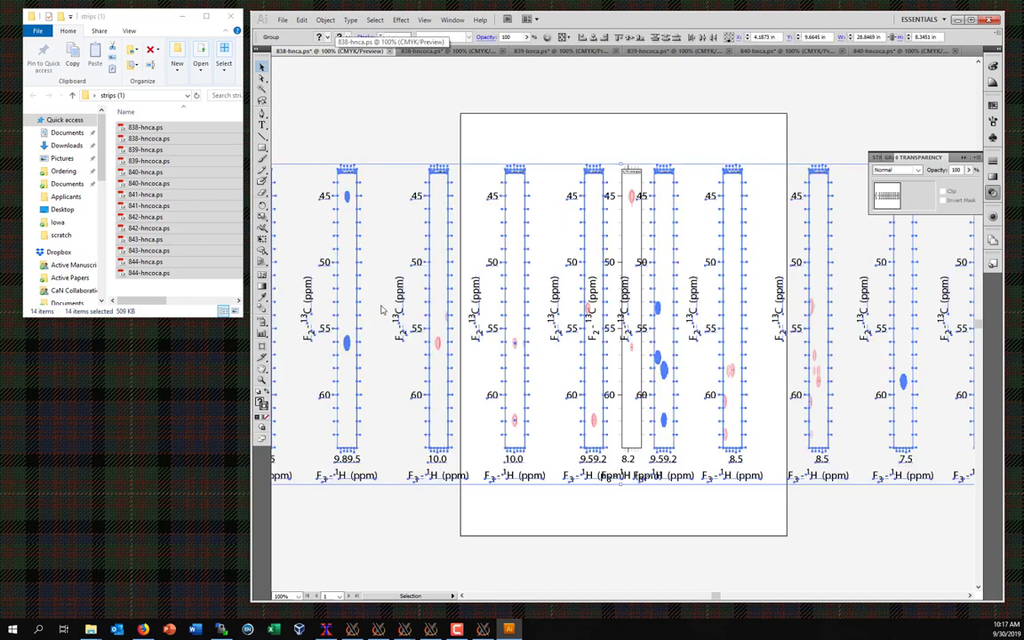
pyautogui.moveTo(359, 302); pyautogui.dragTo(810, 329)
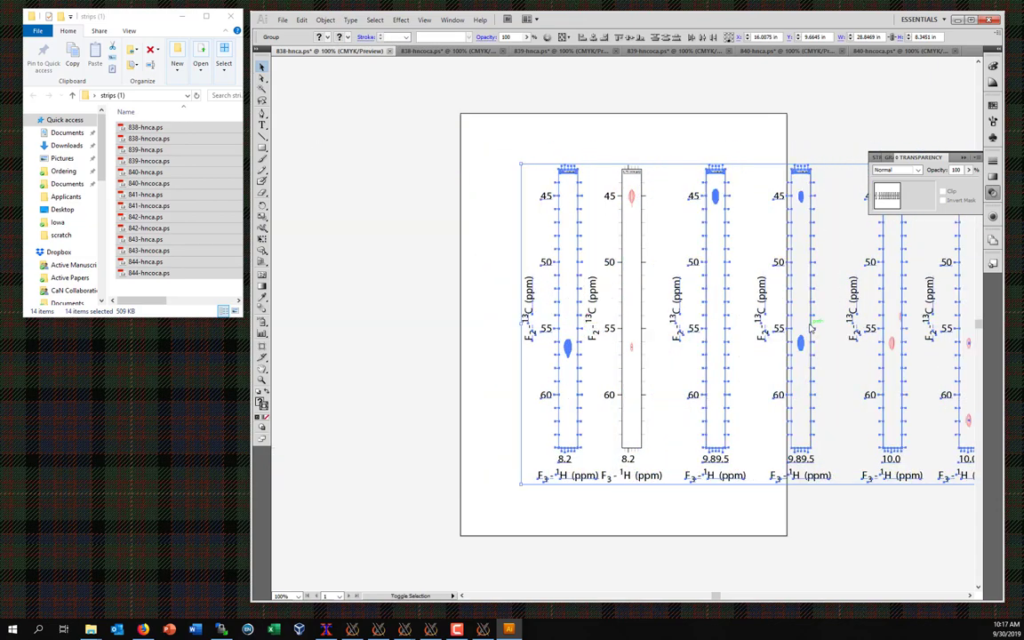
pyautogui.hotkey('shift', 'Left')
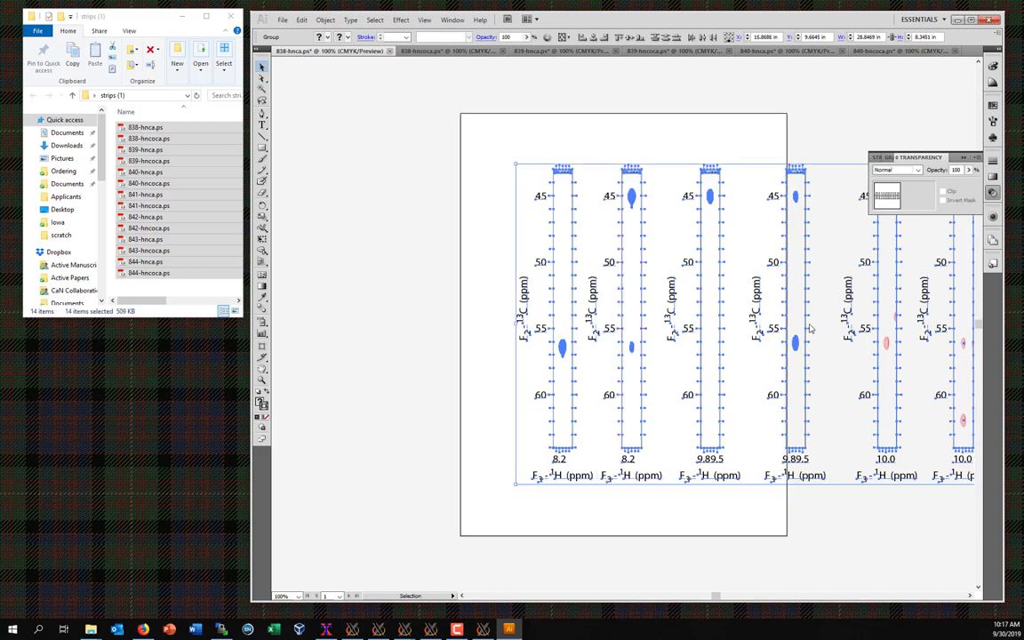
pyautogui.click(381, 114)
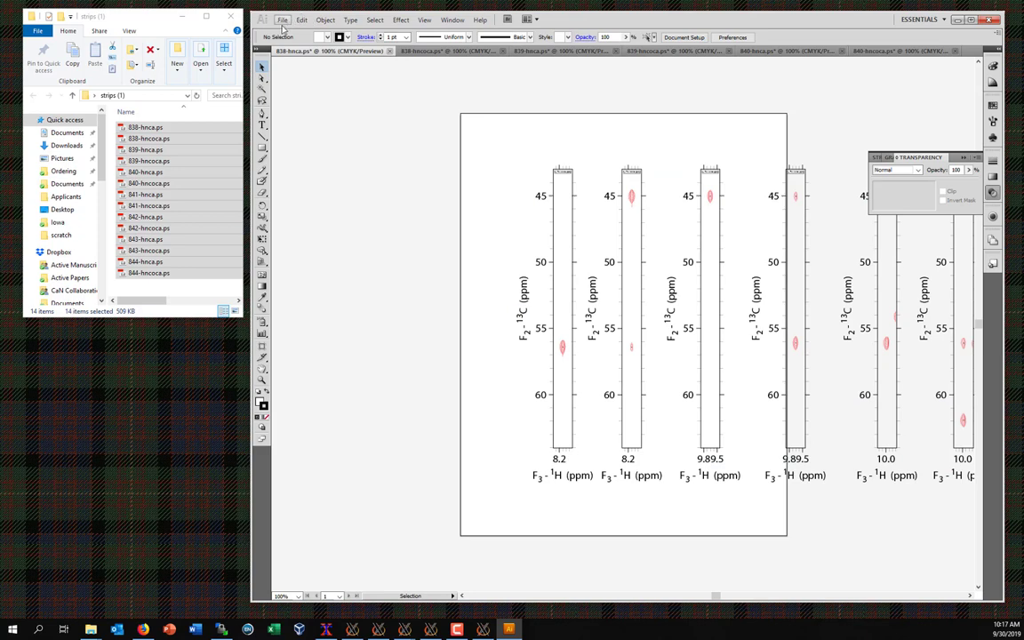
# Step: Save the combined page as strips.ai in Illustrator CS5 format with default options
pyautogui.click(281, 19)
pyautogui.click(300, 145)
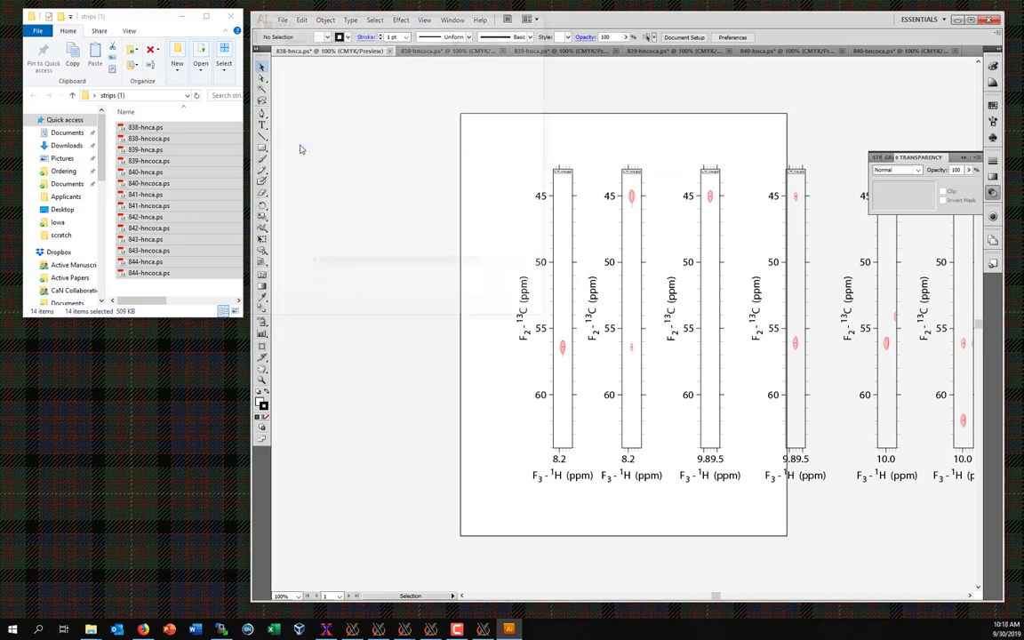
pyautogui.press('Home')
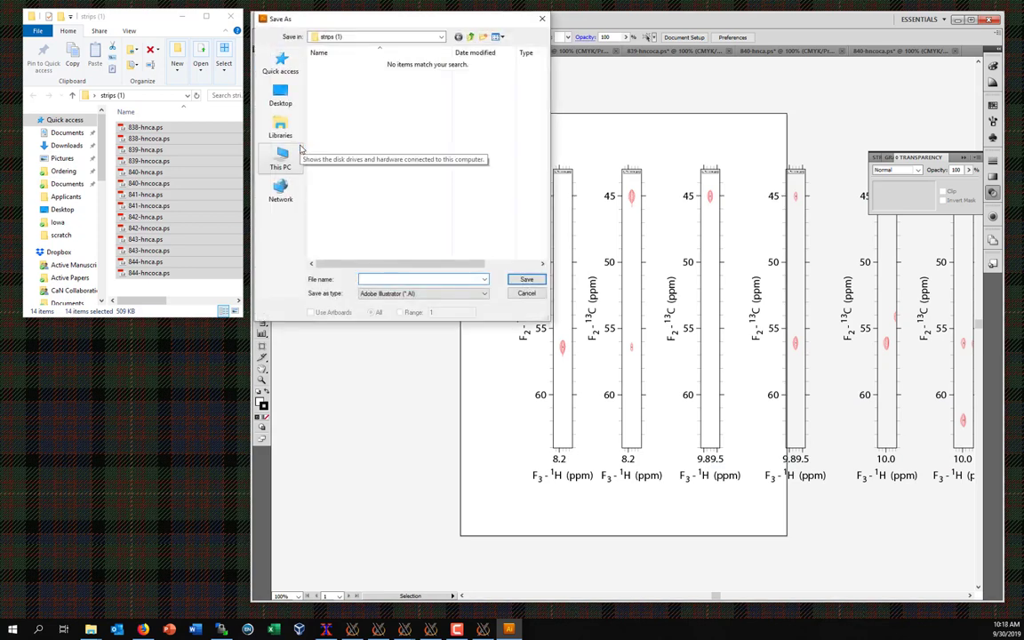
pyautogui.write('strips a838-hnca.ai')
pyautogui.hotkey('shift', 'End')
pyautogui.write('i')
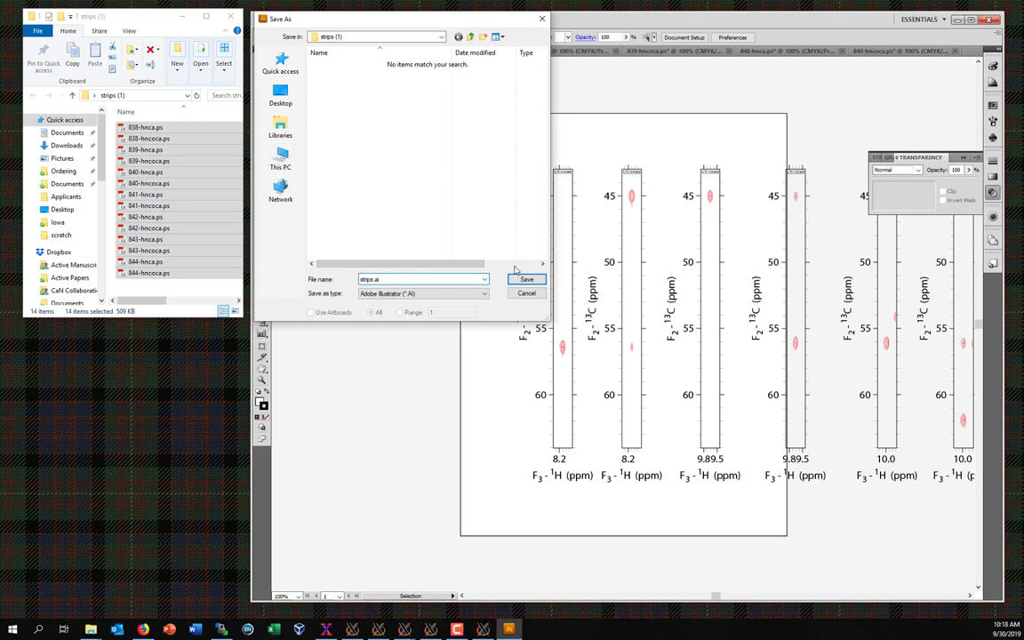
pyautogui.click(524, 279)
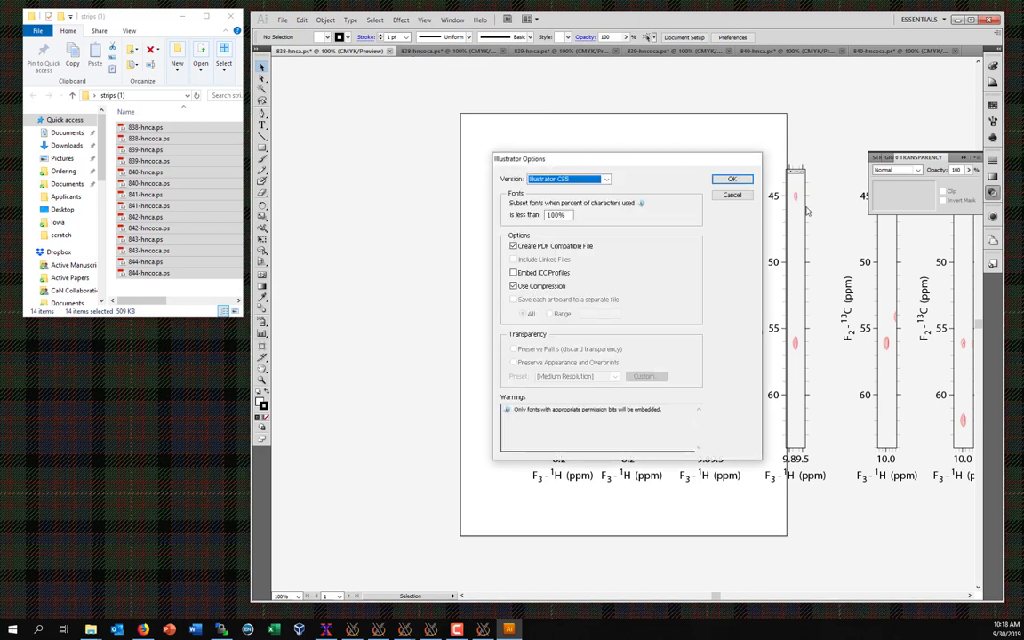
pyautogui.click(737, 180)
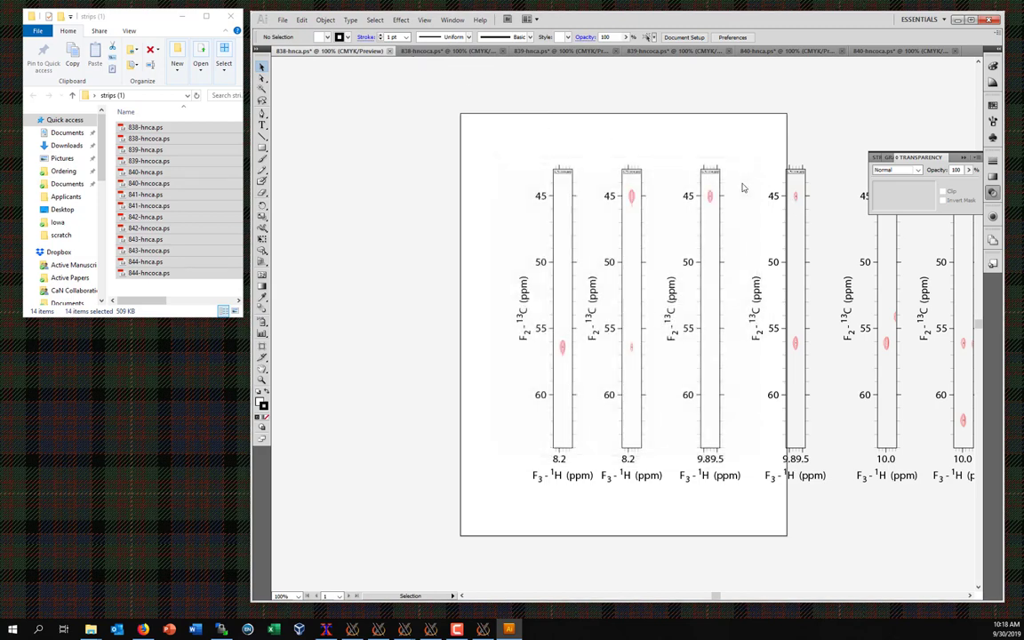
# Step: Close the 838-hncoca, 839-hnca and 839-hncoca documents without saving
pyautogui.click(436, 52)
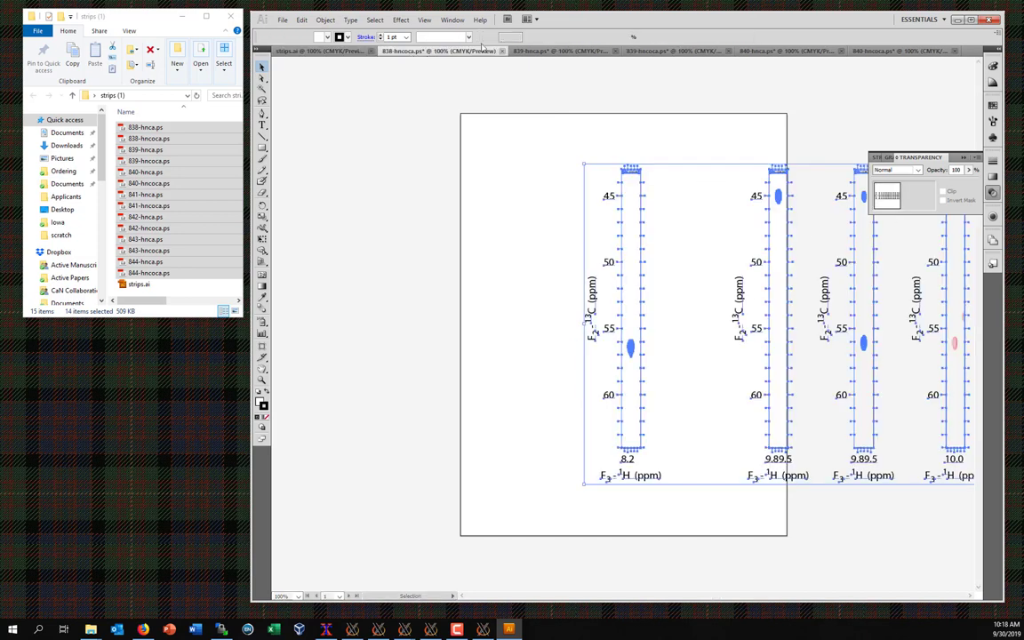
pyautogui.click(501, 51)
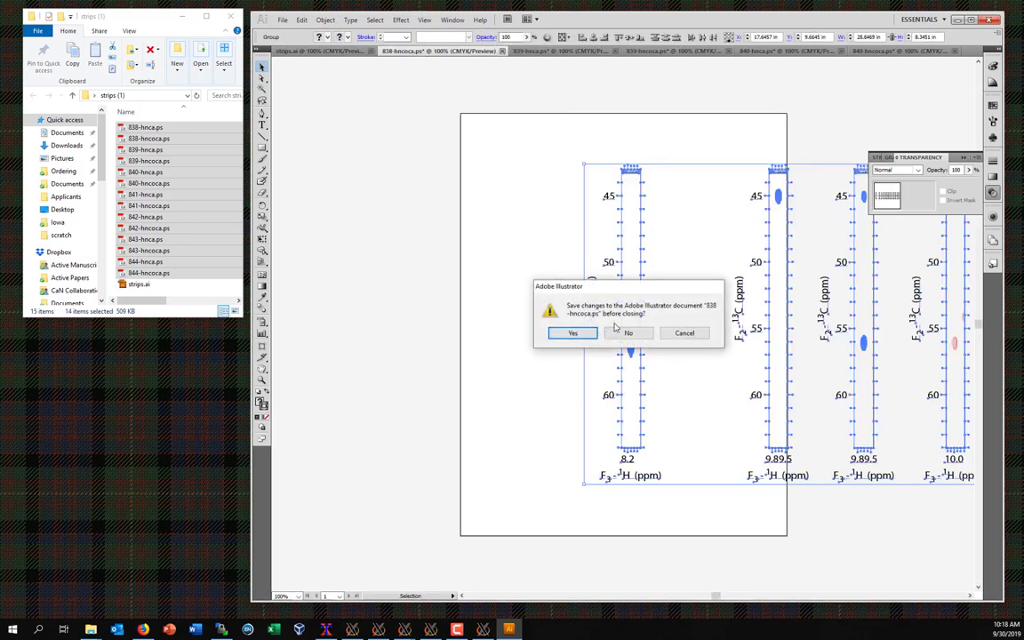
pyautogui.click(628, 332)
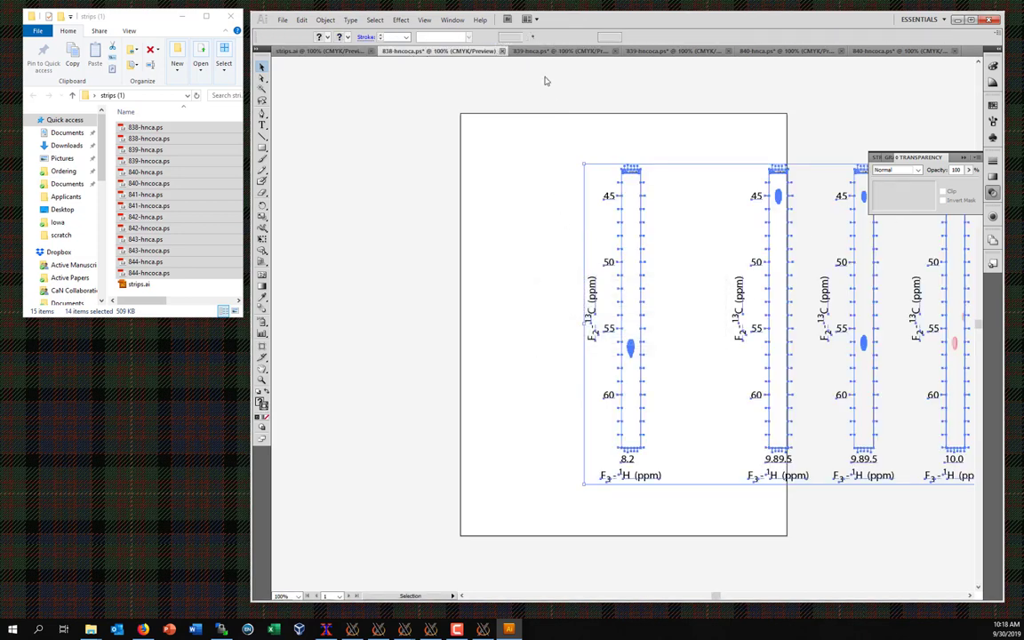
pyautogui.click(501, 51)
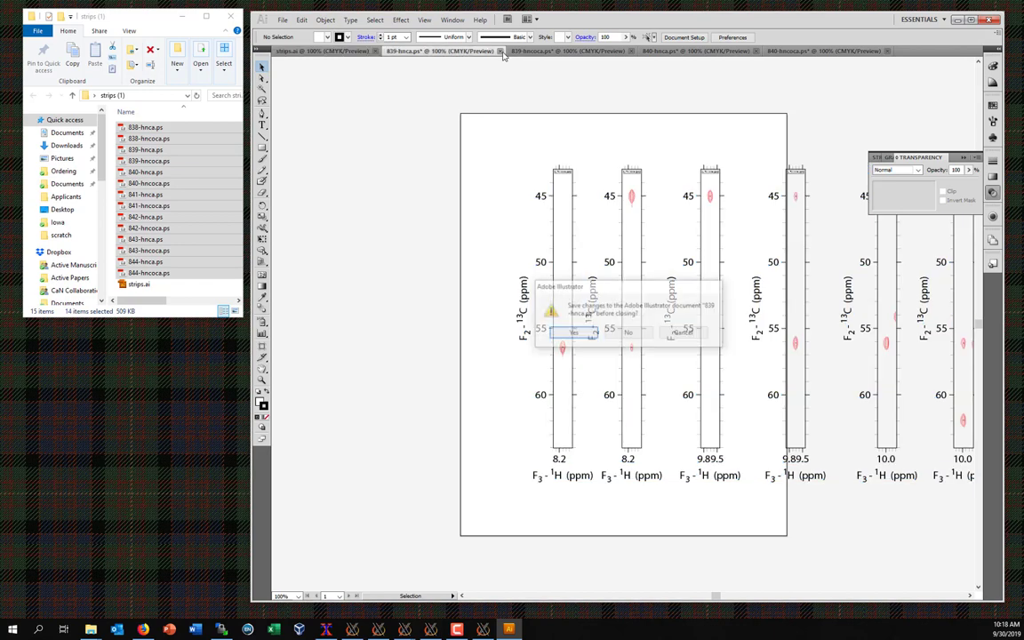
pyautogui.click(629, 333)
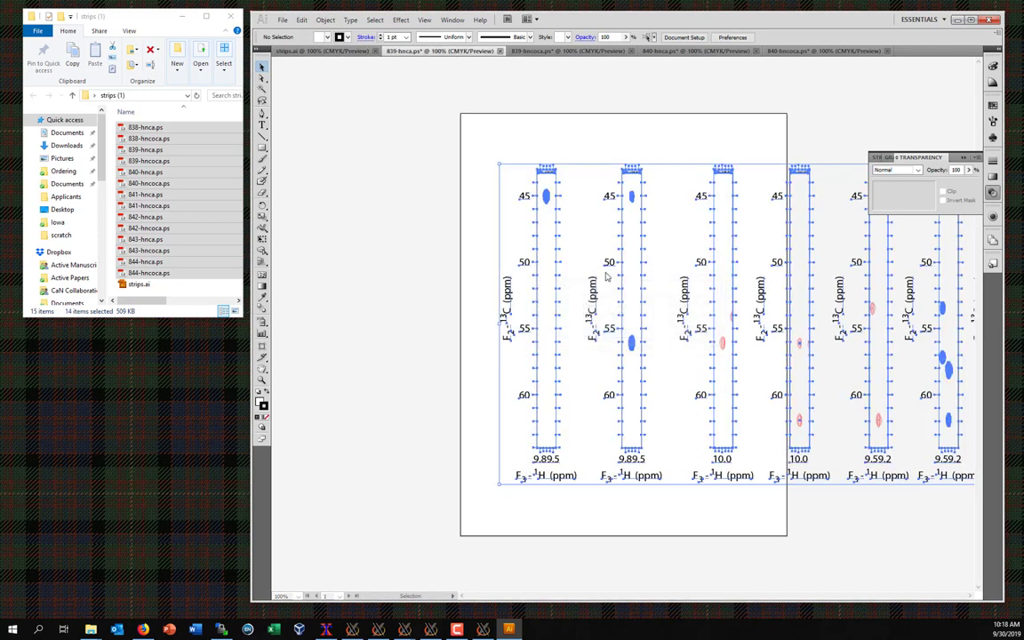
pyautogui.click(506, 51)
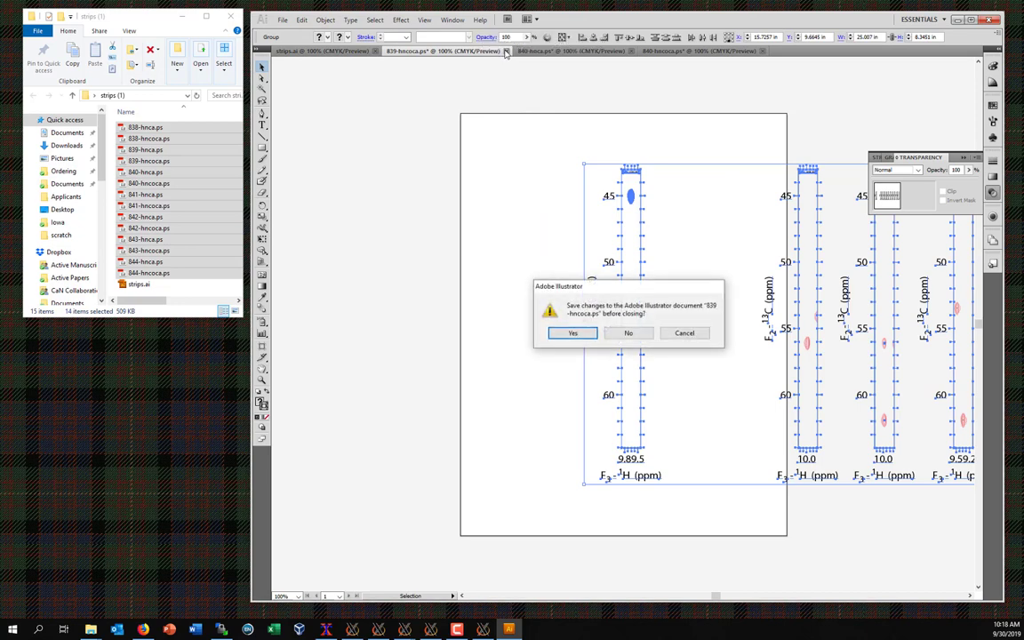
pyautogui.click(636, 332)
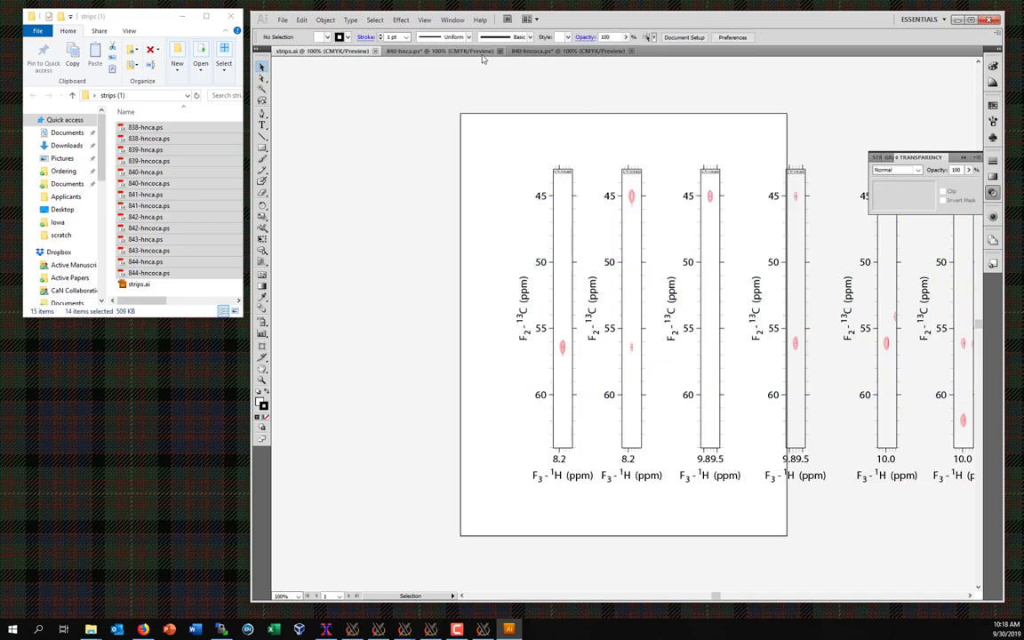
# Step: Close the 840-hnca and 840-hncoca documents without saving, leaving only strips.ai open
pyautogui.click(453, 51)
pyautogui.click(500, 50)
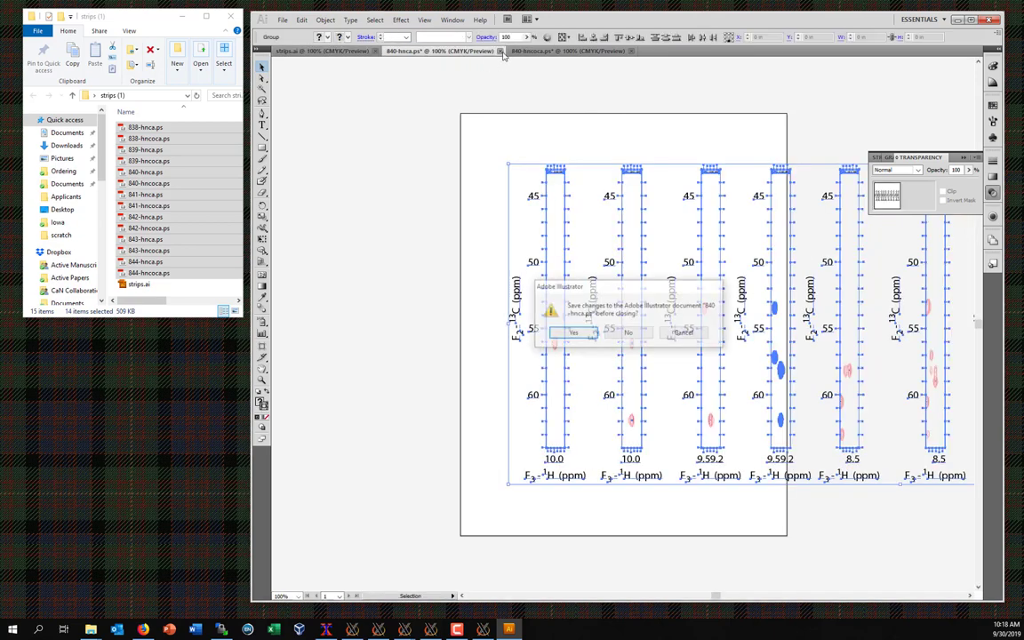
pyautogui.click(625, 335)
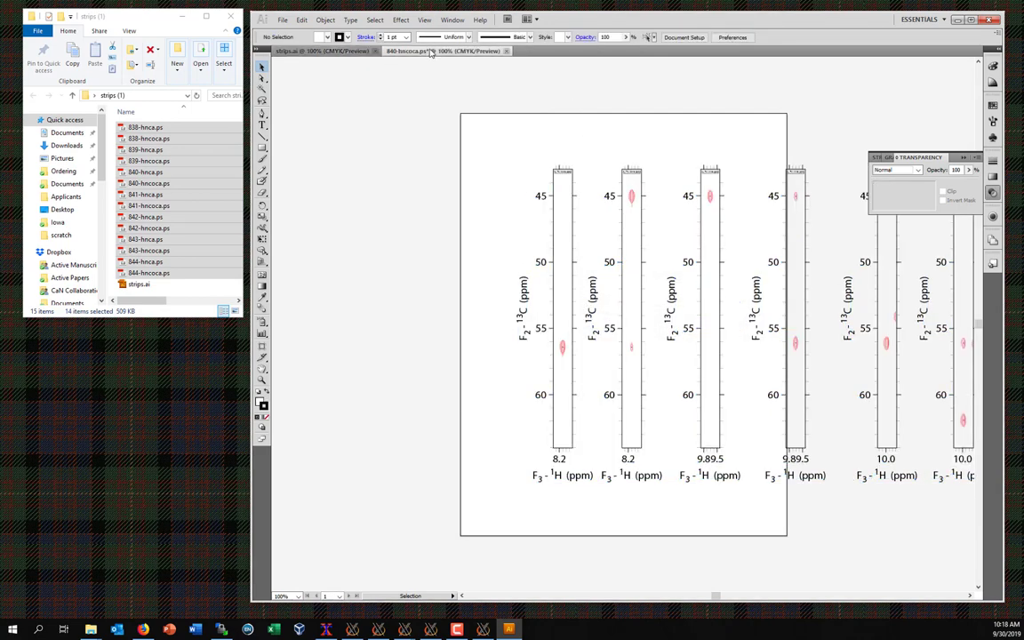
pyautogui.hotkey('ctrl', 'v')
pyautogui.click(506, 51)
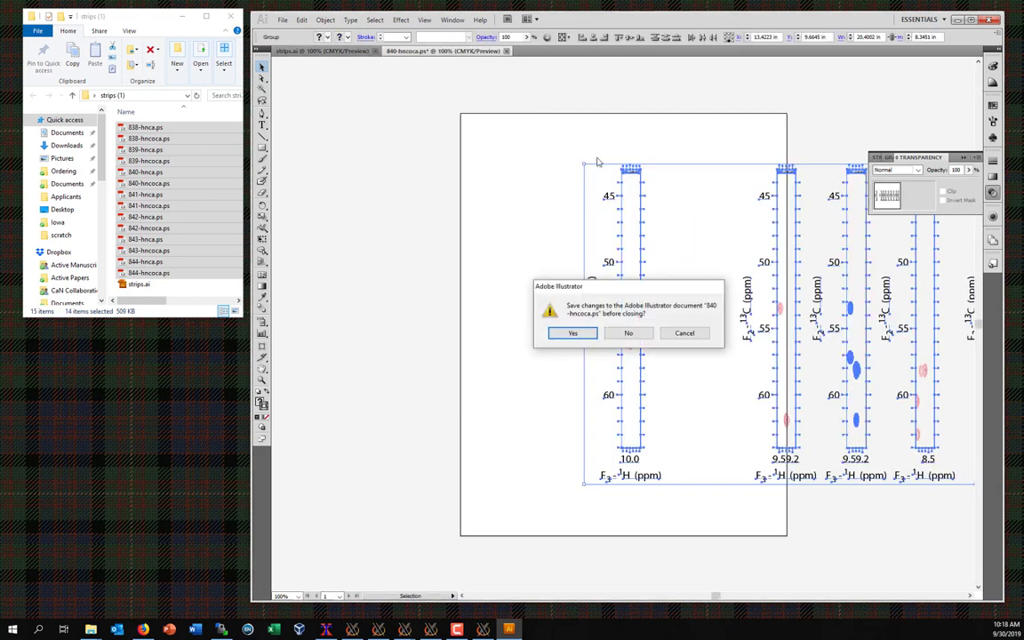
pyautogui.click(643, 331)
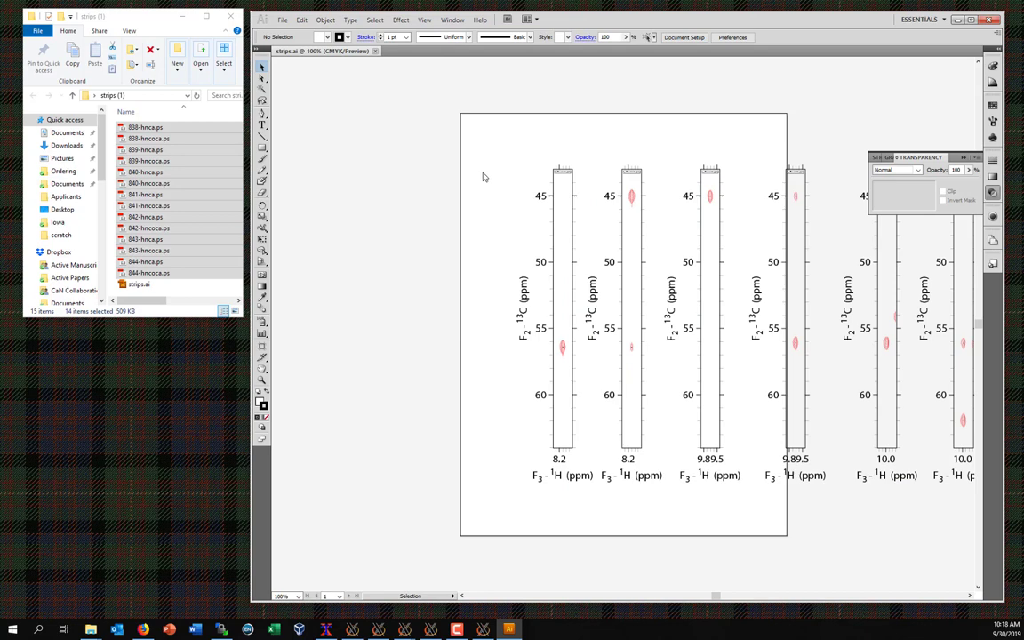
# Step: Zoom out to 50% and pan so all fourteen strips from 8.2 to 7.5 are visible
pyautogui.keyDown('alt'); pyautogui.click(494, 199); pyautogui.keyUp('alt')
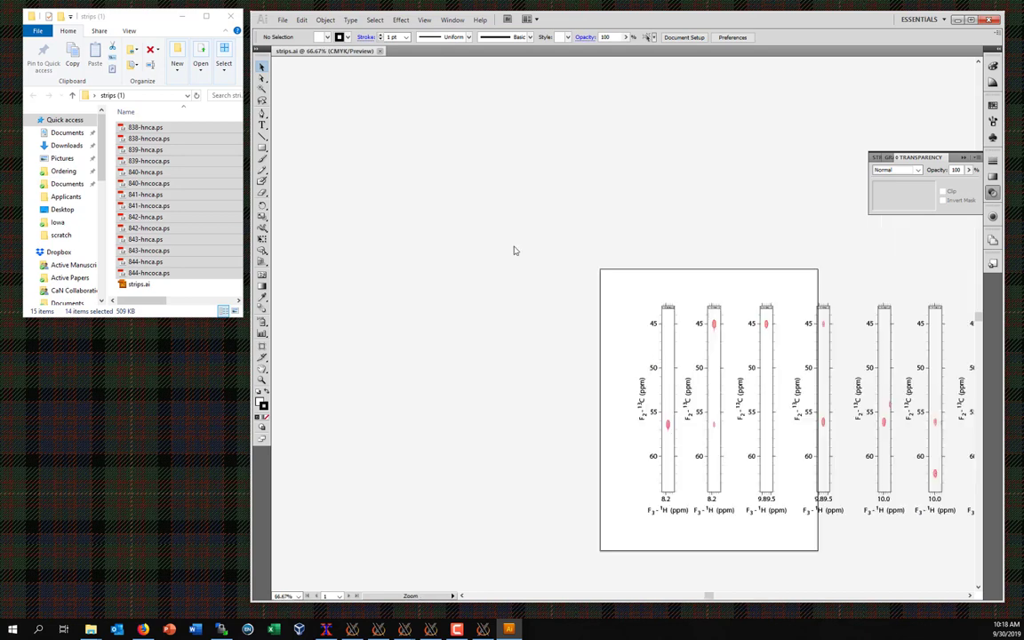
pyautogui.keyDown('alt'); pyautogui.click(598, 402); pyautogui.keyUp('alt')
pyautogui.moveTo(798, 431); pyautogui.dragTo(537, 456)
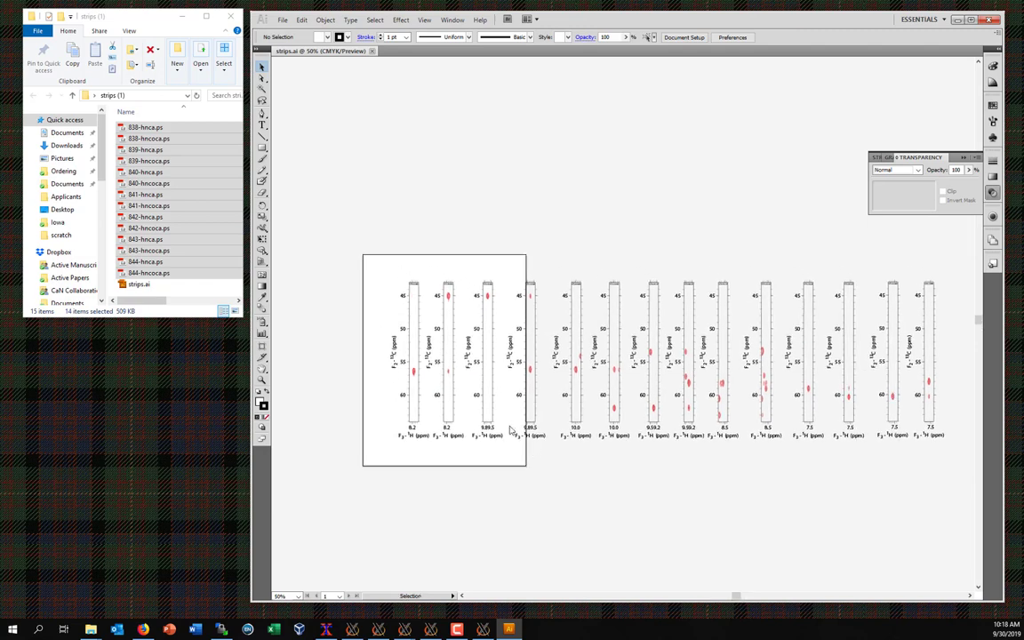
pyautogui.click(614, 359)
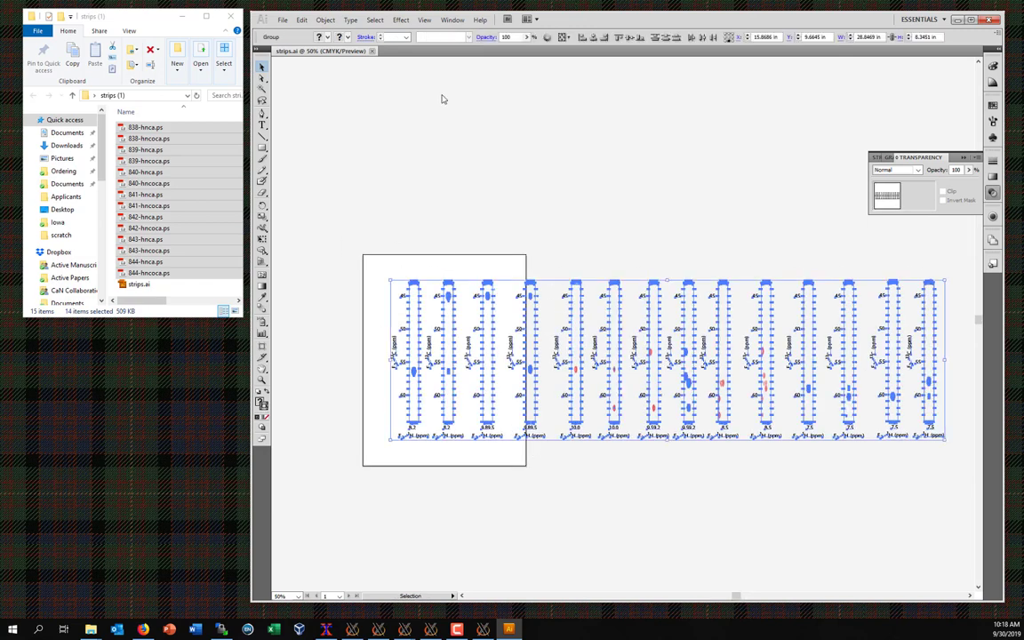
pyautogui.click(324, 20)
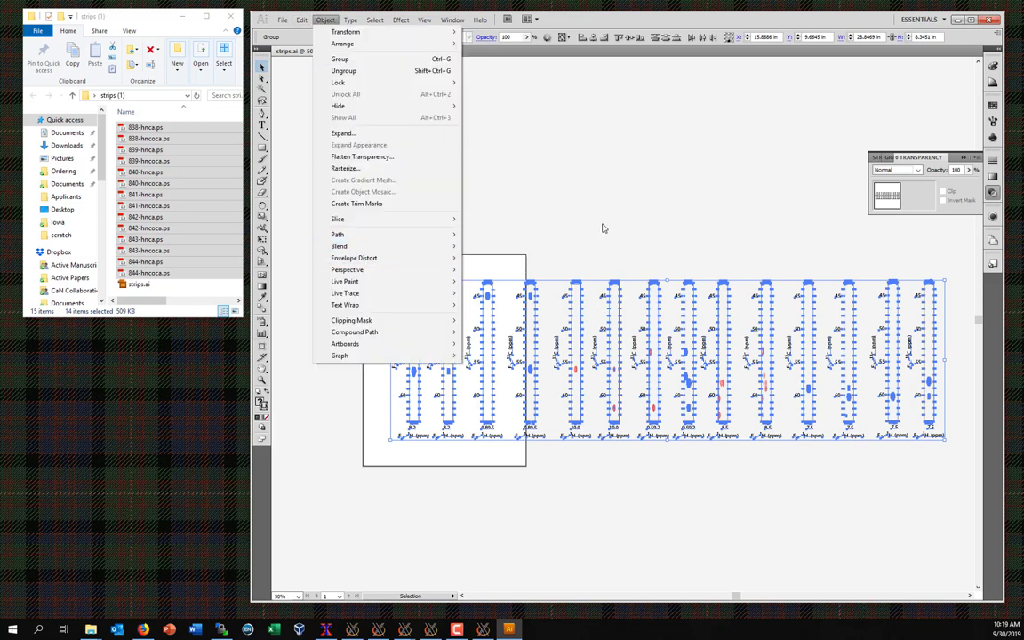
pyautogui.click(608, 186)
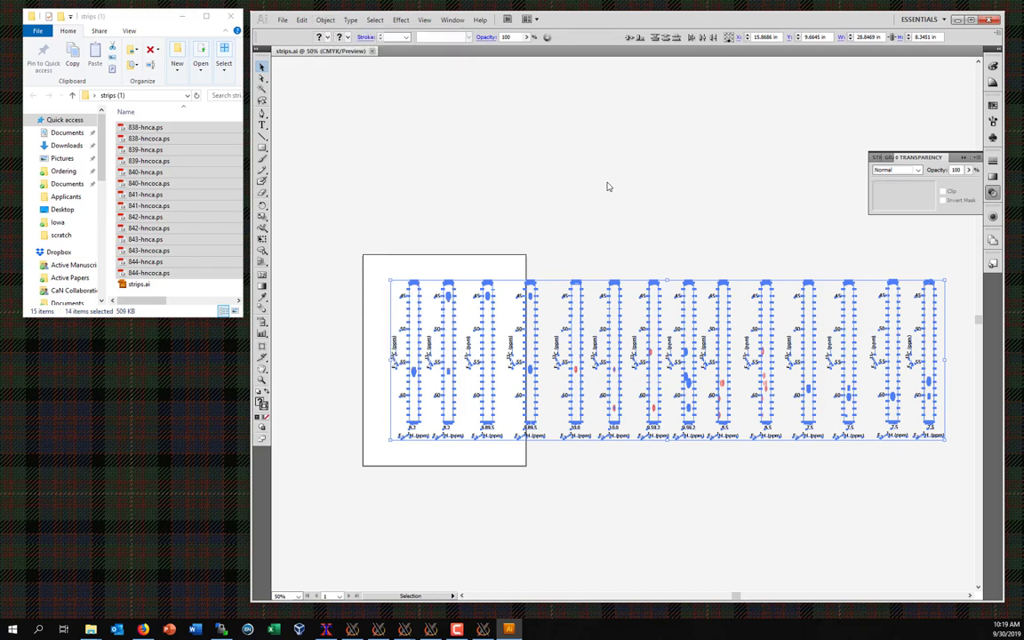
pyautogui.click(606, 187)
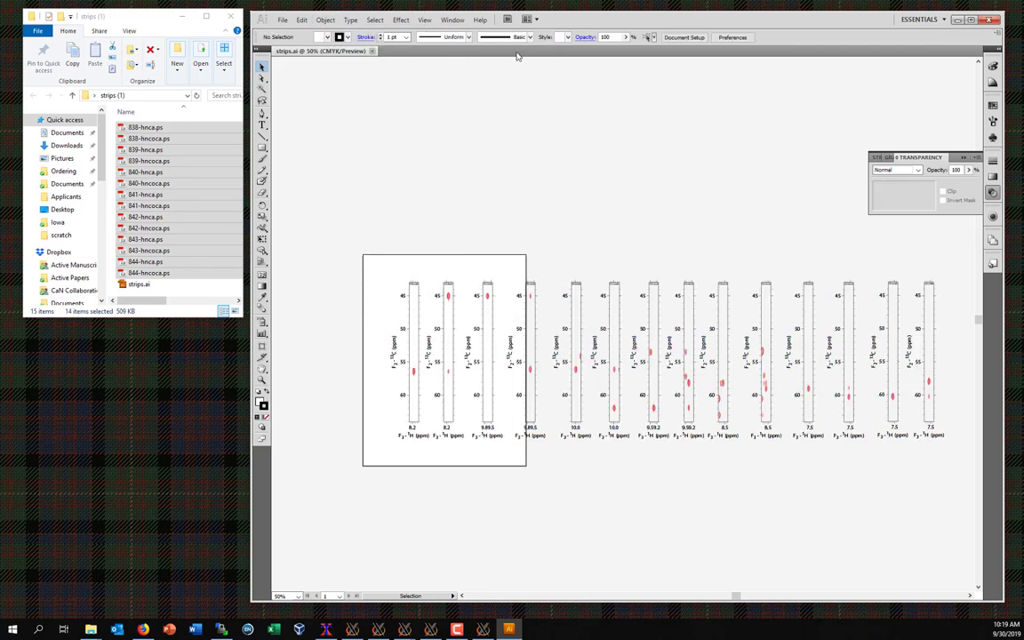
# Step: Show rulers and place a horizontal guide along the first strip's top edge
pyautogui.click(424, 20)
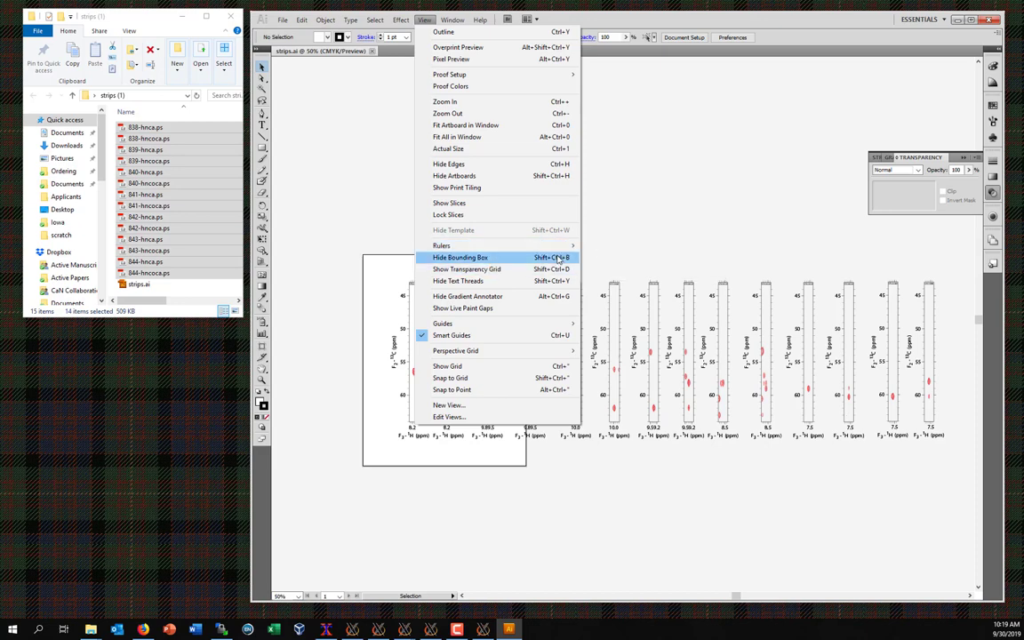
pyautogui.moveTo(533, 246)
pyautogui.click(611, 245)
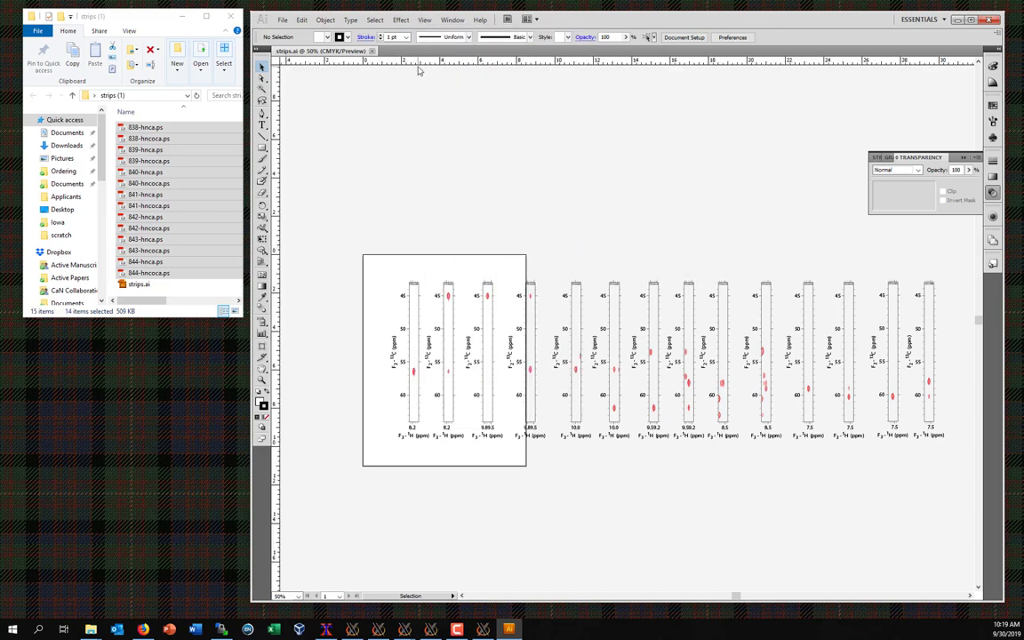
pyautogui.moveTo(444, 62); pyautogui.dragTo(493, 220)
pyautogui.hotkey('ctrl', 'z')
pyautogui.moveTo(359, 244); pyautogui.dragTo(536, 354)
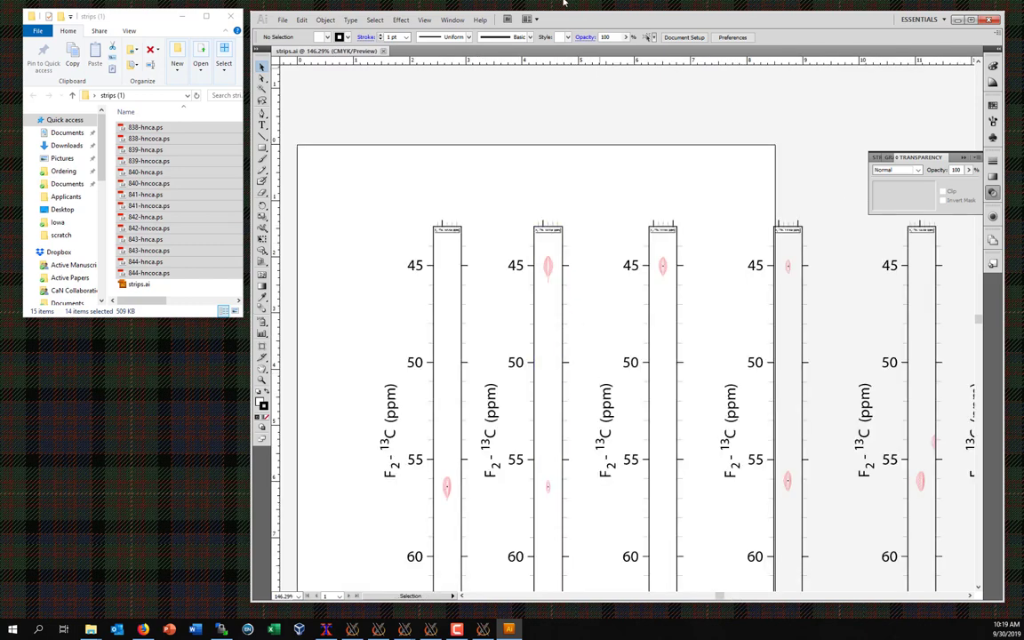
pyautogui.moveTo(565, 64); pyautogui.dragTo(455, 229)
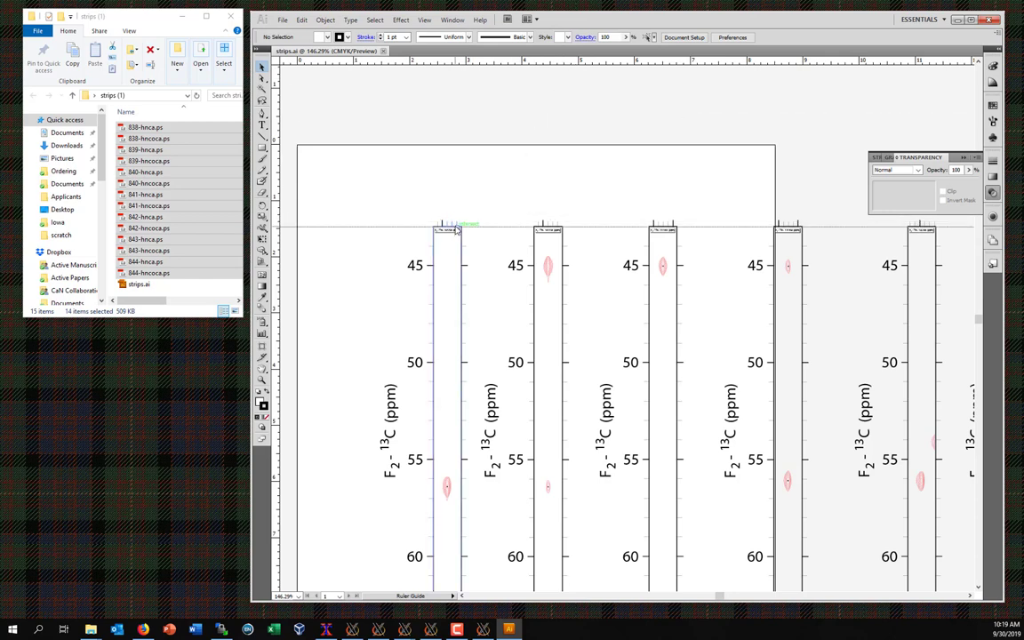
# Step: Check the strip tops against the guide along the row, ending close on the last two strips
pyautogui.click(560, 229)
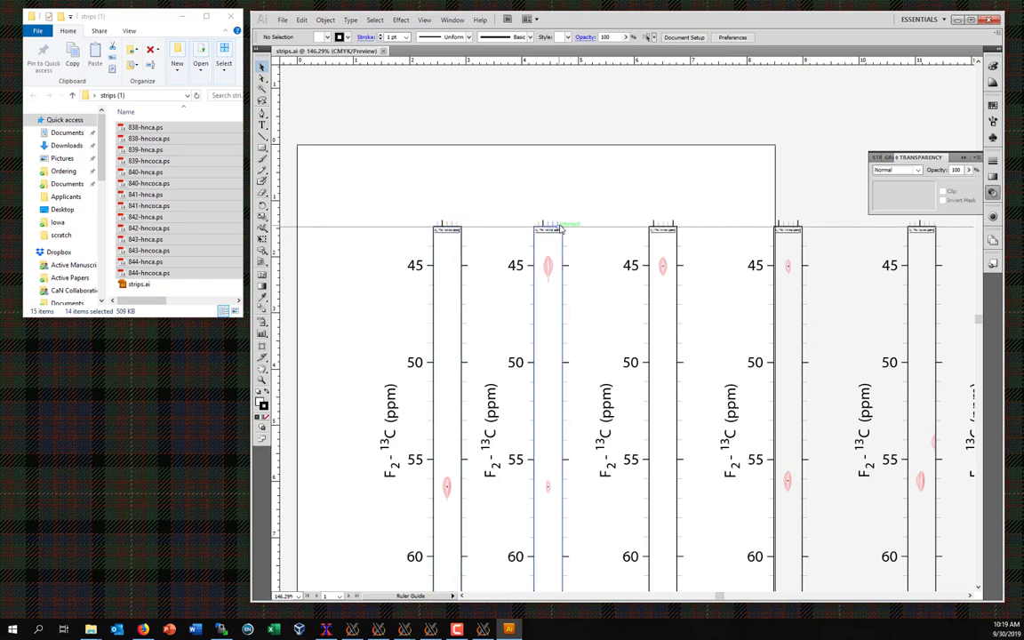
pyautogui.click(560, 229)
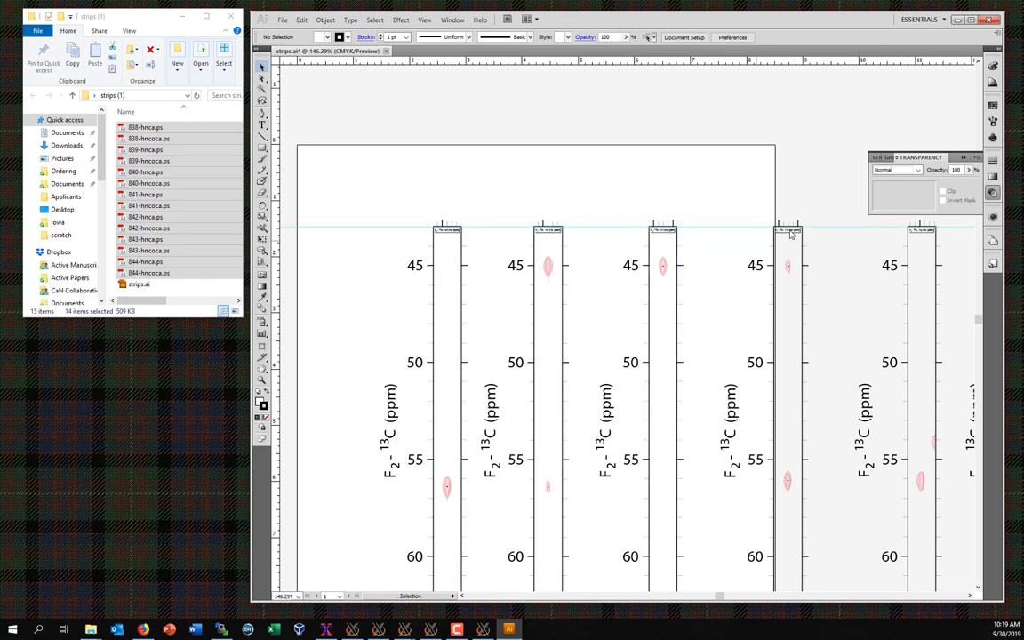
pyautogui.moveTo(953, 254); pyautogui.dragTo(469, 223)
pyautogui.moveTo(883, 258); pyautogui.dragTo(521, 323)
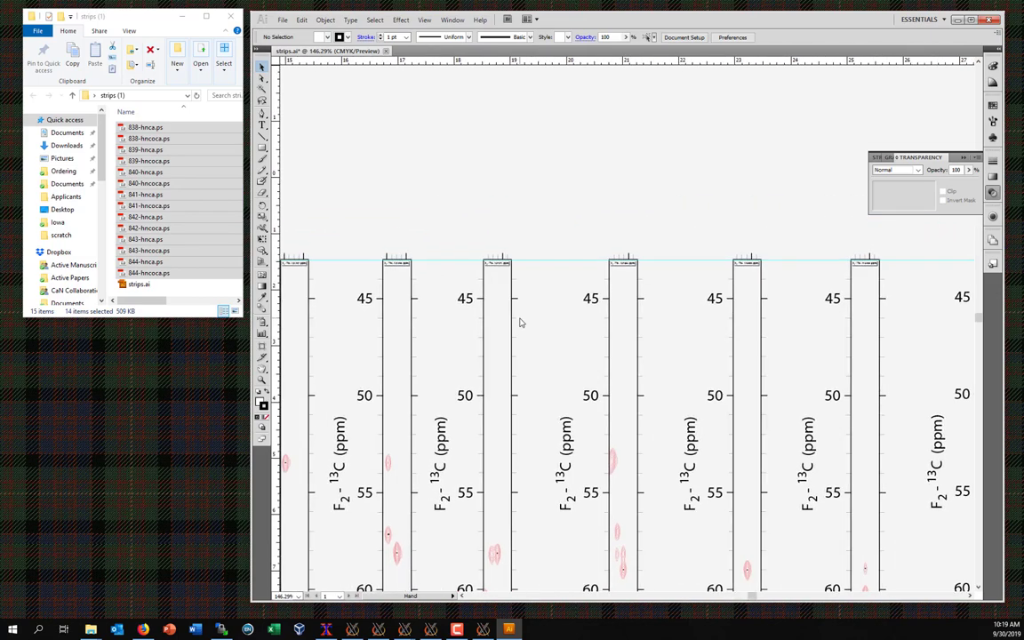
pyautogui.moveTo(940, 317); pyautogui.dragTo(594, 293)
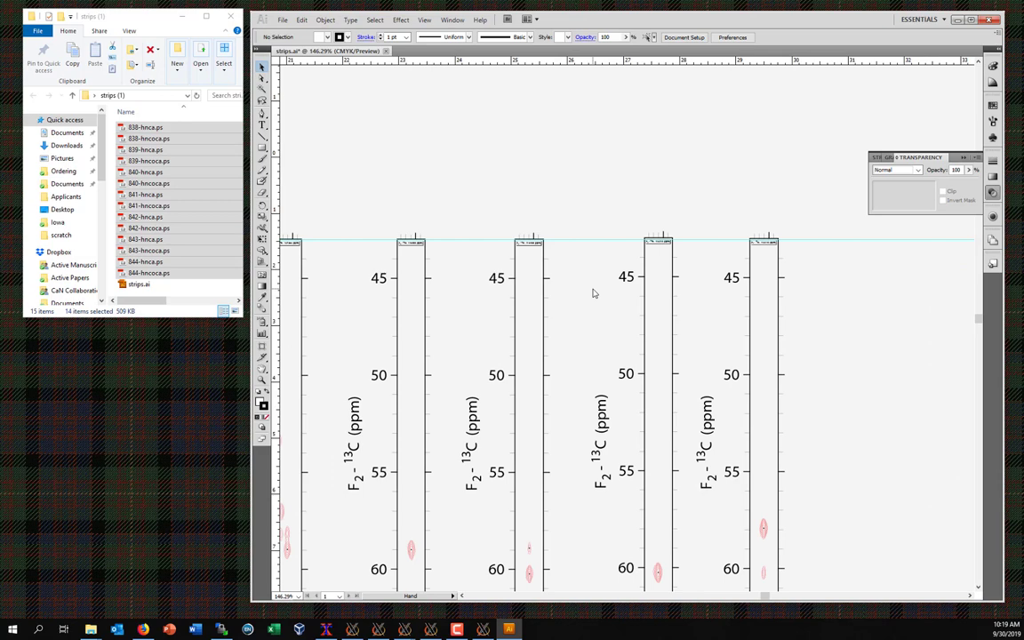
pyautogui.moveTo(594, 294); pyautogui.dragTo(653, 319)
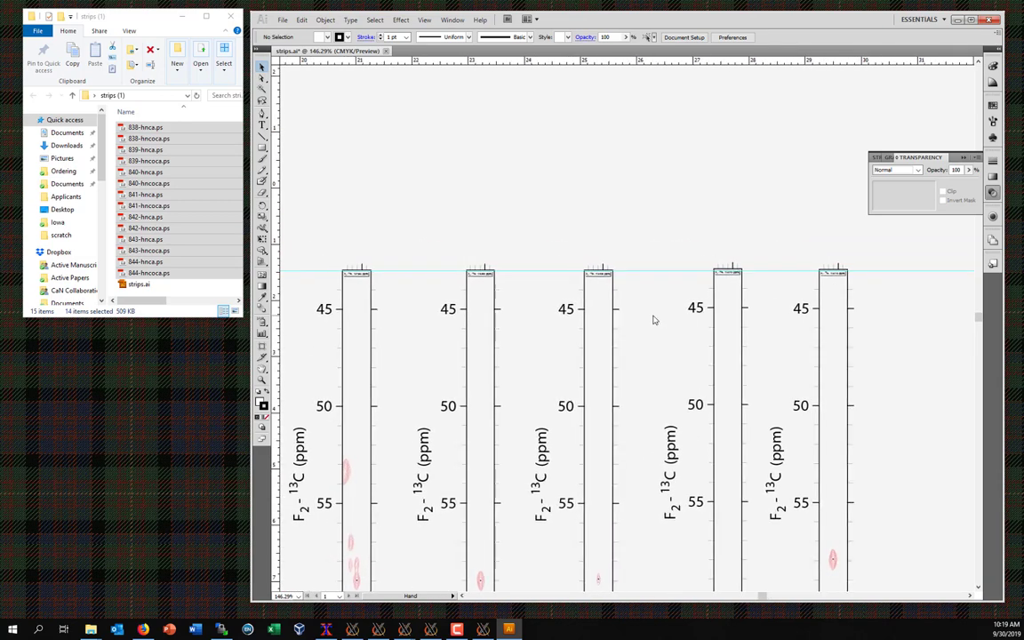
pyautogui.moveTo(649, 238); pyautogui.dragTo(909, 360)
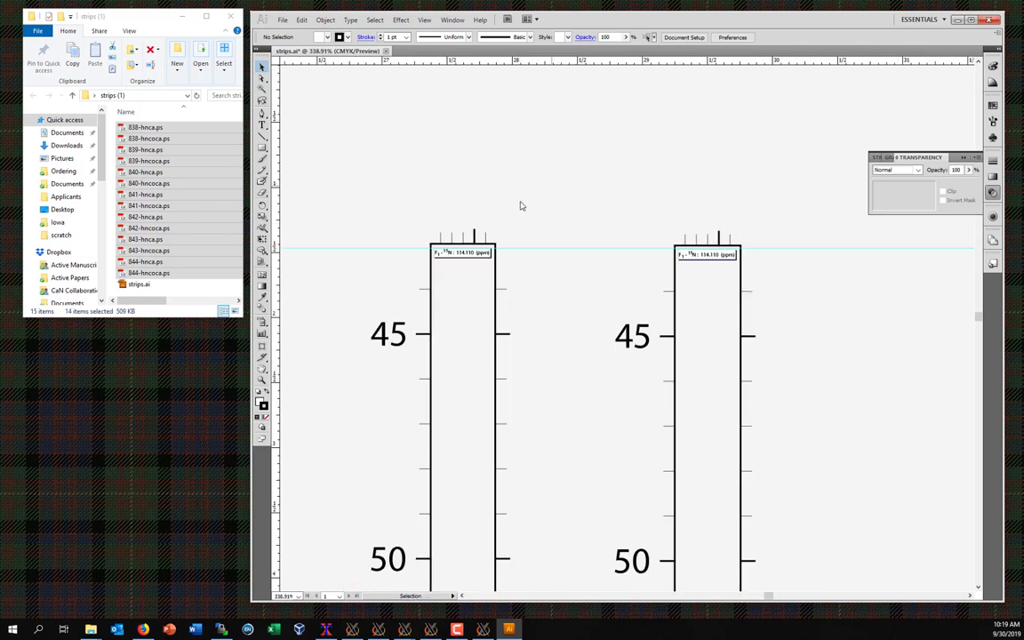
# Step: Nudge the left and right strip groups so their tops sit on the guide
pyautogui.click(480, 247)
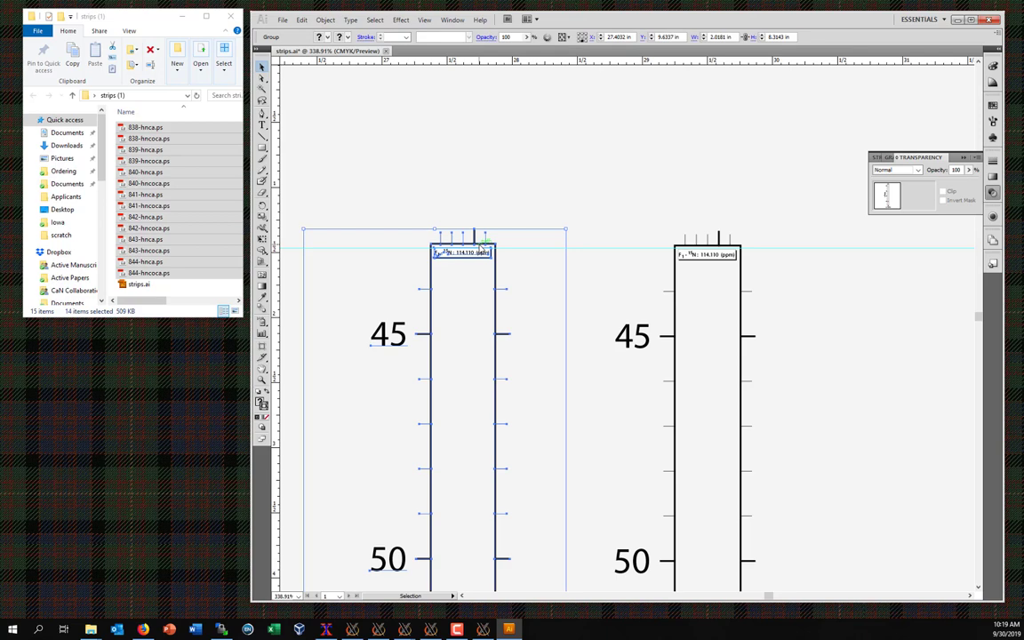
pyautogui.moveTo(483, 248); pyautogui.dragTo(492, 255)
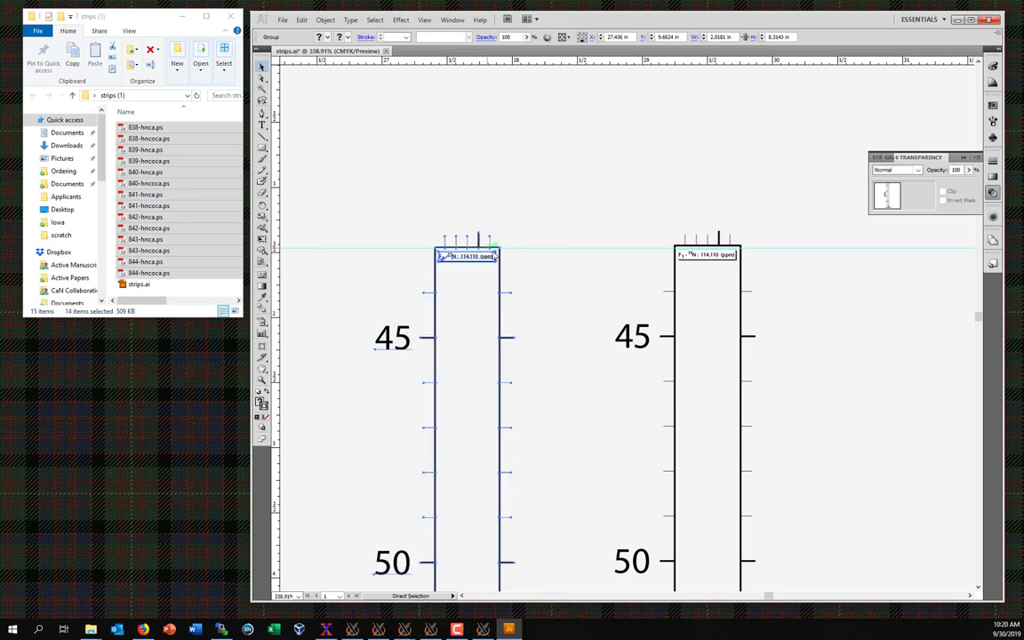
pyautogui.press('v')
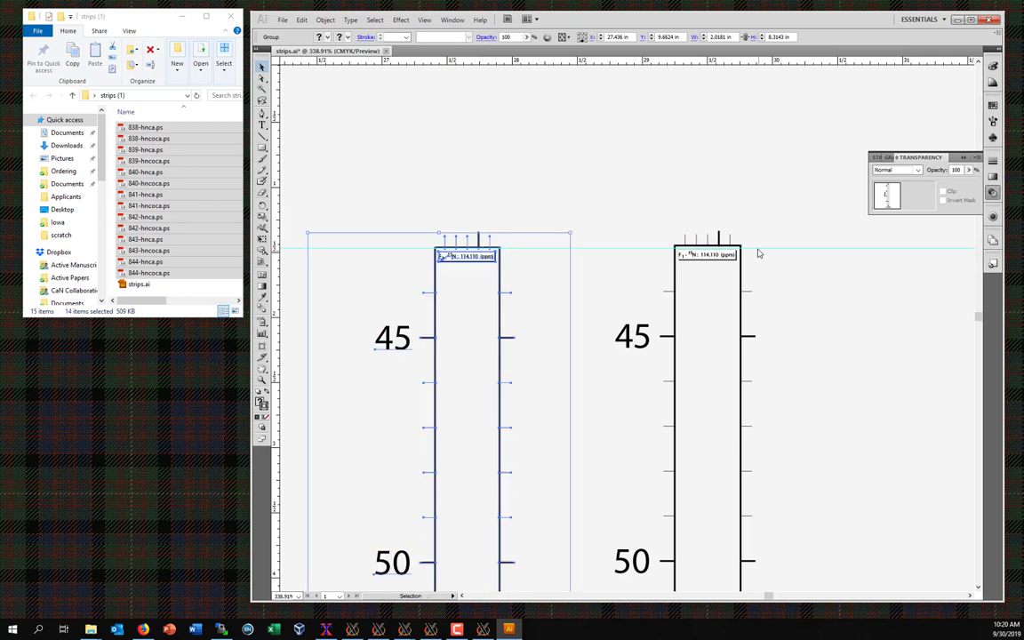
pyautogui.click(707, 250)
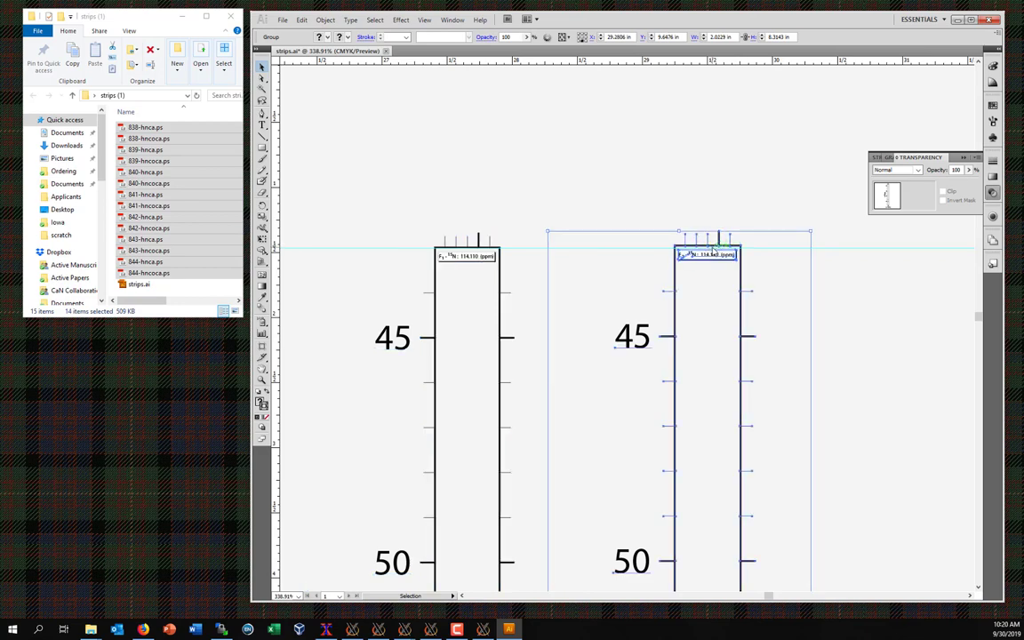
pyautogui.moveTo(715, 251); pyautogui.dragTo(718, 253)
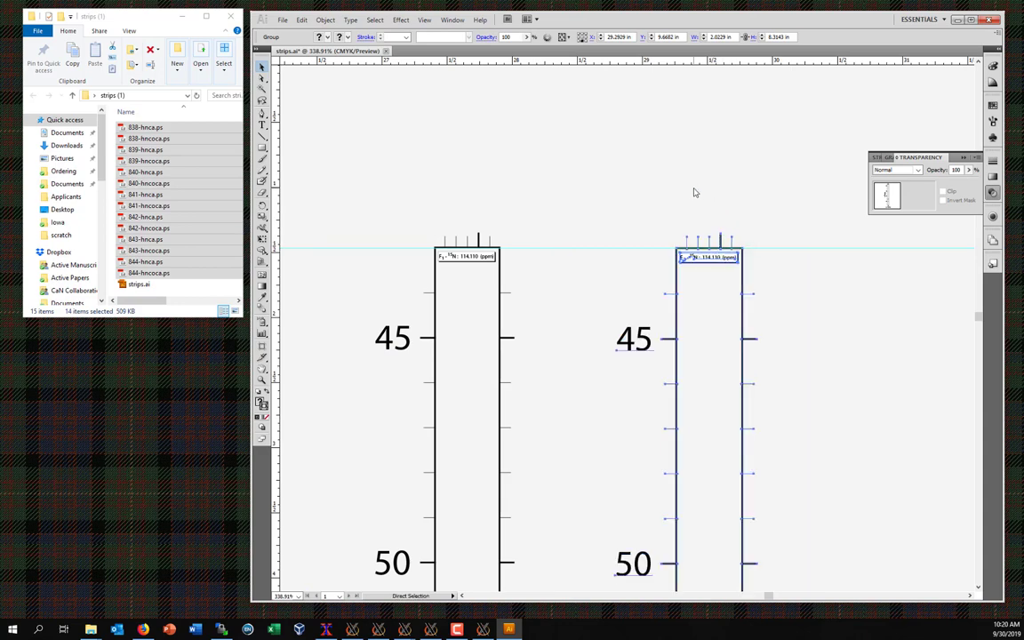
# Step: Select the whole row of strips, ungroup it with Object > Ungroup, and deselect
pyautogui.hotkey('ctrl', '-')
pyautogui.hotkey('ctrl', '-')
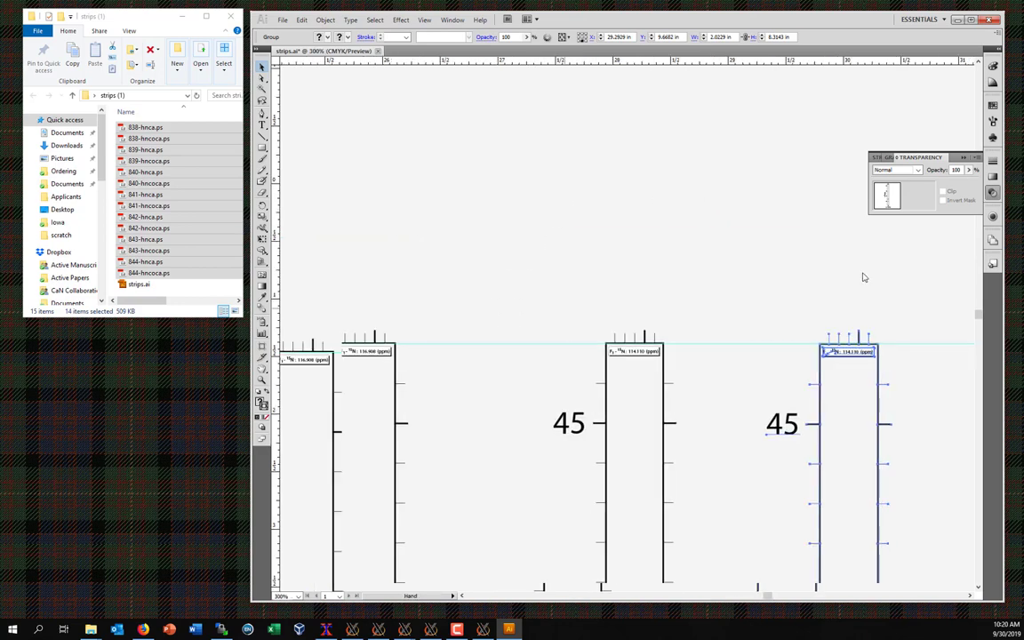
pyautogui.hotkey('ctrl', '+')
pyautogui.hscroll(-5, 671, 225)
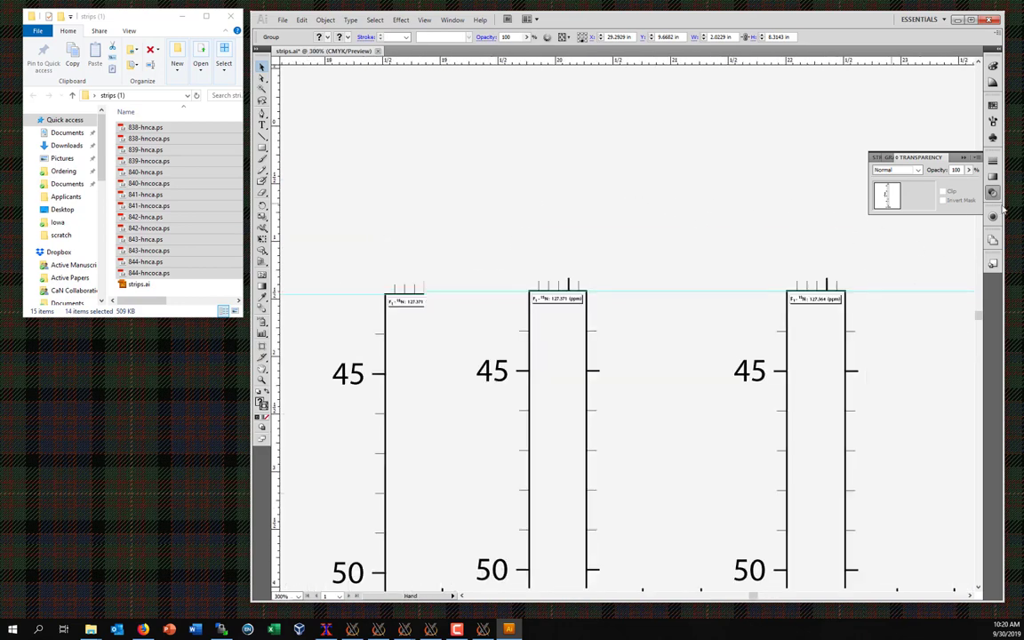
pyautogui.hscroll(-5, 526, 206)
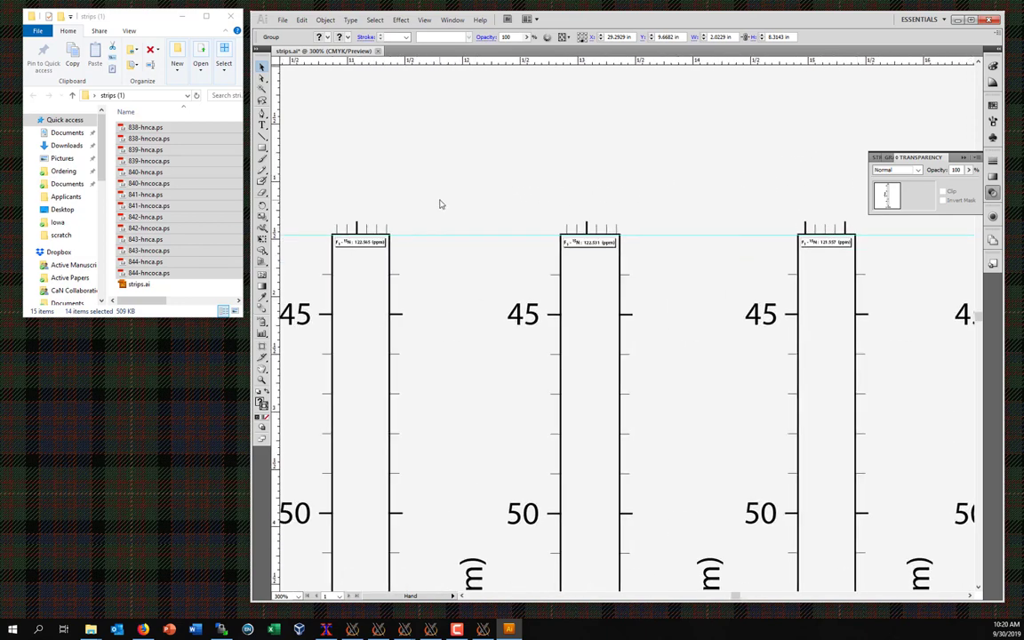
pyautogui.hscroll(-5, 713, 207)
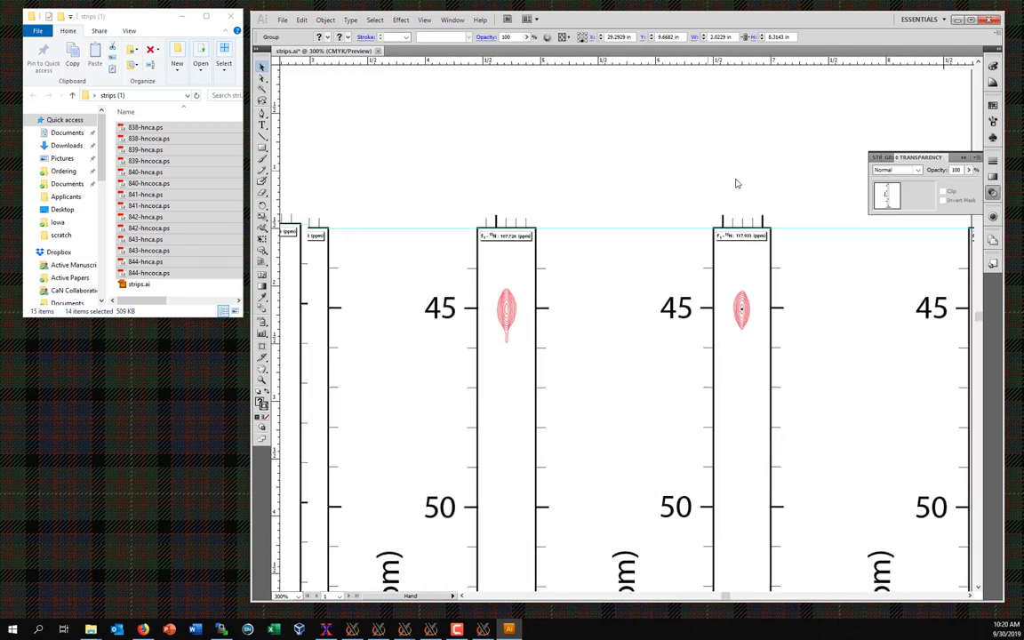
pyautogui.hscroll(-4, 633, 167)
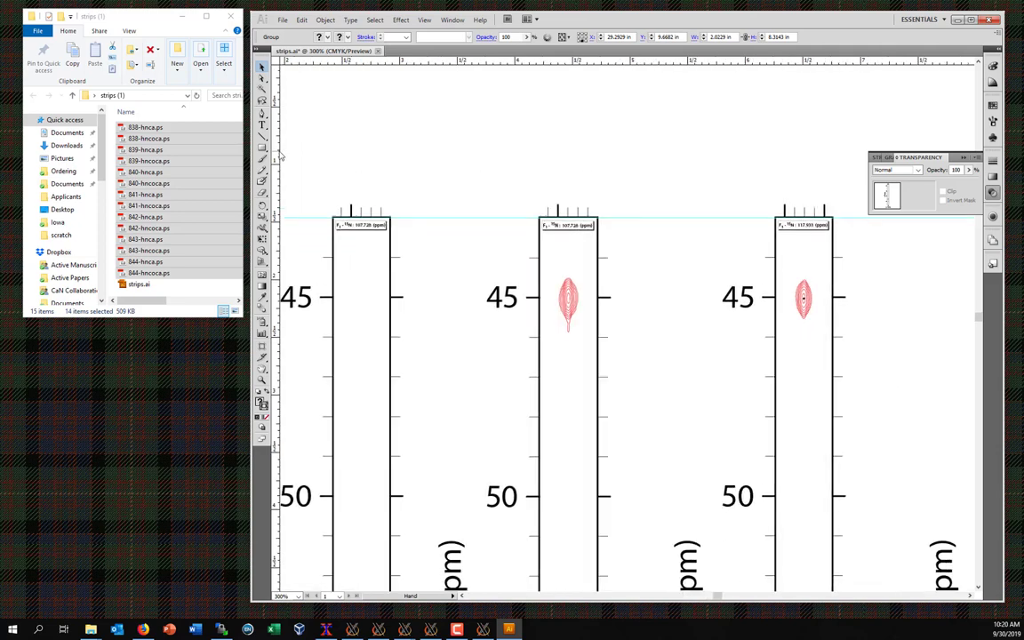
pyautogui.scroll(-2, 597, 311)
pyautogui.scroll(-3, 597, 311)
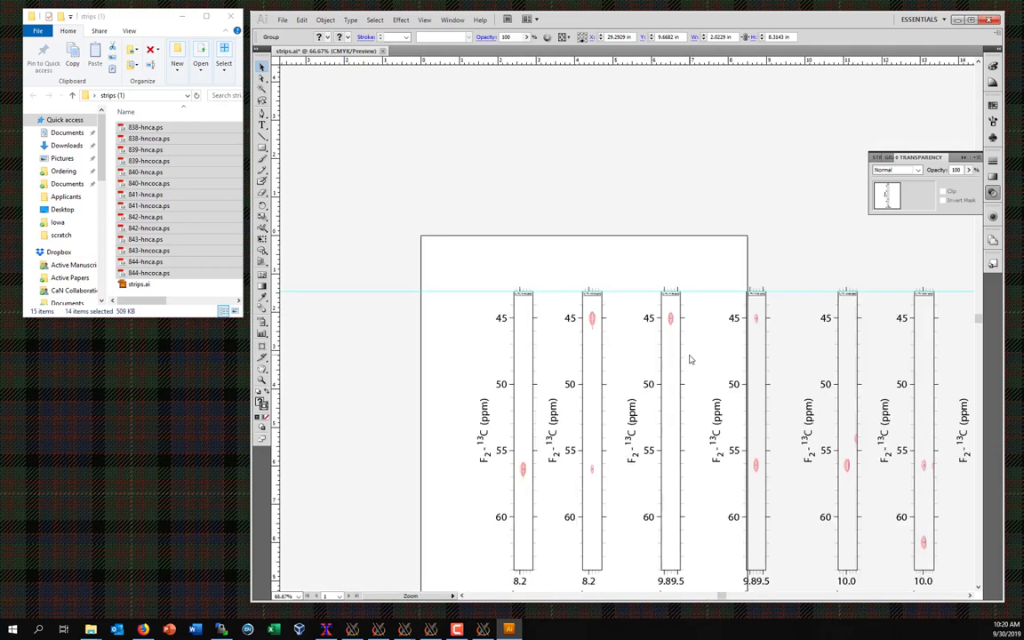
pyautogui.scroll(-1, 679, 343)
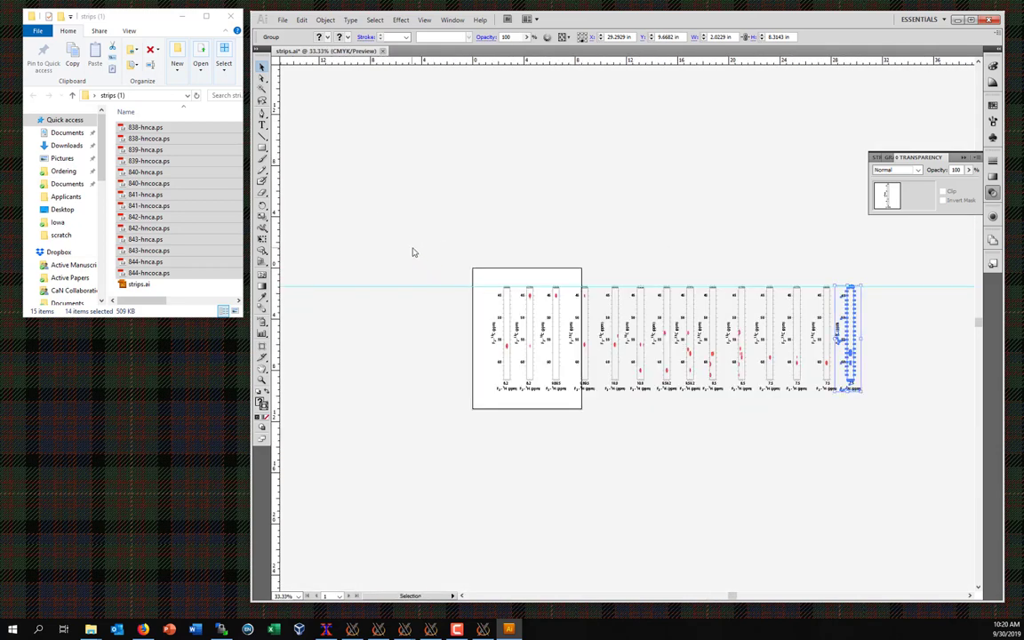
pyautogui.moveTo(413, 252); pyautogui.dragTo(934, 430)
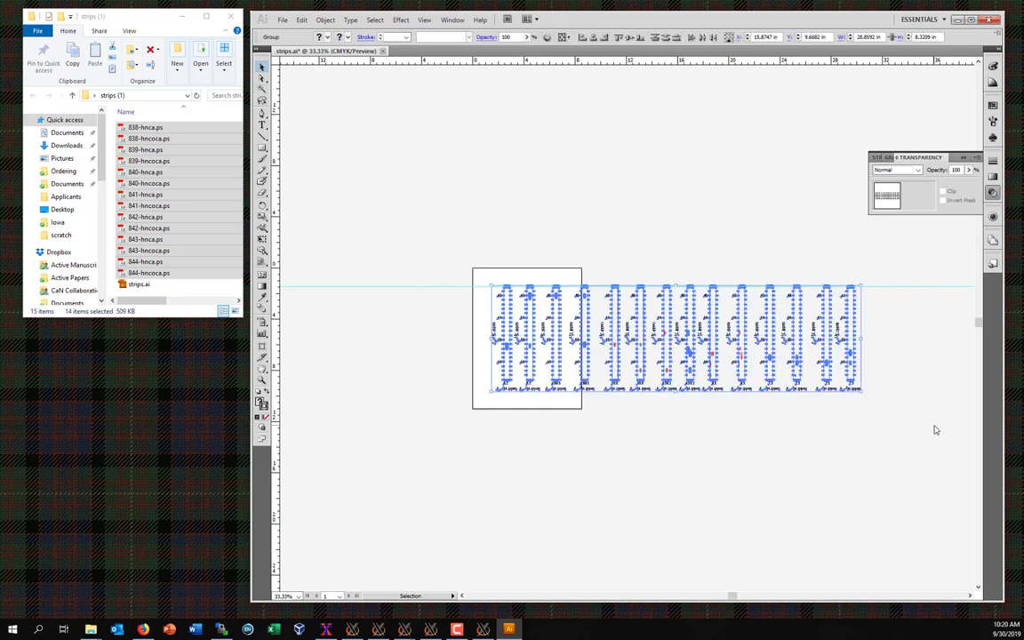
pyautogui.click(326, 20)
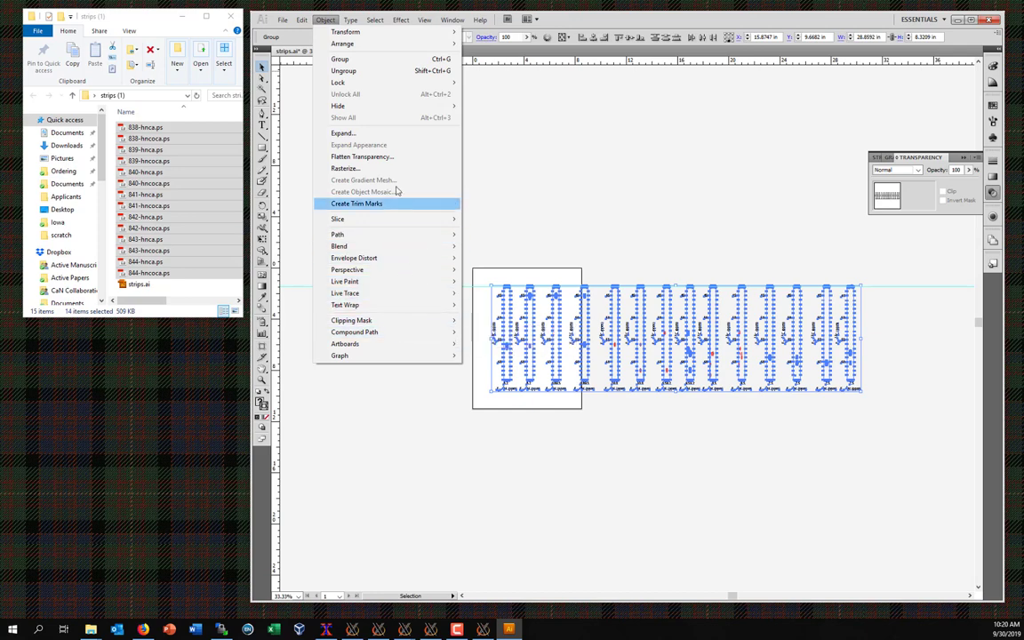
pyautogui.click(380, 70)
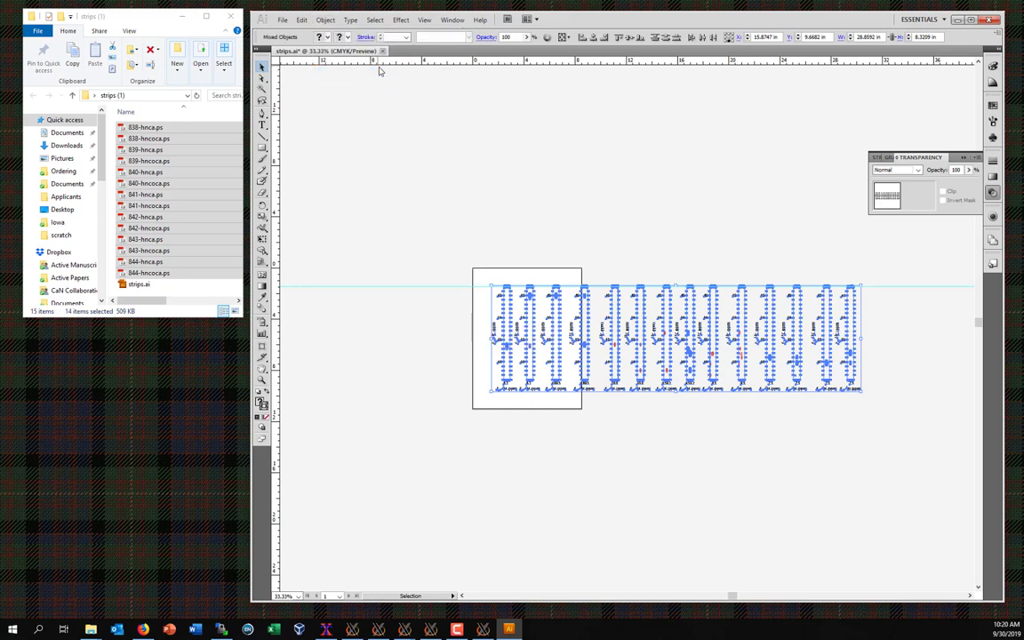
pyautogui.click(651, 274)
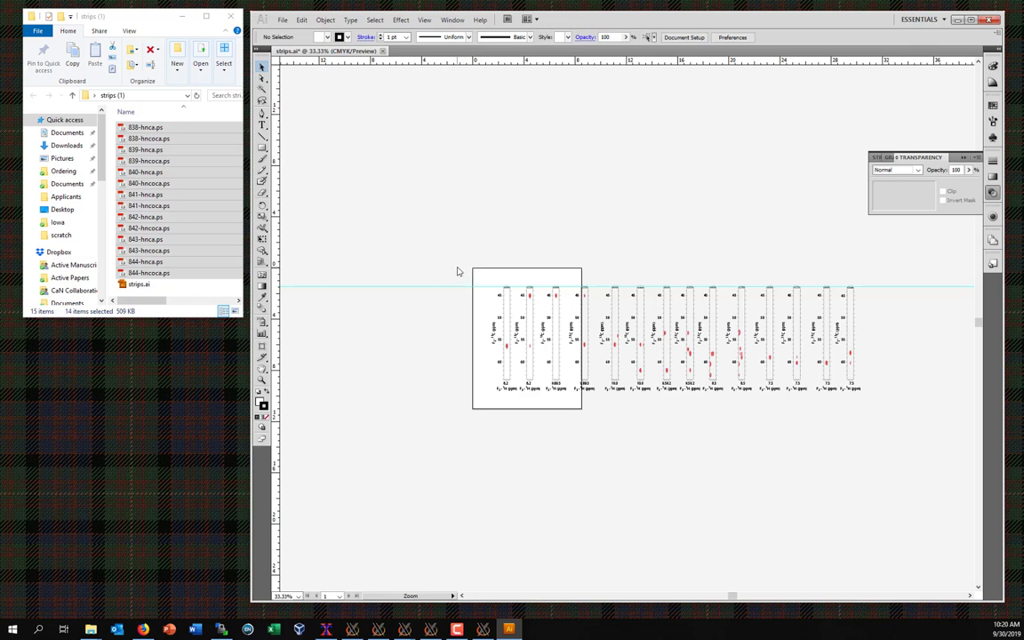
# Step: Delete all the repeated F3 - 1H (ppm) axis labels beneath the strips
pyautogui.moveTo(458, 271); pyautogui.dragTo(704, 454)
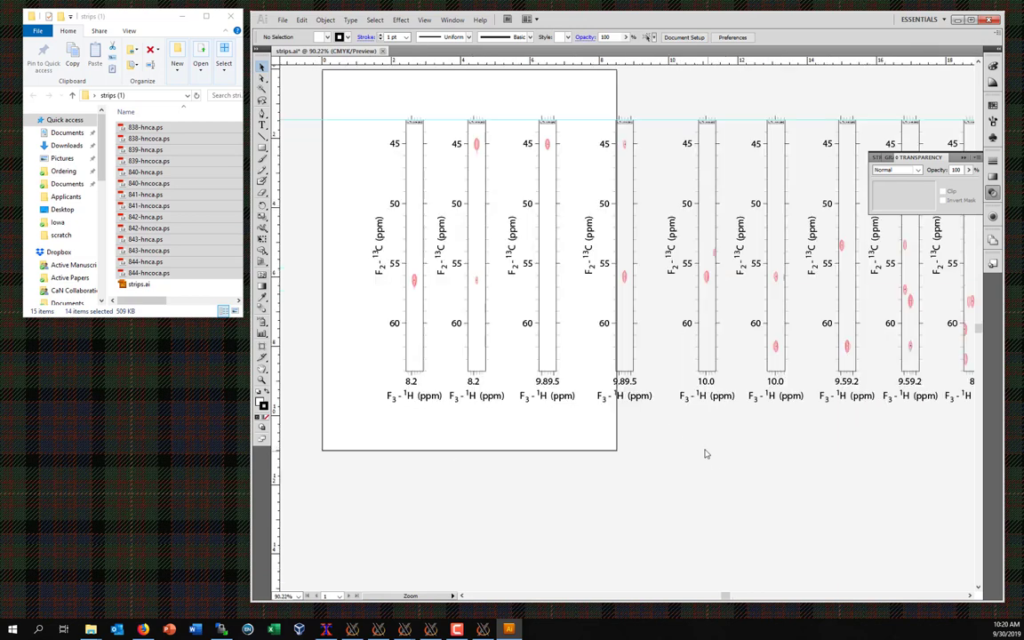
pyautogui.click(567, 400)
pyautogui.press('t')
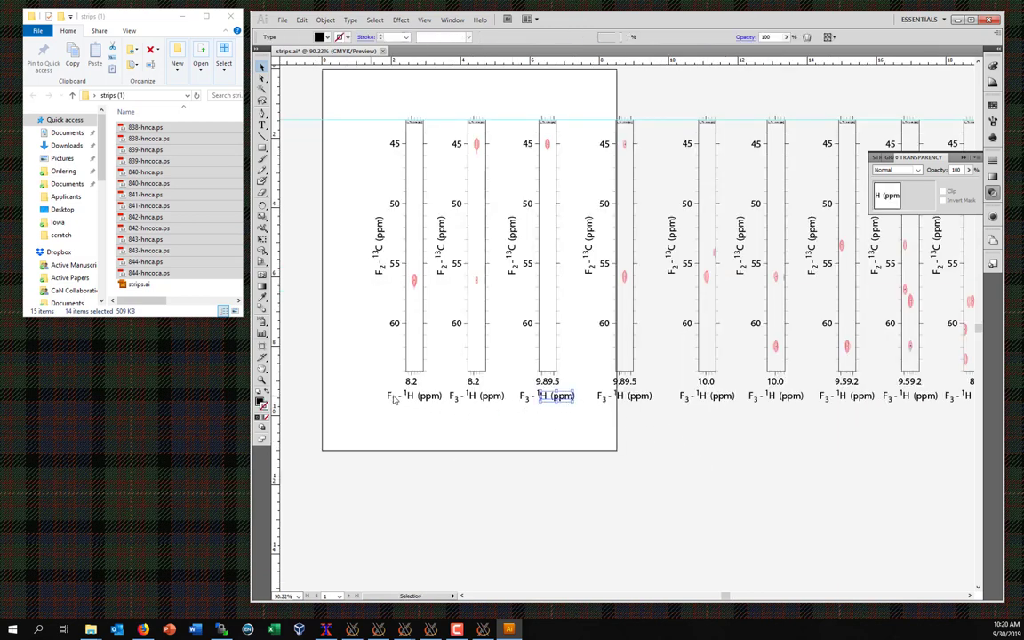
pyautogui.moveTo(370, 399); pyautogui.dragTo(732, 413)
pyautogui.press('Delete')
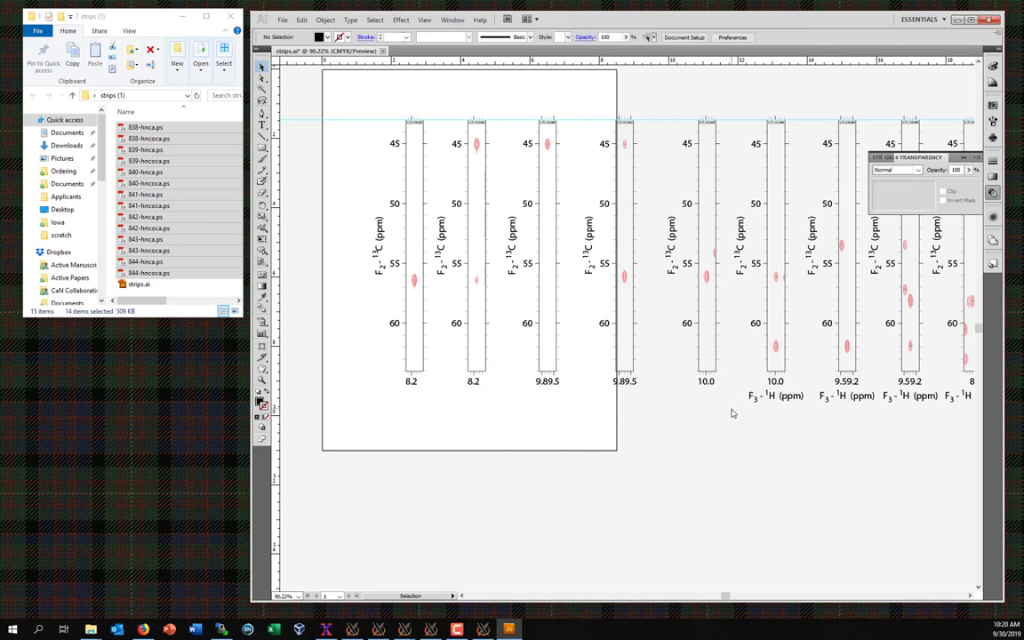
pyautogui.moveTo(868, 463); pyautogui.dragTo(650, 522)
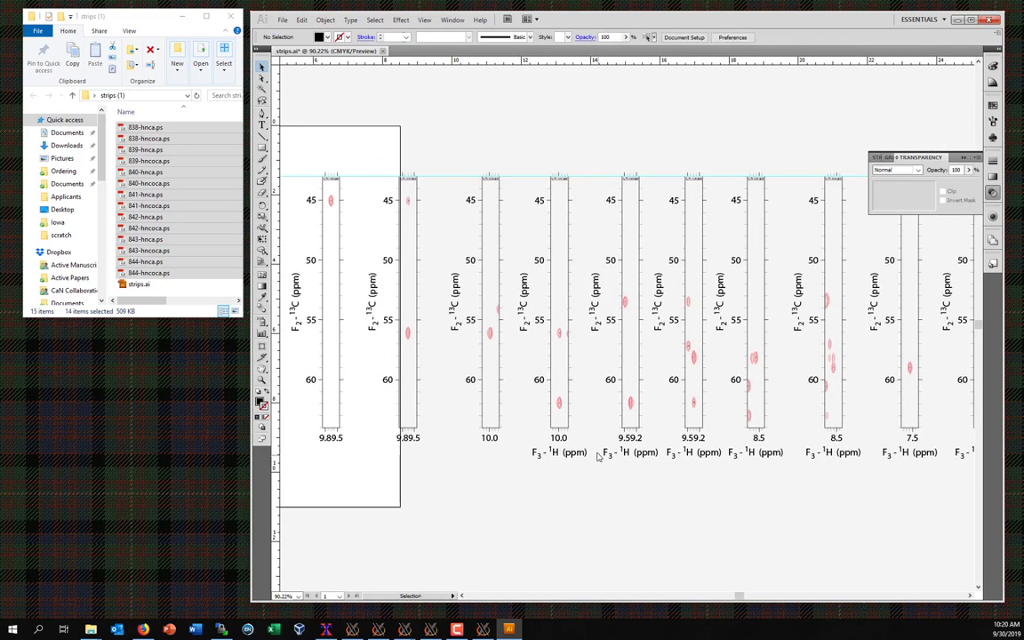
pyautogui.moveTo(597, 456); pyautogui.dragTo(910, 464)
pyautogui.press('Delete')
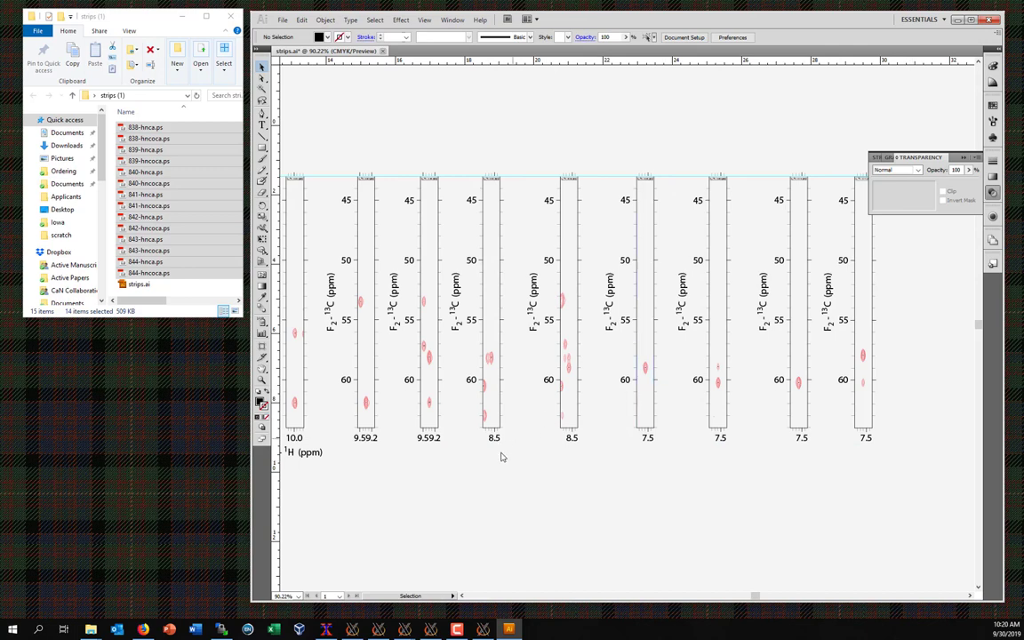
# Step: Delete the ¹³C label and 45–60 numbers of the second through sixth strips
pyautogui.hscroll(-10, 768, 477)
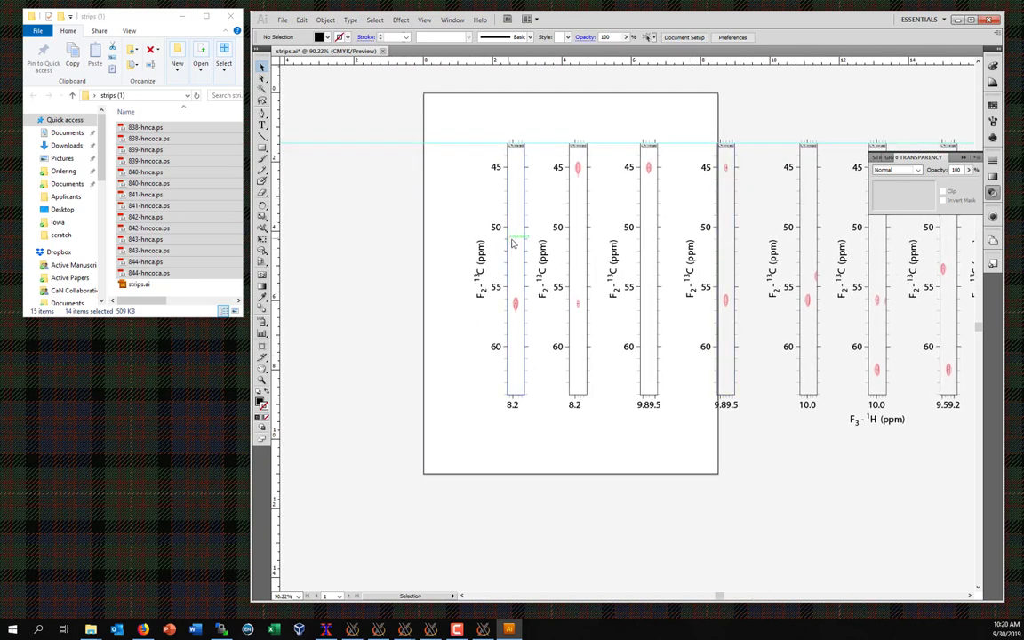
pyautogui.moveTo(539, 131); pyautogui.dragTo(562, 381)
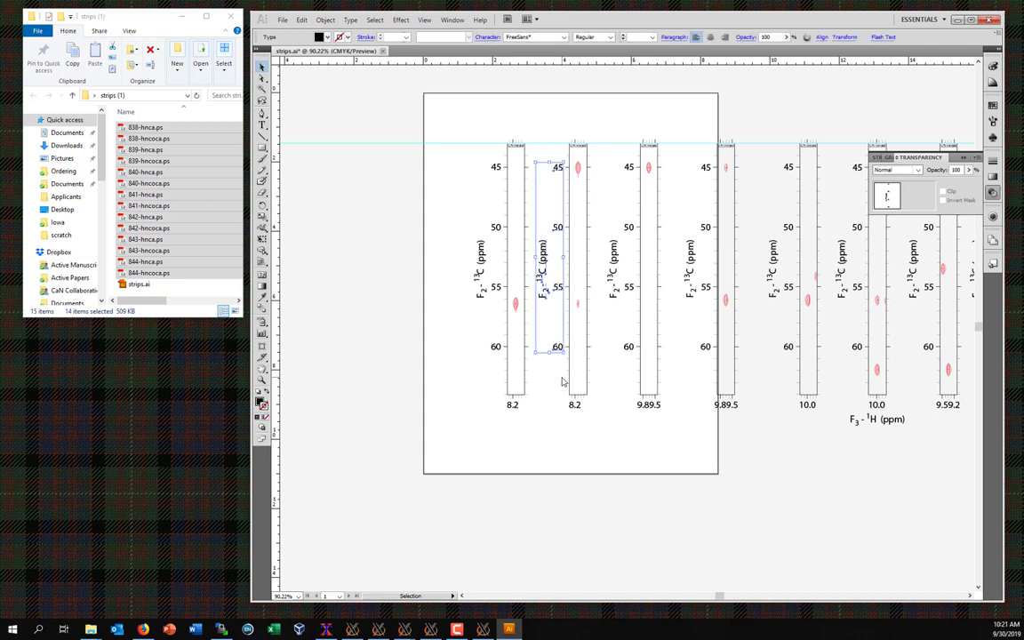
pyautogui.press('Delete')
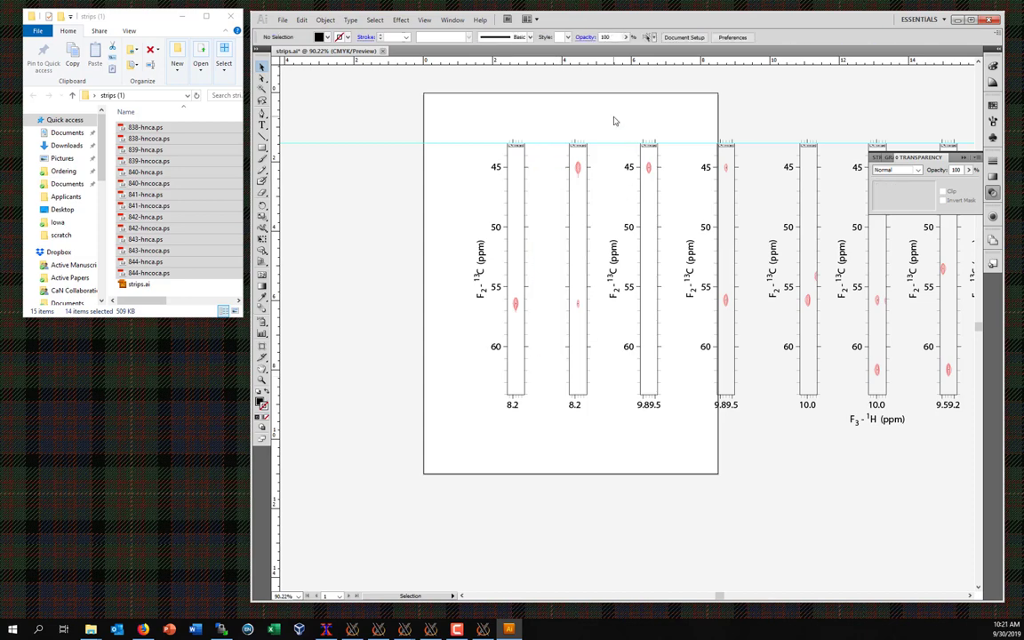
pyautogui.moveTo(608, 120); pyautogui.dragTo(633, 360)
pyautogui.press('Delete')
pyautogui.moveTo(679, 148); pyautogui.dragTo(702, 357)
pyautogui.press('Delete')
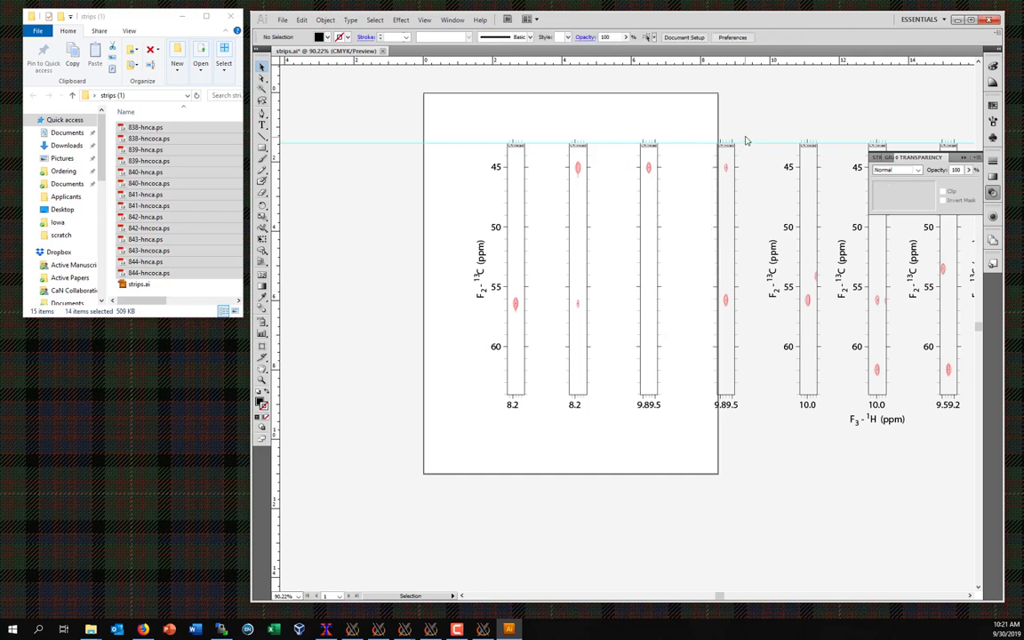
pyautogui.moveTo(745, 139); pyautogui.dragTo(785, 359)
pyautogui.press('Delete')
pyautogui.moveTo(827, 117); pyautogui.dragTo(862, 351)
pyautogui.press('Delete')
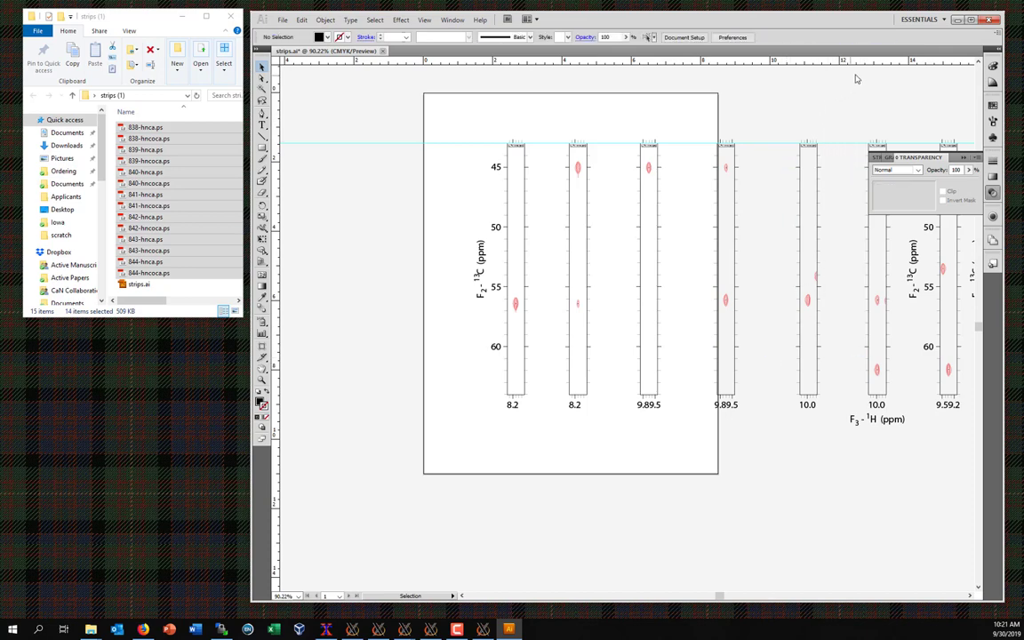
# Step: Delete the ¹³C label and numbers of the next four strips along the row
pyautogui.moveTo(874, 93); pyautogui.dragTo(586, 102)
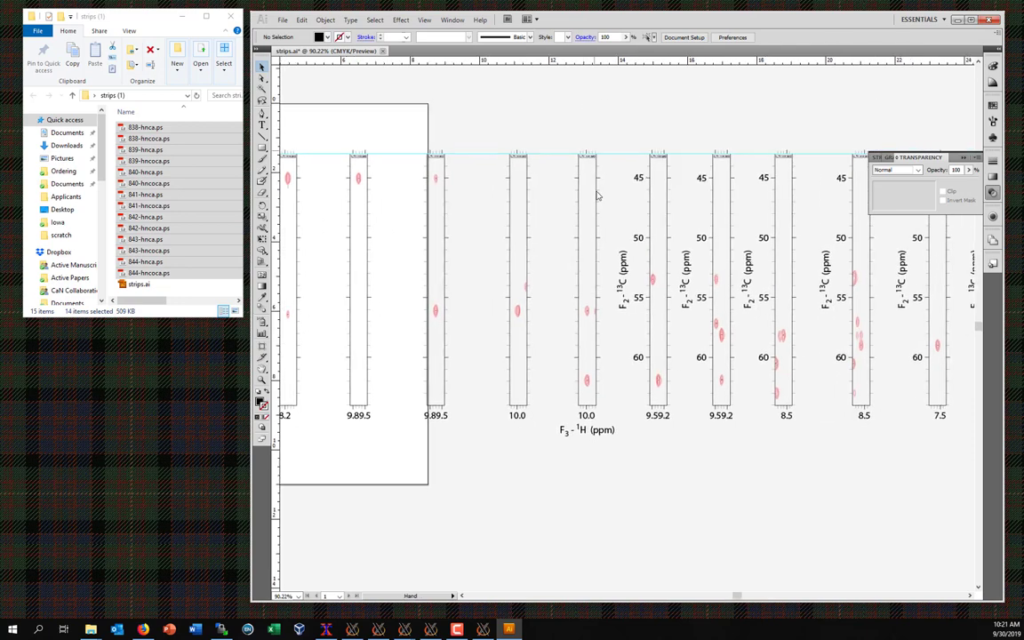
pyautogui.moveTo(615, 143); pyautogui.dragTo(633, 371)
pyautogui.press('Delete')
pyautogui.moveTo(686, 131); pyautogui.dragTo(702, 394)
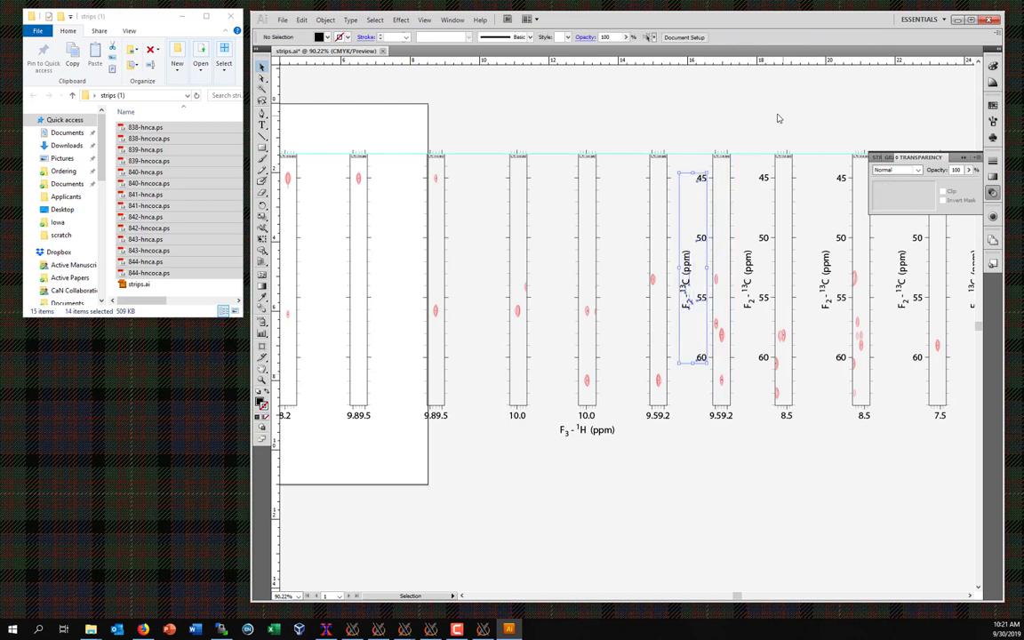
pyautogui.press('Delete')
pyautogui.moveTo(747, 140); pyautogui.dragTo(775, 371)
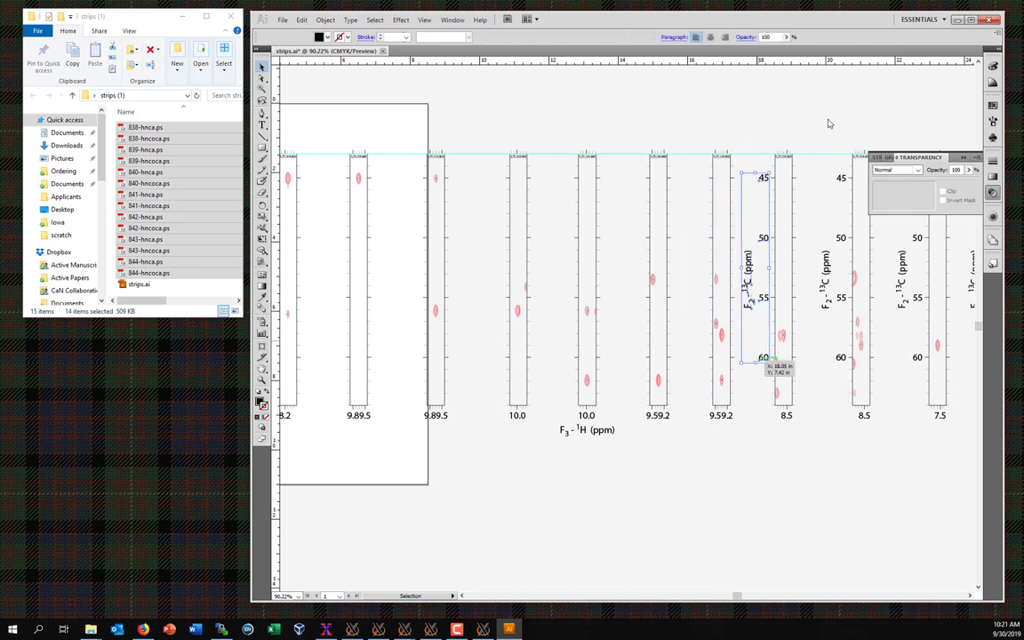
pyautogui.press('Delete')
pyautogui.moveTo(817, 104); pyautogui.dragTo(839, 357)
pyautogui.press('Delete')
# Step: Delete the ¹³C label groups of the remaining inner strips near the 7.5 strips
pyautogui.moveTo(942, 61); pyautogui.dragTo(680, 420)
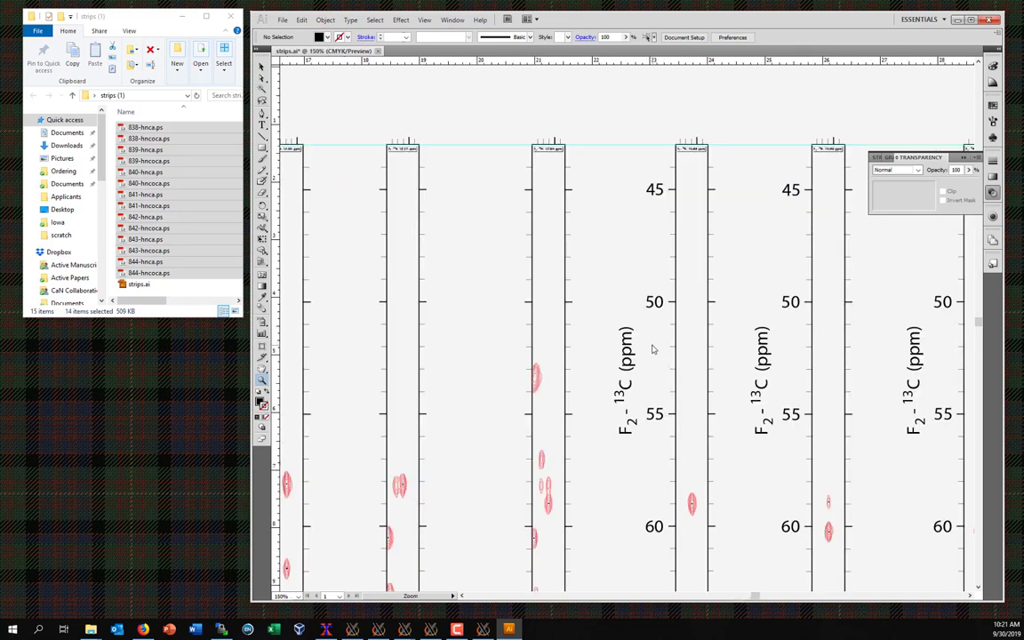
pyautogui.hotkey('ctrl', '-')
pyautogui.hotkey('ctrl', '-')
pyautogui.moveTo(589, 179); pyautogui.dragTo(598, 385)
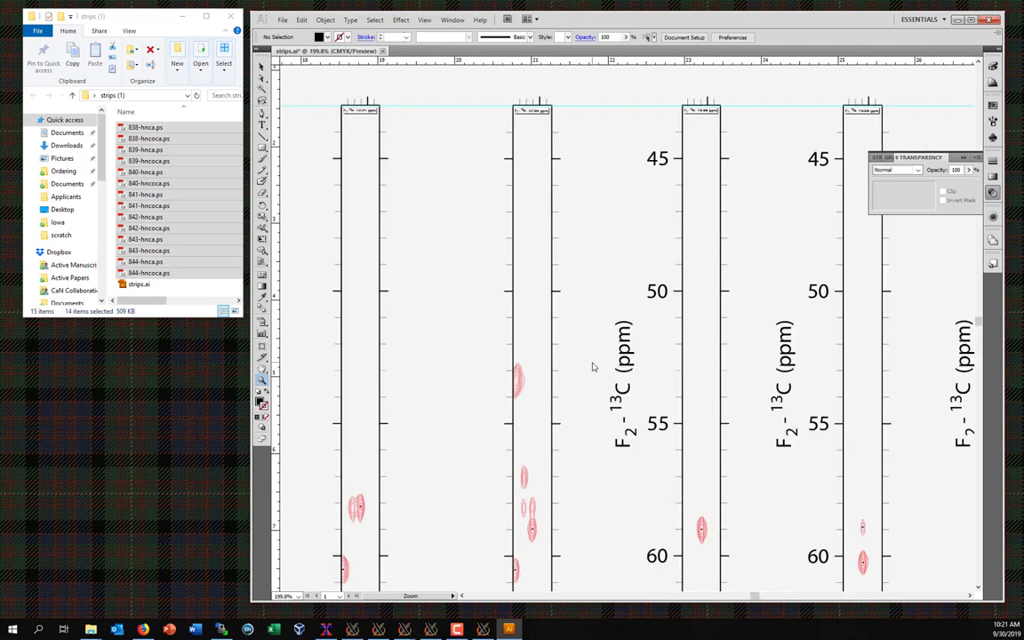
pyautogui.press('v')
pyautogui.hotkey('ctrl', '-')
pyautogui.hotkey('ctrl', '-')
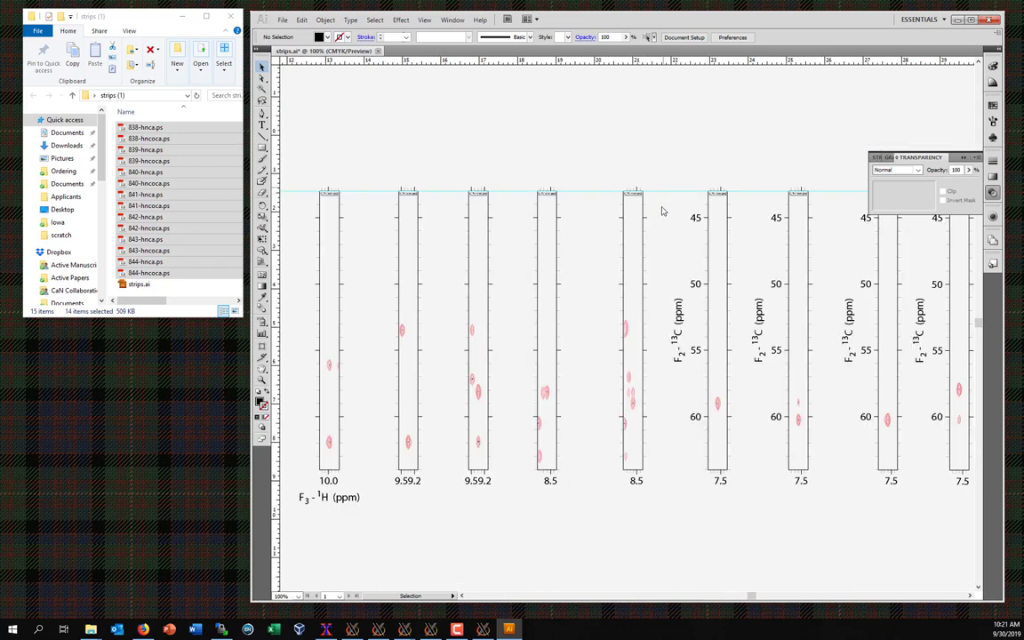
pyautogui.moveTo(661, 211); pyautogui.dragTo(686, 445)
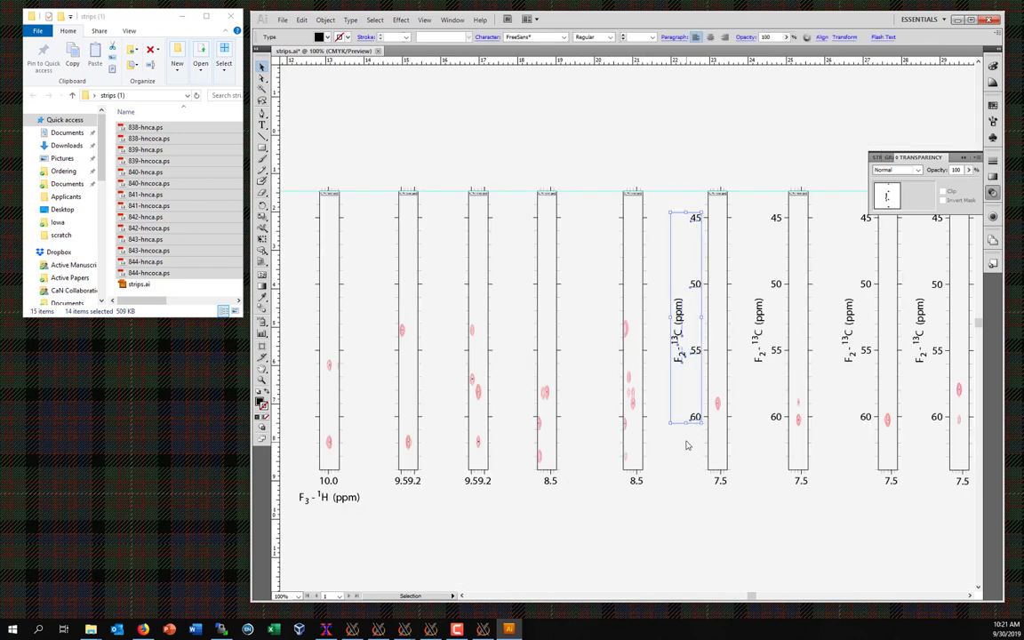
pyautogui.press('Delete')
pyautogui.moveTo(752, 179); pyautogui.dragTo(770, 455)
pyautogui.press('Delete')
pyautogui.moveTo(842, 178); pyautogui.dragTo(873, 457)
pyautogui.press('Delete')
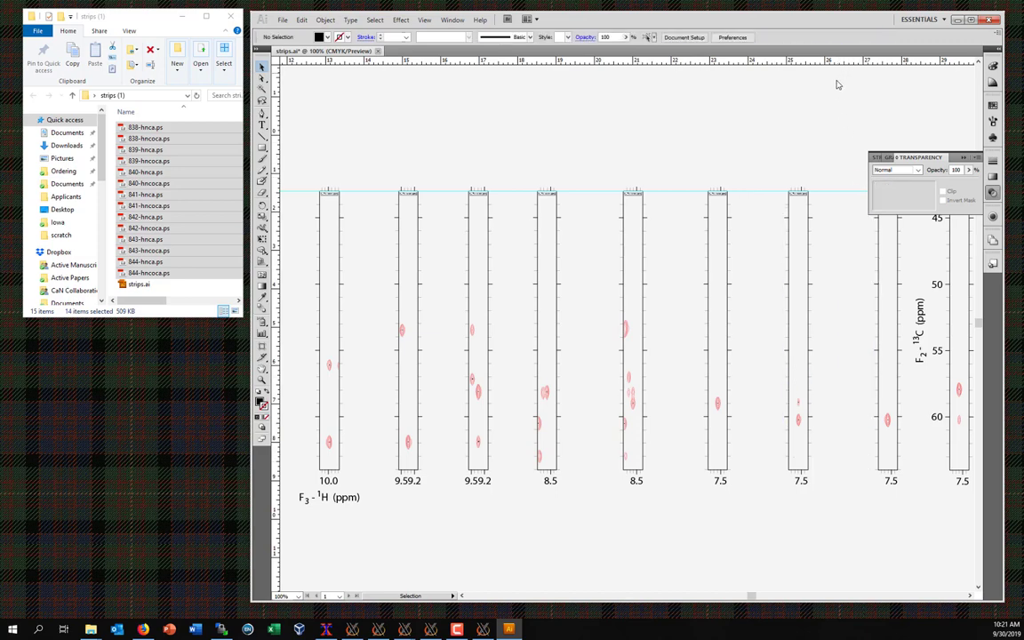
pyautogui.moveTo(837, 97); pyautogui.dragTo(563, 107)
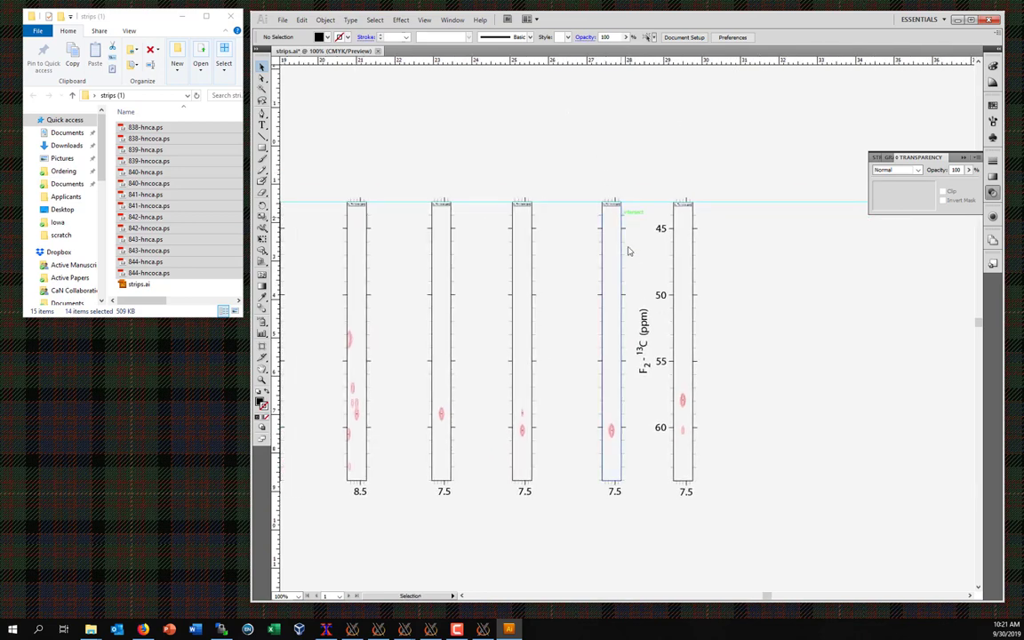
# Step: Delete the last ¹³C axis label and nudge the 45–60 scale right beside the last strip
pyautogui.click(645, 366)
pyautogui.press('Delete')
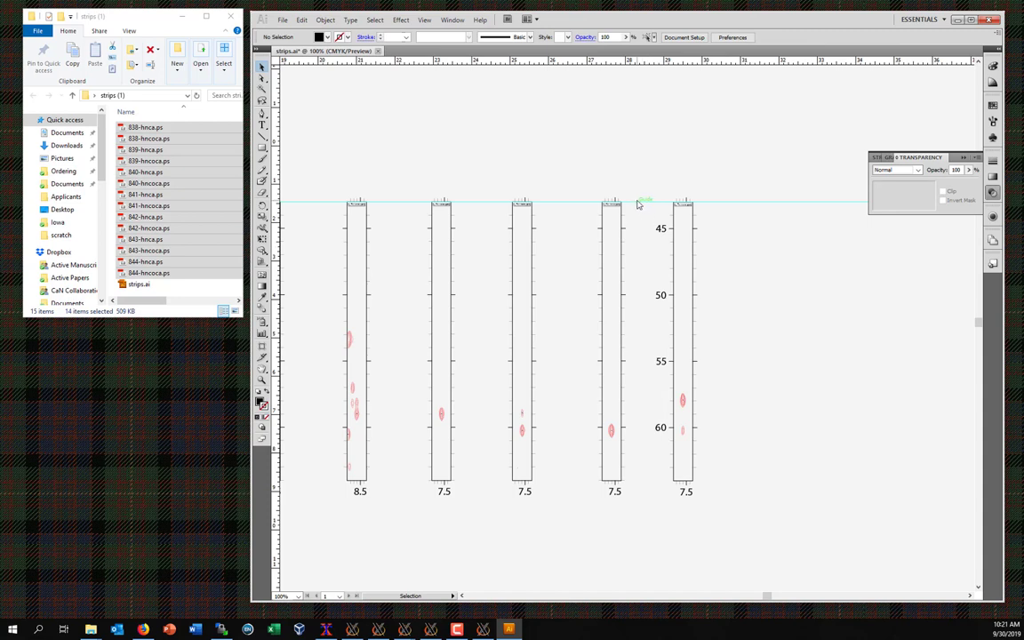
pyautogui.moveTo(635, 217); pyautogui.dragTo(662, 434)
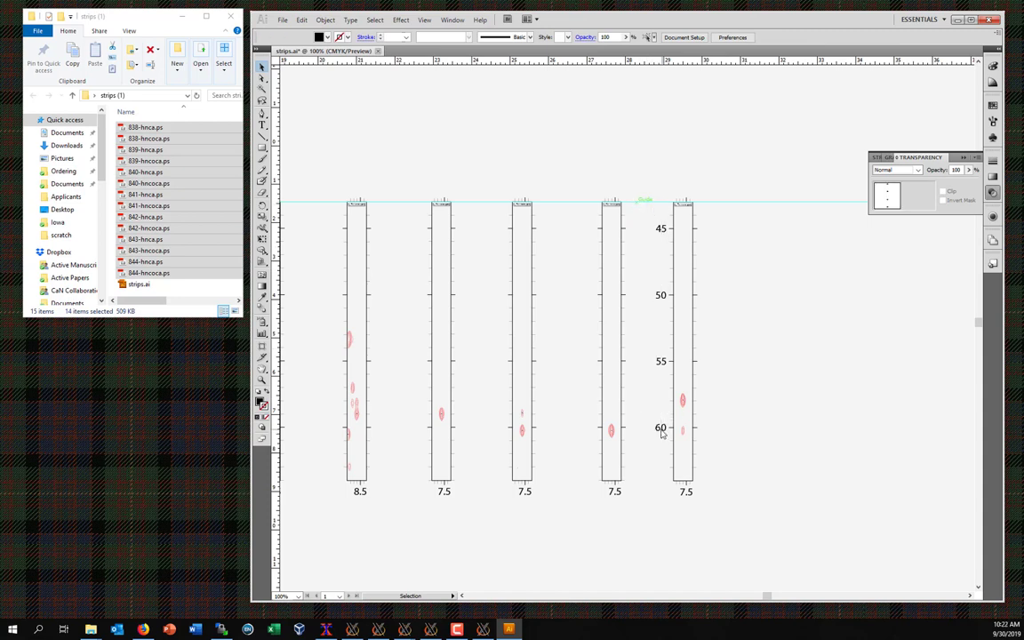
pyautogui.press('Right')
pyautogui.press('Right')
pyautogui.press('Right')
pyautogui.press('Right')
pyautogui.press('Right')
pyautogui.press('Right')
pyautogui.press('Right')
pyautogui.press('Right')
pyautogui.press('Right')
pyautogui.press('Right')
pyautogui.press('Right')
pyautogui.press('Right')
pyautogui.press('Right')
pyautogui.press('Right')
pyautogui.press('Right')
pyautogui.press('Right')
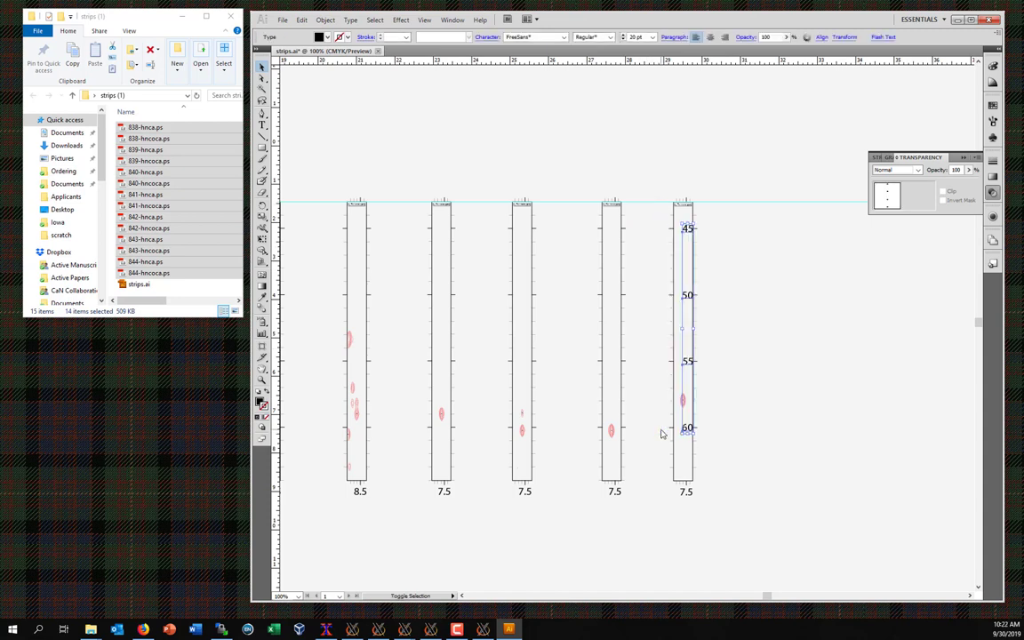
pyautogui.press('Right')
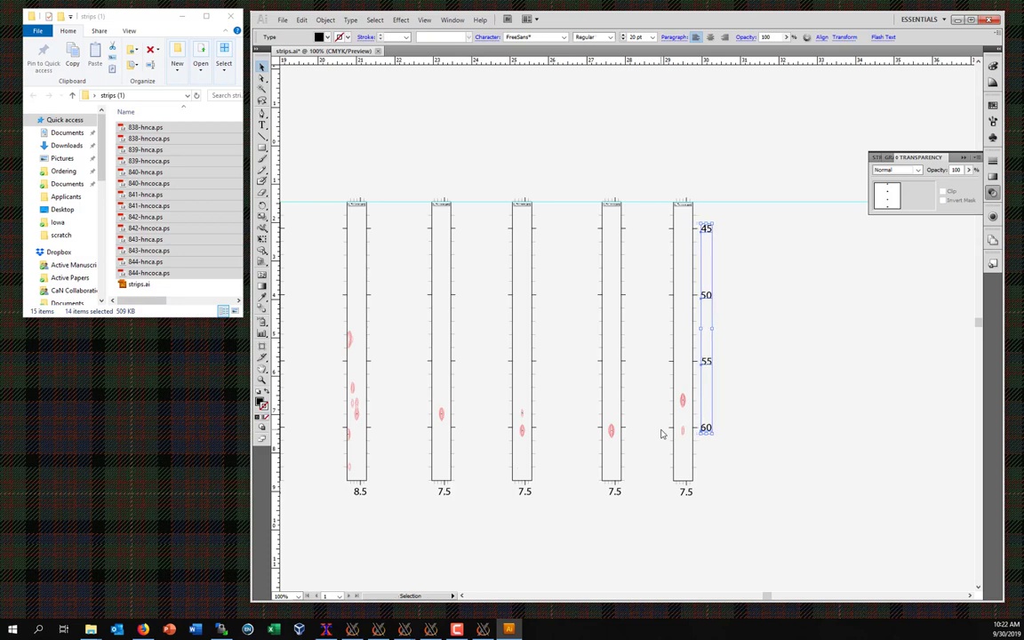
pyautogui.click(560, 124)
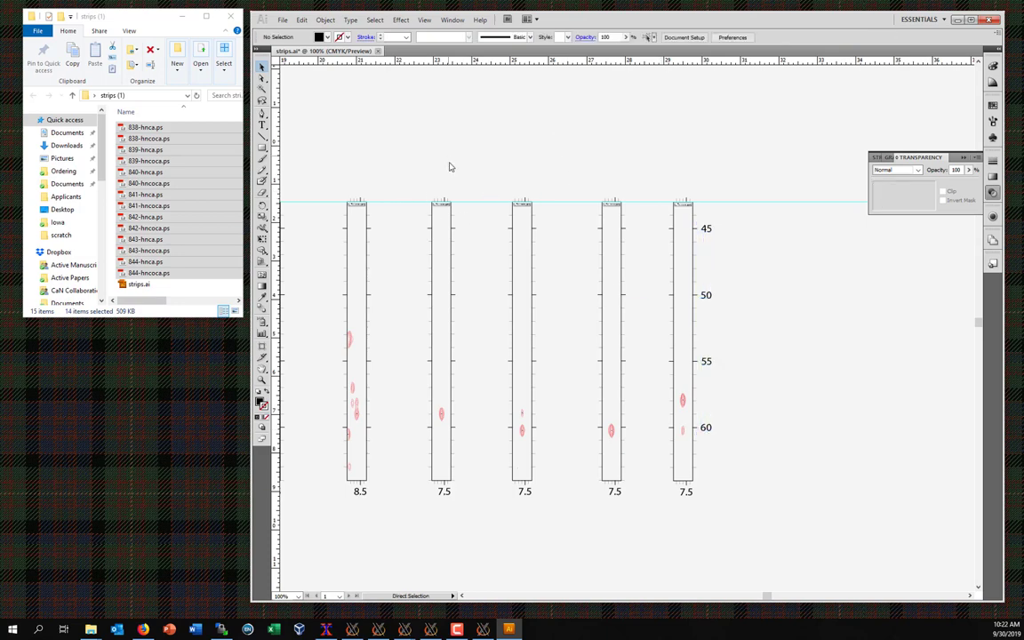
# Step: Zoom out to the whole row, then zoom in closely on the first strips
pyautogui.press('z')
pyautogui.keyDown('alt'); pyautogui.click(491, 348); pyautogui.keyUp('alt')
pyautogui.keyDown('alt'); pyautogui.click(492, 347); pyautogui.keyUp('alt')
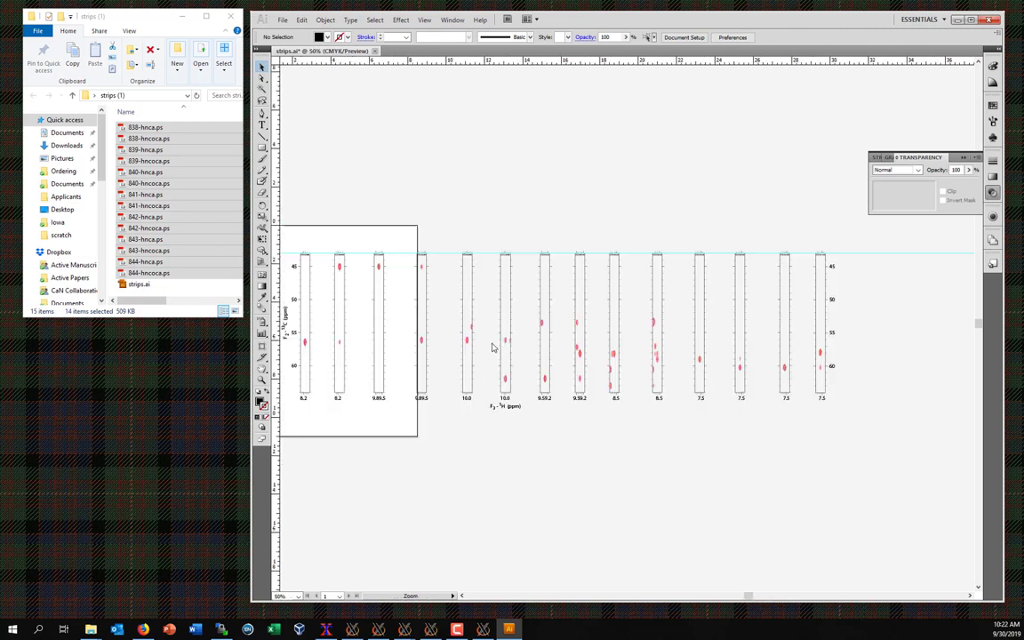
pyautogui.keyDown('alt'); pyautogui.click(491, 348); pyautogui.keyUp('alt')
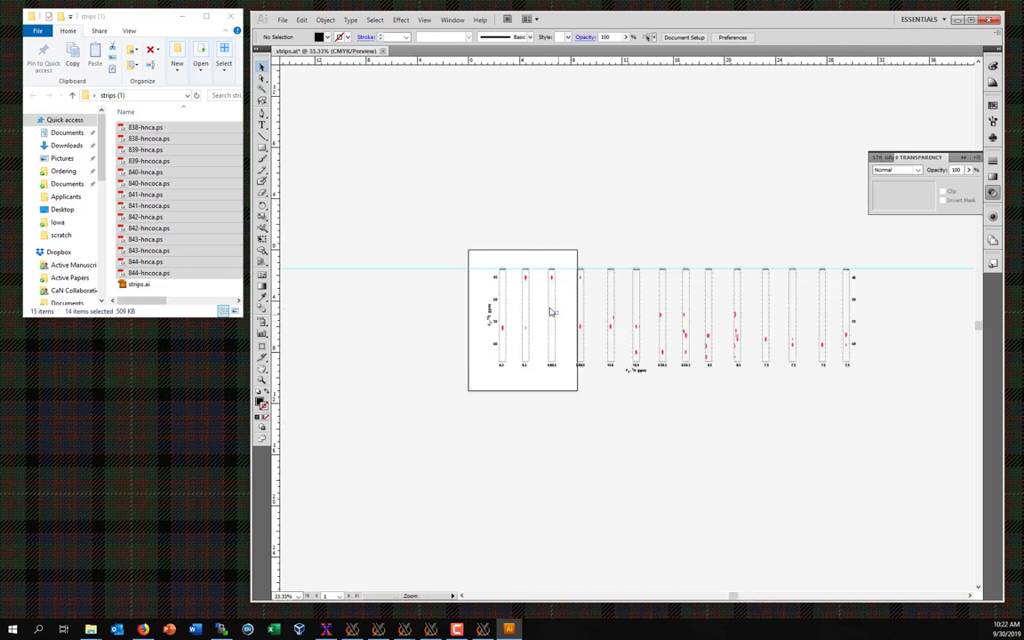
pyautogui.click(522, 293)
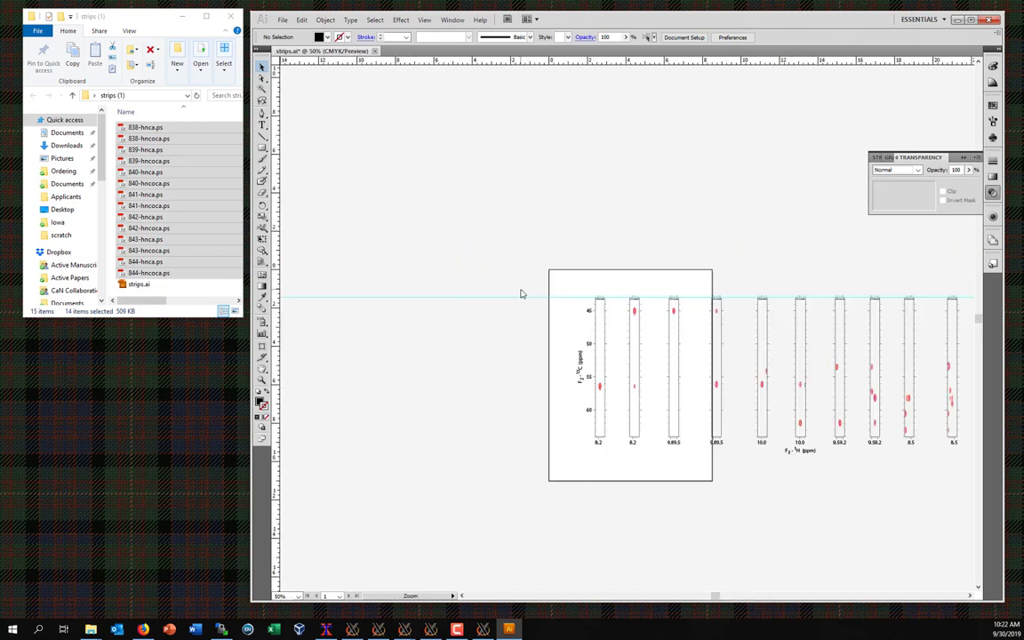
pyautogui.click(624, 336)
pyautogui.click(688, 368)
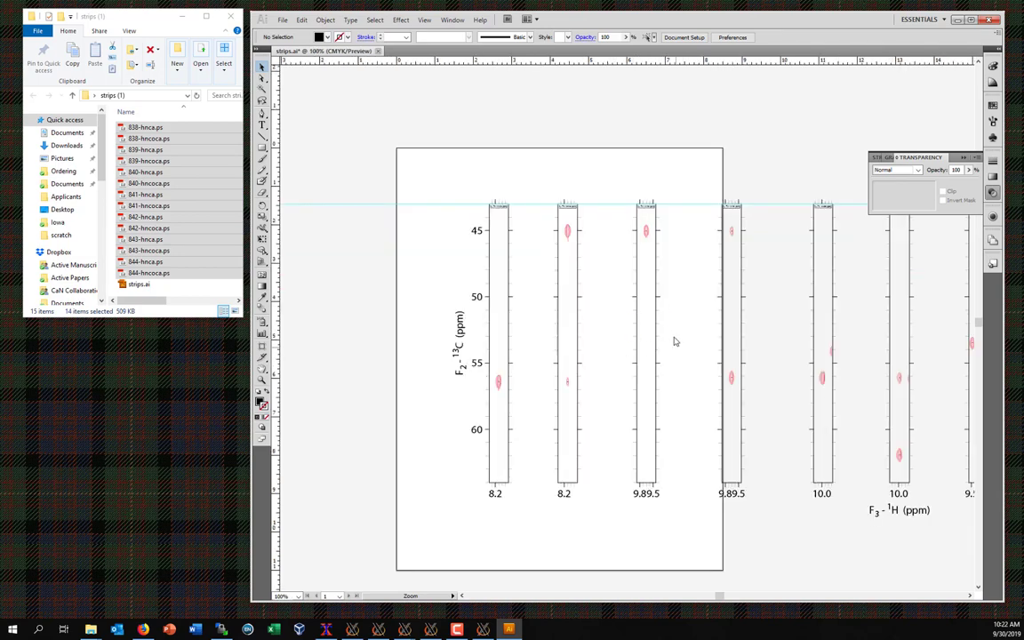
pyautogui.click(674, 341)
# Step: Delete the ¹³C tick marks of the second, third and fourth strips
pyautogui.moveTo(525, 299); pyautogui.dragTo(693, 303)
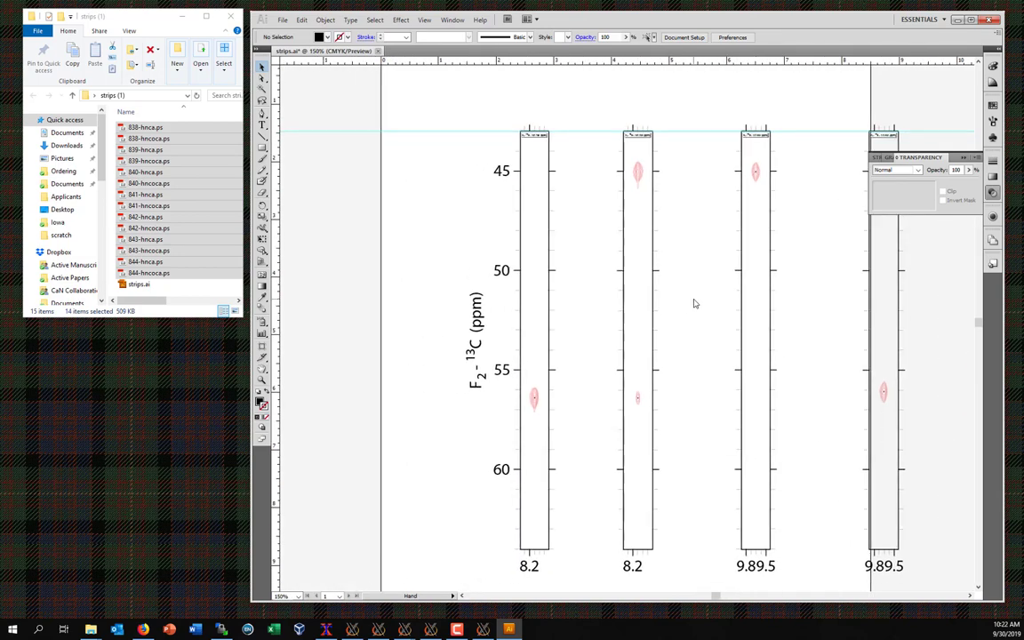
pyautogui.click(619, 271)
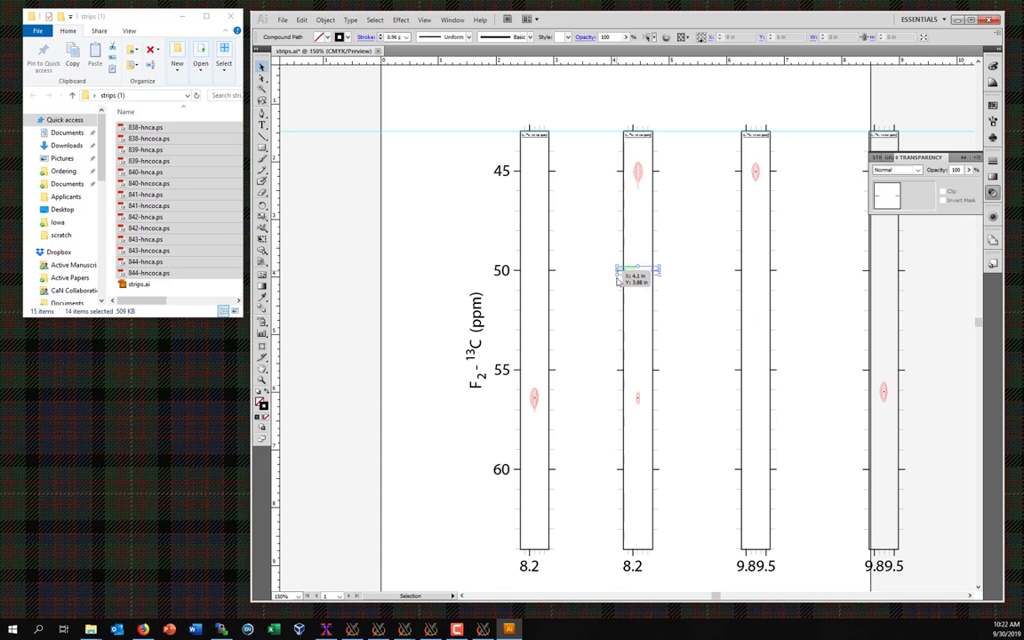
pyautogui.moveTo(588, 123); pyautogui.dragTo(621, 487)
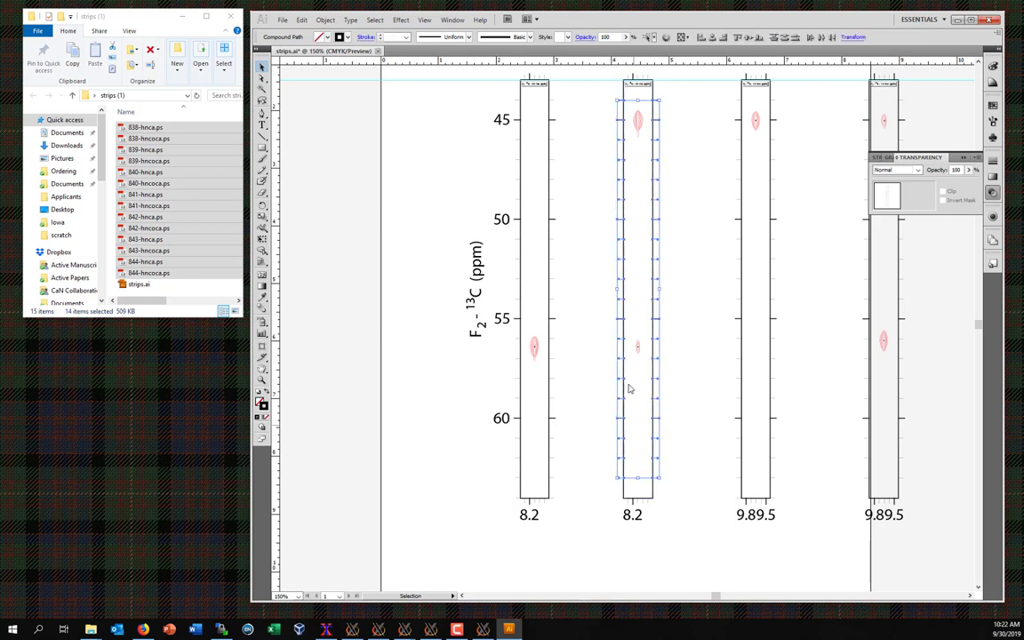
pyautogui.press('Delete')
pyautogui.moveTo(700, 80); pyautogui.dragTo(735, 487)
pyautogui.press('Delete')
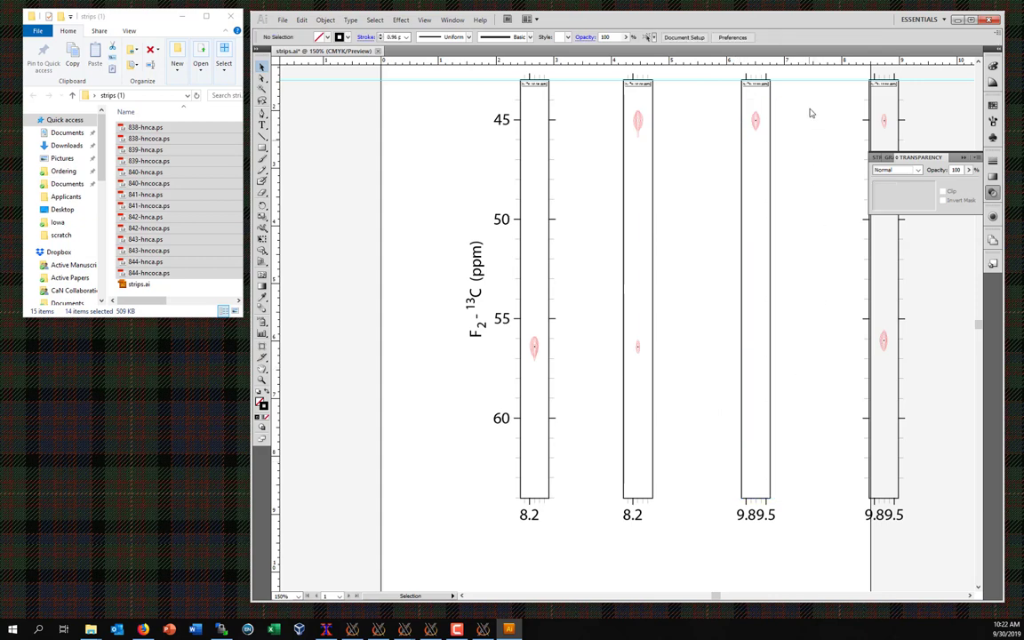
pyautogui.moveTo(861, 151); pyautogui.dragTo(866, 487)
pyautogui.press('Delete')
# Step: Delete the first 10.0 strip's tick marks and try selecting the second 10.0 strip's
pyautogui.moveTo(924, 426); pyautogui.dragTo(636, 196)
pyautogui.moveTo(650, 93); pyautogui.dragTo(689, 538)
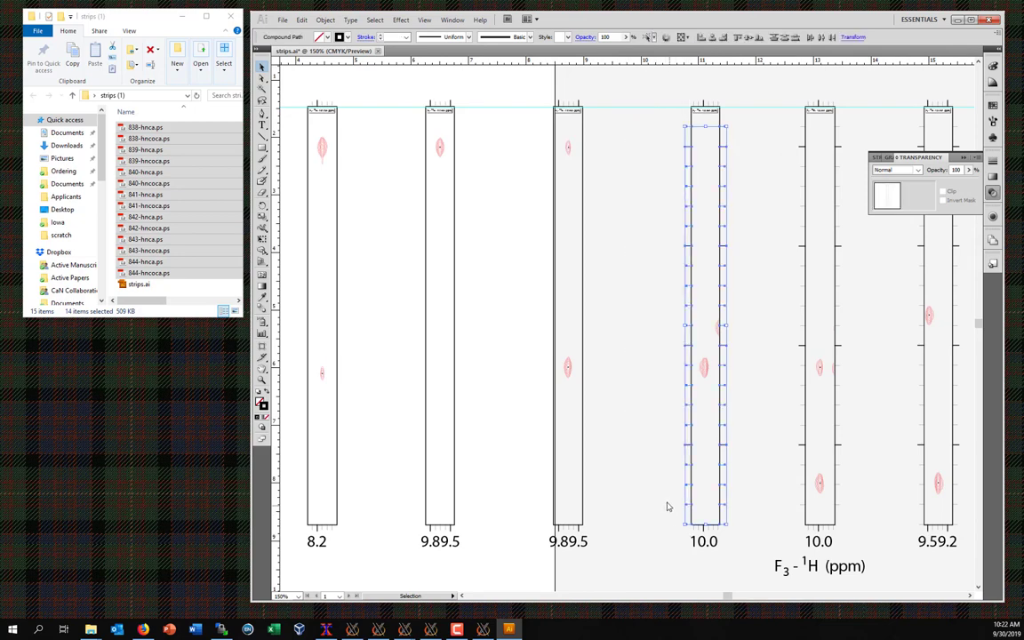
pyautogui.press('Delete')
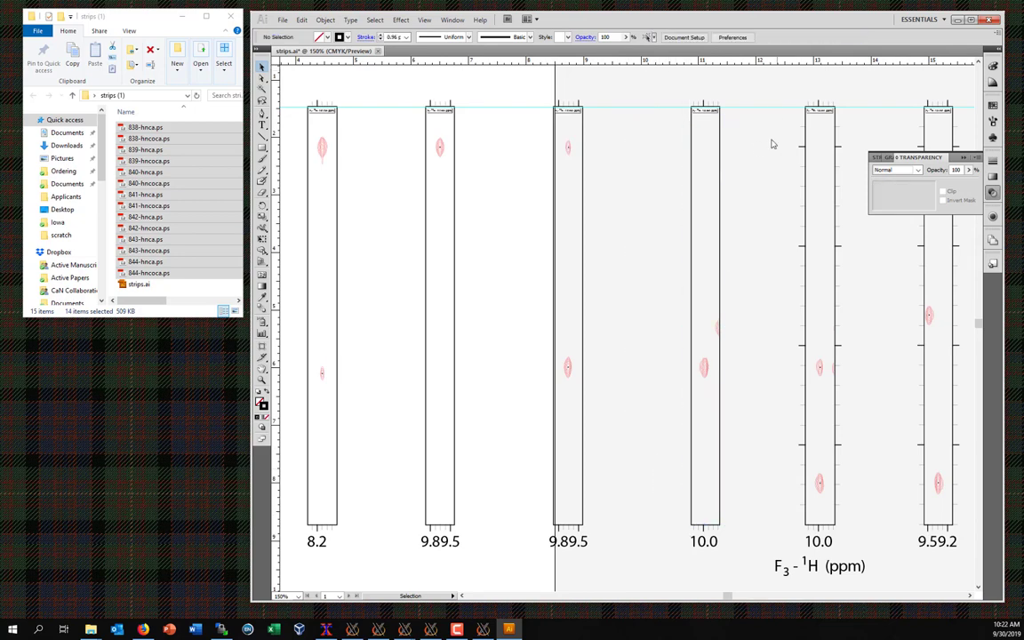
pyautogui.moveTo(775, 89); pyautogui.dragTo(800, 525)
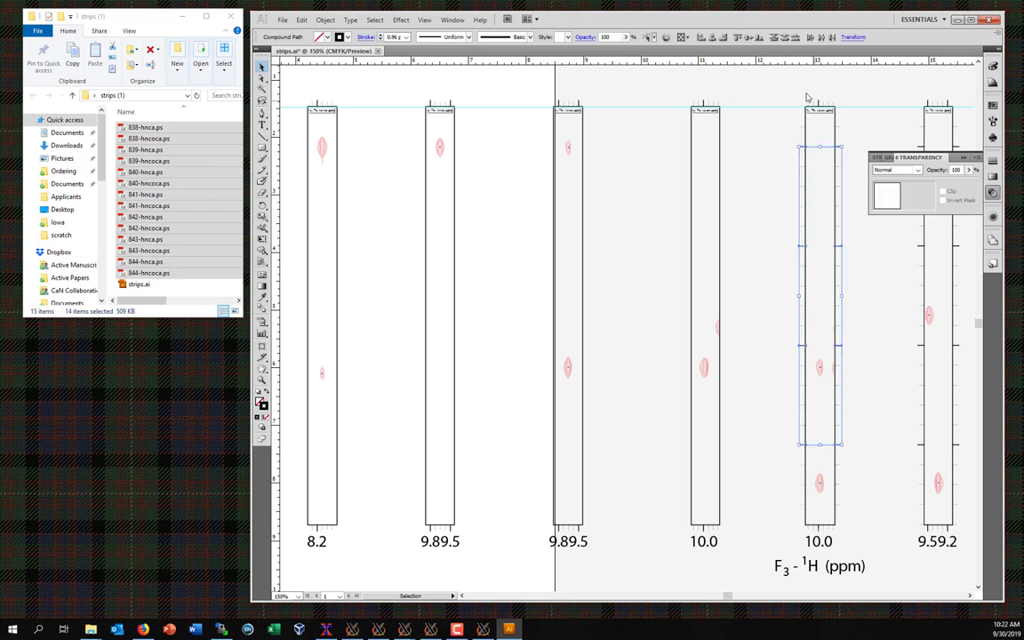
pyautogui.moveTo(774, 85); pyautogui.dragTo(803, 530)
pyautogui.click(857, 417)
# Step: Delete the tick marks of both 9.59.2 strips and both 8.5 strips
pyautogui.moveTo(857, 417); pyautogui.dragTo(445, 403)
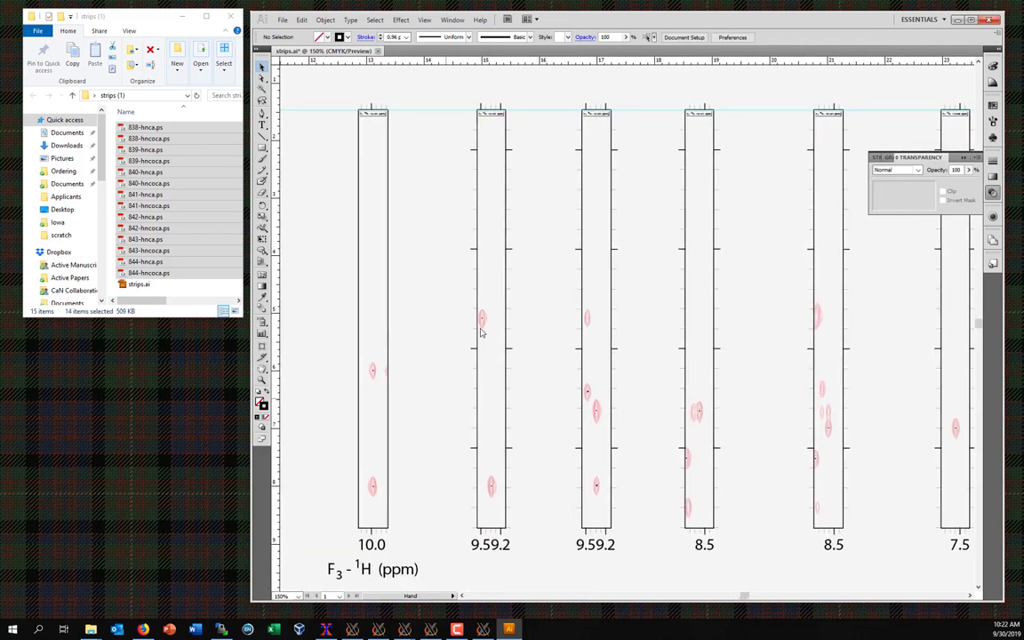
pyautogui.moveTo(543, 101); pyautogui.dragTo(502, 524)
pyautogui.press('Delete')
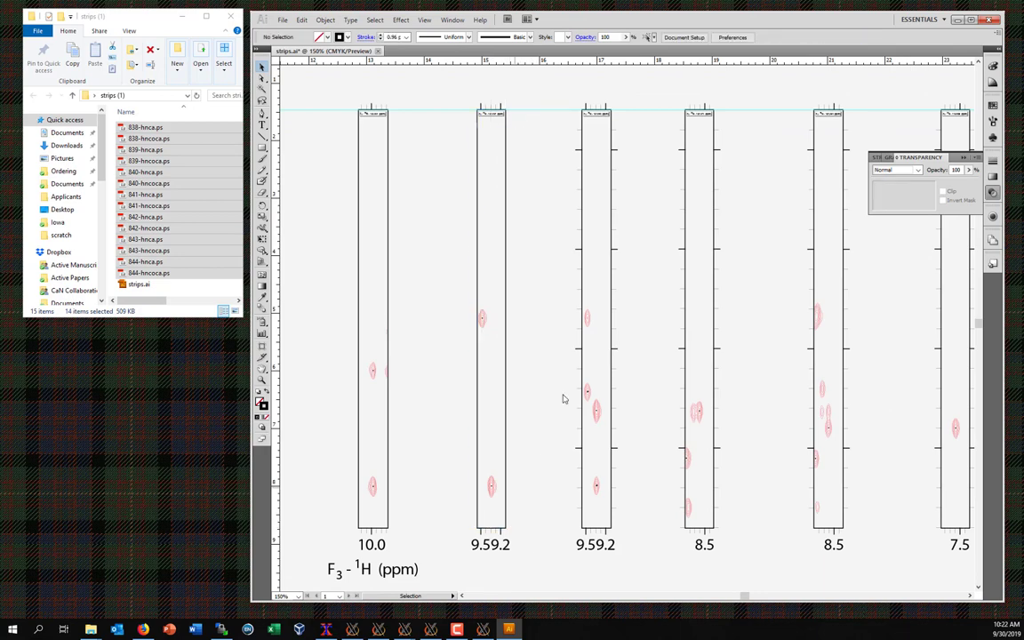
pyautogui.moveTo(642, 96); pyautogui.dragTo(615, 521)
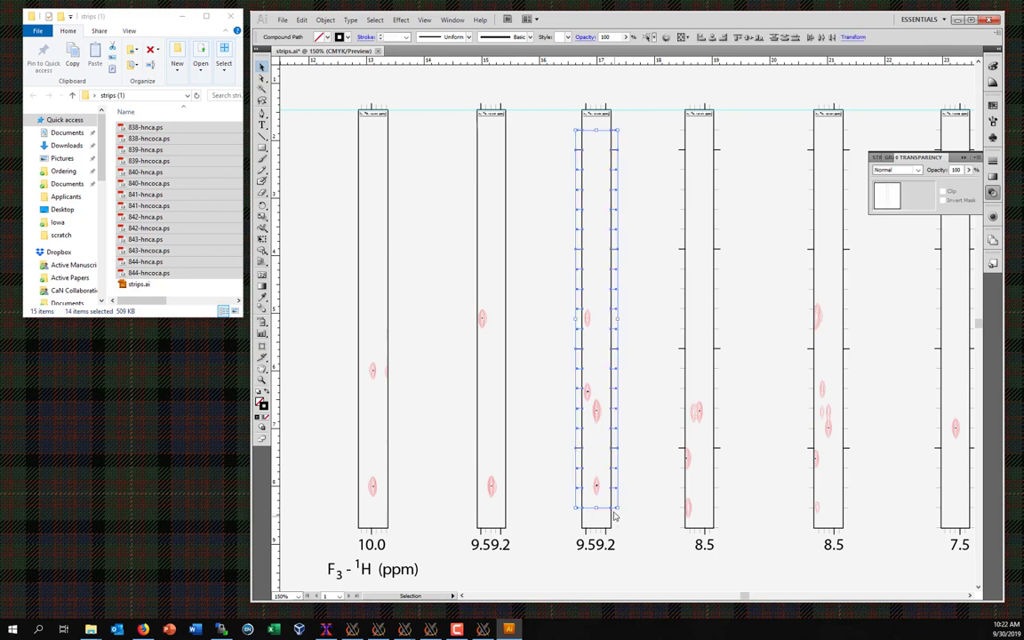
pyautogui.press('Delete')
pyautogui.moveTo(755, 88); pyautogui.dragTo(719, 530)
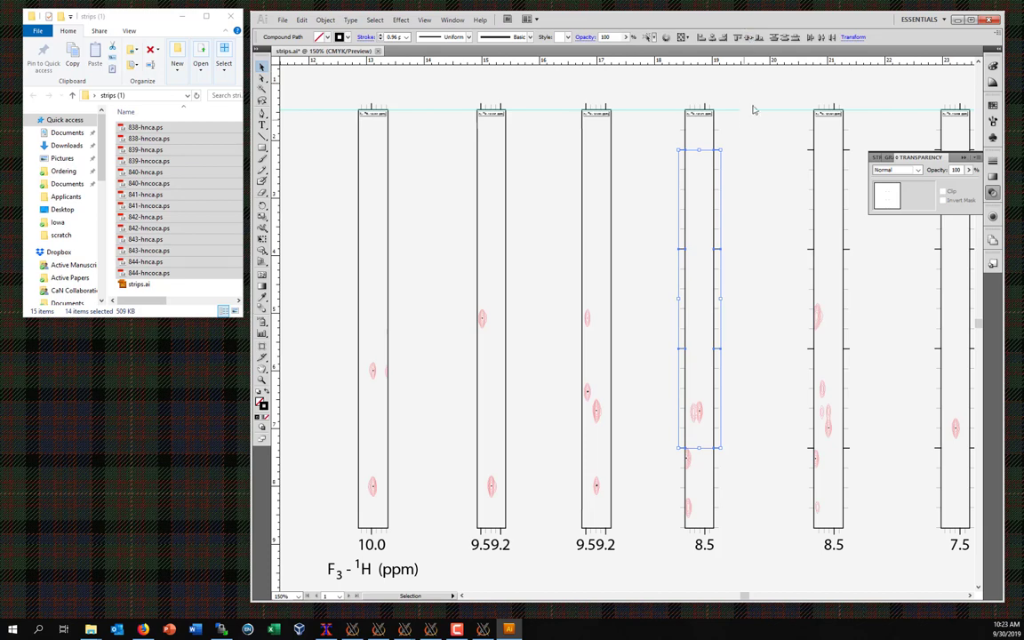
pyautogui.moveTo(715, 88); pyautogui.dragTo(804, 497)
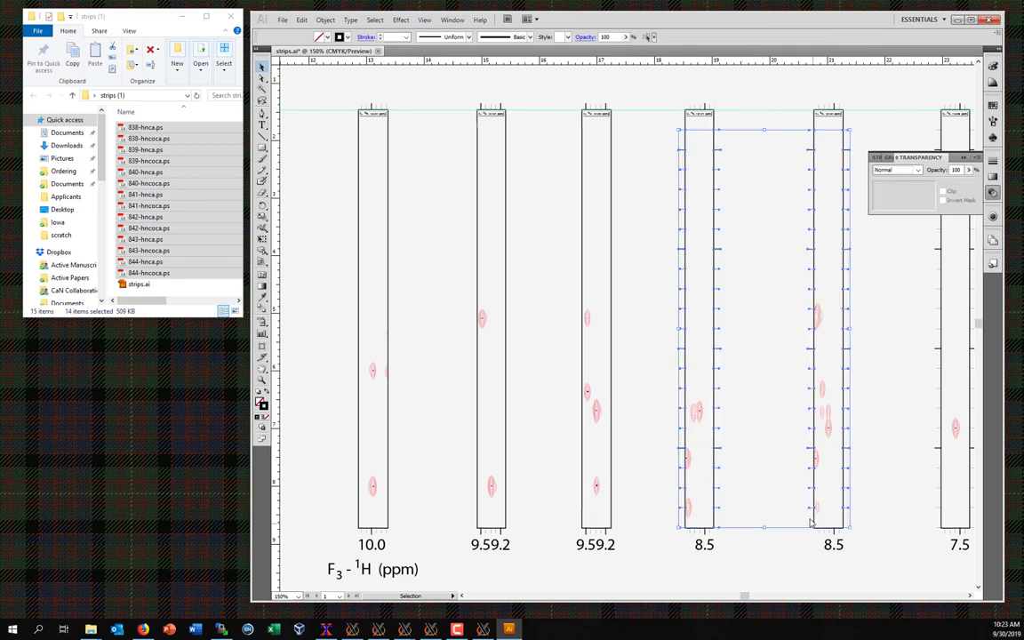
pyautogui.press('Delete')
# Step: Delete the tick marks of the 7.5 strips, then select the last strip's tick path
pyautogui.moveTo(821, 79); pyautogui.dragTo(715, 537)
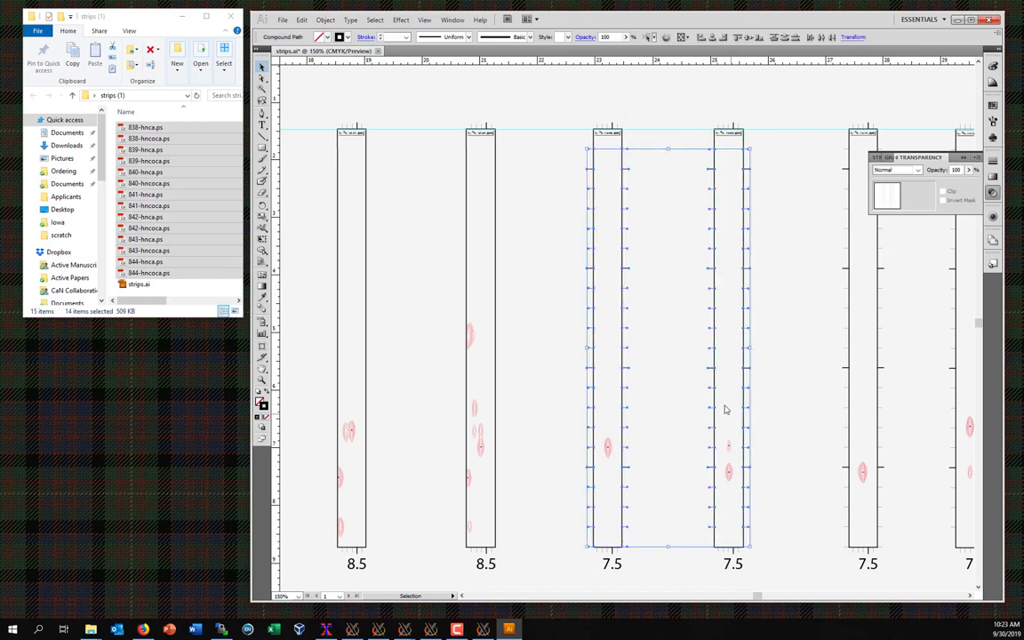
pyautogui.press('Delete')
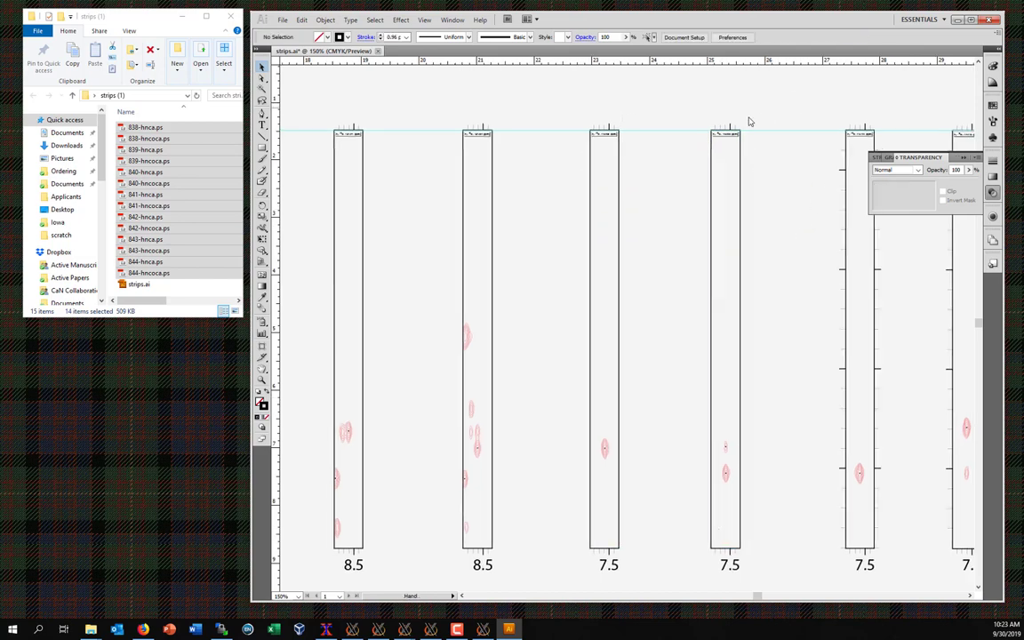
pyautogui.moveTo(797, 108); pyautogui.dragTo(616, 108)
pyautogui.moveTo(709, 113); pyautogui.dragTo(781, 551)
pyautogui.click(774, 539)
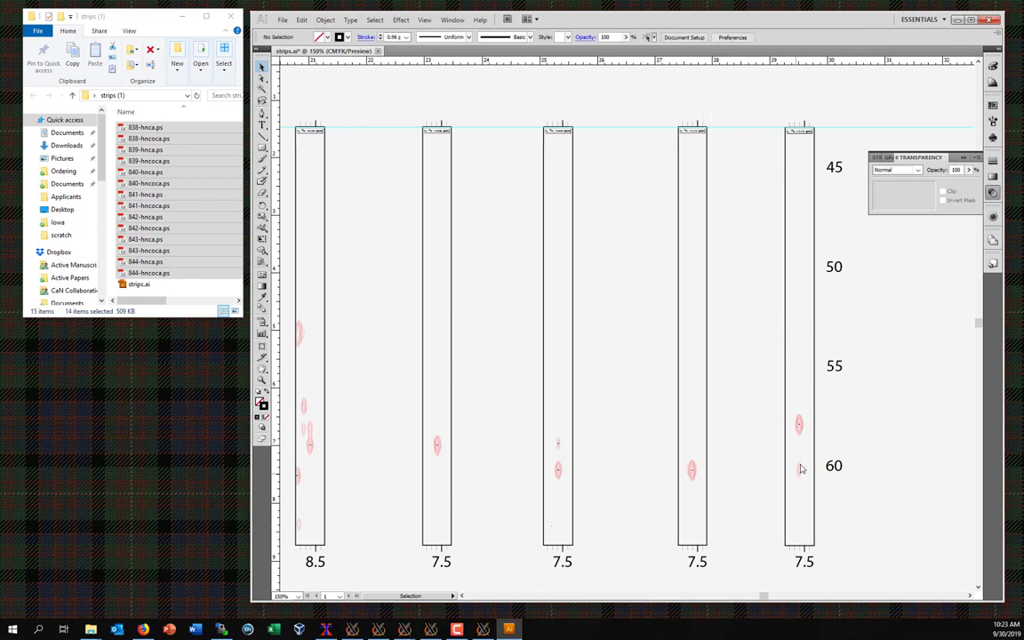
pyautogui.hotkey('ctrl', 'z')
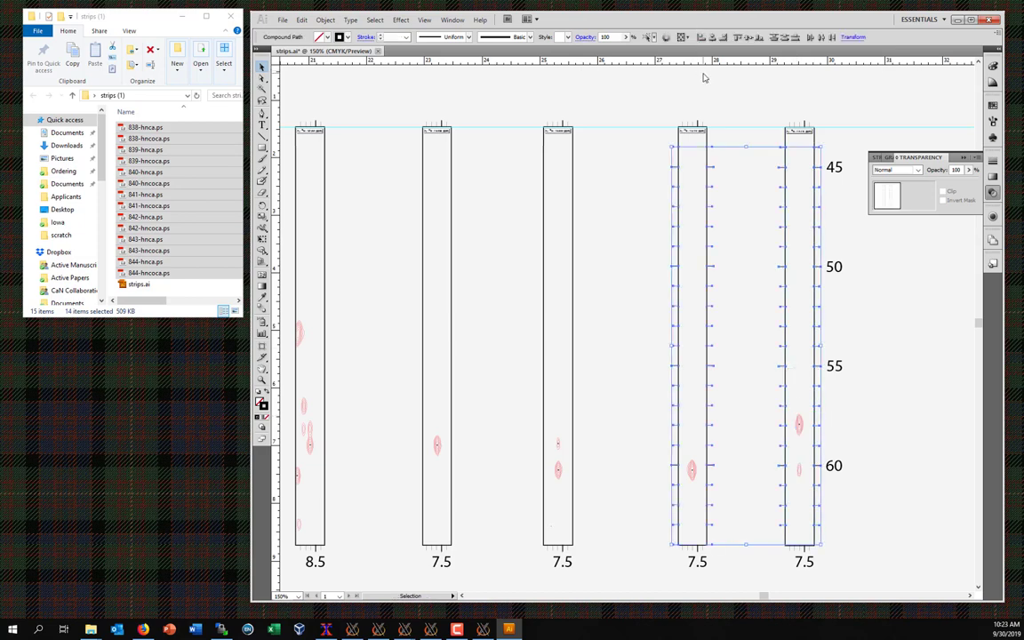
pyautogui.moveTo(642, 104); pyautogui.dragTo(665, 537)
pyautogui.press('Delete')
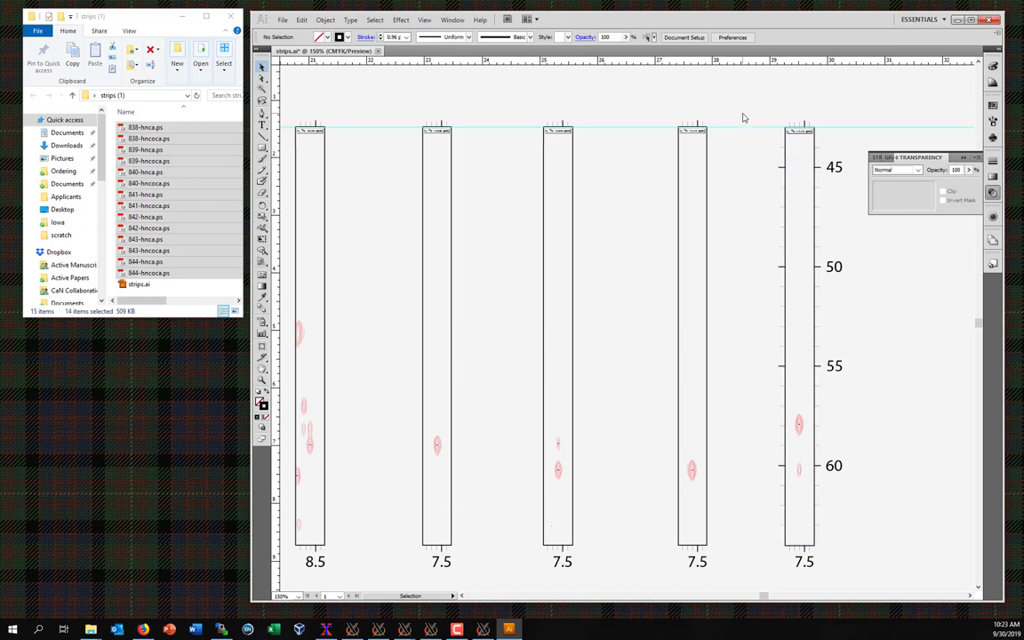
pyautogui.moveTo(742, 113); pyautogui.dragTo(785, 575)
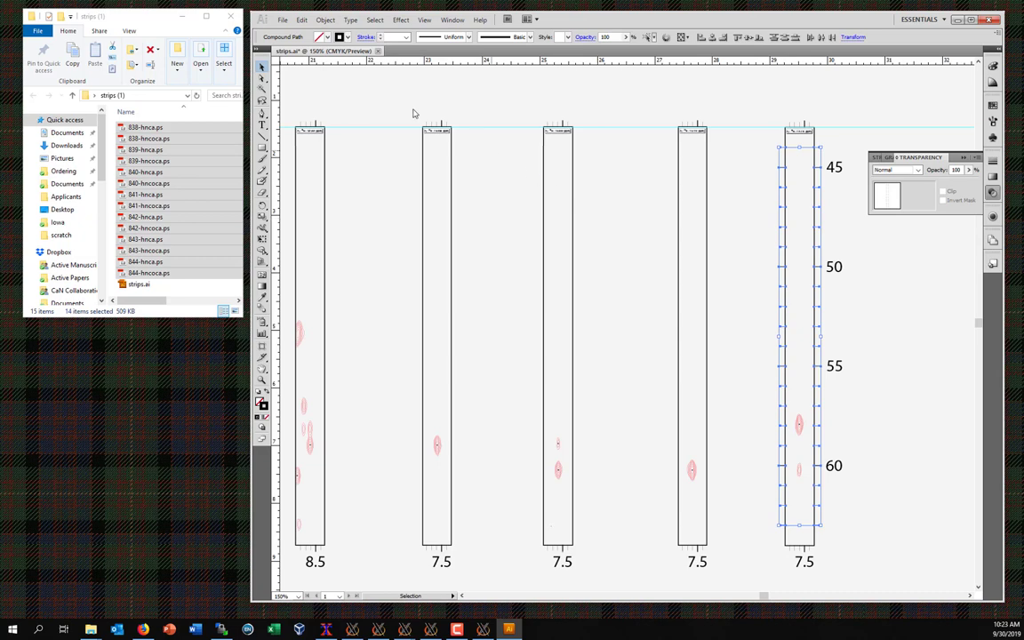
# Step: Release the last strip's compound path and delete its left-side tick line
pyautogui.click(327, 21)
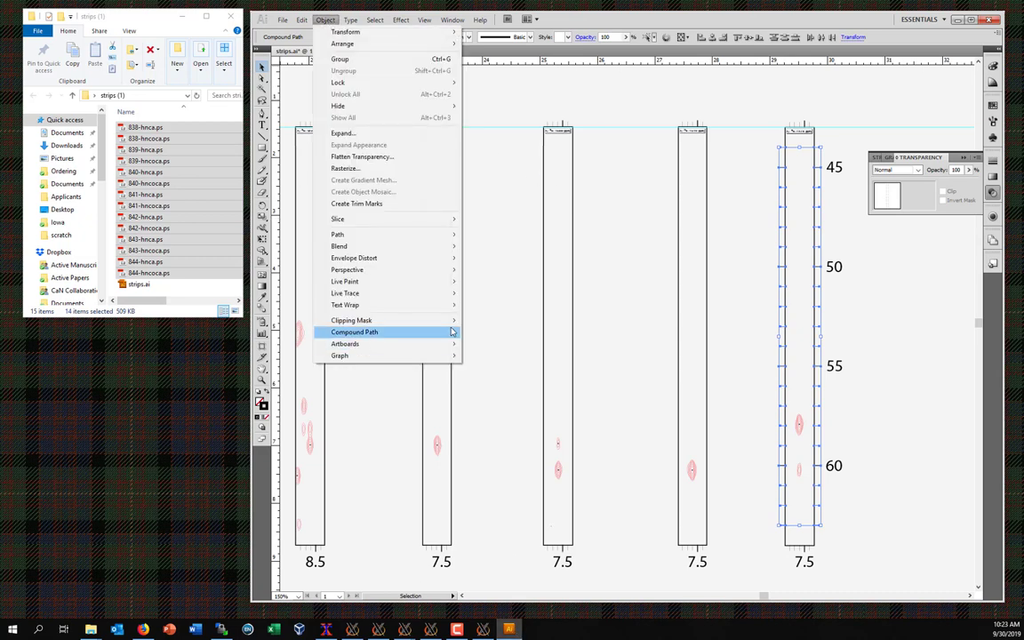
pyautogui.moveTo(395, 332)
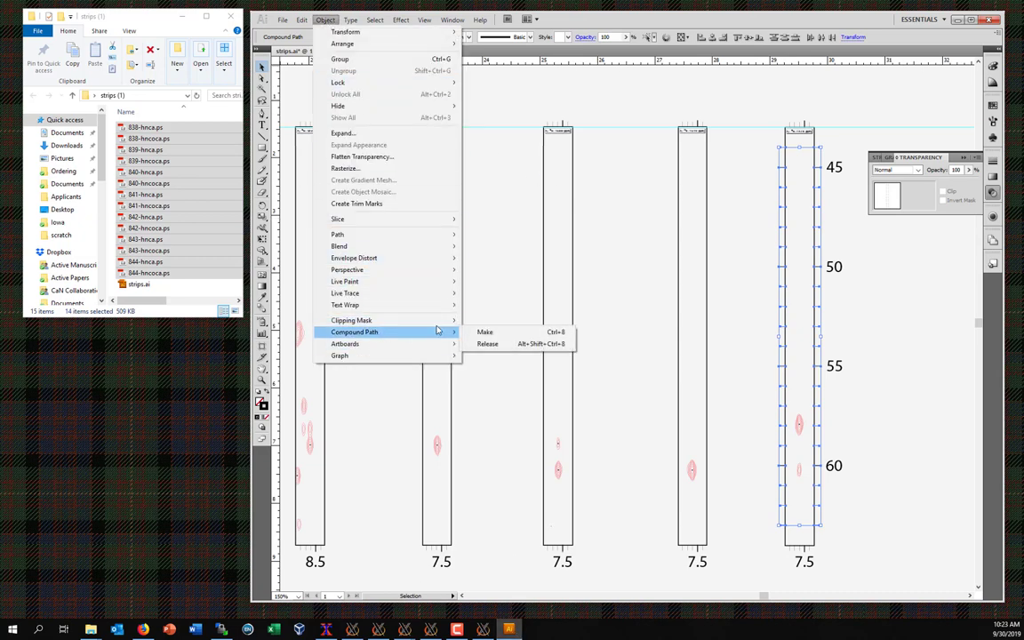
pyautogui.click(492, 348)
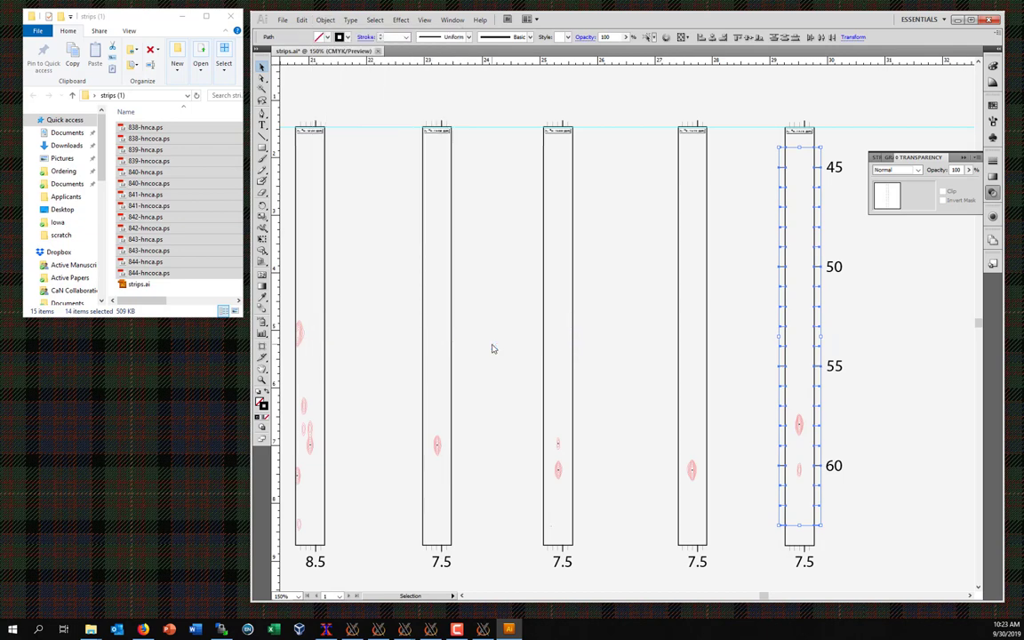
pyautogui.click(768, 92)
pyautogui.moveTo(743, 110); pyautogui.dragTo(776, 478)
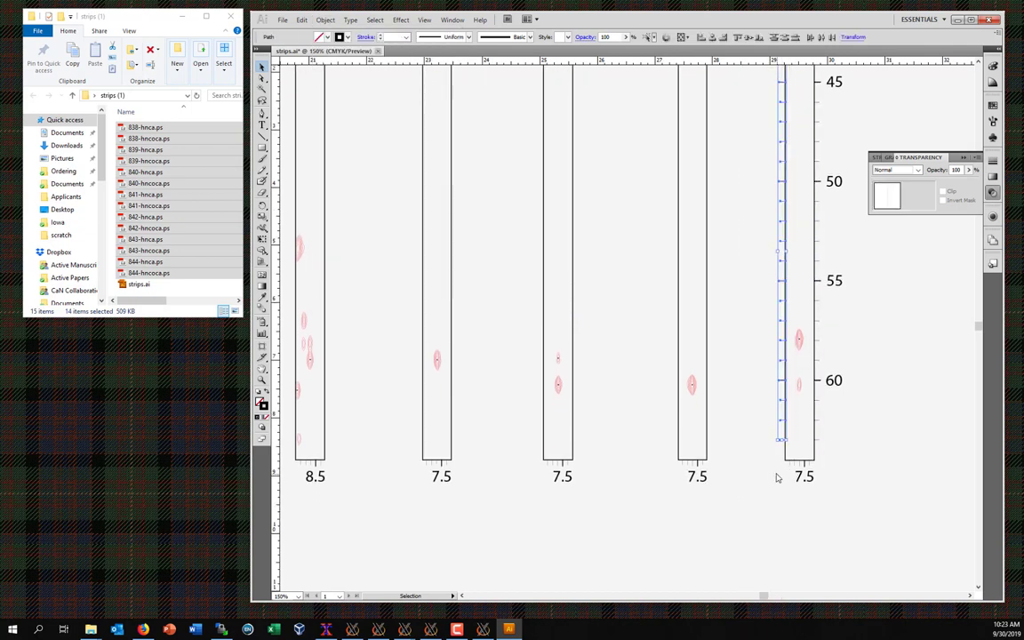
pyautogui.press('Delete')
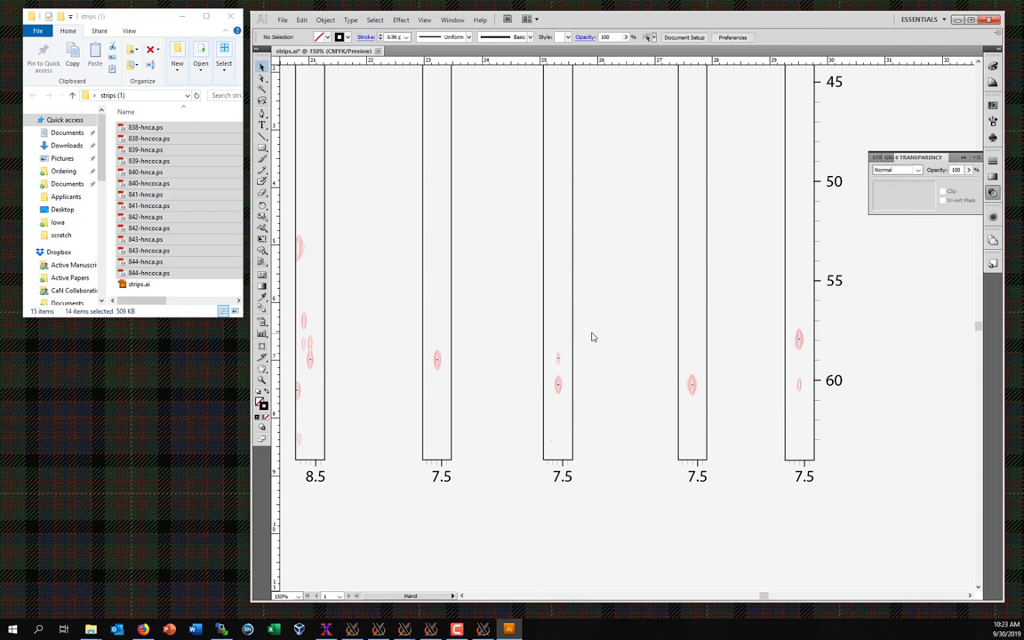
# Step: Release the first 8.2 strip's compound path and delete its tick-mark axis
pyautogui.moveTo(593, 337); pyautogui.dragTo(902, 373)
pyautogui.moveTo(373, 260); pyautogui.dragTo(821, 311)
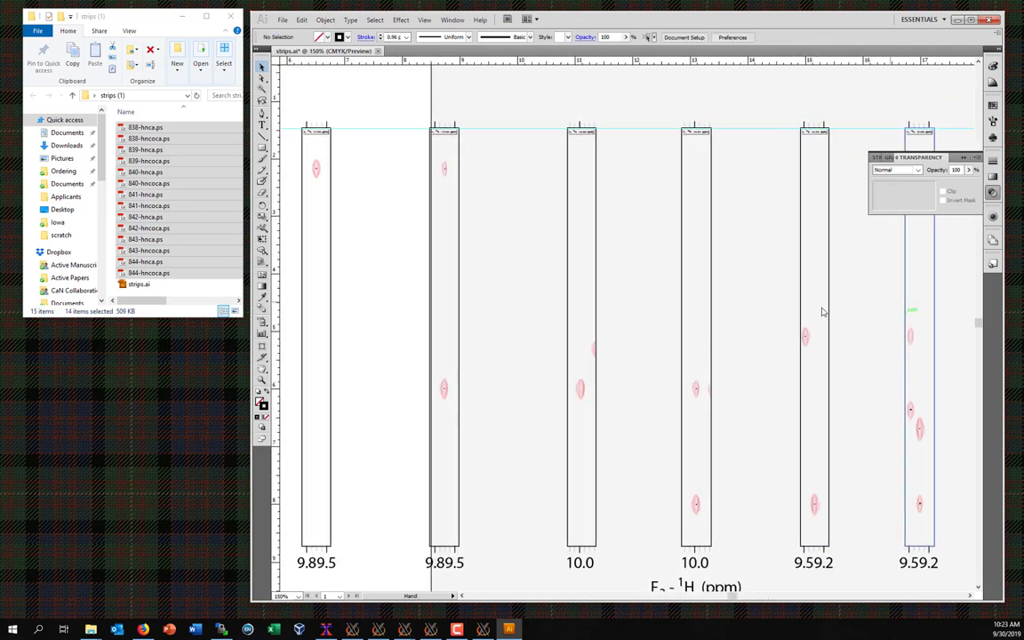
pyautogui.hscroll(-5, 569, 295)
pyautogui.moveTo(519, 116); pyautogui.dragTo(486, 566)
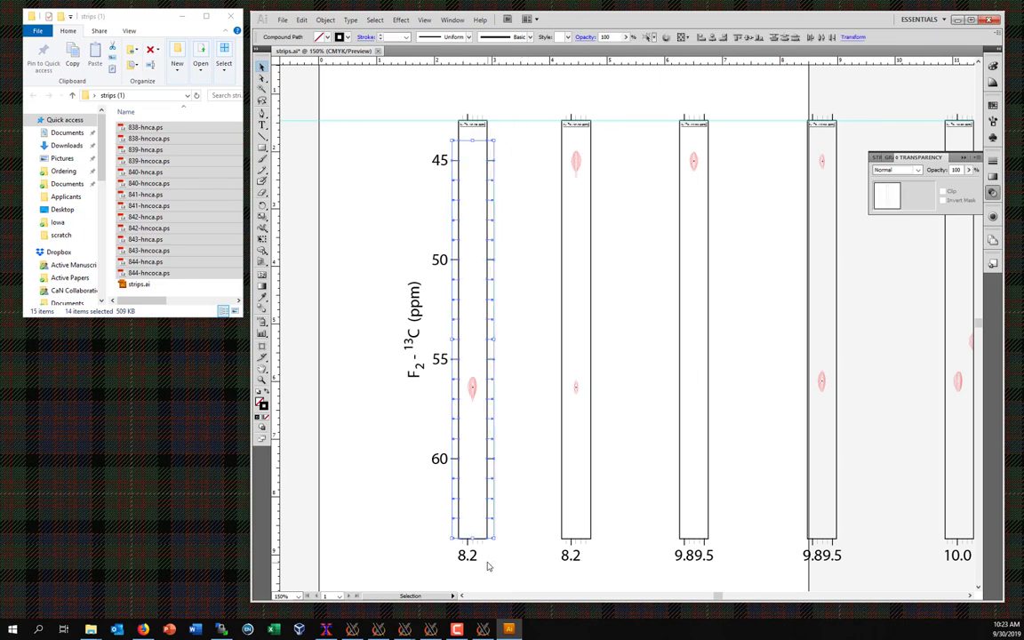
pyautogui.click(326, 20)
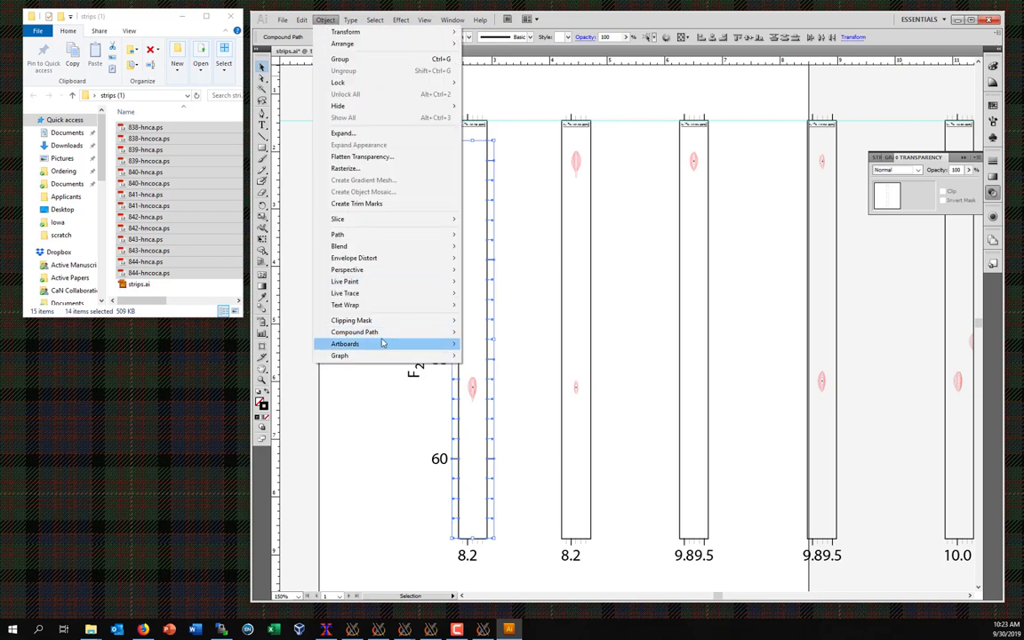
pyautogui.moveTo(372, 330)
pyautogui.click(499, 346)
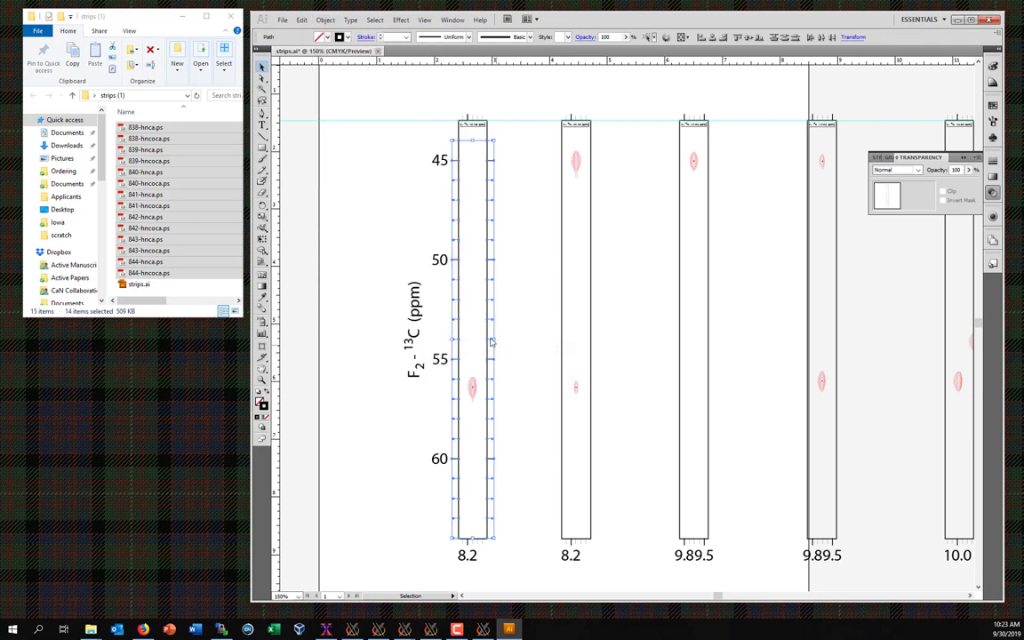
pyautogui.moveTo(521, 99); pyautogui.dragTo(479, 545)
pyautogui.press('Delete')
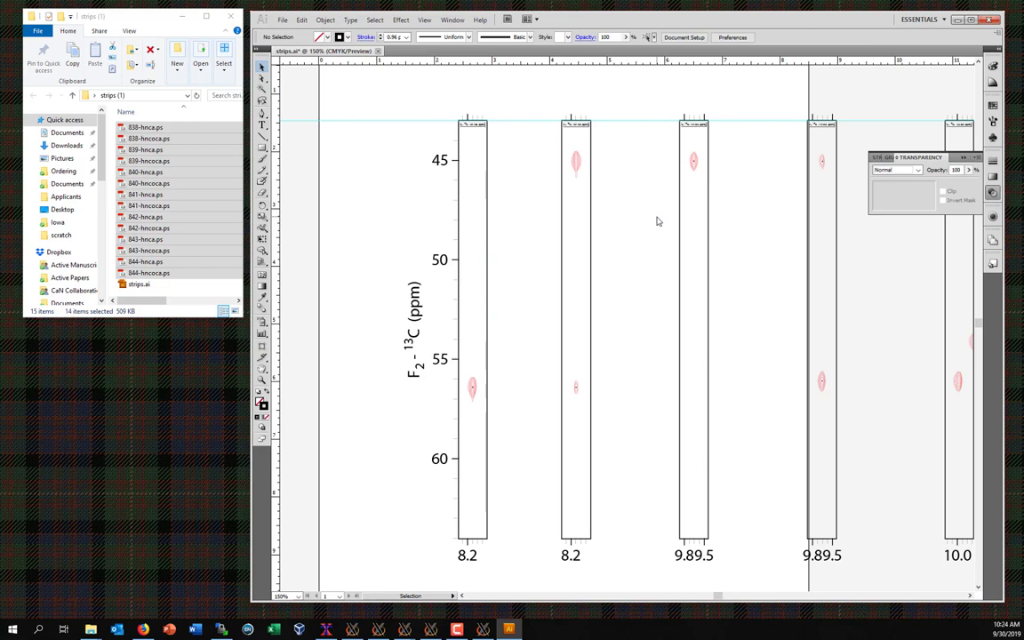
# Step: Delete the surplus 9.2 digits so the garbled 9.59.2 label reads 9.5
pyautogui.click(701, 557)
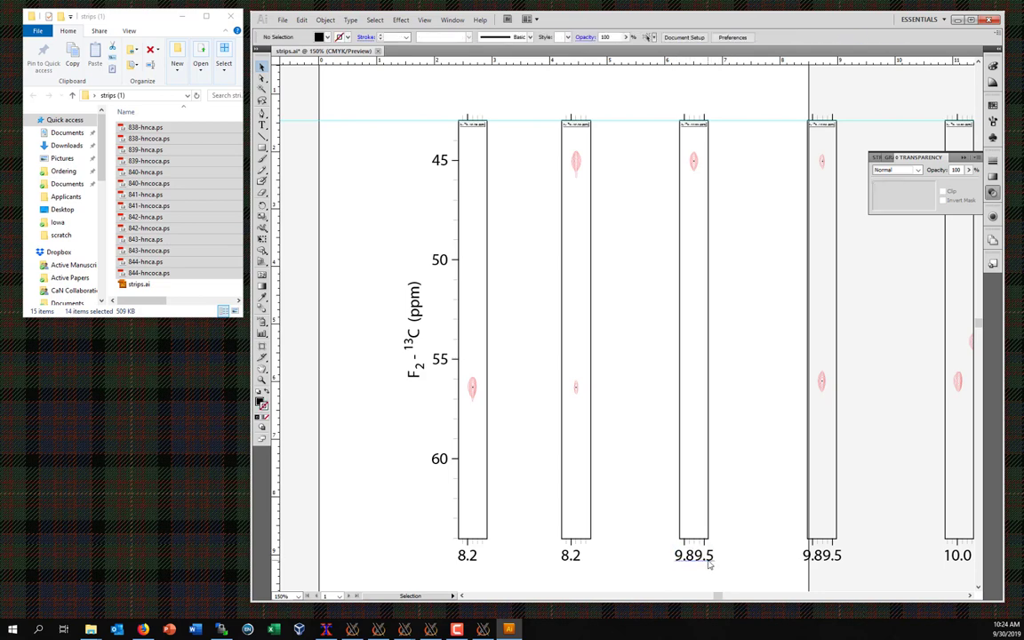
pyautogui.click(632, 500)
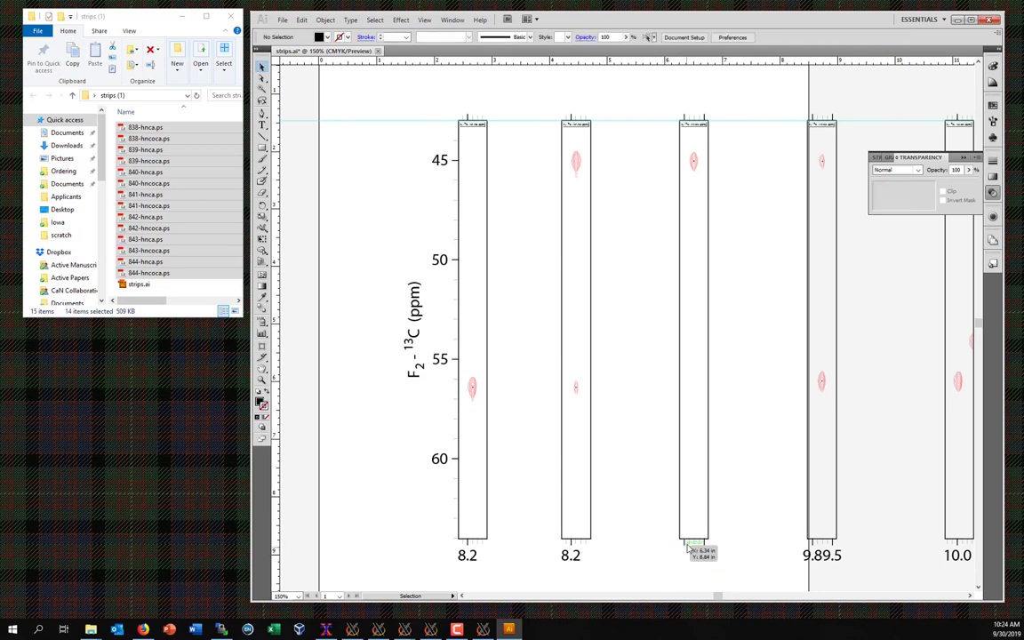
pyautogui.click(699, 560)
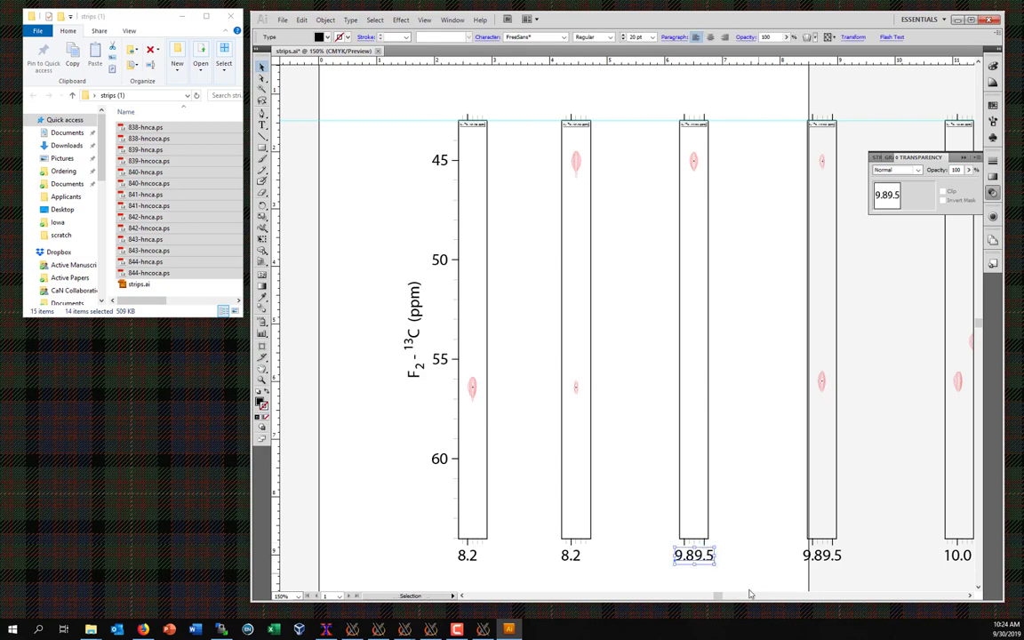
pyautogui.moveTo(914, 510); pyautogui.dragTo(669, 472)
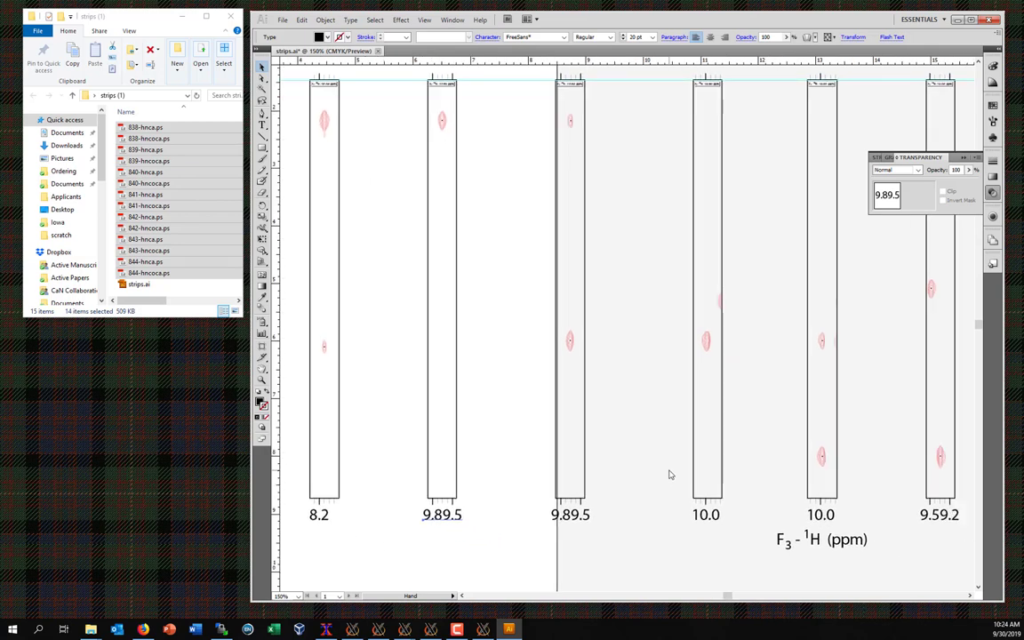
pyautogui.moveTo(908, 495); pyautogui.dragTo(631, 487)
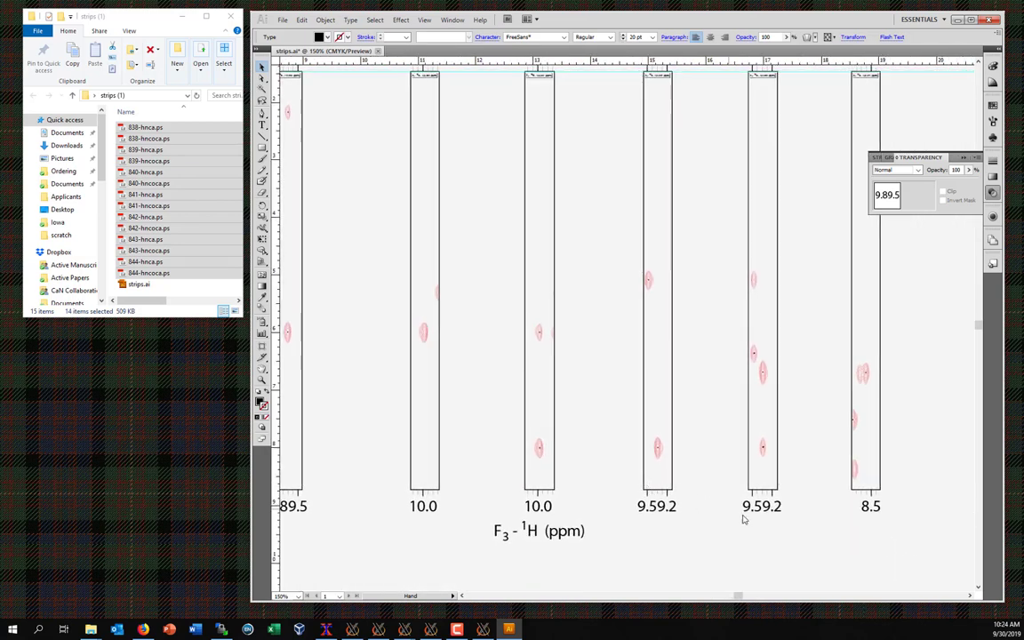
pyautogui.press('v')
pyautogui.press('t')
pyautogui.moveTo(762, 507); pyautogui.dragTo(787, 513)
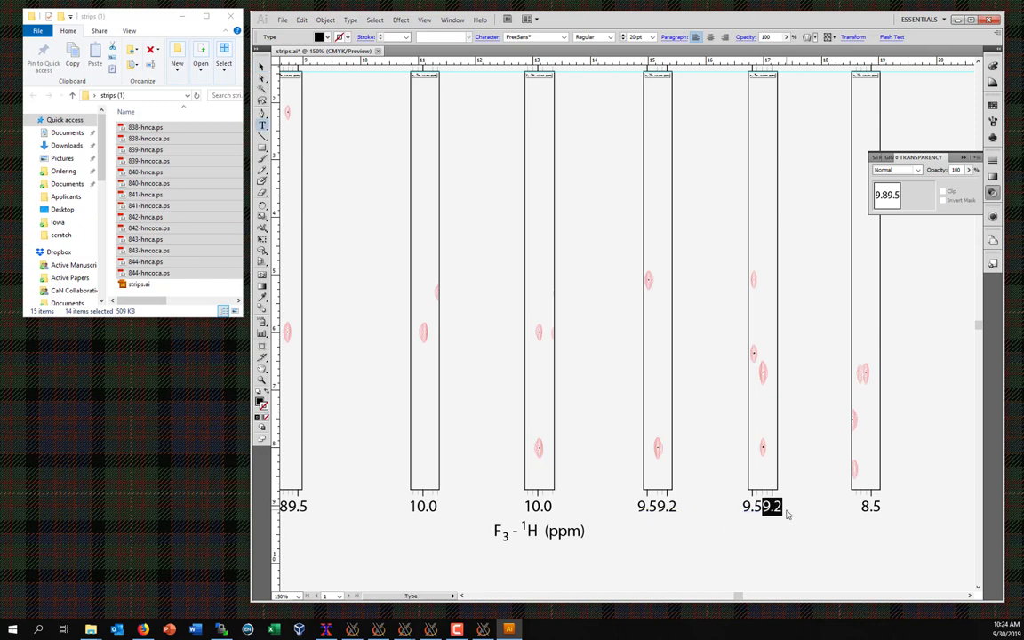
pyautogui.press('BackSpace')
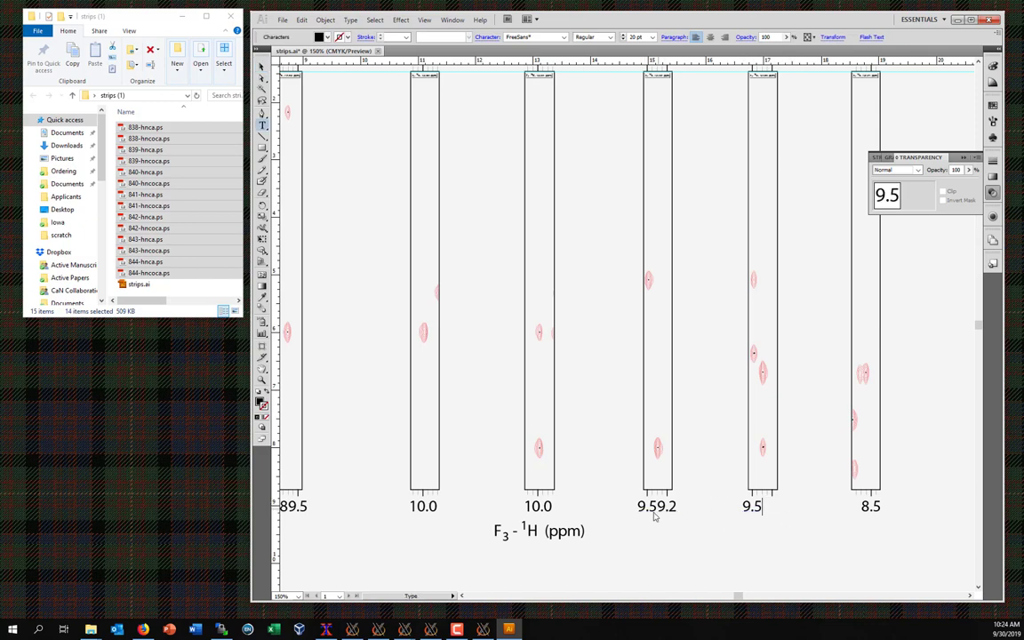
pyautogui.moveTo(658, 507); pyautogui.dragTo(684, 514)
pyautogui.press('BackSpace')
pyautogui.press('Escape')
# Step: Remove the trailing 9.5 from both 9.89.5 labels so each reads 9.8
pyautogui.moveTo(399, 526); pyautogui.dragTo(719, 464)
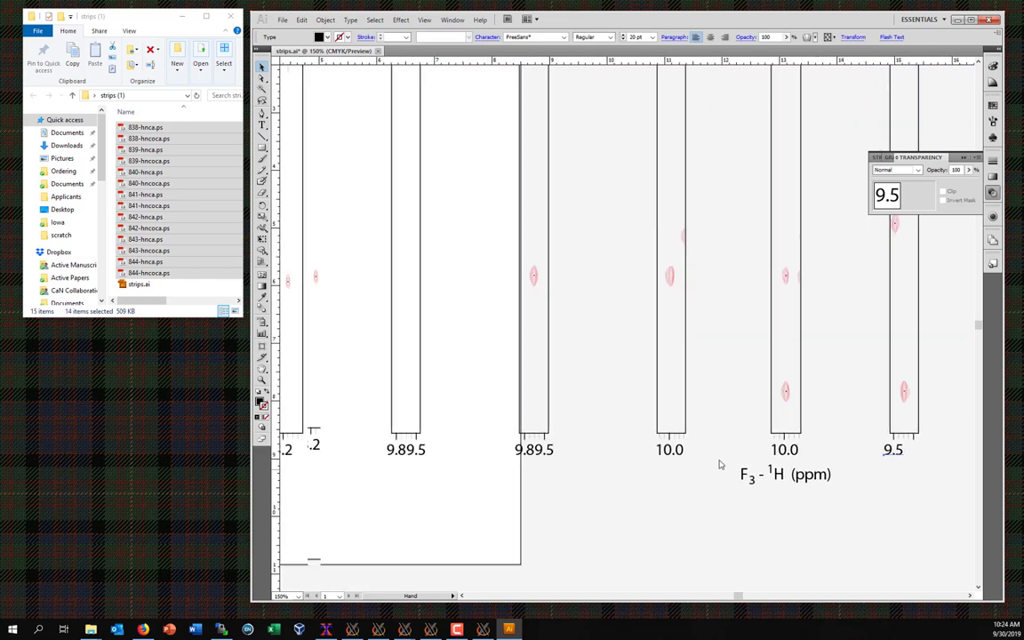
pyautogui.press('t')
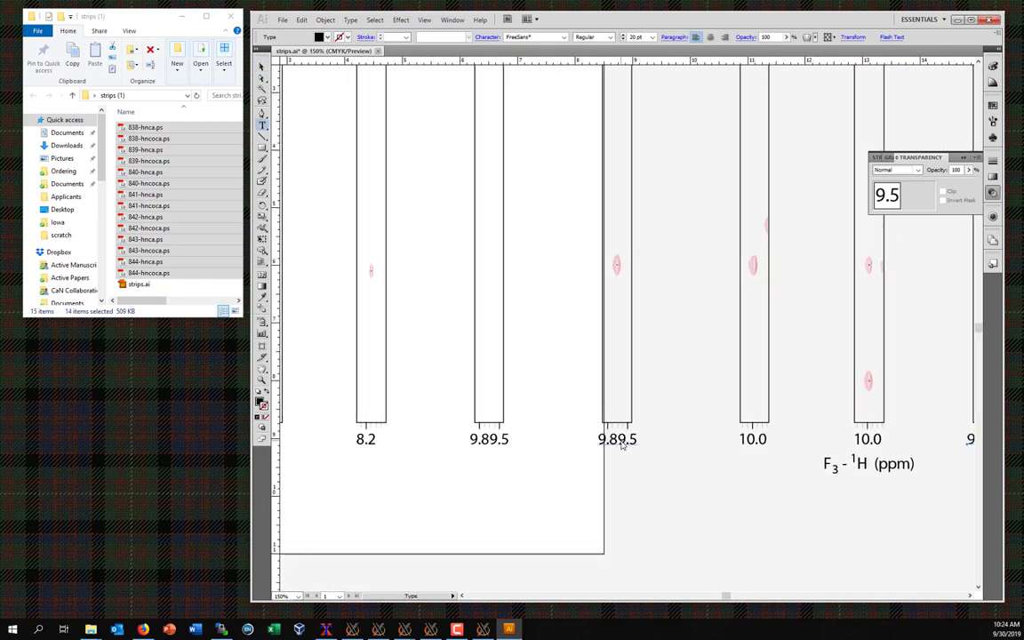
pyautogui.moveTo(617, 439); pyautogui.dragTo(636, 448)
pyautogui.press('BackSpace')
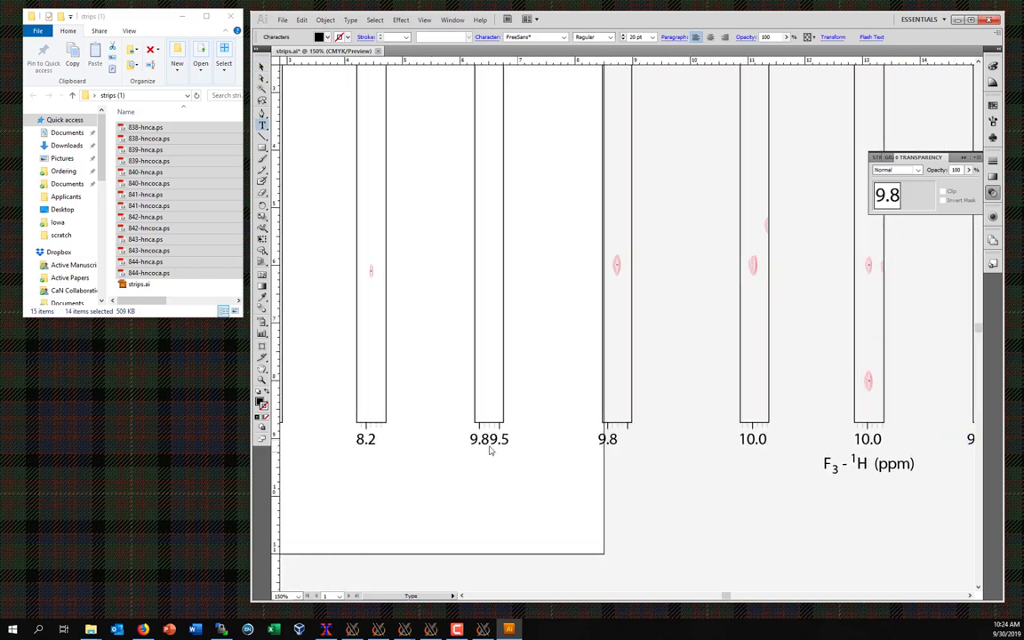
pyautogui.moveTo(488, 443); pyautogui.dragTo(514, 448)
pyautogui.press('BackSpace')
pyautogui.press('Escape')
pyautogui.moveTo(445, 393); pyautogui.dragTo(634, 454)
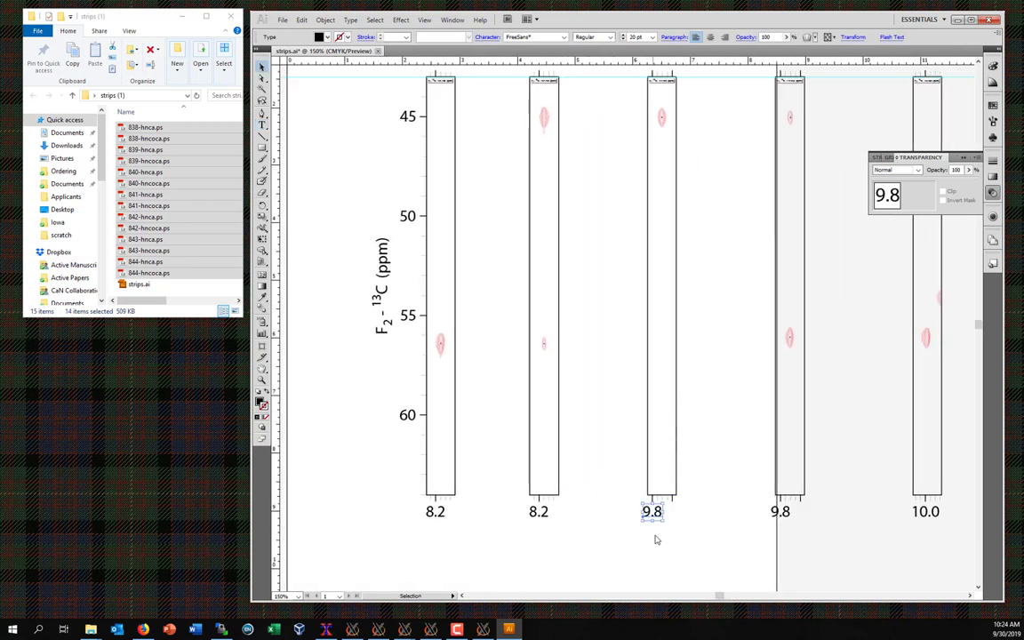
pyautogui.moveTo(843, 289); pyautogui.dragTo(704, 350)
pyautogui.click(645, 326)
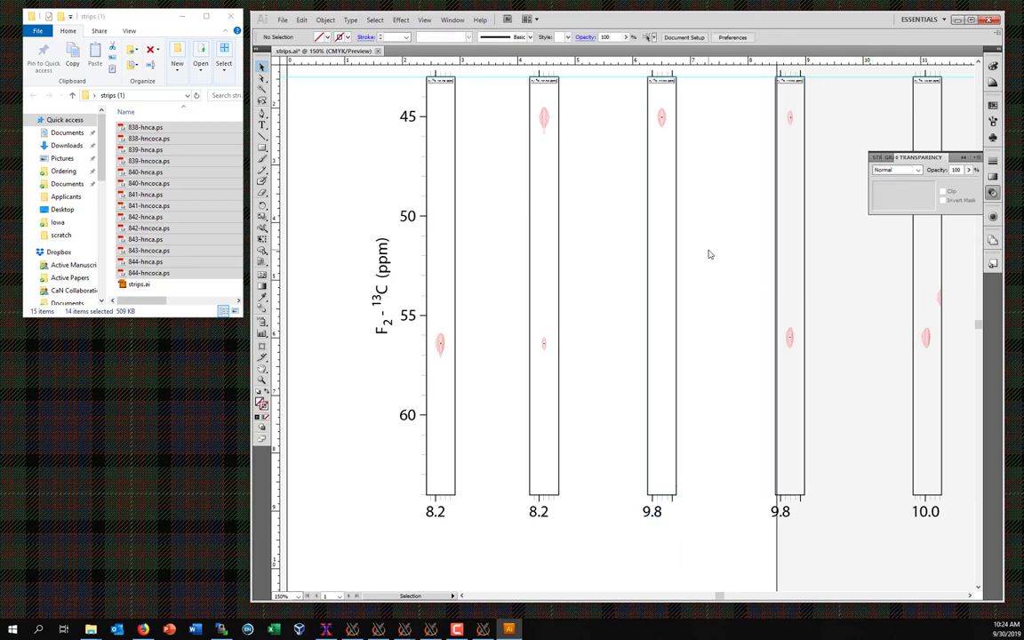
# Step: Draw a small spacer rectangle against the first strip's right edge
pyautogui.moveTo(709, 254); pyautogui.dragTo(655, 327)
pyautogui.click(528, 285)
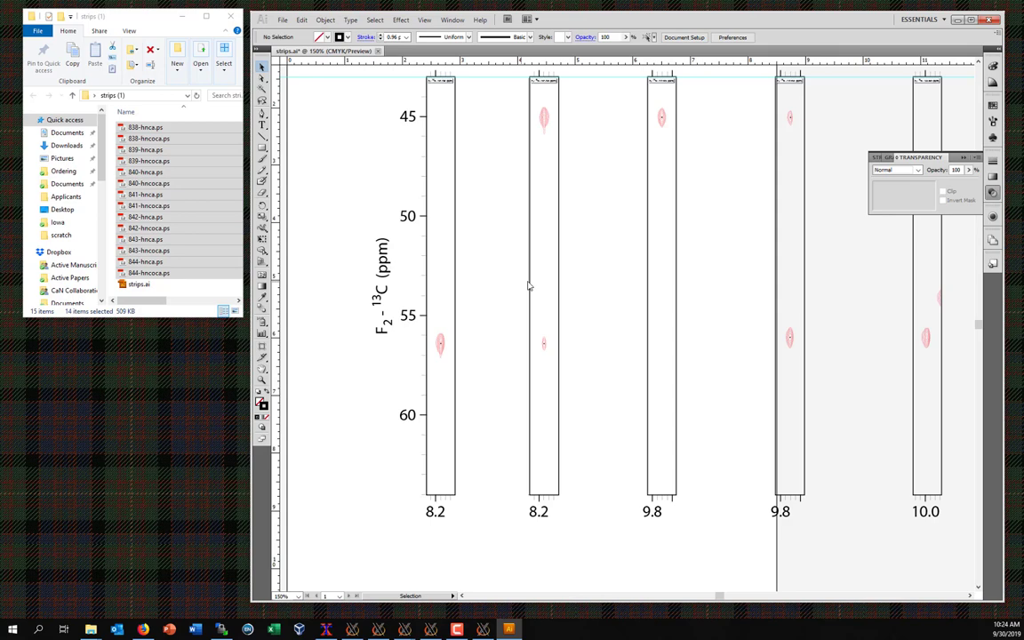
pyautogui.click(261, 148)
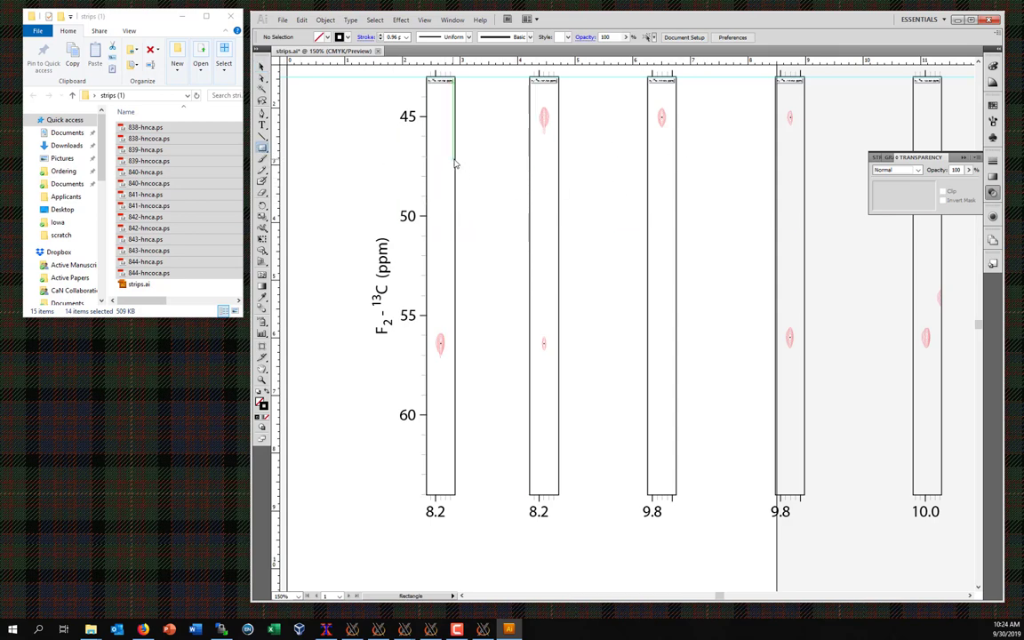
pyautogui.moveTo(456, 161); pyautogui.dragTo(463, 177)
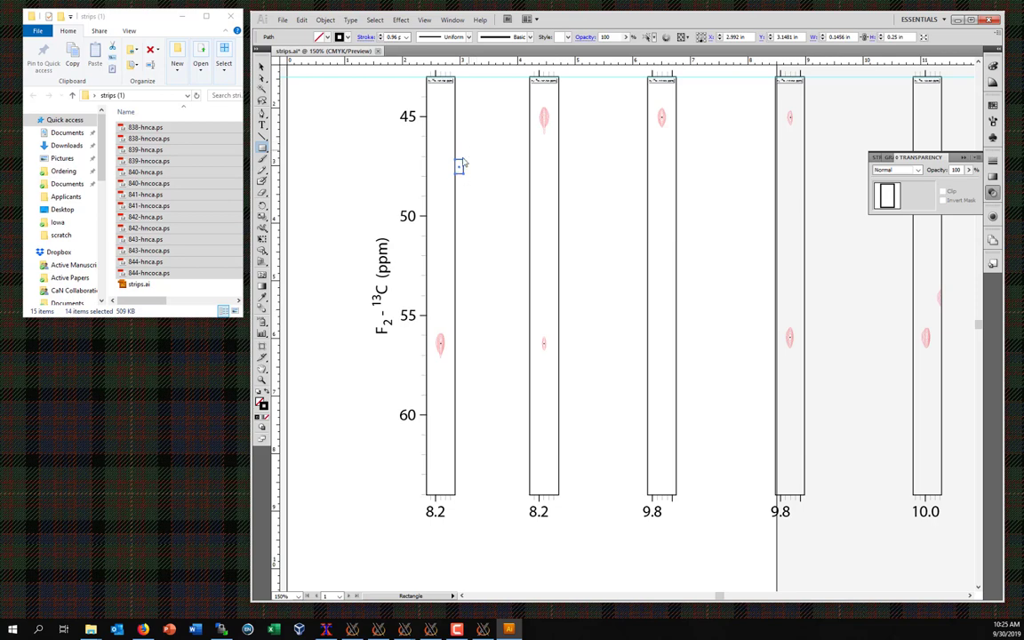
pyautogui.press('v')
pyautogui.click(501, 113)
# Step: Move the second 8.2 strip left beside the first strip
pyautogui.scroll(1, 506, 107)
pyautogui.moveTo(504, 107); pyautogui.dragTo(560, 485)
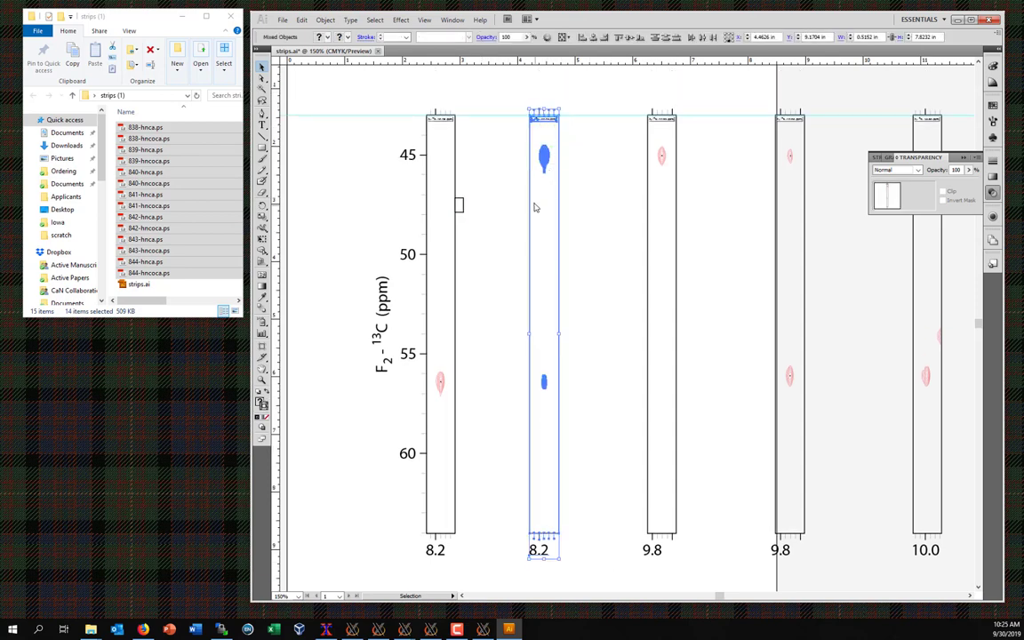
pyautogui.moveTo(531, 207); pyautogui.dragTo(463, 211)
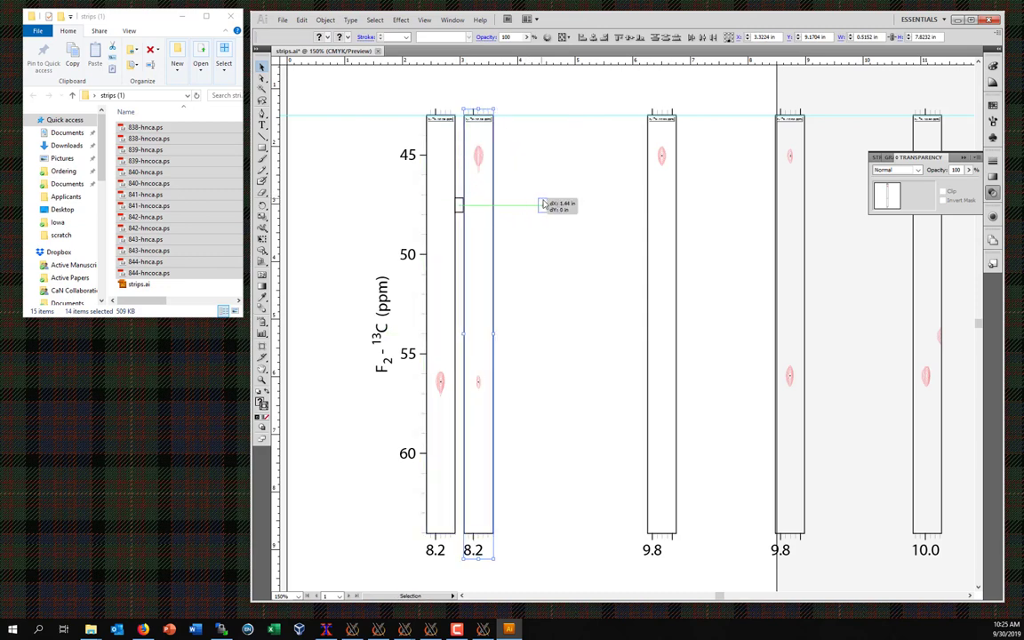
pyautogui.click(541, 205)
# Step: Shift the spacer and snug the first 9.8 strip against it beside the 8.2 strip
pyautogui.moveTo(541, 204); pyautogui.dragTo(497, 216)
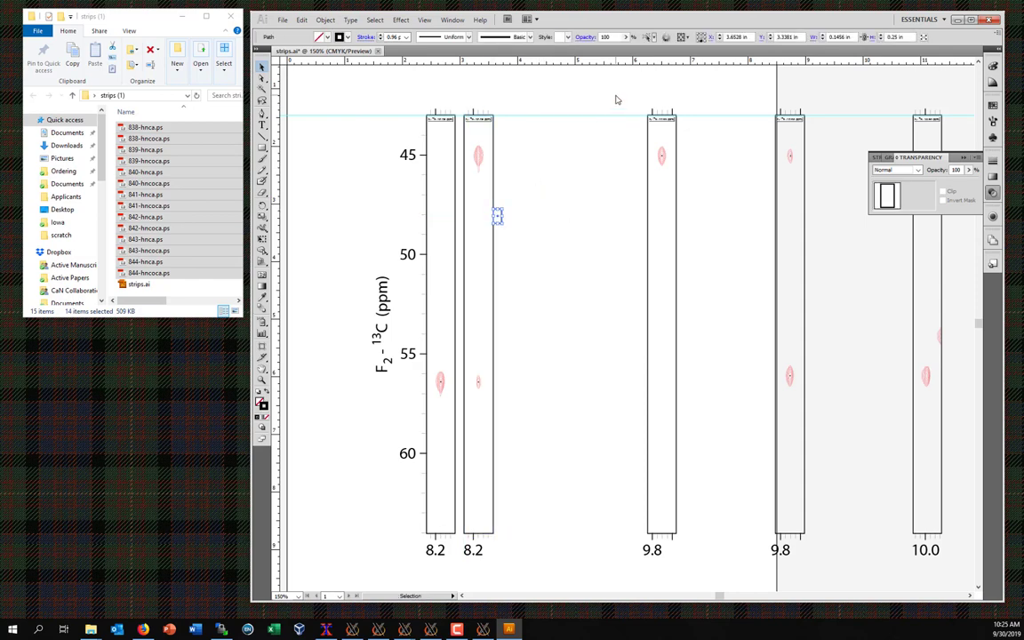
pyautogui.moveTo(615, 96); pyautogui.dragTo(673, 514)
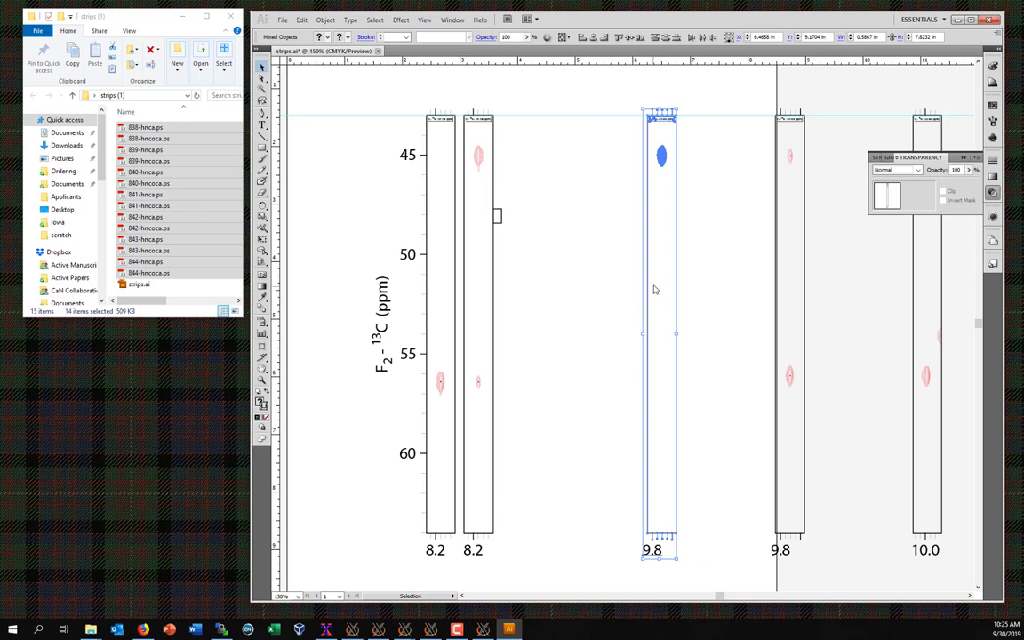
pyautogui.moveTo(645, 286); pyautogui.dragTo(504, 227)
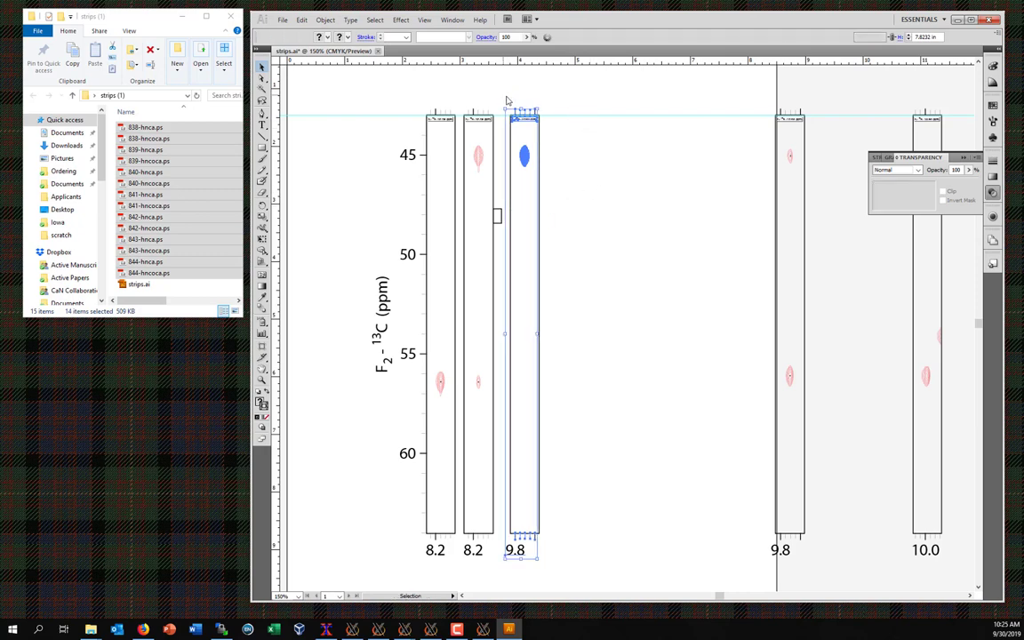
pyautogui.moveTo(506, 95); pyautogui.dragTo(564, 551)
pyautogui.moveTo(569, 561); pyautogui.dragTo(569, 560)
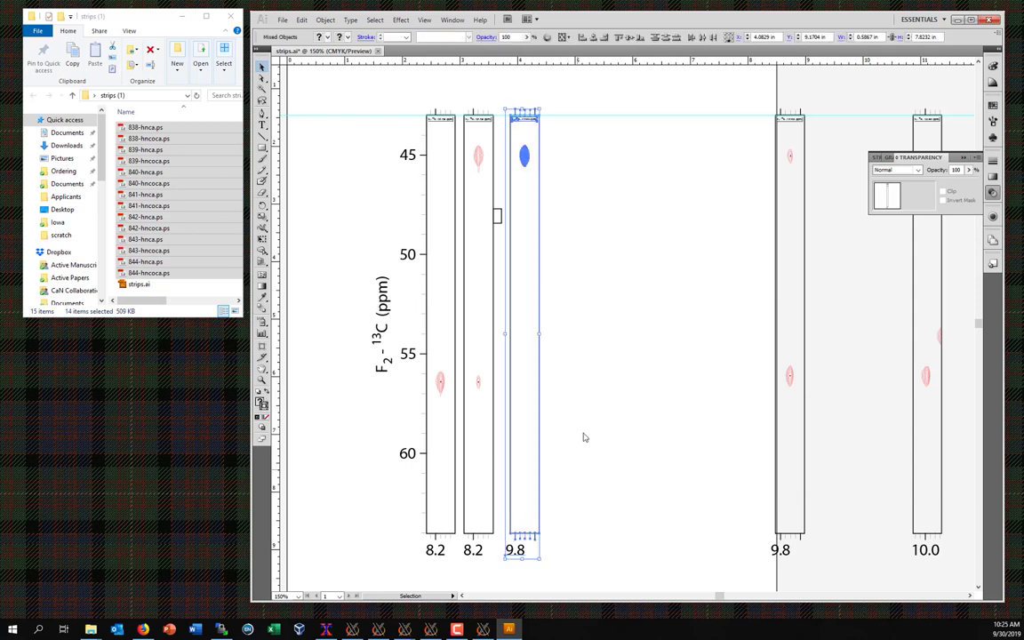
pyautogui.moveTo(511, 219); pyautogui.dragTo(499, 219)
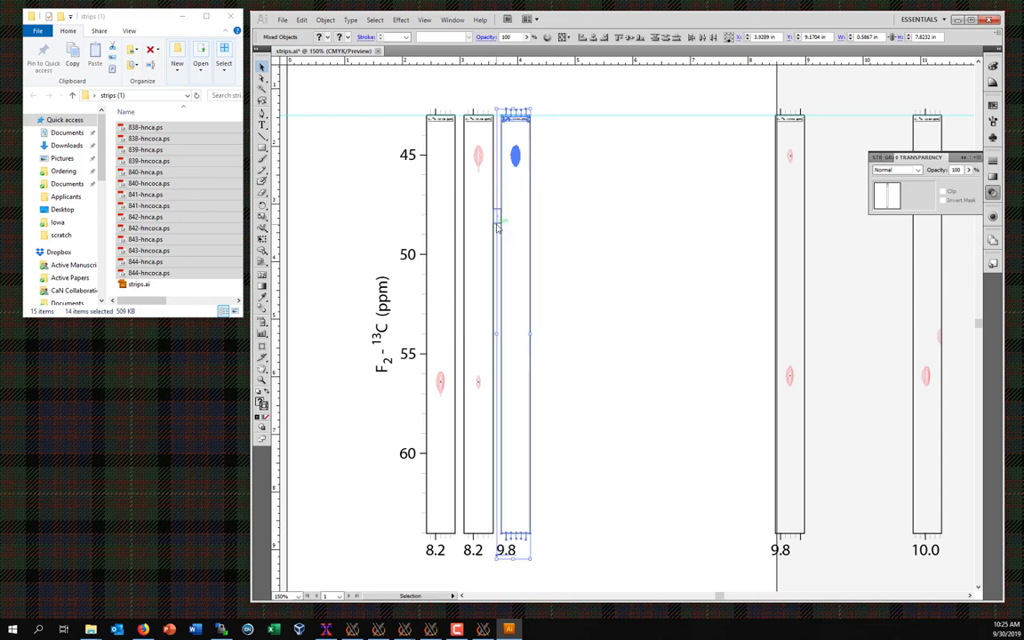
pyautogui.click(571, 194)
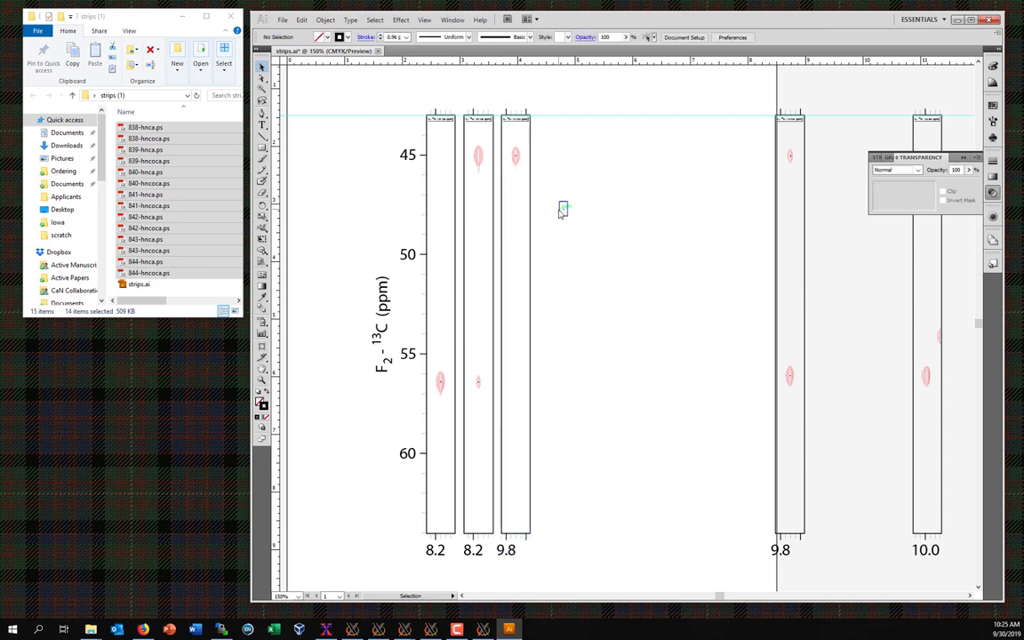
# Step: Pack the second 9.8 strip beside the row and set the spacer at its right edge
pyautogui.moveTo(562, 208); pyautogui.dragTo(533, 230)
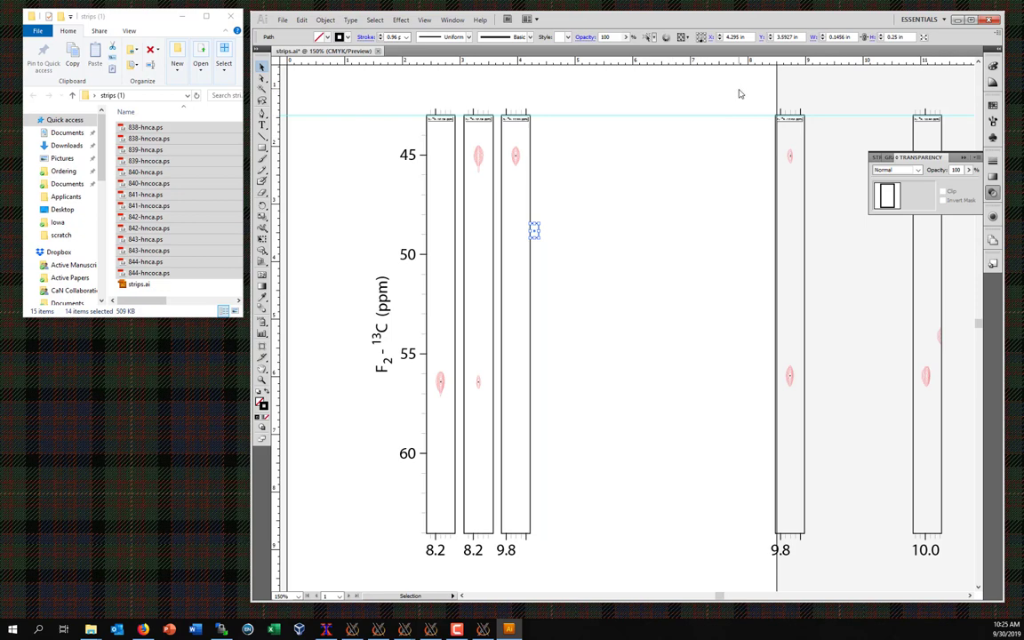
pyautogui.moveTo(738, 93); pyautogui.dragTo(810, 575)
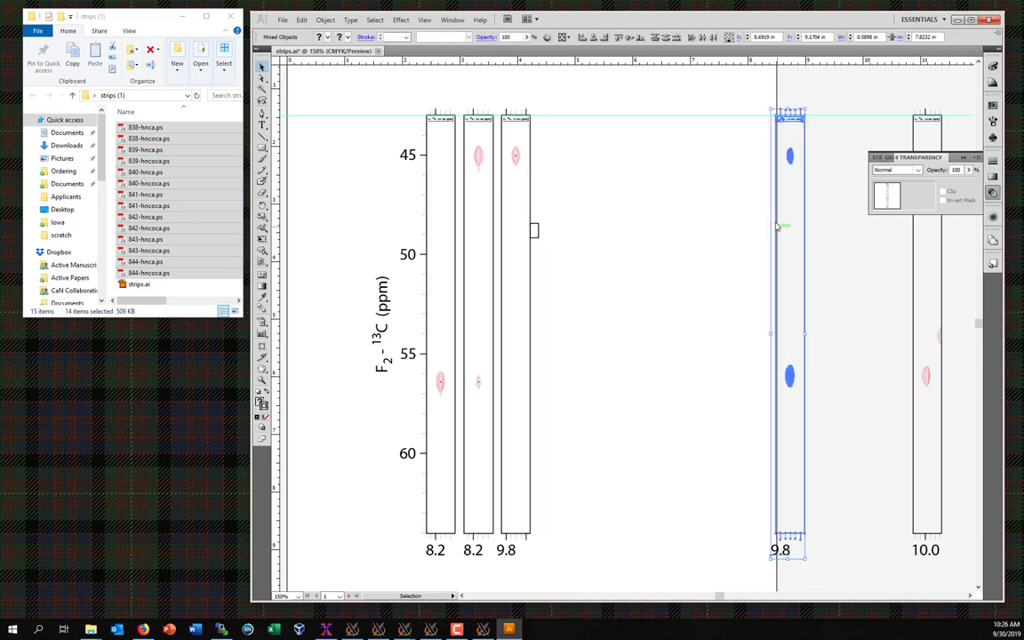
pyautogui.moveTo(777, 222); pyautogui.dragTo(782, 199)
pyautogui.moveTo(753, 108); pyautogui.dragTo(818, 573)
pyautogui.press('a')
pyautogui.press('v')
pyautogui.moveTo(775, 222); pyautogui.dragTo(540, 234)
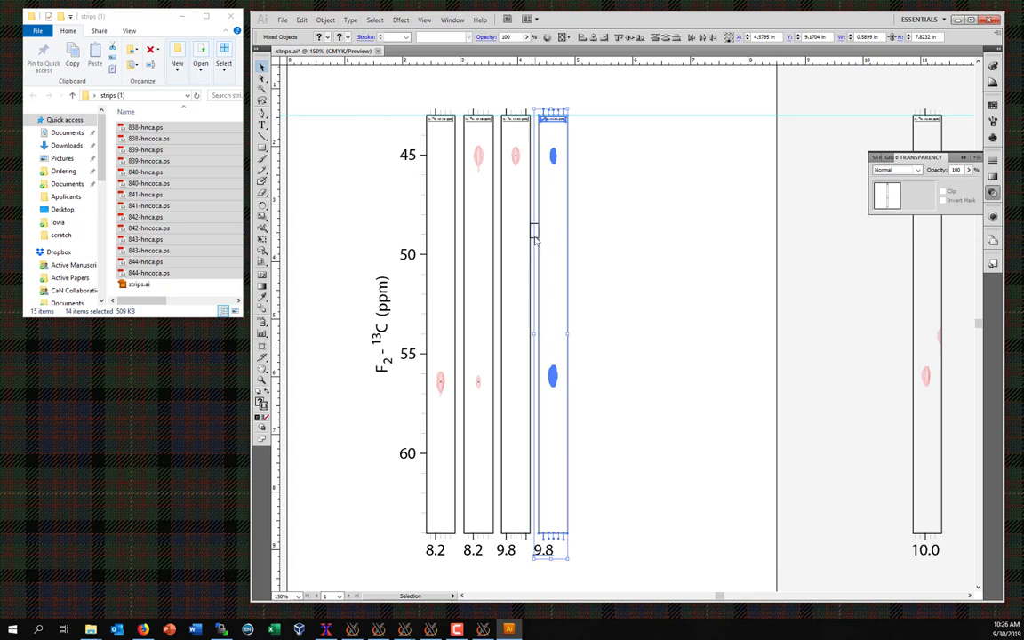
pyautogui.click(617, 244)
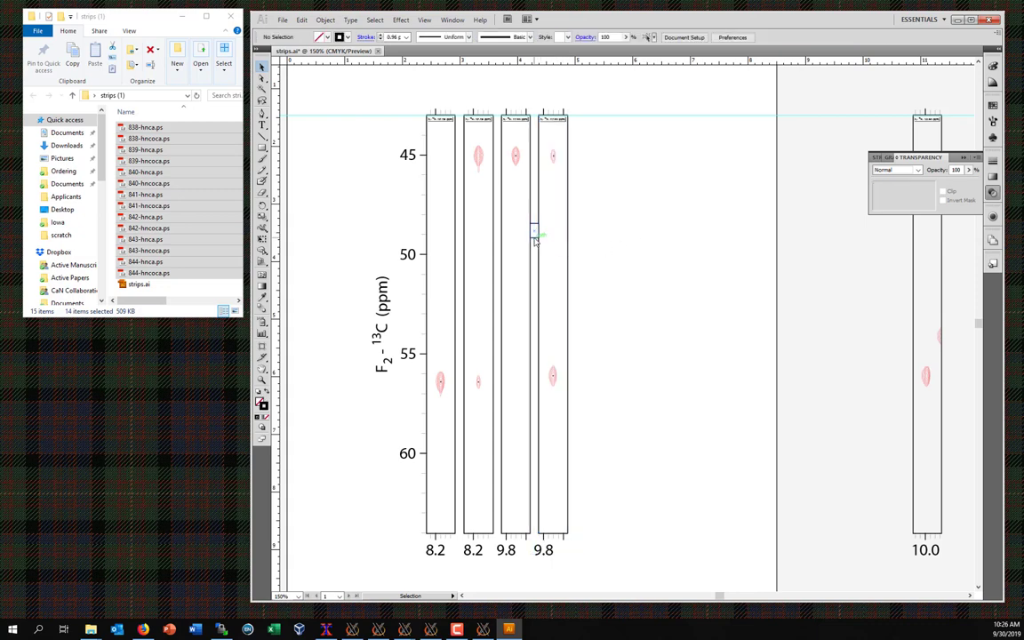
pyautogui.moveTo(563, 236)
pyautogui.mouseDown()
pyautogui.moveTo(583, 242)
pyautogui.moveTo(607, 227)
pyautogui.moveTo(571, 232)
pyautogui.mouseUp()
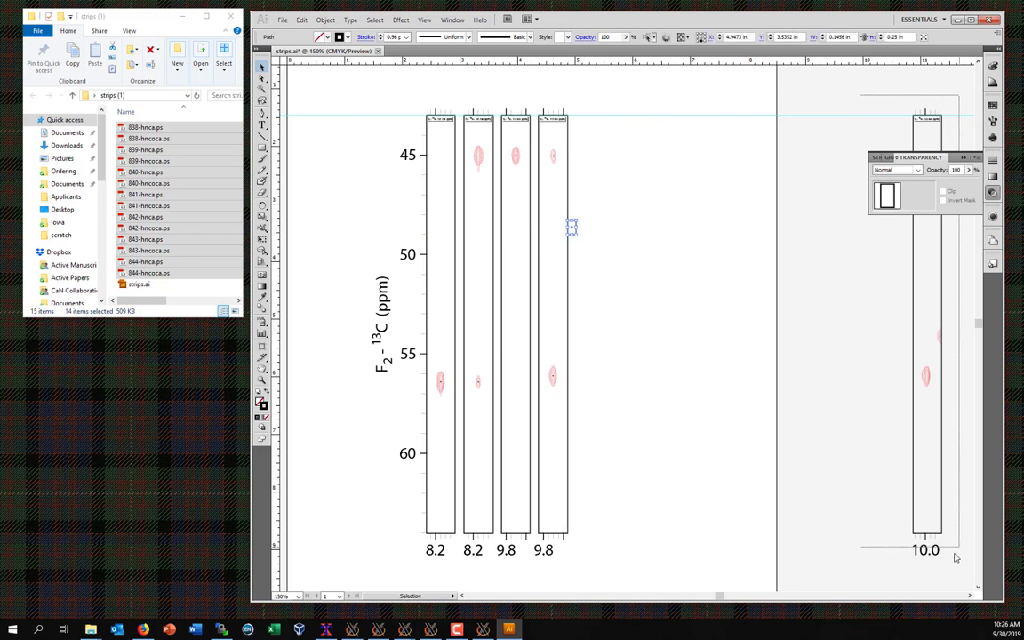
# Step: Slide the 10.0 strip left against the second 9.8 strip and move the spacer to its edge
pyautogui.click(910, 271)
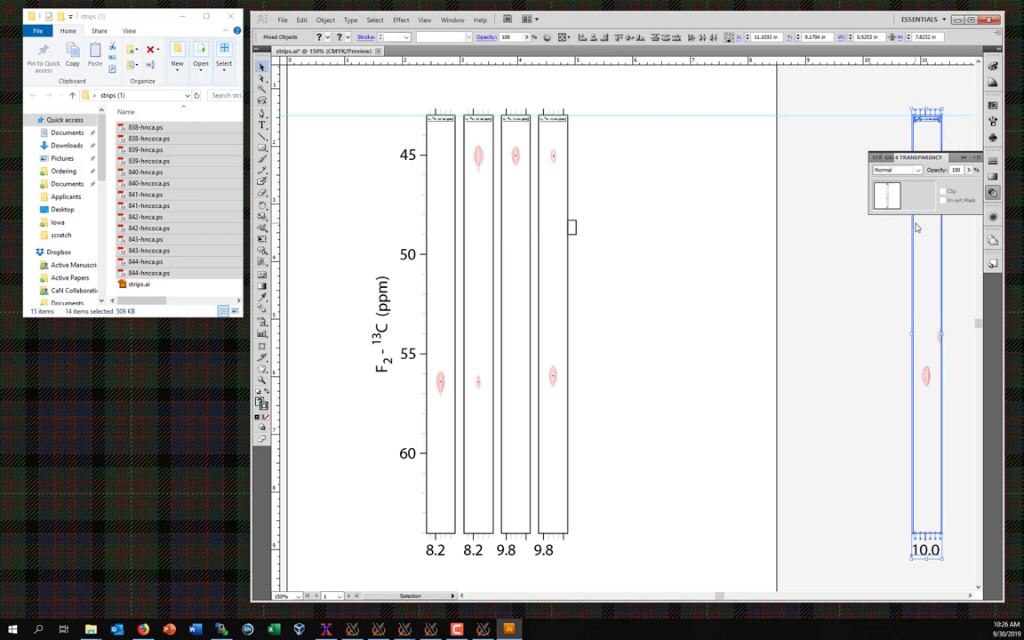
pyautogui.moveTo(912, 228); pyautogui.dragTo(573, 229)
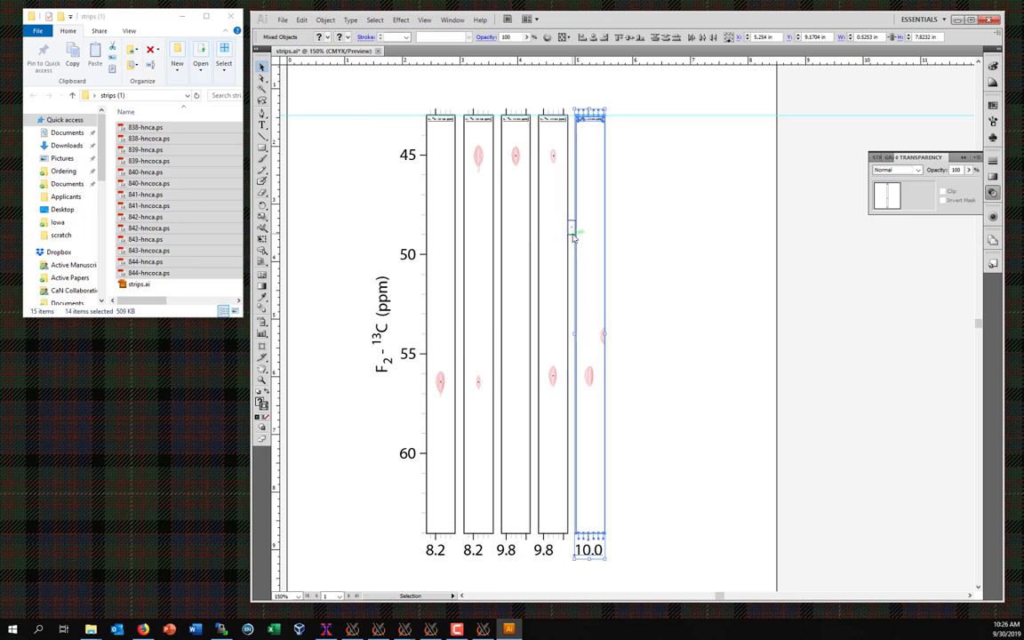
pyautogui.click(655, 211)
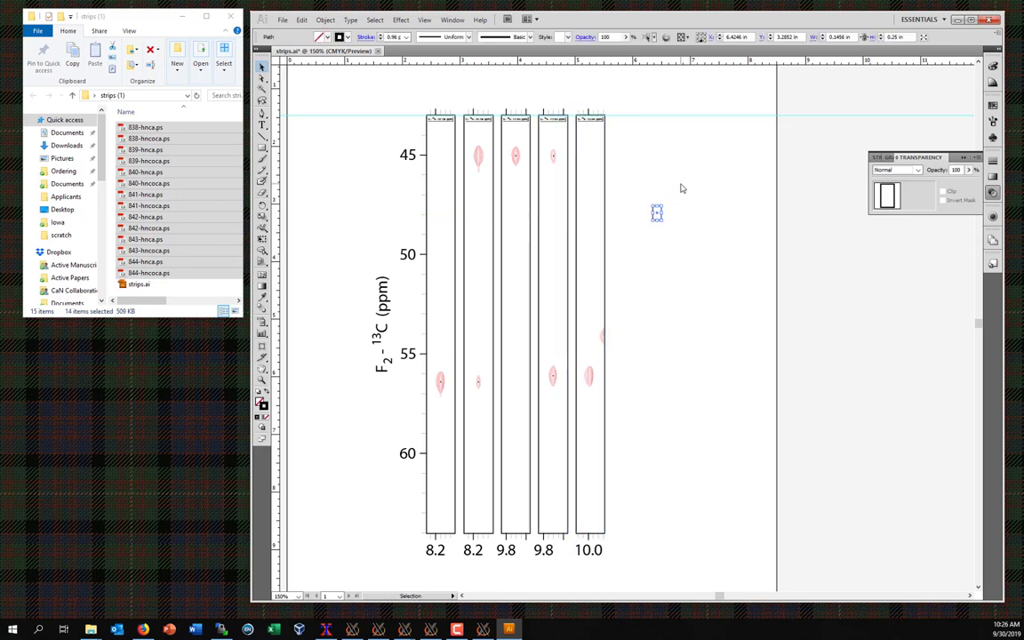
pyautogui.moveTo(655, 211); pyautogui.dragTo(607, 220)
# Step: Bring the second 10.0 strip and its F3 - ¹H (ppm) label beside the first 10.0 strip
pyautogui.hscroll(3, 711, 249)
pyautogui.scroll(1, 711, 249)
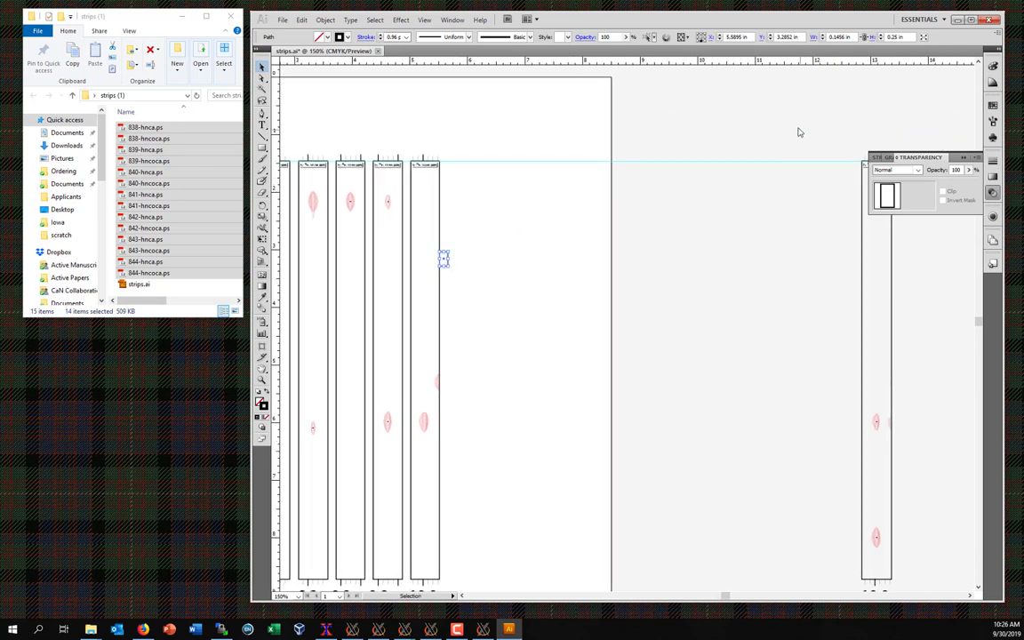
pyautogui.scroll(-2, 858, 495)
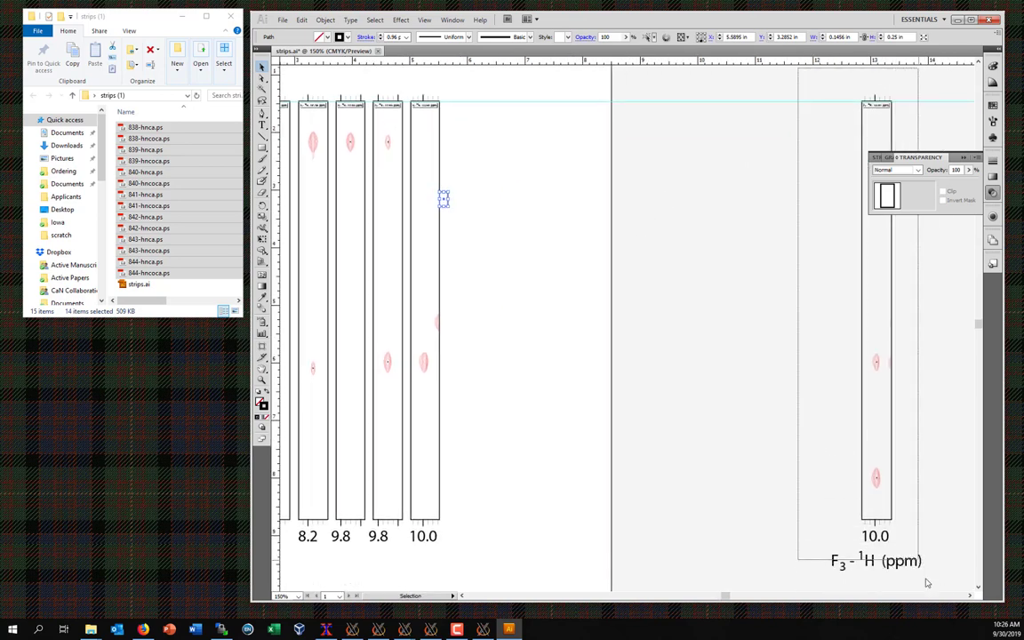
pyautogui.moveTo(945, 587); pyautogui.dragTo(444, 204)
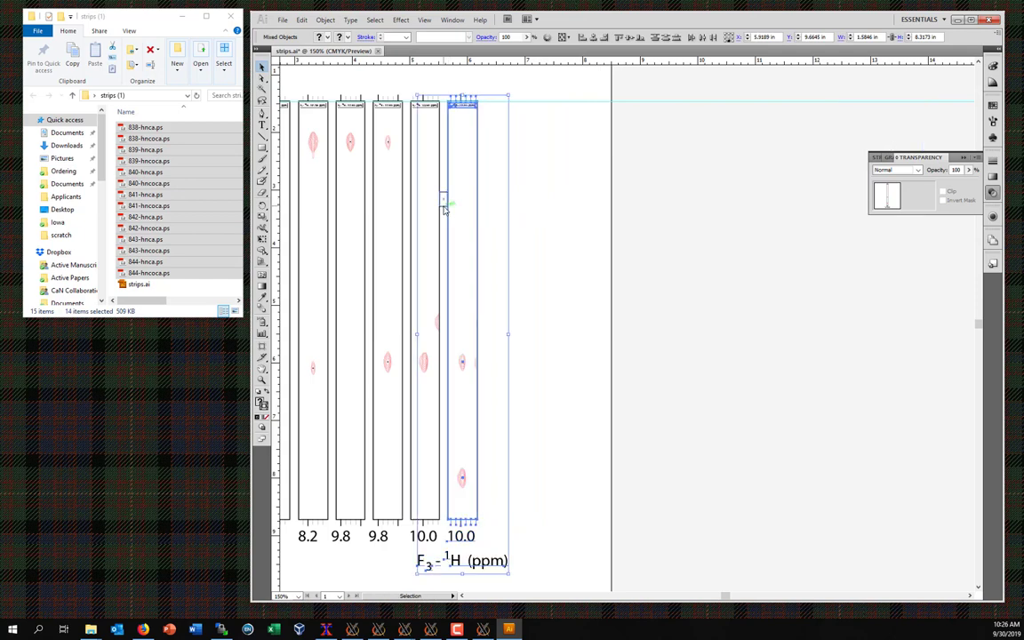
pyautogui.click(578, 178)
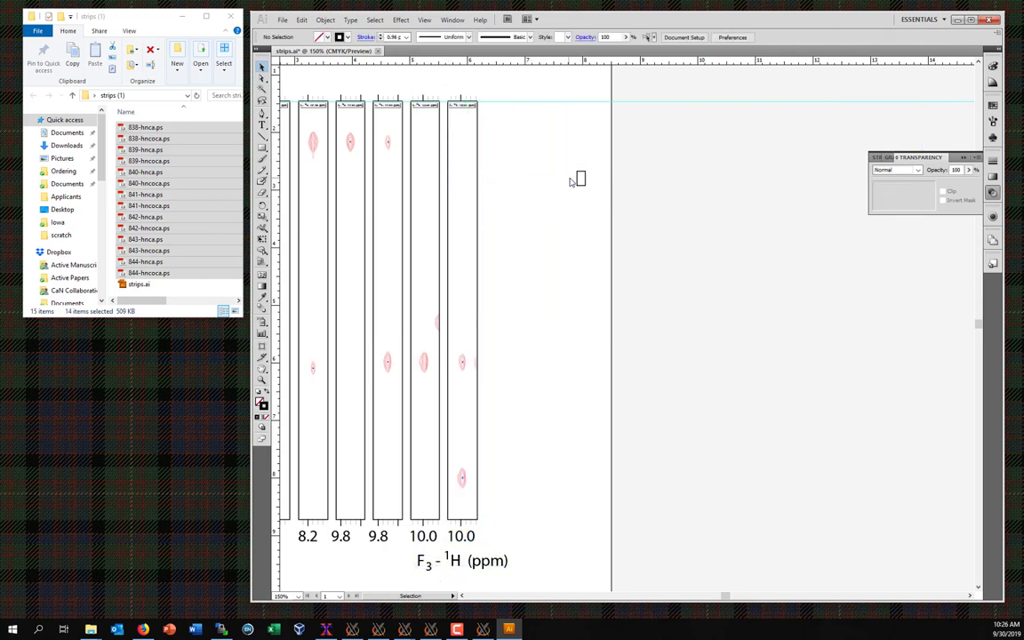
pyautogui.moveTo(578, 178); pyautogui.dragTo(480, 215)
# Step: Shift the eight right-hand strips left toward the artboard
pyautogui.scroll(-3, 720, 187)
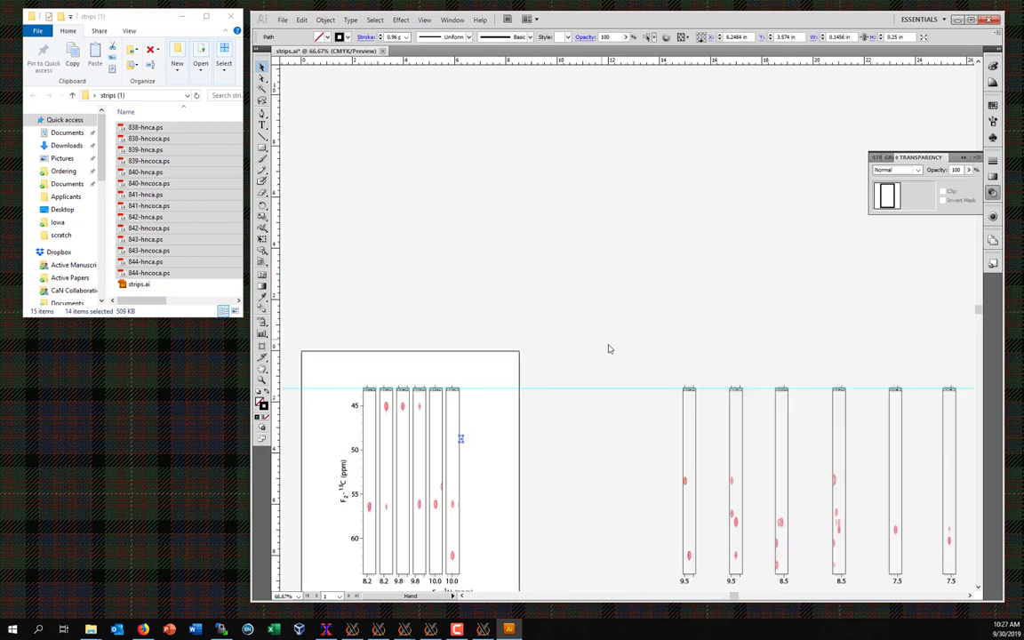
pyautogui.moveTo(608, 348); pyautogui.dragTo(531, 209)
pyautogui.moveTo(475, 173); pyautogui.dragTo(930, 482)
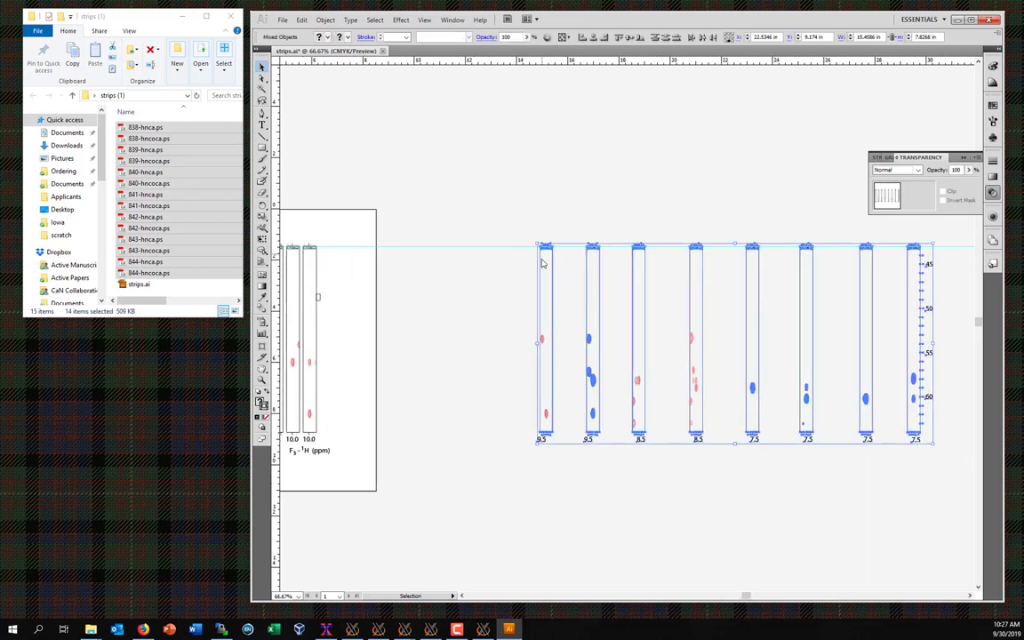
pyautogui.moveTo(538, 272); pyautogui.dragTo(351, 294)
pyautogui.moveTo(274, 205); pyautogui.dragTo(471, 356)
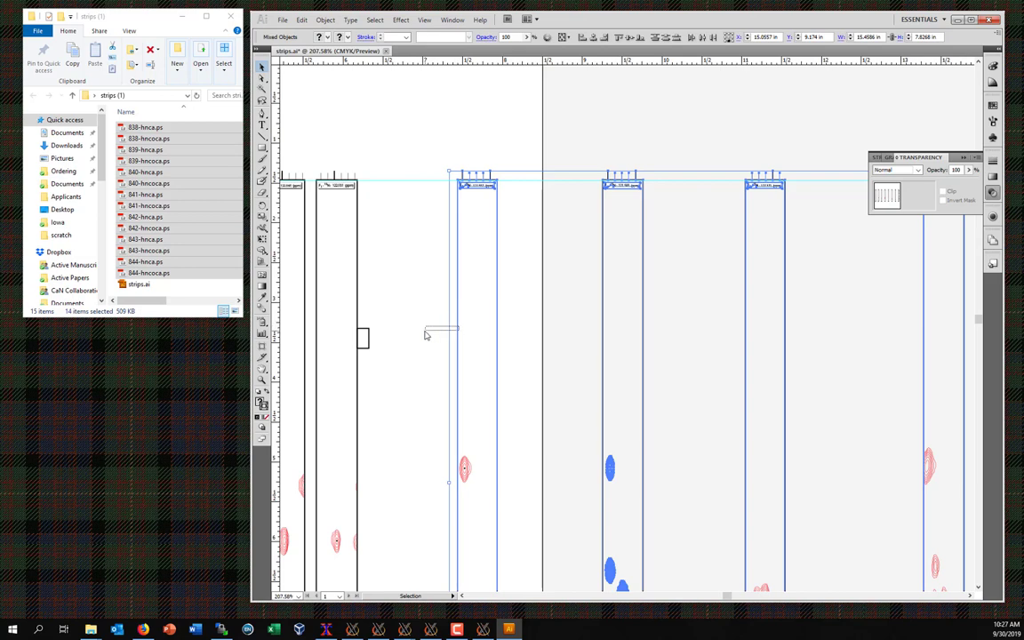
# Step: Move the first 9.5 strip and its header next to the 10.0 strips
pyautogui.moveTo(411, 144); pyautogui.dragTo(523, 569)
pyautogui.scroll(4, 530, 449)
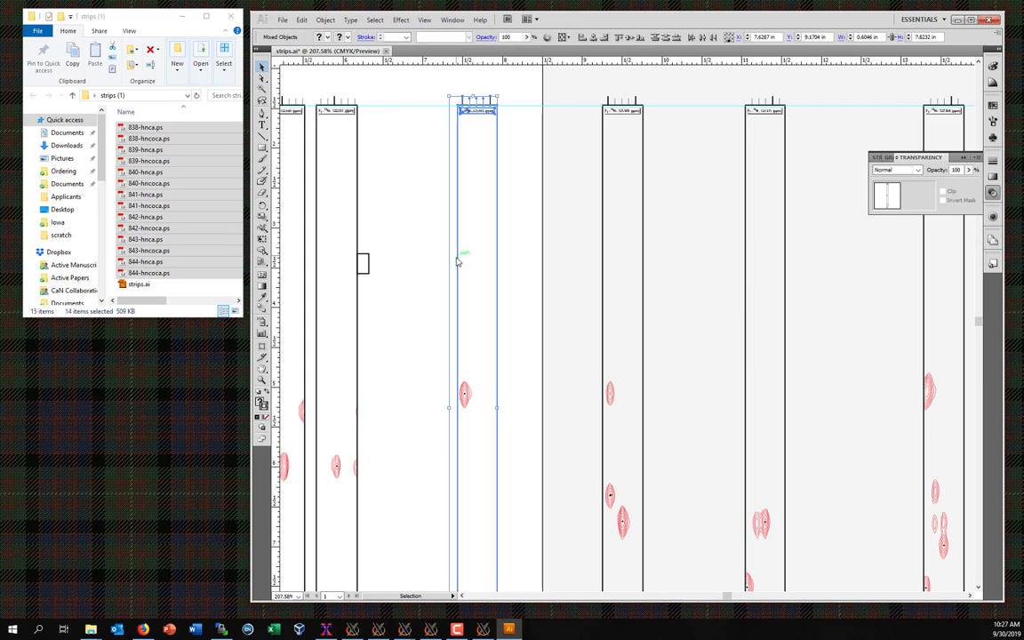
pyautogui.moveTo(453, 260); pyautogui.dragTo(371, 268)
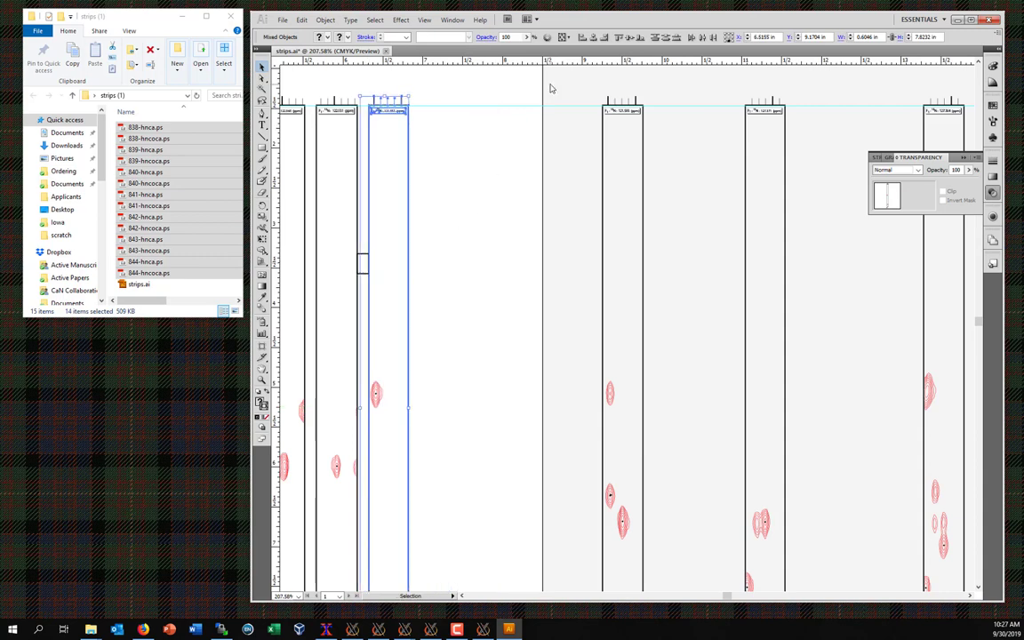
pyautogui.scroll(-4, 595, 132)
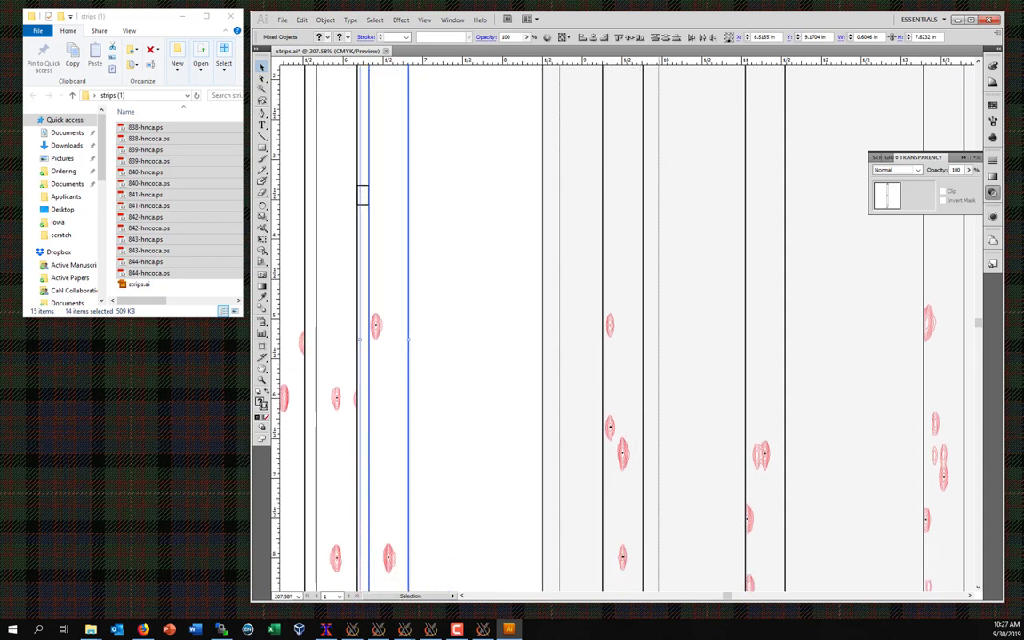
pyautogui.scroll(-3, 666, 533)
pyautogui.moveTo(556, 480); pyautogui.dragTo(681, 517)
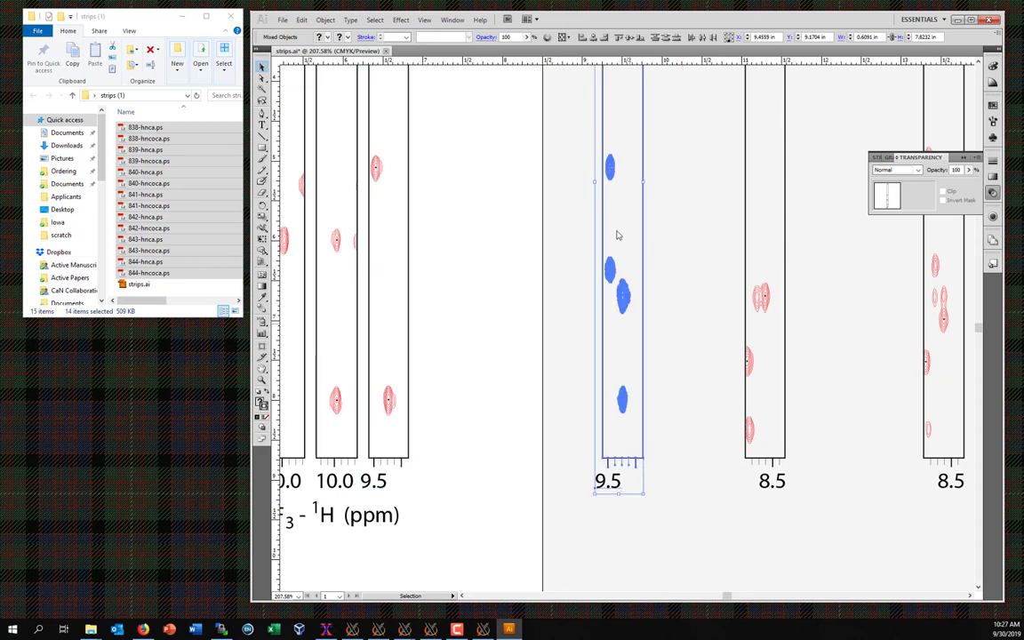
pyautogui.scroll(3, 562, 181)
pyautogui.scroll(3, 562, 180)
pyautogui.press('a')
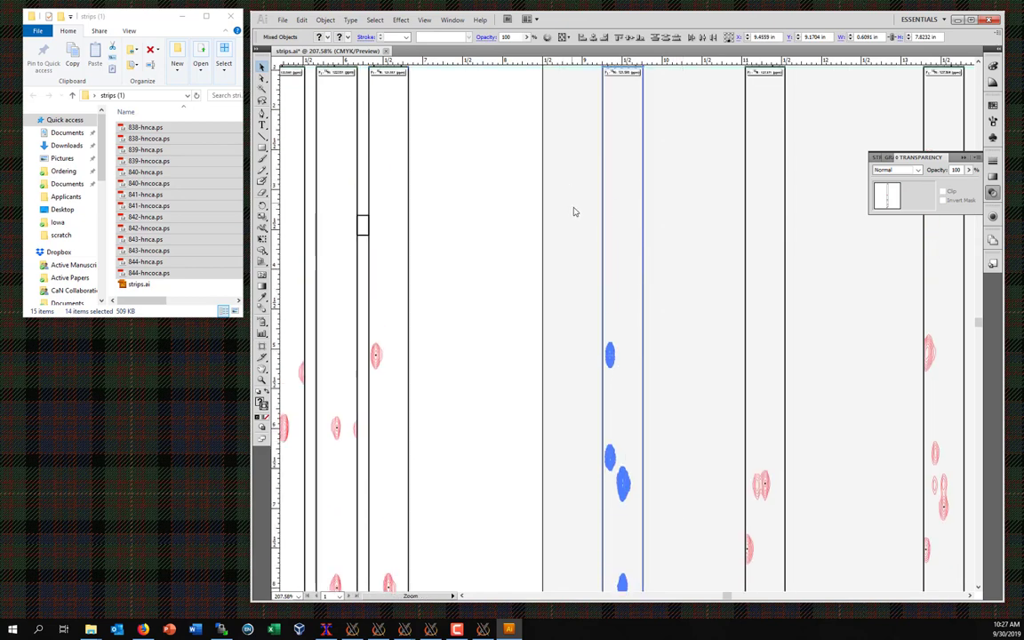
pyautogui.hotkey('ctrl', '-')
pyautogui.hotkey('ctrl', '-')
pyautogui.hotkey('ctrl', '-')
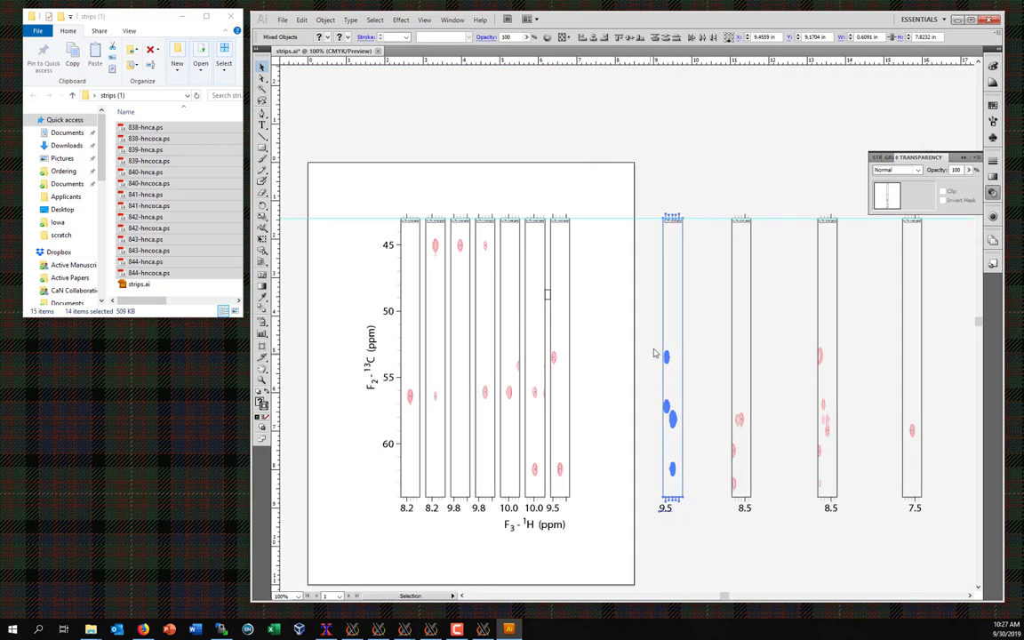
pyautogui.press('v')
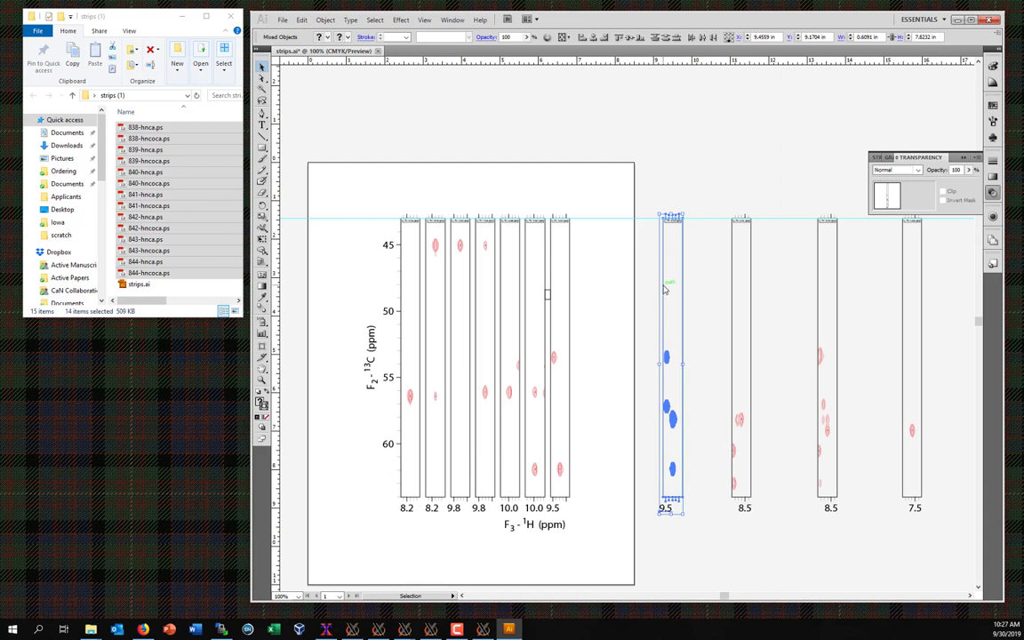
# Step: Place the second 9.5 strip beside the first 9.5 strip, using the spacer for the gap
pyautogui.click(548, 298)
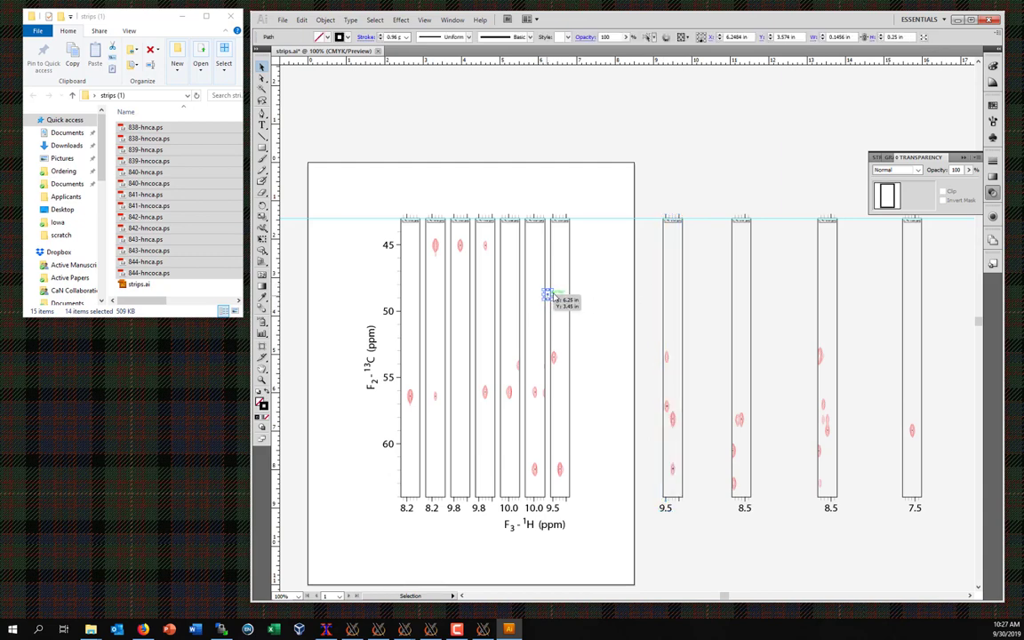
pyautogui.click(613, 276)
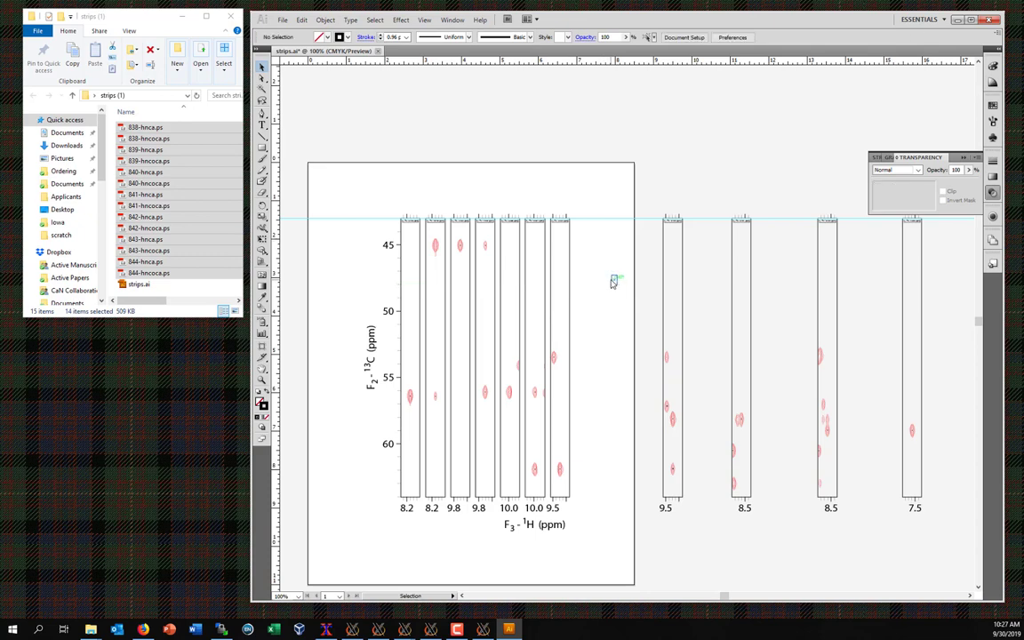
pyautogui.hotkey('ctrl', '+')
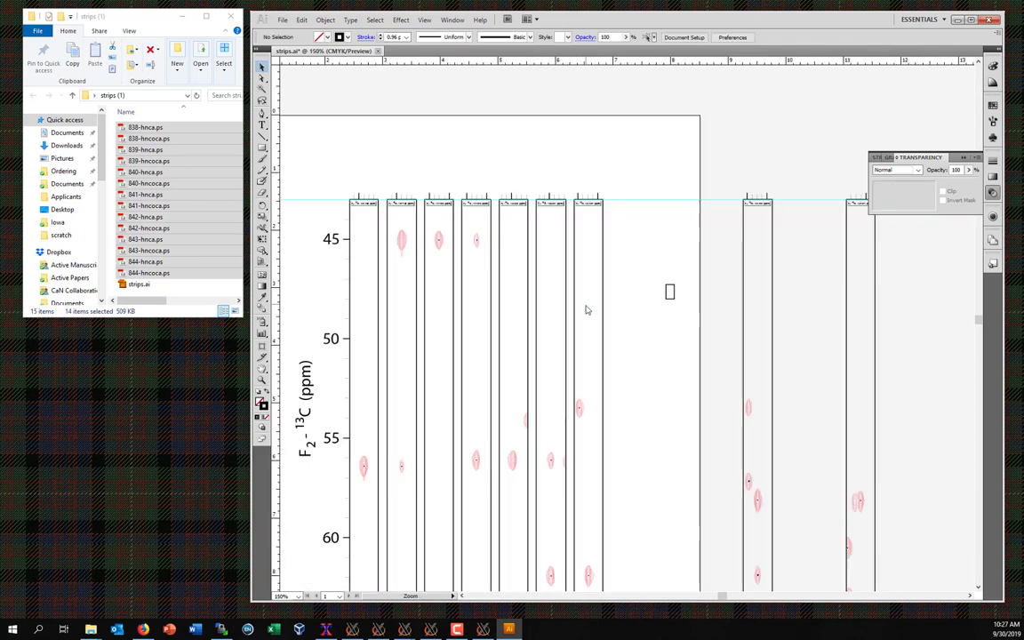
pyautogui.moveTo(615, 382); pyautogui.dragTo(635, 292)
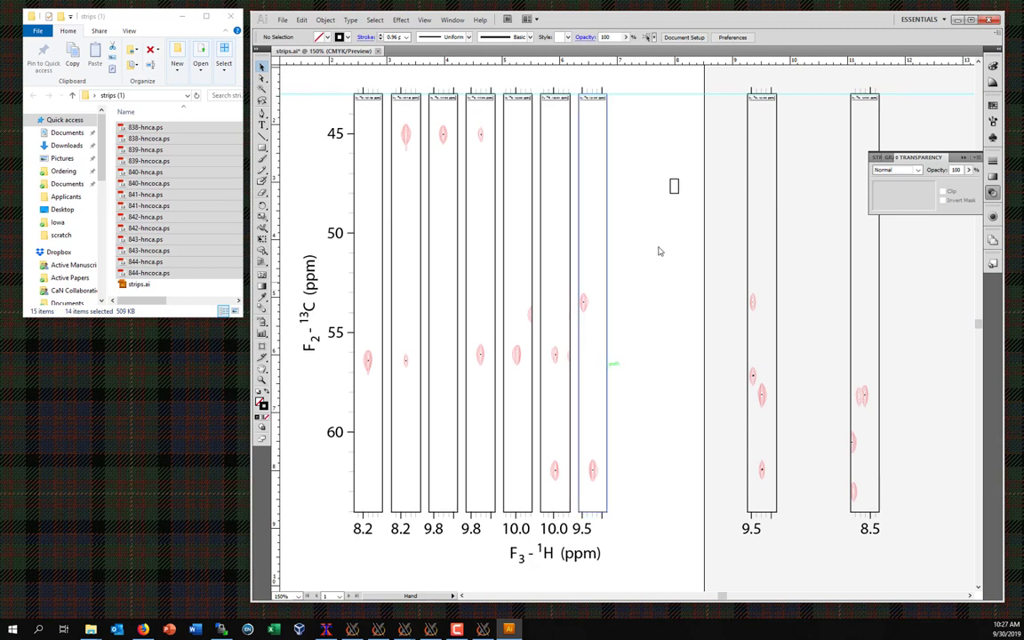
pyautogui.moveTo(674, 187); pyautogui.dragTo(610, 194)
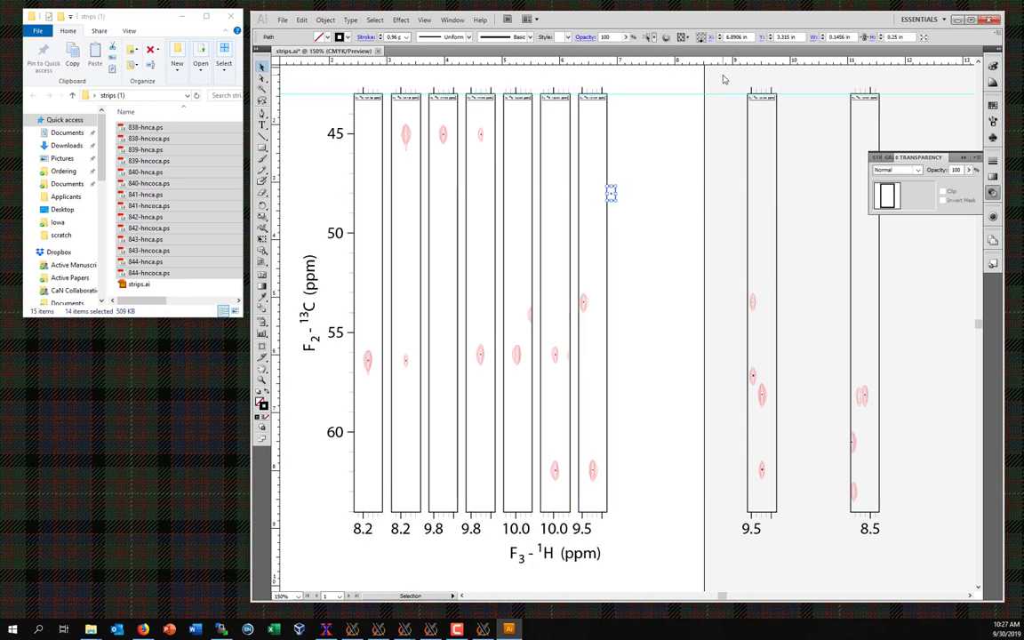
pyautogui.moveTo(723, 80); pyautogui.dragTo(792, 531)
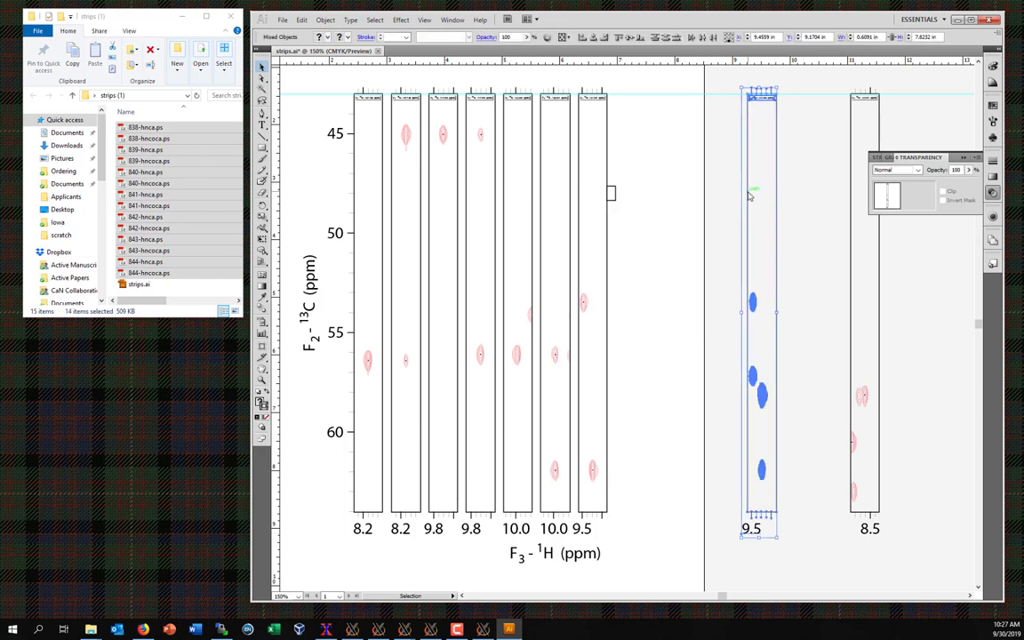
pyautogui.moveTo(749, 196); pyautogui.dragTo(613, 198)
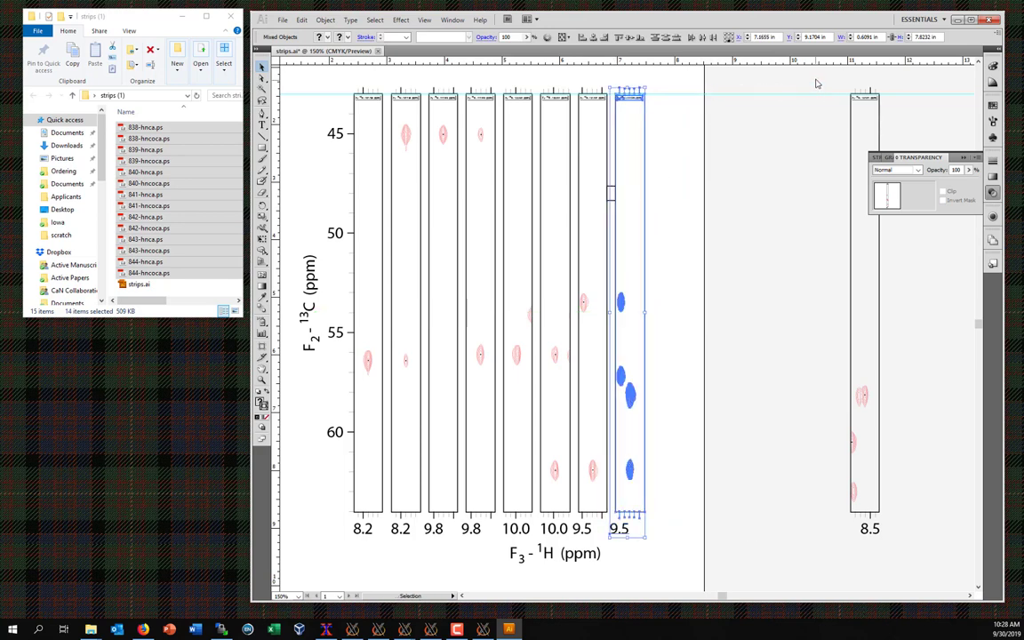
# Step: Pack the 8.5 strip beside the second 9.5 strip and move the spacer aside
pyautogui.moveTo(816, 83); pyautogui.dragTo(884, 507)
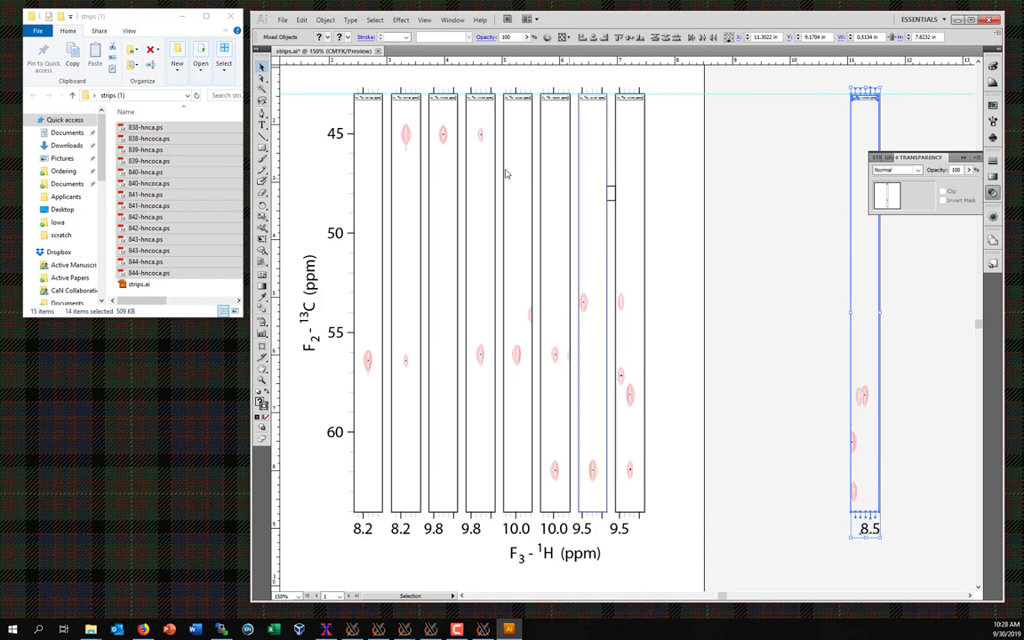
pyautogui.click(610, 193)
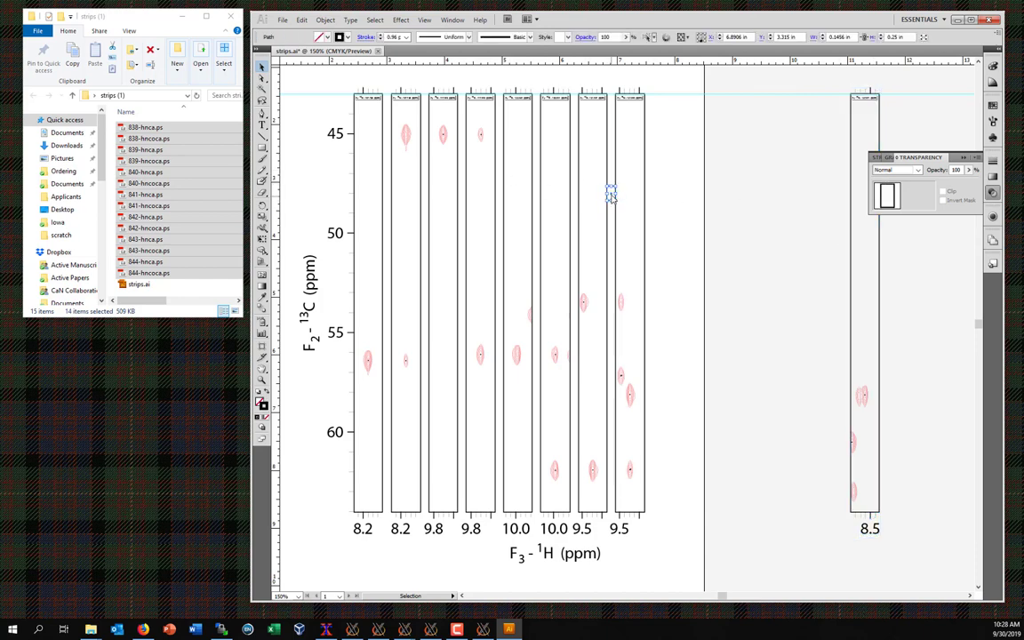
pyautogui.click(605, 205)
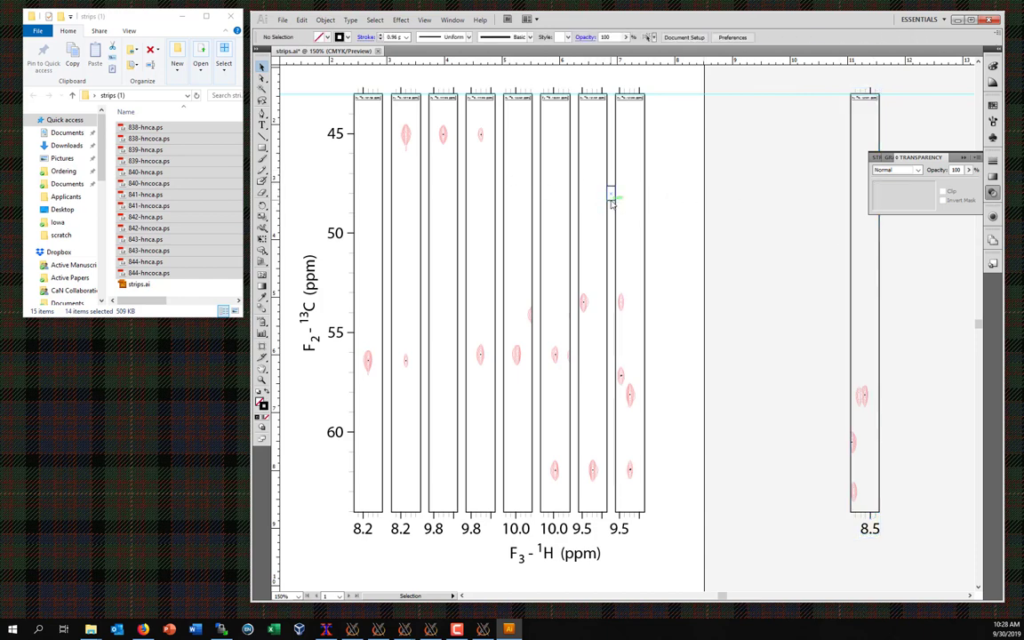
pyautogui.moveTo(611, 203); pyautogui.dragTo(648, 197)
pyautogui.moveTo(827, 77); pyautogui.dragTo(944, 554)
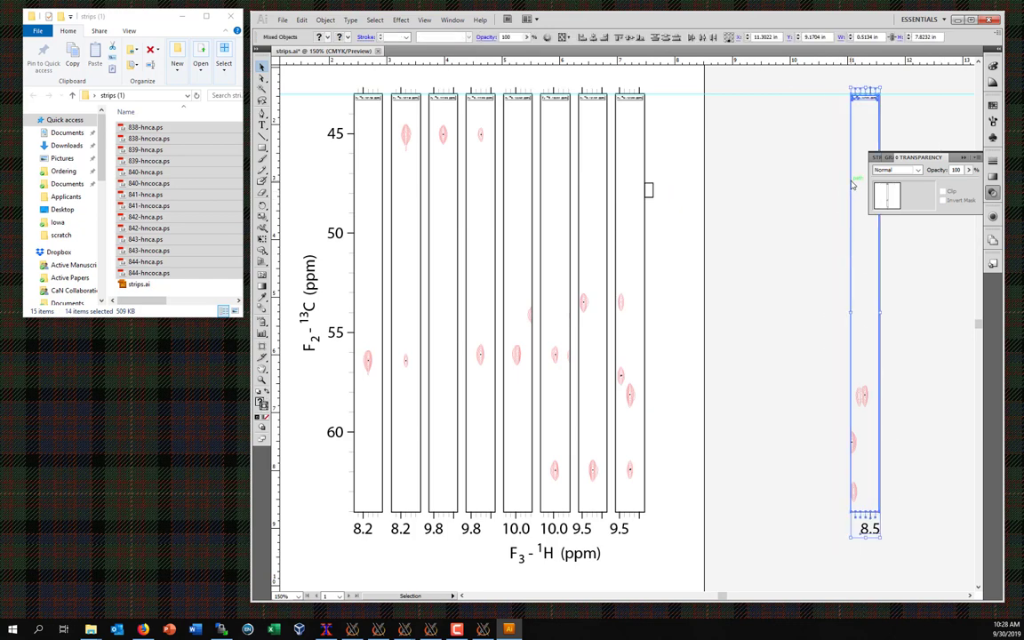
pyautogui.moveTo(851, 184); pyautogui.dragTo(649, 194)
pyautogui.click(648, 190)
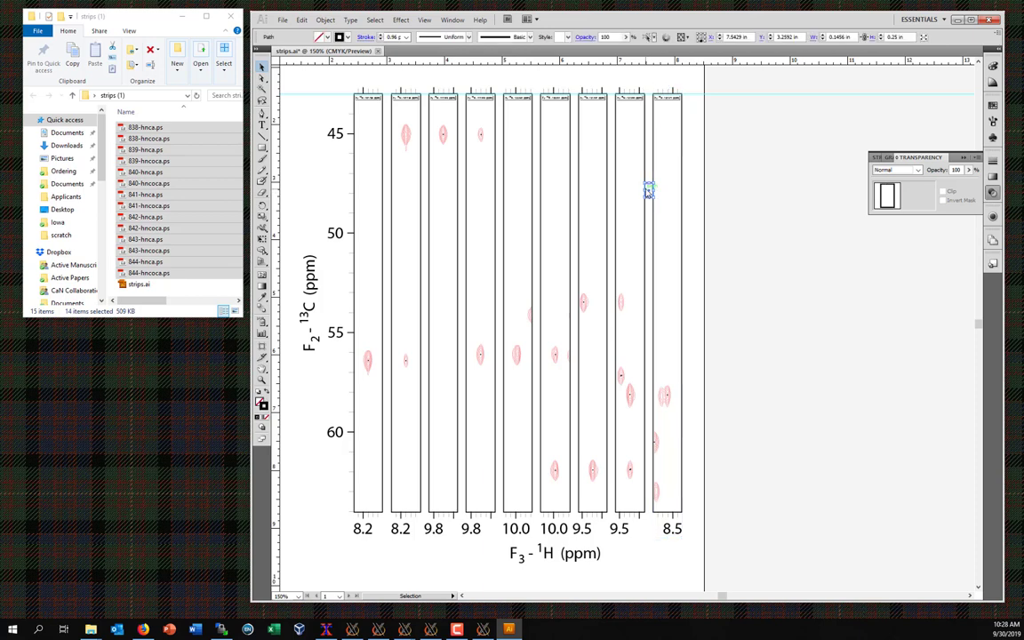
pyautogui.moveTo(648, 190); pyautogui.dragTo(685, 196)
pyautogui.click(716, 203)
# Step: Move the second 8.5 strip left into the row
pyautogui.moveTo(769, 191); pyautogui.dragTo(584, 205)
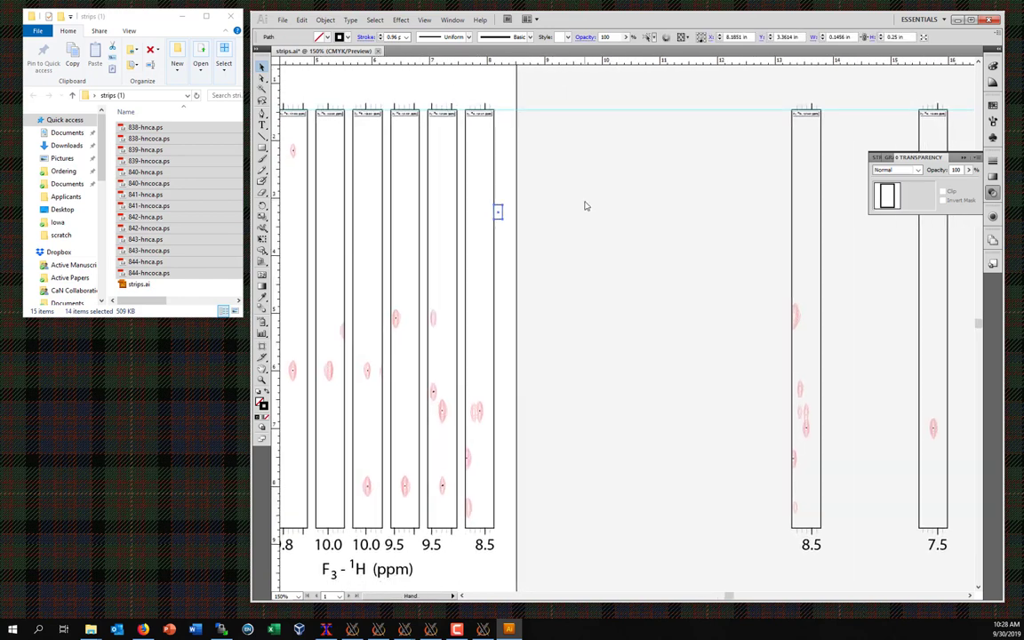
pyautogui.moveTo(874, 582); pyautogui.dragTo(795, 176)
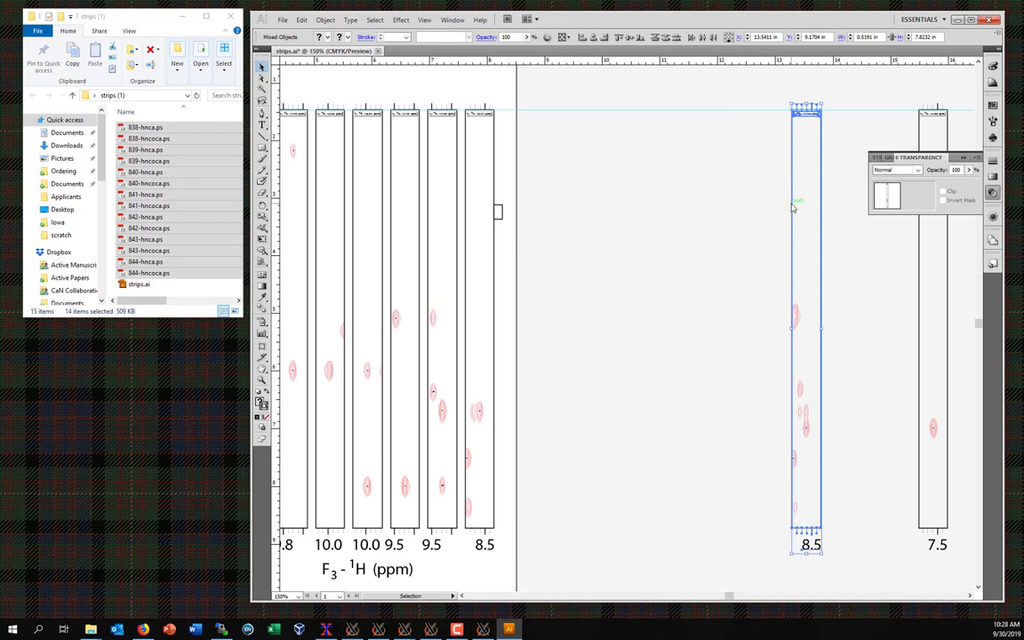
pyautogui.moveTo(793, 207); pyautogui.dragTo(533, 210)
pyautogui.click(594, 199)
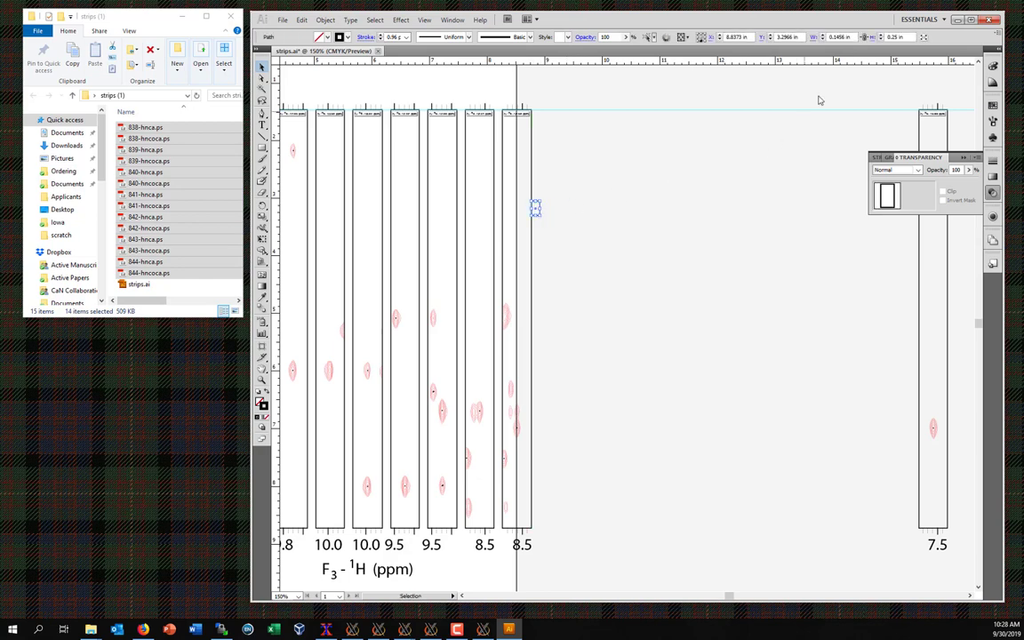
# Step: Place the next 7.5 strip beside the 8.5 strip
pyautogui.moveTo(882, 89); pyautogui.dragTo(960, 576)
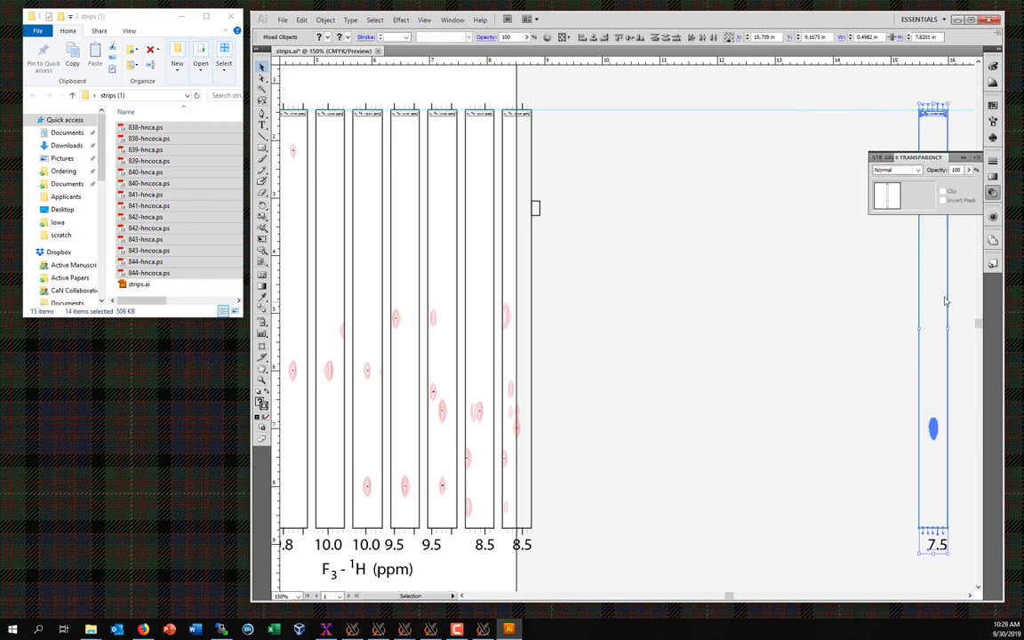
pyautogui.hscroll(3, 767, 270)
pyautogui.scroll(1, 767, 269)
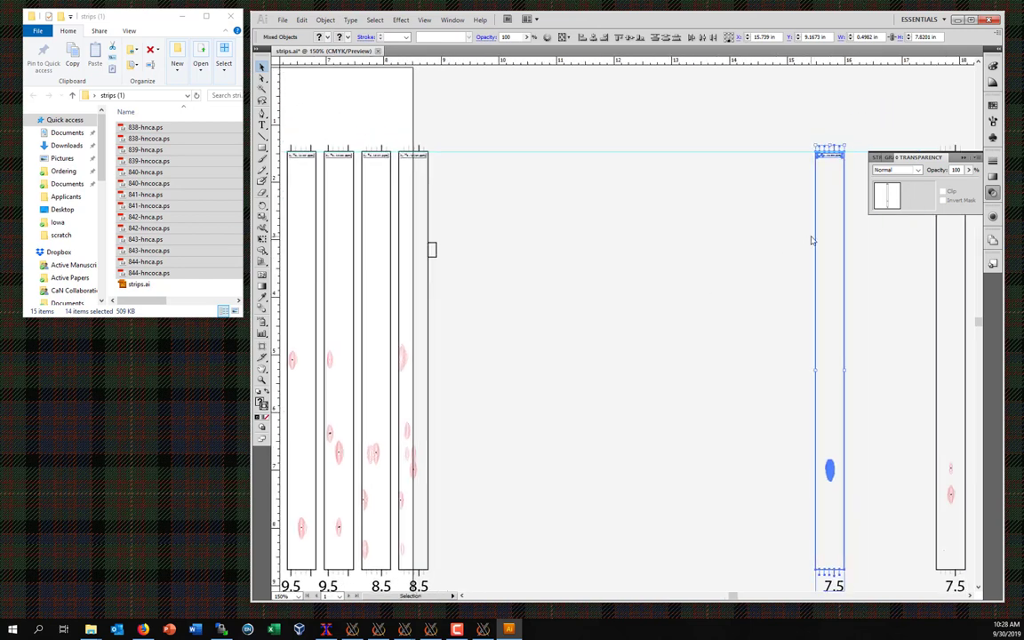
pyautogui.moveTo(816, 237); pyautogui.dragTo(437, 257)
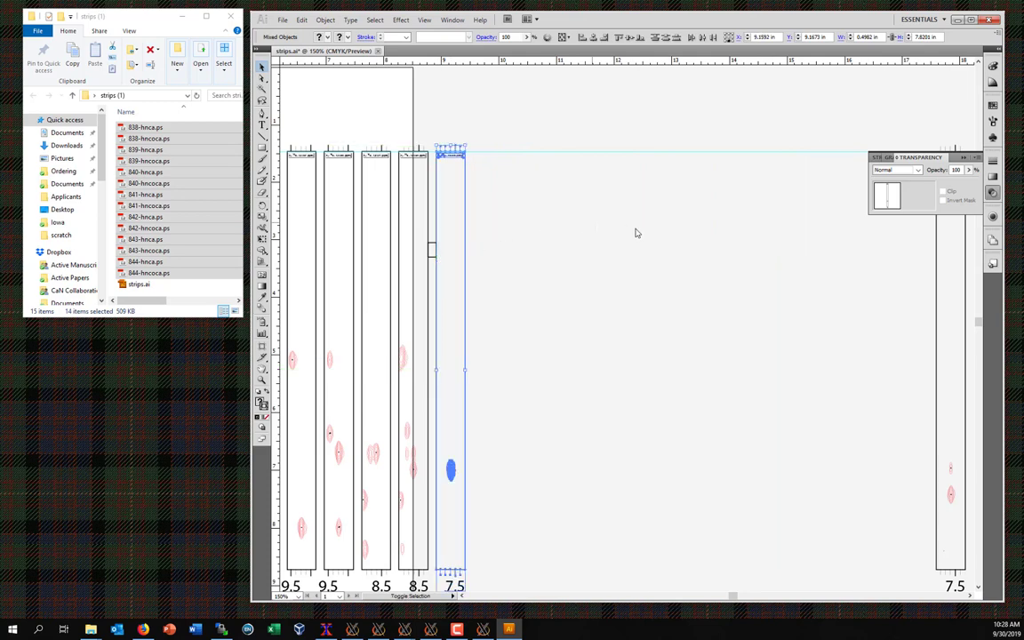
pyautogui.hscroll(3, 576, 199)
pyautogui.scroll(-1, 576, 199)
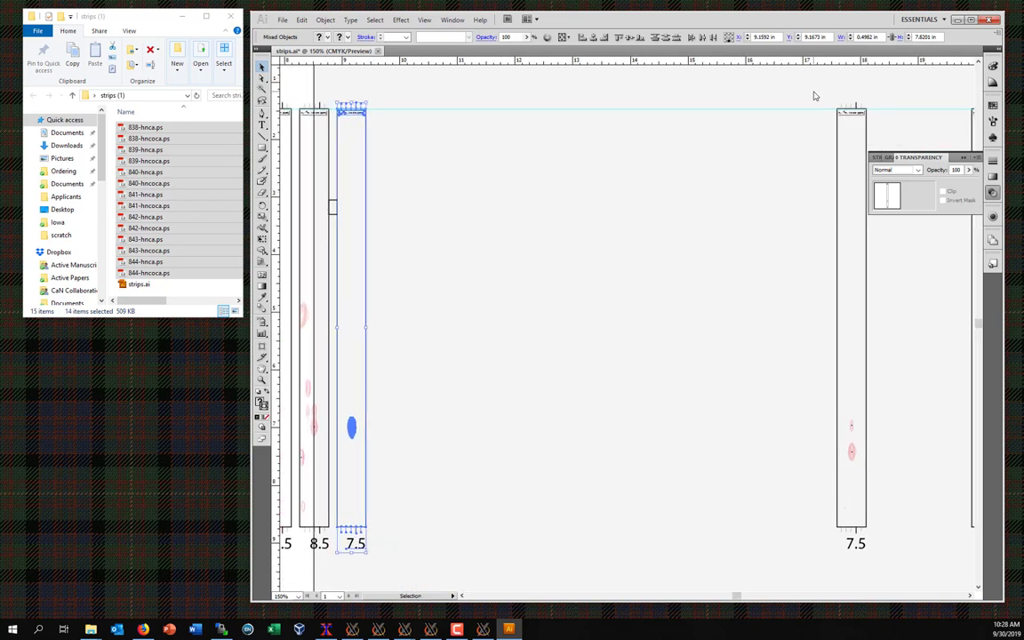
# Step: Slide the spacer against the row and bring the right-hand 7.5 strip closer
pyautogui.moveTo(813, 96); pyautogui.dragTo(892, 548)
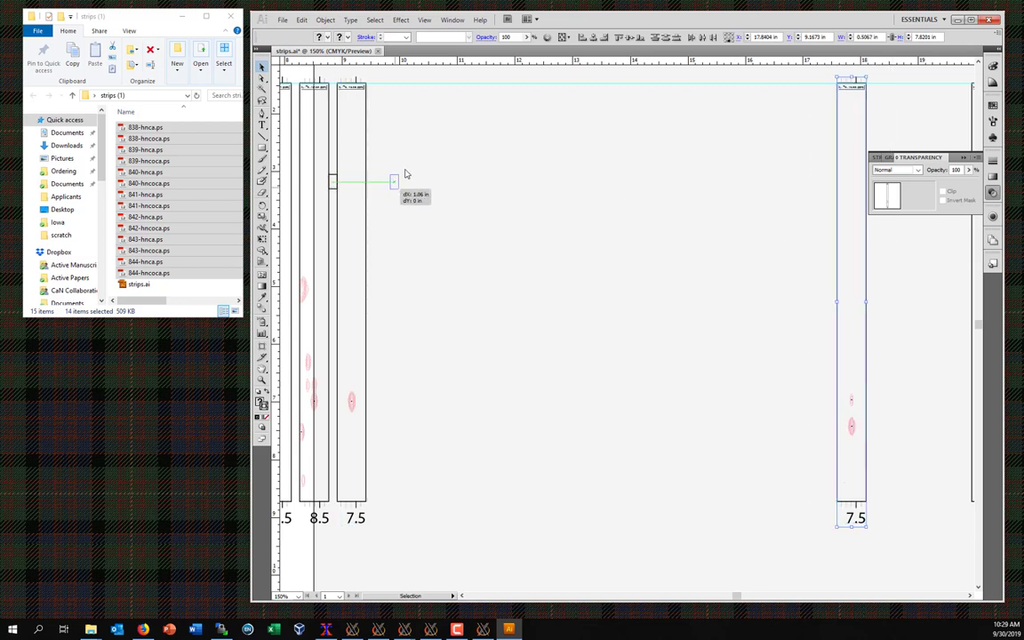
pyautogui.click(394, 179)
pyautogui.moveTo(393, 182); pyautogui.dragTo(368, 183)
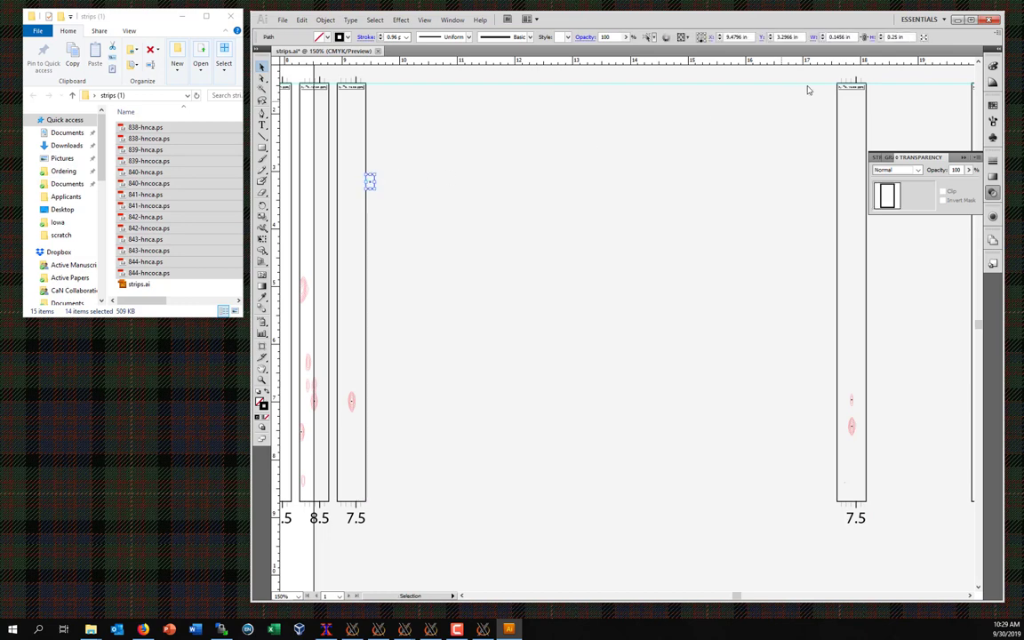
pyautogui.moveTo(812, 77); pyautogui.dragTo(882, 498)
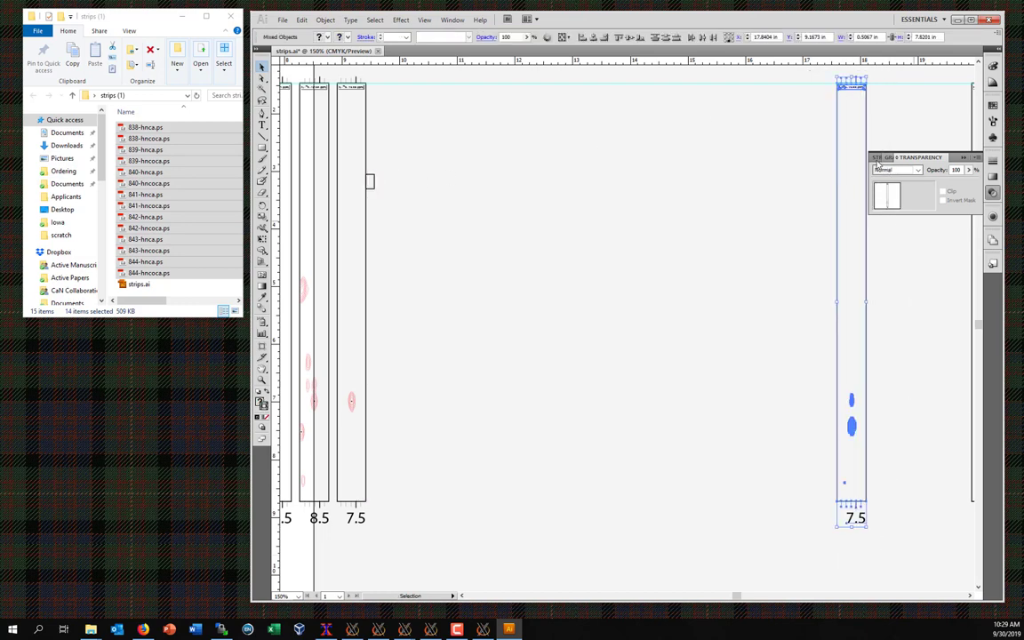
pyautogui.moveTo(836, 175); pyautogui.dragTo(380, 186)
pyautogui.moveTo(683, 165); pyautogui.dragTo(553, 175)
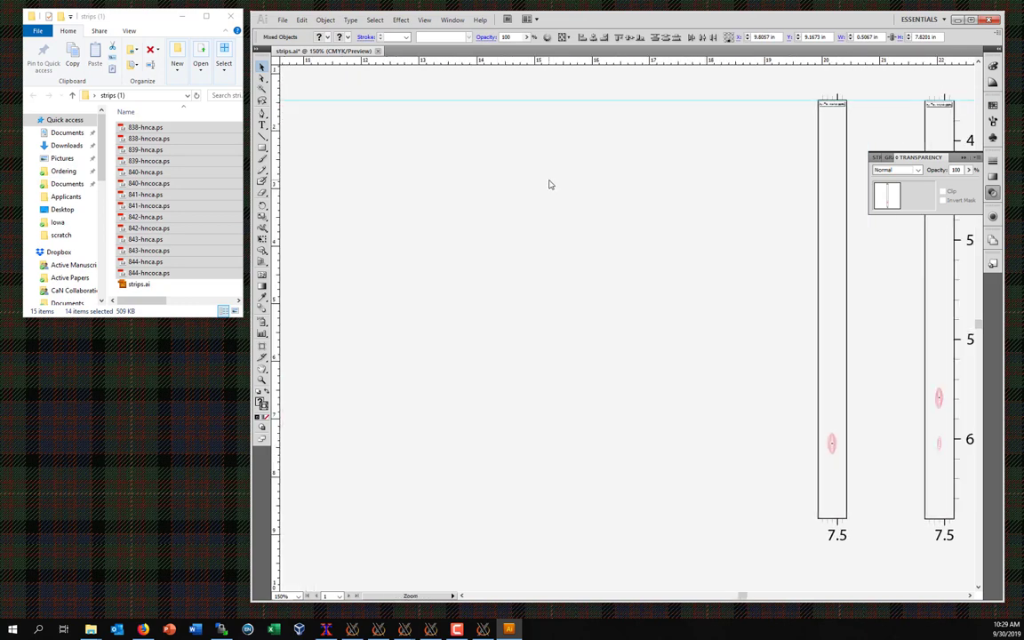
pyautogui.hotkey('ctrl', '-')
pyautogui.hotkey('ctrl', '-')
# Step: Move both remaining 7.5 strips left together, keeping them level
pyautogui.moveTo(731, 358); pyautogui.dragTo(881, 544)
pyautogui.scroll(-2, 835, 444)
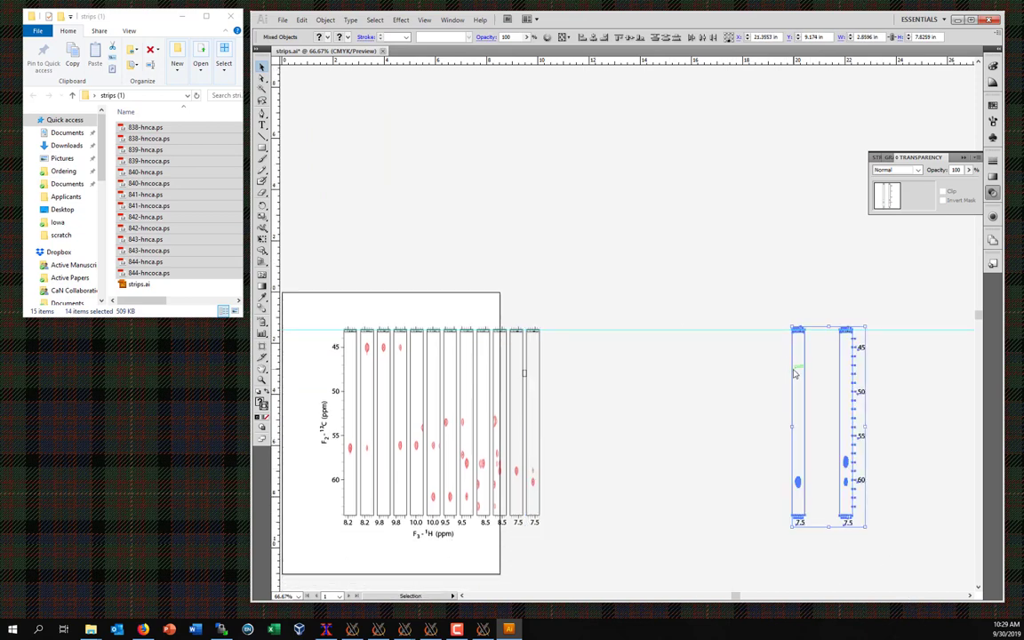
pyautogui.moveTo(795, 373); pyautogui.dragTo(568, 378)
pyautogui.hotkey('ctrl', '+')
pyautogui.hotkey('ctrl', '+')
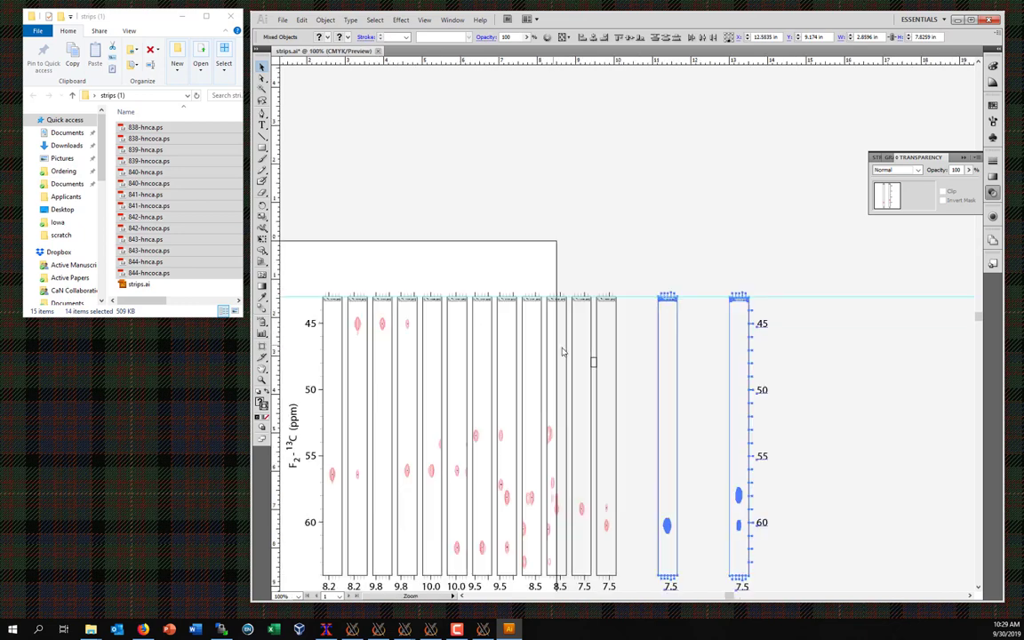
pyautogui.click(643, 374)
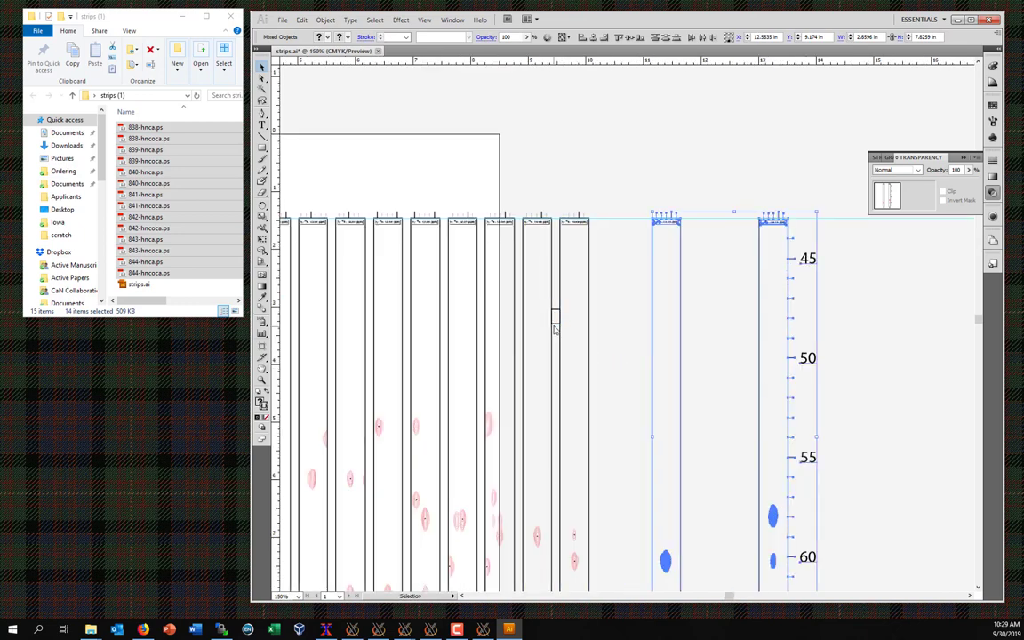
pyautogui.moveTo(555, 327); pyautogui.dragTo(593, 309)
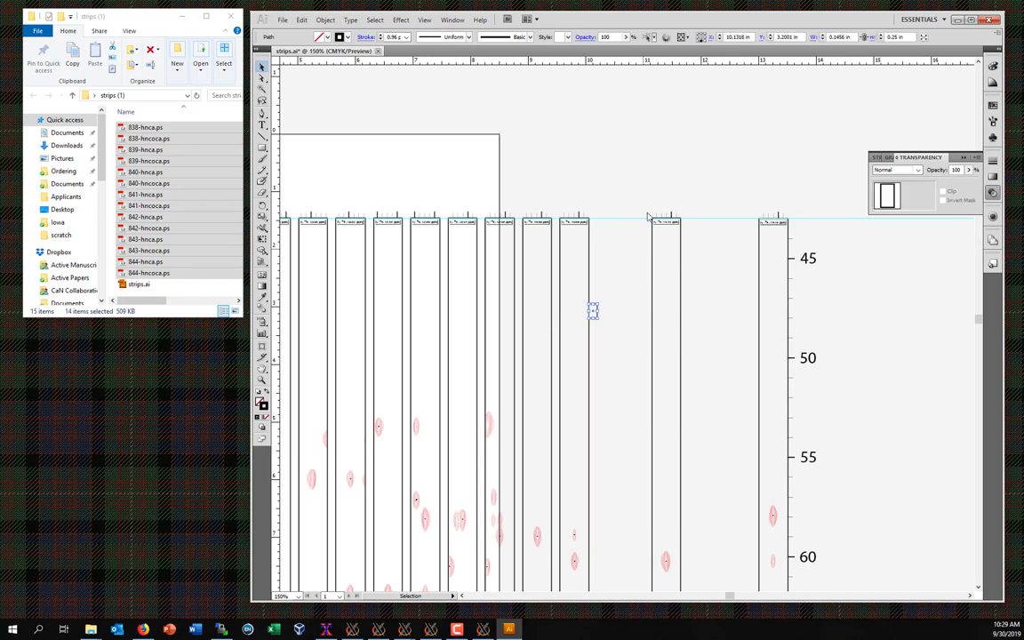
# Step: Pack the first of the last two 7.5 strips against the row and reposition the spacer
pyautogui.moveTo(633, 199); pyautogui.dragTo(692, 579)
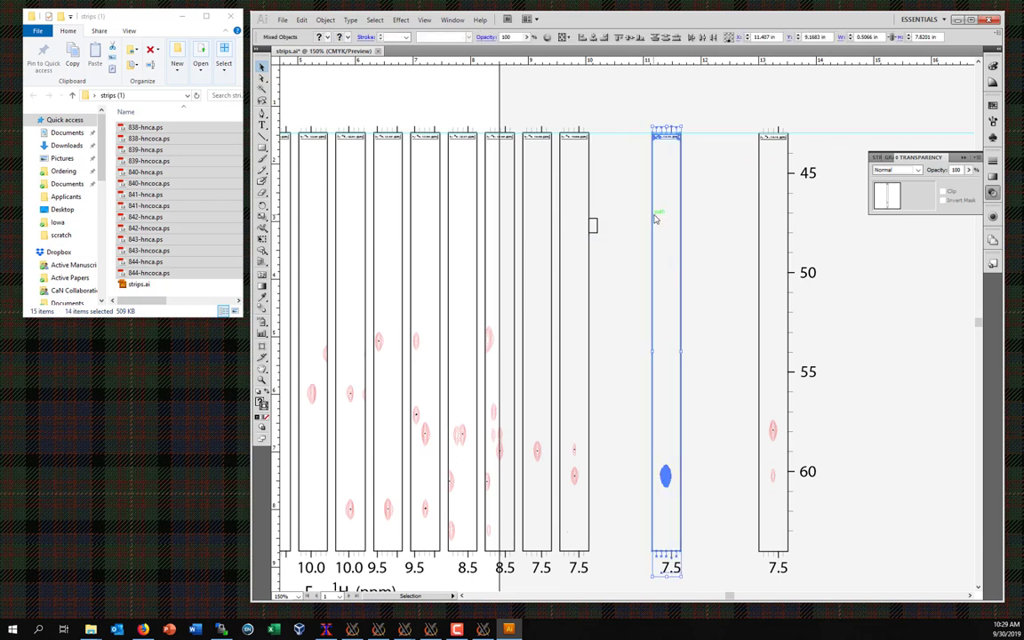
pyautogui.moveTo(653, 226); pyautogui.dragTo(599, 227)
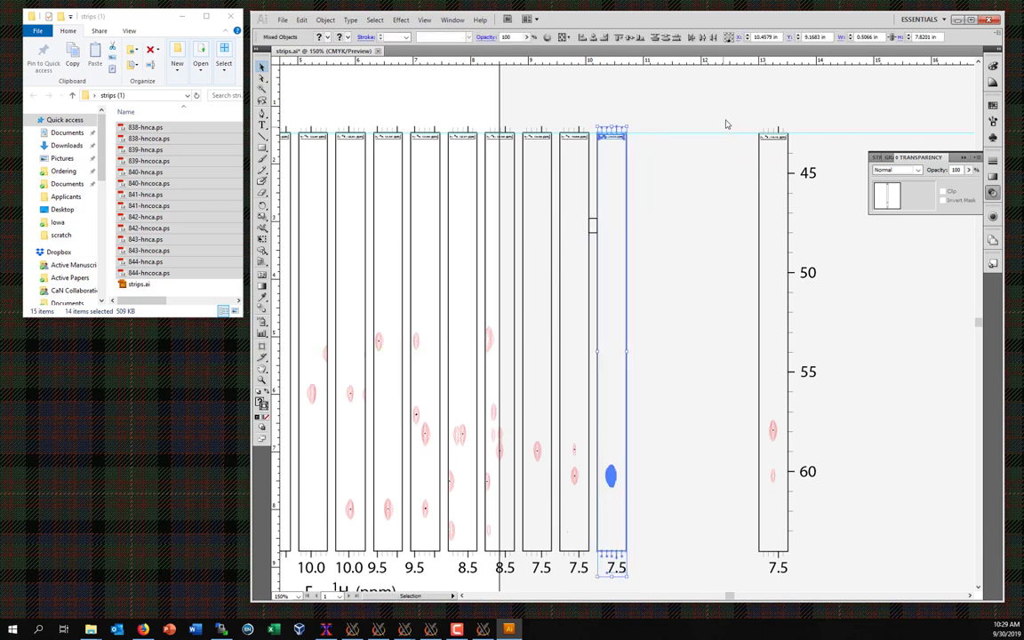
pyautogui.moveTo(727, 113); pyautogui.dragTo(803, 210)
pyautogui.scroll(-1, 829, 566)
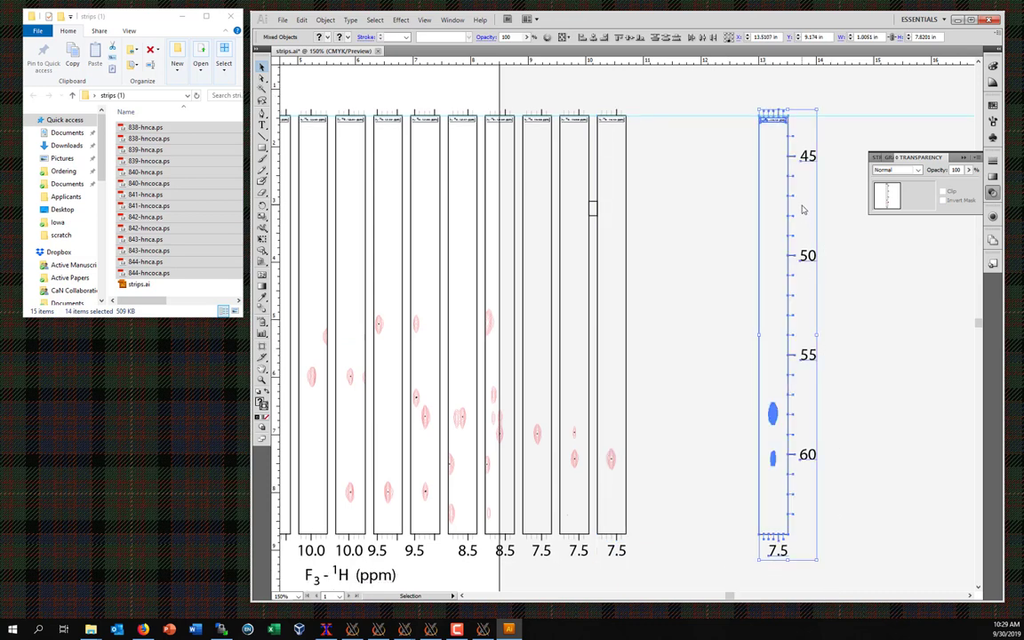
pyautogui.click(592, 216)
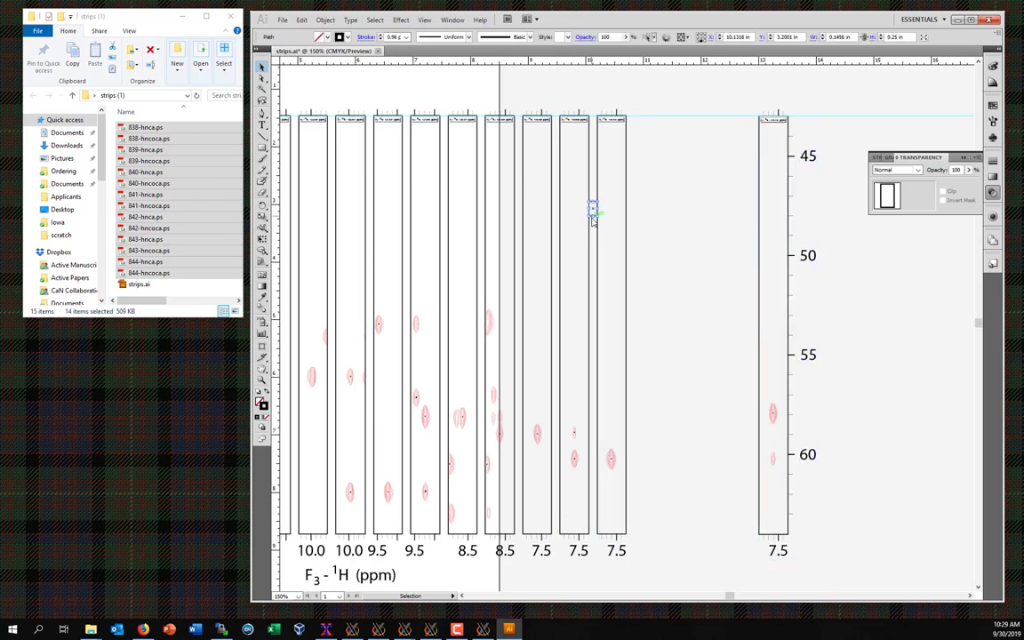
pyautogui.moveTo(593, 214); pyautogui.dragTo(629, 203)
# Step: Butt the final 7.5 strip with its 45–60 ¹³C axis against the row
pyautogui.click(699, 195)
pyautogui.moveTo(730, 85); pyautogui.dragTo(830, 570)
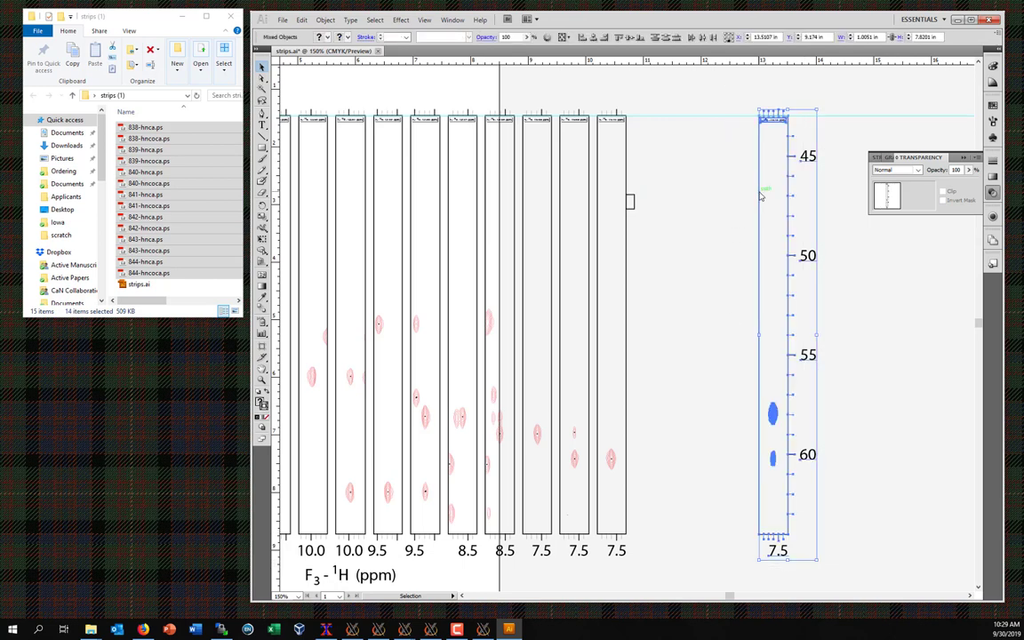
pyautogui.moveTo(760, 195); pyautogui.dragTo(636, 205)
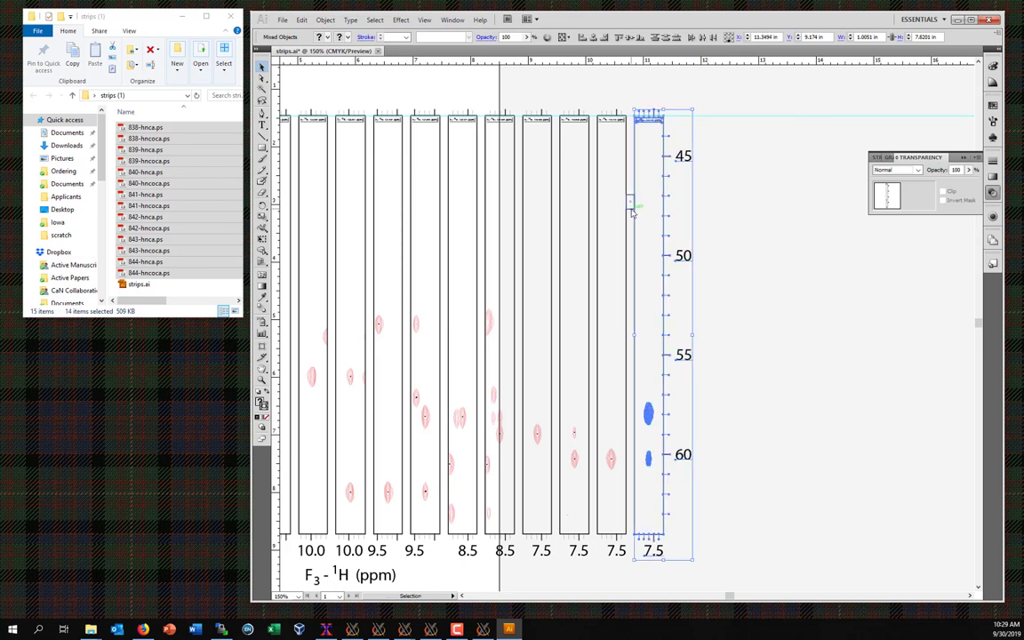
pyautogui.click(632, 213)
pyautogui.press('a')
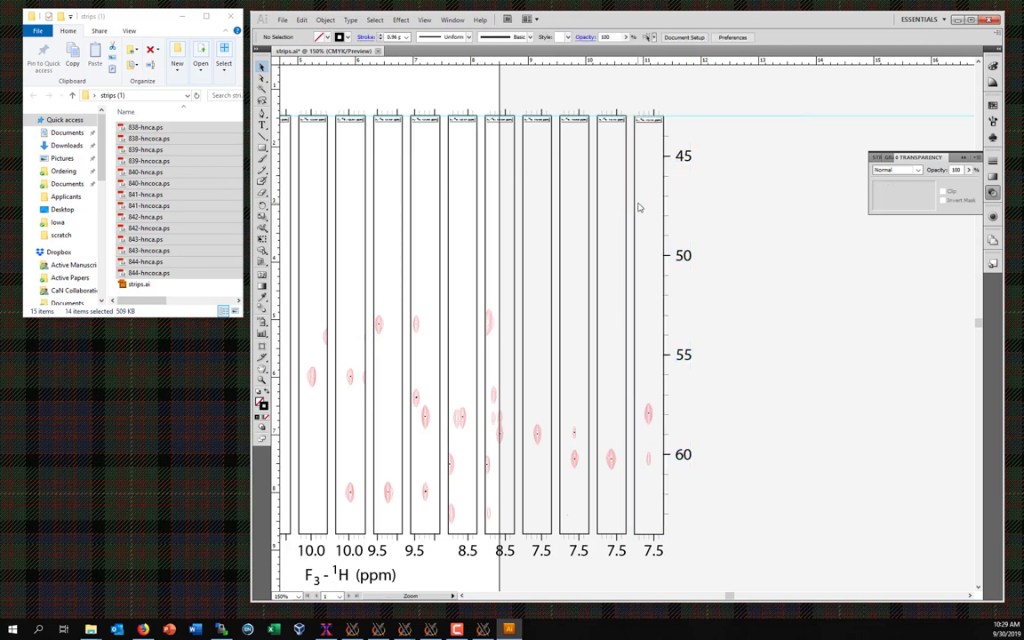
pyautogui.keyDown('alt'); pyautogui.click(637, 207); pyautogui.keyUp('alt')
pyautogui.keyDown('alt'); pyautogui.click(516, 327); pyautogui.keyUp('alt')
# Step: Shift the F3 - ¹H (ppm) label right so it sits centred under the fourteen strips
pyautogui.moveTo(596, 429); pyautogui.dragTo(703, 354)
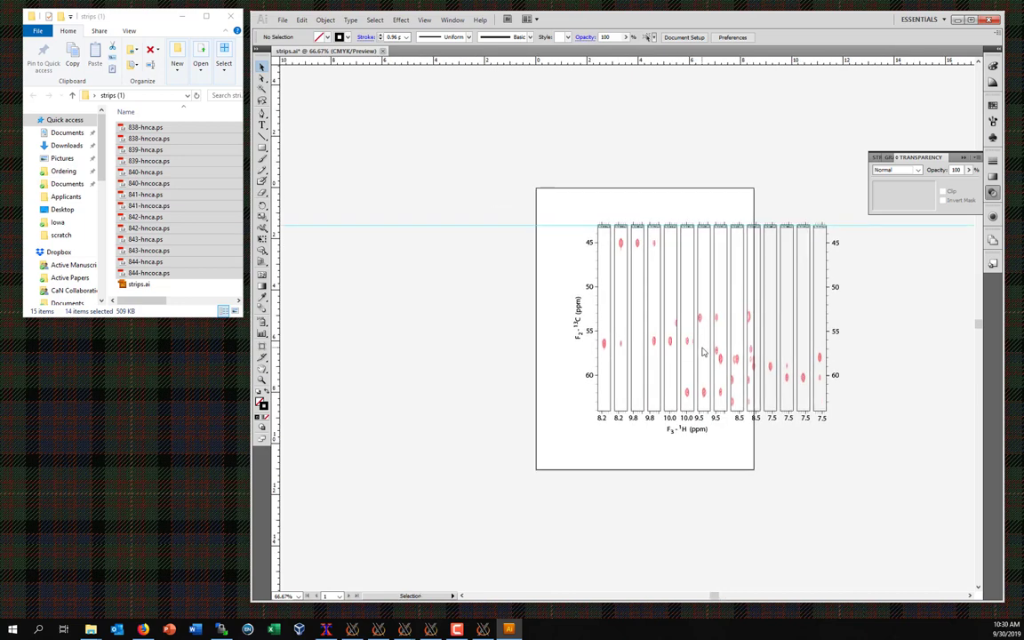
pyautogui.click(694, 436)
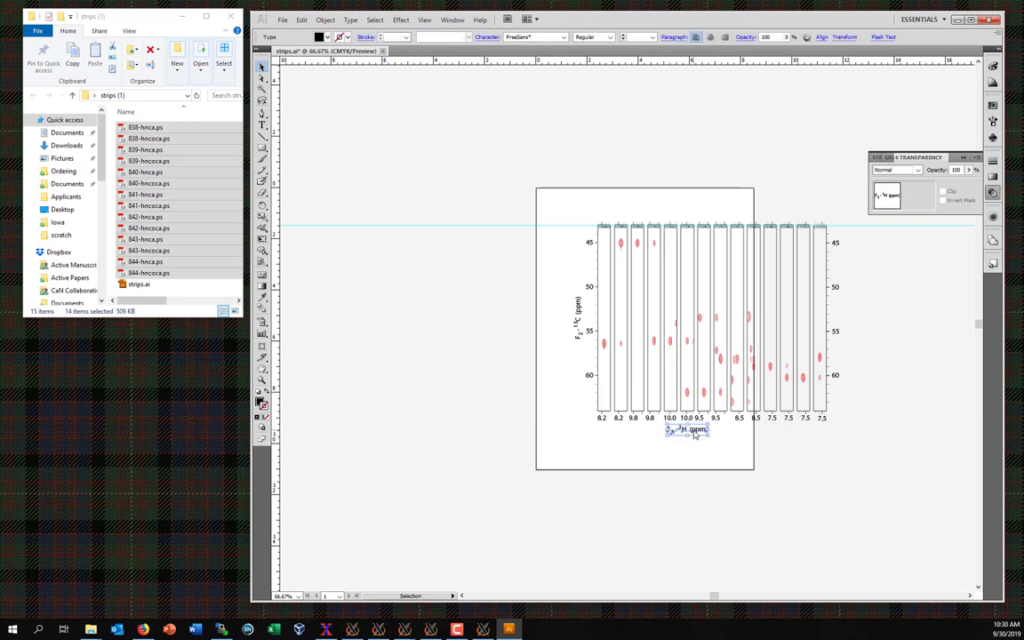
pyautogui.moveTo(694, 436); pyautogui.dragTo(722, 434)
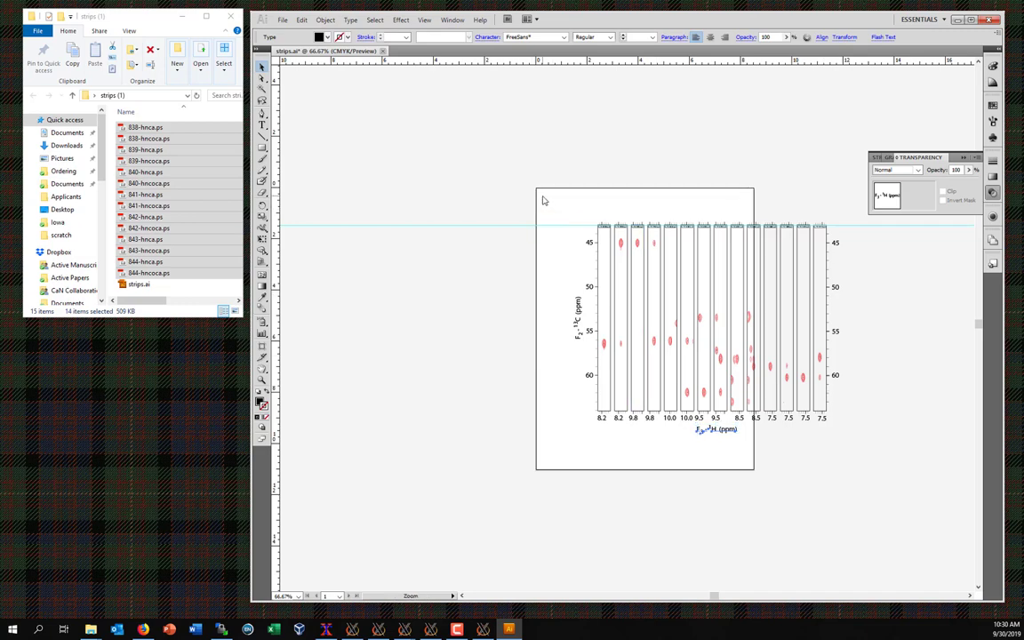
pyautogui.moveTo(507, 194); pyautogui.dragTo(802, 428)
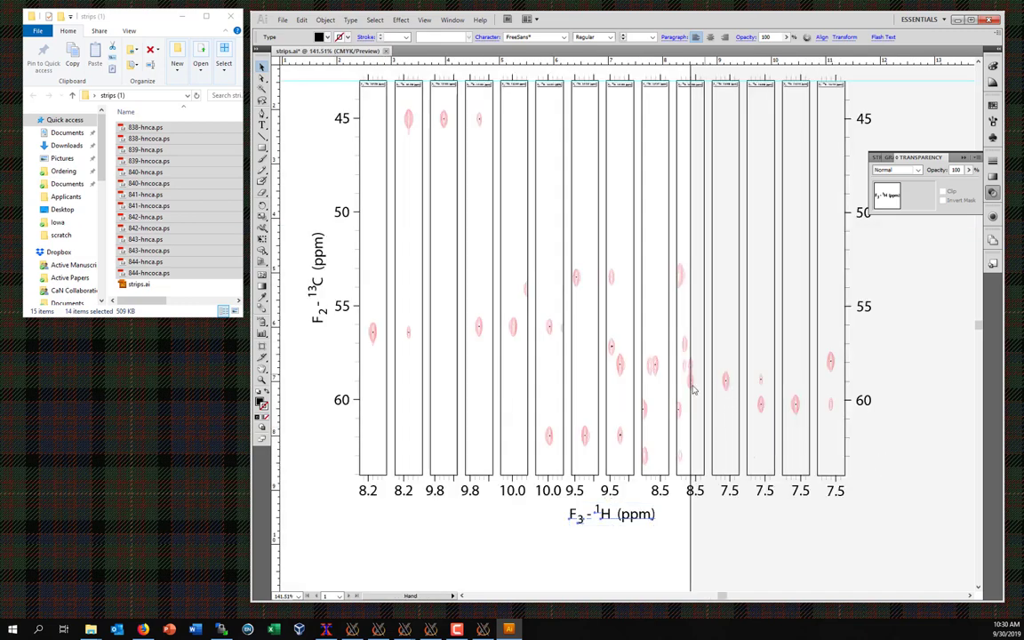
pyautogui.moveTo(732, 363); pyautogui.dragTo(711, 388)
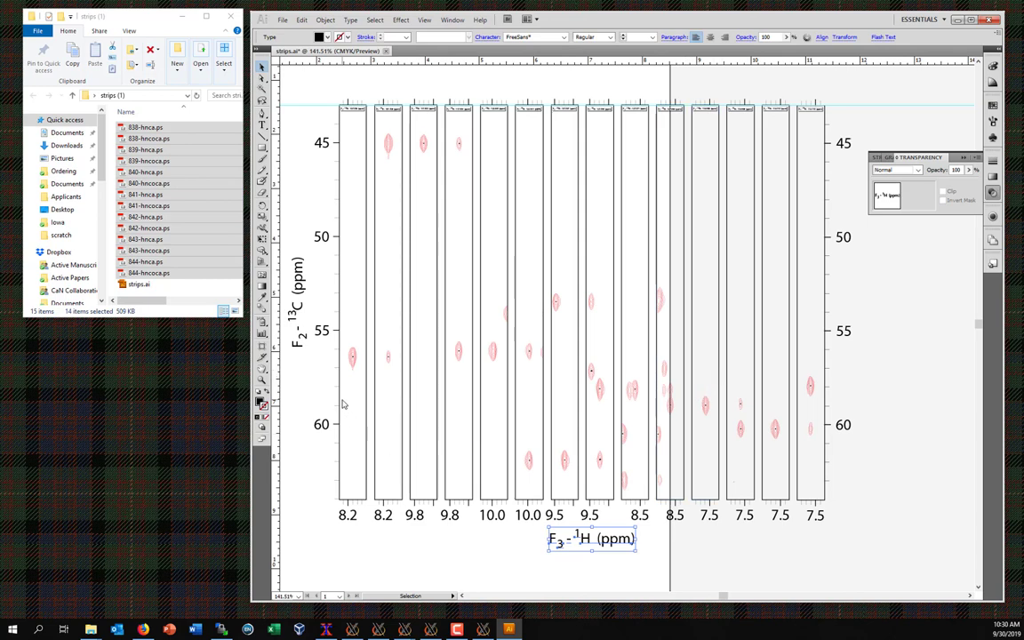
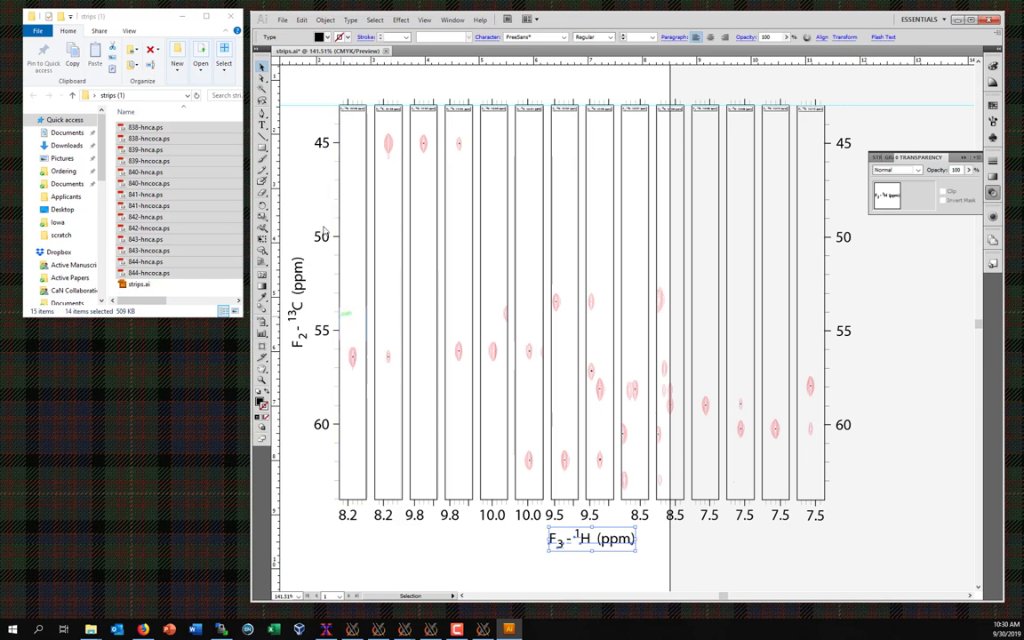
# Step: Magic Wand-select all peaks matching an 8.2 strip peak, then open the Magic Wand panel beside the drawing
pyautogui.click(263, 87)
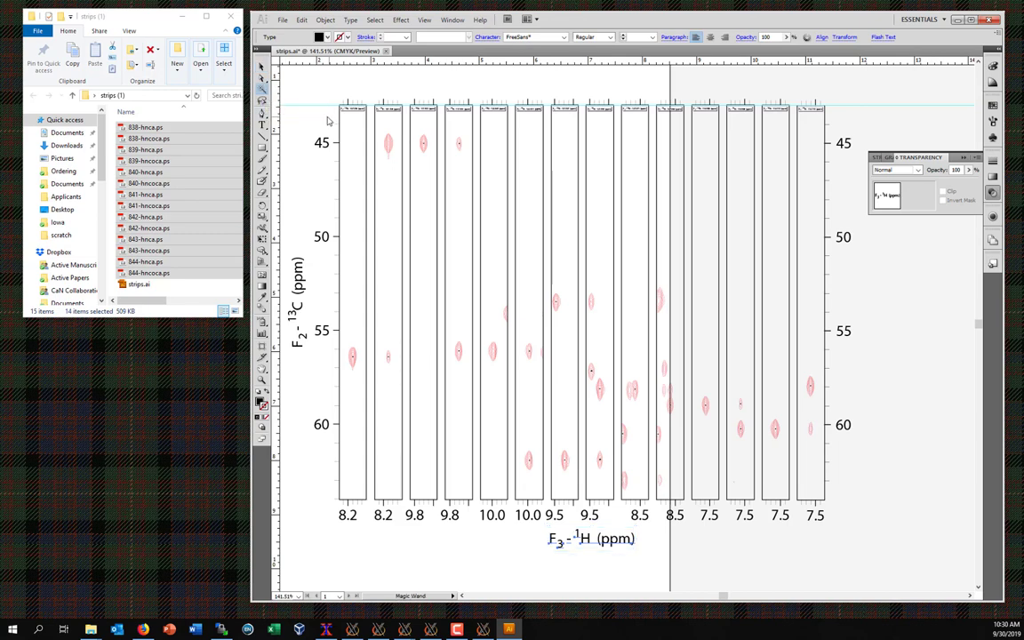
pyautogui.click(388, 145)
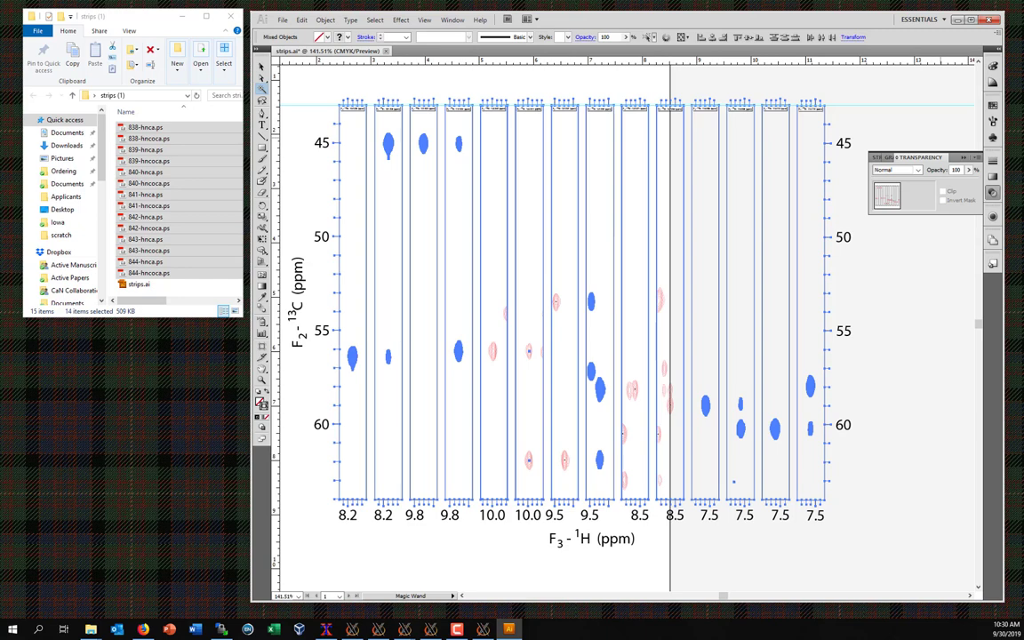
pyautogui.doubleClick(262, 89)
pyautogui.moveTo(254, 358); pyautogui.dragTo(178, 359)
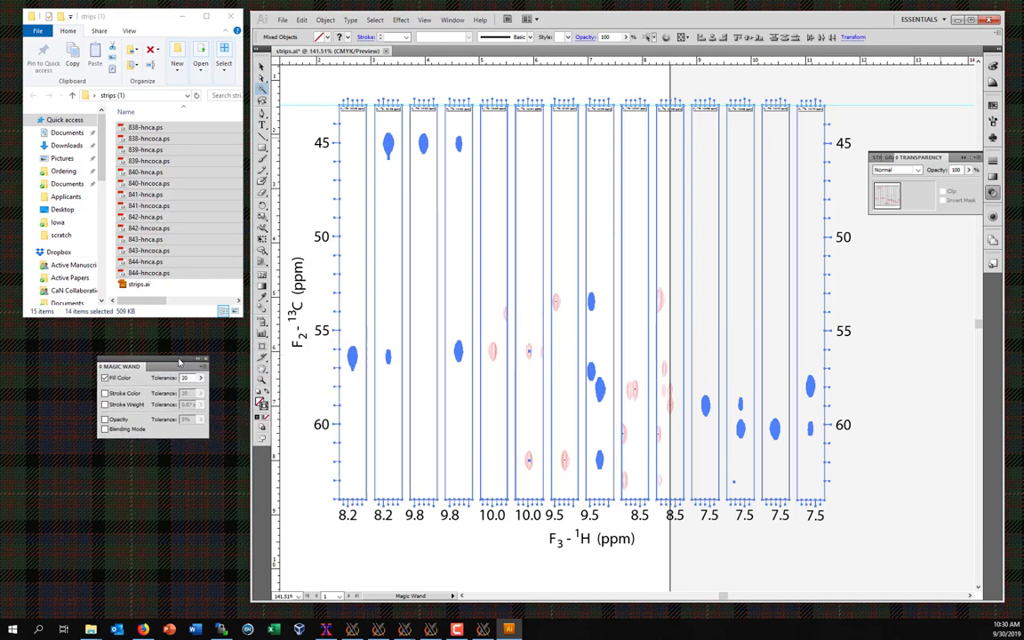
# Step: Turn off Fill Color matching in the Magic Wand panel and test the selection on a peak
pyautogui.click(452, 20)
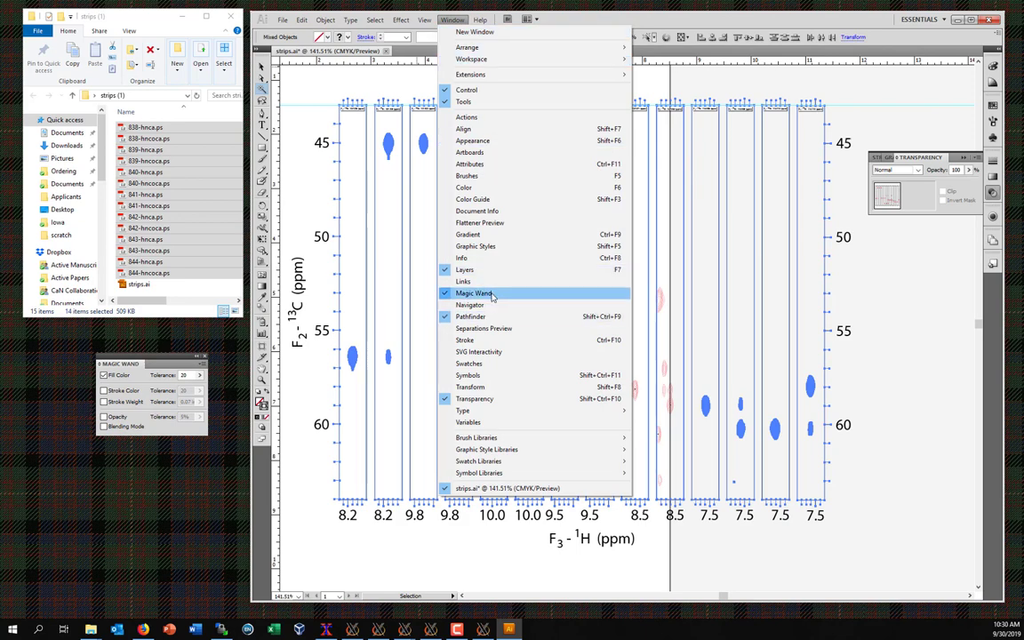
pyautogui.click(93, 379)
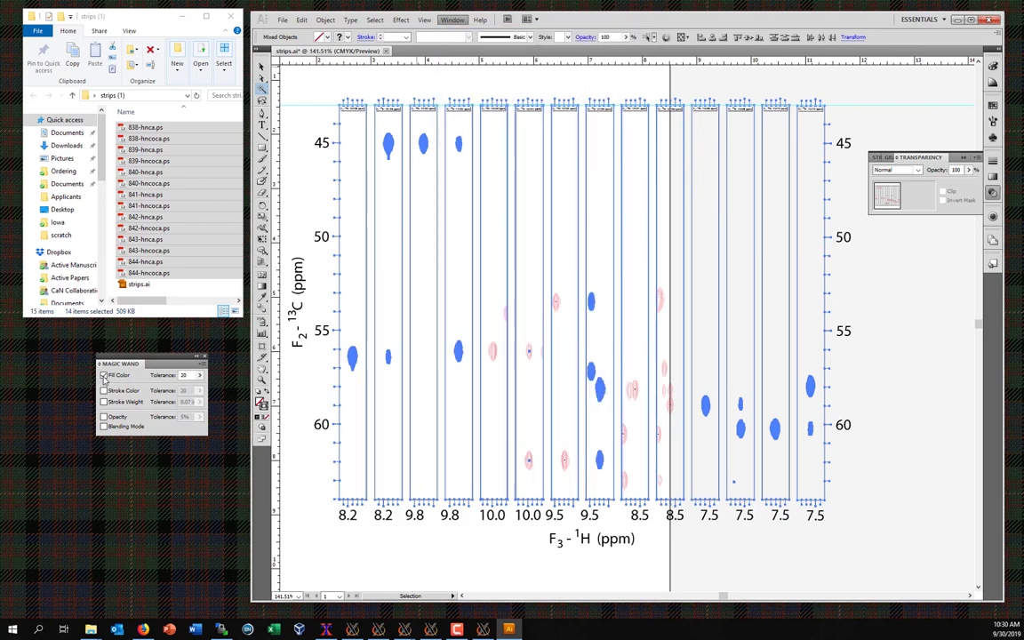
pyautogui.click(112, 374)
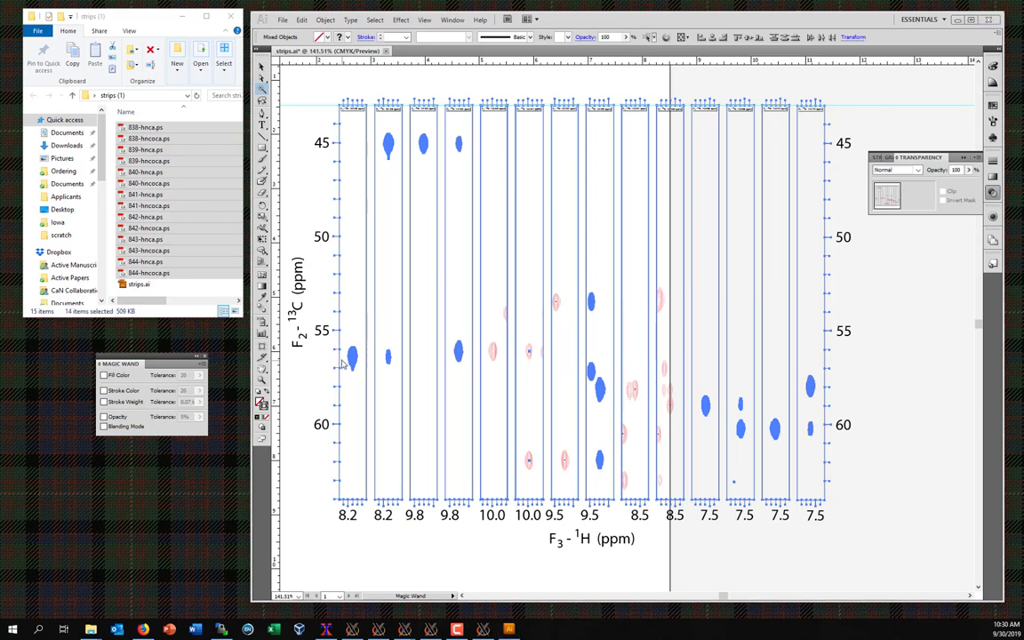
pyautogui.click(307, 346)
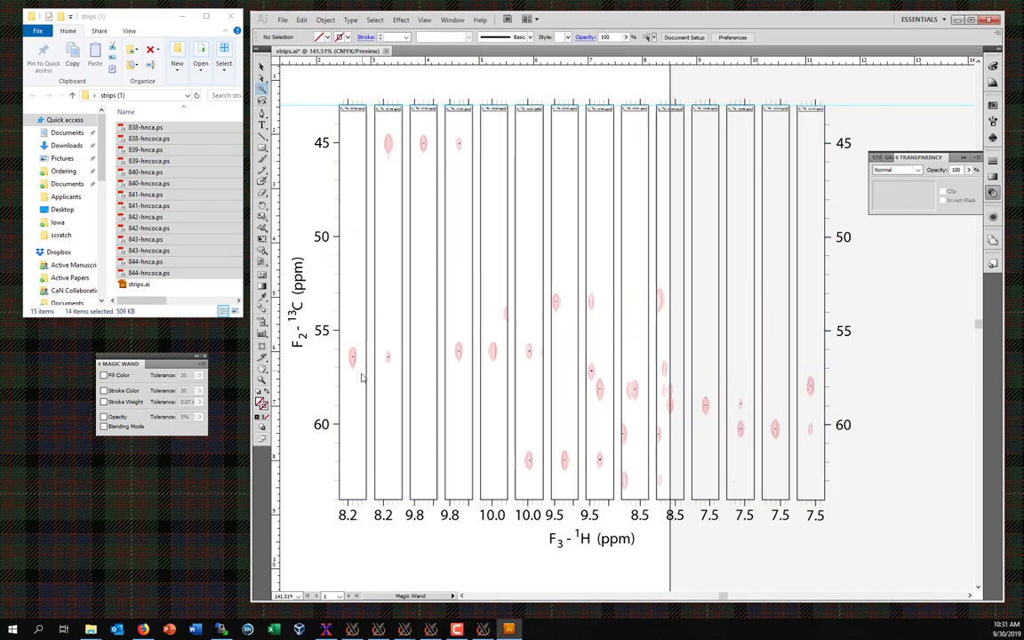
pyautogui.click(352, 356)
pyautogui.click(298, 338)
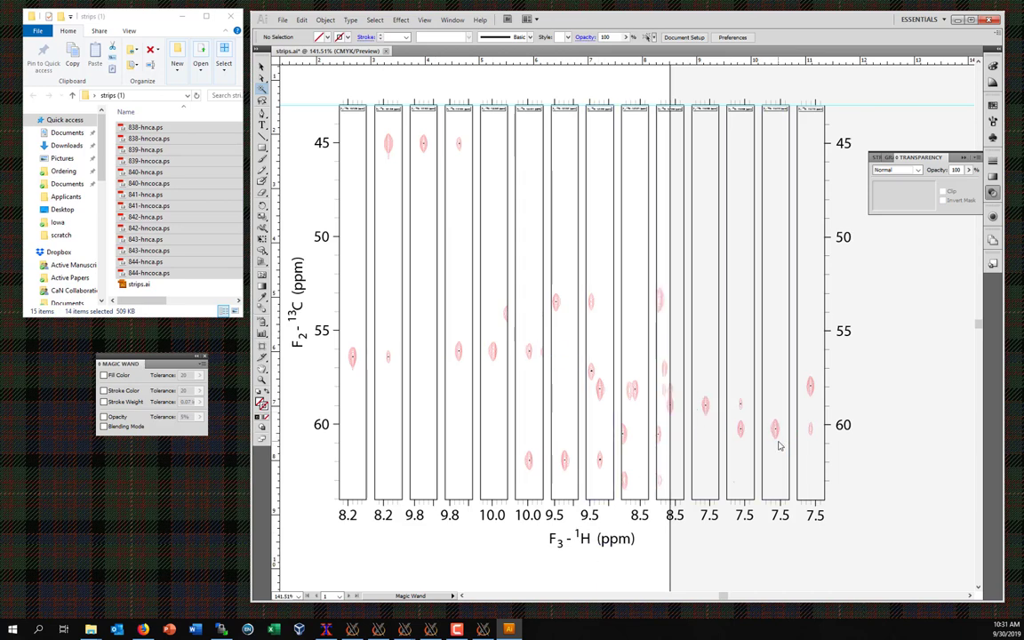
pyautogui.press('v')
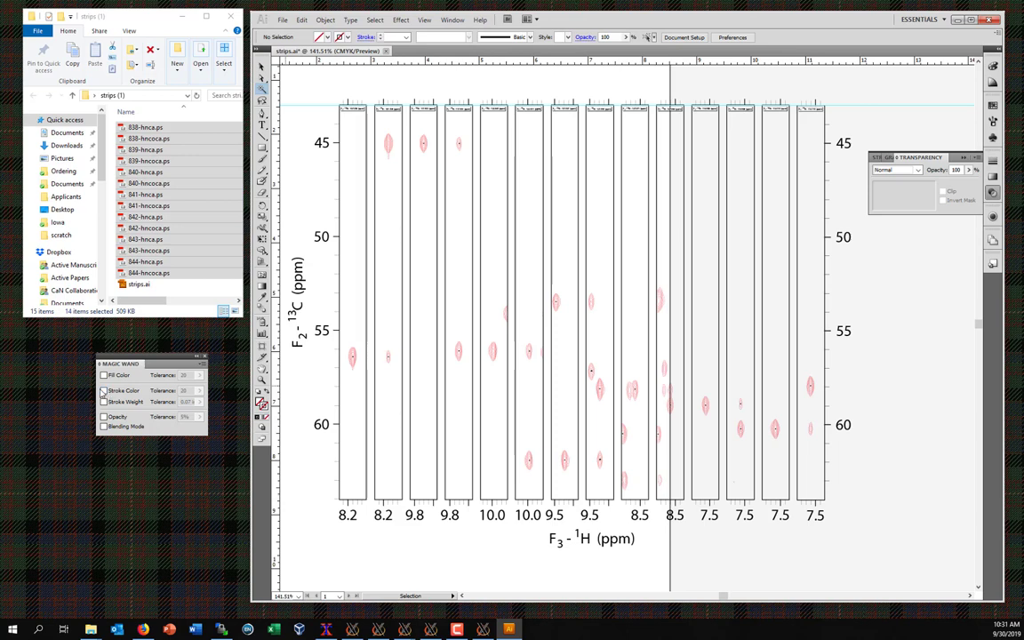
# Step: Match Stroke Color and Stroke Weight at tolerance 0, then select the matching peaks
pyautogui.click(103, 391)
pyautogui.click(142, 402)
pyautogui.doubleClick(183, 390)
pyautogui.write('0')
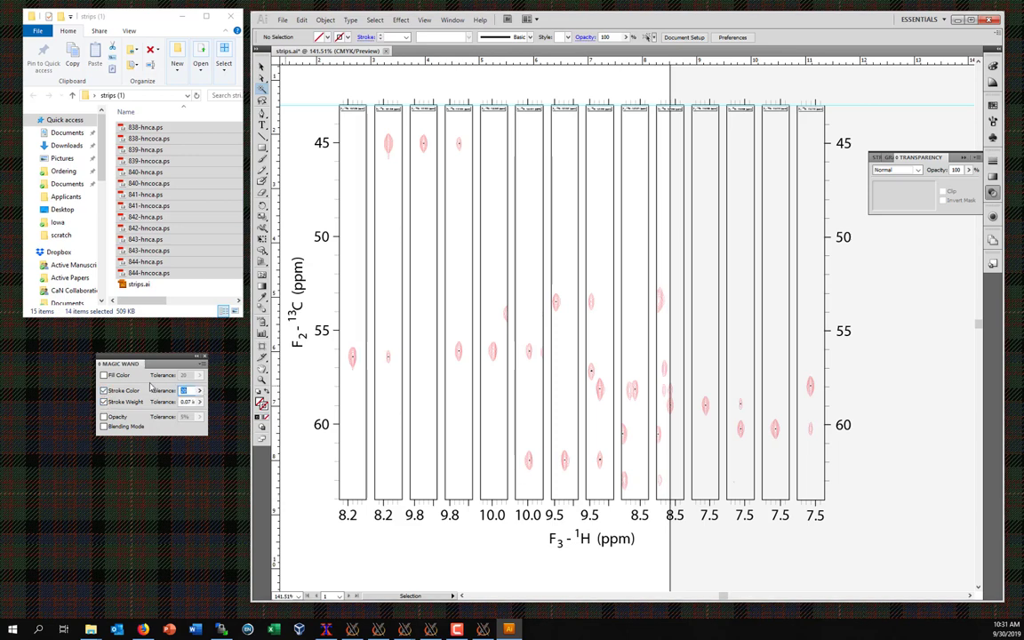
pyautogui.doubleClick(183, 402)
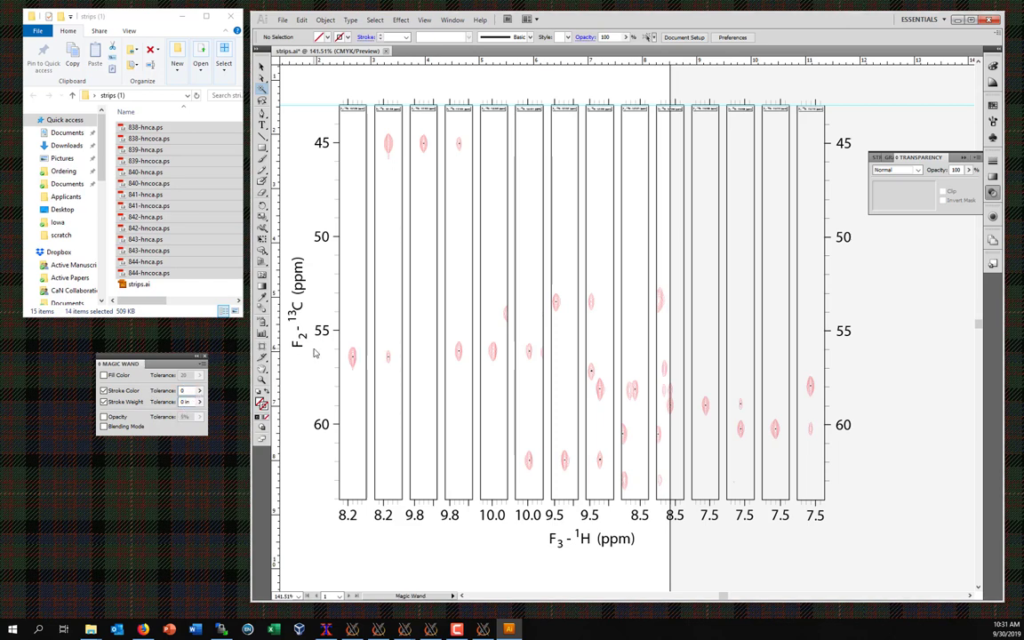
pyautogui.click(389, 148)
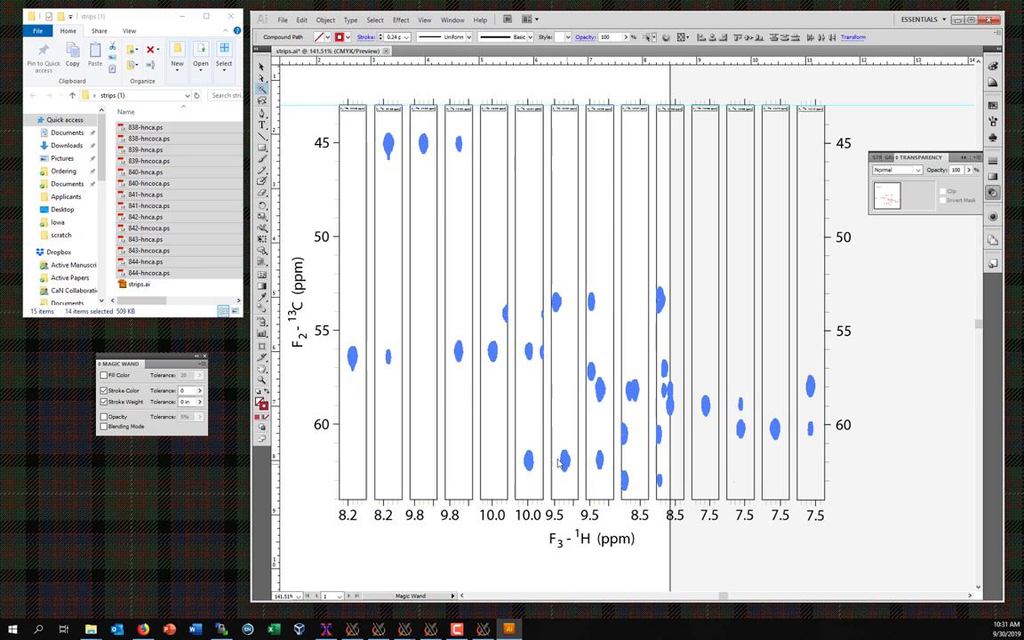
pyautogui.press('v')
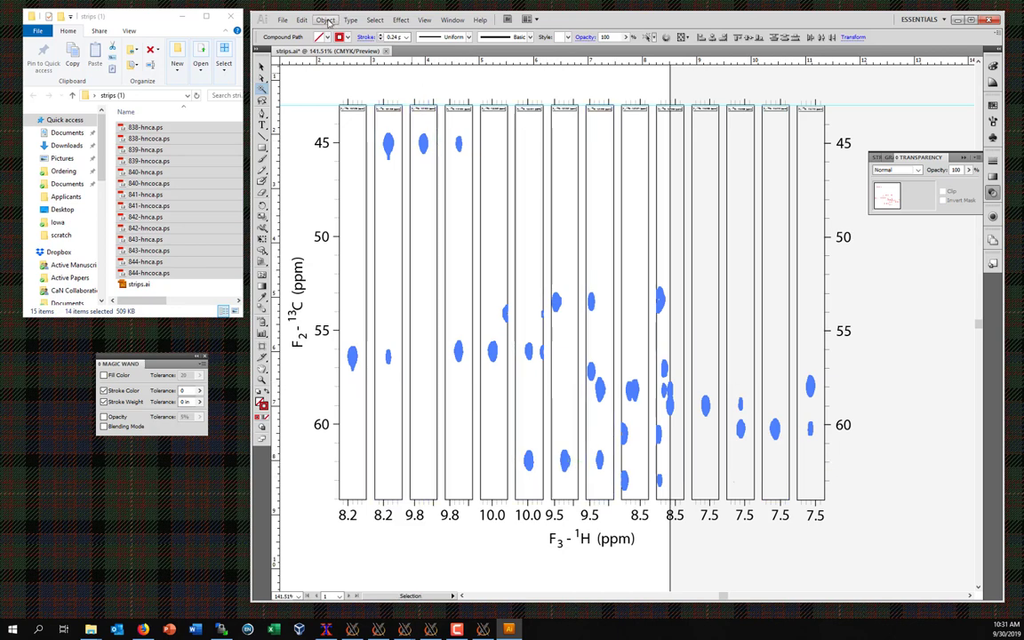
pyautogui.click(326, 20)
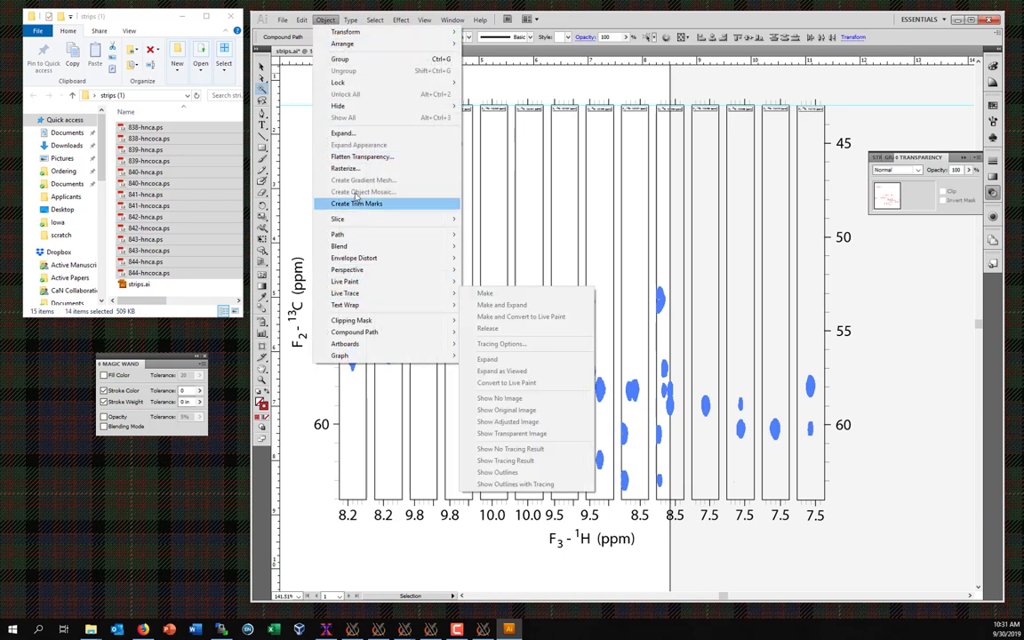
pyautogui.click(325, 59)
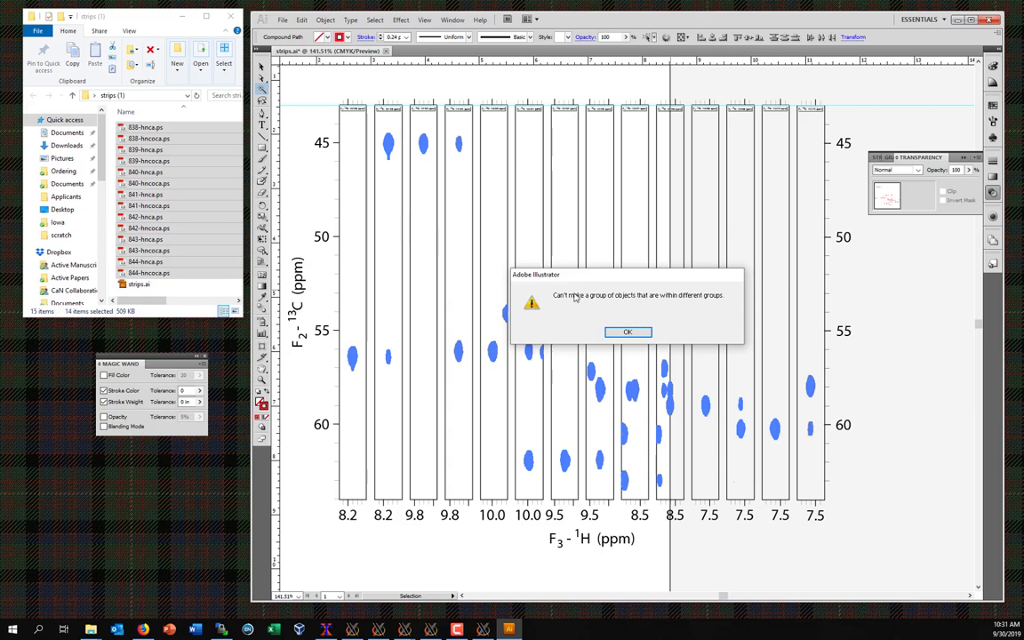
pyautogui.click(613, 334)
pyautogui.click(325, 20)
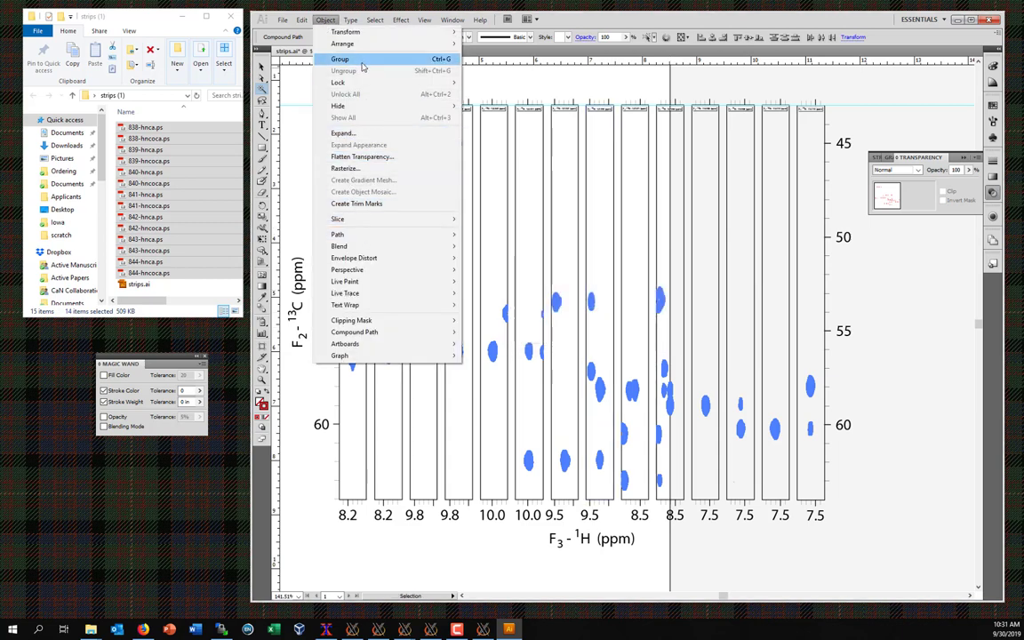
pyautogui.click(536, 100)
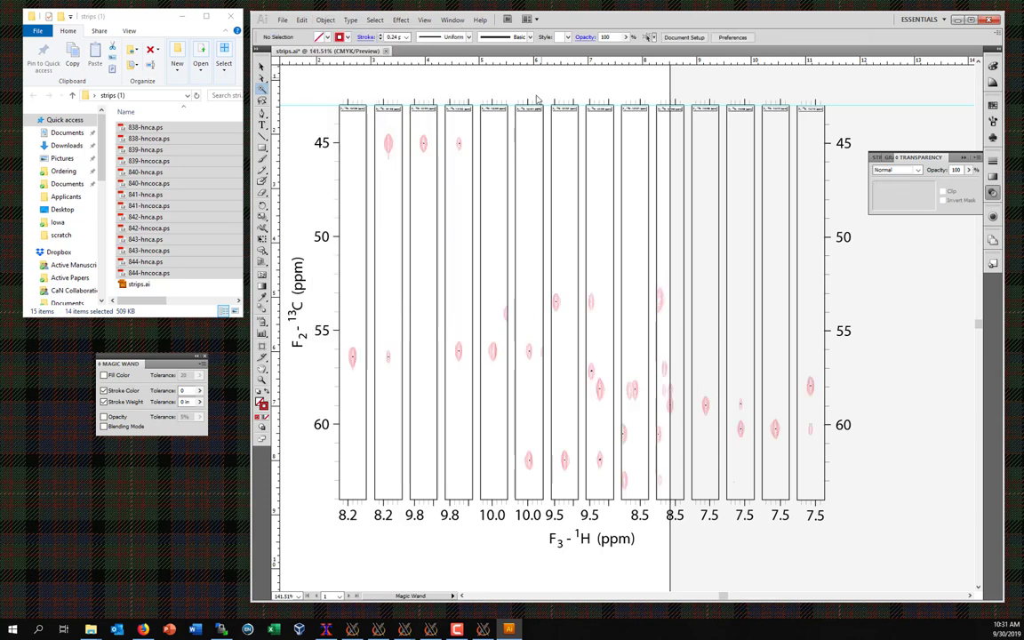
pyautogui.click(389, 144)
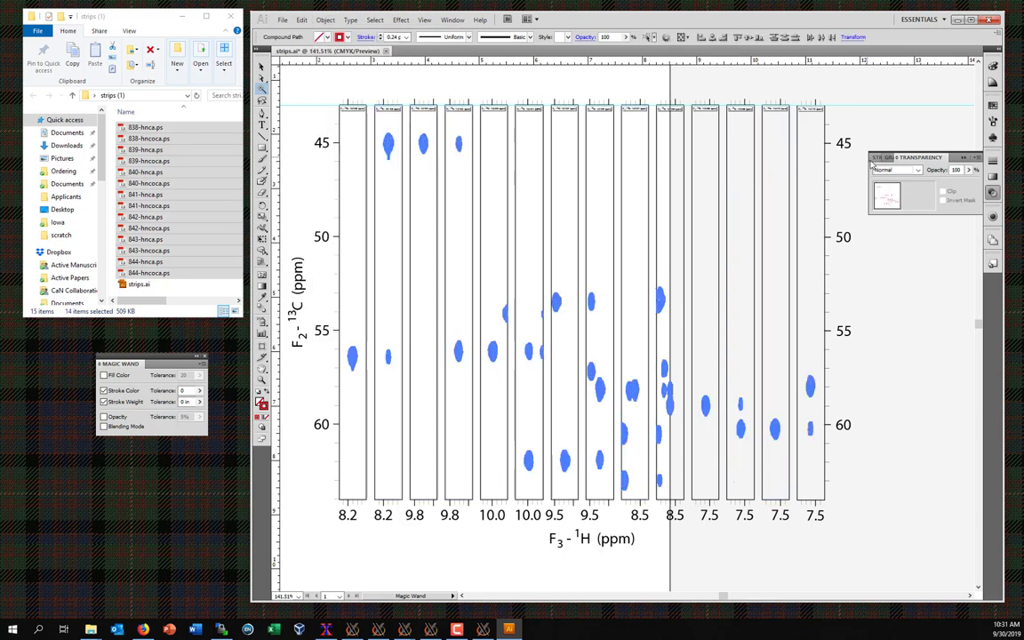
# Step: Set the selected peaks' stroke weight to 0.5 pt and deselect them
pyautogui.click(876, 159)
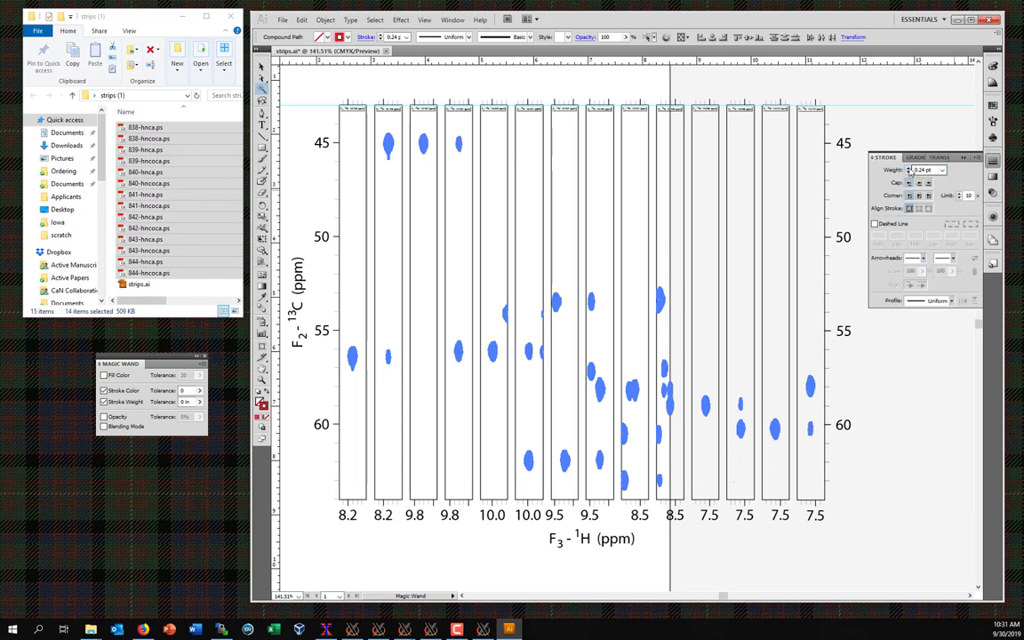
pyautogui.click(908, 169)
pyautogui.click(942, 170)
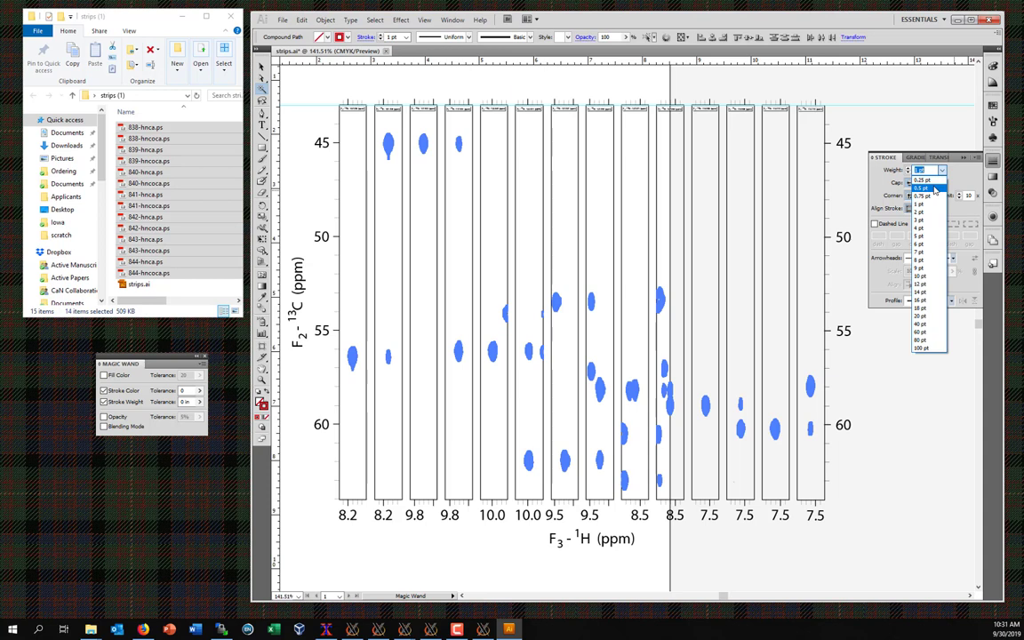
pyautogui.click(934, 189)
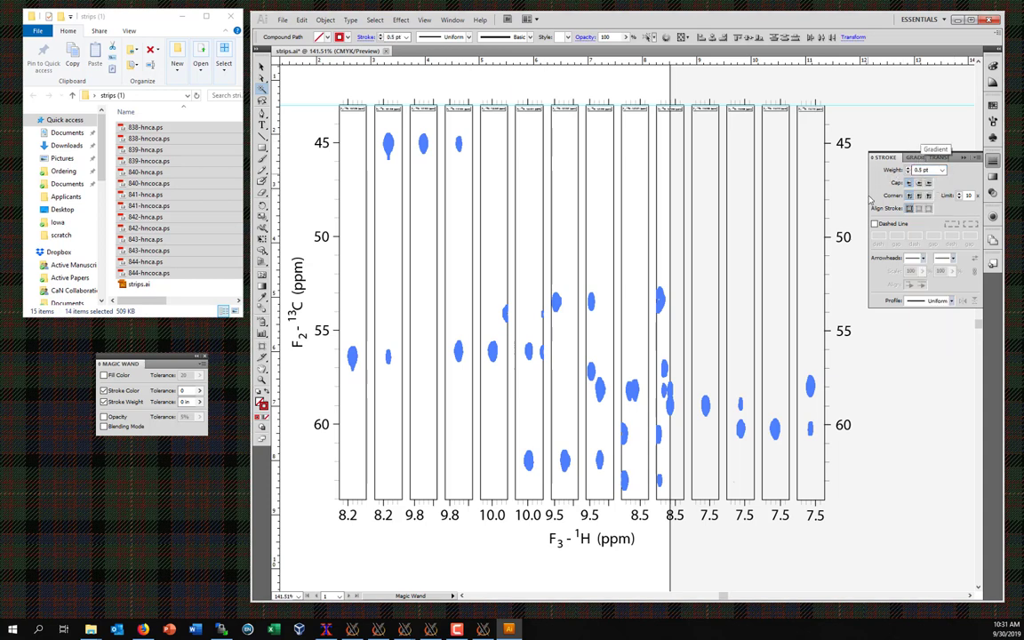
pyautogui.click(897, 130)
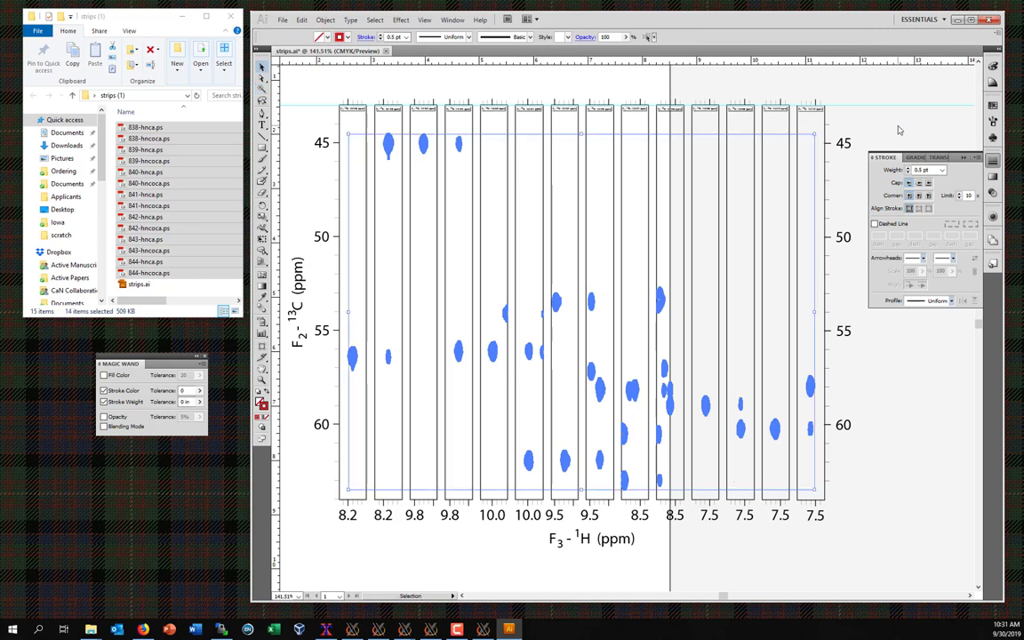
pyautogui.press('v')
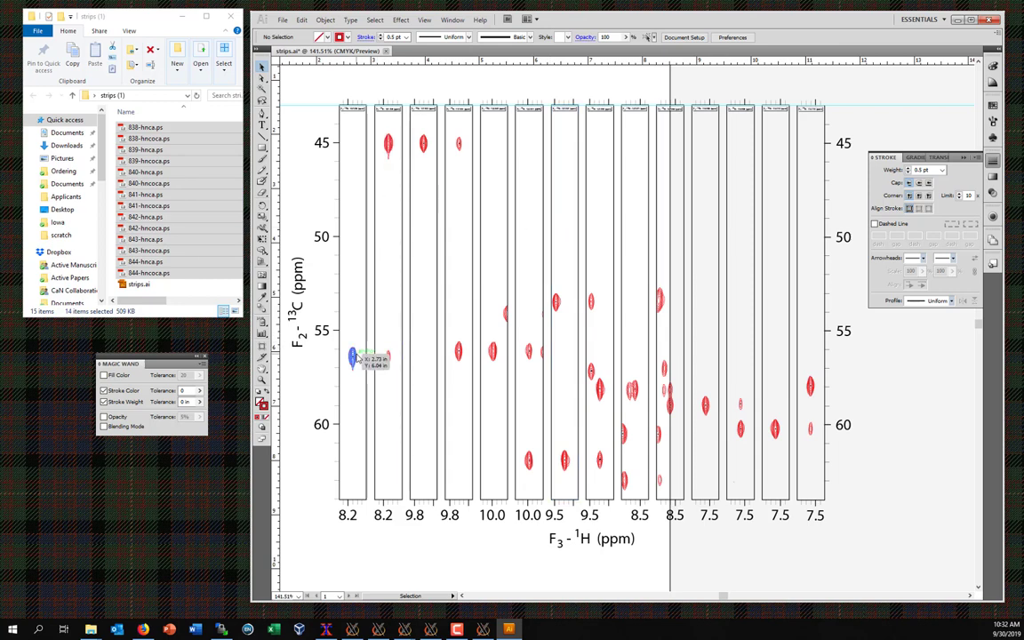
pyautogui.click(262, 90)
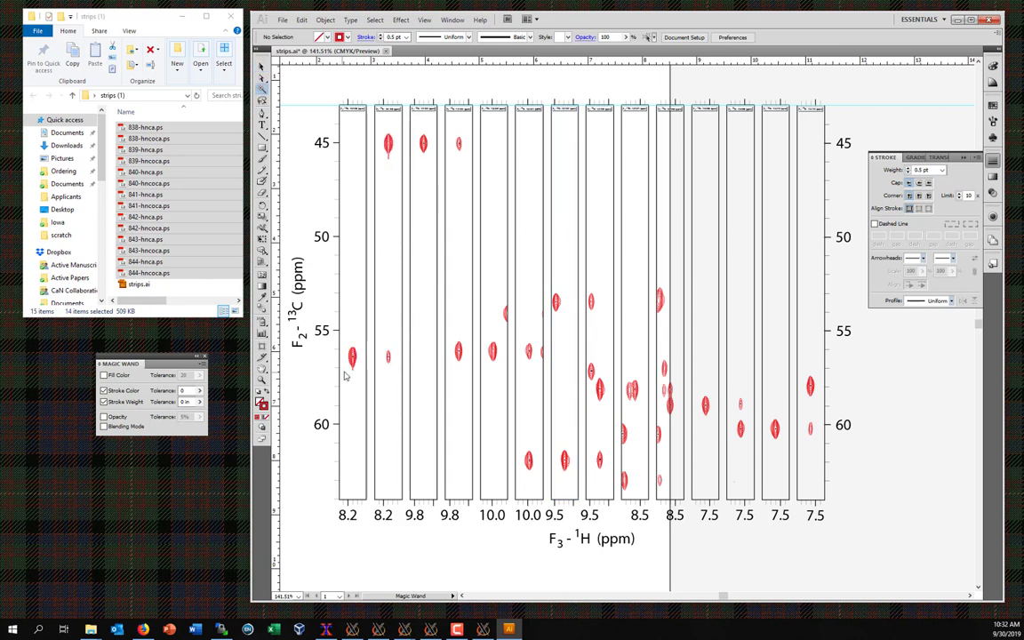
pyautogui.click(353, 360)
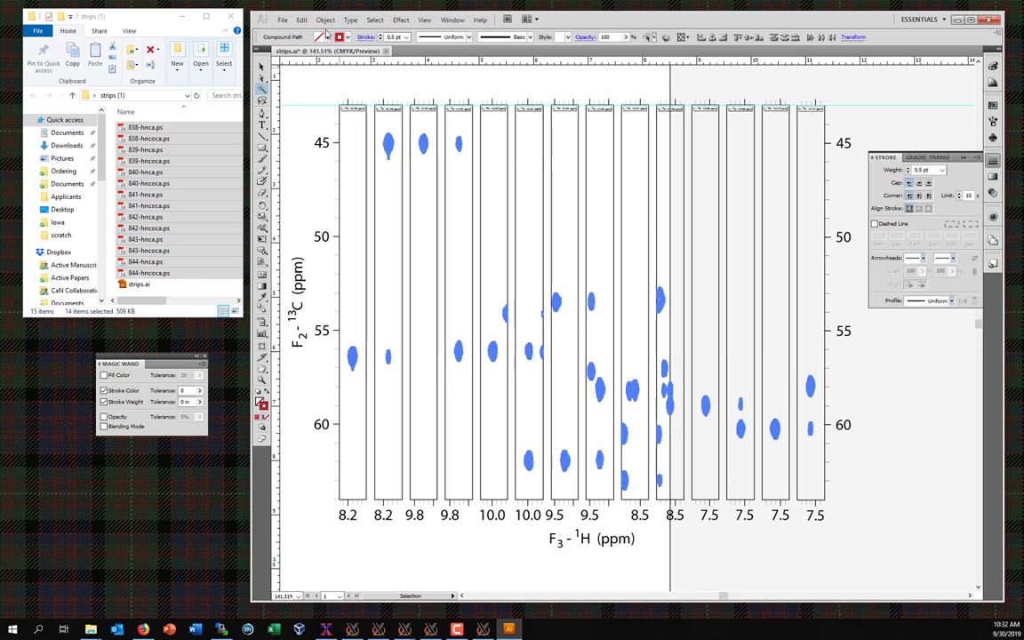
pyautogui.click(326, 19)
pyautogui.moveTo(388, 320)
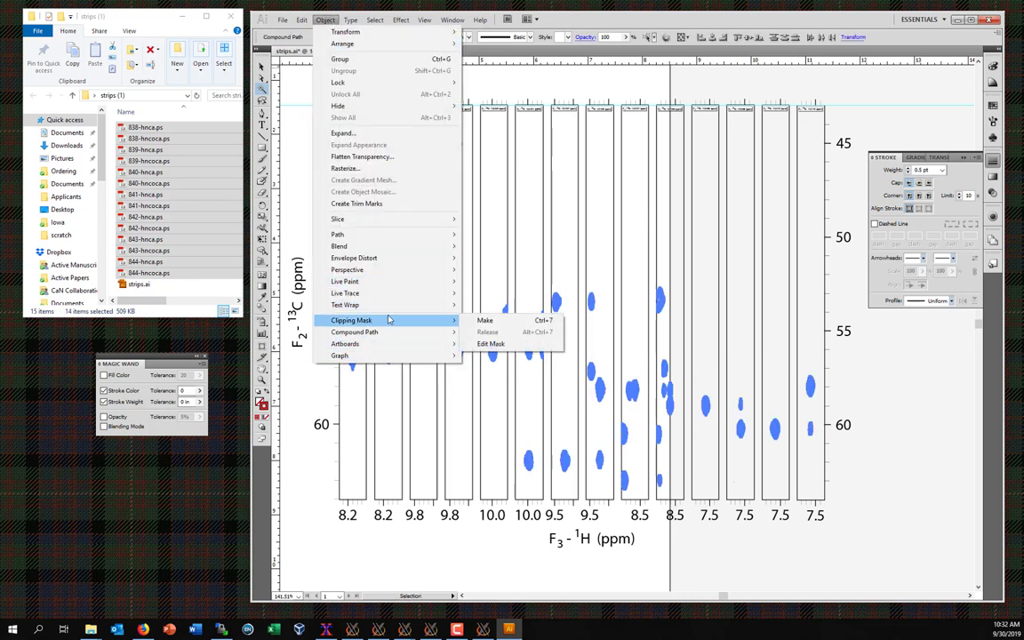
pyautogui.click(317, 521)
pyautogui.press('v')
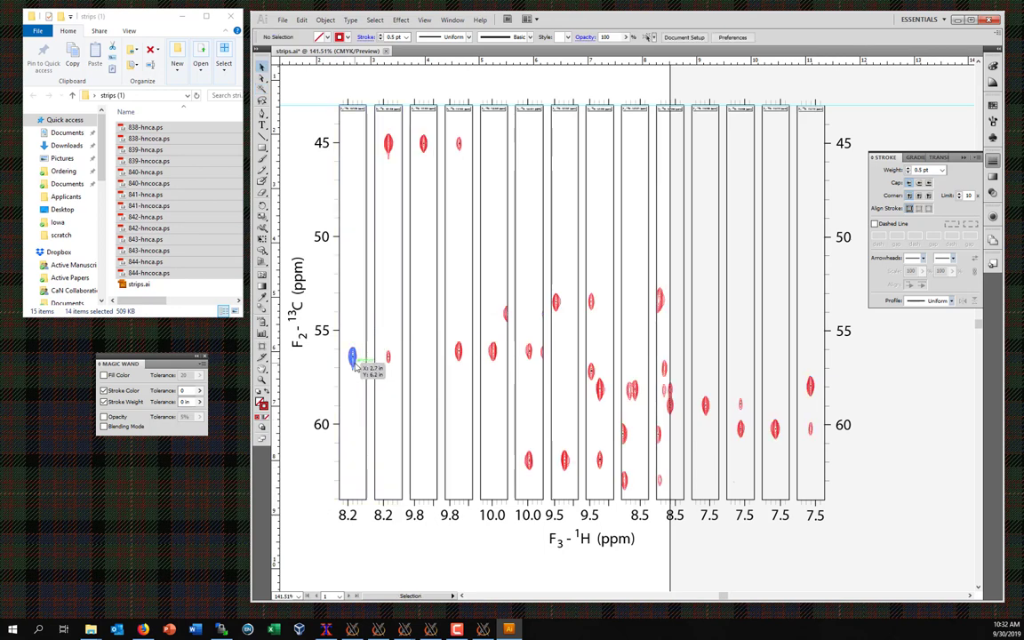
pyautogui.click(353, 360)
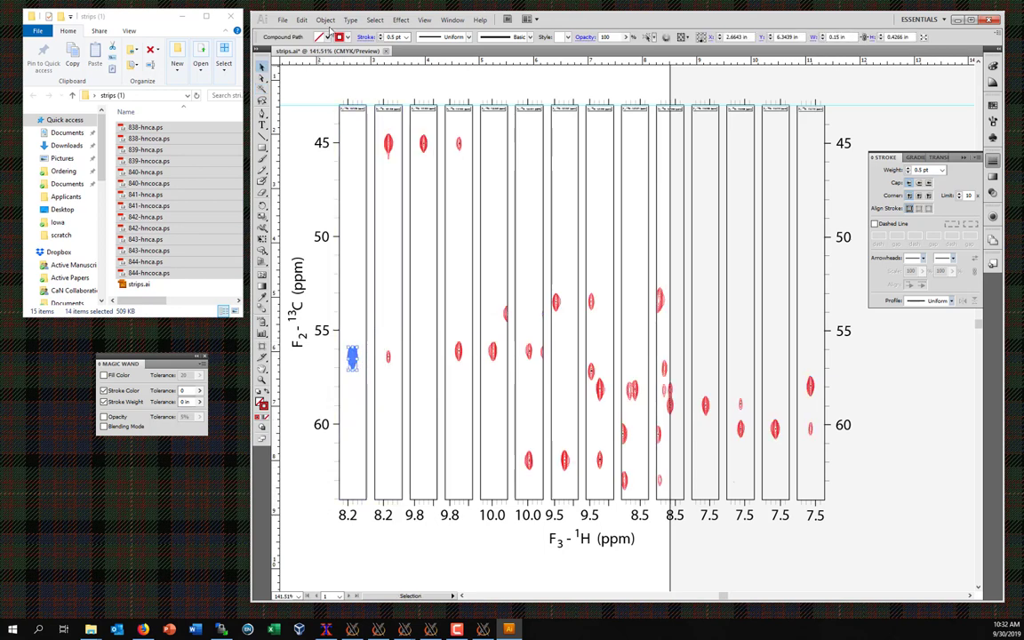
pyautogui.click(325, 19)
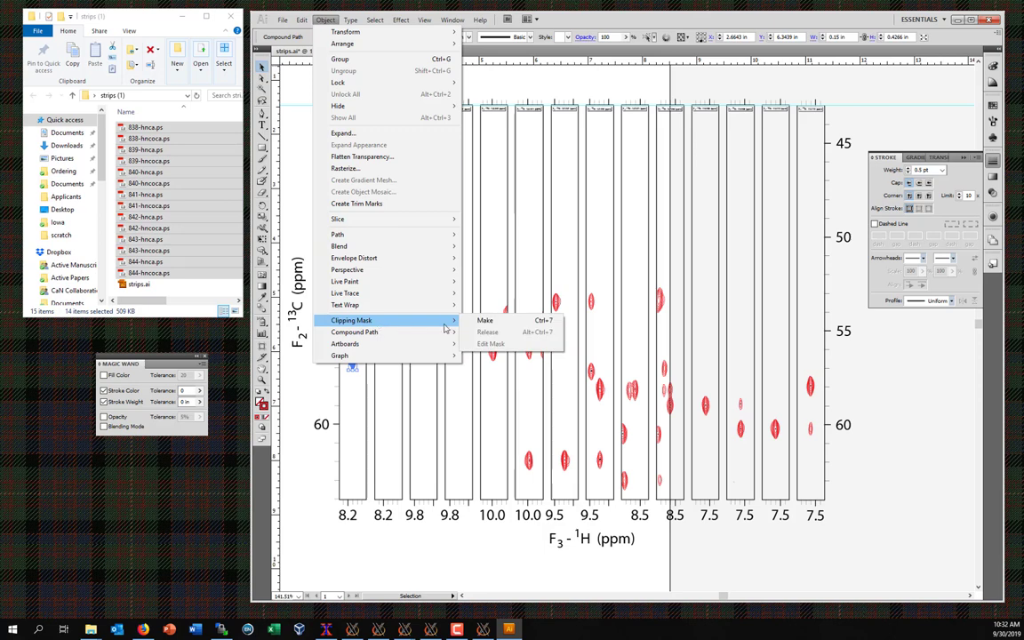
pyautogui.click(386, 435)
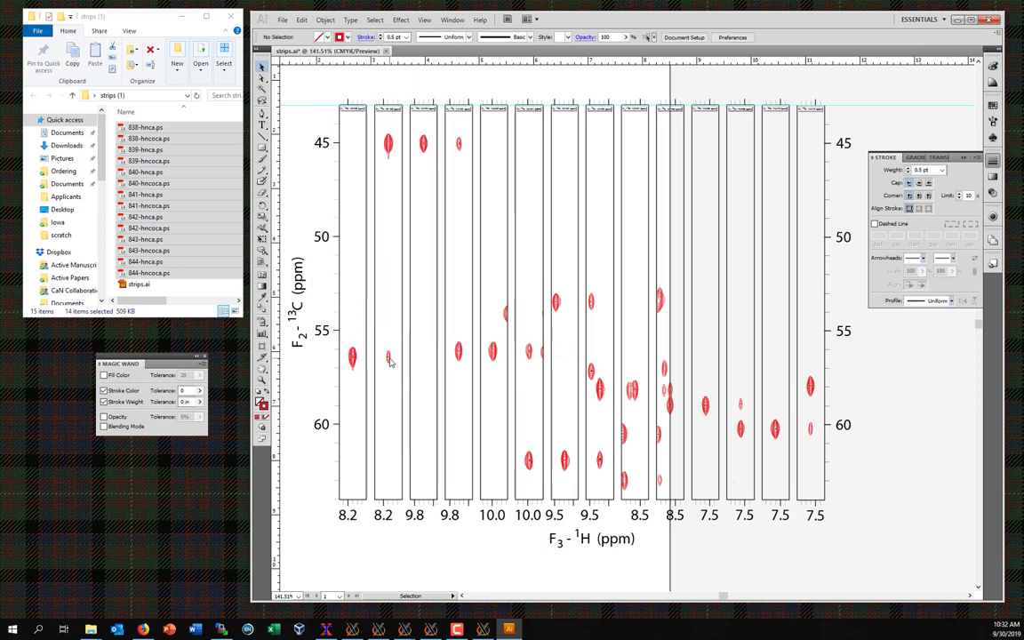
pyautogui.click(391, 359)
pyautogui.moveTo(391, 359); pyautogui.dragTo(391, 364)
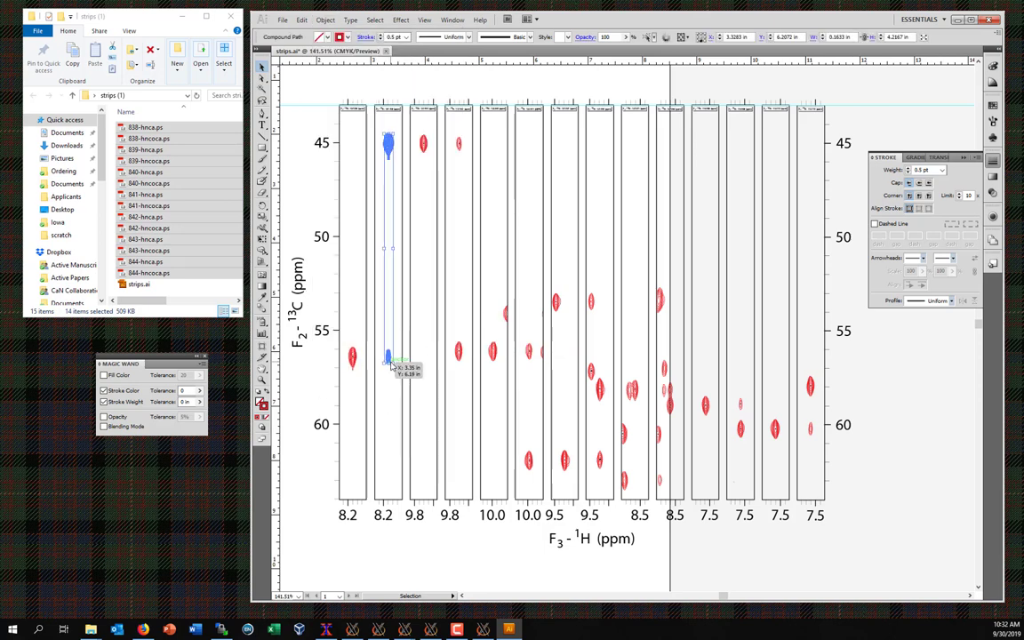
pyautogui.click(325, 19)
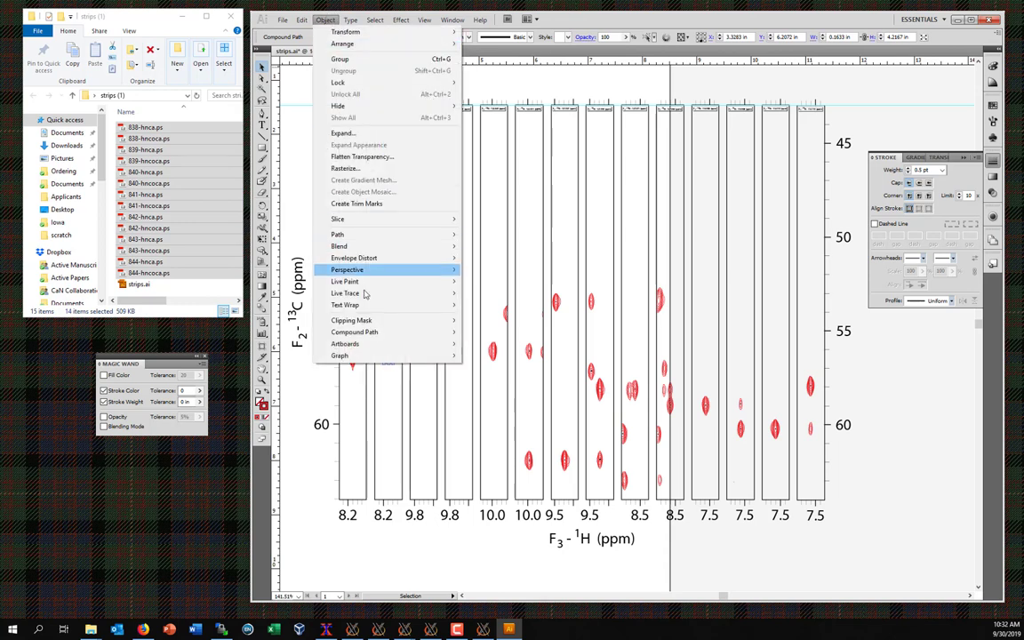
pyautogui.moveTo(377, 320)
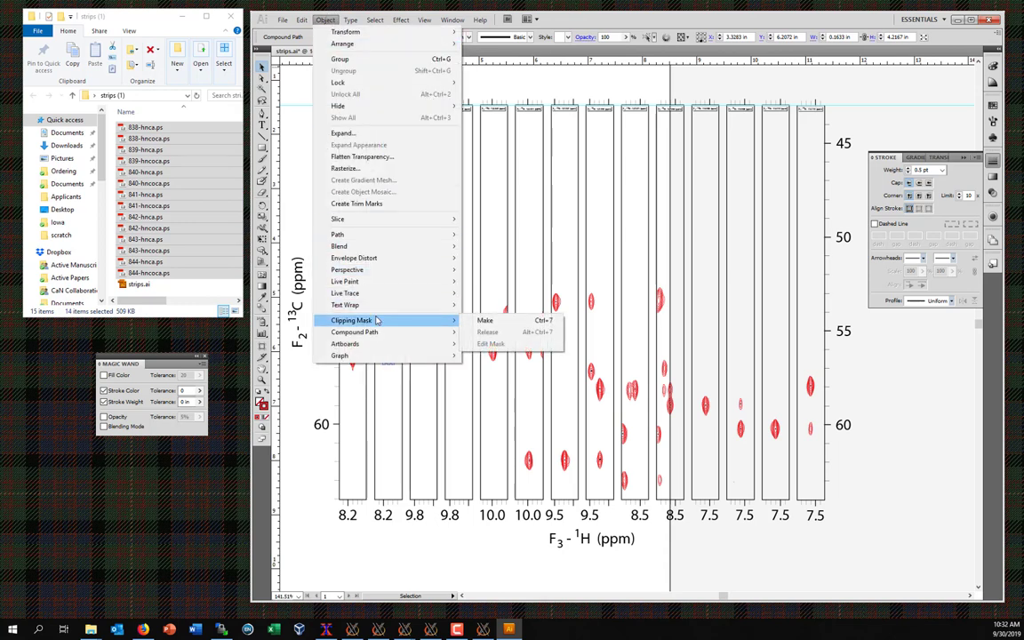
pyautogui.click(433, 415)
pyautogui.click(423, 143)
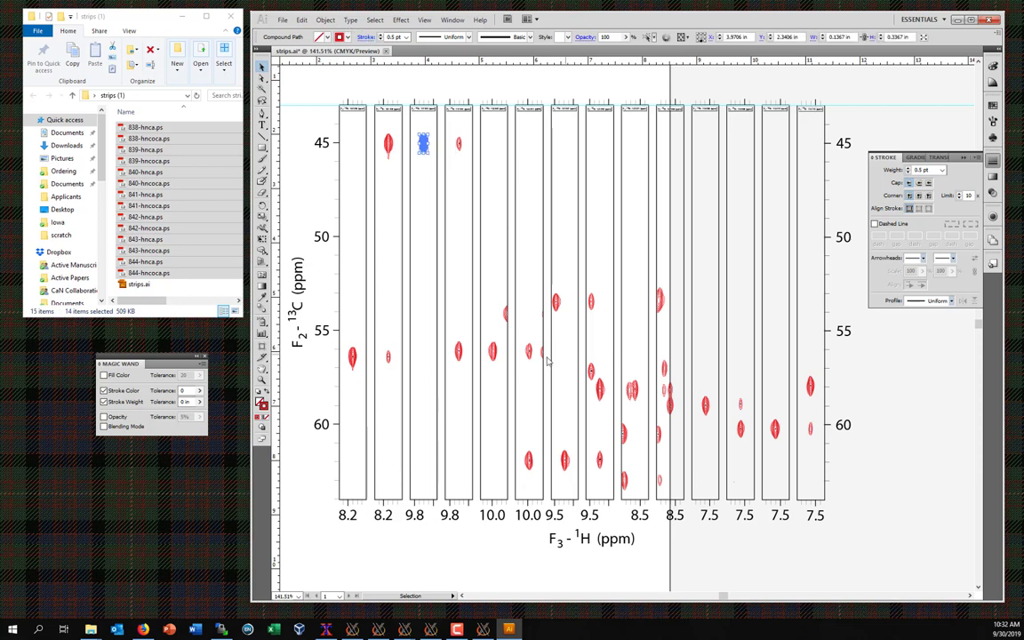
# Step: Release the clipping masks on the first and second 10.0 strips via Object > Clipping Mask > Release
pyautogui.keyDown('shift'); pyautogui.click(493, 351); pyautogui.keyUp('shift')
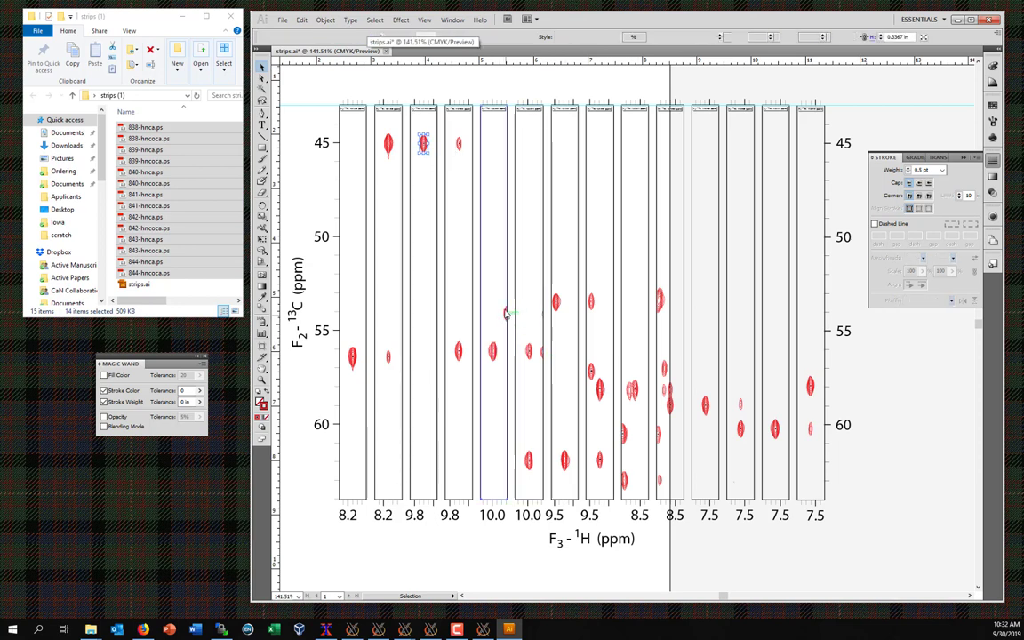
pyautogui.click(481, 266)
pyautogui.click(325, 20)
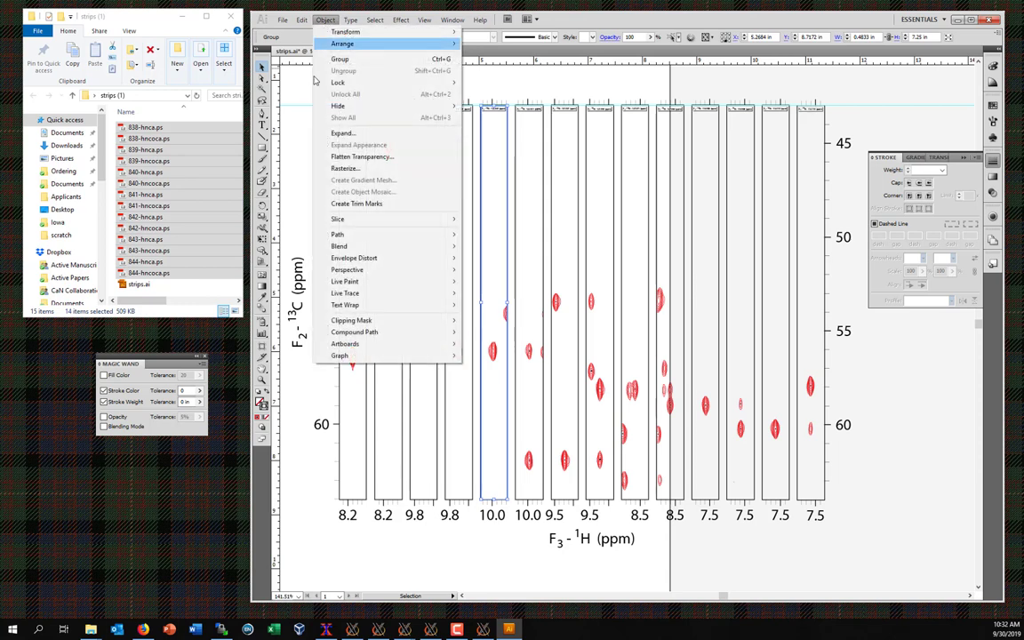
pyautogui.moveTo(388, 322)
pyautogui.click(485, 332)
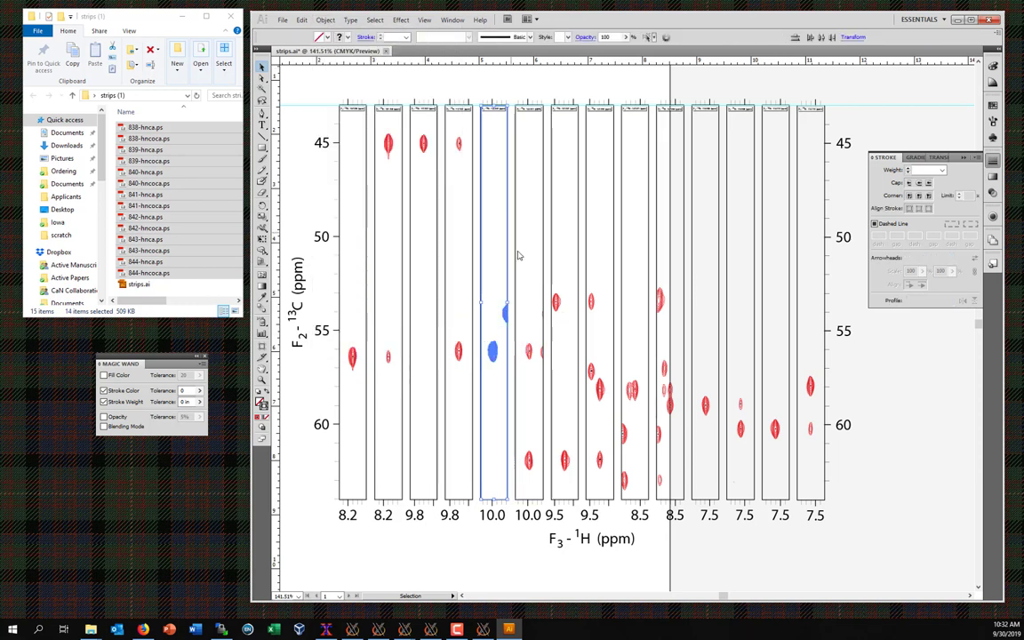
pyautogui.click(529, 351)
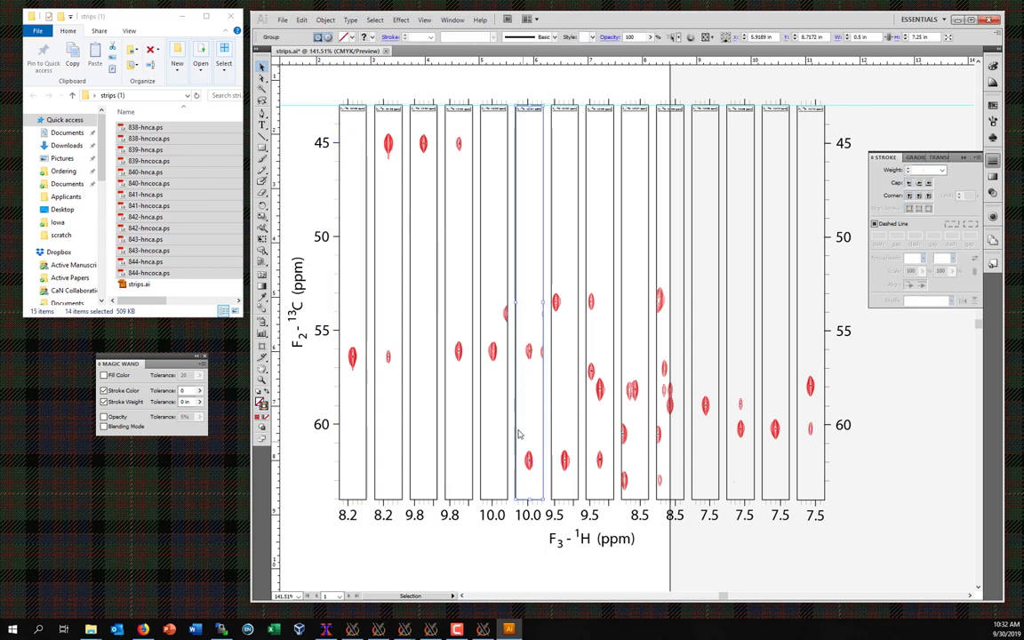
pyautogui.click(325, 20)
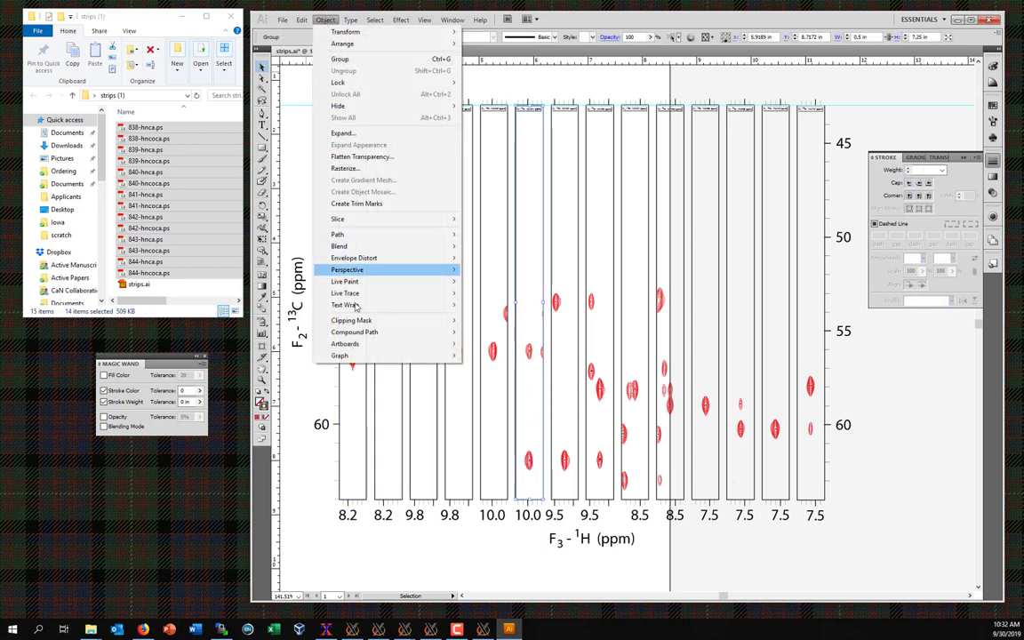
pyautogui.moveTo(426, 320)
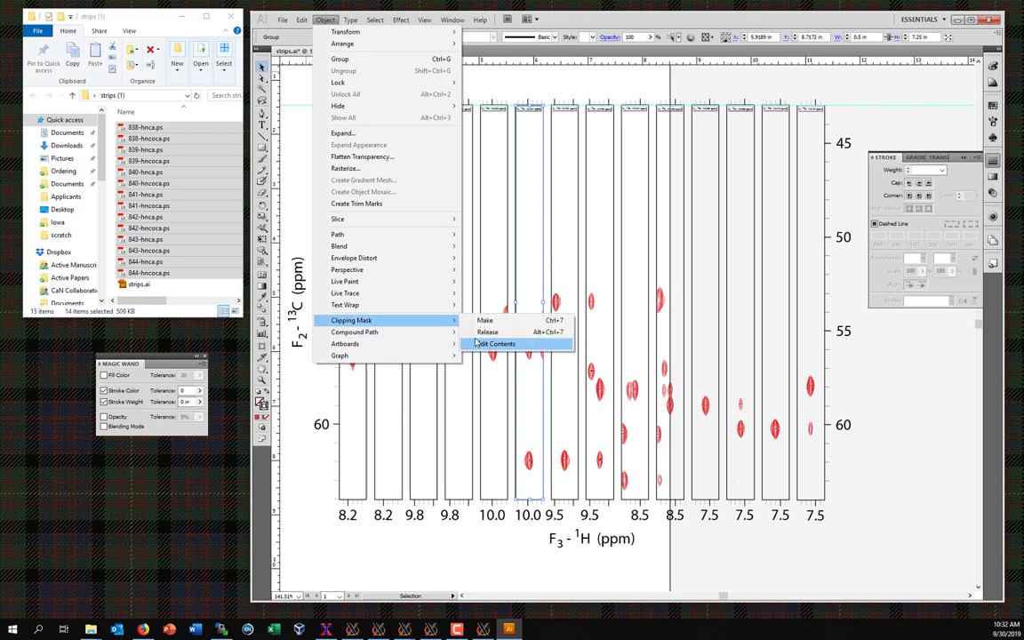
pyautogui.click(476, 335)
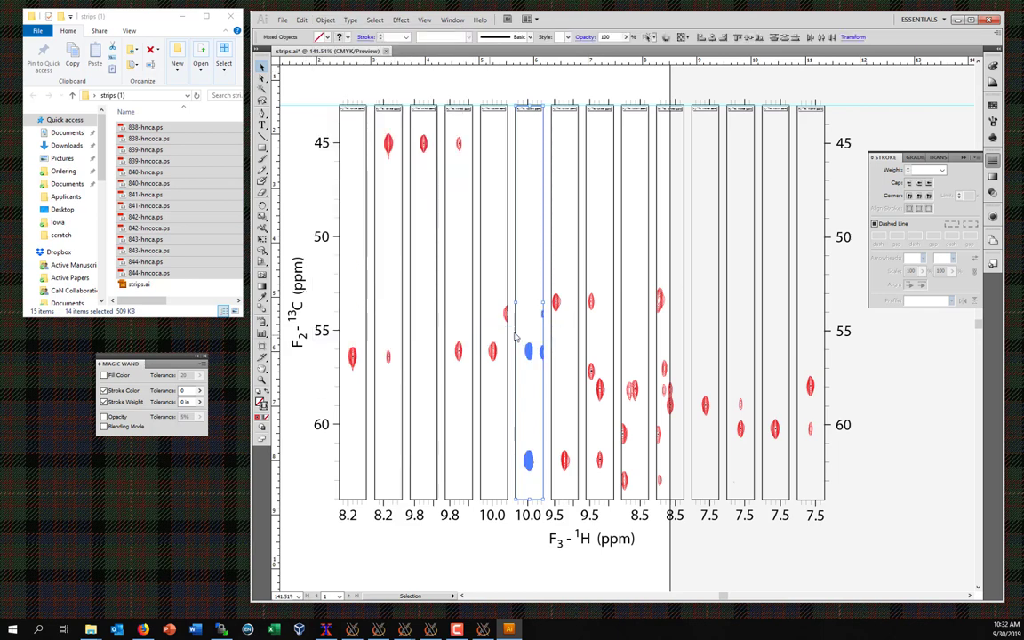
# Step: Check that peaks inside both 9.5 strips and both 8.5 strips can be selected individually
pyautogui.click(559, 308)
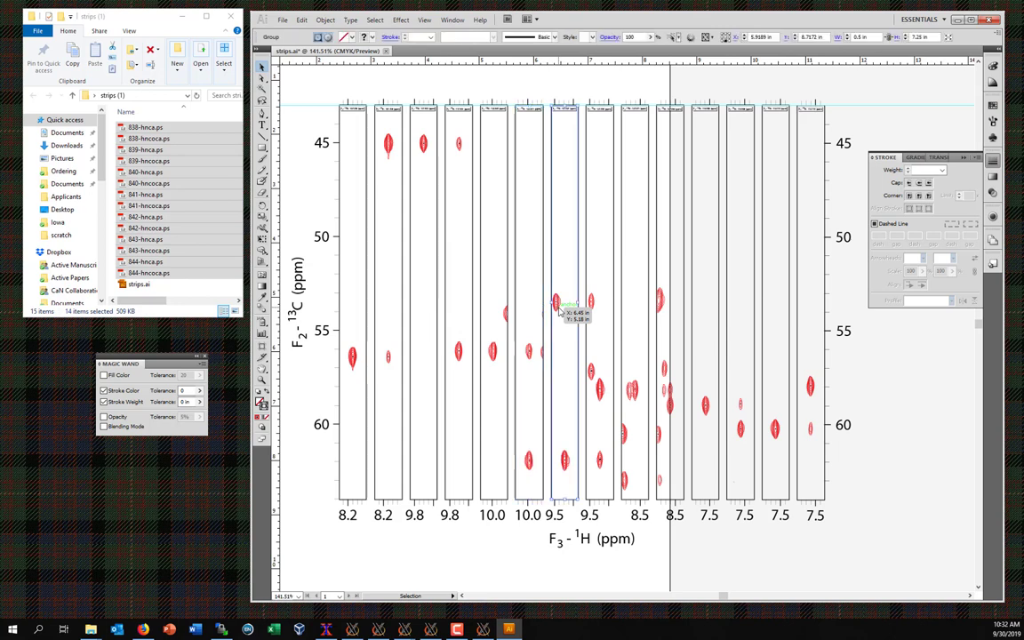
pyautogui.click(557, 304)
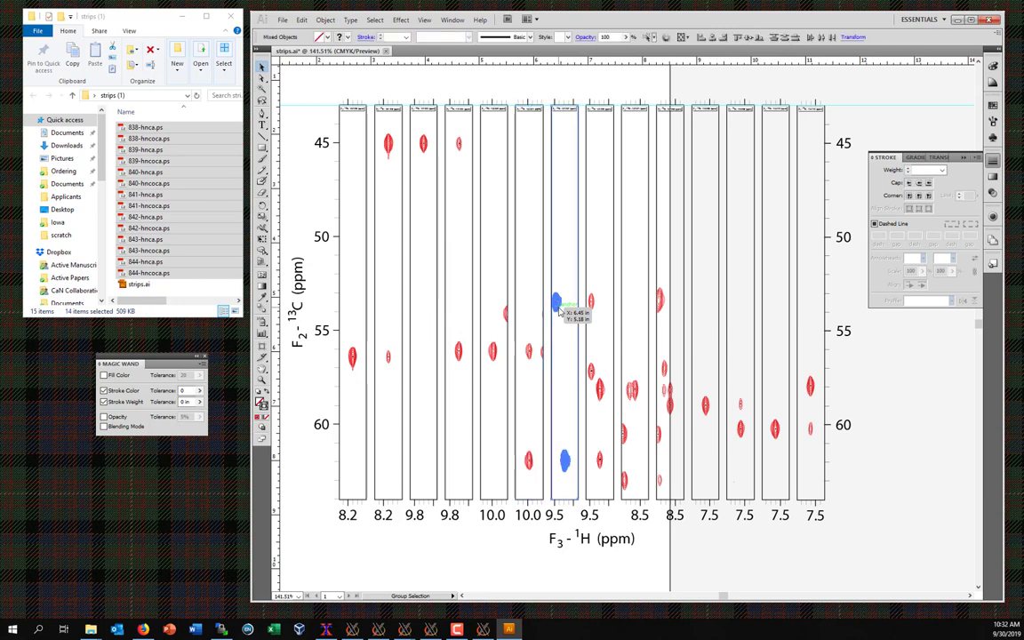
pyautogui.keyDown('shift'); pyautogui.click(590, 303); pyautogui.keyUp('shift')
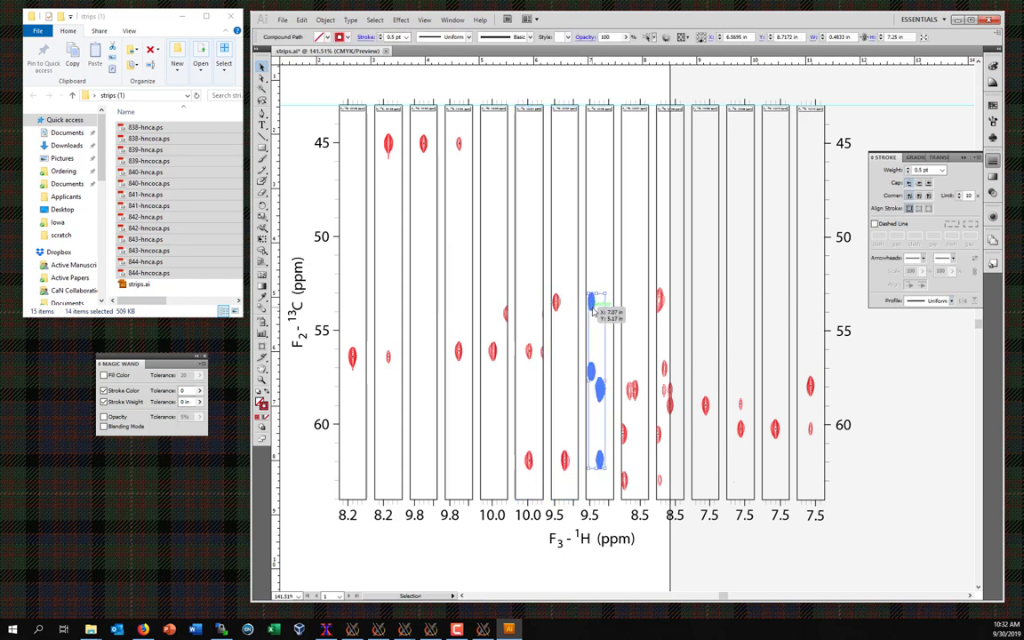
pyautogui.click(593, 309)
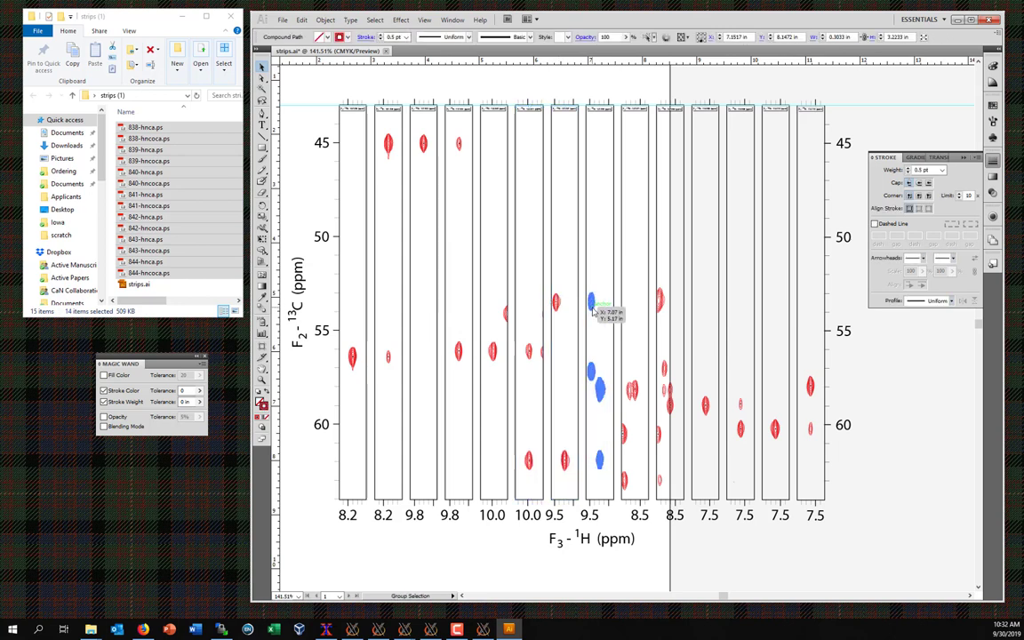
pyautogui.click(634, 397)
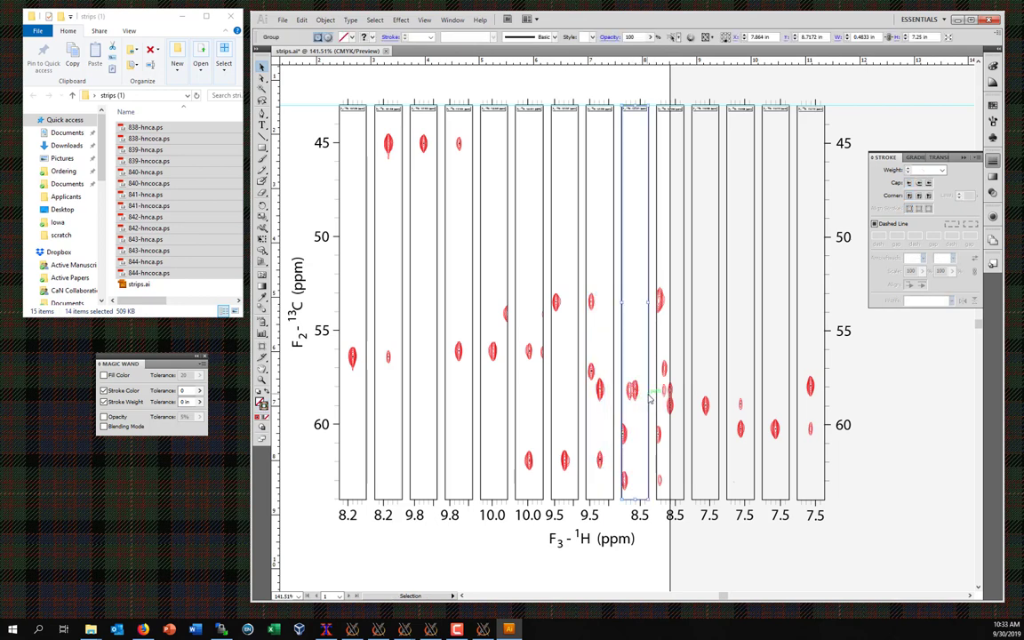
pyautogui.click(649, 399)
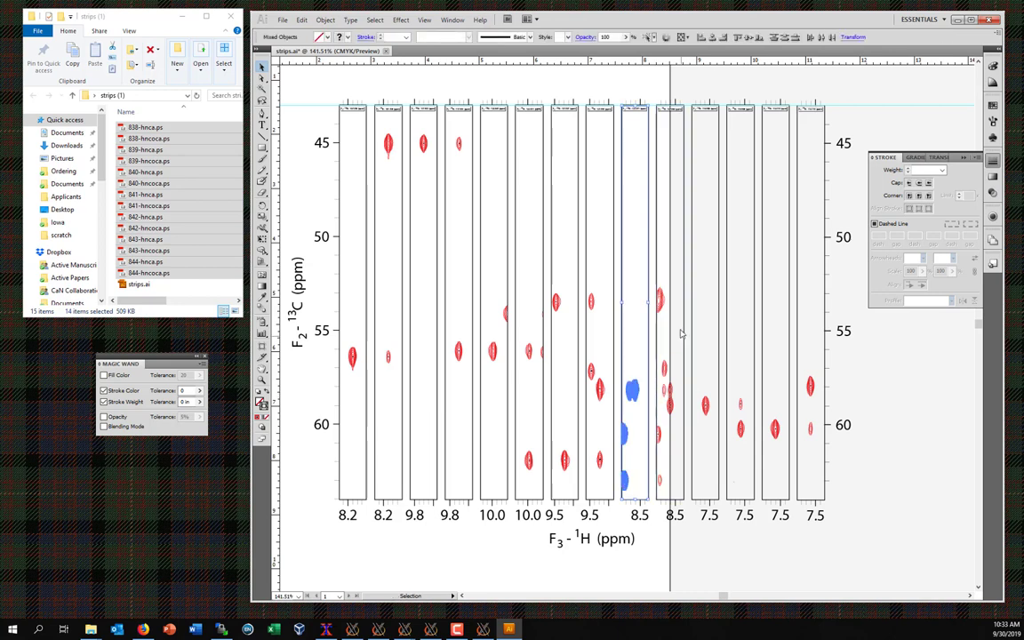
pyautogui.click(665, 307)
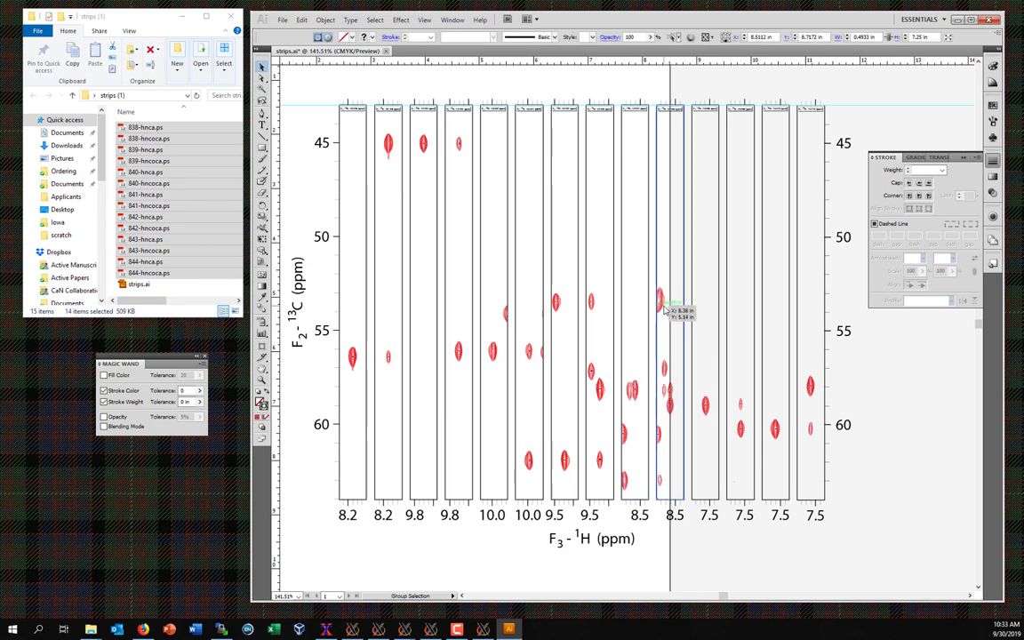
pyautogui.click(665, 306)
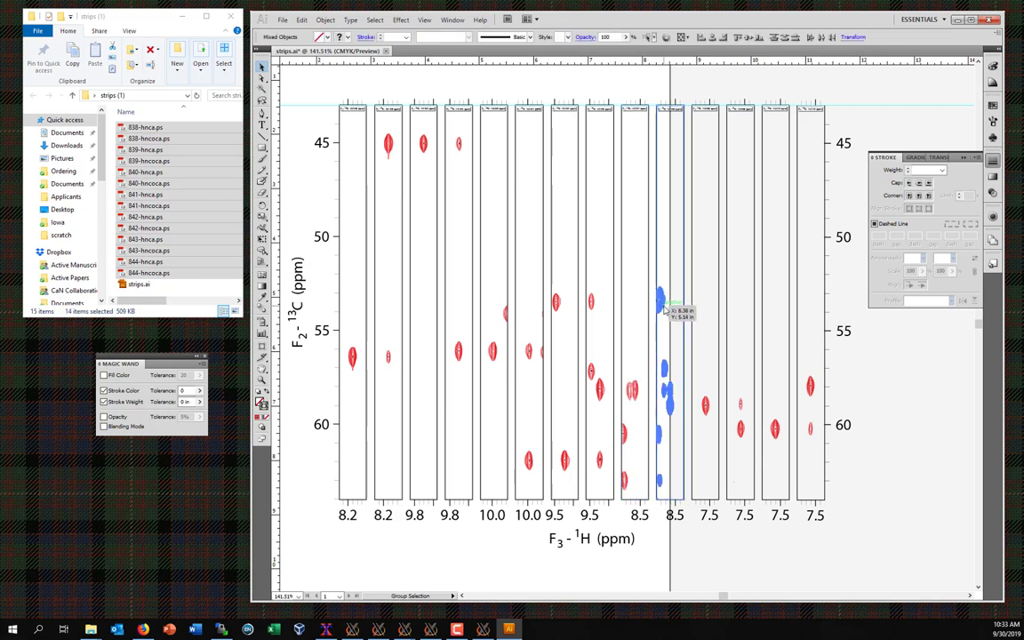
# Step: Select the peaks in each 7.5 strip separately, then deselect everything
pyautogui.click(707, 410)
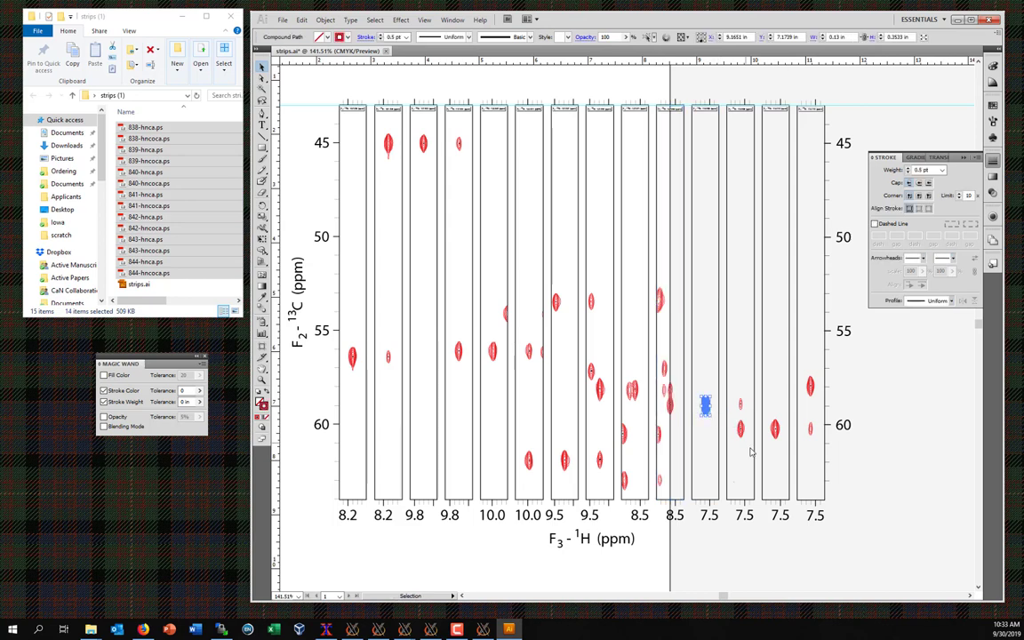
pyautogui.click(748, 433)
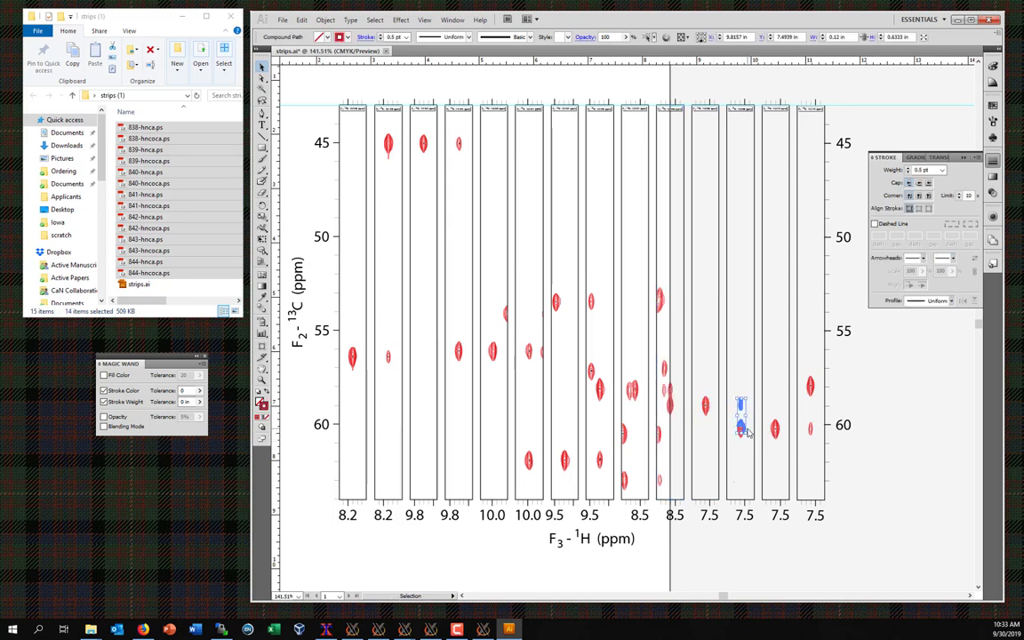
pyautogui.press('v')
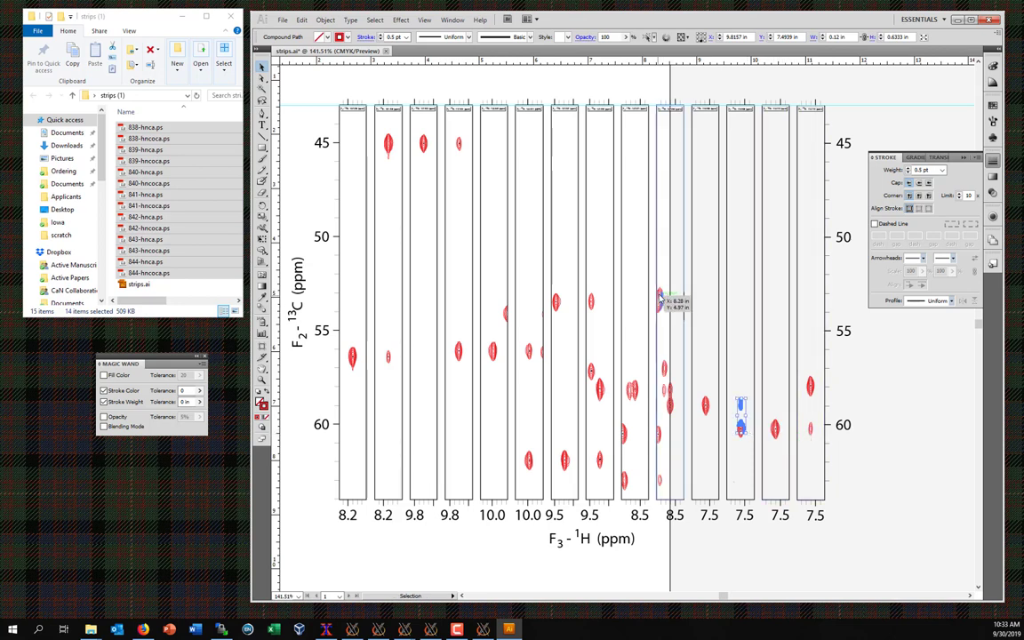
pyautogui.moveTo(741, 425); pyautogui.dragTo(776, 442)
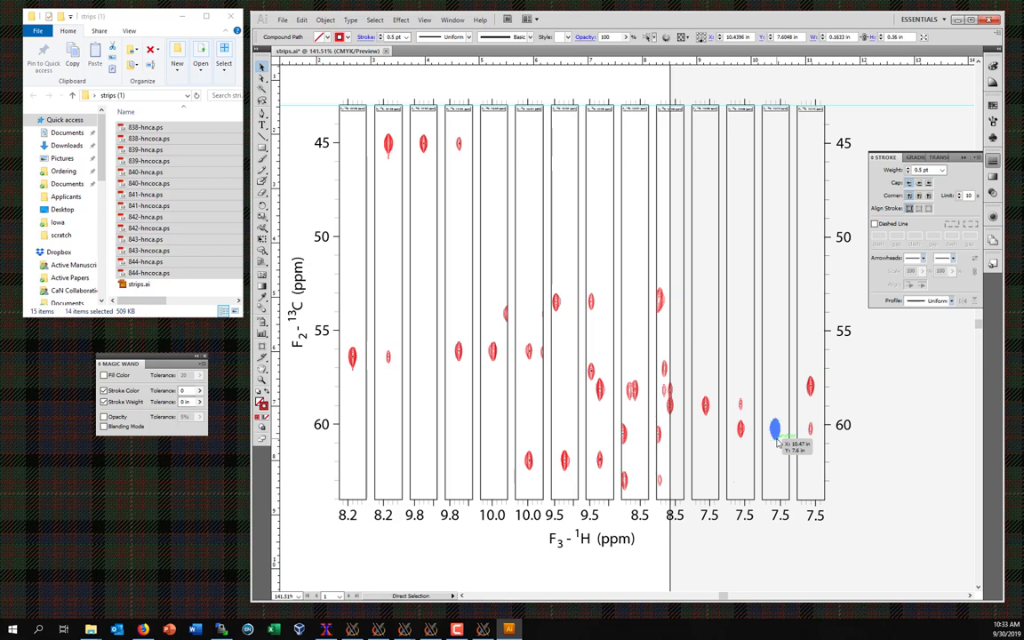
pyautogui.moveTo(806, 402); pyautogui.dragTo(809, 401)
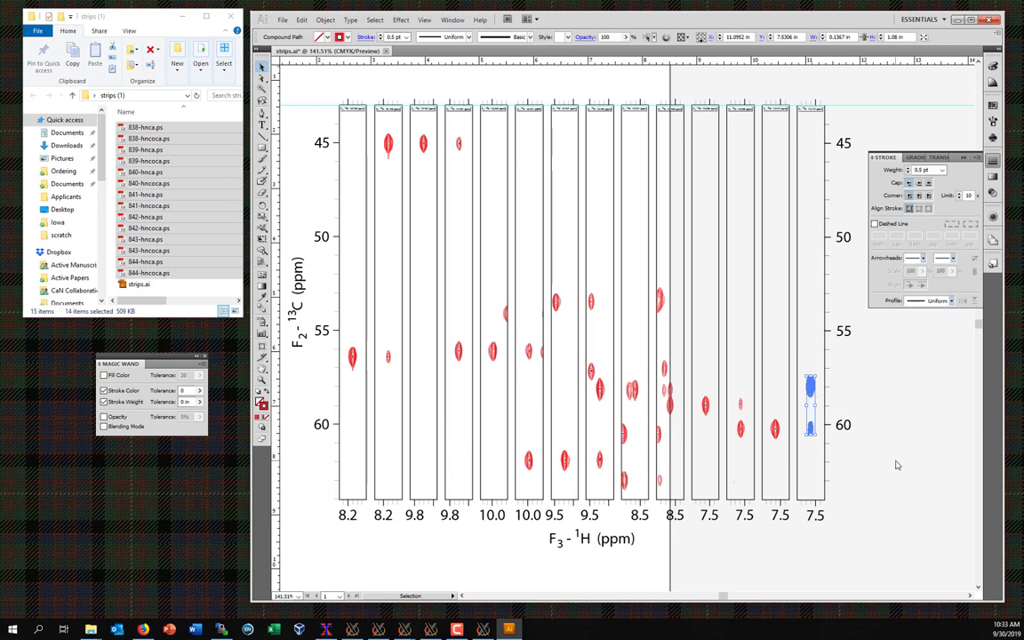
pyautogui.click(896, 467)
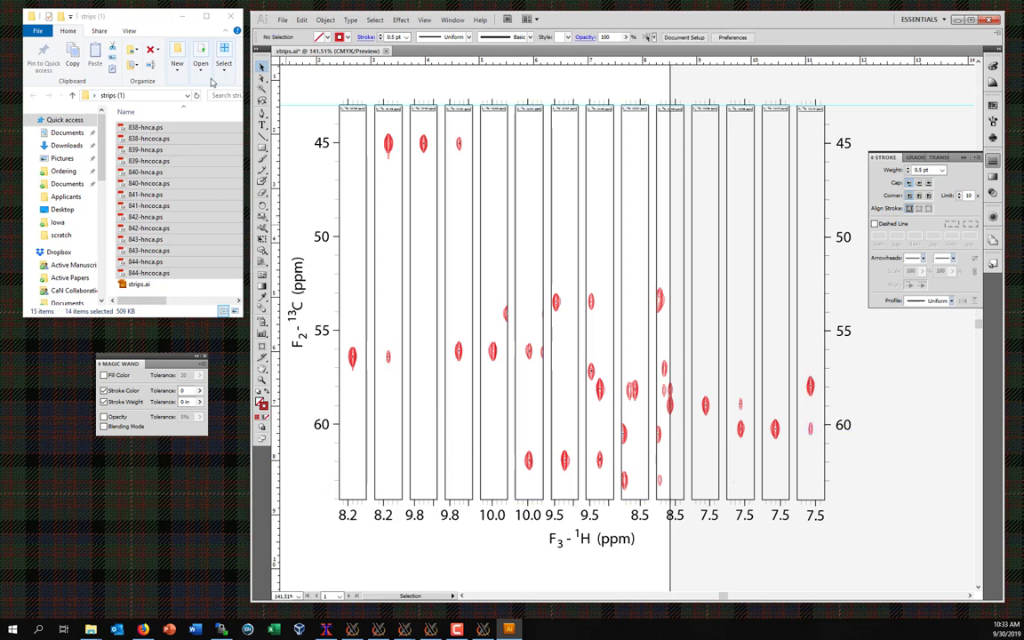
pyautogui.click(261, 89)
# Step: Magic Wand-select every peak and create a new Layer 2 in the Layers panel
pyautogui.click(388, 145)
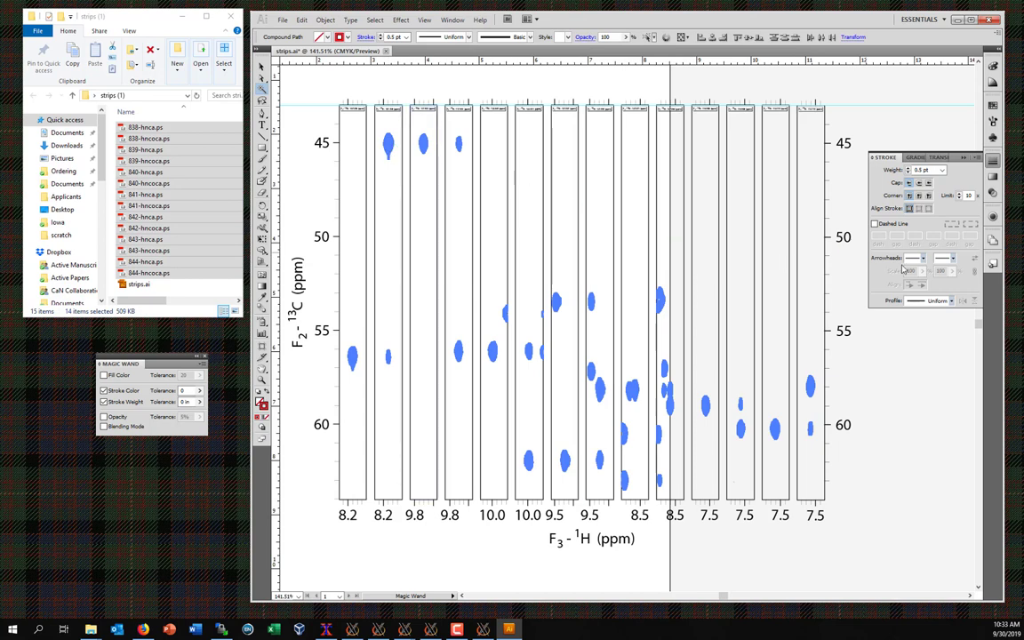
pyautogui.click(992, 263)
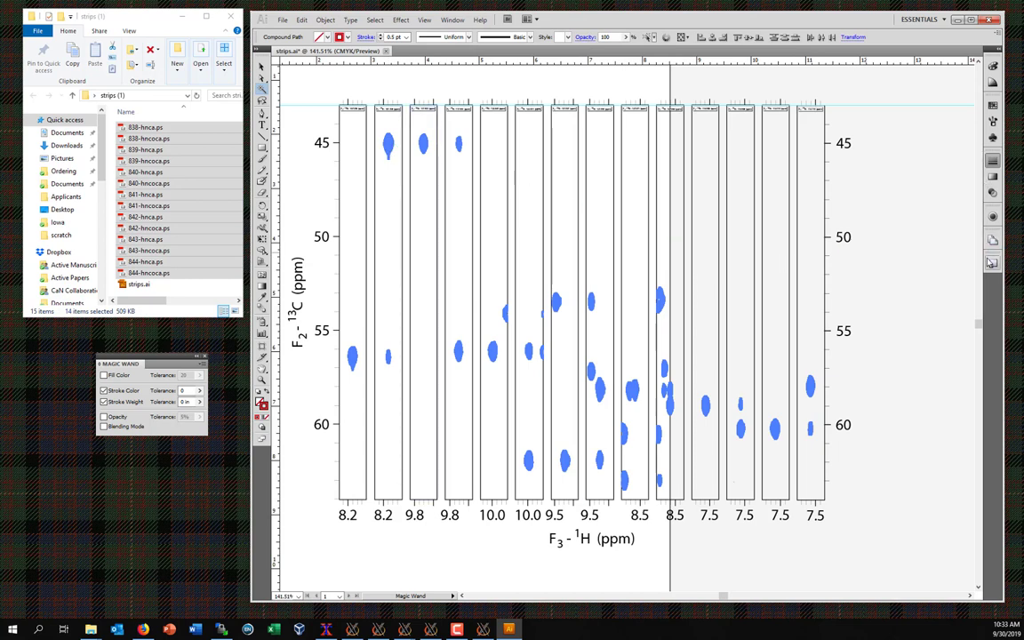
pyautogui.click(991, 261)
pyautogui.click(992, 240)
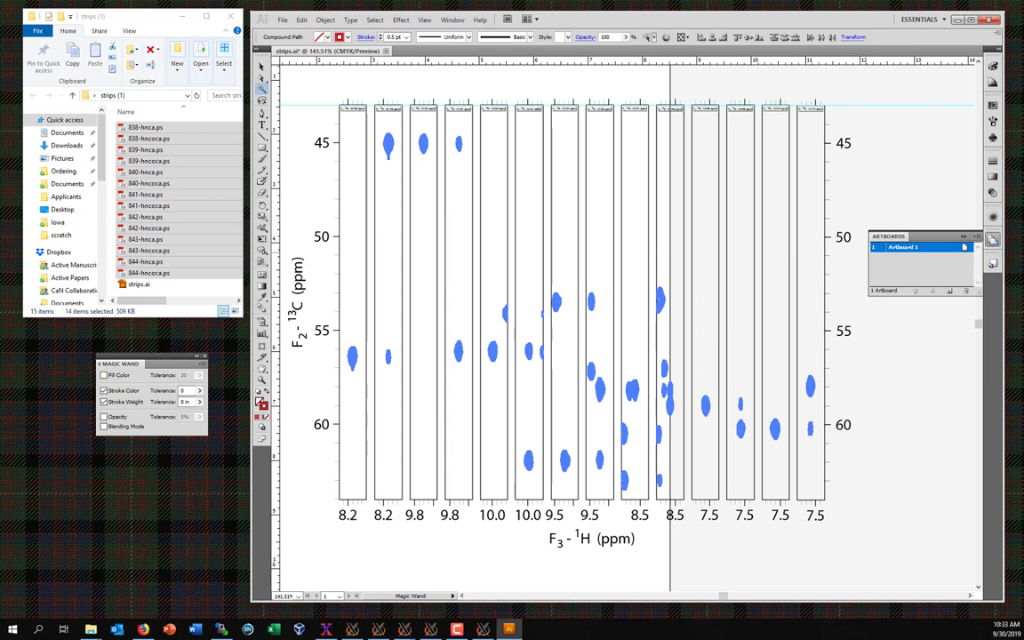
pyautogui.moveTo(993, 216); pyautogui.dragTo(948, 361)
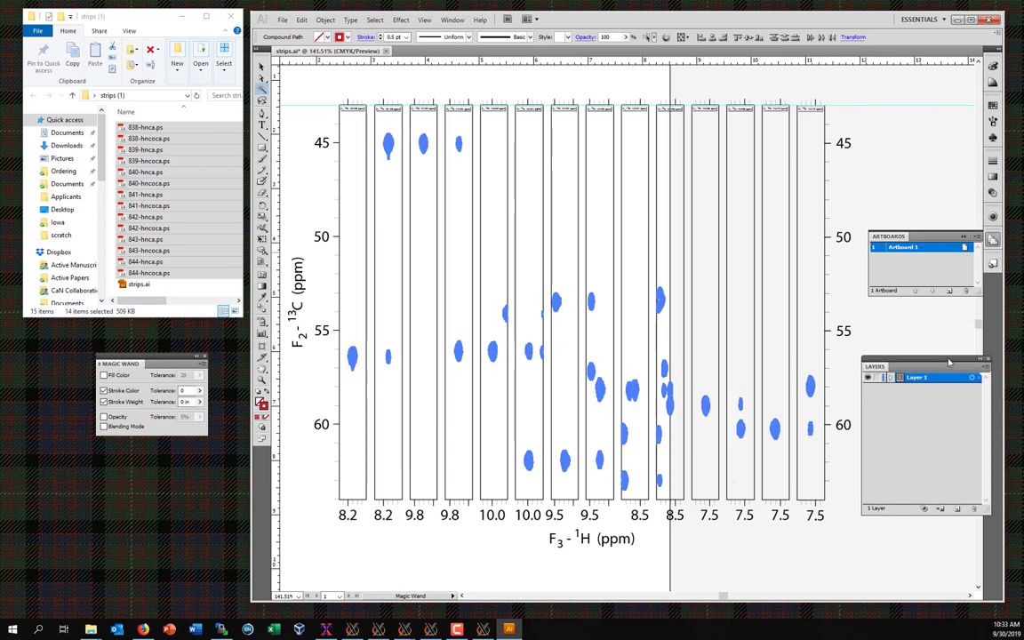
pyautogui.click(956, 509)
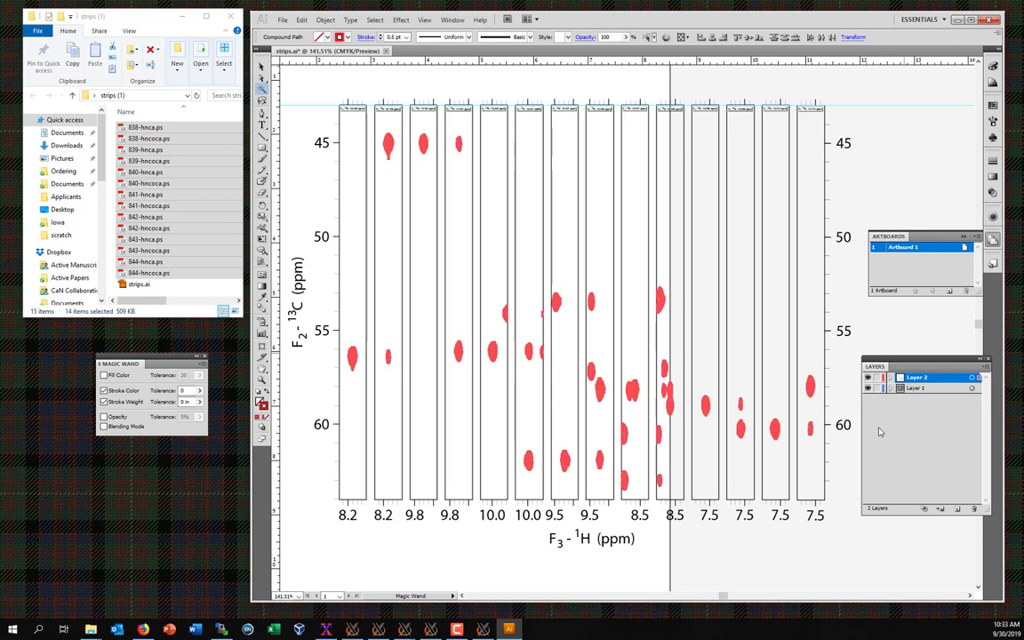
# Step: Toggle Layer 2's visibility repeatedly to compare the plot with and without red peaks, then add Layer 3
pyautogui.click(867, 387)
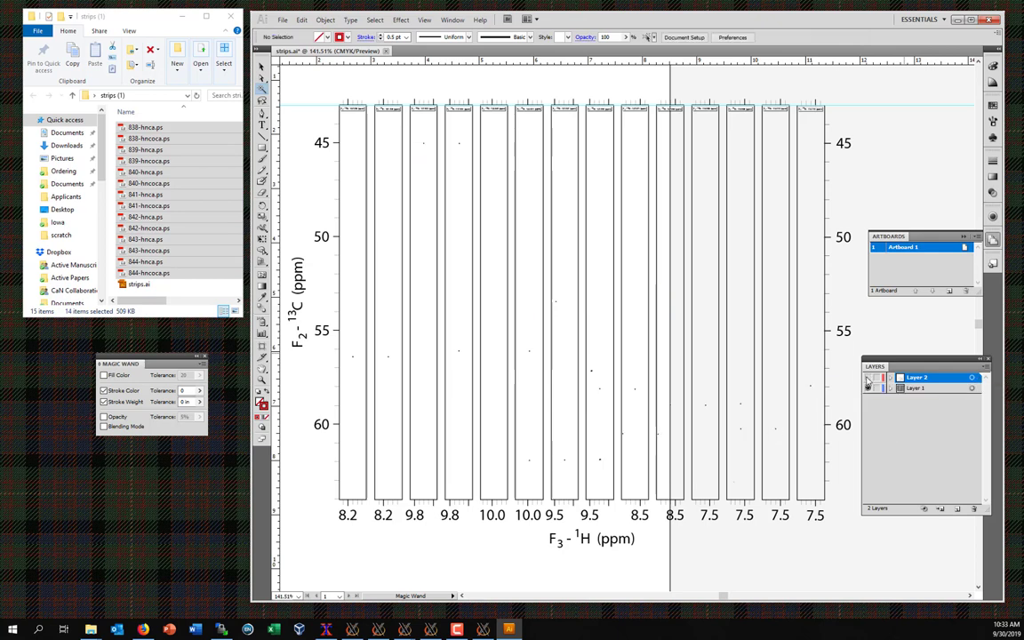
pyautogui.click(867, 379)
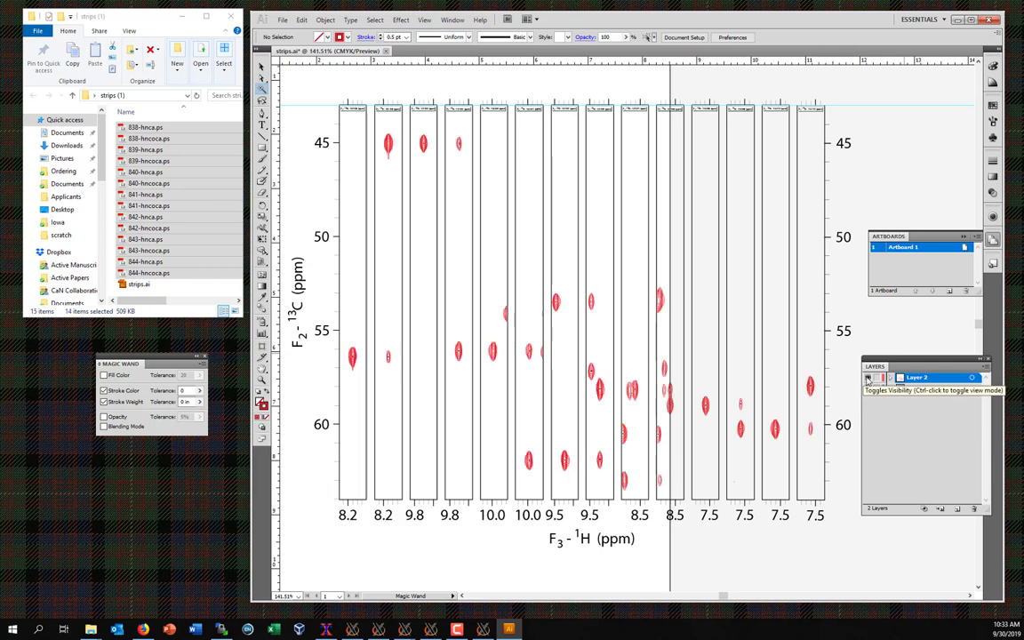
pyautogui.click(867, 380)
pyautogui.click(867, 379)
pyautogui.click(867, 379)
pyautogui.click(867, 379)
pyautogui.click(867, 380)
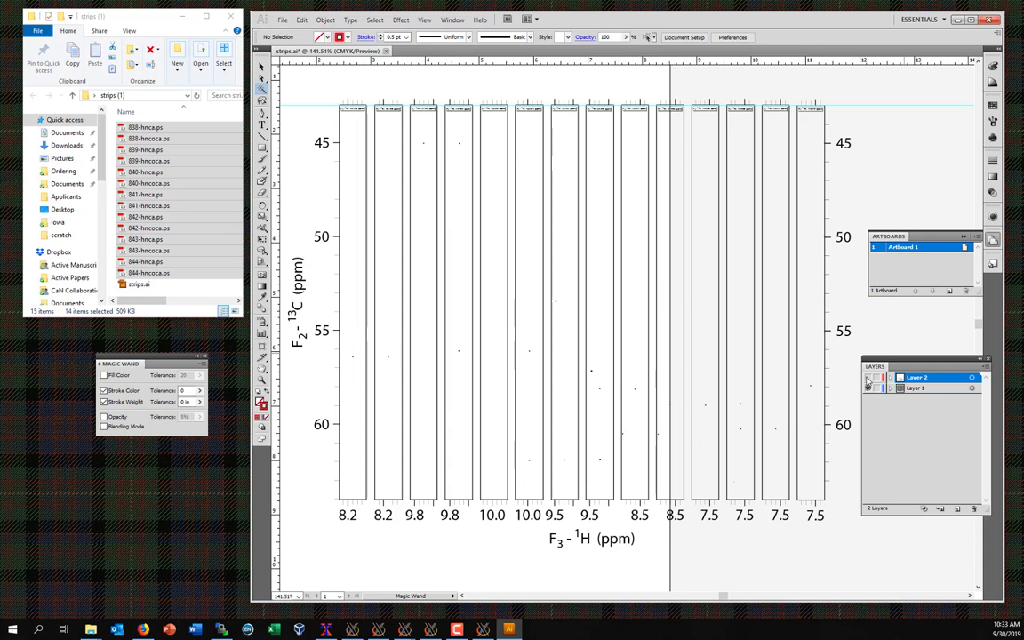
pyautogui.click(867, 380)
pyautogui.click(867, 380)
pyautogui.click(867, 380)
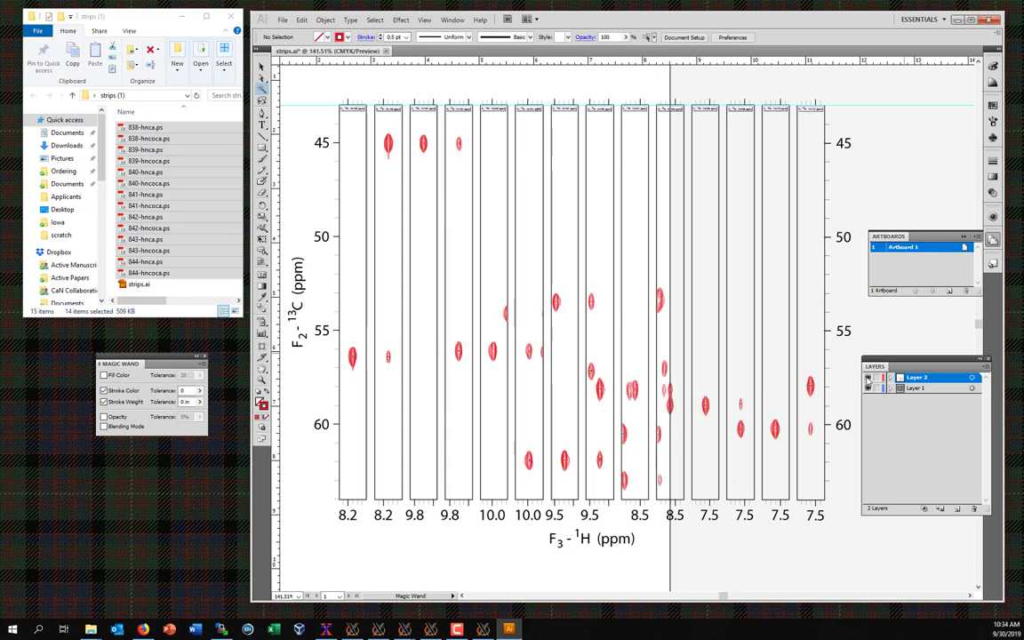
pyautogui.click(867, 379)
pyautogui.click(867, 379)
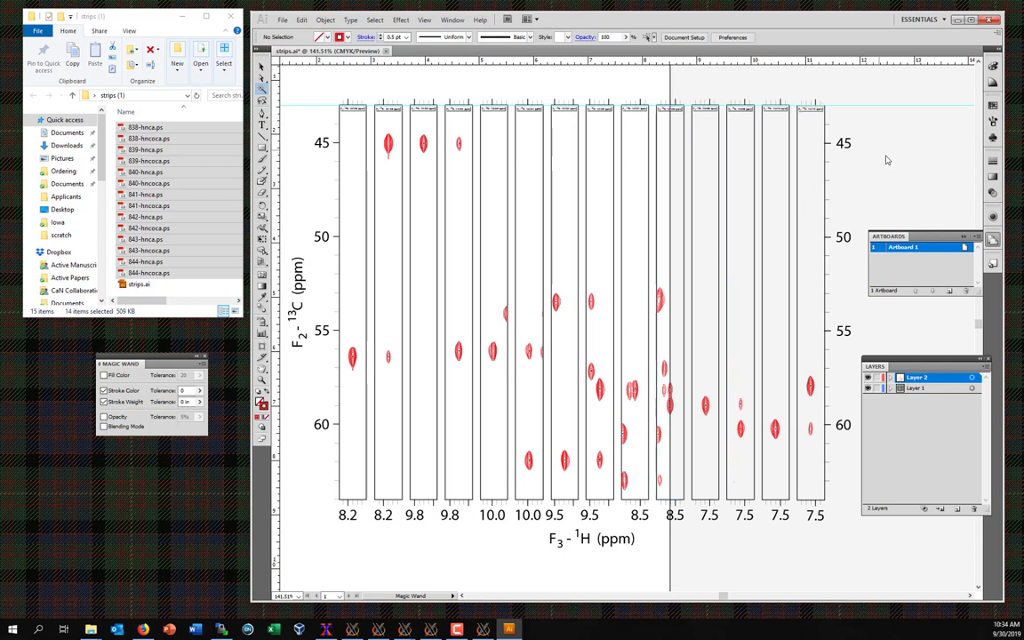
pyautogui.click(957, 508)
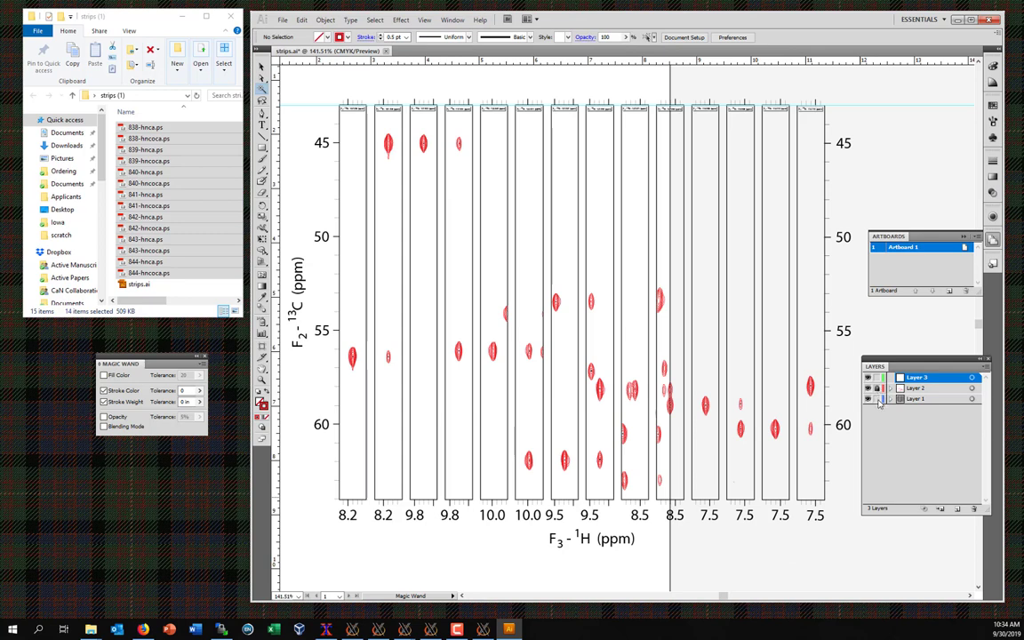
# Step: Drag horizontal guides from the top ruler onto the peak rows, including 45 ppm and near 58 ppm
pyautogui.press('v')
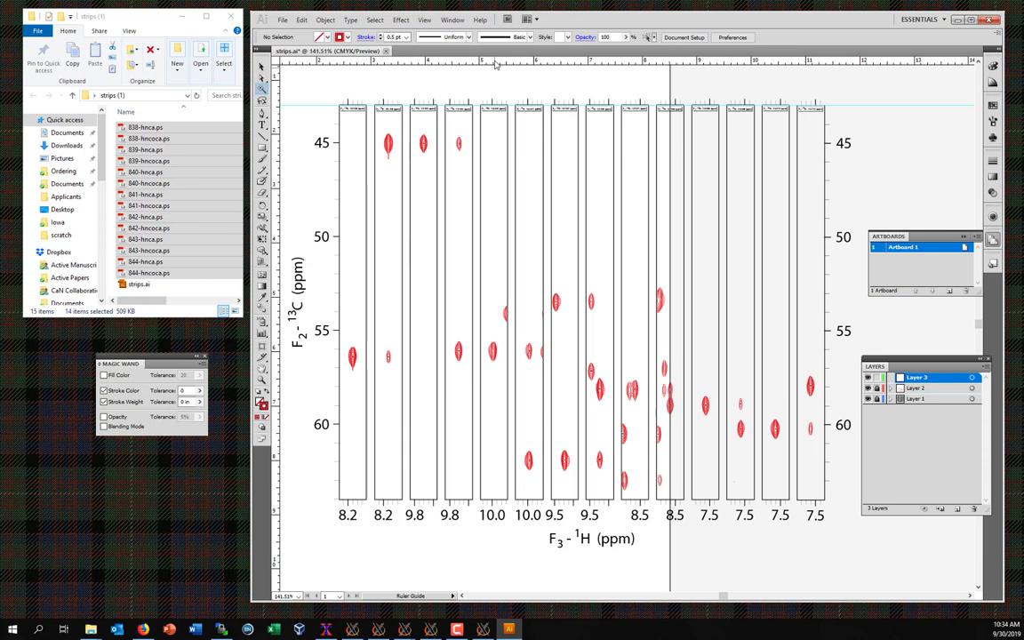
pyautogui.moveTo(495, 64); pyautogui.dragTo(355, 359)
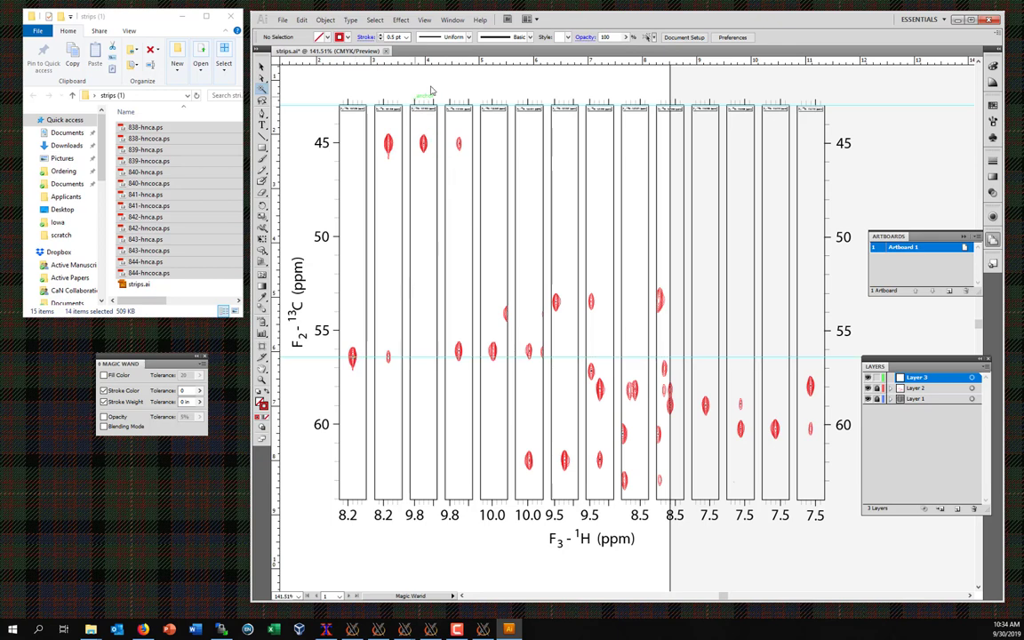
pyautogui.moveTo(441, 63); pyautogui.dragTo(423, 147)
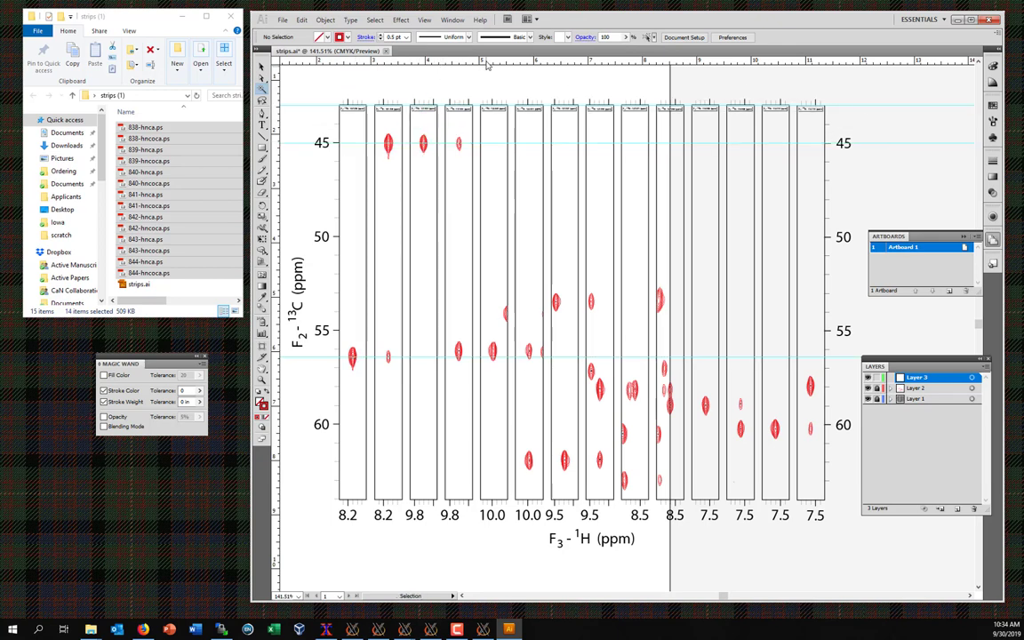
pyautogui.moveTo(487, 62); pyautogui.dragTo(485, 354)
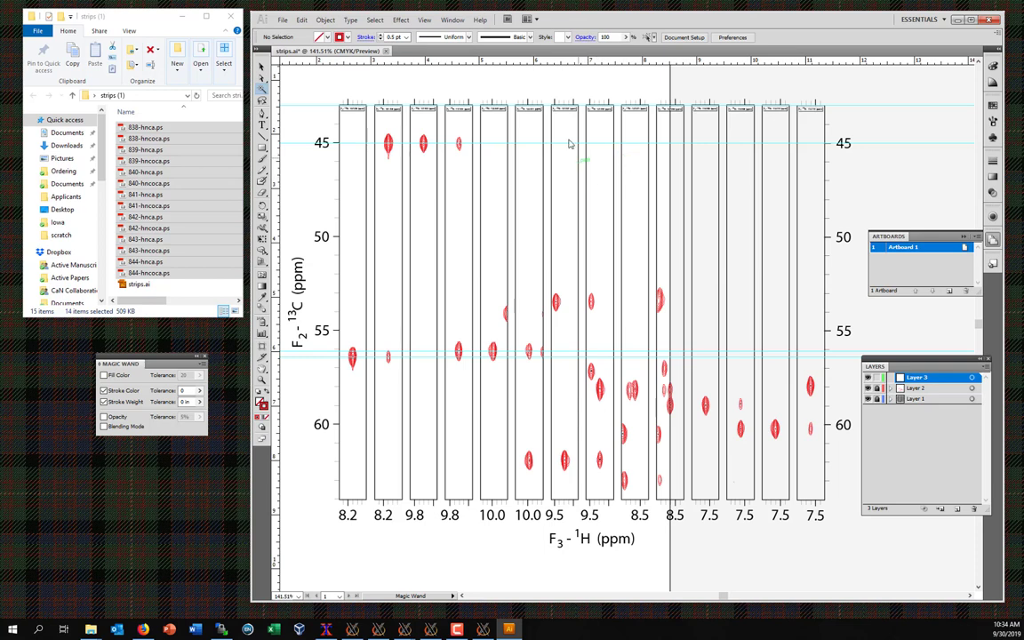
pyautogui.moveTo(509, 59); pyautogui.dragTo(564, 460)
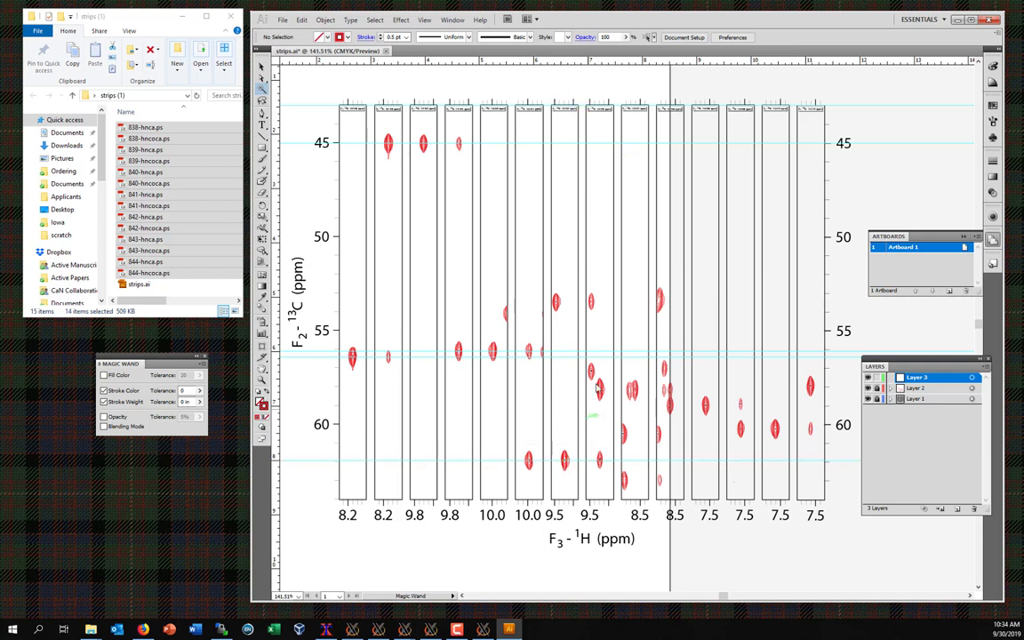
pyautogui.moveTo(583, 60); pyautogui.dragTo(604, 391)
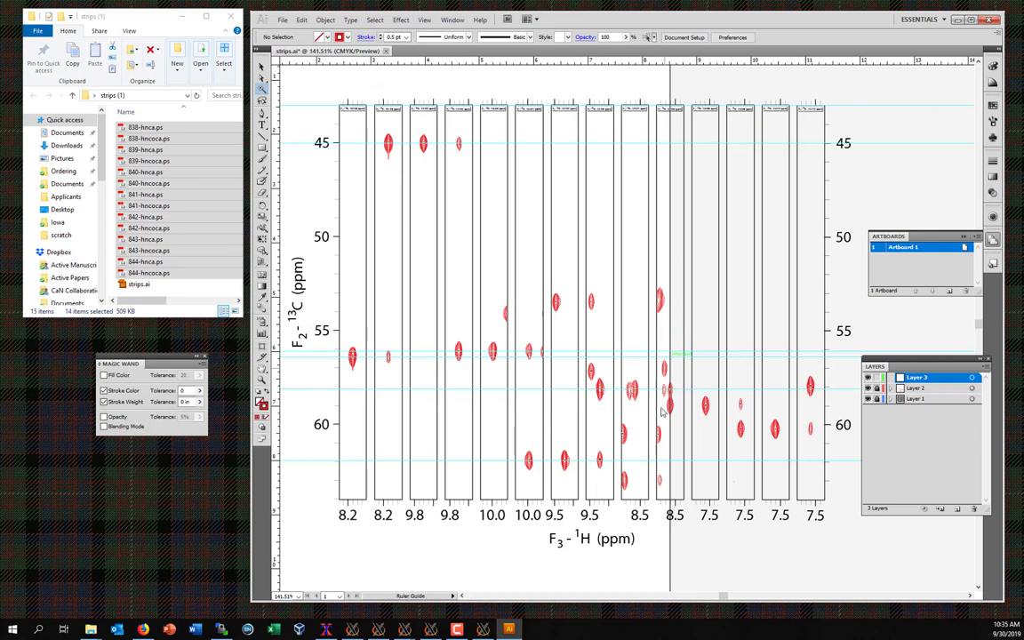
pyautogui.moveTo(670, 389); pyautogui.dragTo(676, 406)
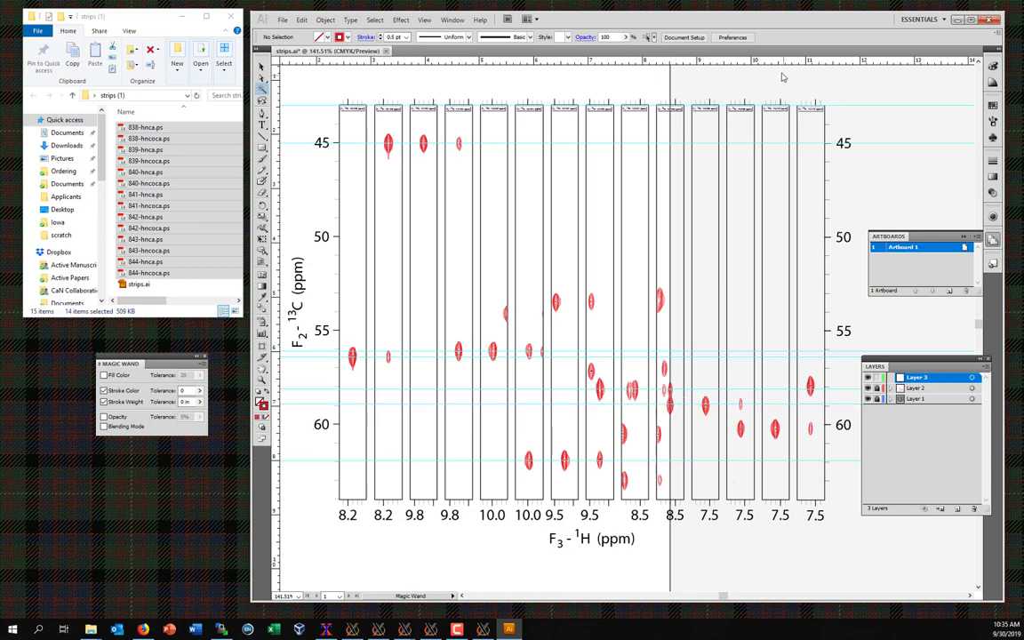
pyautogui.moveTo(780, 67); pyautogui.dragTo(799, 433)
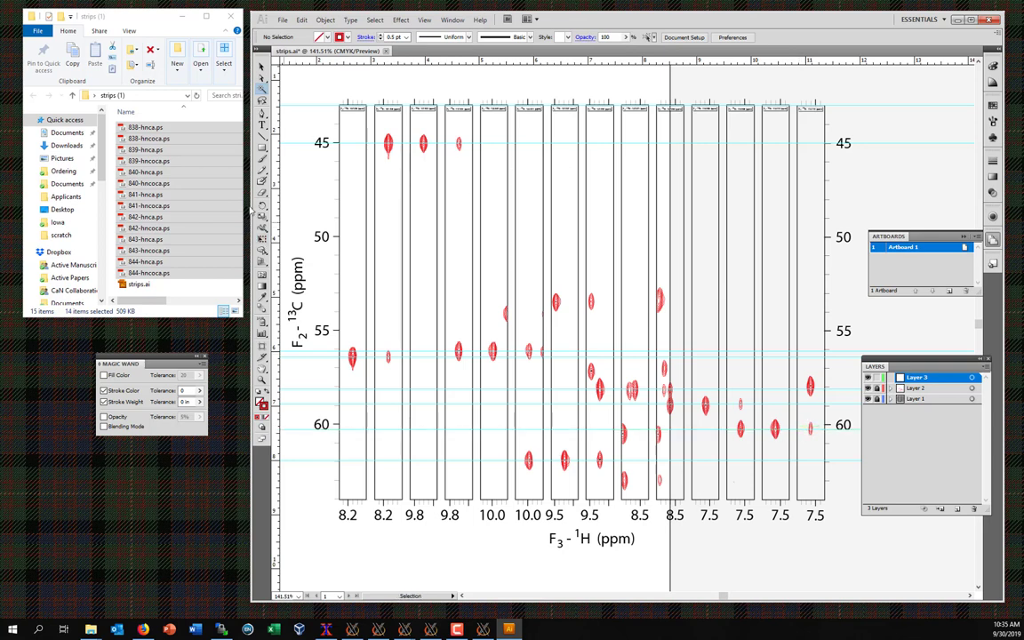
pyautogui.click(262, 80)
pyautogui.click(261, 113)
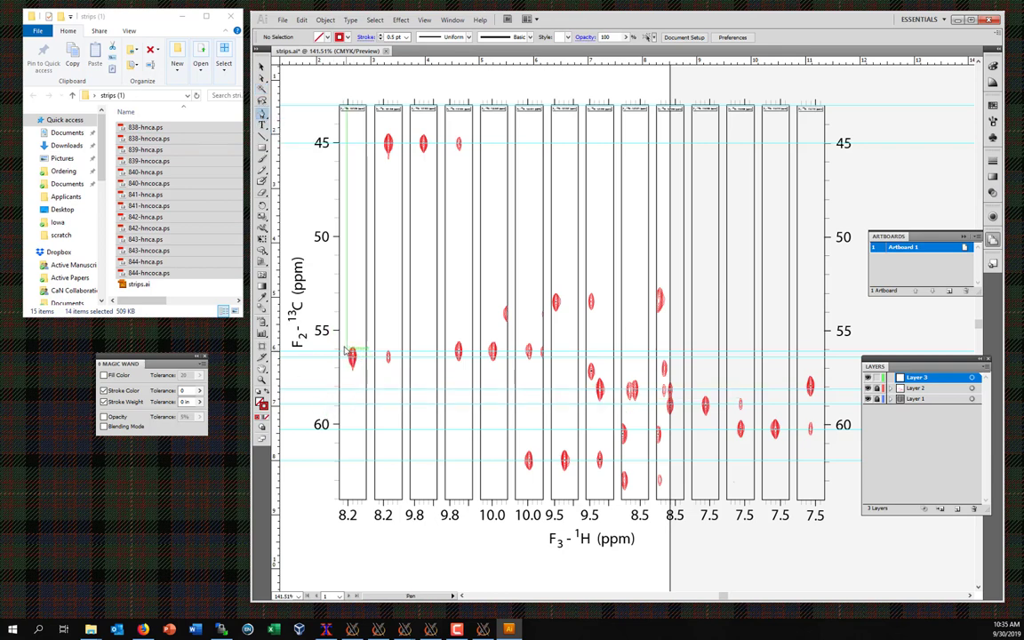
pyautogui.press('z')
pyautogui.moveTo(323, 324); pyautogui.dragTo(298, 302)
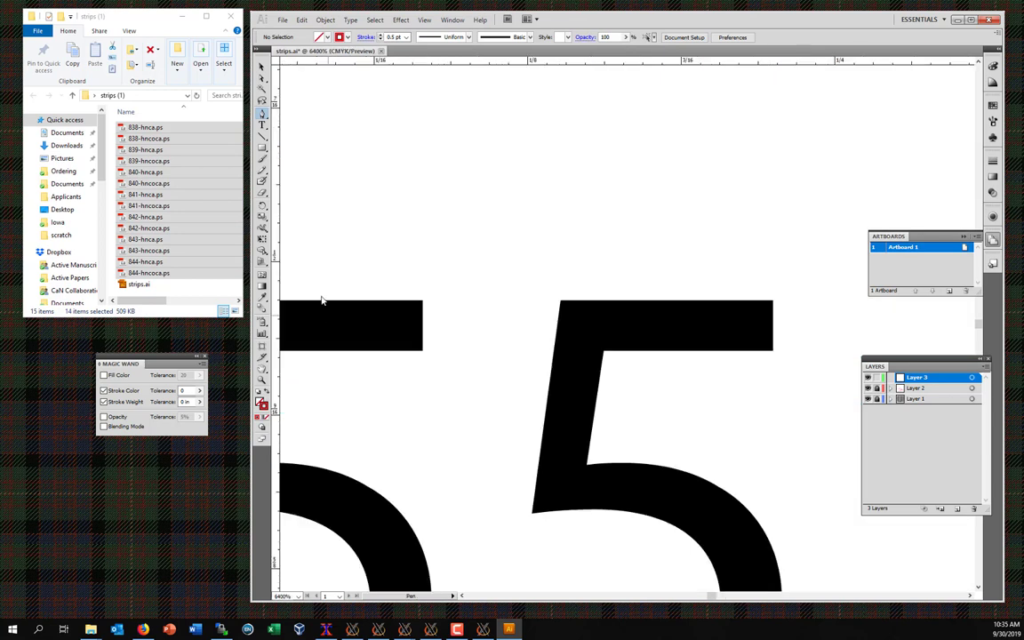
pyautogui.keyDown('alt'); pyautogui.click(393, 295); pyautogui.keyUp('alt')
pyautogui.keyDown('alt'); pyautogui.click(523, 345); pyautogui.keyUp('alt')
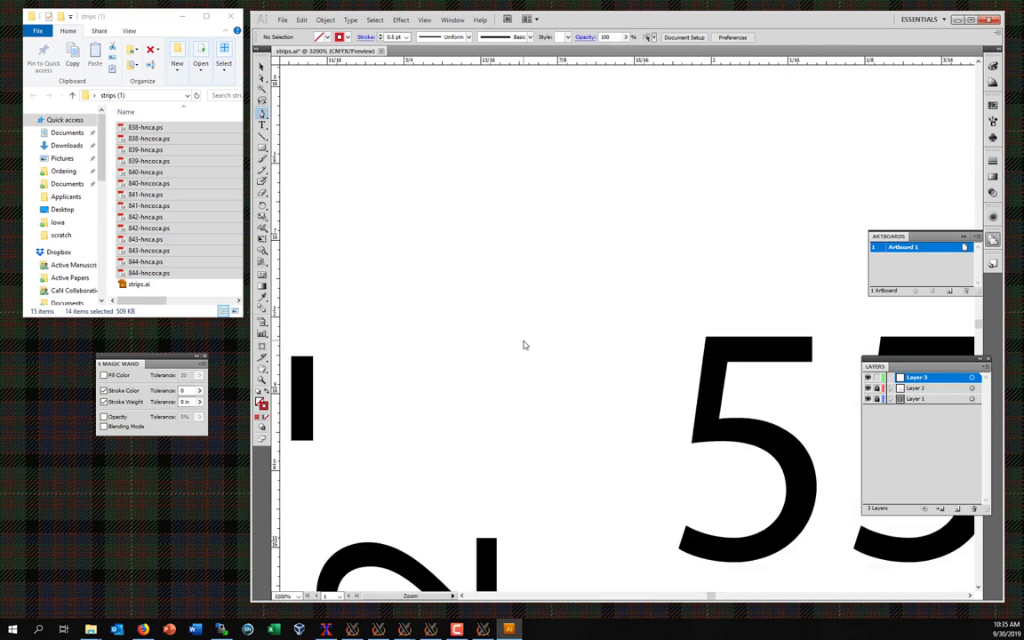
pyautogui.keyDown('alt'); pyautogui.click(534, 347); pyautogui.keyUp('alt')
pyautogui.keyDown('alt'); pyautogui.click(542, 349); pyautogui.keyUp('alt')
pyautogui.keyDown('alt'); pyautogui.click(544, 350); pyautogui.keyUp('alt')
pyautogui.keyDown('alt'); pyautogui.click(555, 355); pyautogui.keyUp('alt')
pyautogui.keyDown('alt'); pyautogui.click(626, 345); pyautogui.keyUp('alt')
pyautogui.keyDown('alt'); pyautogui.click(635, 345); pyautogui.keyUp('alt')
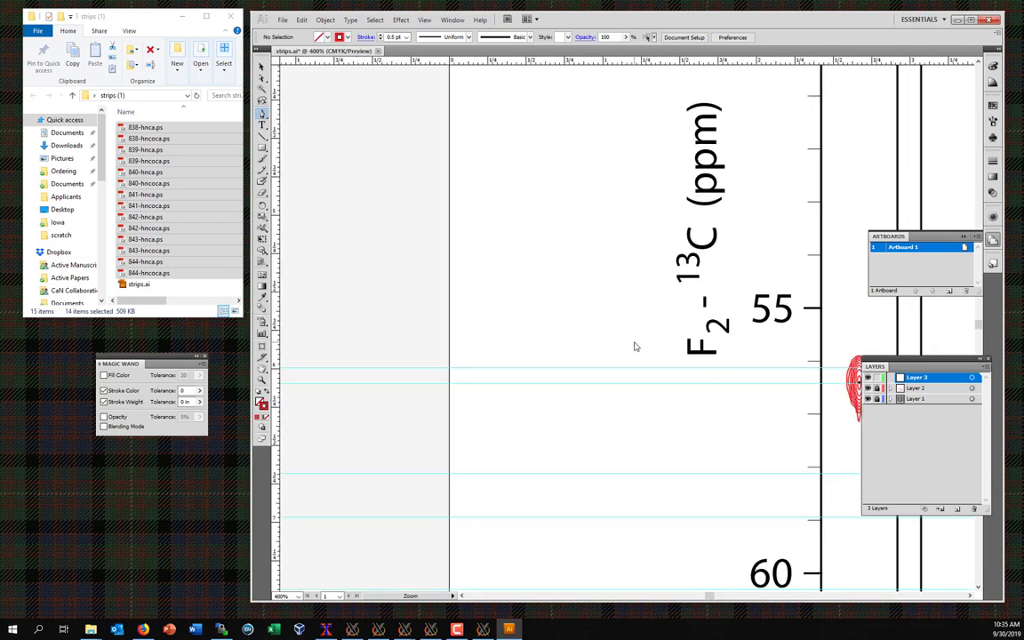
pyautogui.keyDown('alt'); pyautogui.click(652, 347); pyautogui.keyUp('alt')
pyautogui.keyDown('alt'); pyautogui.click(651, 347); pyautogui.keyUp('alt')
pyautogui.keyDown('alt'); pyautogui.click(651, 346); pyautogui.keyUp('alt')
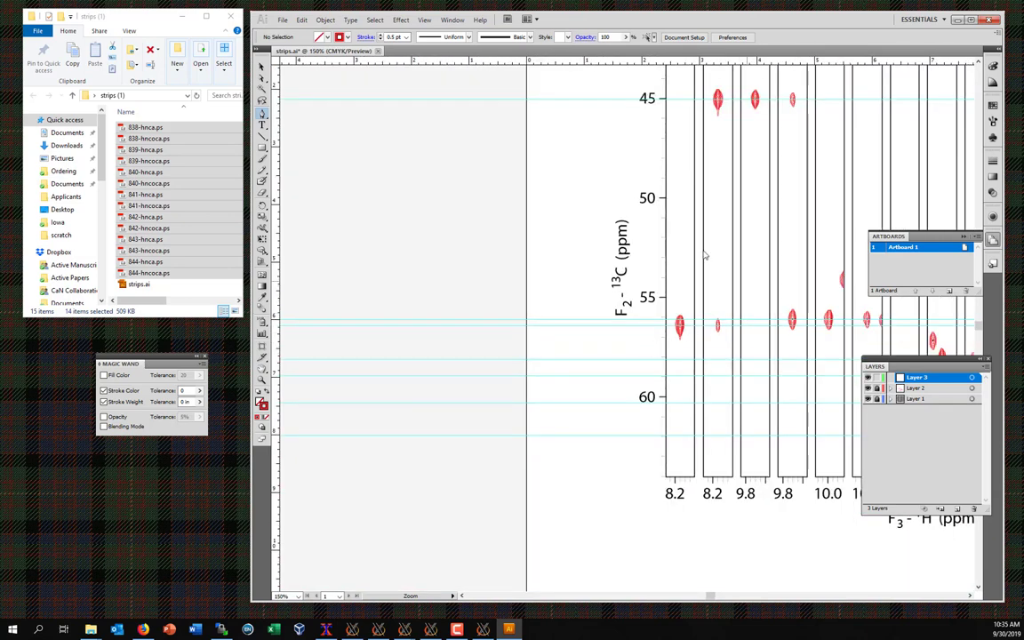
pyautogui.press('p')
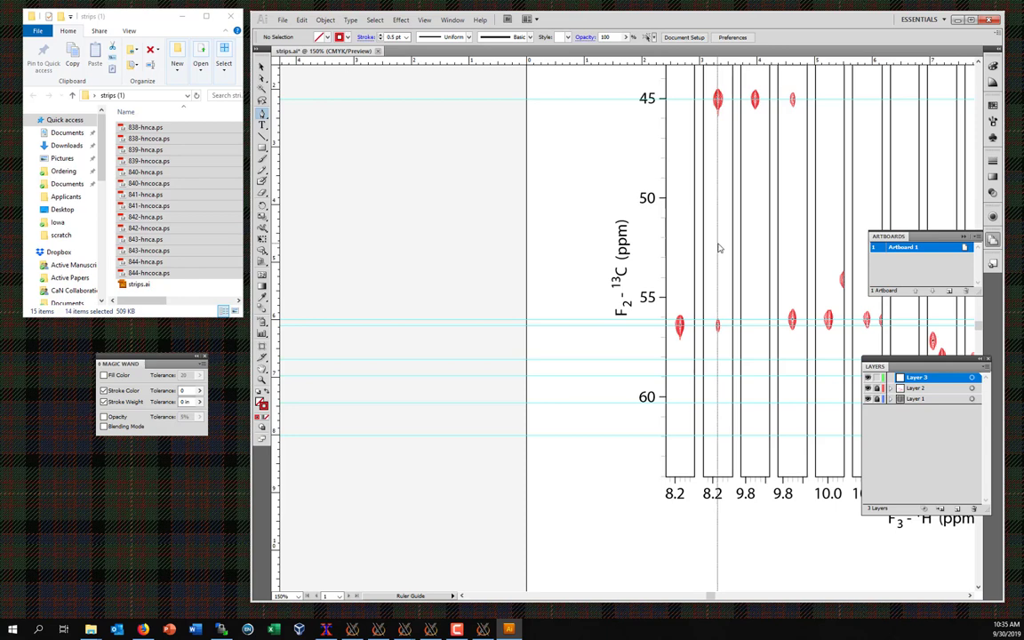
# Step: Pan across the strips and drag vertical guides from the left ruler through several strips' peak centres
pyautogui.moveTo(831, 172); pyautogui.dragTo(670, 192)
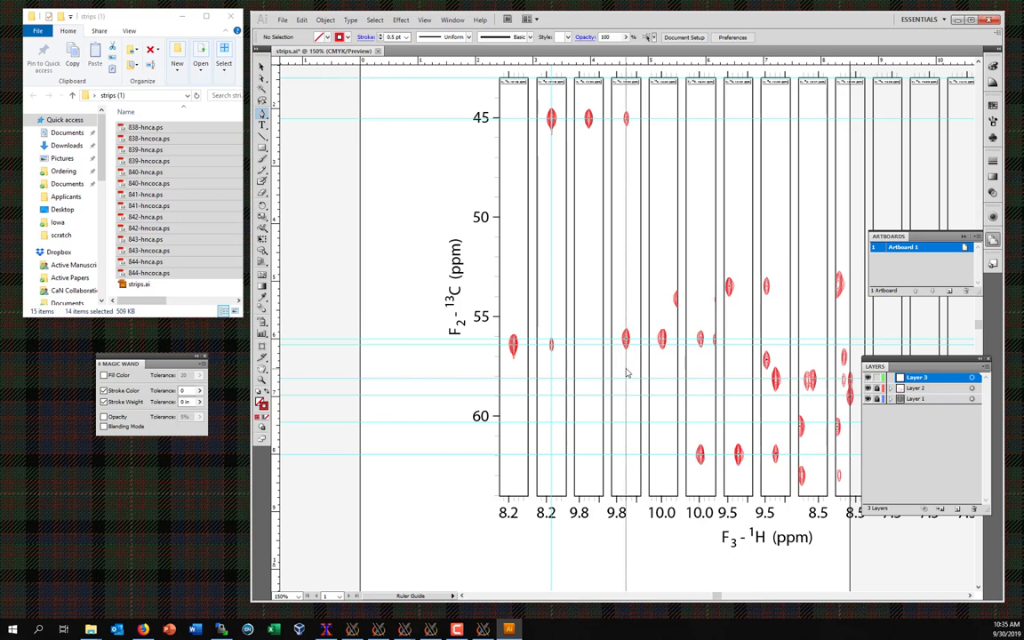
pyautogui.moveTo(627, 373); pyautogui.dragTo(627, 373)
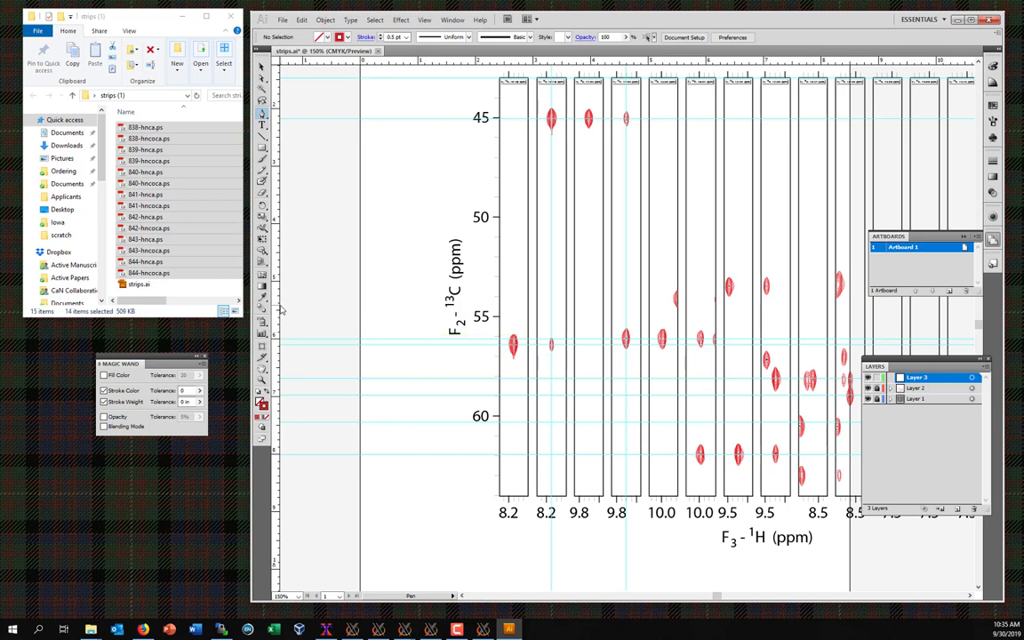
pyautogui.moveTo(316, 326); pyautogui.dragTo(700, 379)
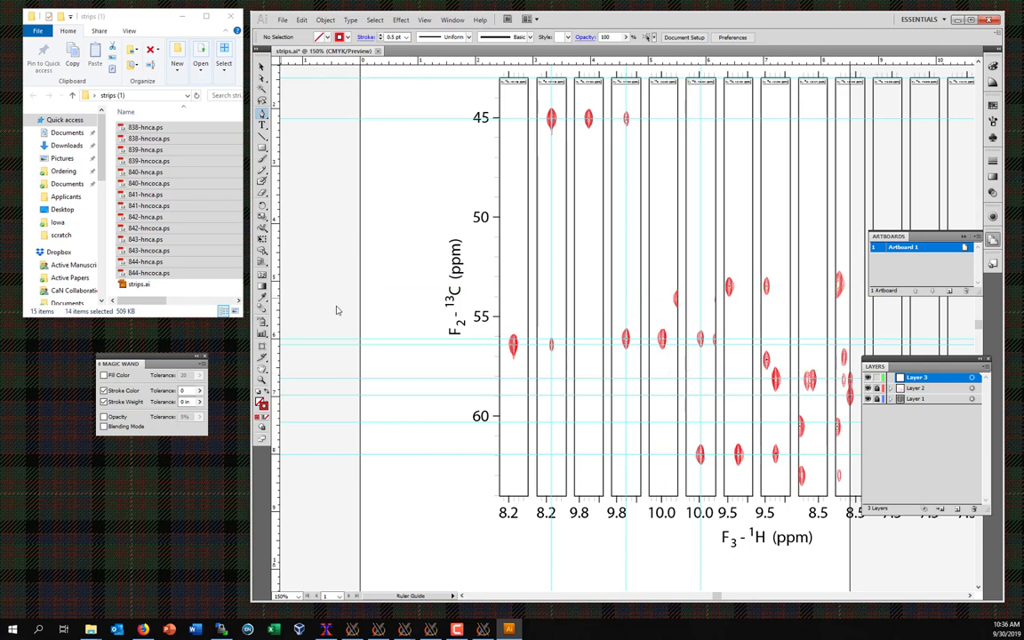
pyautogui.moveTo(335, 310); pyautogui.dragTo(776, 400)
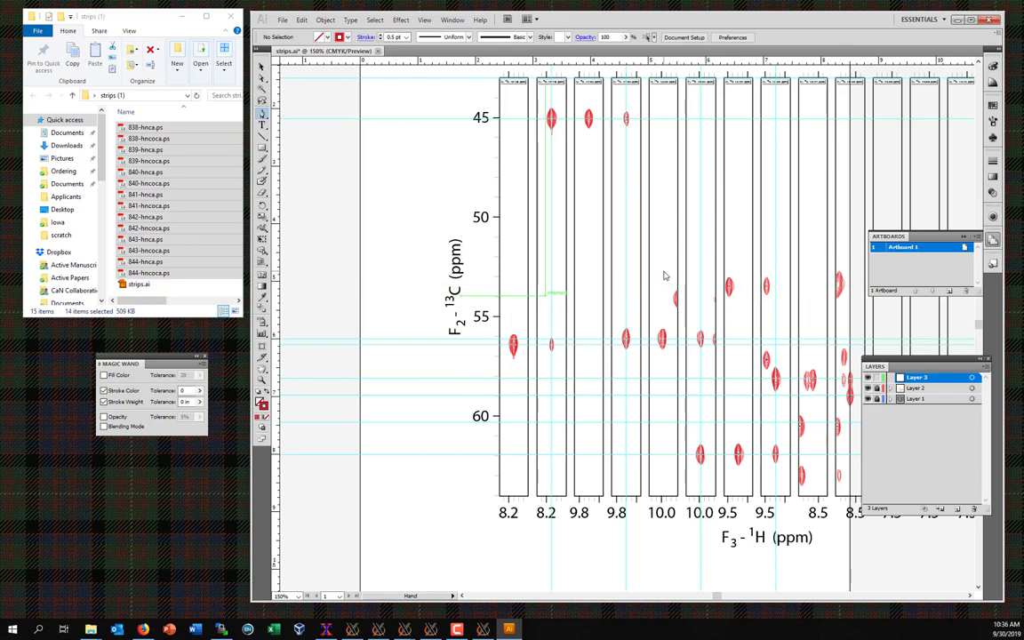
pyautogui.moveTo(665, 277); pyautogui.dragTo(384, 245)
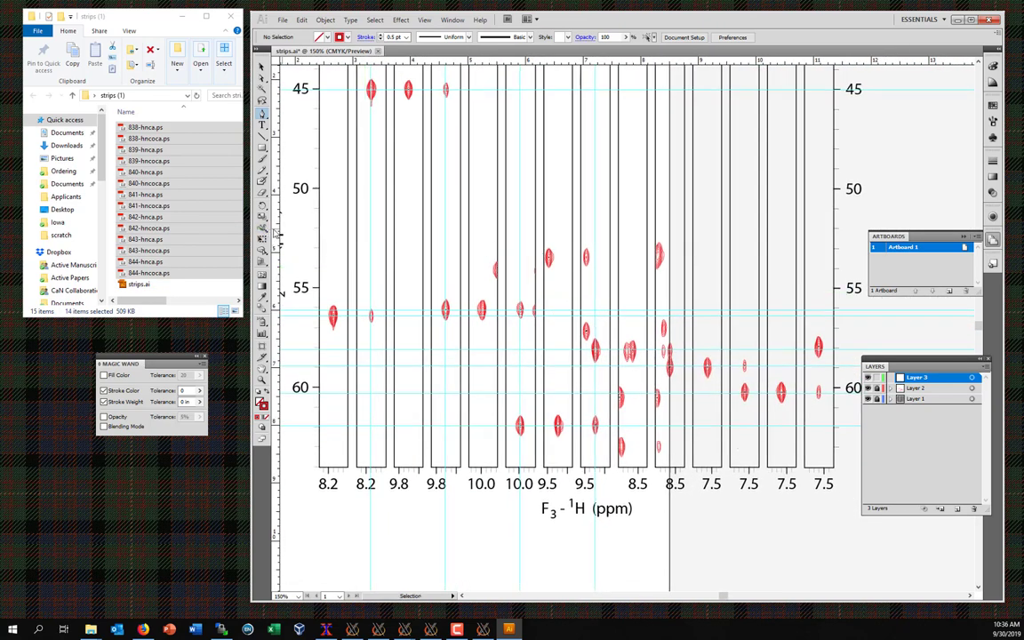
pyautogui.moveTo(282, 240)
pyautogui.mouseDown()
pyautogui.moveTo(571, 346)
pyautogui.moveTo(669, 365)
pyautogui.mouseUp()
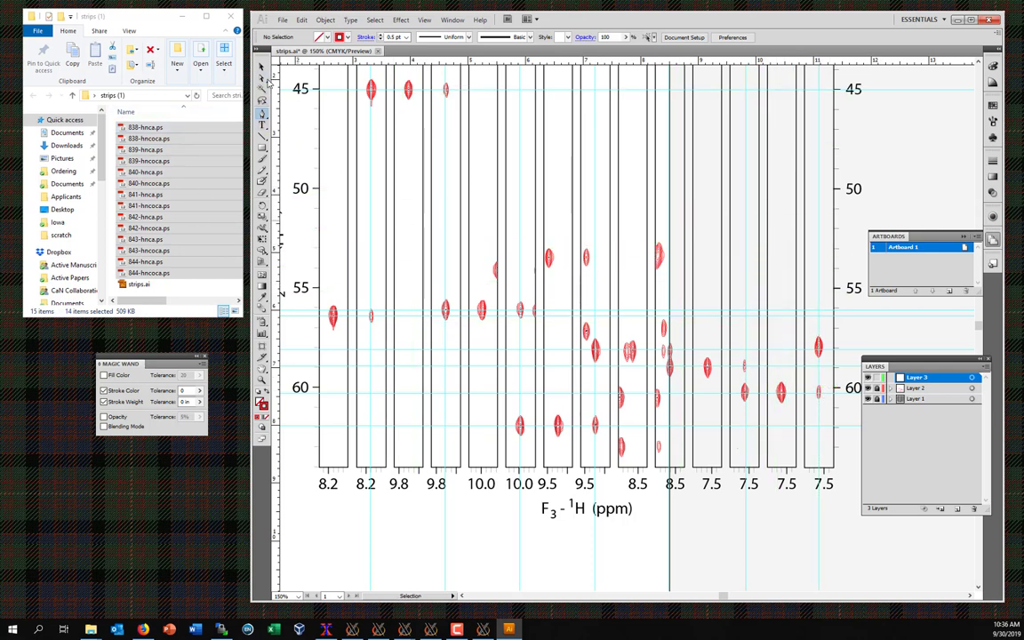
pyautogui.click(262, 113)
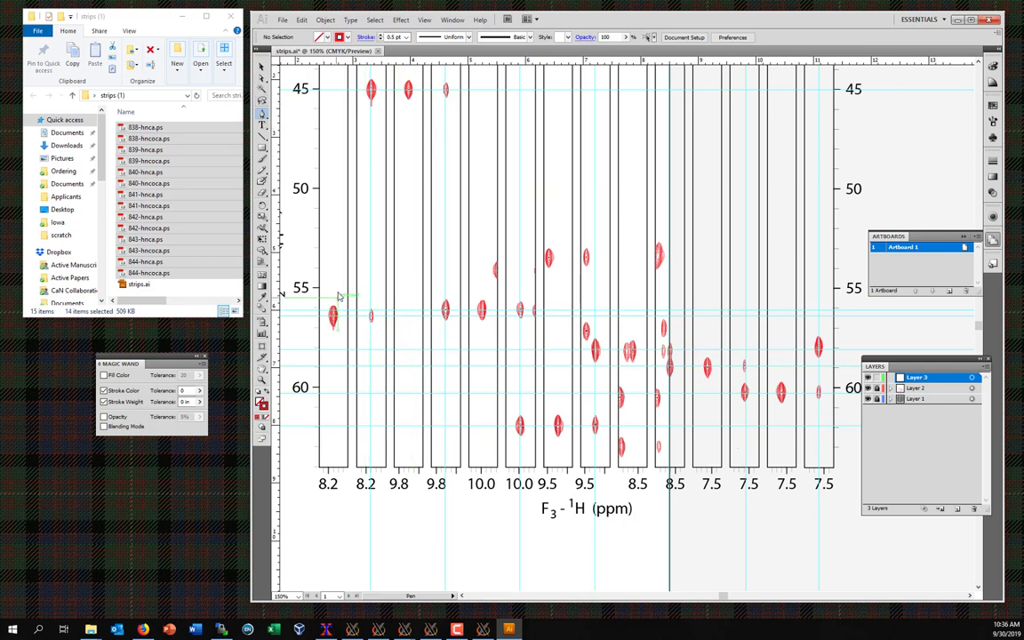
# Step: Zoom in on the first strips and draw an initial walk line from the first 8.2 peak
pyautogui.press('z')
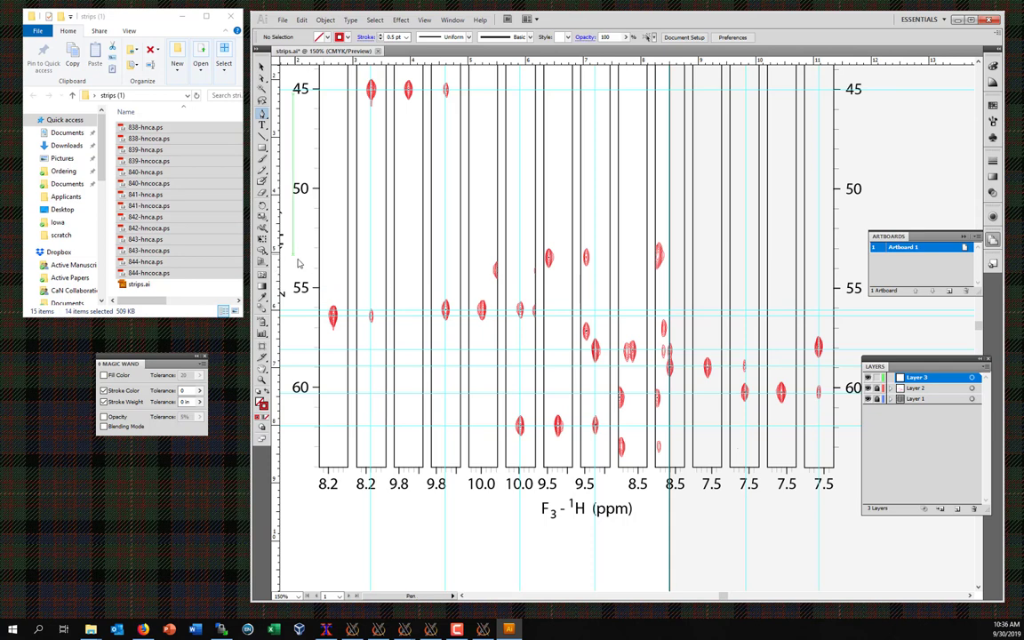
pyautogui.press('v')
pyautogui.hotkey('ctrl', '+')
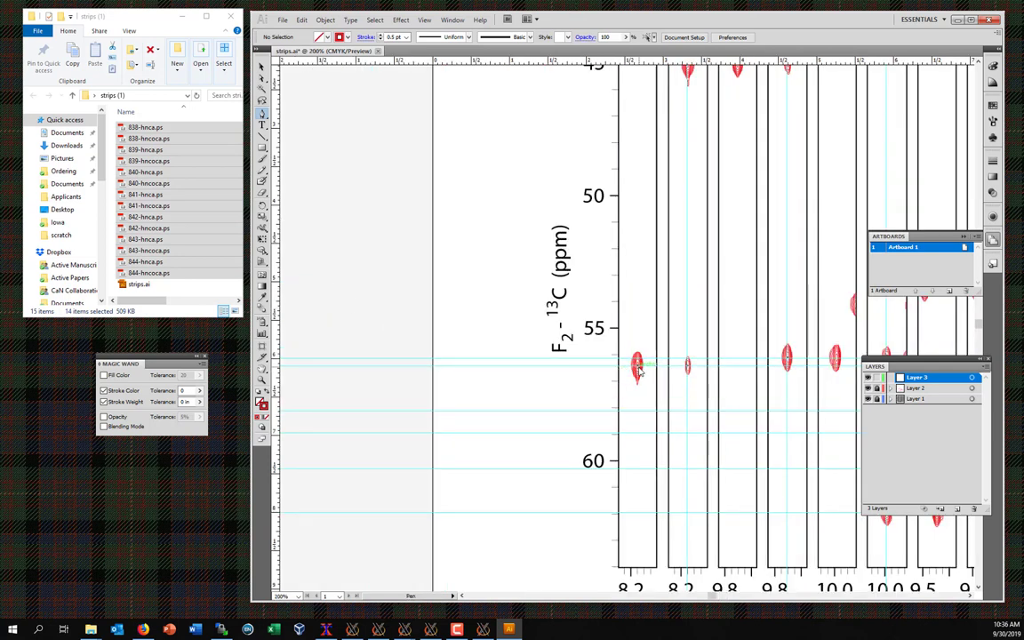
pyautogui.moveTo(637, 372); pyautogui.dragTo(709, 255)
pyautogui.press('z')
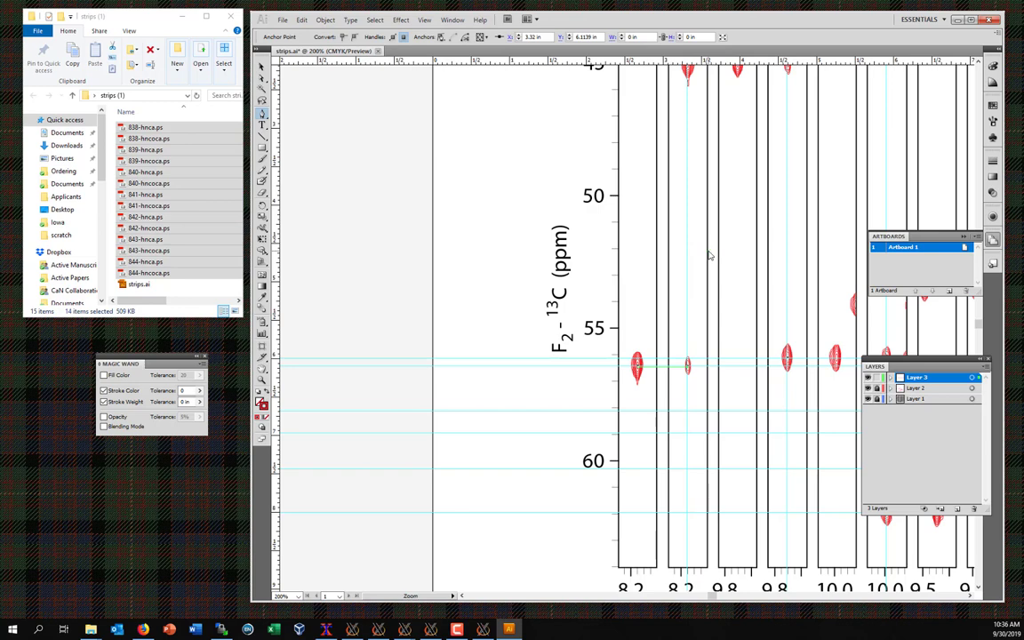
pyautogui.press('v')
pyautogui.click(693, 340)
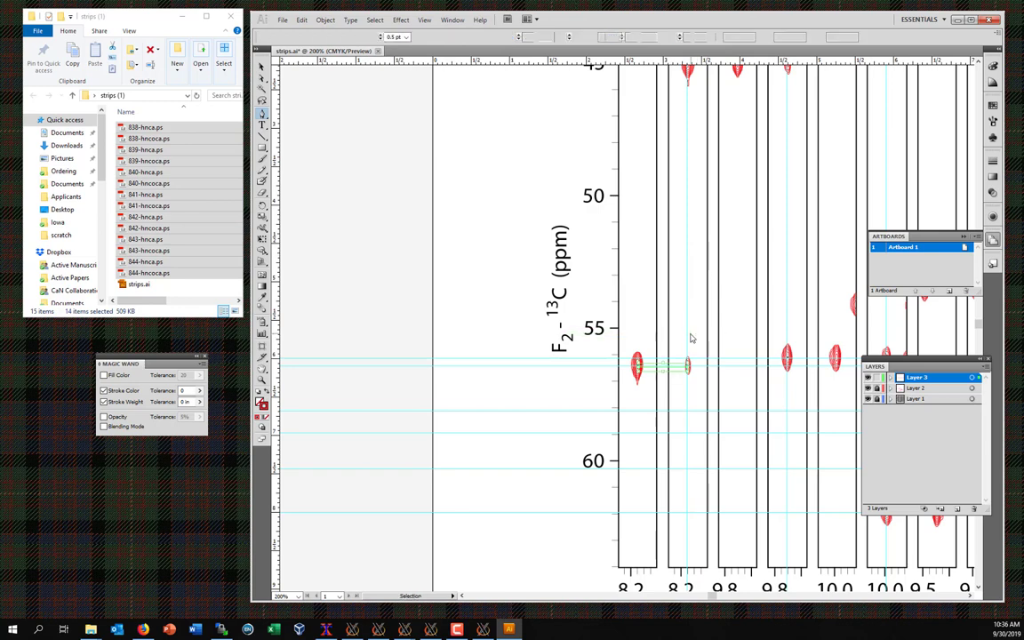
# Step: Draw a short Pen line from the first strip to the second near 56 ppm, with peaks hidden
pyautogui.press('p')
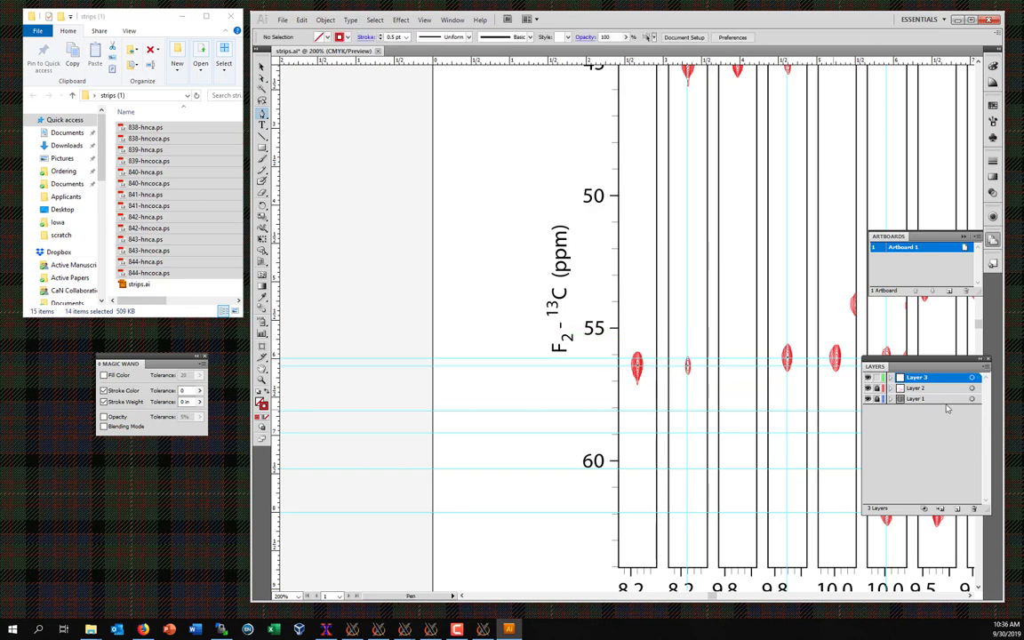
pyautogui.click(868, 389)
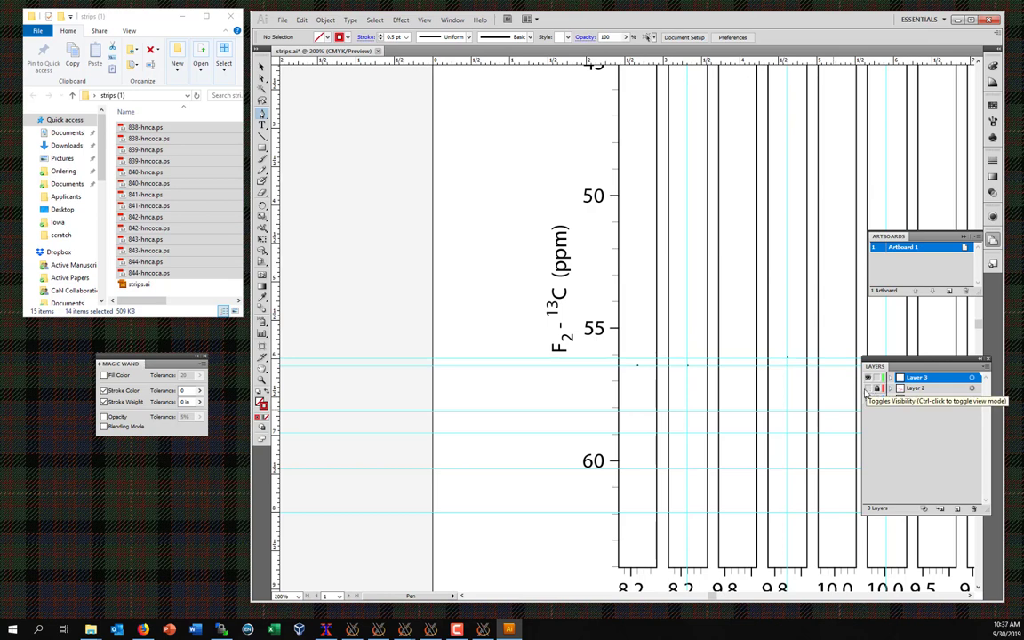
pyautogui.click(637, 367)
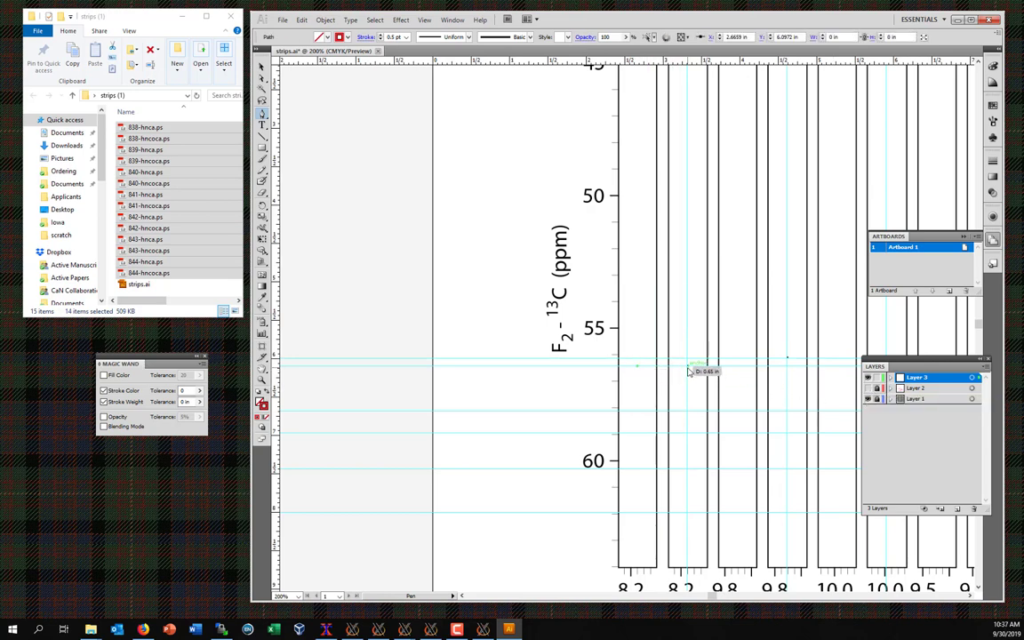
pyautogui.click(687, 366)
pyautogui.moveTo(726, 297); pyautogui.dragTo(712, 388)
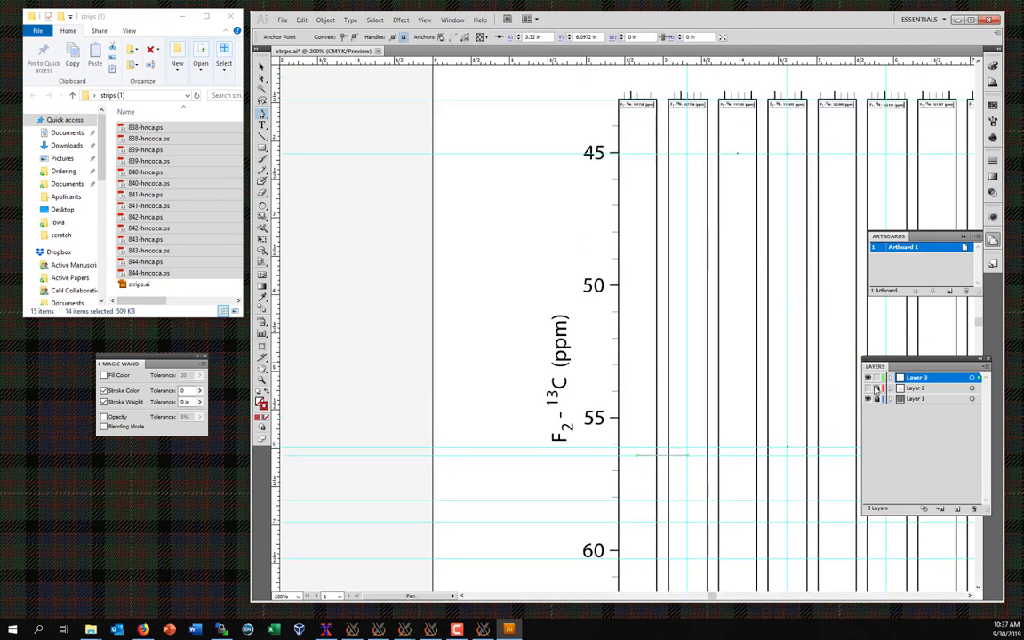
pyautogui.click(867, 388)
pyautogui.click(867, 388)
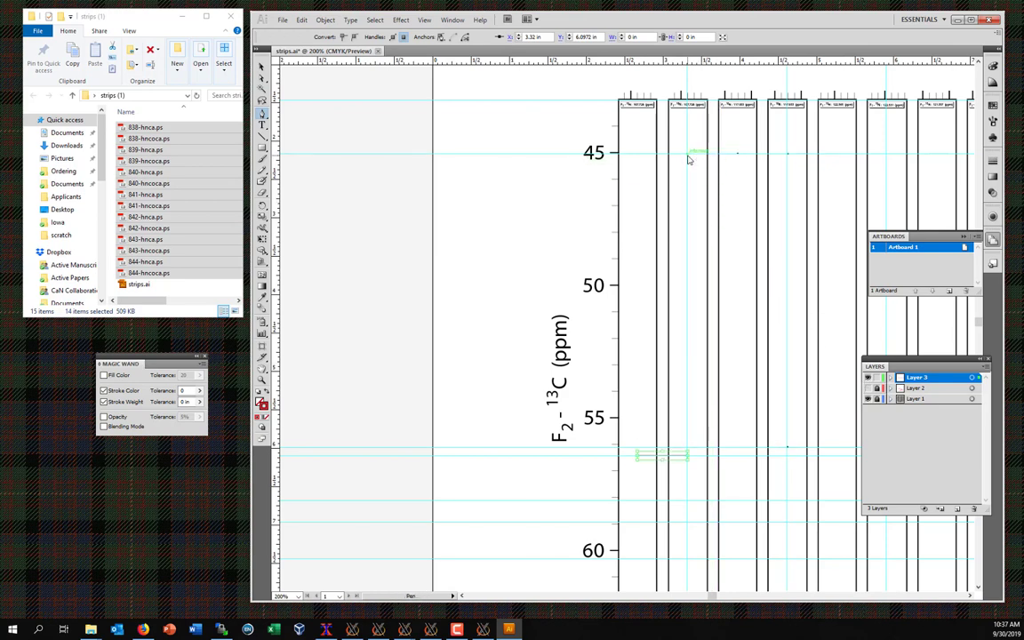
pyautogui.keyDown('ctrl'); pyautogui.click(718, 161); pyautogui.keyUp('ctrl')
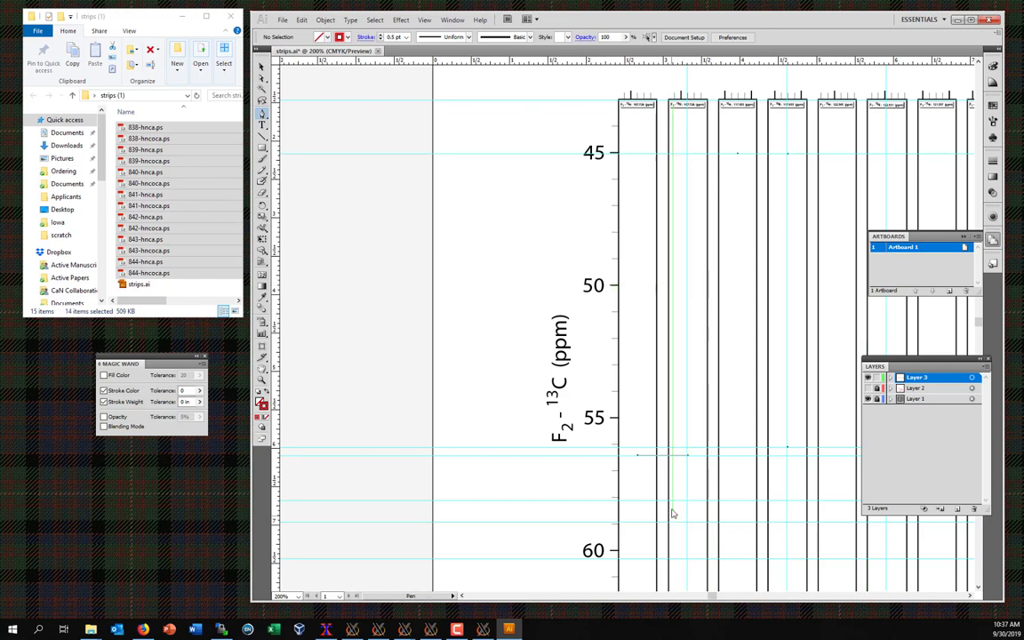
pyautogui.press('v')
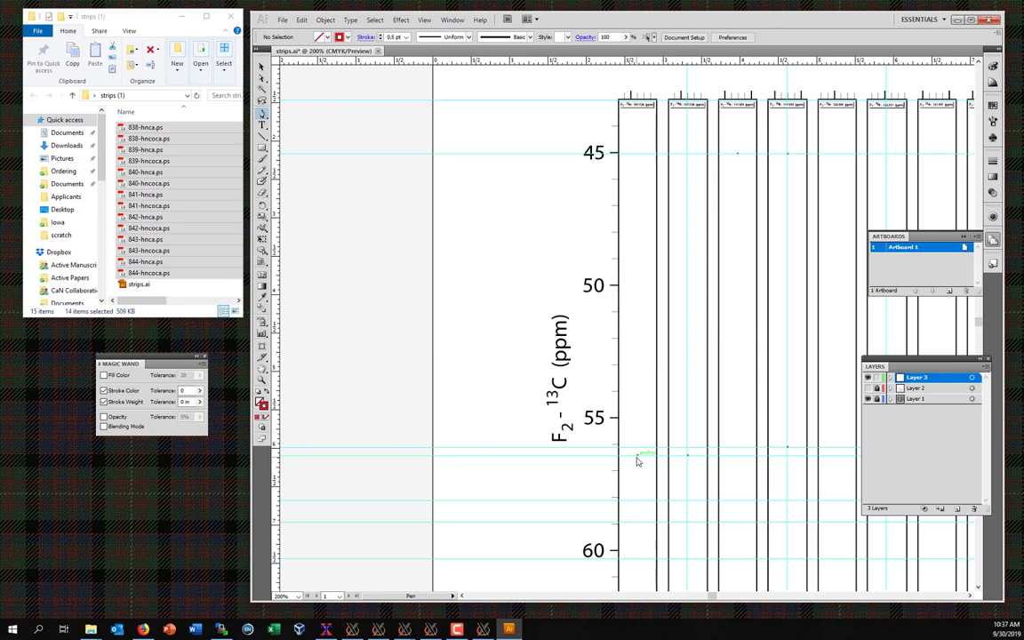
# Step: Redraw the walk line from strip 1 at 56 ppm to strip 2, up to 45 ppm, across to strip 4
pyautogui.moveTo(637, 460); pyautogui.dragTo(689, 461)
pyautogui.press('v')
pyautogui.keyDown('ctrl'); pyautogui.click(687, 460); pyautogui.keyUp('ctrl')
pyautogui.click(636, 455)
pyautogui.click(637, 457)
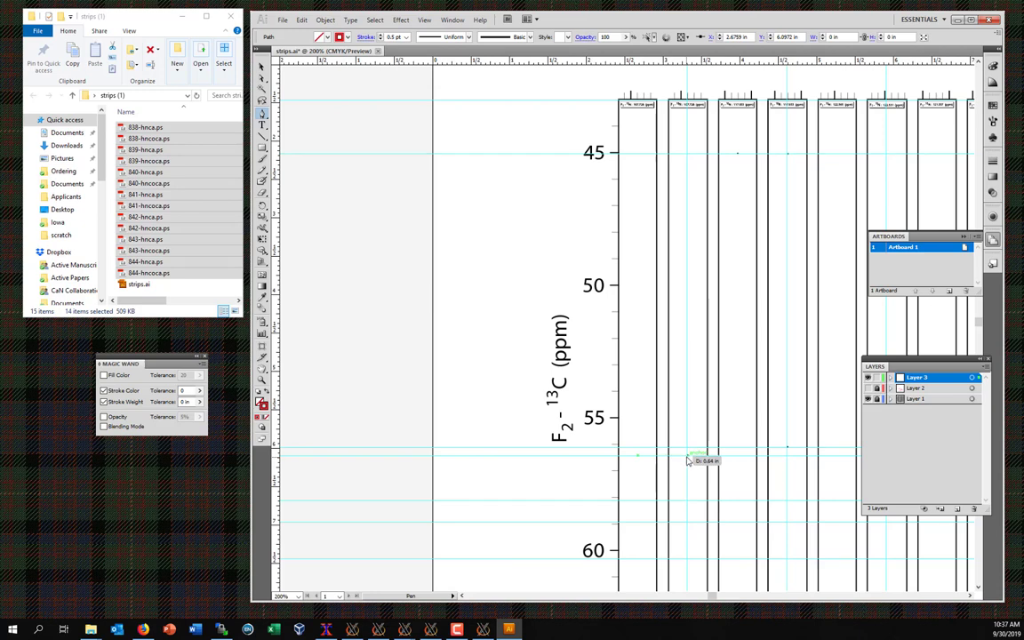
pyautogui.click(688, 457)
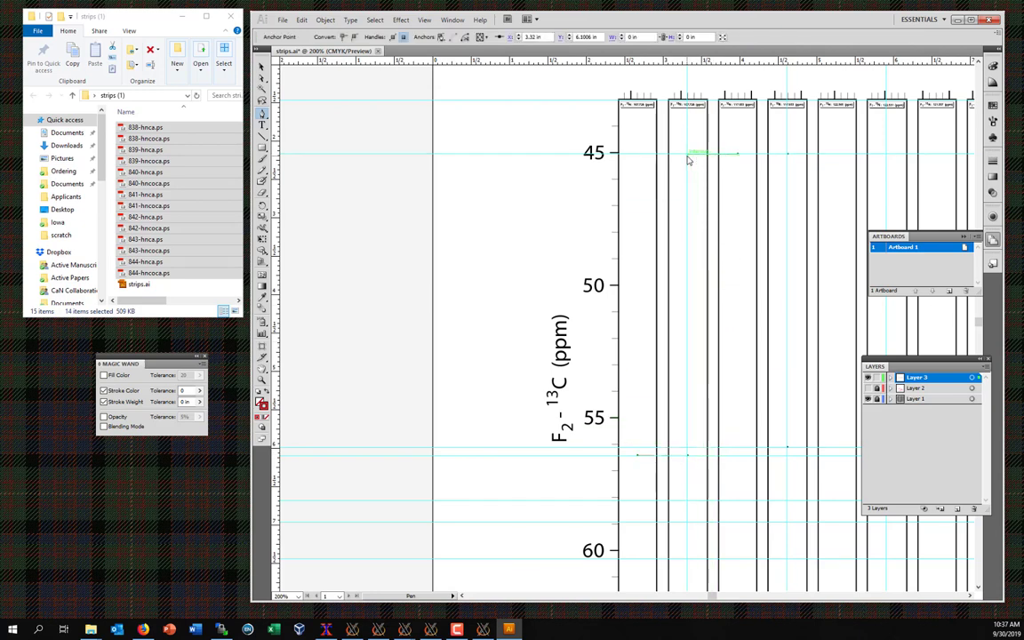
pyautogui.click(688, 157)
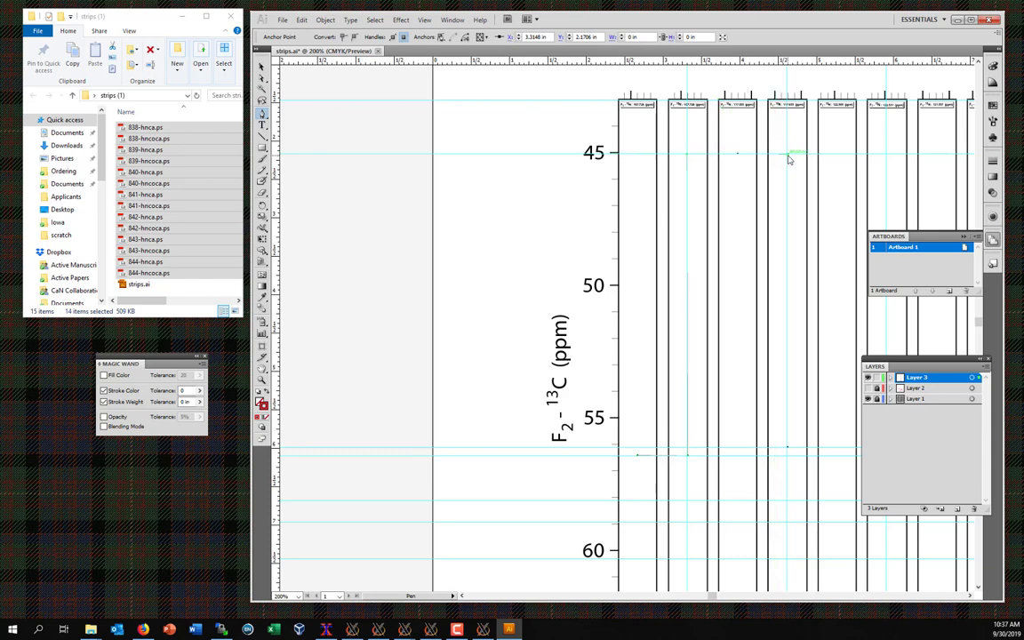
pyautogui.click(794, 155)
# Step: Set the walk line's stroke weight to 2 pt in the Stroke panel
pyautogui.click(994, 162)
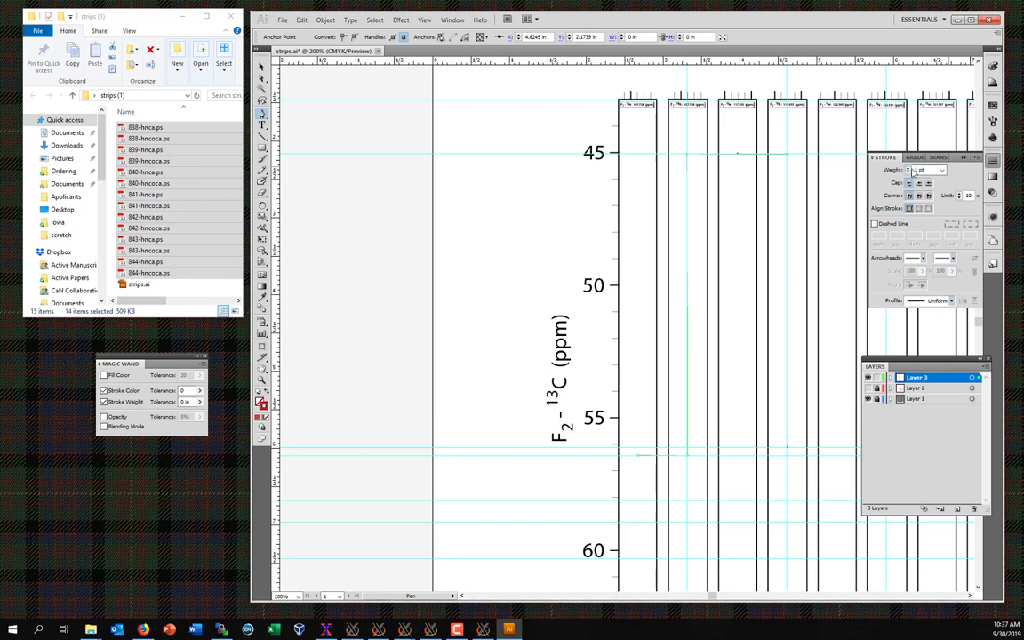
pyautogui.click(910, 170)
pyautogui.click(909, 175)
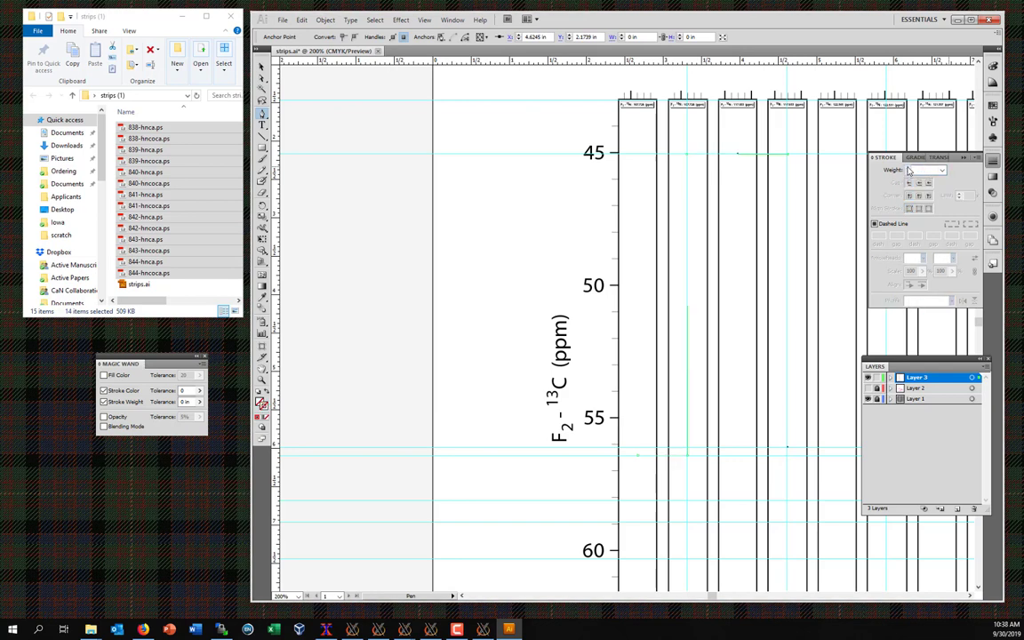
pyautogui.click(940, 172)
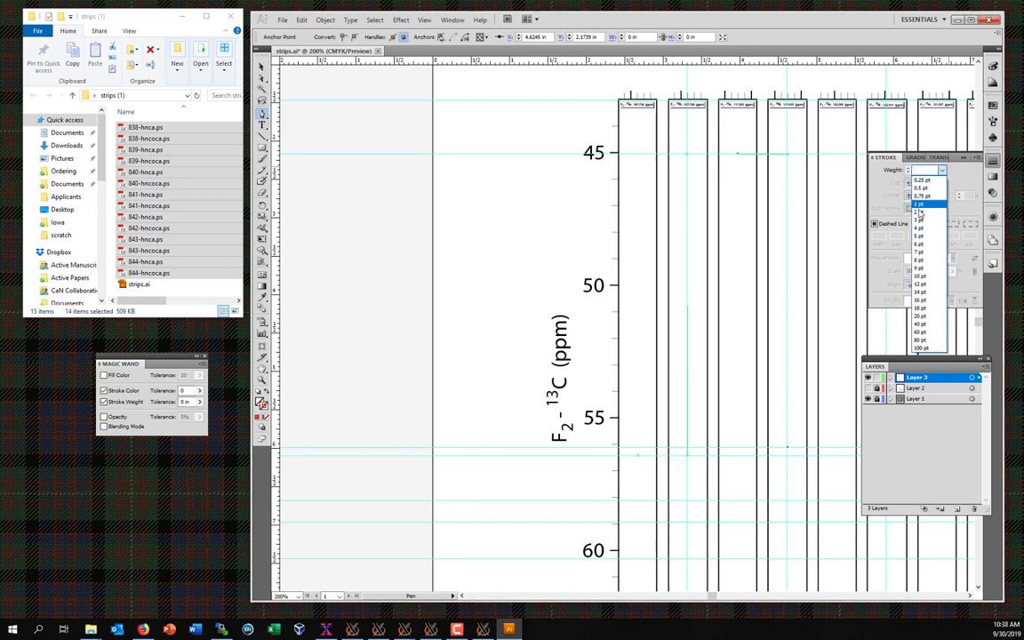
pyautogui.click(924, 196)
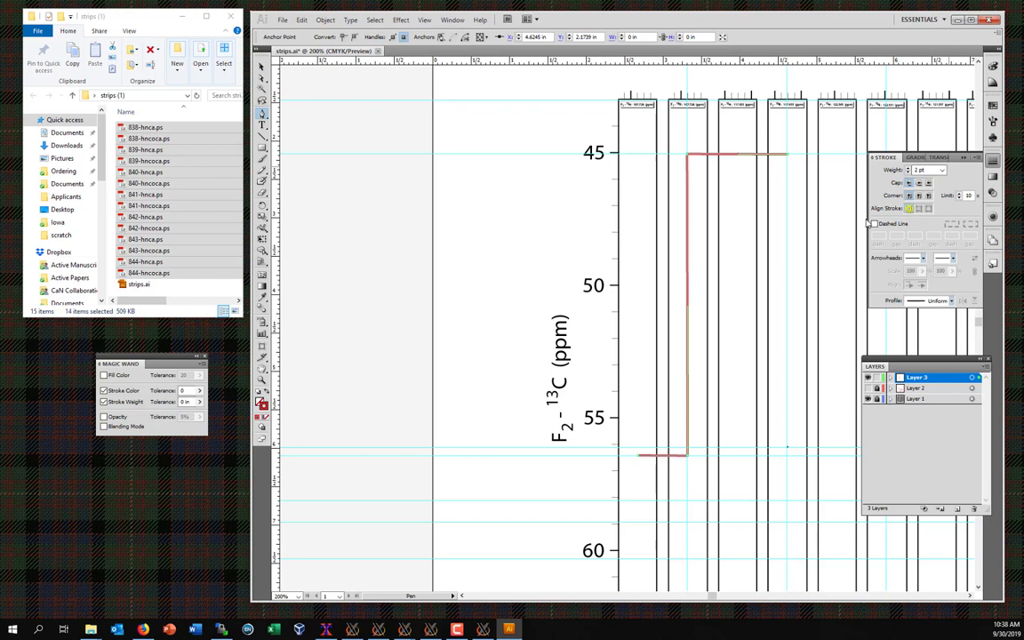
pyautogui.moveTo(786, 156); pyautogui.dragTo(793, 326)
# Step: End the red walk line at the fourth strip's peak and extend it across to the sixth strip
pyautogui.click(868, 388)
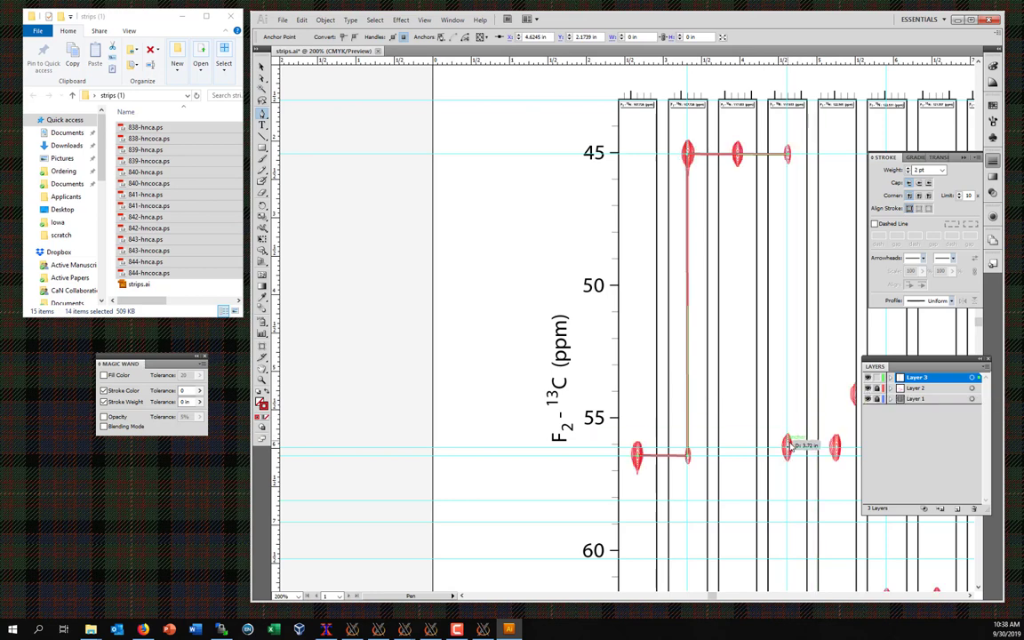
pyautogui.moveTo(788, 447); pyautogui.dragTo(787, 450)
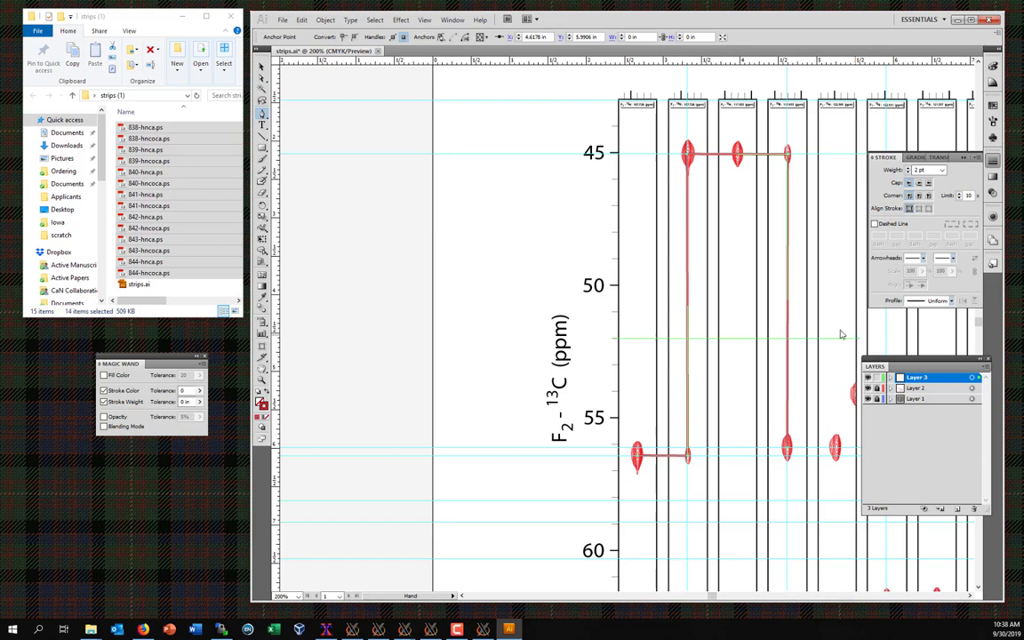
pyautogui.moveTo(747, 306); pyautogui.dragTo(642, 343)
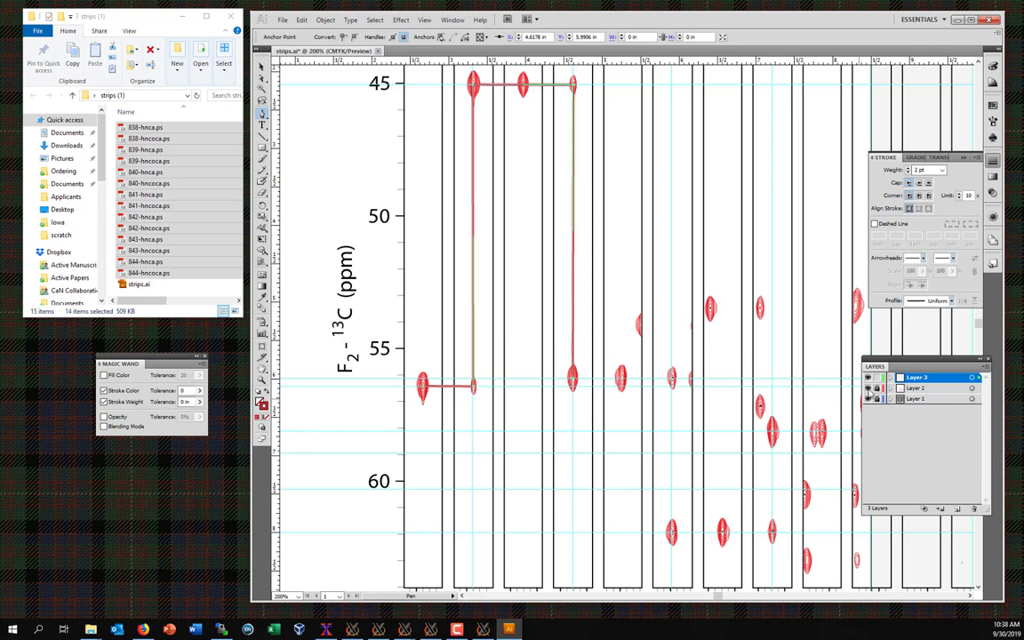
pyautogui.click(867, 388)
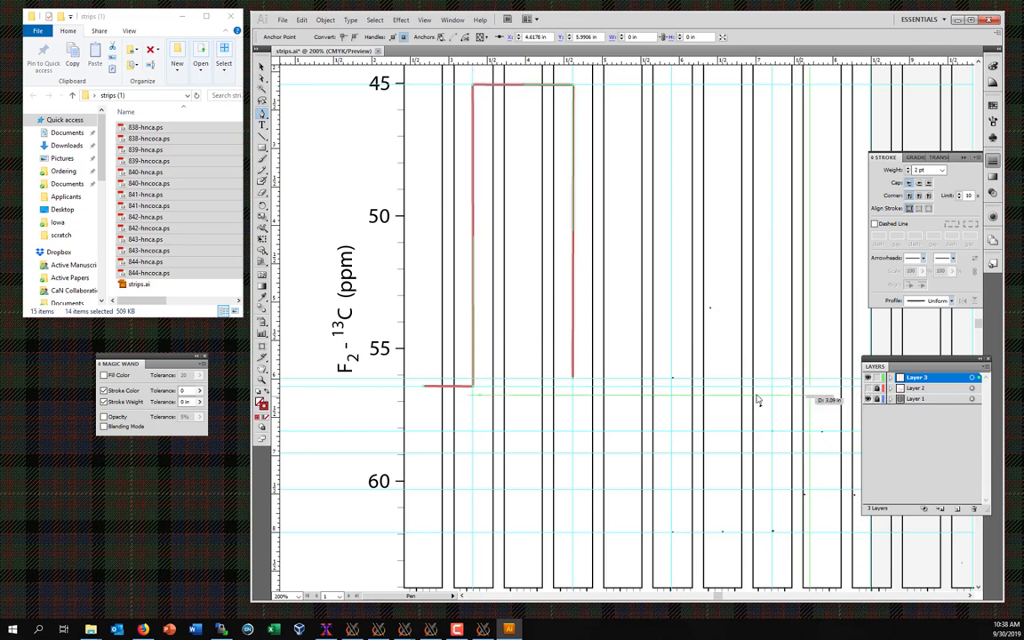
pyautogui.click(673, 378)
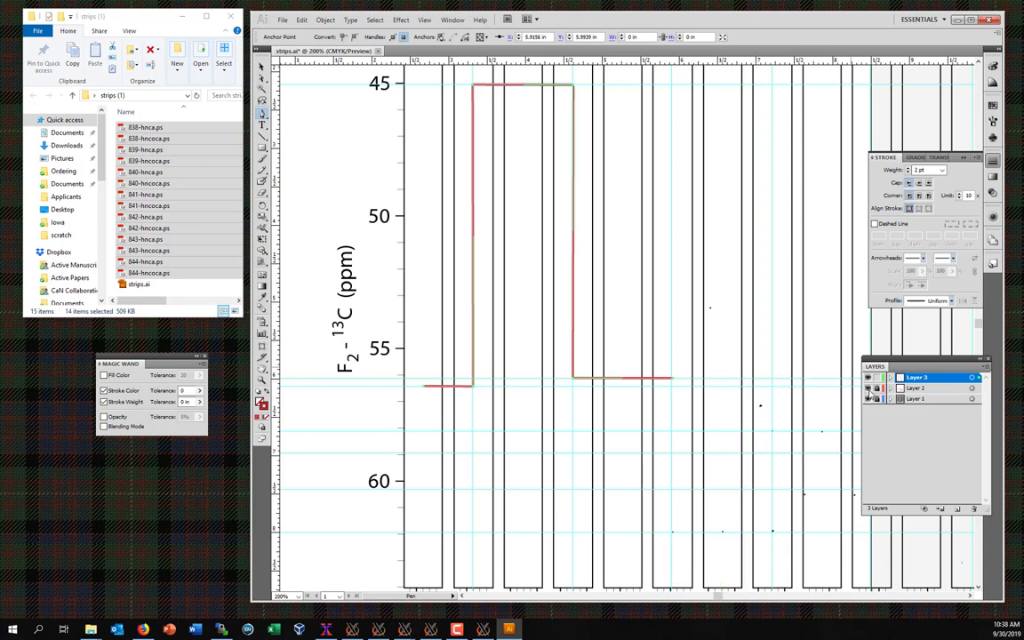
# Step: Carry the red walk line down to the peak near 62 ppm and across to the eighth strip
pyautogui.click(867, 387)
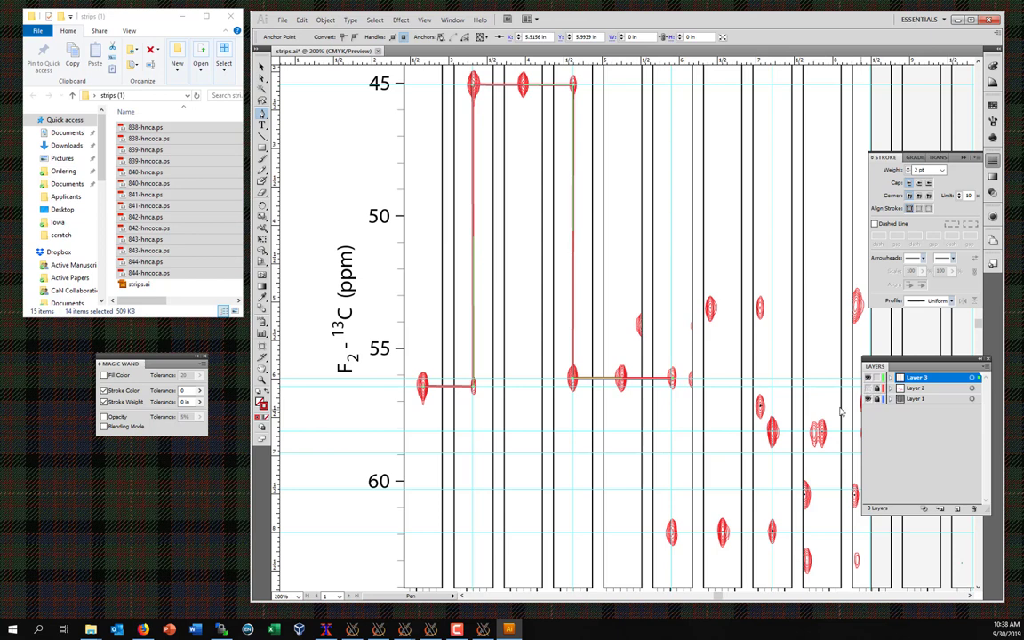
pyautogui.click(868, 387)
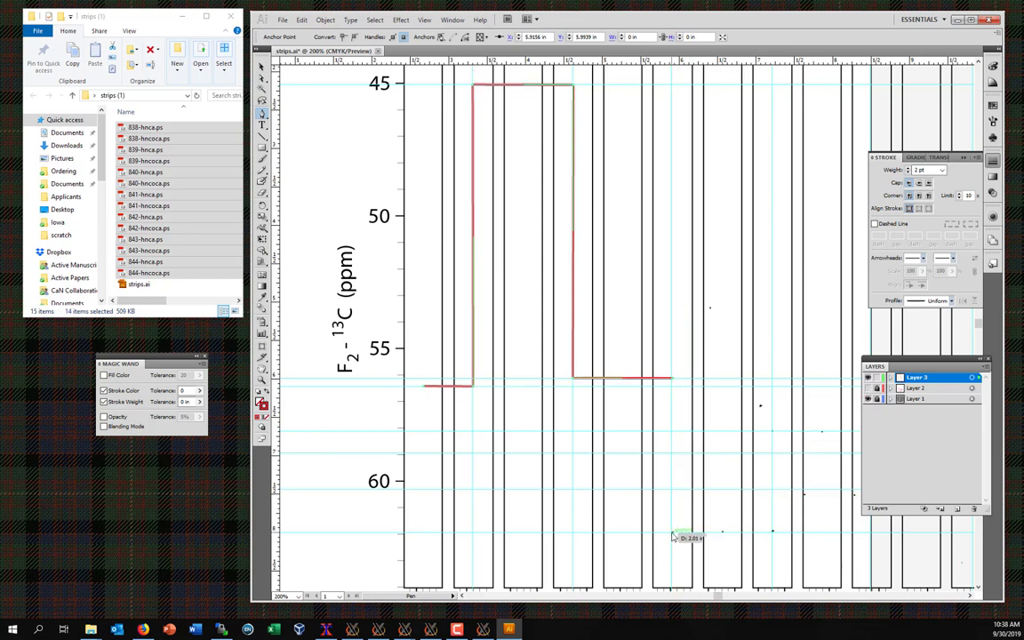
pyautogui.click(673, 532)
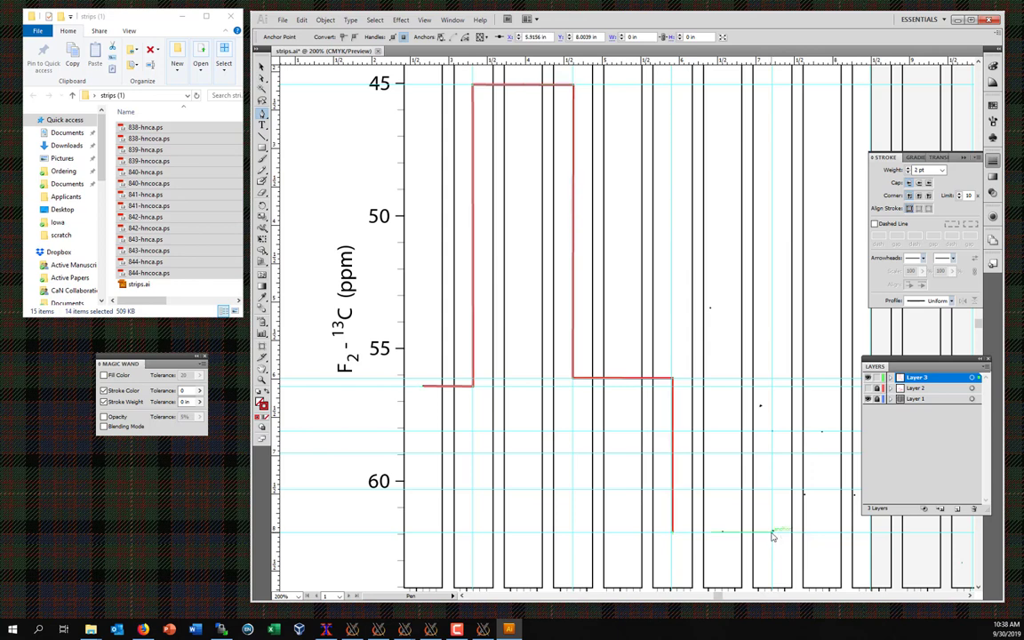
pyautogui.click(772, 532)
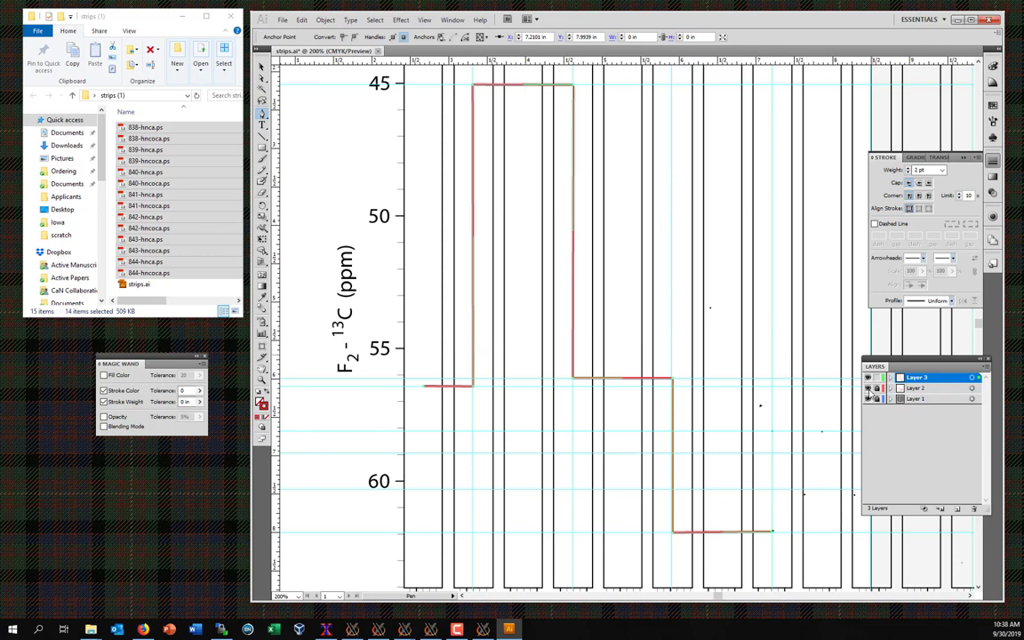
pyautogui.click(868, 389)
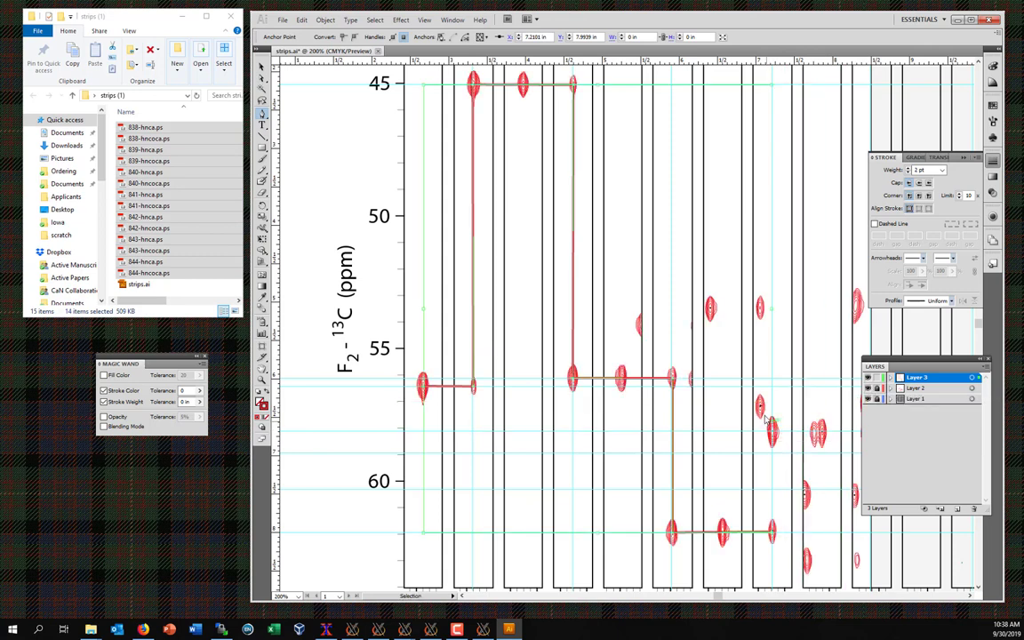
# Step: Zoom in on a peak and extend the red walk line down from its centre
pyautogui.moveTo(653, 359); pyautogui.dragTo(719, 410)
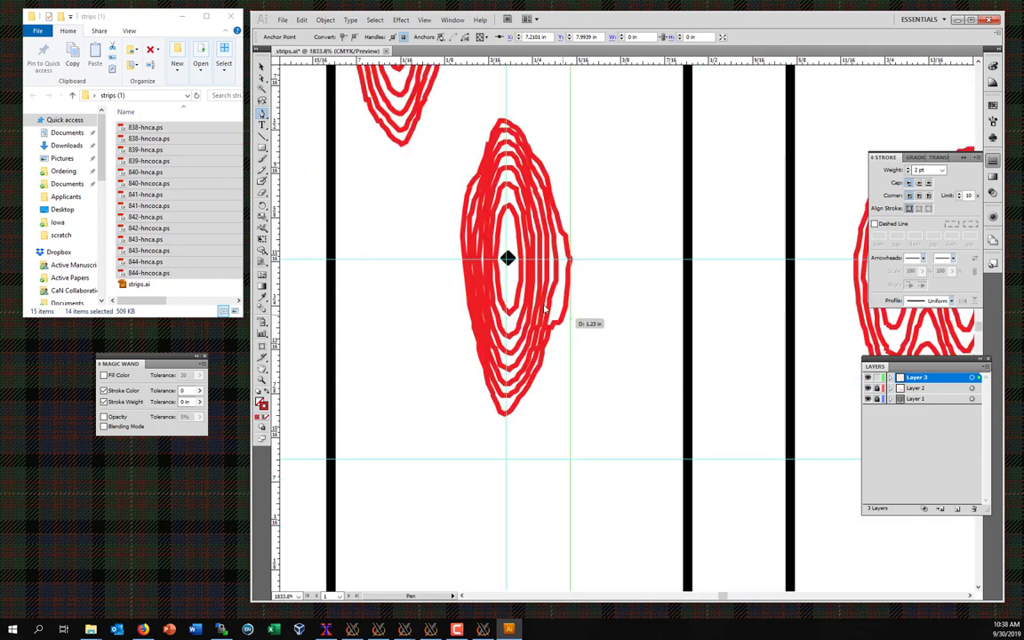
pyautogui.press('p')
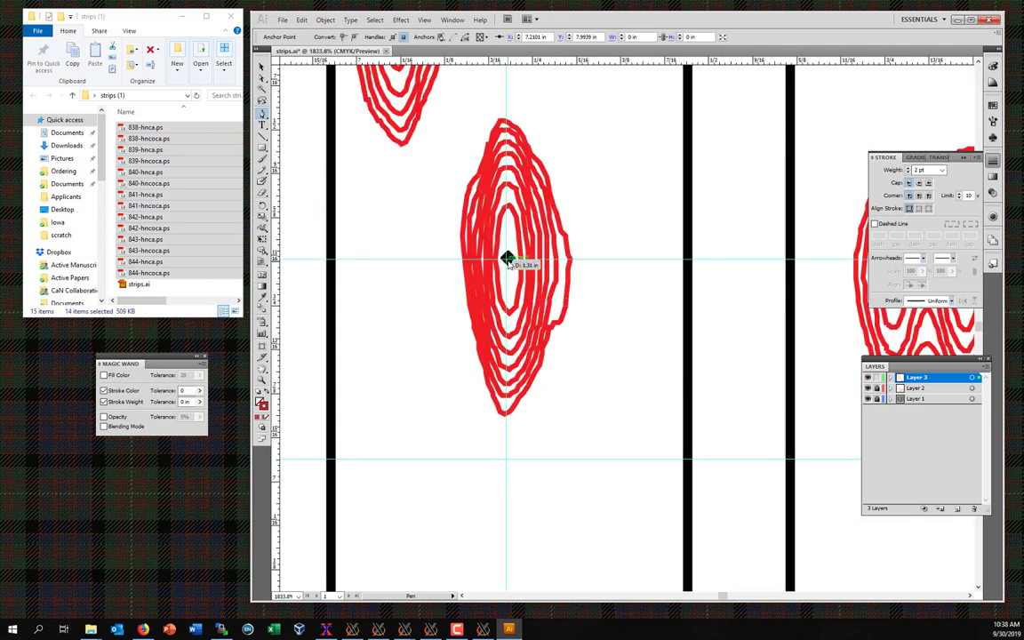
pyautogui.click(506, 257)
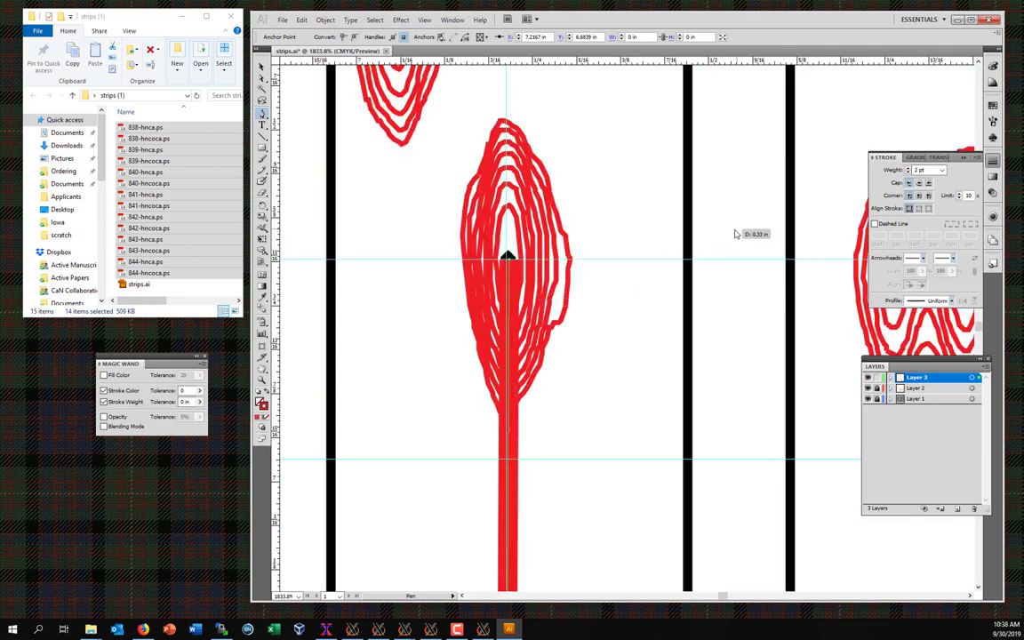
pyautogui.hotkey('ctrl', 'z')
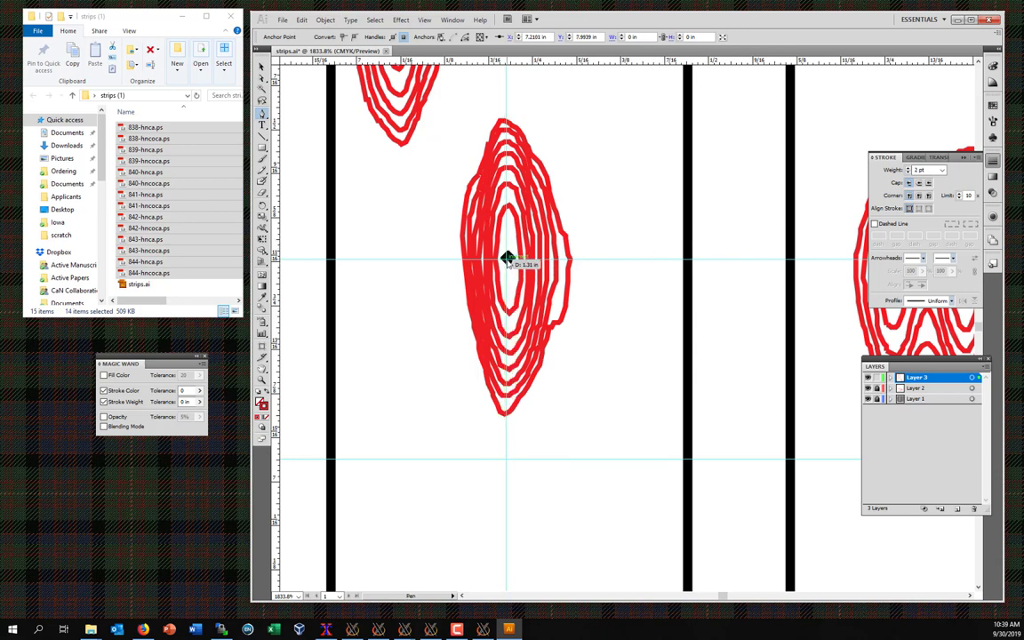
pyautogui.click(506, 258)
pyautogui.moveTo(731, 233); pyautogui.dragTo(253, 218)
pyautogui.moveTo(775, 212); pyautogui.dragTo(590, 227)
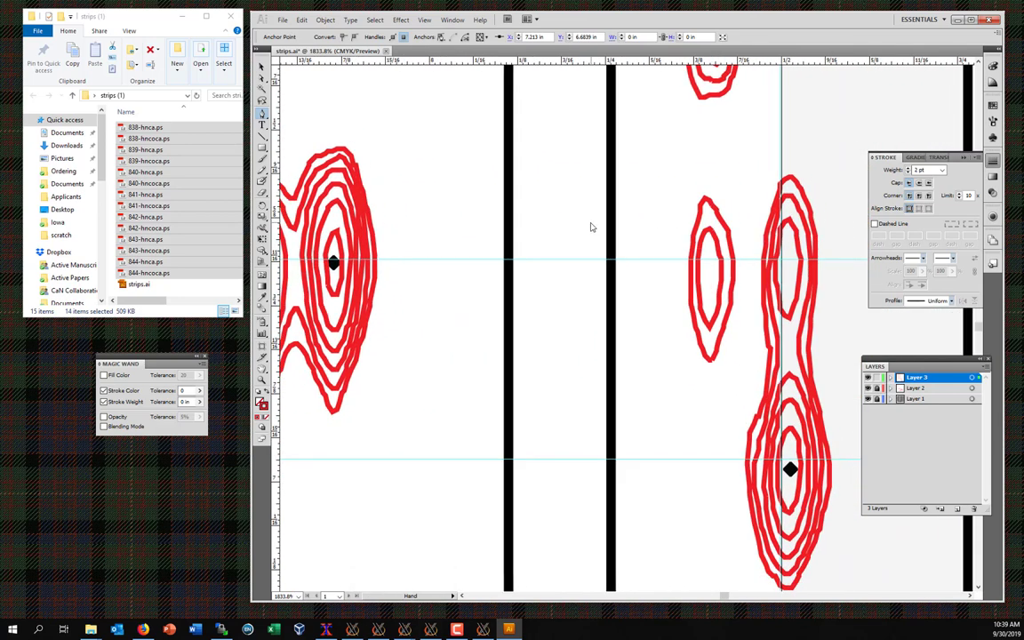
pyautogui.moveTo(733, 264); pyautogui.dragTo(782, 263)
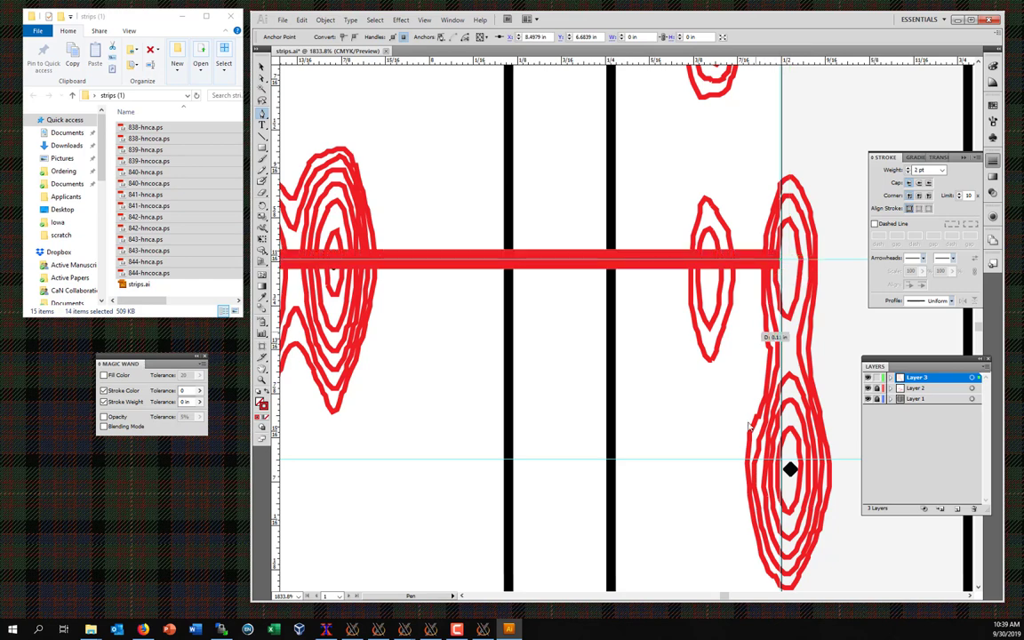
# Step: Anchor the line on the next peak and join it to the second peak's centre across the gap
pyautogui.click(787, 469)
pyautogui.moveTo(789, 337); pyautogui.dragTo(381, 304)
pyautogui.moveTo(756, 272); pyautogui.dragTo(384, 243)
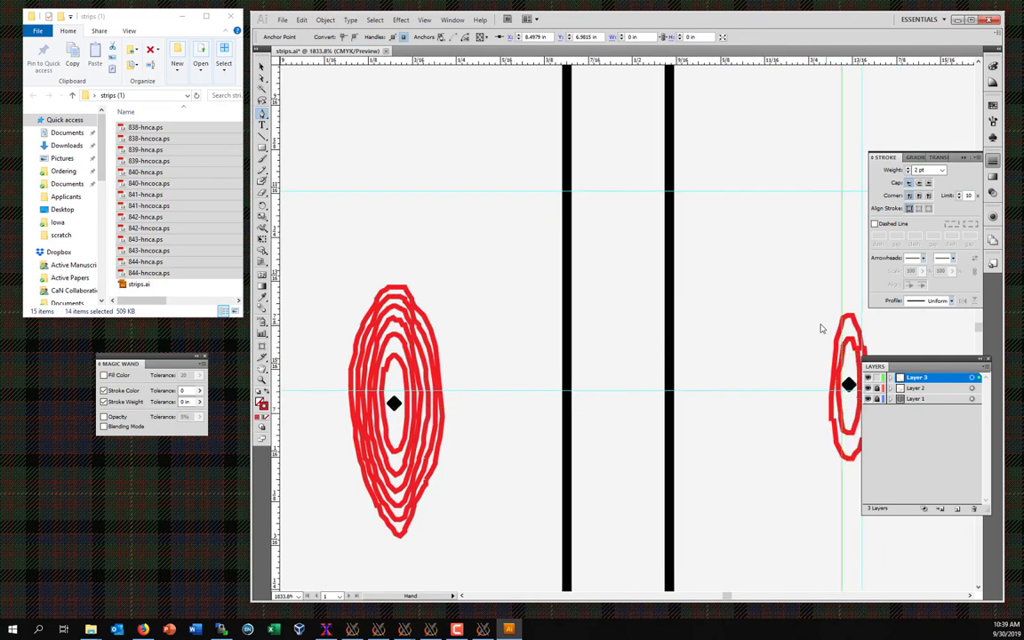
pyautogui.moveTo(821, 329); pyautogui.dragTo(752, 331)
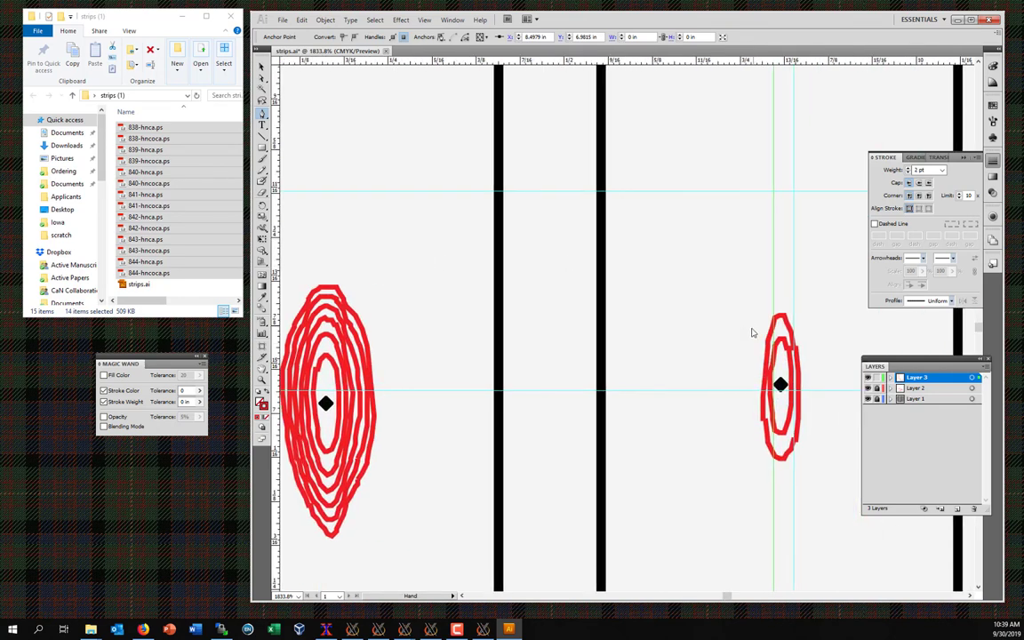
pyautogui.click(781, 385)
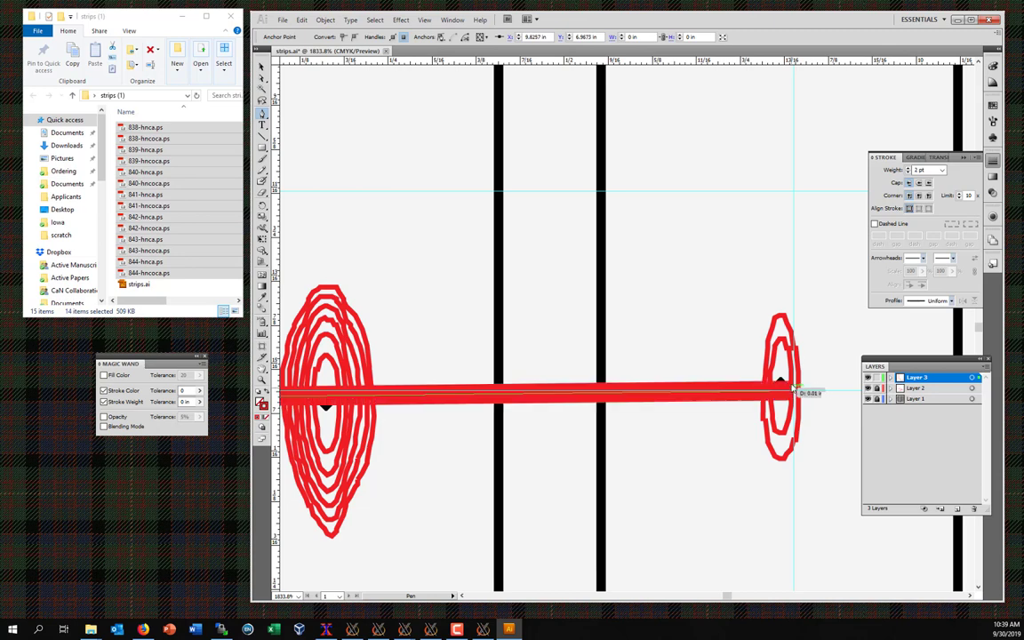
pyautogui.moveTo(795, 227); pyautogui.dragTo(786, 450)
pyautogui.moveTo(800, 215); pyautogui.dragTo(781, 529)
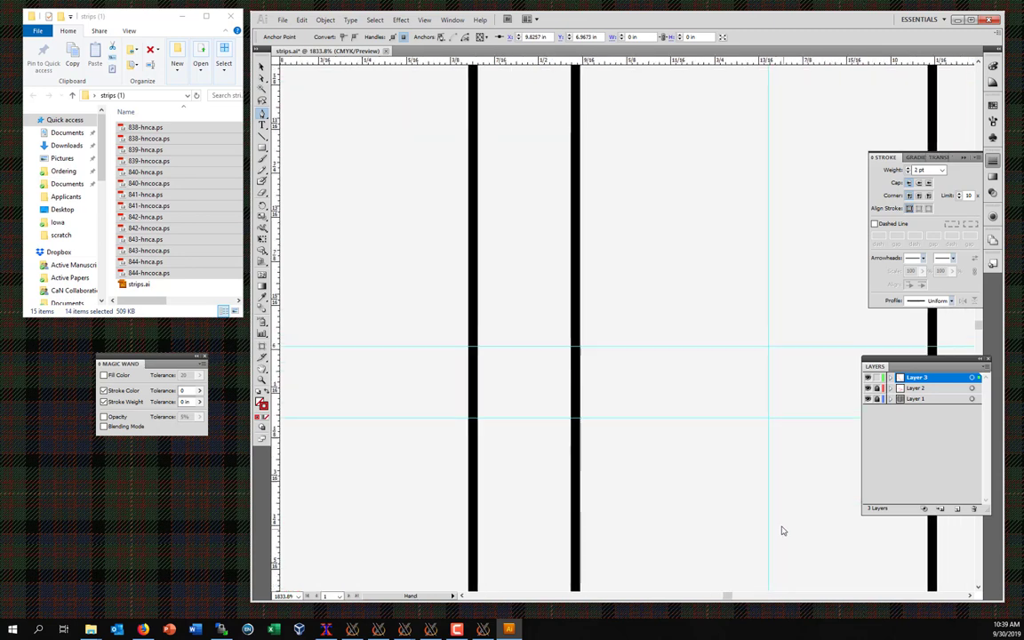
# Step: Zoom out to the strip headers, then zoom in on the walk line's end and deselect it
pyautogui.keyDown('ctrl'); pyautogui.keyDown('alt'); pyautogui.click(753, 401); pyautogui.keyUp('alt'); pyautogui.keyUp('ctrl')
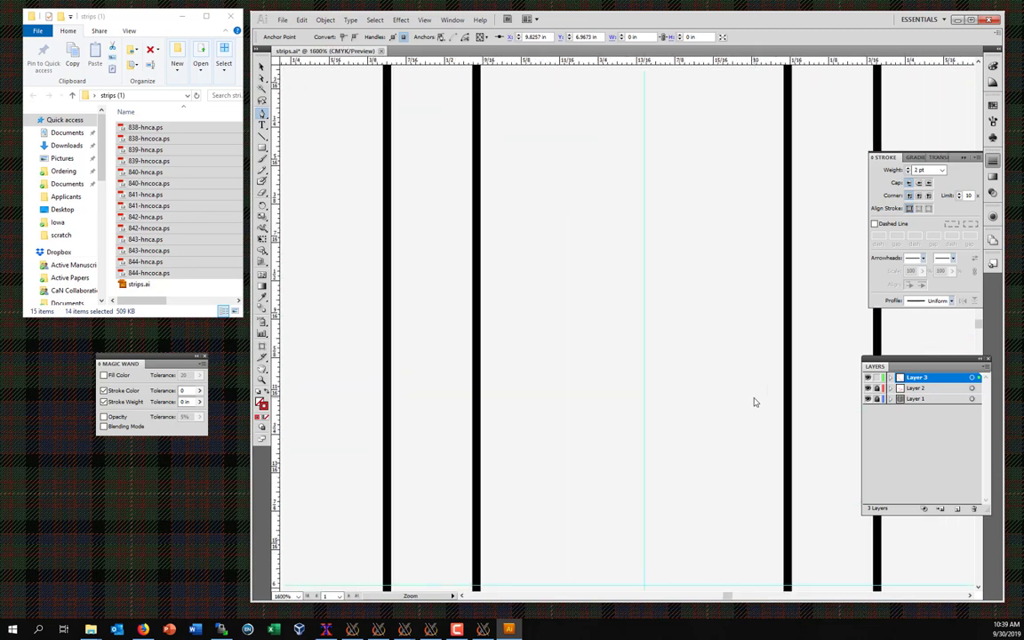
pyautogui.keyDown('ctrl'); pyautogui.keyDown('alt'); pyautogui.click(754, 401); pyautogui.keyUp('alt'); pyautogui.keyUp('ctrl')
pyautogui.keyDown('ctrl'); pyautogui.keyDown('alt'); pyautogui.click(555, 267); pyautogui.keyUp('alt'); pyautogui.keyUp('ctrl')
pyautogui.keyDown('ctrl'); pyautogui.keyDown('alt'); pyautogui.click(591, 256); pyautogui.keyUp('alt'); pyautogui.keyUp('ctrl')
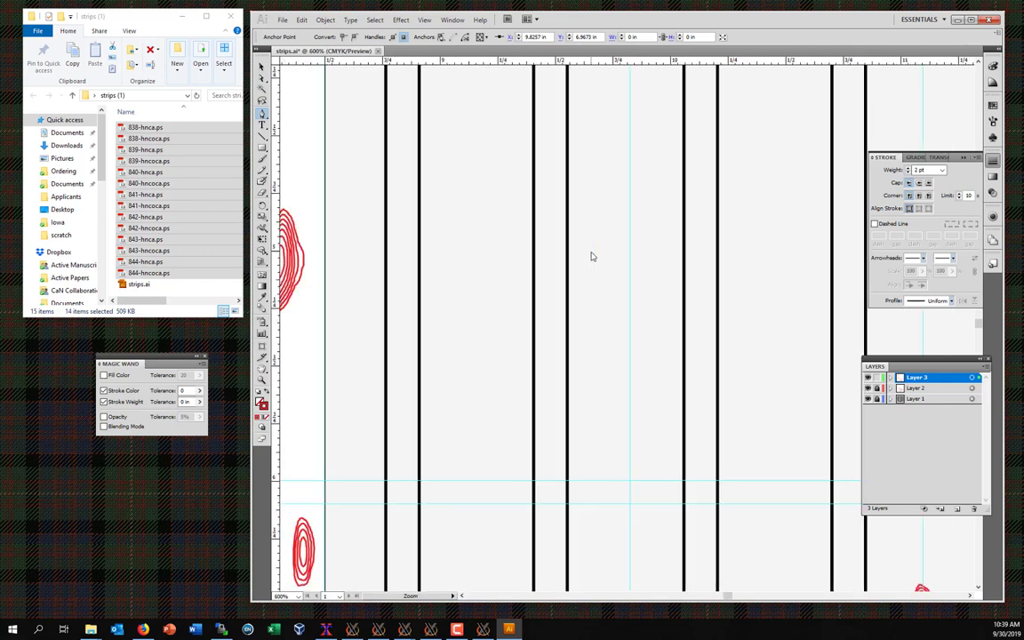
pyautogui.keyDown('ctrl'); pyautogui.keyDown('alt'); pyautogui.click(669, 240); pyautogui.keyUp('alt'); pyautogui.keyUp('ctrl')
pyautogui.keyDown('ctrl'); pyautogui.keyDown('alt'); pyautogui.click(683, 233); pyautogui.keyUp('alt'); pyautogui.keyUp('ctrl')
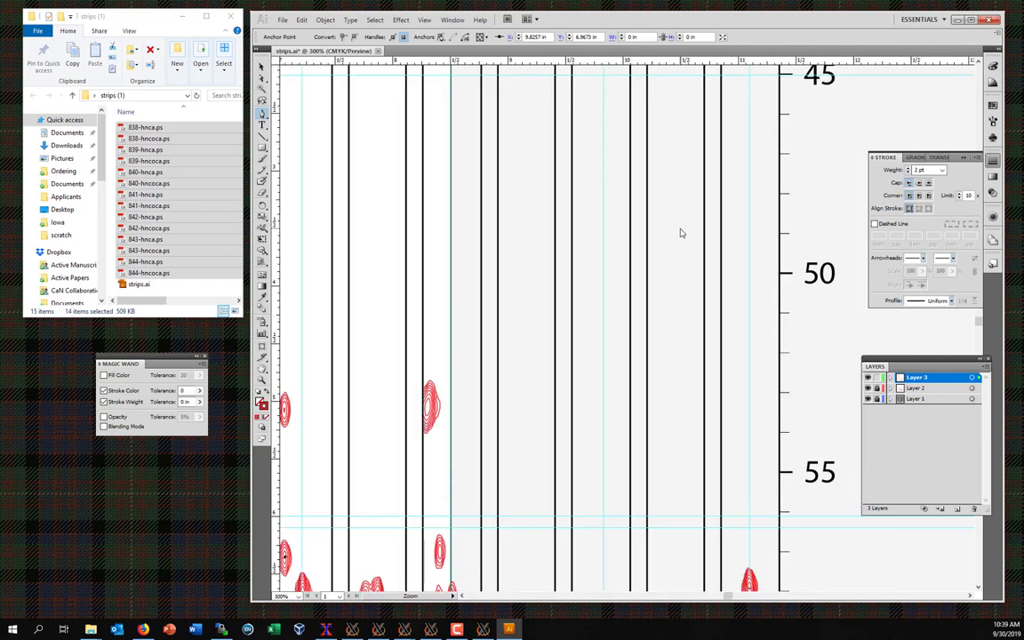
pyautogui.keyDown('ctrl'); pyautogui.keyDown('alt'); pyautogui.click(612, 258); pyautogui.keyUp('alt'); pyautogui.keyUp('ctrl')
pyautogui.scroll(-5, 586, 382)
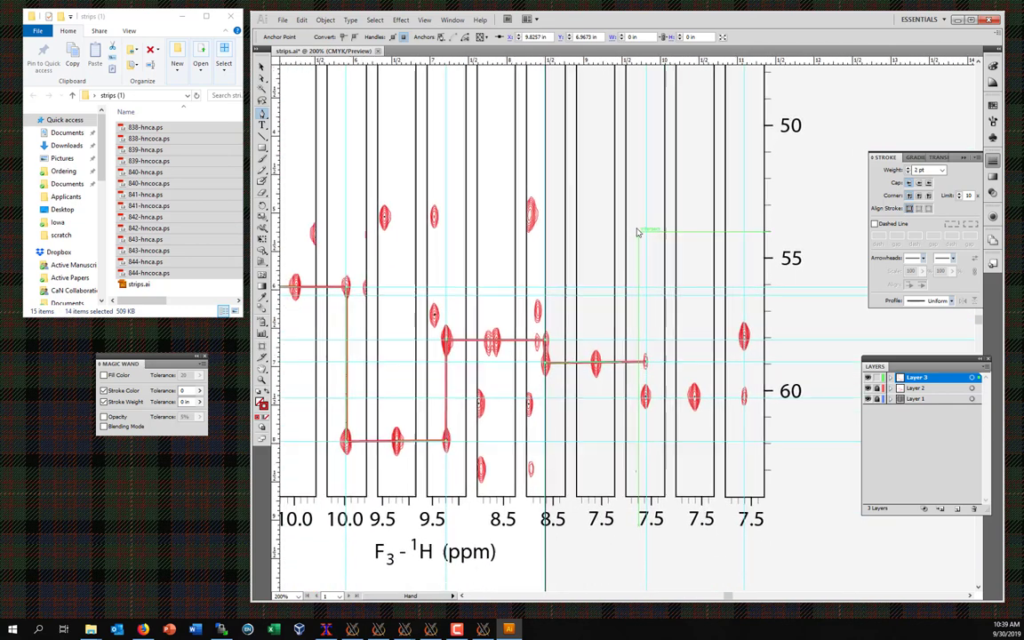
pyautogui.moveTo(601, 328); pyautogui.dragTo(708, 449)
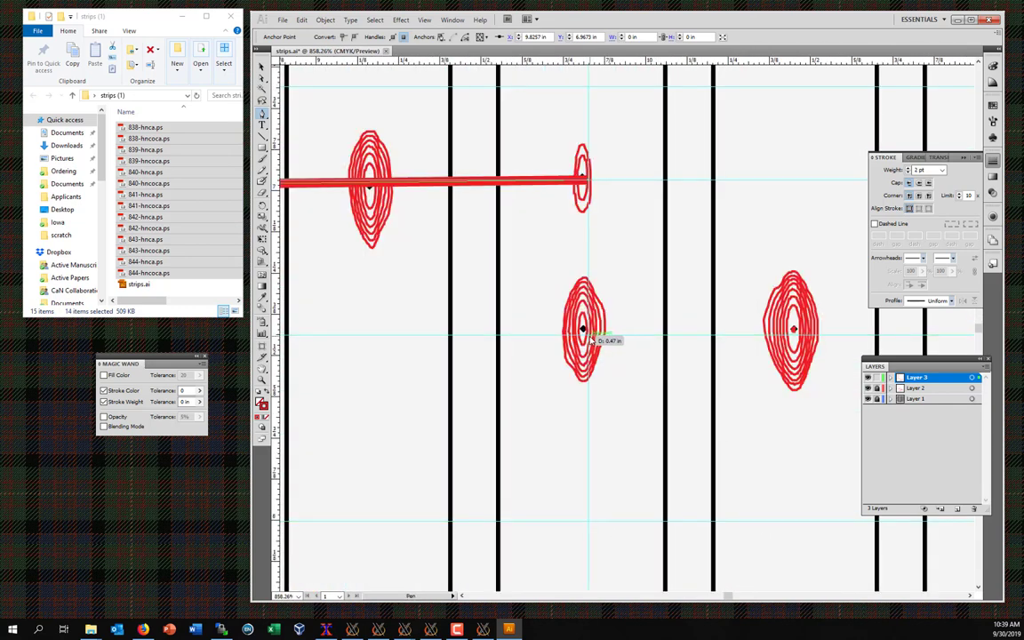
pyautogui.press('v')
pyautogui.hotkey('ctrl', 'shift', 'a')
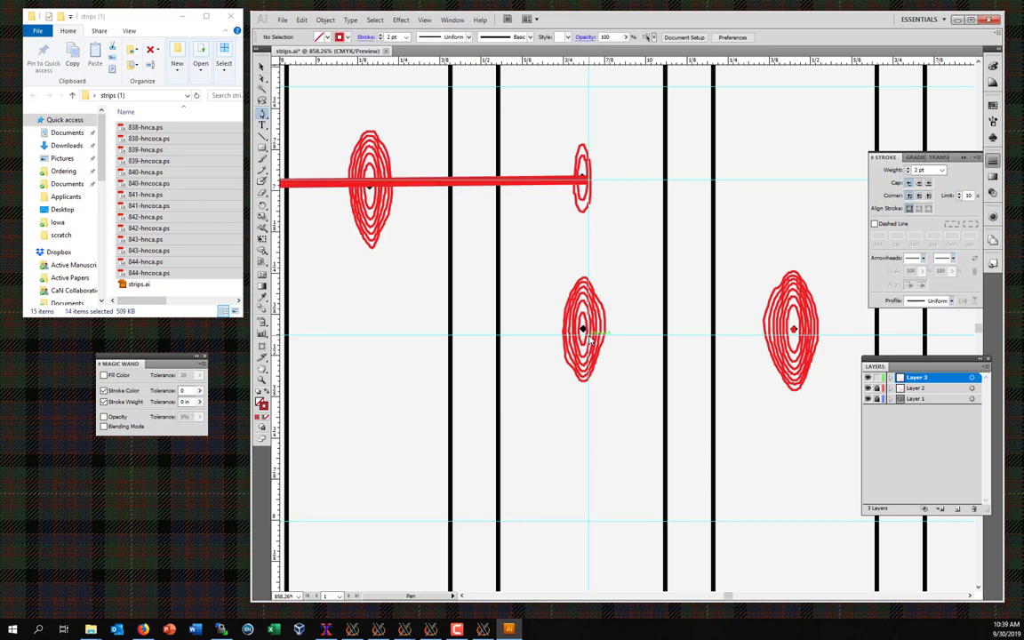
# Step: Continue the red line down to the middle peak, across, up to the upper peak, then to the strip edge
pyautogui.click(589, 181)
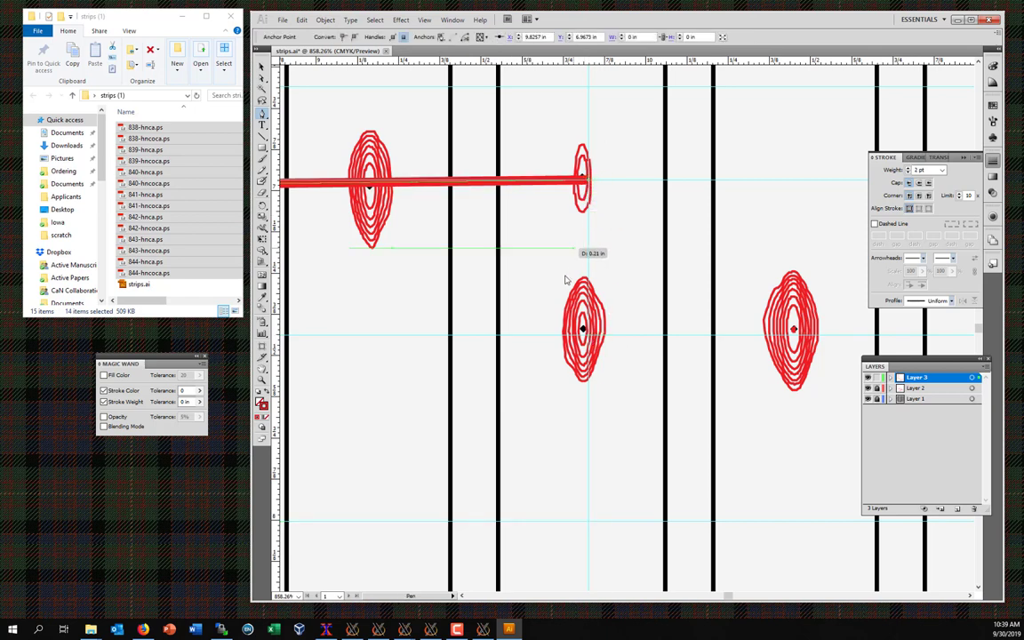
pyautogui.click(582, 330)
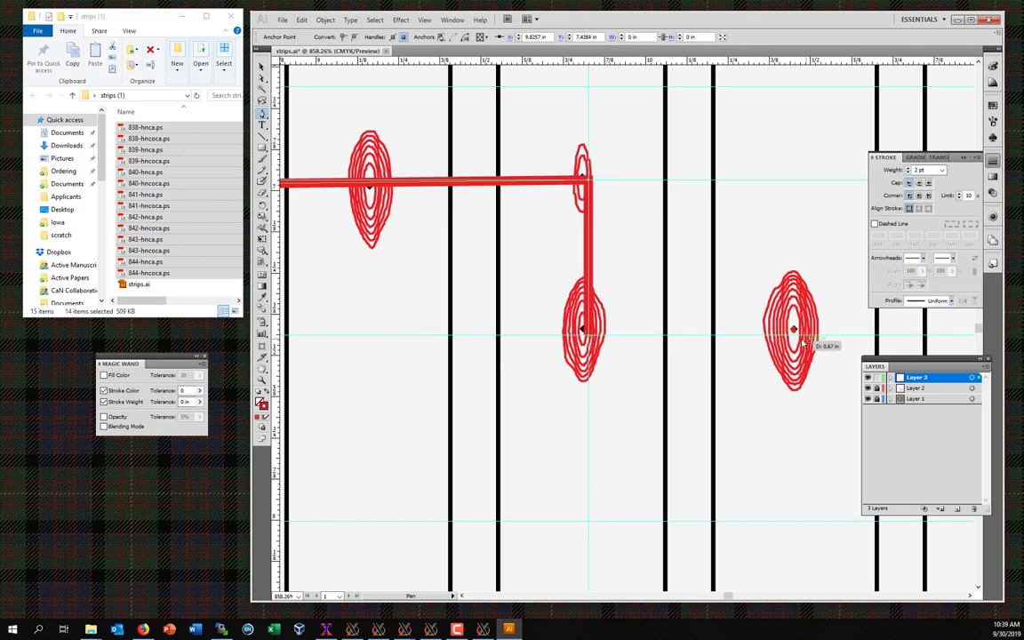
pyautogui.moveTo(797, 342); pyautogui.dragTo(525, 323)
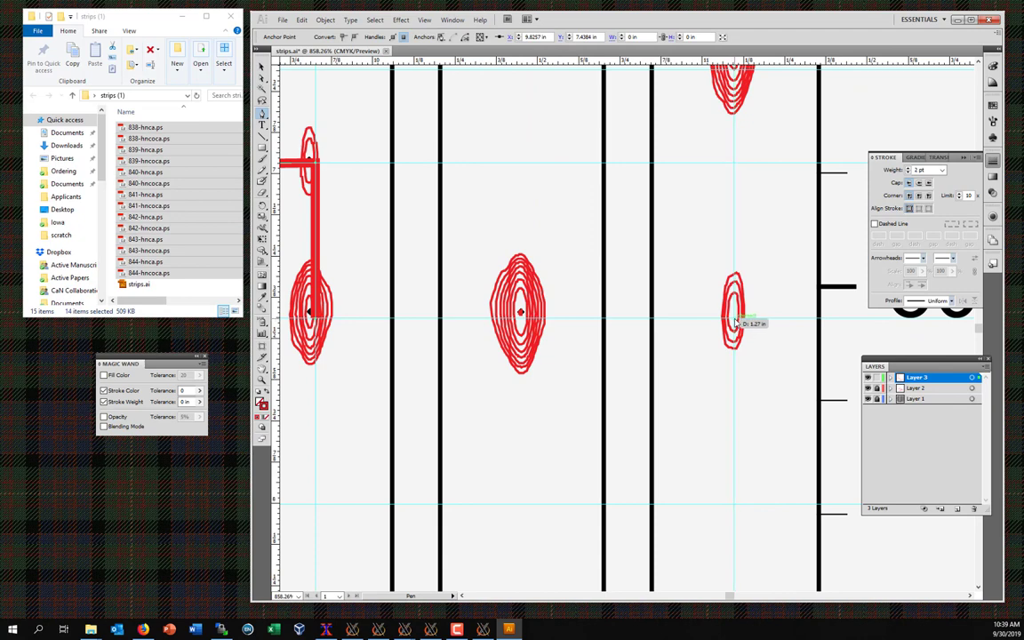
pyautogui.click(735, 320)
pyautogui.moveTo(777, 187); pyautogui.dragTo(765, 370)
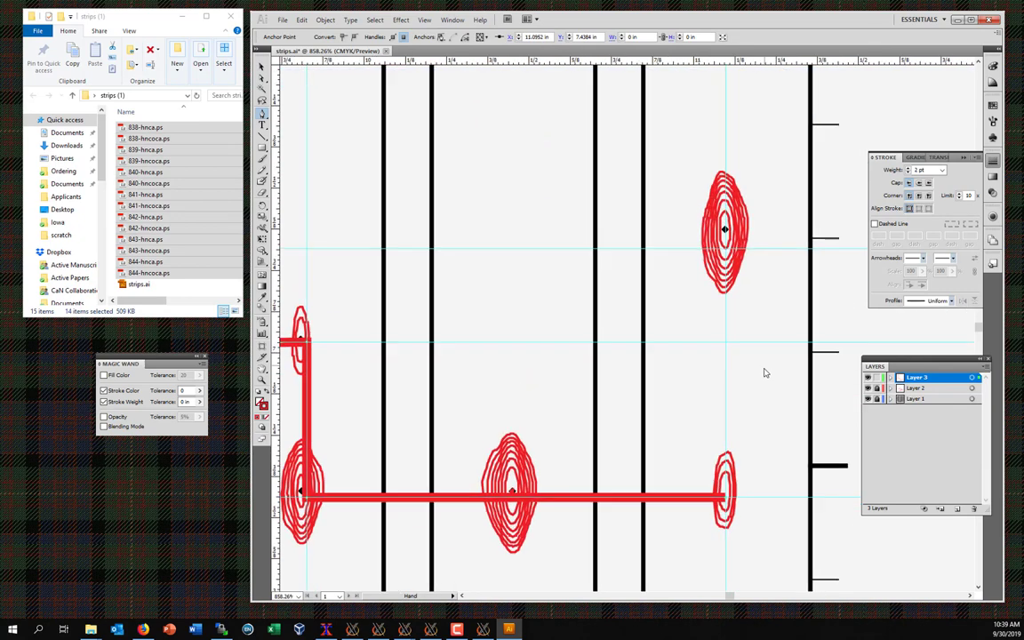
pyautogui.click(725, 234)
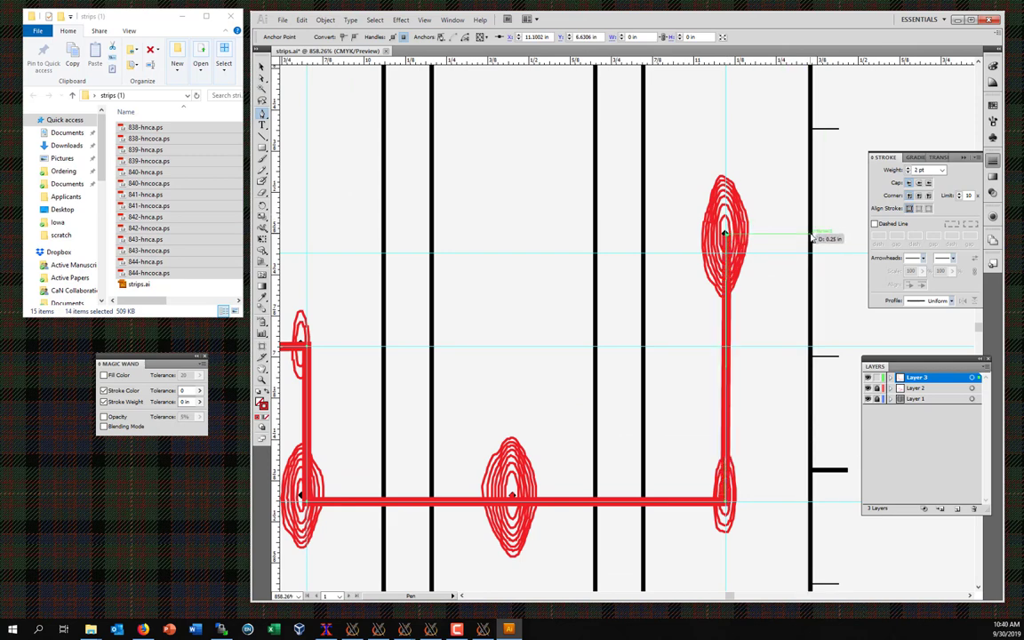
pyautogui.click(809, 235)
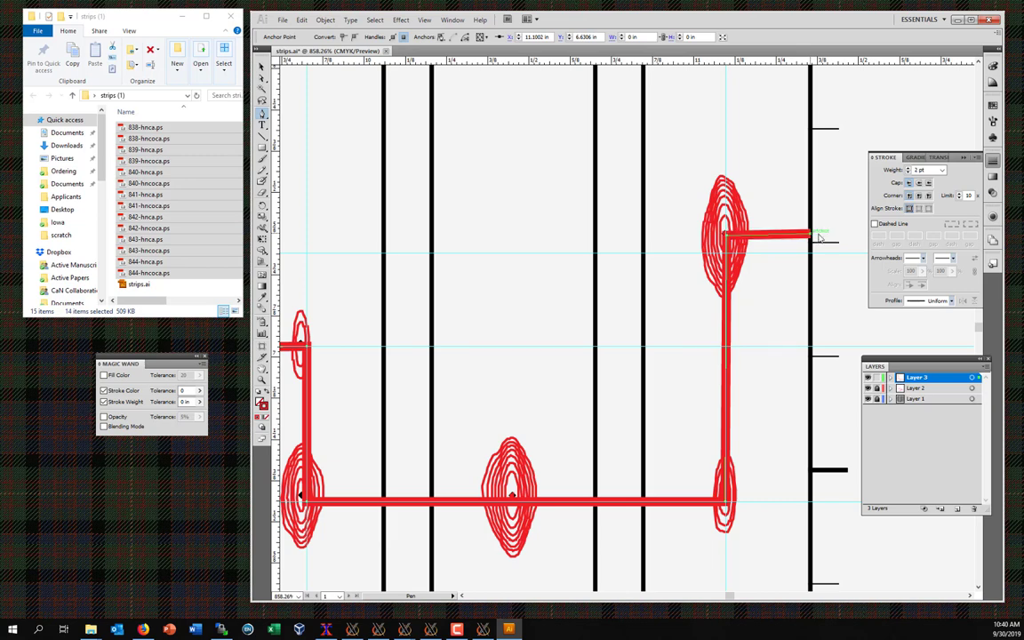
pyautogui.scroll(-5, 604, 244)
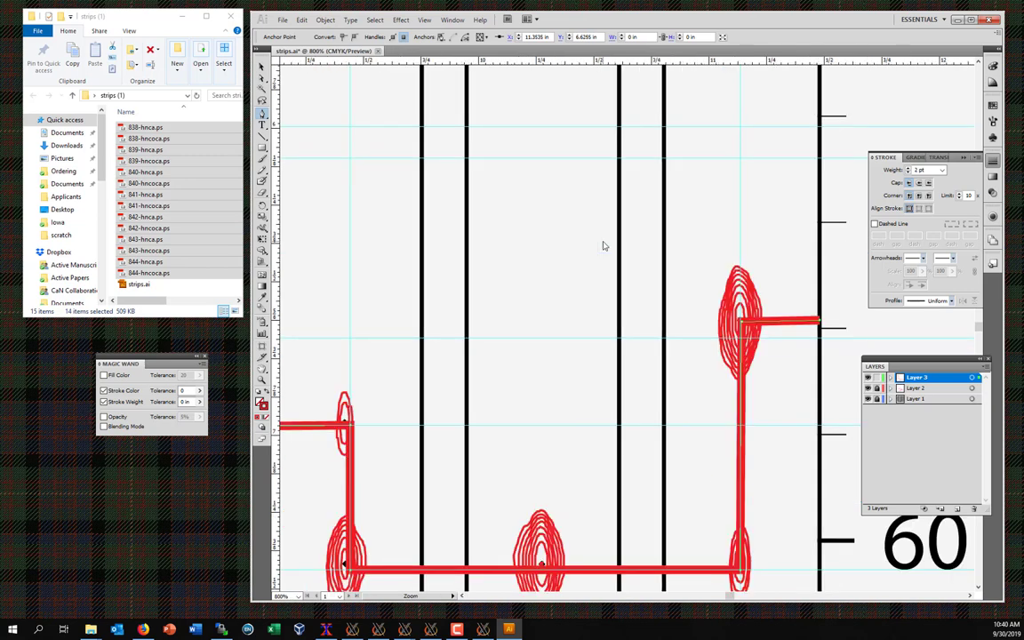
# Step: Zoom to fit the whole strip plot and open the Color panel with F6
pyautogui.scroll(-4, 610, 271)
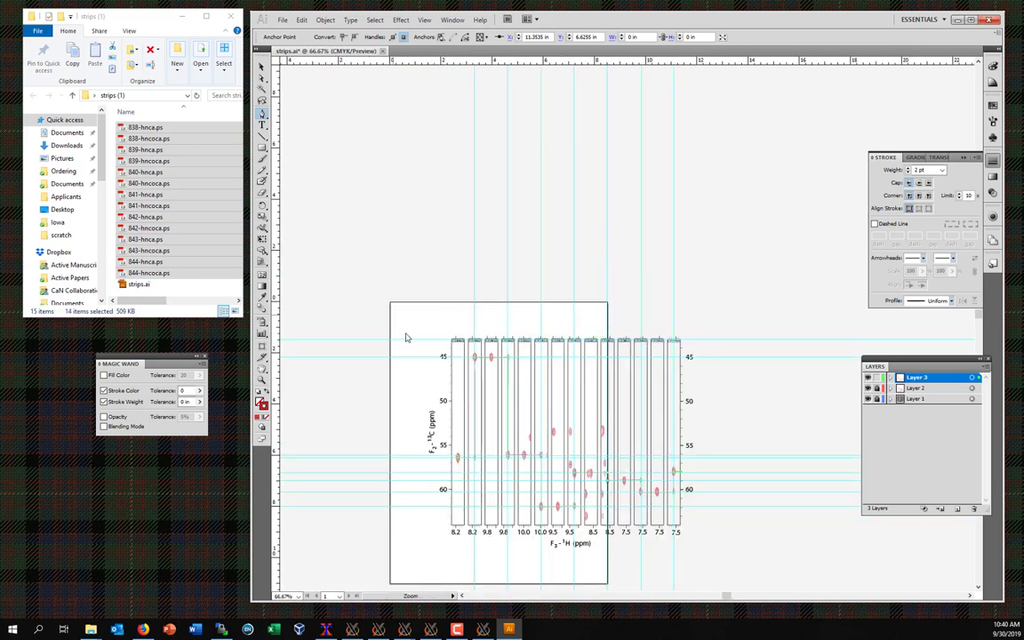
pyautogui.moveTo(407, 336); pyautogui.dragTo(724, 556)
pyautogui.press('v')
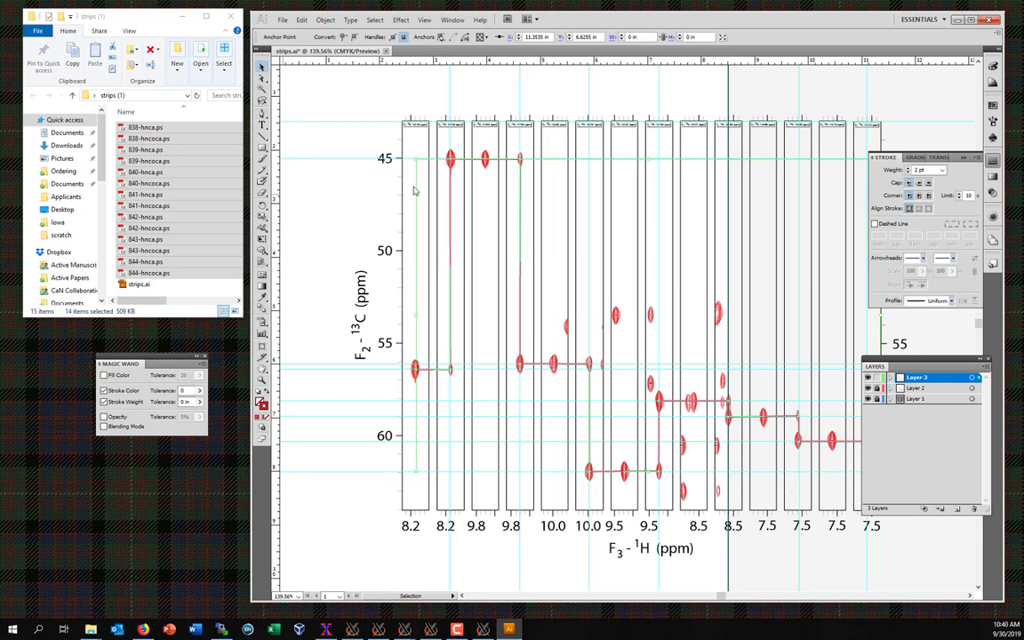
pyautogui.press('F6')
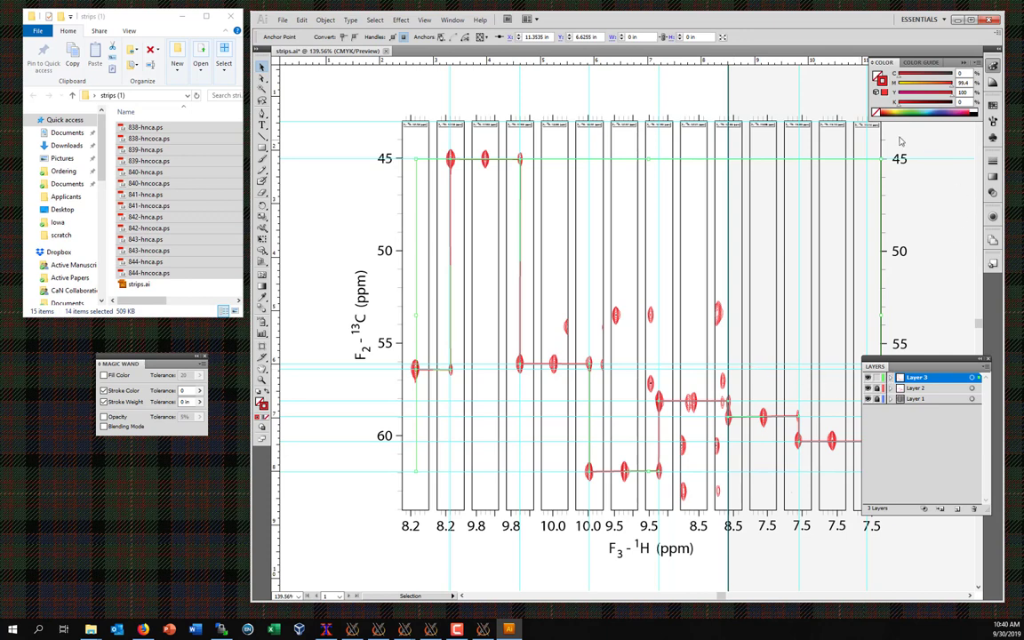
# Step: Set the walk line's stroke colour to black from the Color panel's ramp
pyautogui.doubleClick(880, 79)
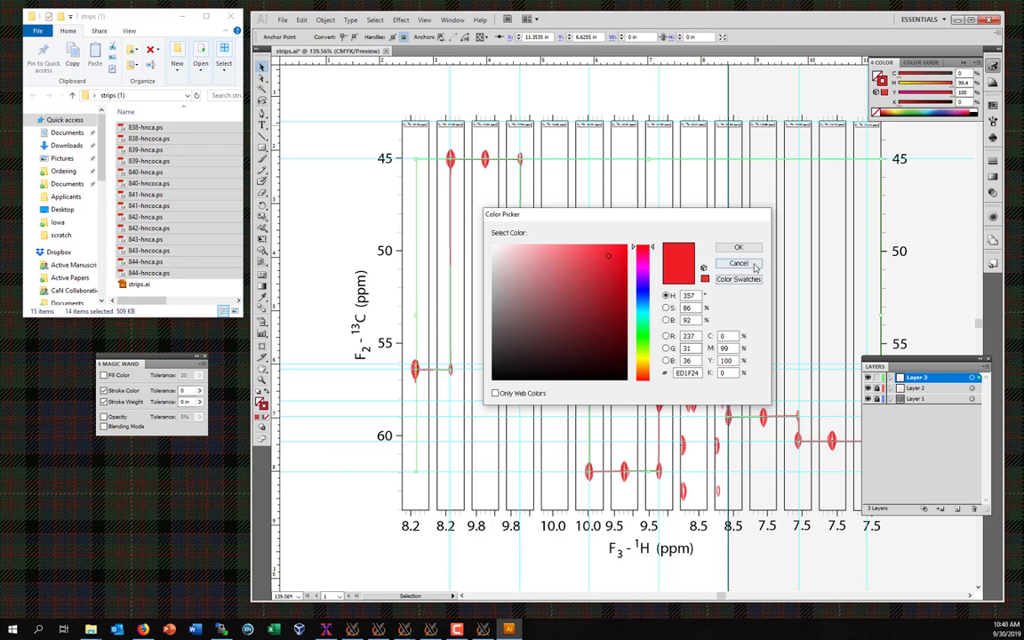
pyautogui.press('Return')
pyautogui.click(972, 115)
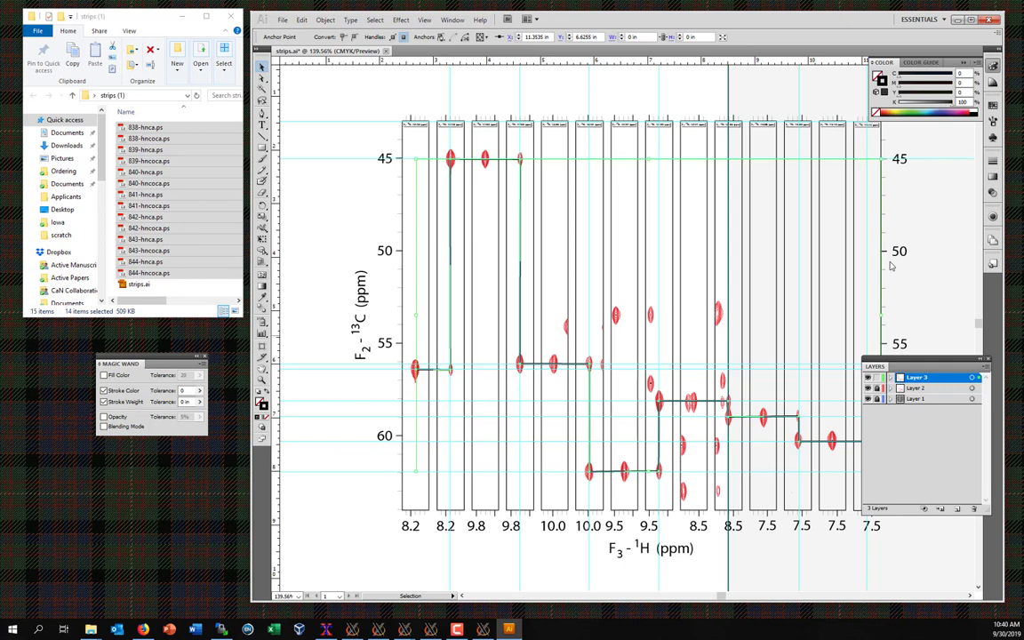
pyautogui.hotkey('ctrl', 'F10')
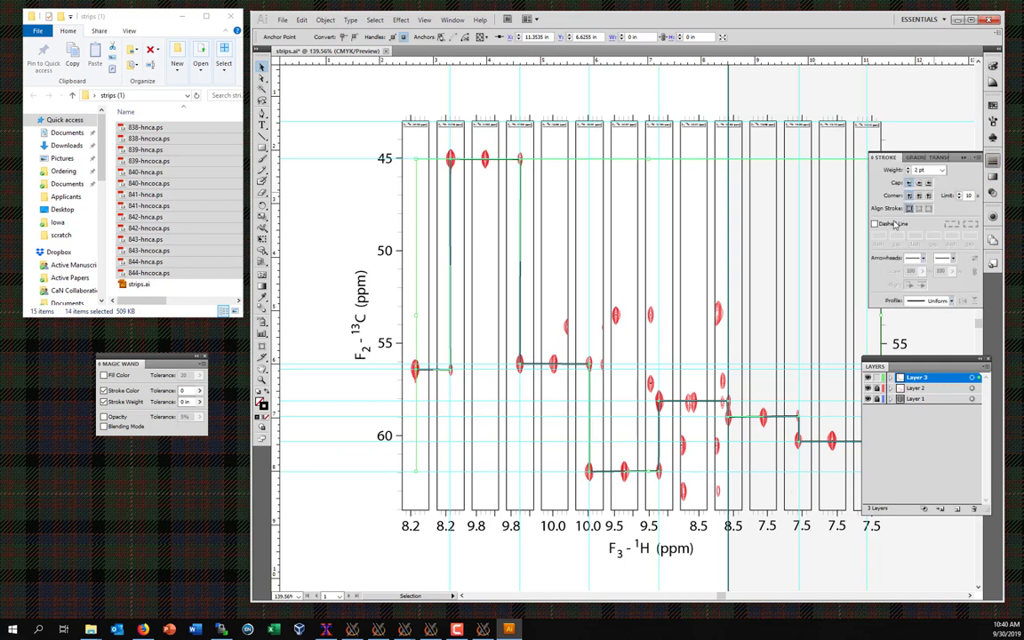
# Step: Make the walk lines dashed and enter a dash length of 11 for the selected lines
pyautogui.click(893, 225)
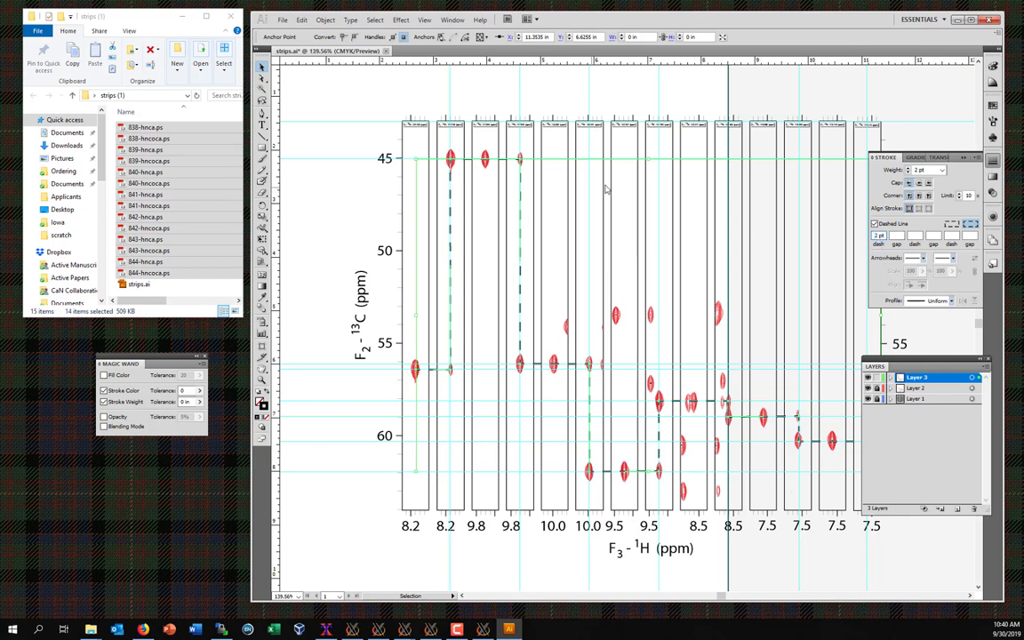
pyautogui.click(711, 89)
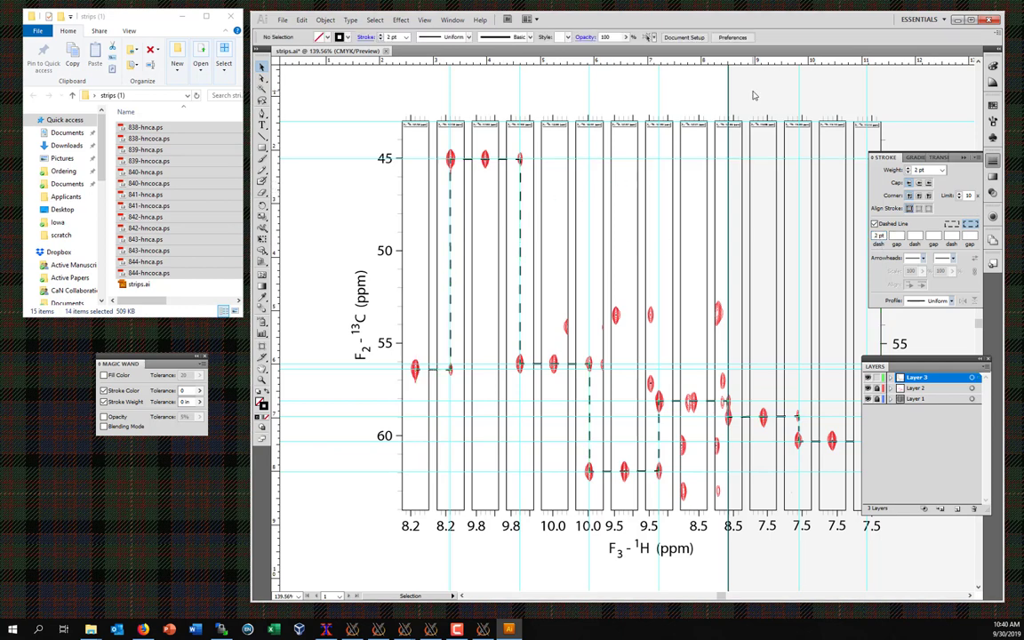
pyautogui.press('a')
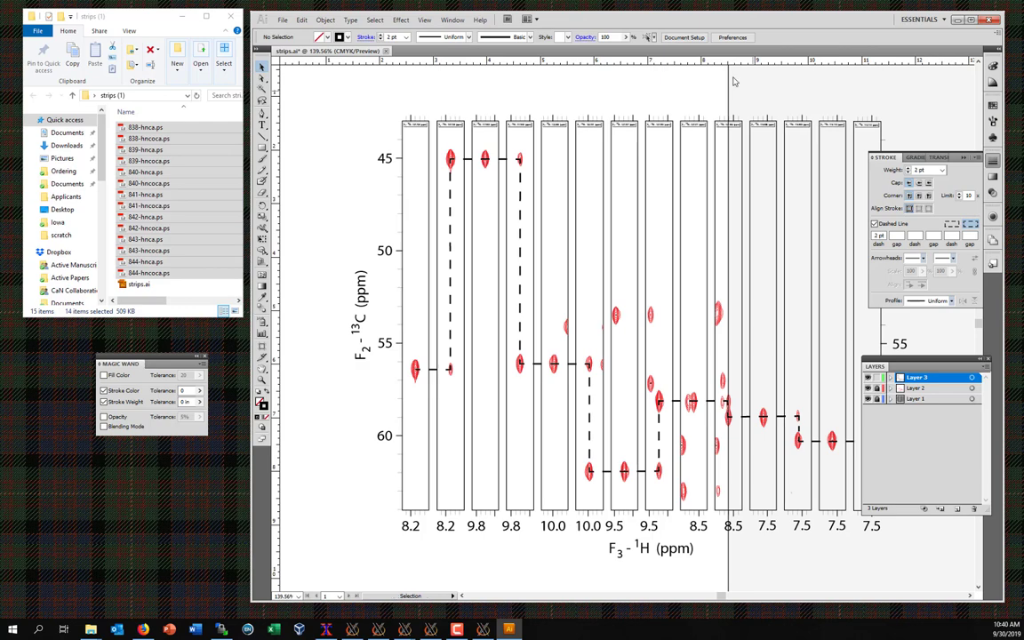
pyautogui.moveTo(785, 263); pyautogui.dragTo(721, 223)
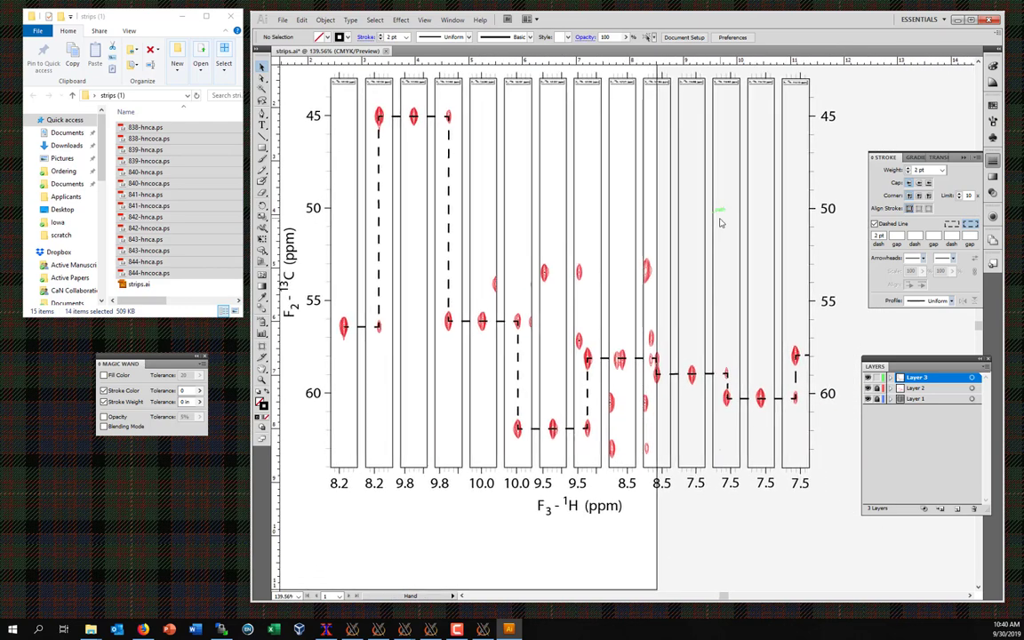
pyautogui.moveTo(721, 223); pyautogui.dragTo(718, 250)
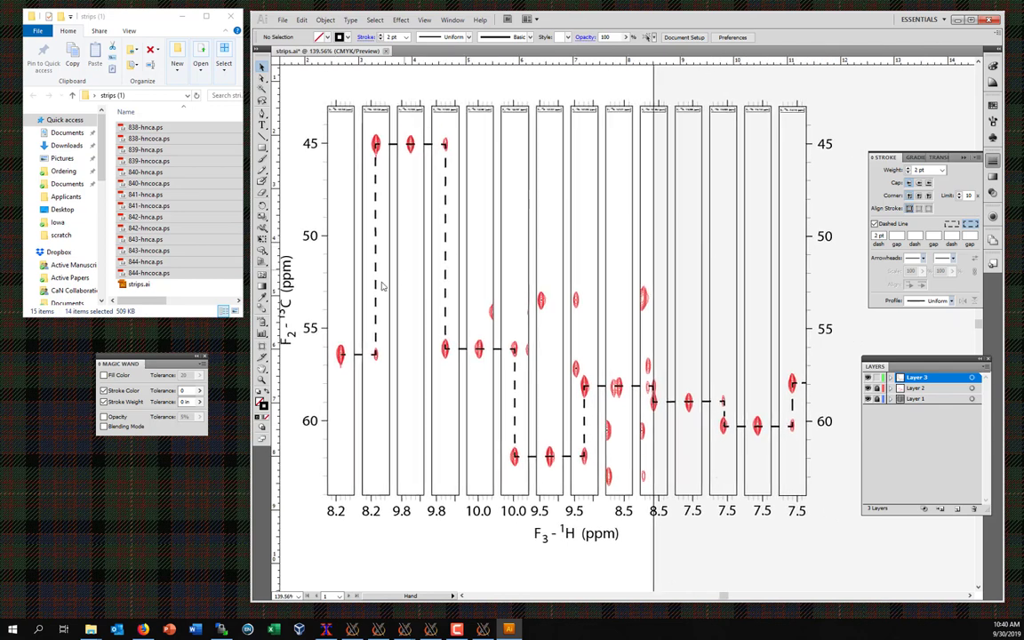
pyautogui.click(377, 347)
pyautogui.click(502, 476)
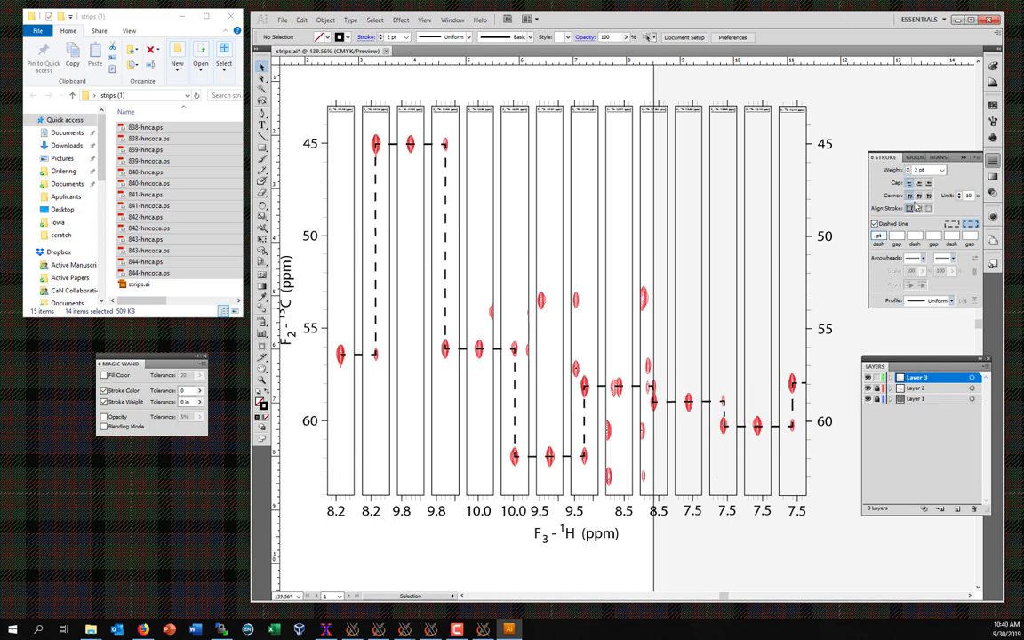
pyautogui.write('11')
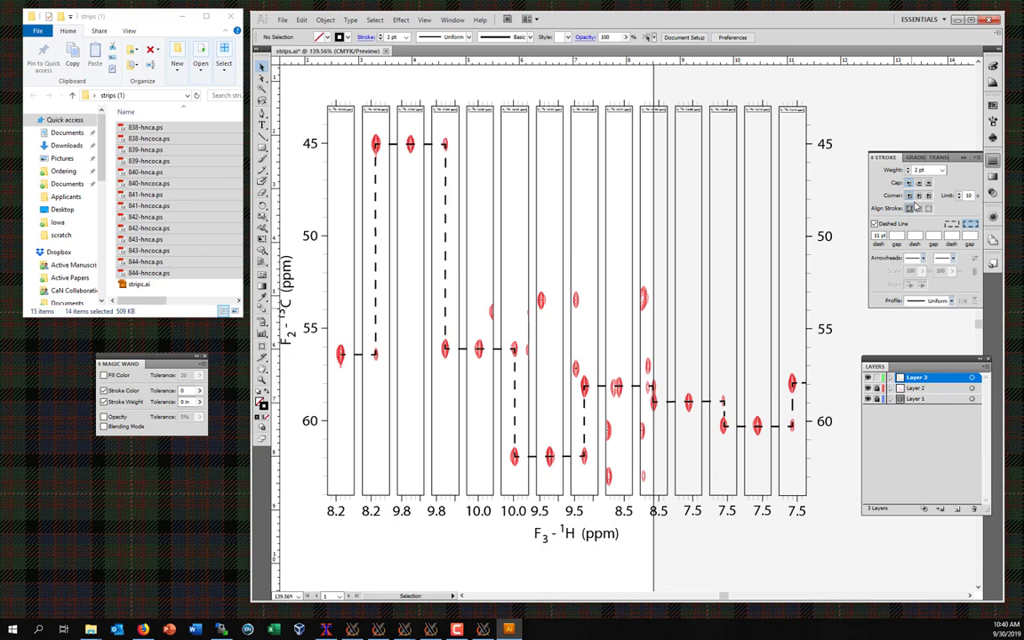
pyautogui.press('Return')
# Step: Apply a longer 6 pt dash to all the walk lines and zoom in to inspect one
pyautogui.click(702, 404)
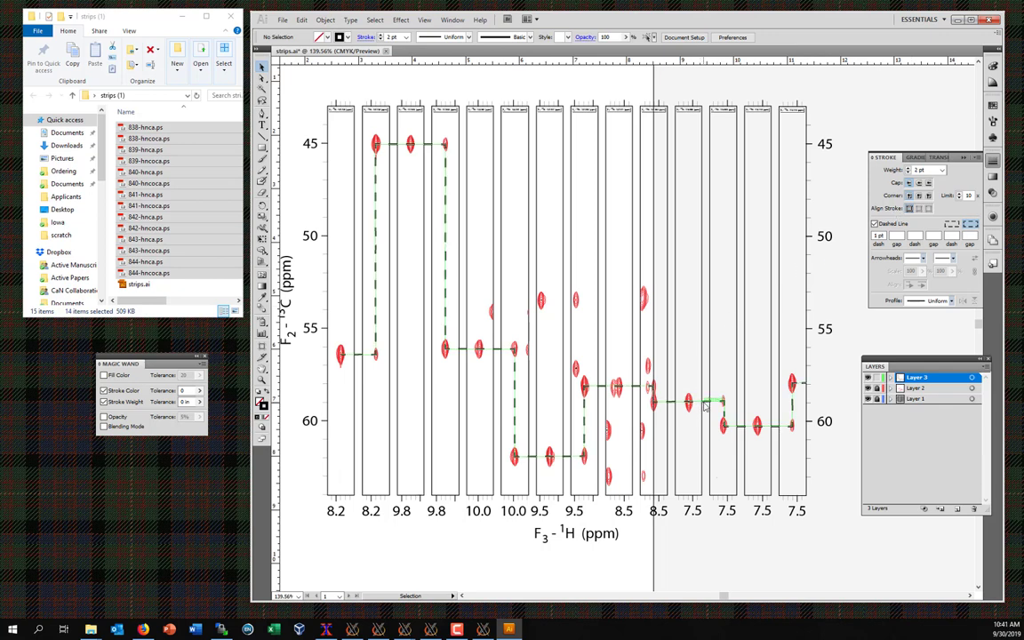
pyautogui.scroll(-1, 756, 355)
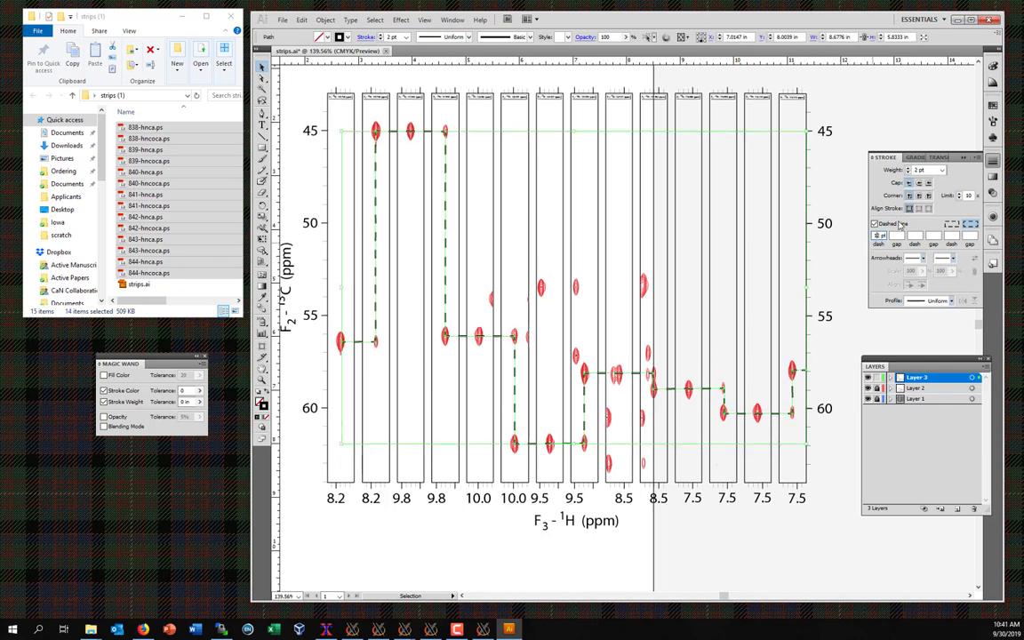
pyautogui.press('Return')
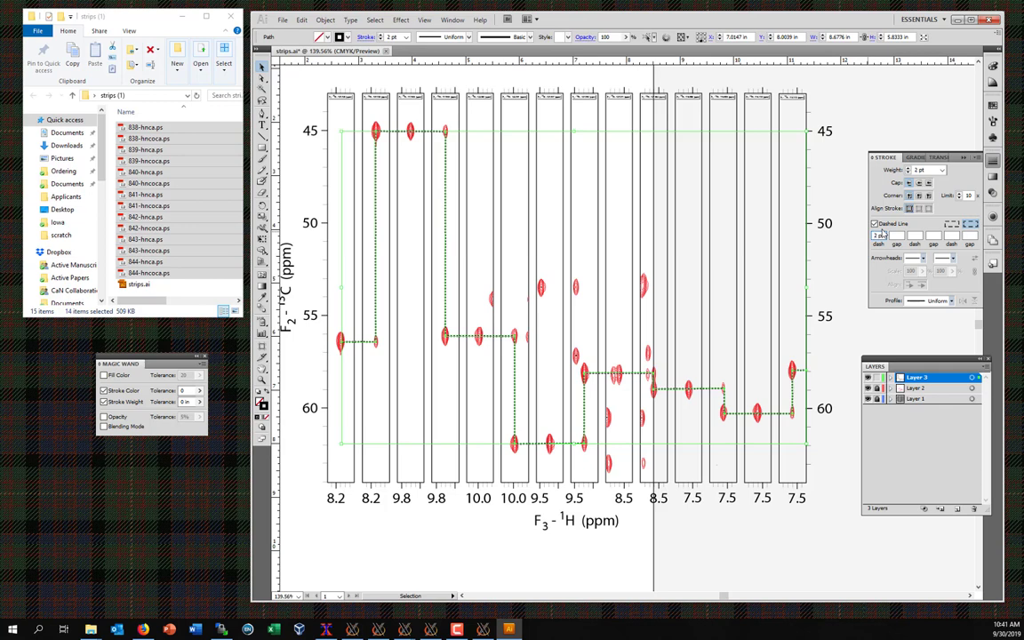
pyautogui.press('Return')
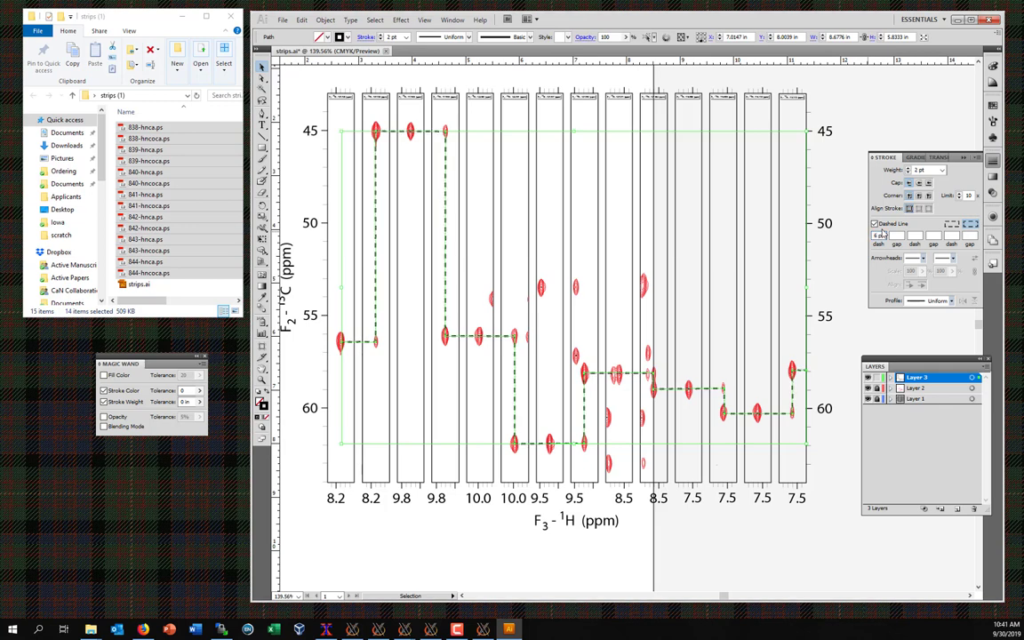
pyautogui.click(841, 264)
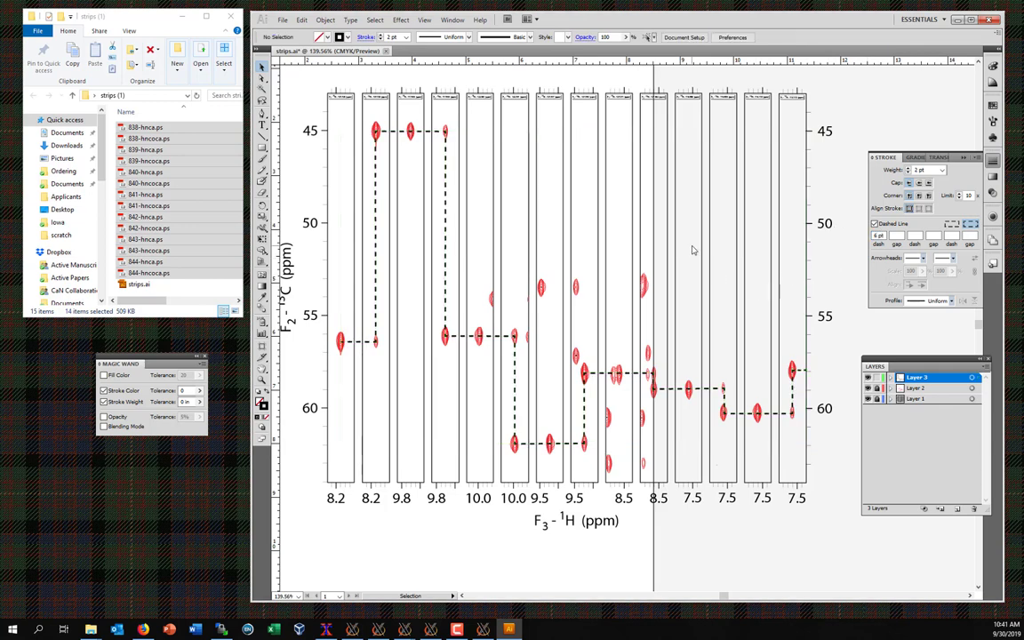
pyautogui.press('z')
pyautogui.moveTo(392, 205); pyautogui.dragTo(452, 263)
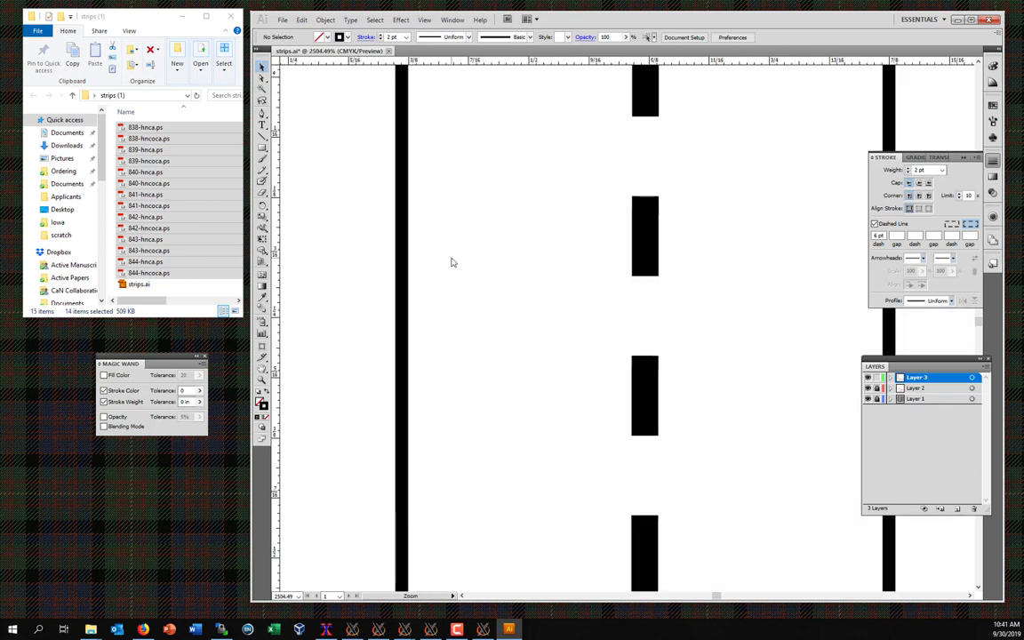
# Step: Zoom out, pan to the upper left, and magnify the strip tops around the 45 ppm row
pyautogui.keyDown('alt'); pyautogui.click(558, 242); pyautogui.keyUp('alt')
pyautogui.keyDown('alt'); pyautogui.click(558, 243); pyautogui.keyUp('alt')
pyautogui.keyDown('alt'); pyautogui.click(560, 245); pyautogui.keyUp('alt')
pyautogui.keyDown('alt'); pyautogui.click(562, 246); pyautogui.keyUp('alt')
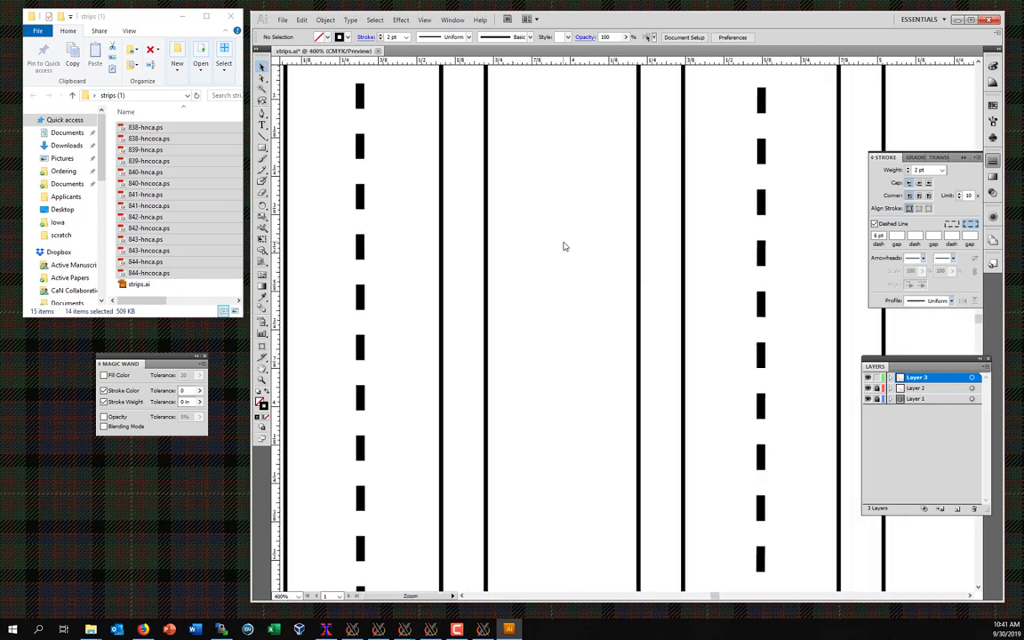
pyautogui.keyDown('alt'); pyautogui.click(618, 274); pyautogui.keyUp('alt')
pyautogui.moveTo(770, 313); pyautogui.dragTo(573, 164)
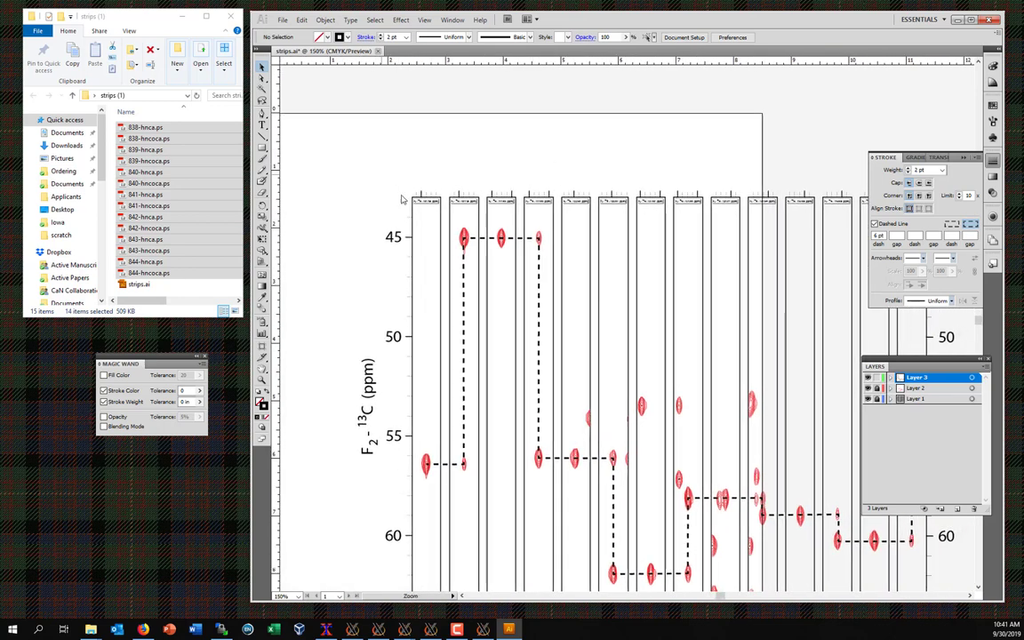
pyautogui.moveTo(380, 173); pyautogui.dragTo(655, 251)
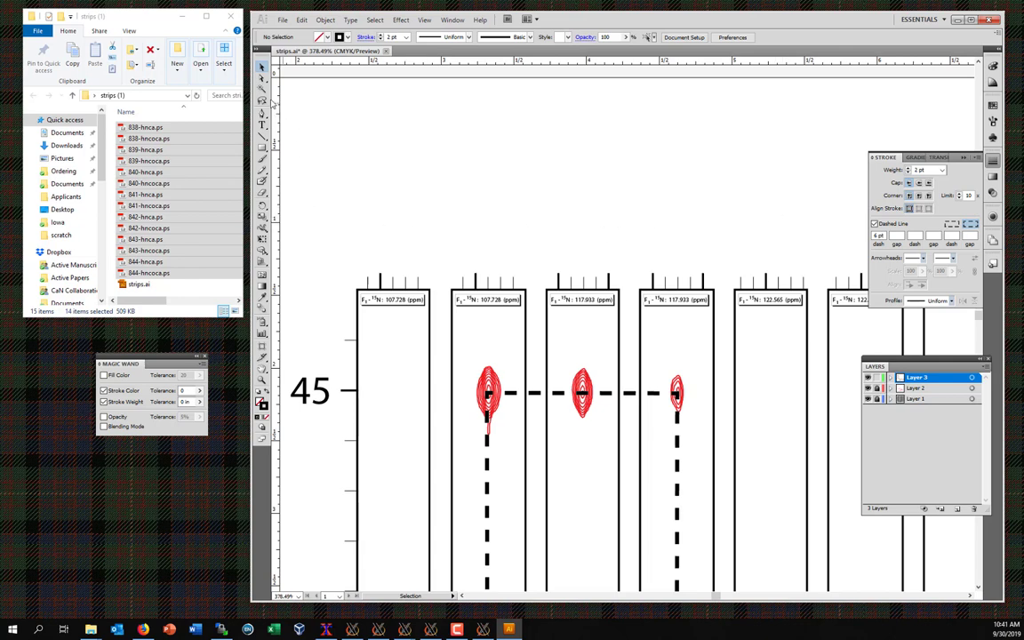
pyautogui.click(262, 89)
# Step: Select all the strip tick marks with the Magic Wand and set their stroke to 0.5 pt
pyautogui.keyDown('alt'); pyautogui.click(502, 283); pyautogui.keyUp('alt')
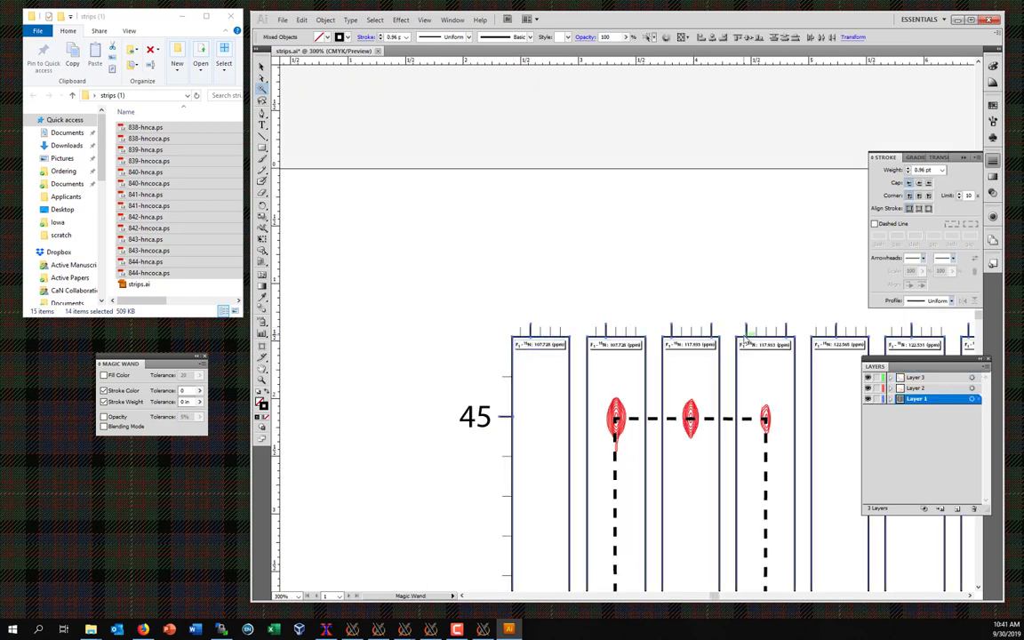
pyautogui.click(475, 417)
pyautogui.click(560, 328)
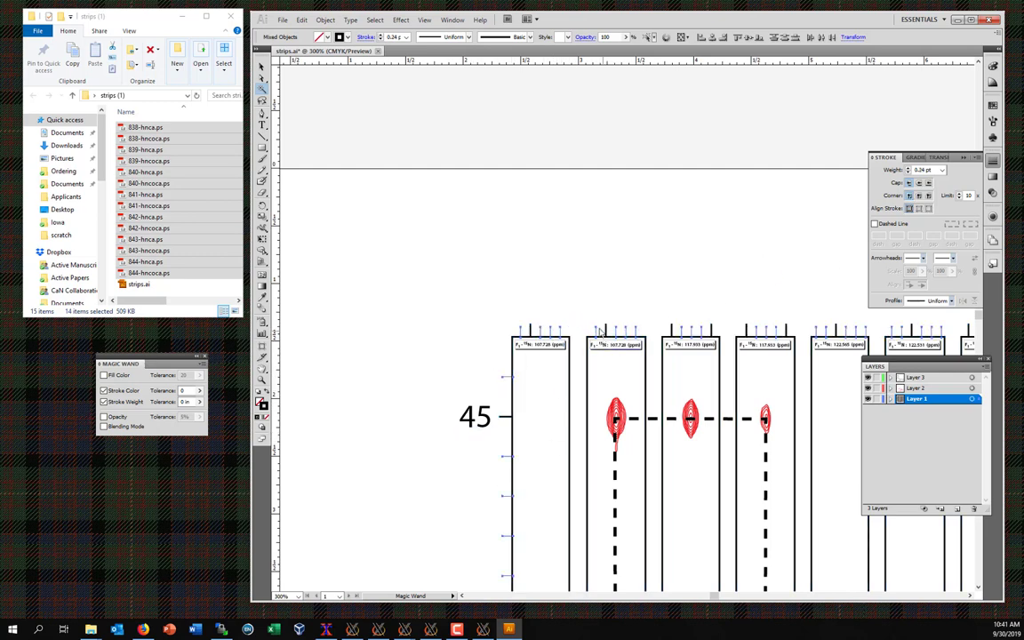
pyautogui.click(942, 170)
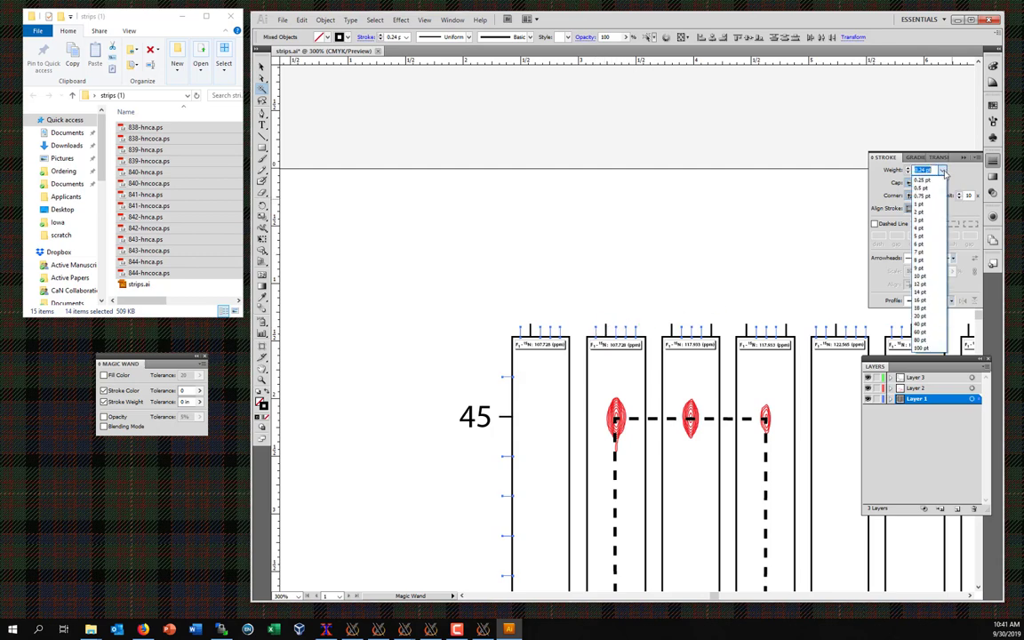
pyautogui.click(932, 190)
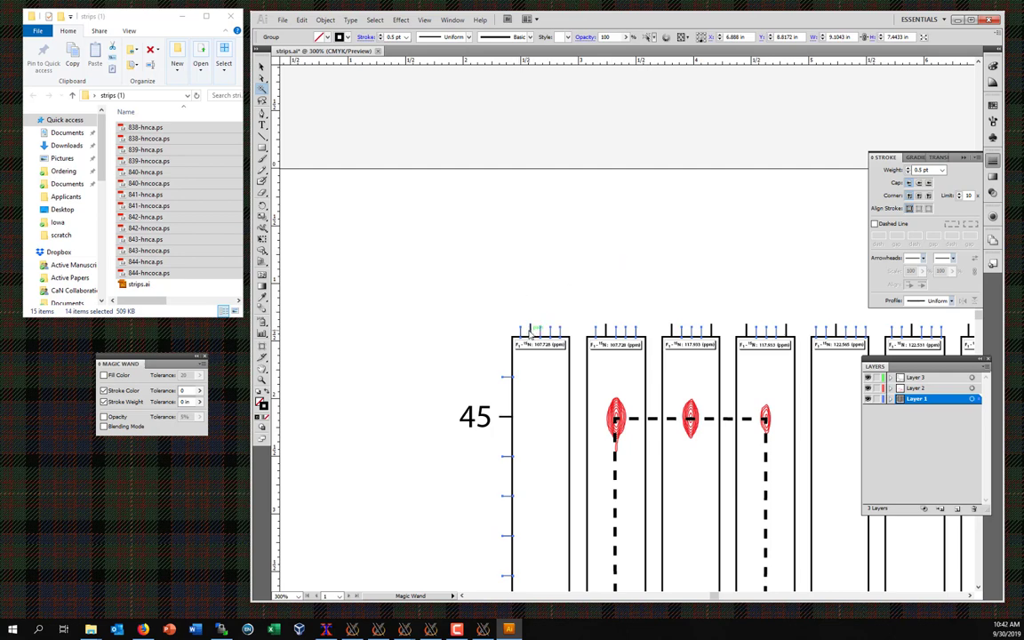
# Step: Select all strip outlines, set them to 1 pt, group them, and deselect
pyautogui.click(531, 333)
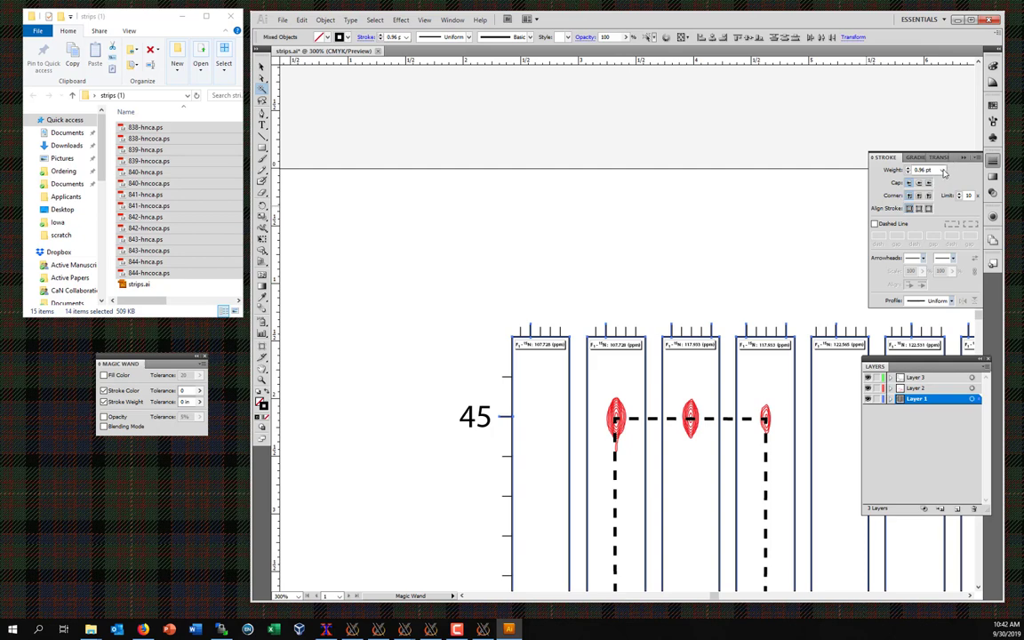
pyautogui.click(943, 170)
pyautogui.click(920, 206)
pyautogui.hotkey('ctrl', 'g')
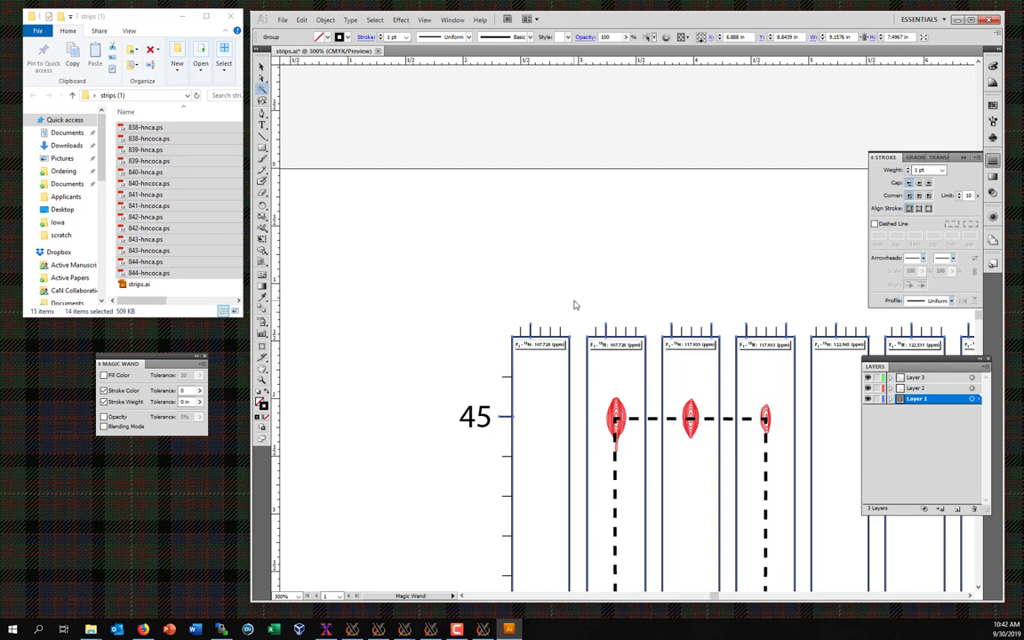
pyautogui.press('v')
pyautogui.click(596, 284)
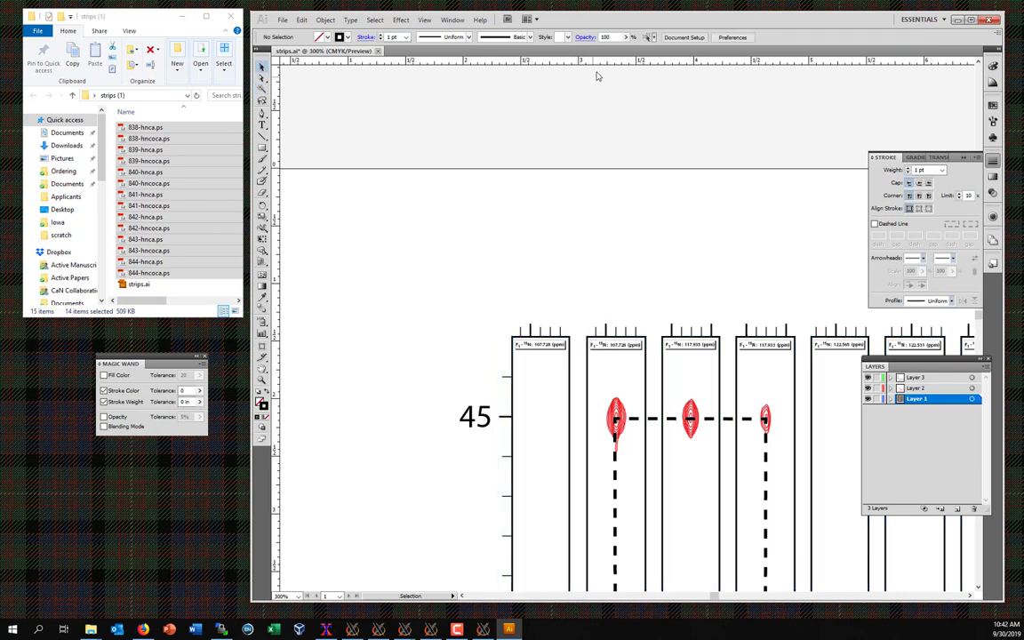
# Step: Drag a horizontal guide across the strips, zoom out, and show the guides with Ctrl+;
pyautogui.moveTo(604, 64); pyautogui.dragTo(558, 318)
pyautogui.scroll(-3, 562, 342)
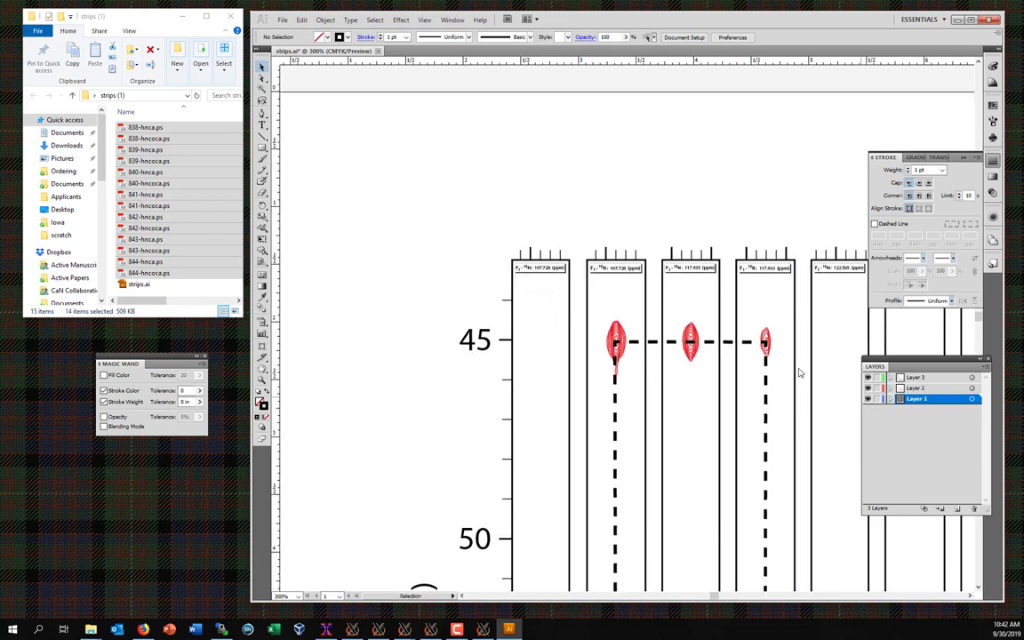
pyautogui.hotkey('ctrl', '-')
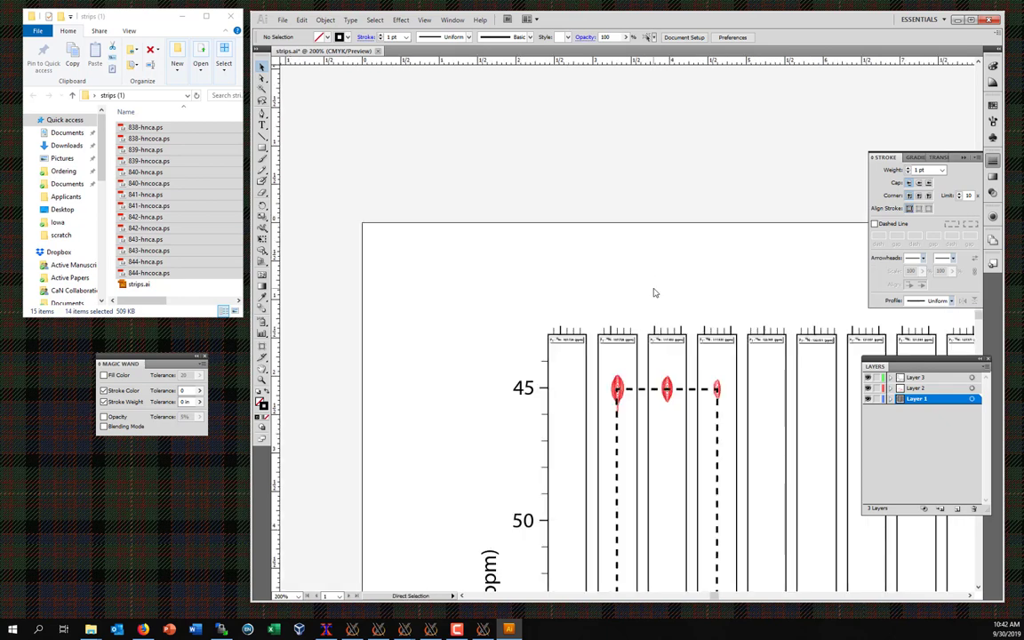
pyautogui.hotkey('ctrl', ';')
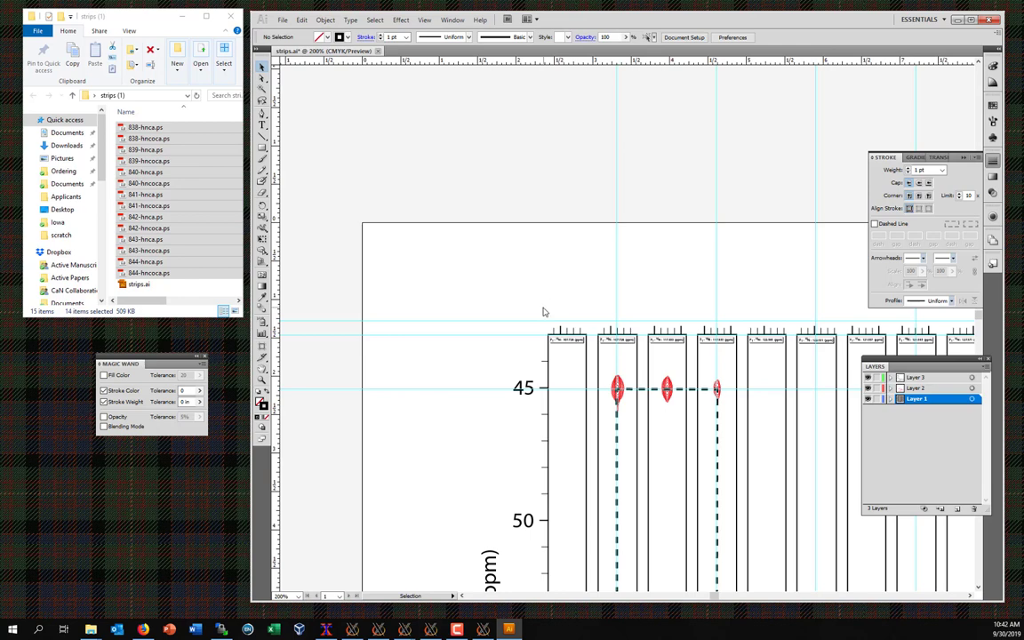
pyautogui.scroll(-6, 593, 290)
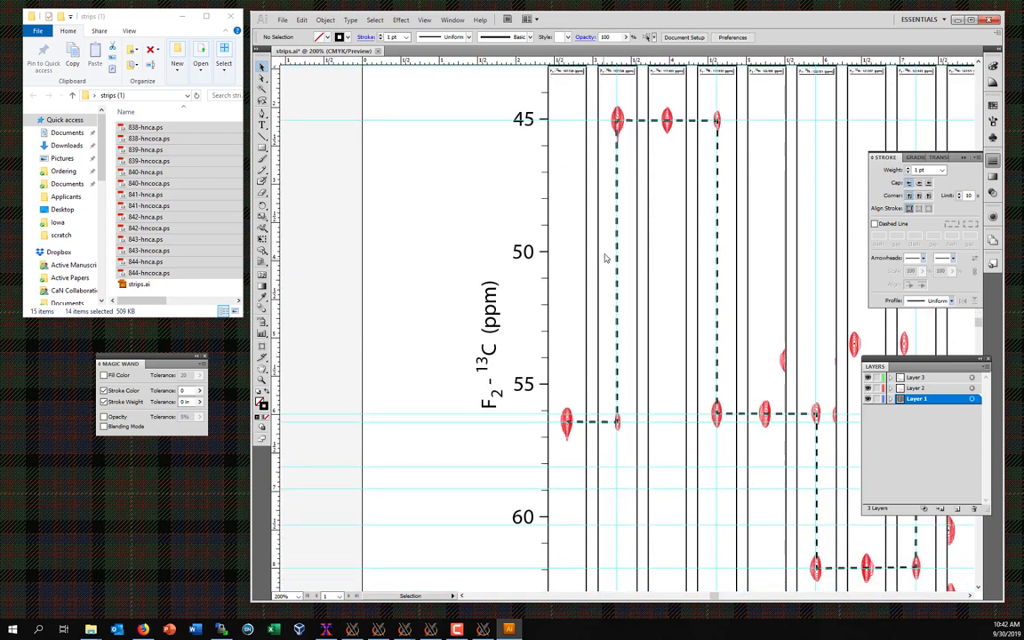
pyautogui.scroll(3, 605, 257)
pyautogui.scroll(2, 613, 253)
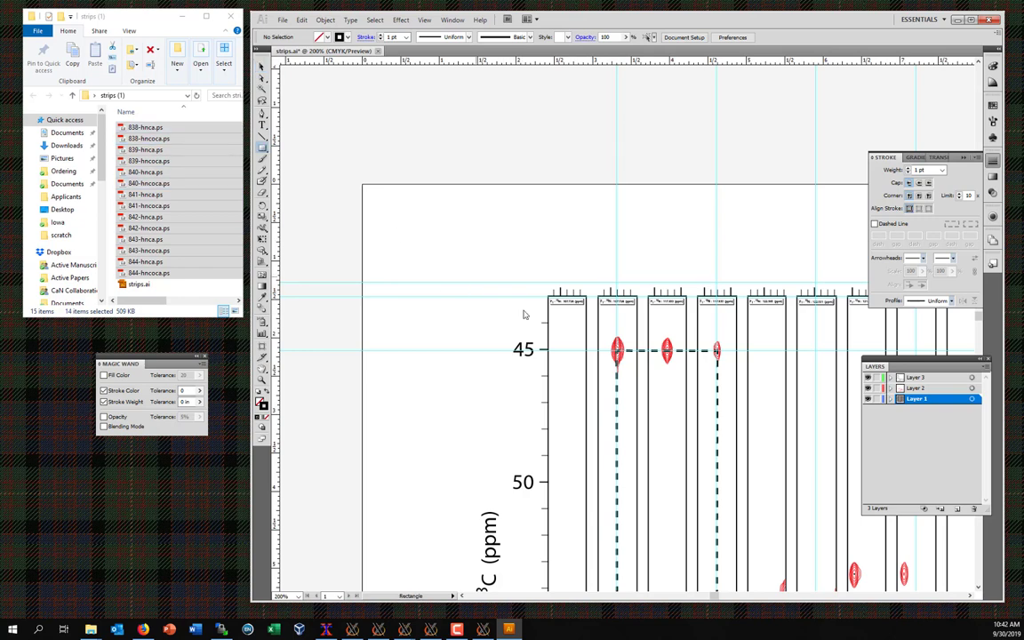
# Step: Draw a small rectangle near the second strip's top and add a vertical guide through the strips
pyautogui.press('m')
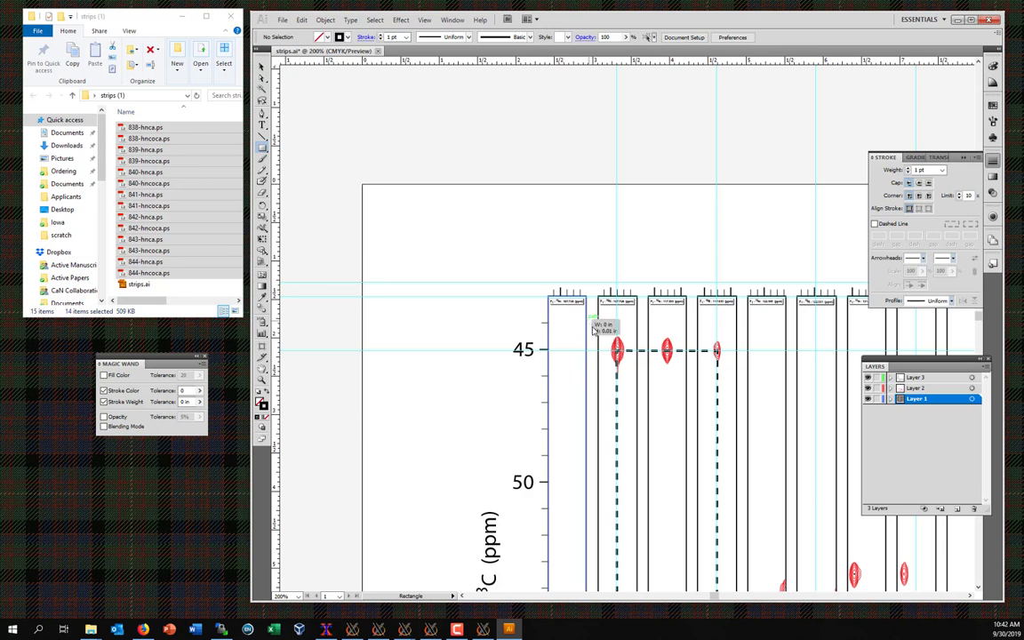
pyautogui.moveTo(586, 324); pyautogui.dragTo(597, 338)
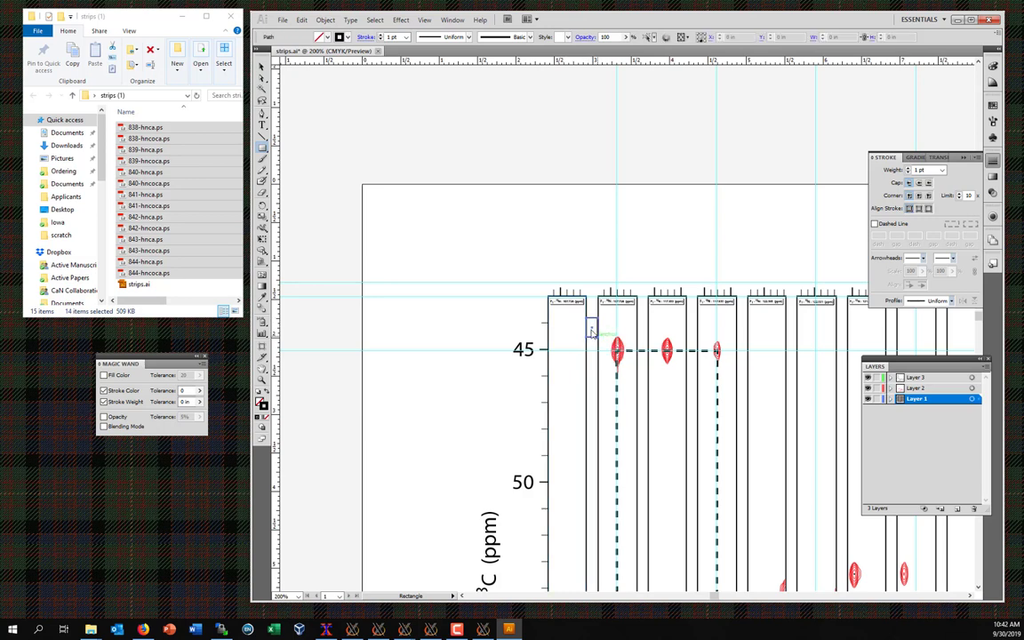
pyautogui.press('v')
pyautogui.moveTo(279, 318); pyautogui.dragTo(592, 331)
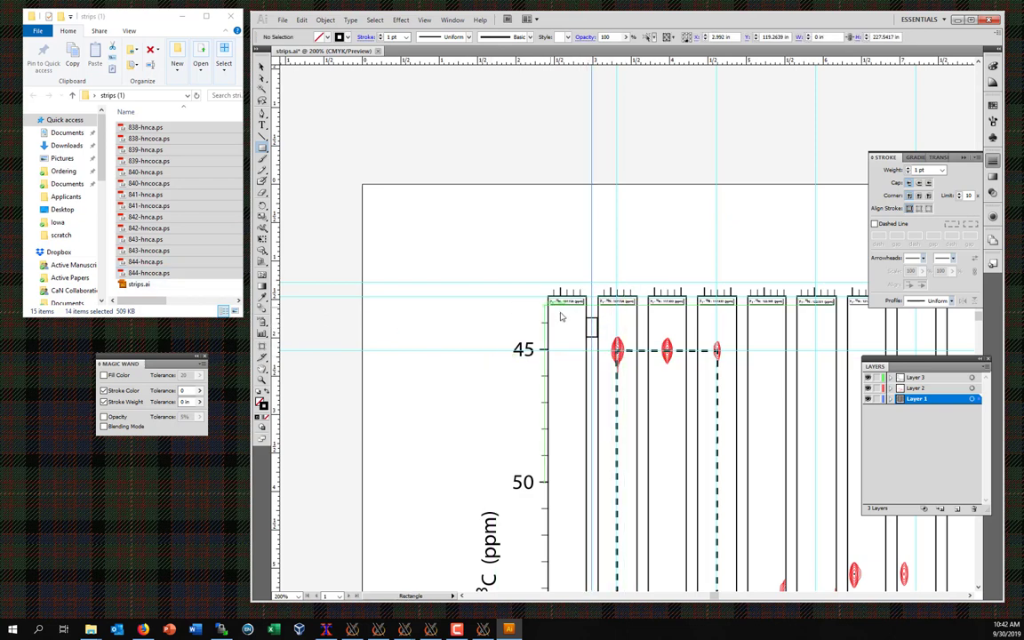
pyautogui.press('v')
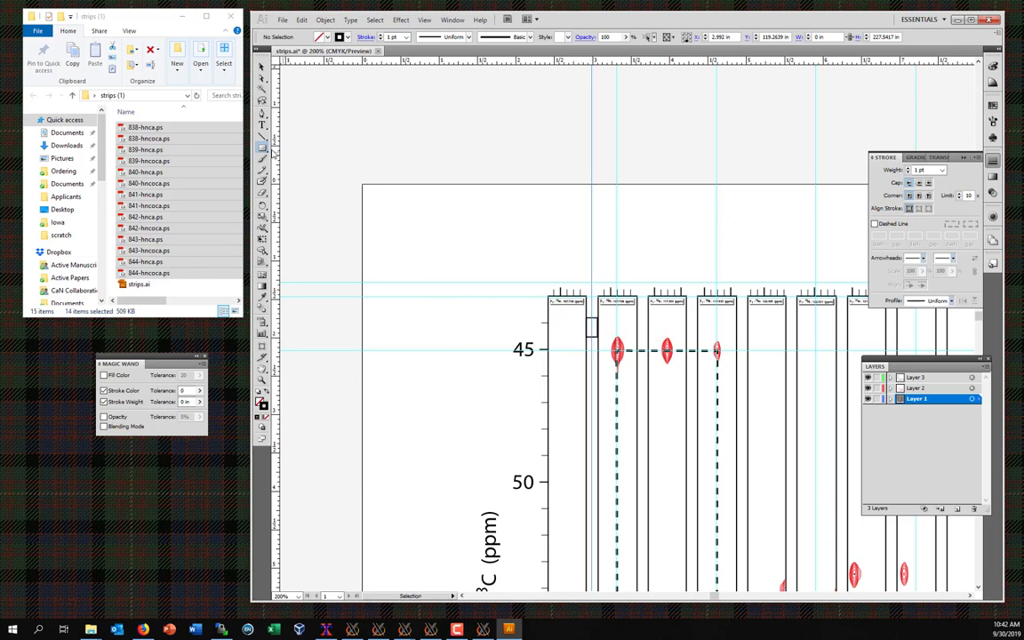
# Step: Draw two more small boxes near strip tops, add two more vertical guides, then deselect
pyautogui.click(263, 151)
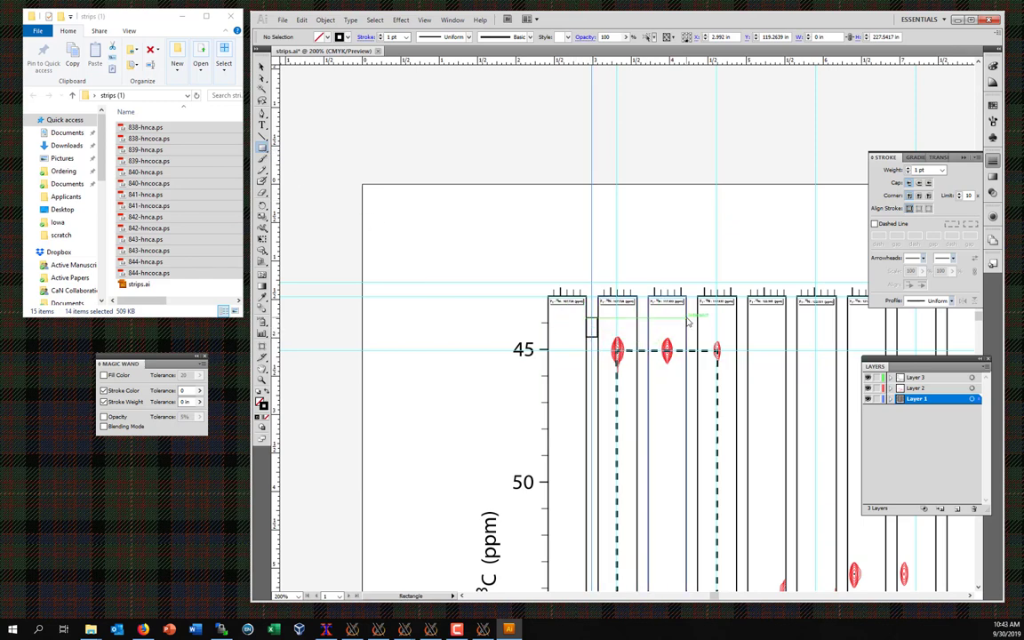
pyautogui.moveTo(689, 318); pyautogui.dragTo(707, 341)
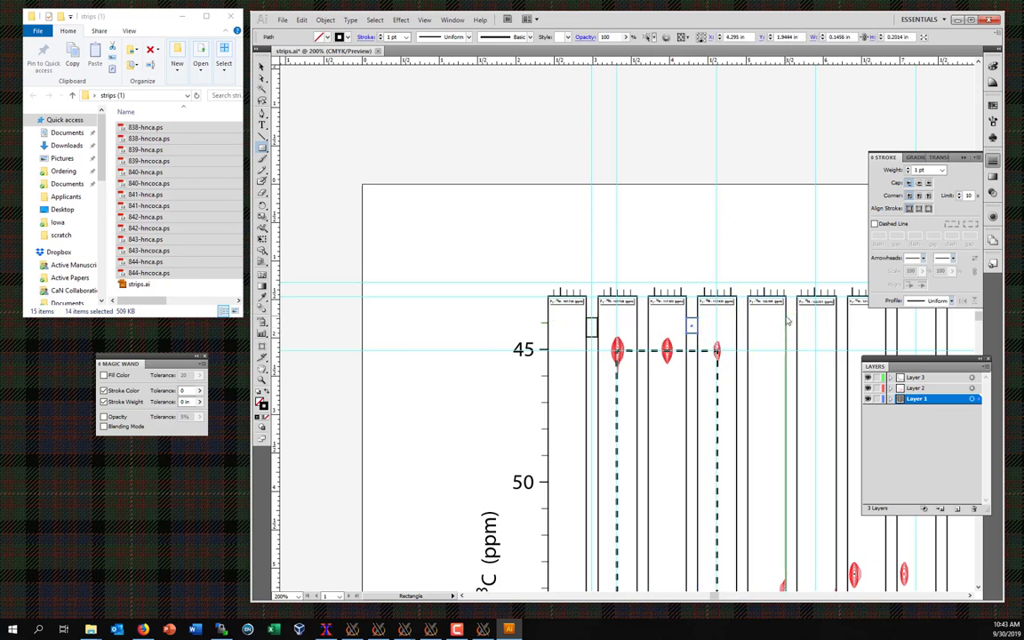
pyautogui.moveTo(787, 322); pyautogui.dragTo(797, 342)
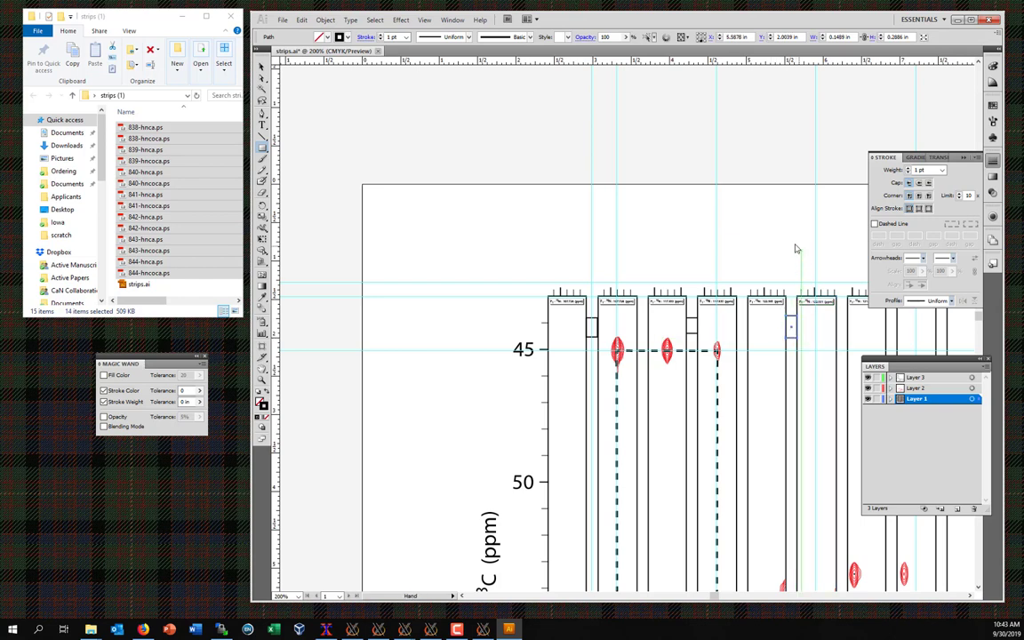
pyautogui.moveTo(795, 247); pyautogui.dragTo(541, 188)
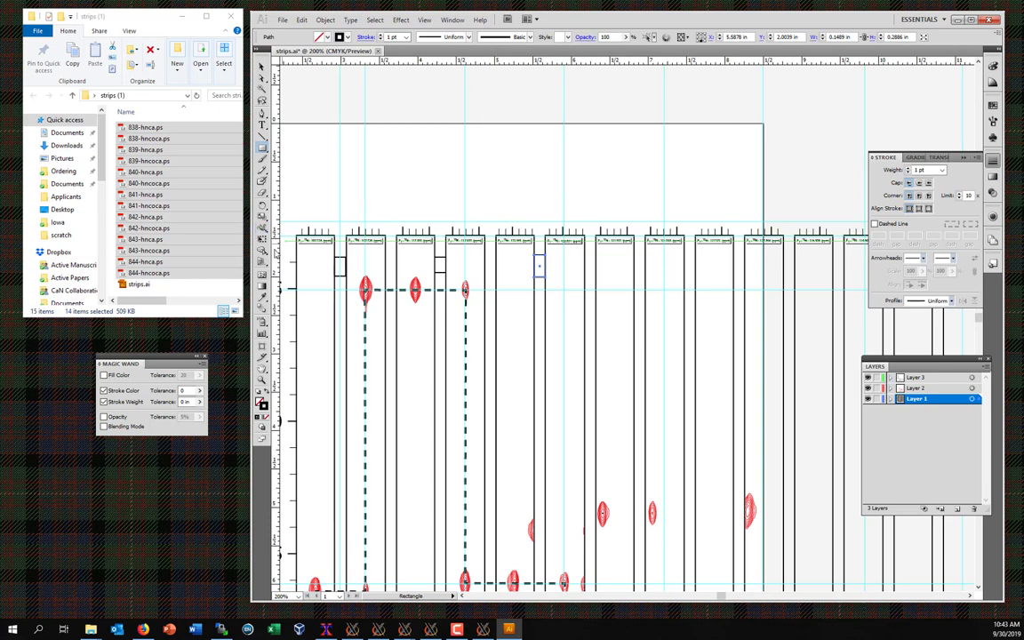
pyautogui.moveTo(277, 240); pyautogui.dragTo(540, 268)
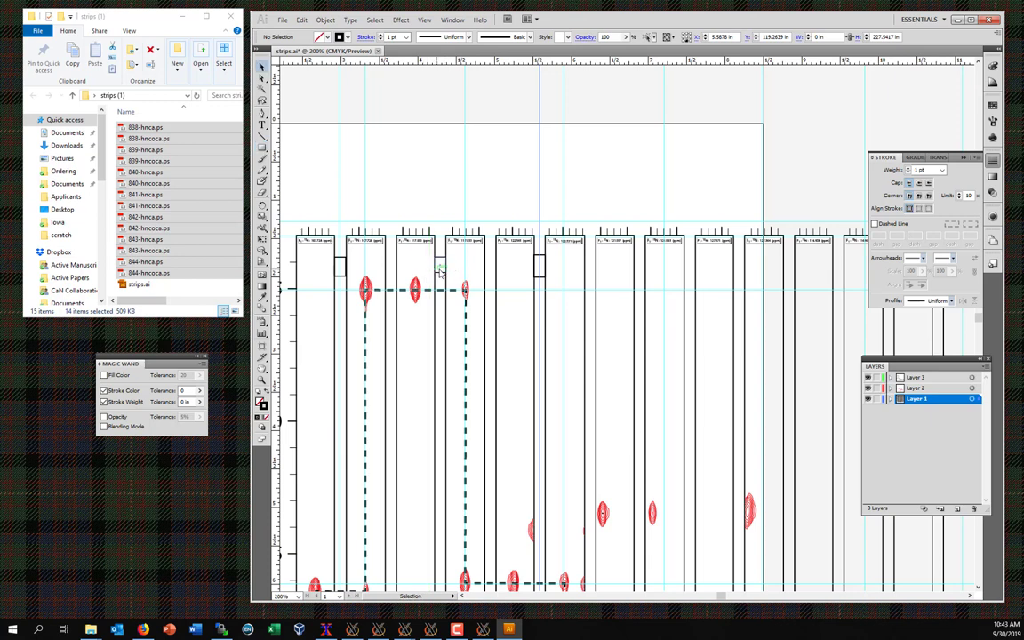
pyautogui.click(367, 283)
pyautogui.click(367, 282)
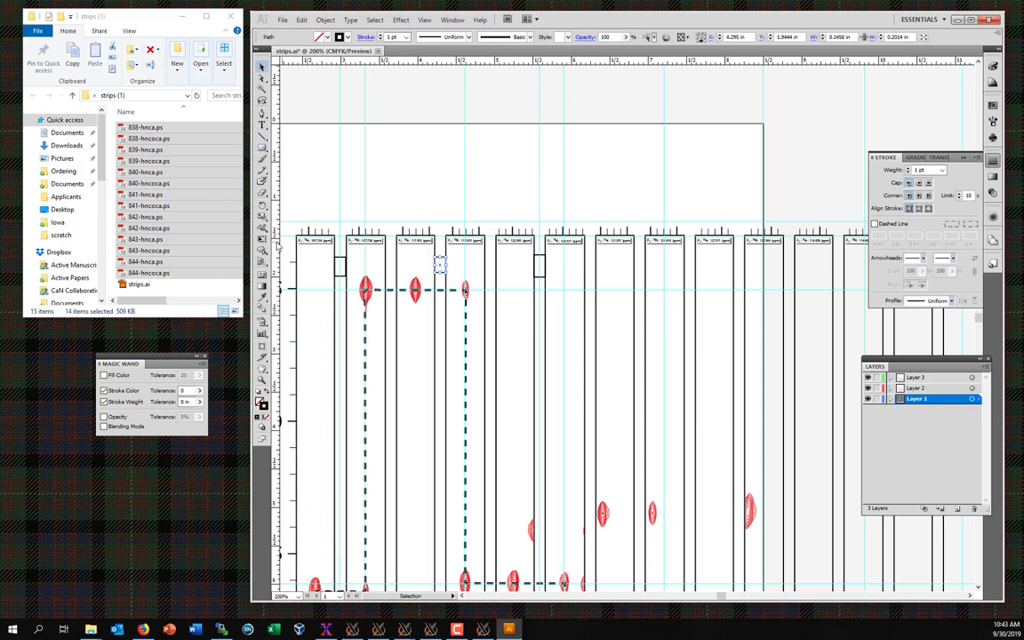
pyautogui.moveTo(278, 248); pyautogui.dragTo(439, 266)
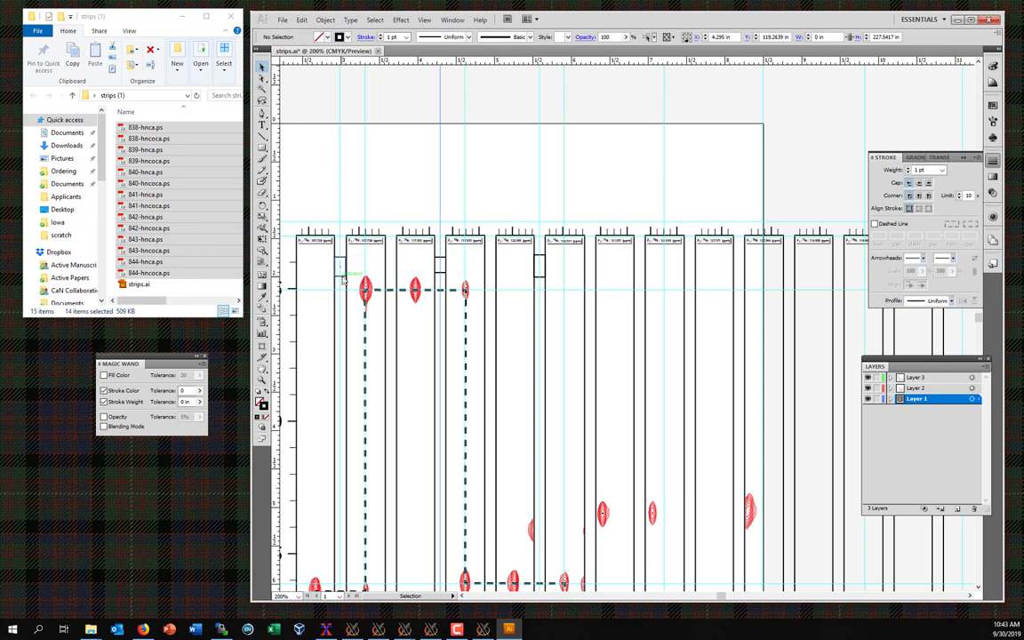
pyautogui.click(415, 271)
pyautogui.scroll(-1, 415, 271)
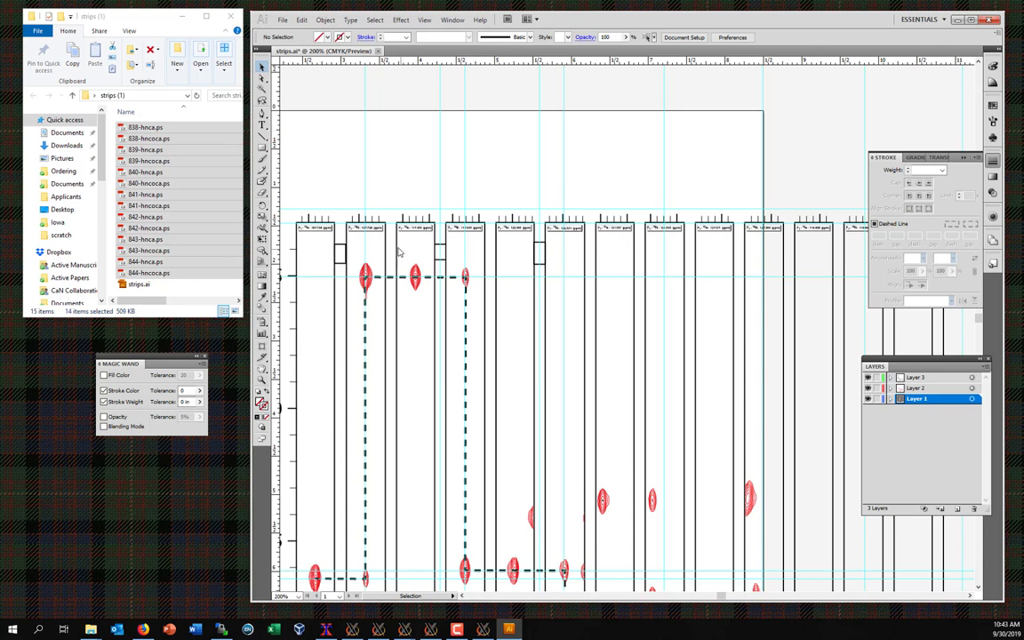
pyautogui.click(343, 267)
pyautogui.press('Delete')
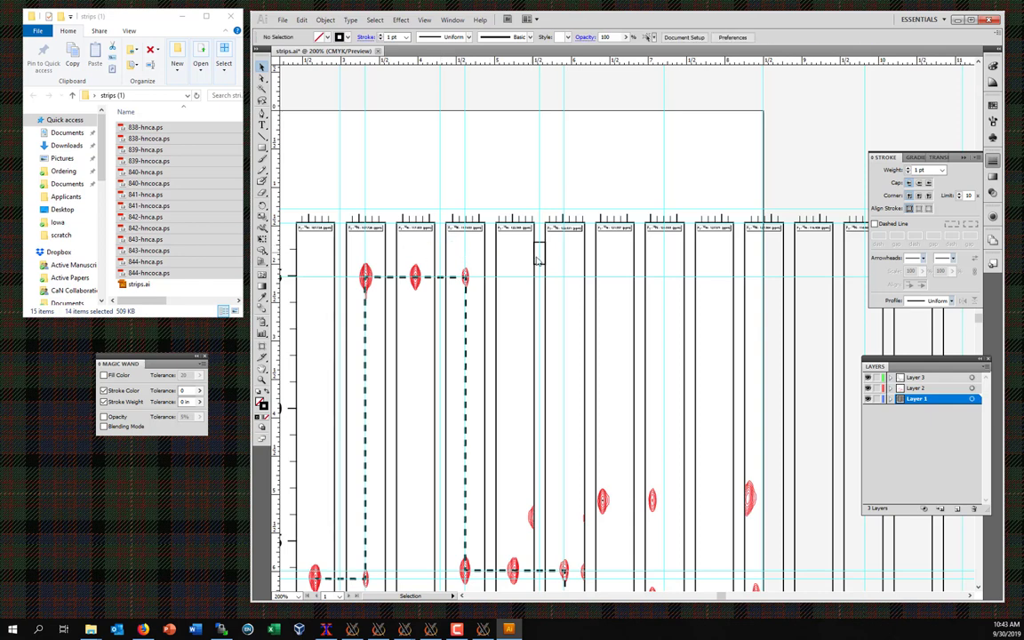
pyautogui.moveTo(544, 269); pyautogui.dragTo(561, 182)
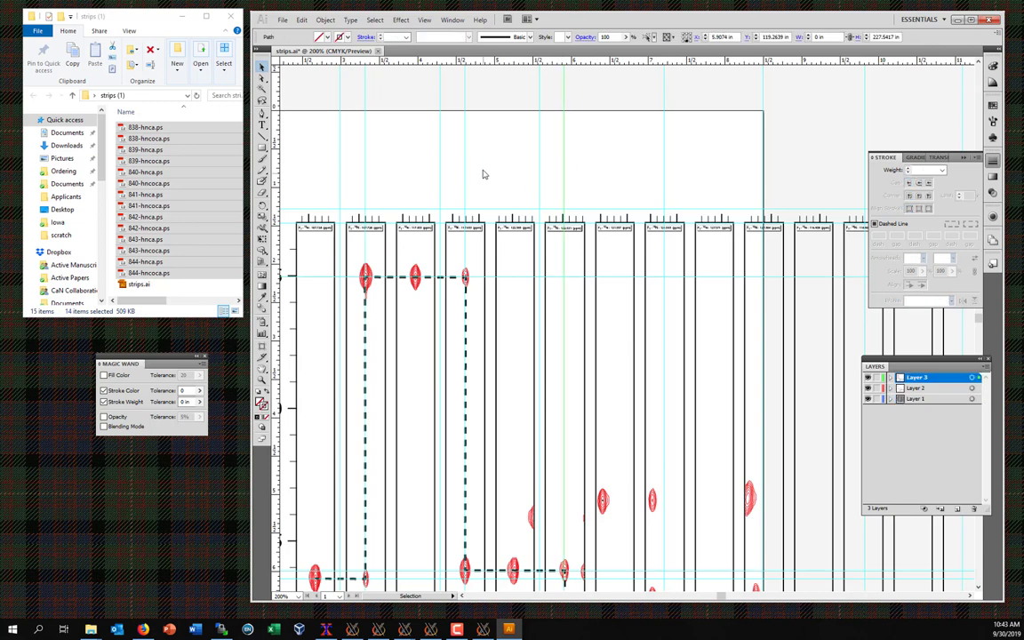
pyautogui.keyDown('shift'); pyautogui.click(464, 160); pyautogui.keyUp('shift')
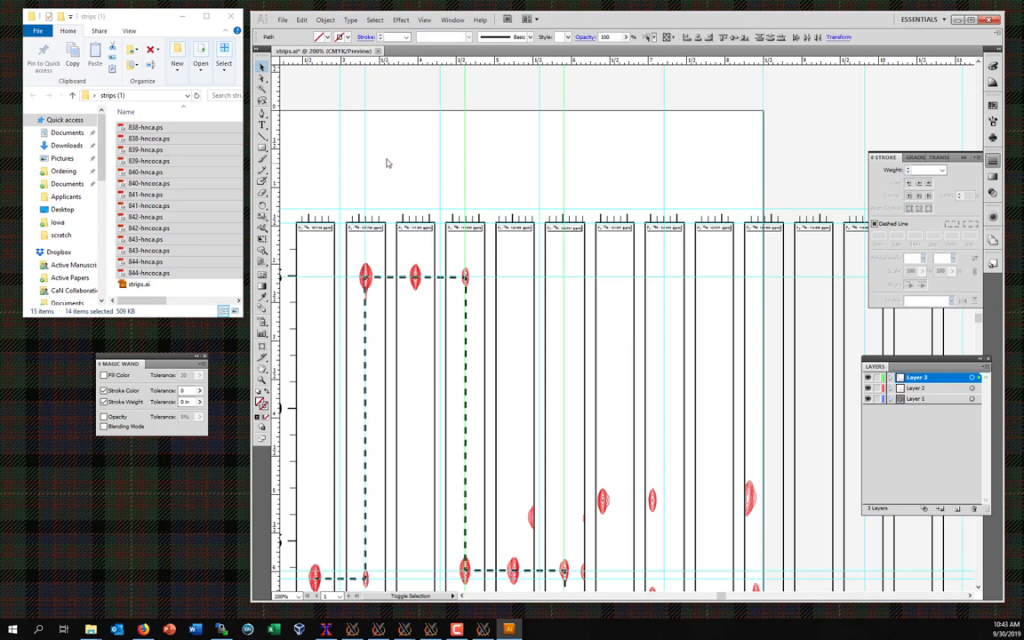
pyautogui.click(388, 183)
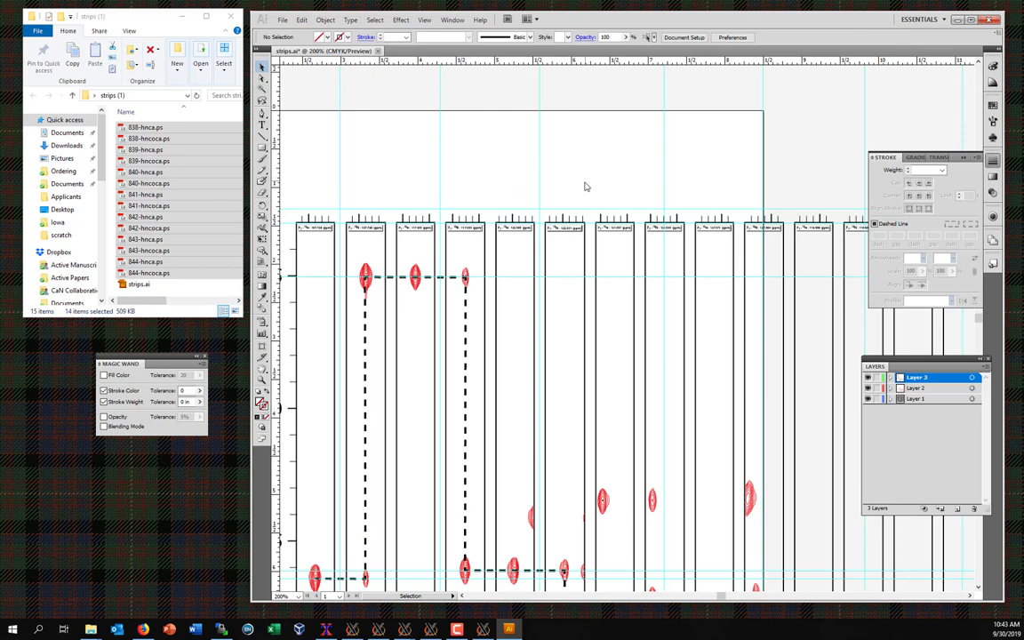
pyautogui.moveTo(337, 201); pyautogui.dragTo(473, 188)
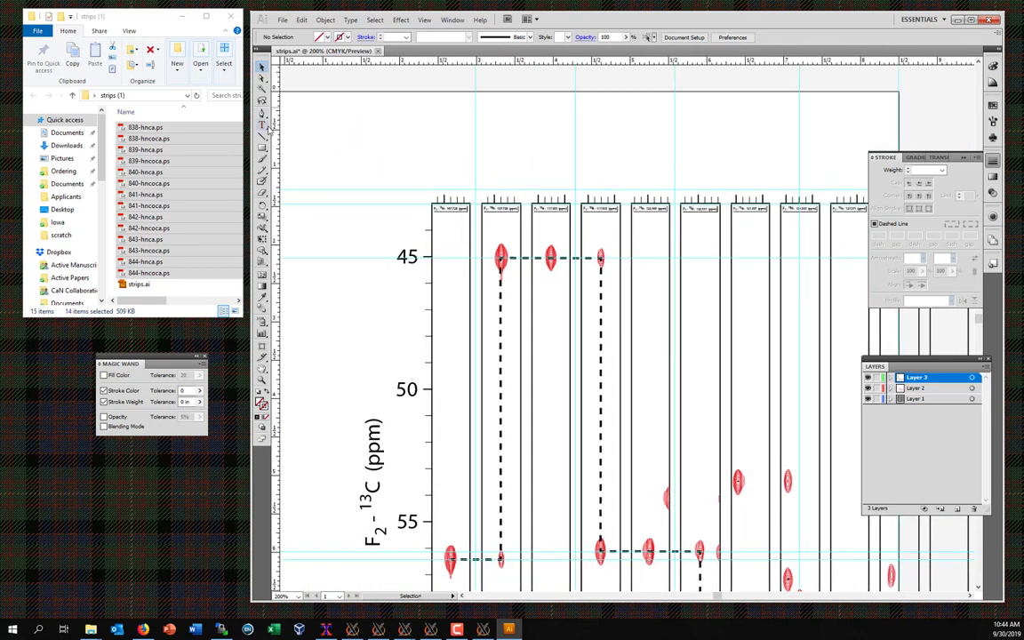
# Step: Add a horizontal guide above the strips and bring up the Character panel for the Type tool
pyautogui.moveTo(527, 63); pyautogui.dragTo(496, 167)
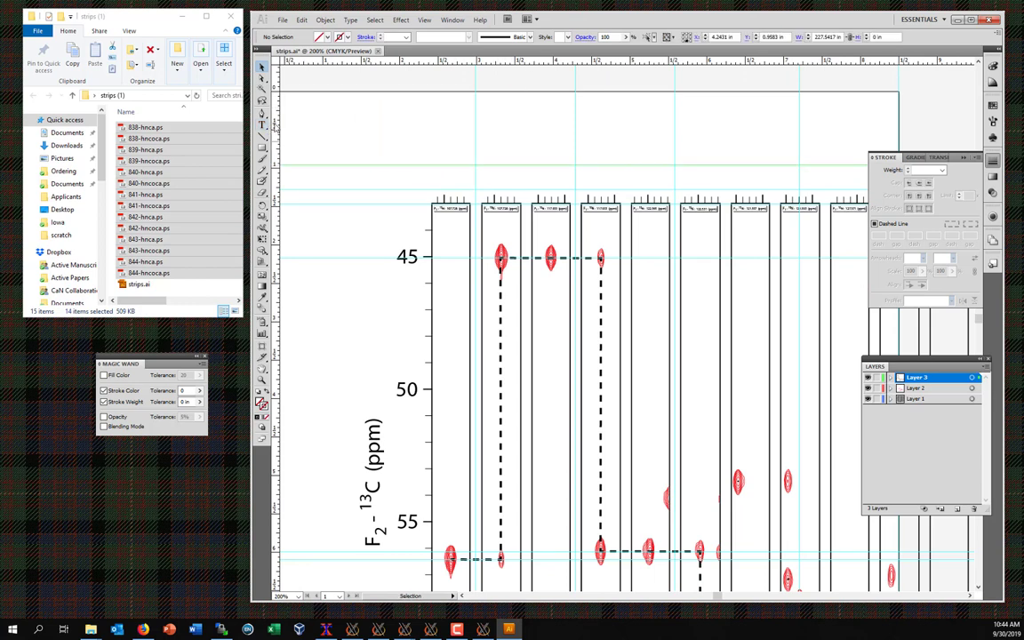
pyautogui.click(263, 125)
pyautogui.hotkey('ctrl', 'alt', 't')
pyautogui.moveTo(590, 455); pyautogui.dragTo(151, 474)
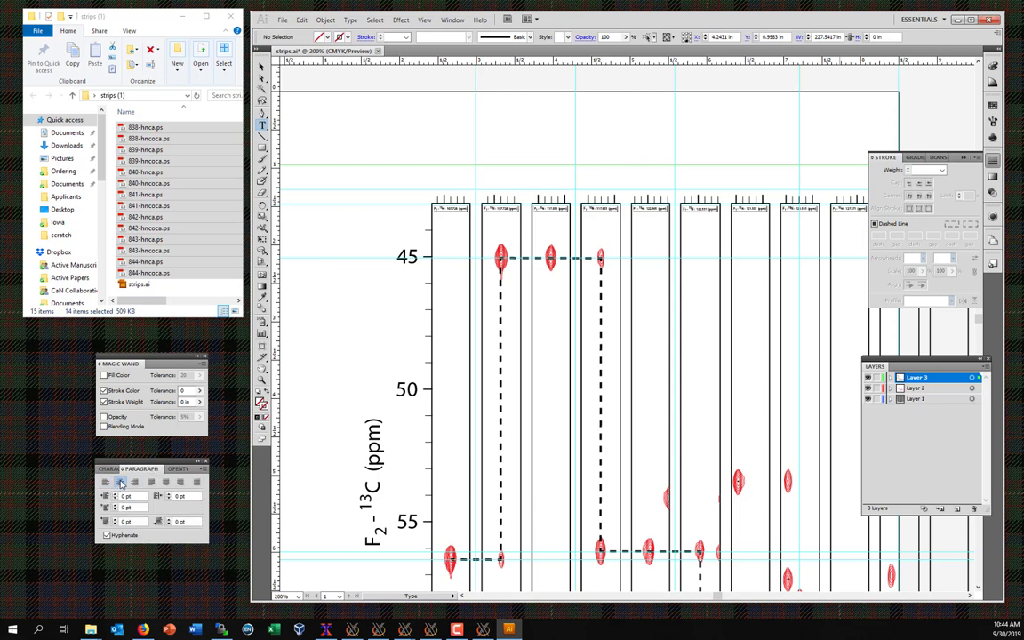
# Step: Set the text to center alignment in the Arial font
pyautogui.click(118, 481)
pyautogui.click(114, 469)
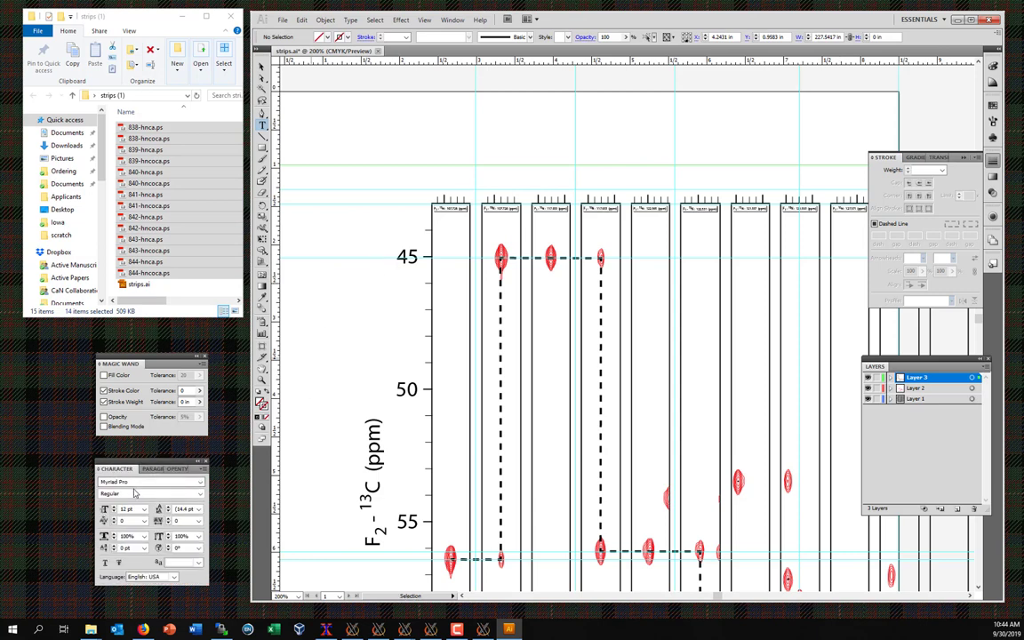
pyautogui.doubleClick(143, 481)
pyautogui.click(142, 481)
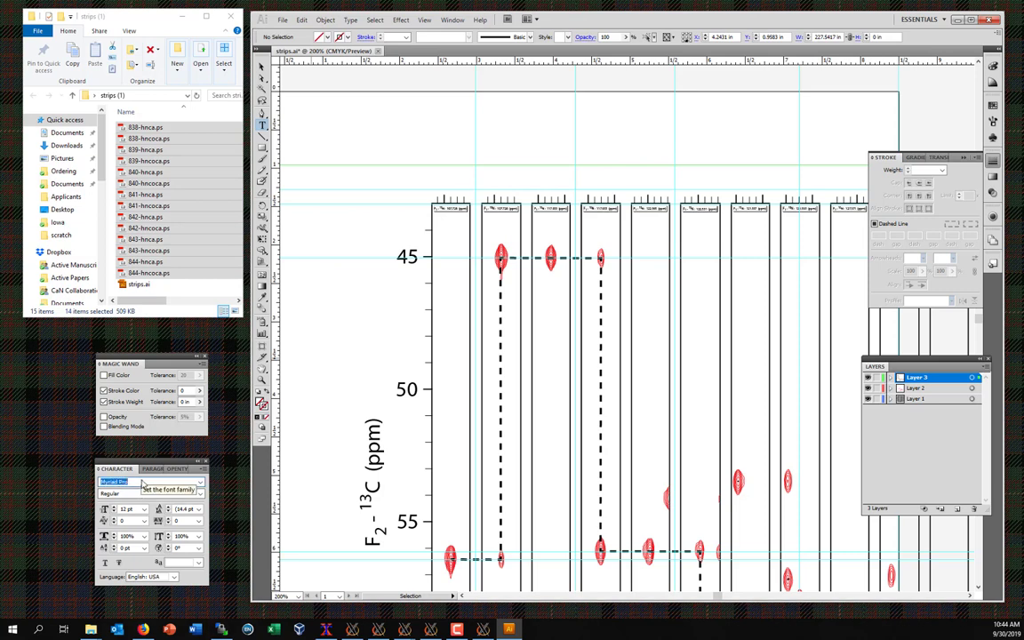
pyautogui.write('Arial')
pyautogui.press('Delete')
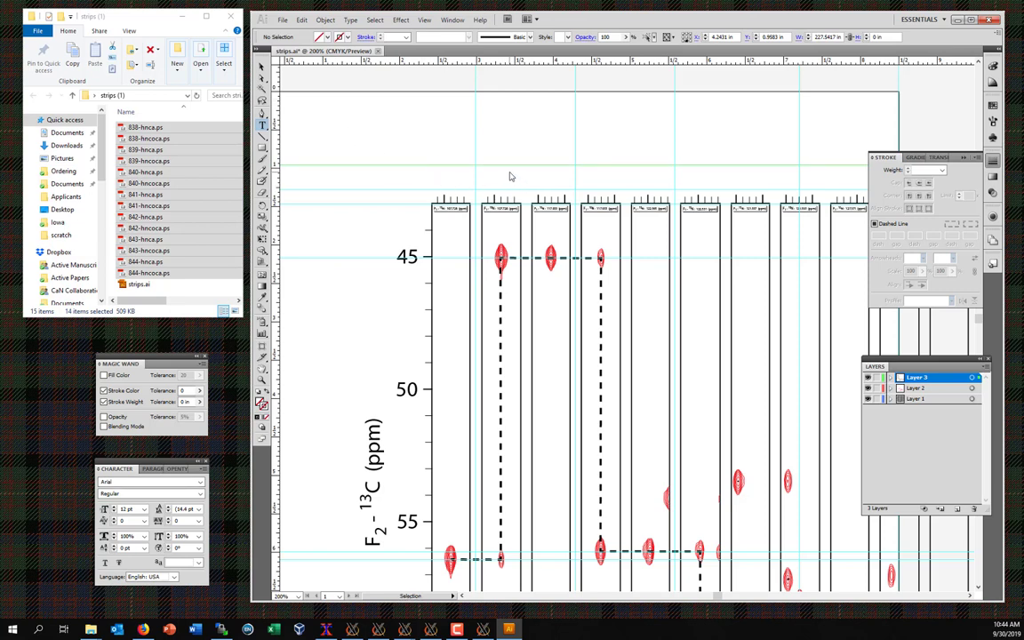
pyautogui.press('t')
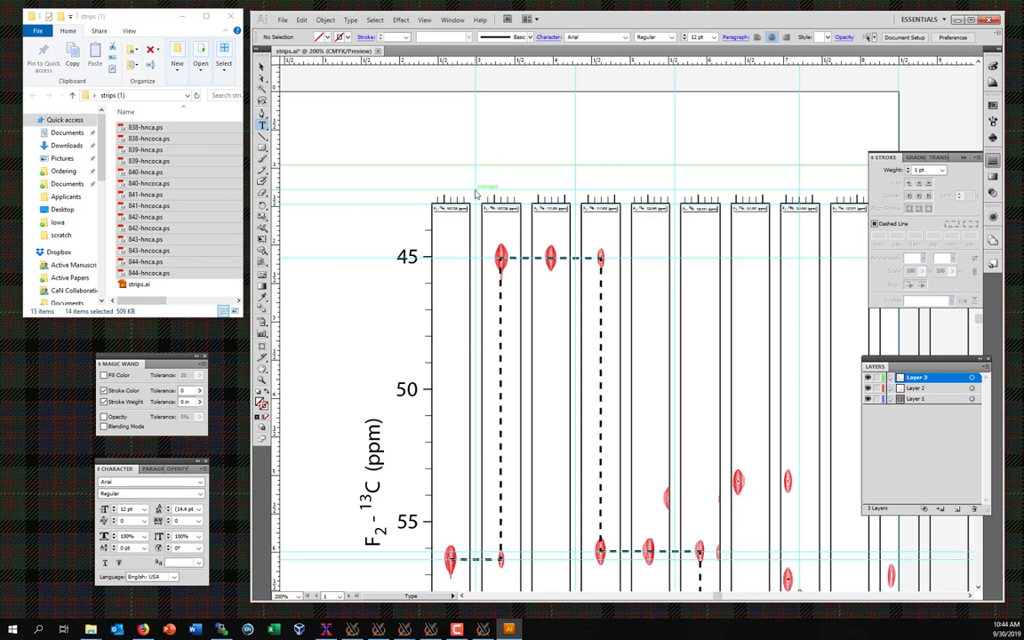
# Step: Type the 107.7 shift label on the guide above the first strip
pyautogui.click(476, 192)
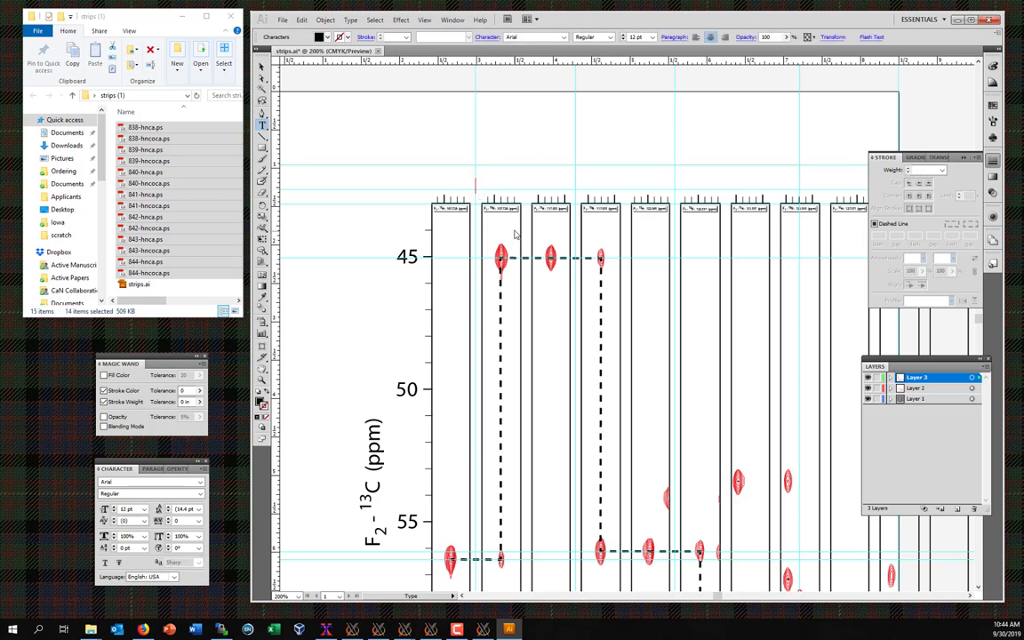
pyautogui.write('107.7')
pyautogui.press('Escape')
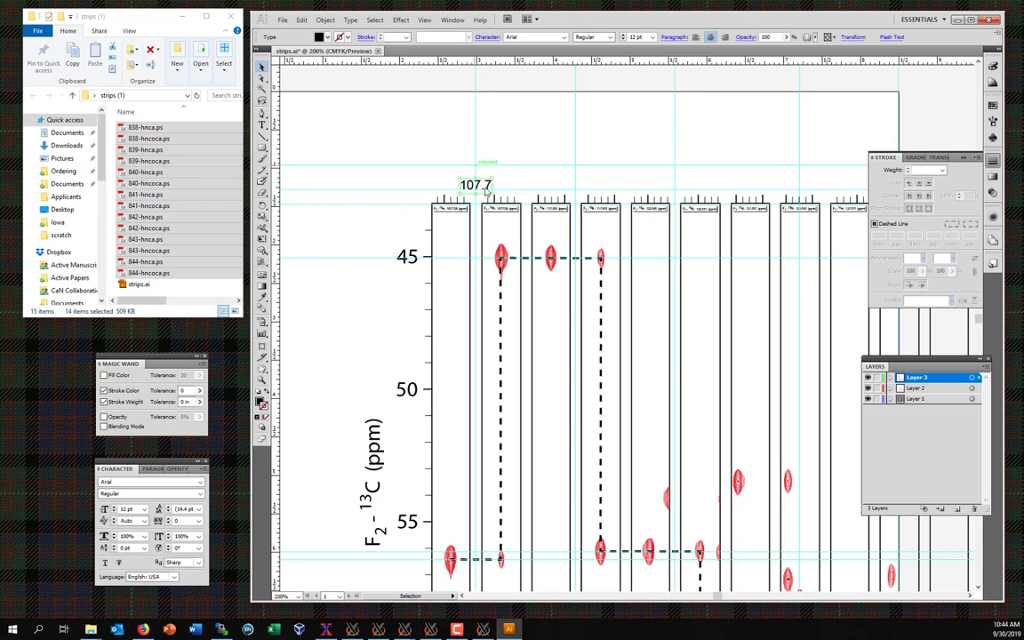
pyautogui.moveTo(397, 180); pyautogui.dragTo(582, 260)
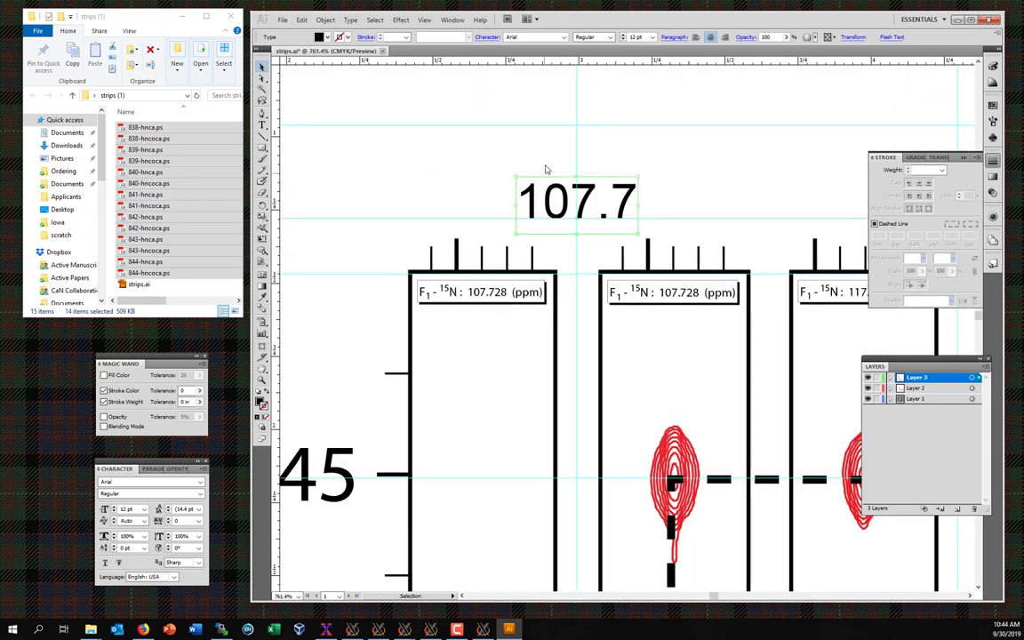
pyautogui.scroll(2, 579, 178)
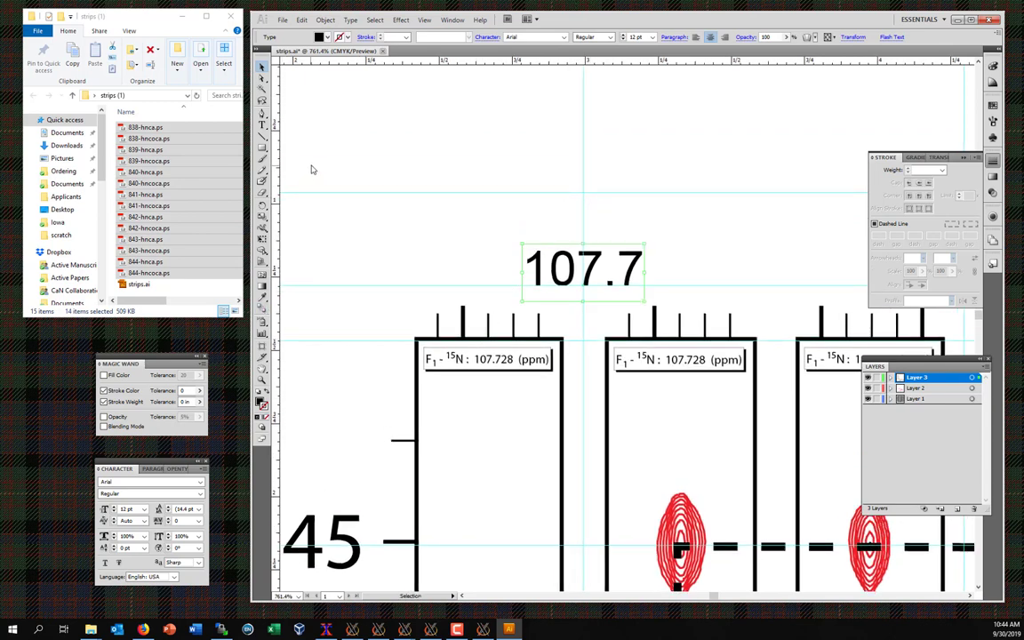
# Step: Add the G138 residue label above the 107.7 value
pyautogui.press('t')
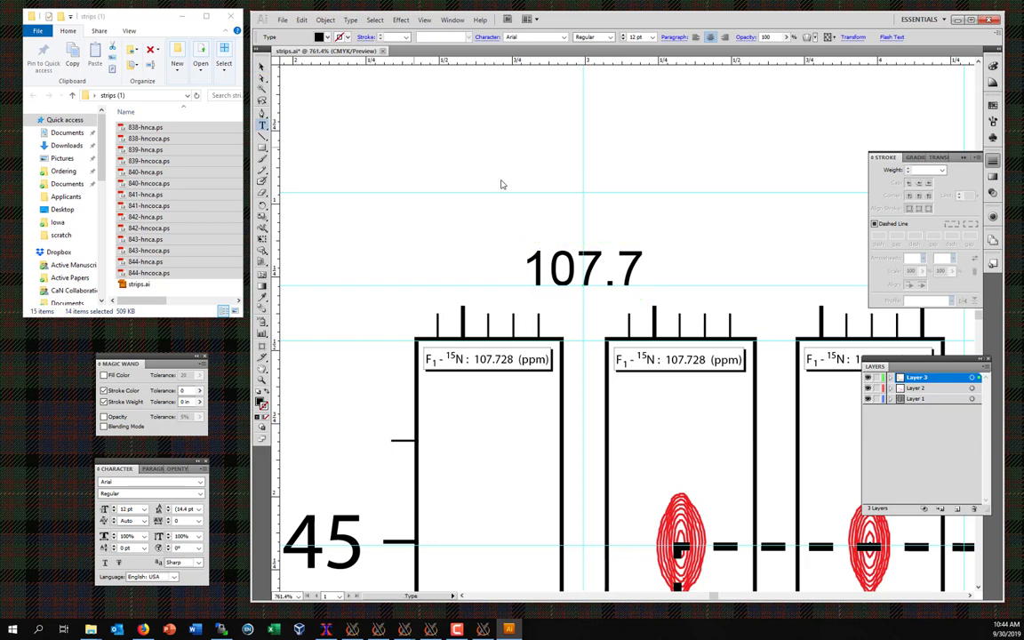
pyautogui.click(587, 193)
pyautogui.write('G138')
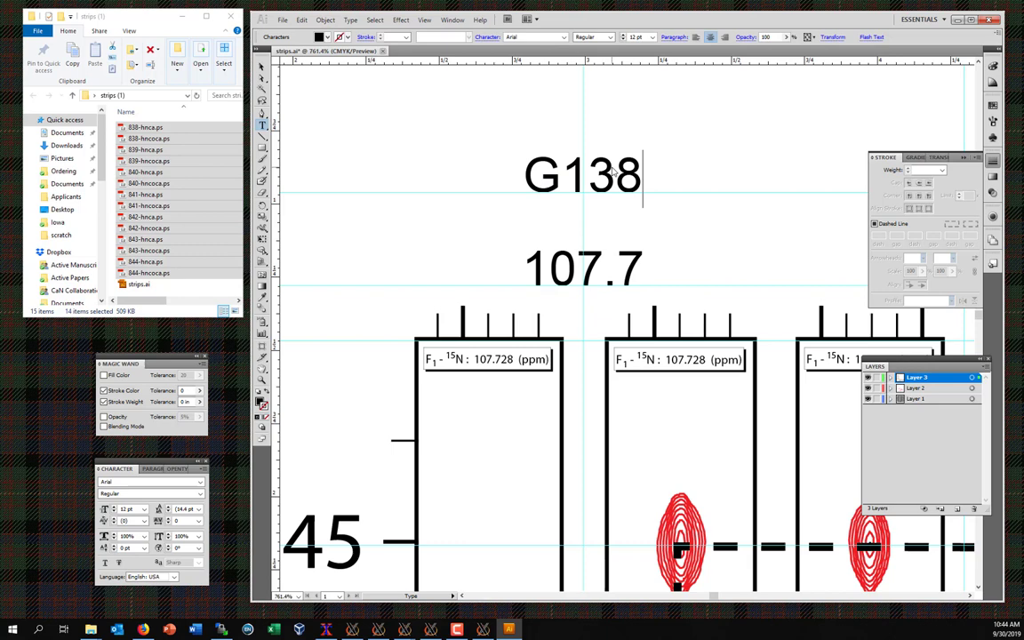
pyautogui.press('Escape')
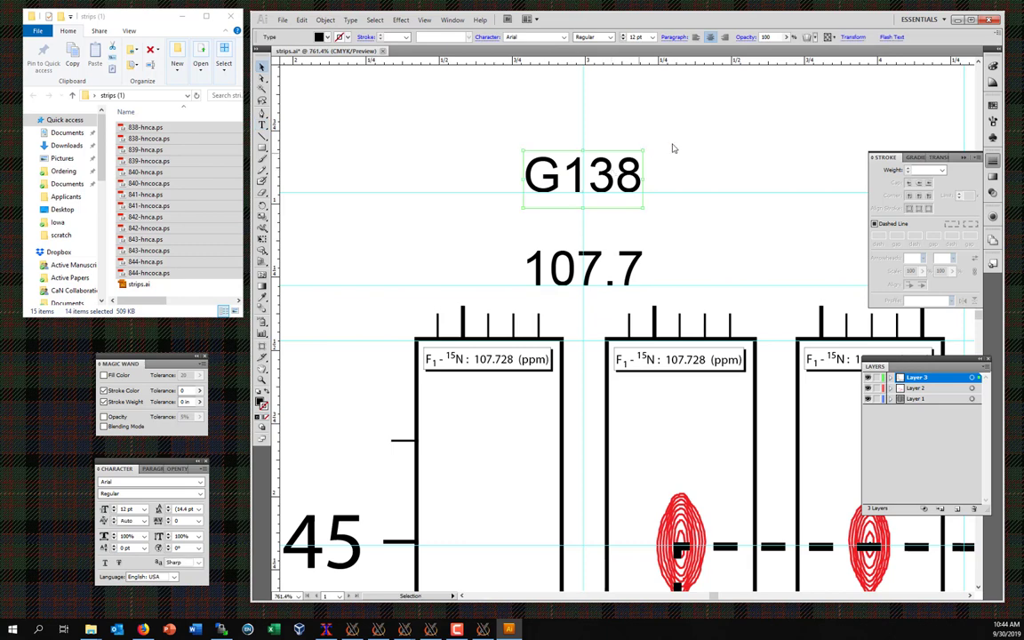
pyautogui.moveTo(673, 148); pyautogui.dragTo(525, 155)
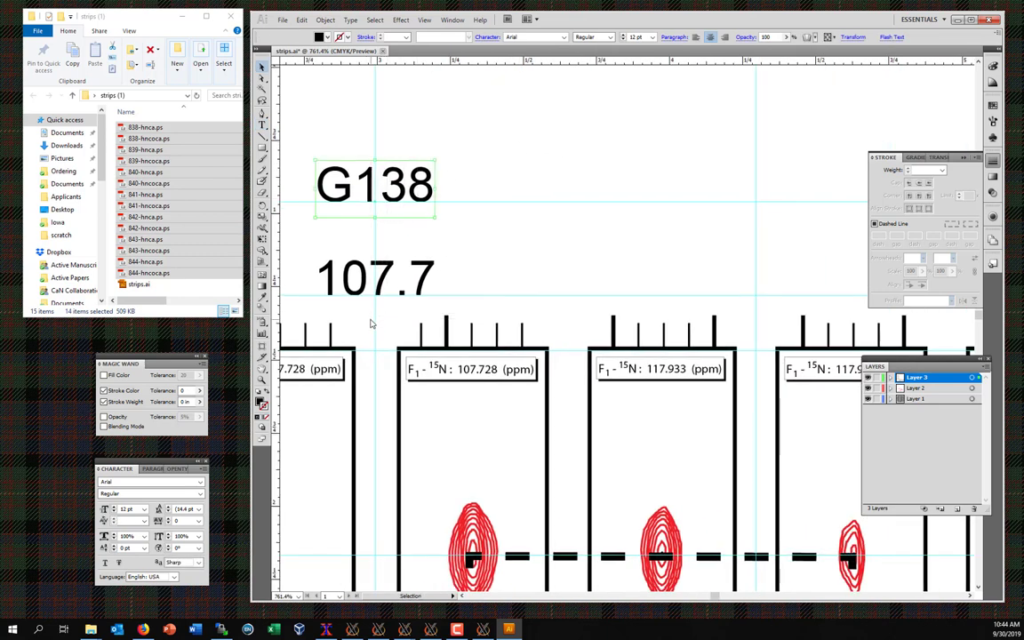
# Step: Select the G138 and 107.7 label pair, copy it and paste a duplicate
pyautogui.hotkey('ctrl', 'a')
pyautogui.press('a')
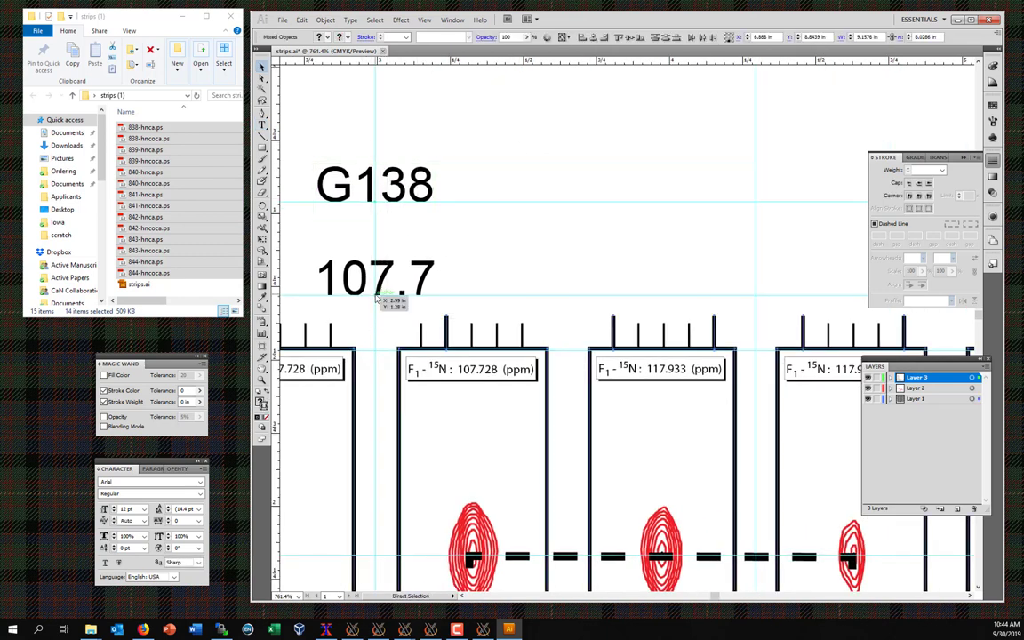
pyautogui.press('v')
pyautogui.click(555, 276)
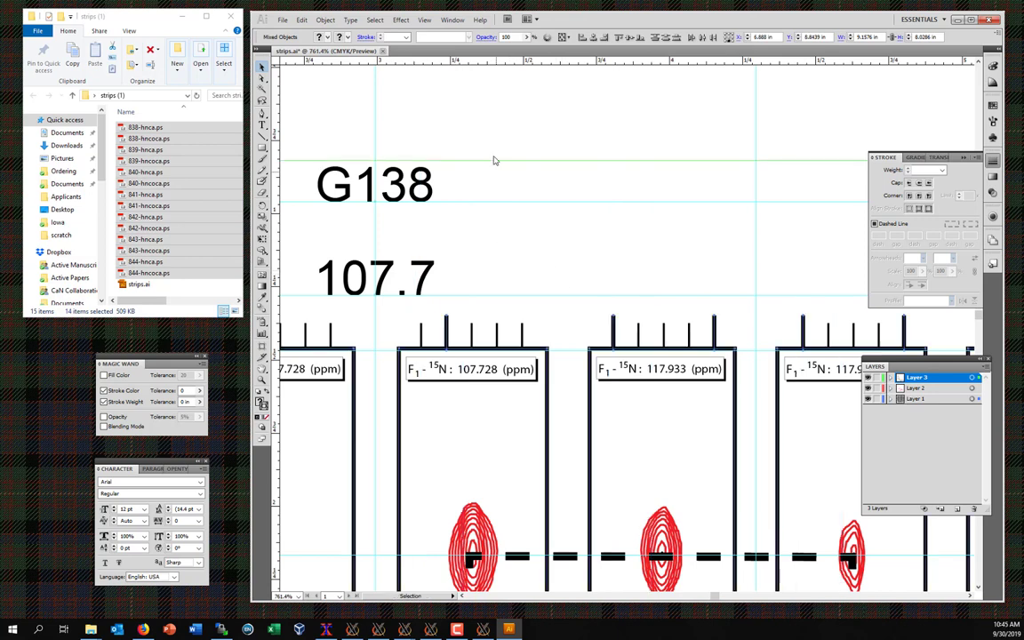
pyautogui.moveTo(478, 138); pyautogui.dragTo(403, 269)
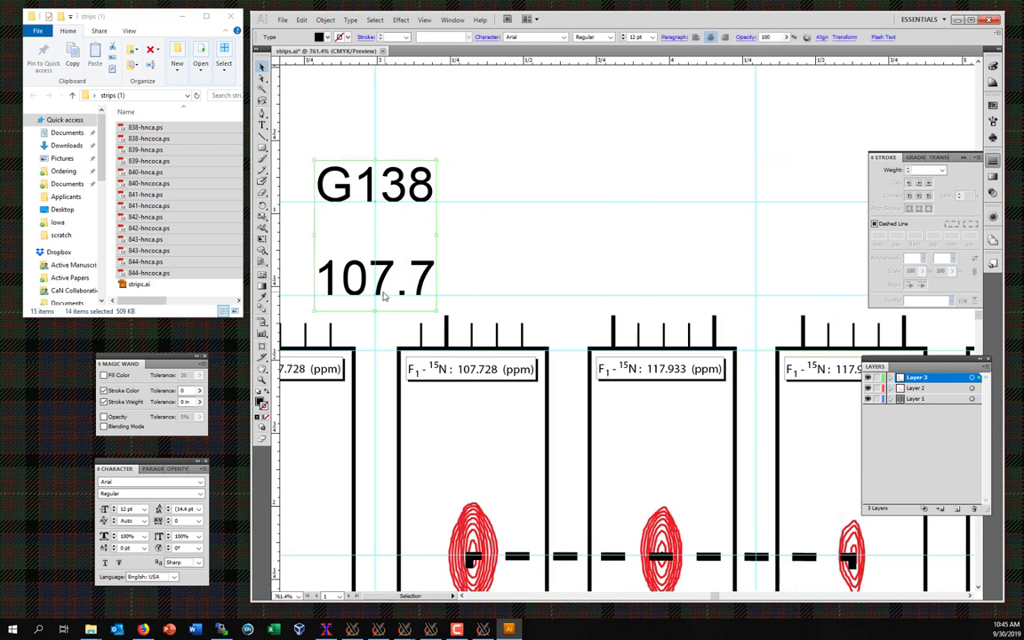
pyautogui.hotkey('ctrl', 'c')
pyautogui.hotkey('ctrl', 'v')
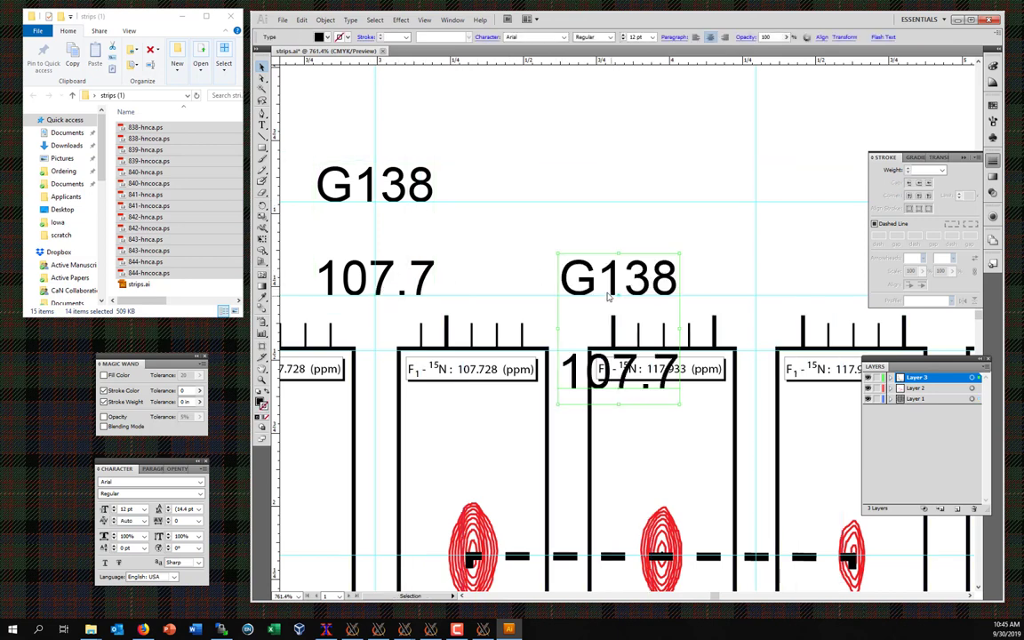
# Step: Move the copied pair over the 117.933 strip and change G138 to W139
pyautogui.moveTo(622, 300); pyautogui.dragTo(757, 203)
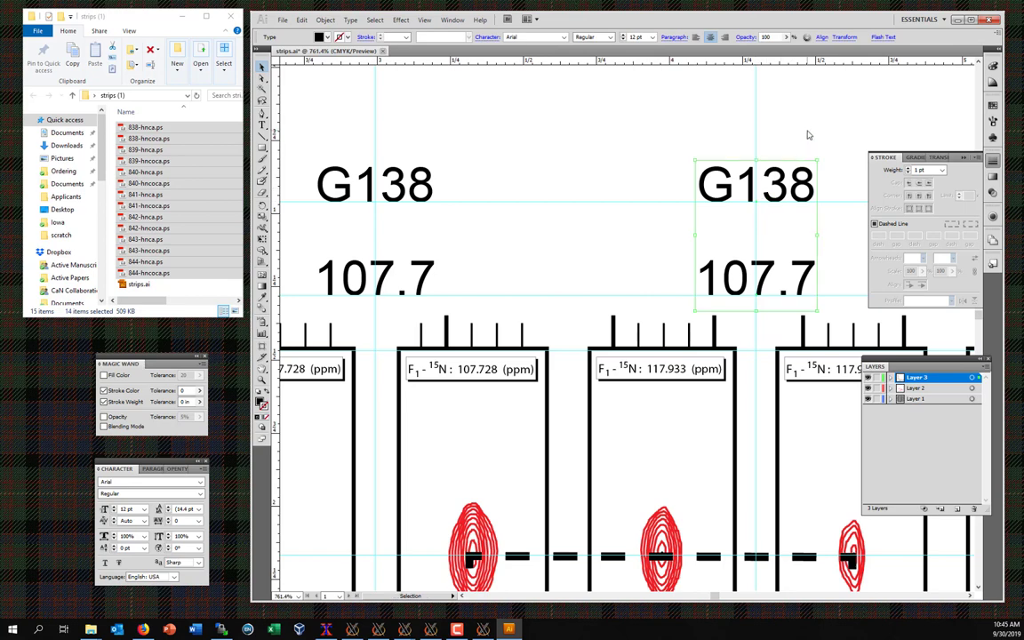
pyautogui.moveTo(792, 129); pyautogui.dragTo(609, 157)
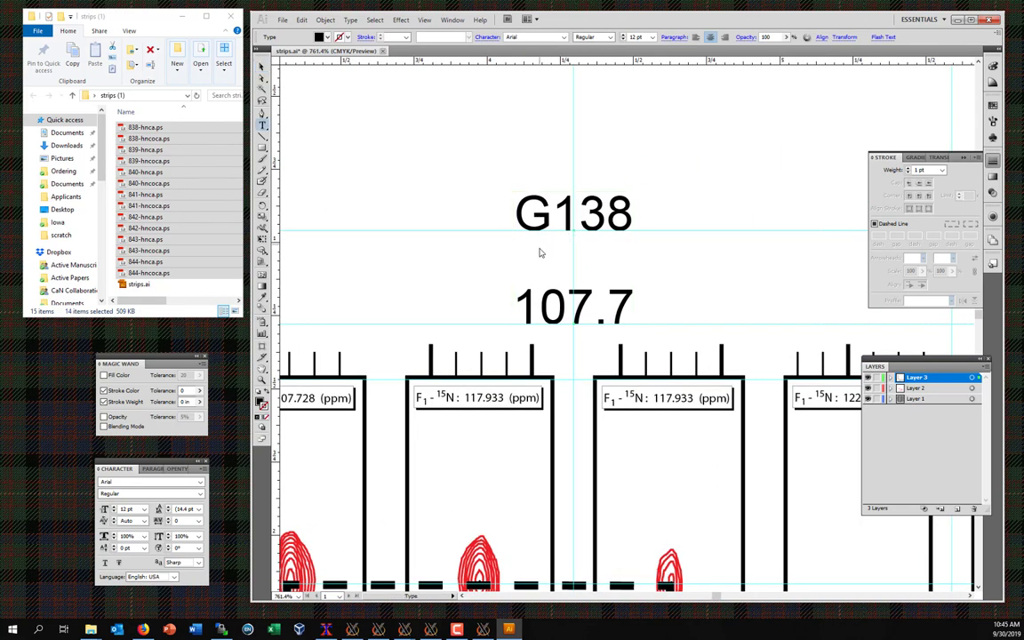
pyautogui.click(562, 214)
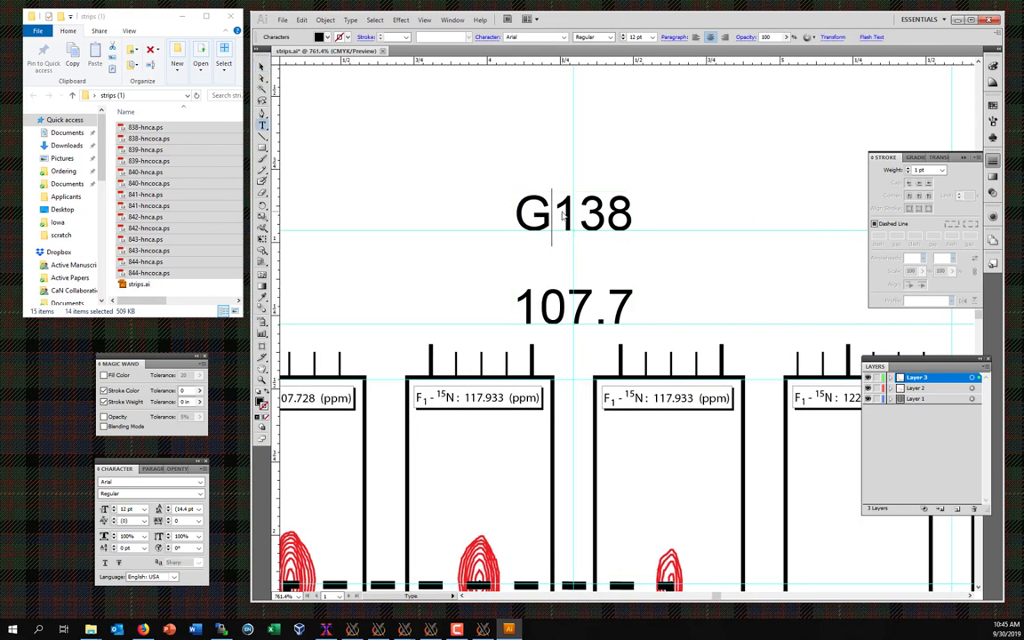
pyautogui.press('BackSpace')
pyautogui.write('W')
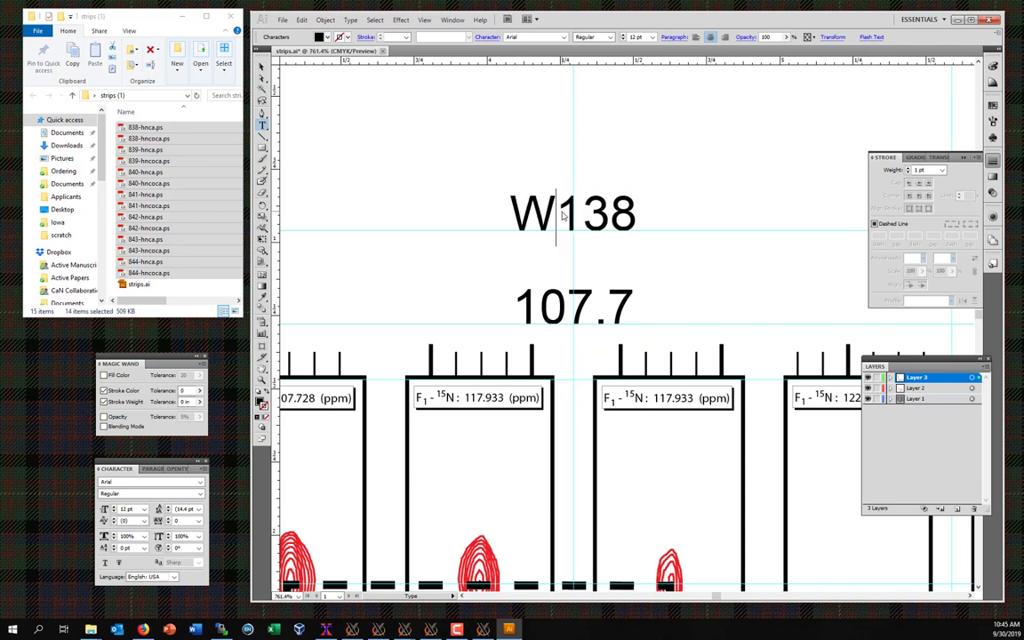
pyautogui.press('End')
pyautogui.press('BackSpace')
pyautogui.write('9')
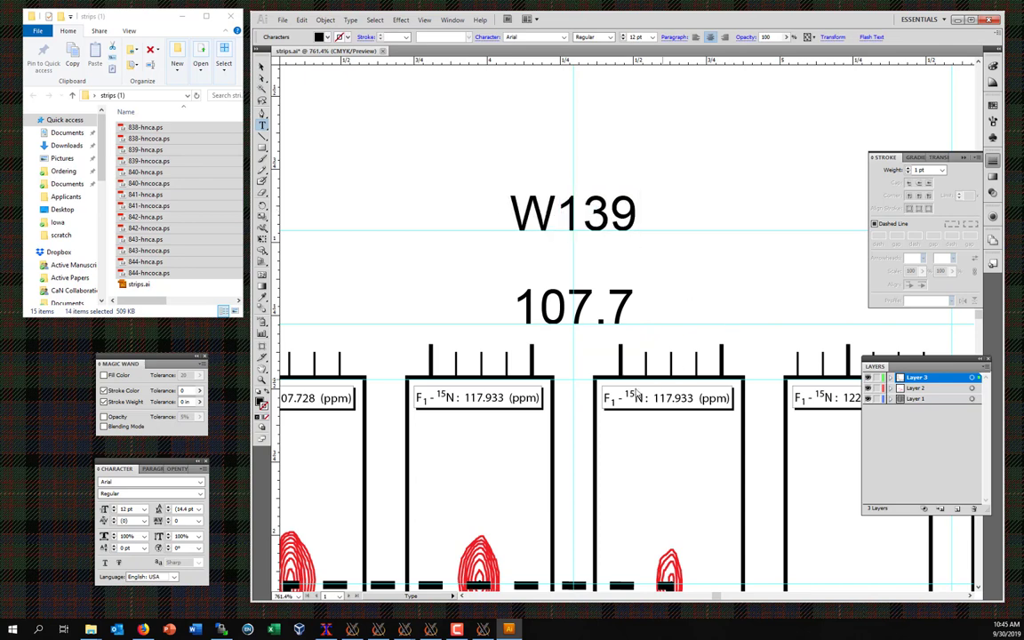
# Step: Change the copied 107.7 value to 117.9
pyautogui.moveTo(632, 307); pyautogui.dragTo(553, 324)
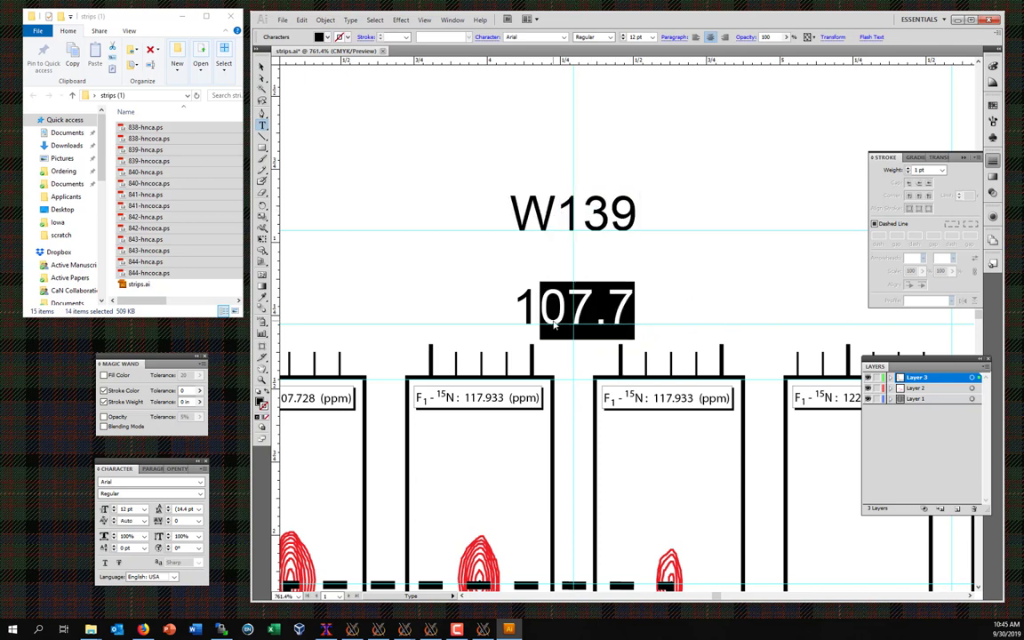
pyautogui.write('11')
pyautogui.write('7.')
pyautogui.press('BackSpace')
pyautogui.press('BackSpace')
pyautogui.press('BackSpace')
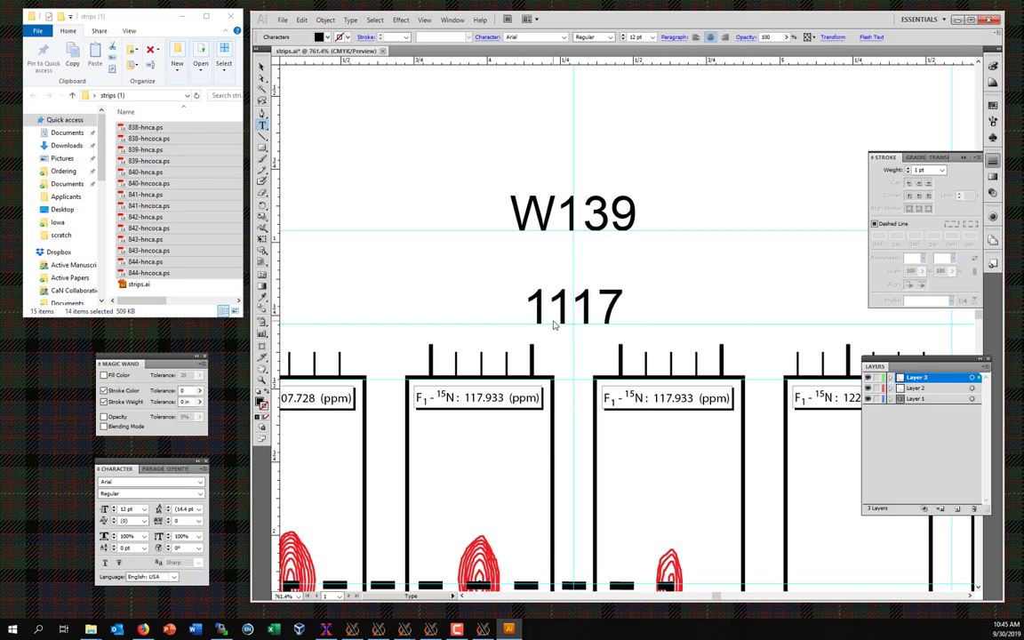
pyautogui.write('7.9')
pyautogui.press('Escape')
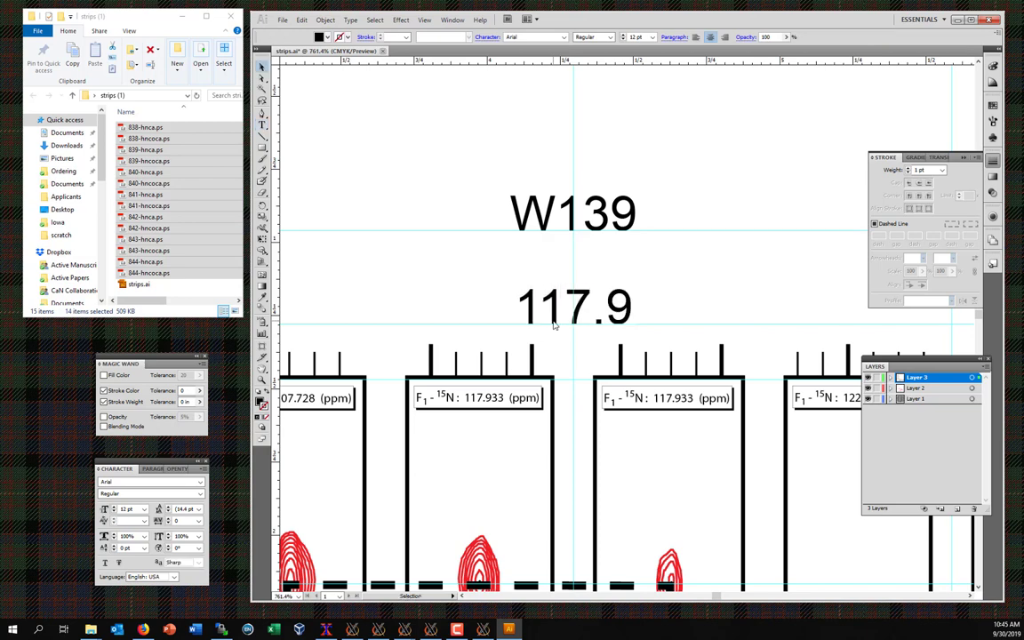
pyautogui.moveTo(759, 205); pyautogui.dragTo(456, 172)
# Step: Paste another label pair above the next strip and rename its heading I840
pyautogui.hotkey('ctrl', 'v')
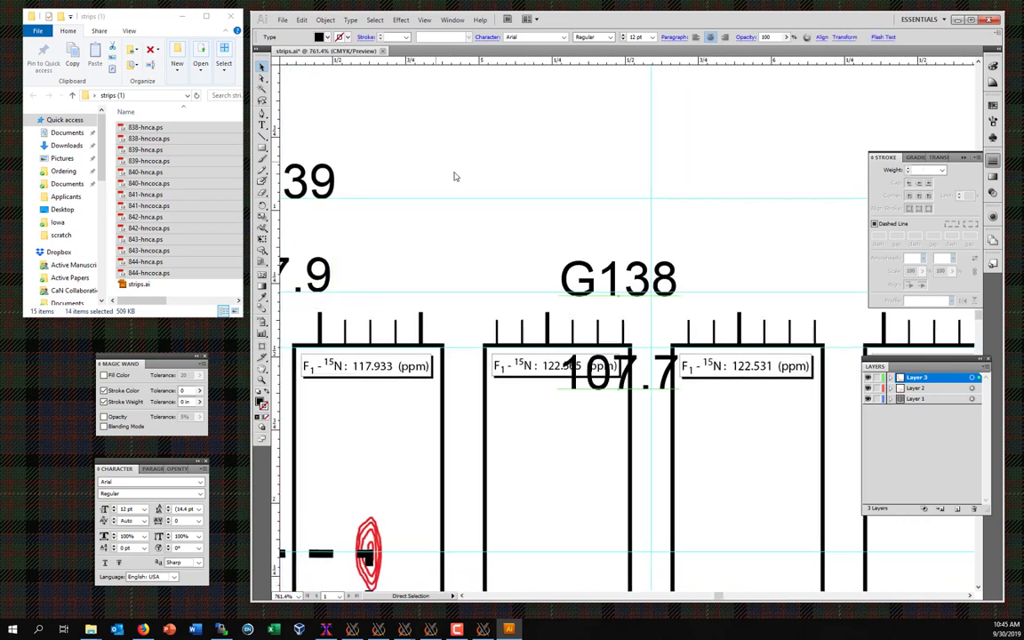
pyautogui.moveTo(620, 303); pyautogui.dragTo(651, 202)
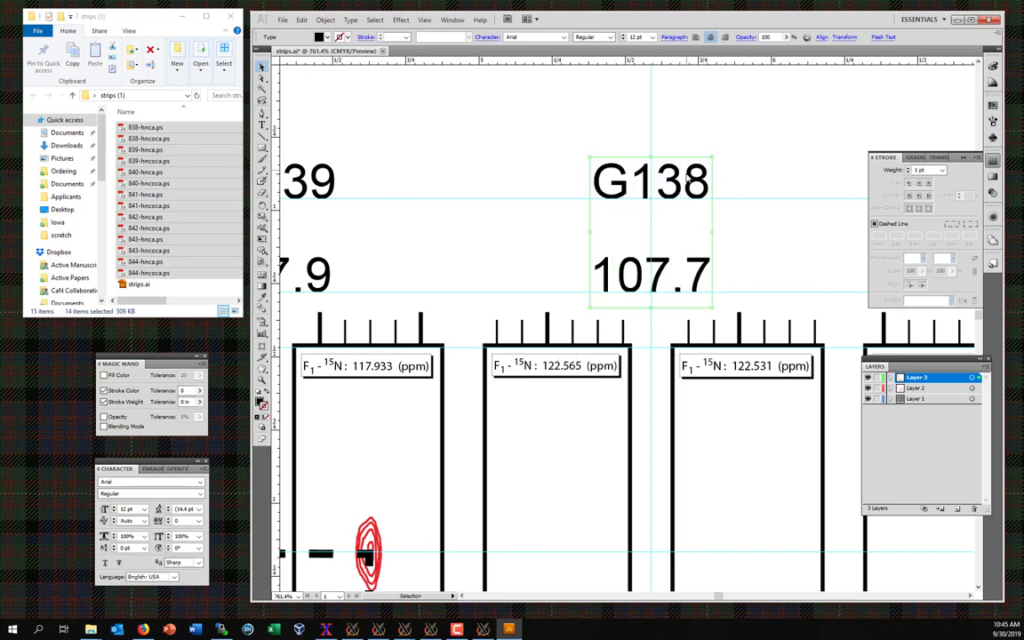
pyautogui.press('t')
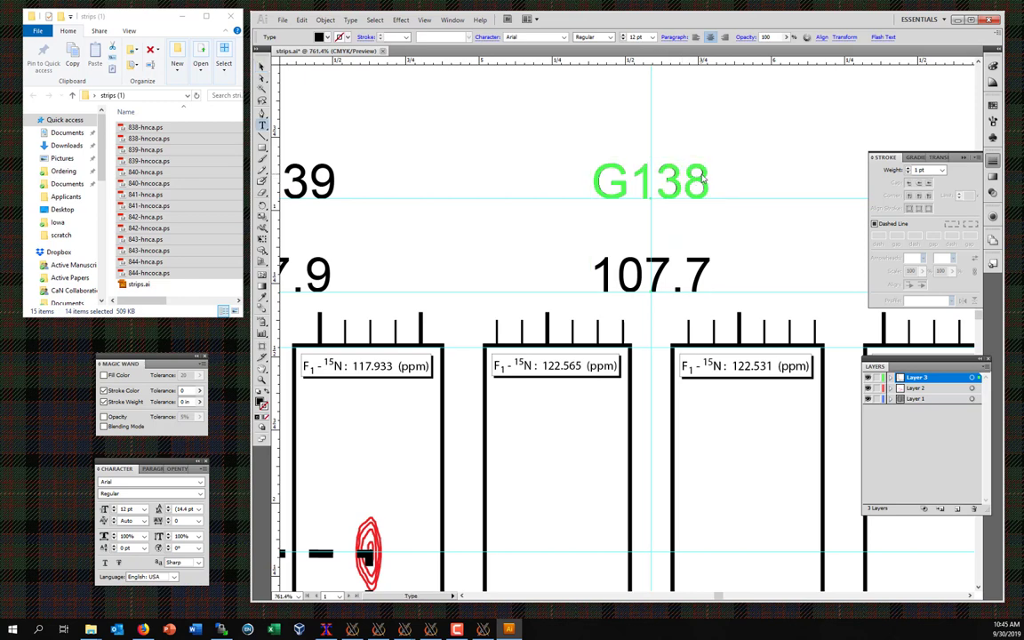
pyautogui.doubleClick(685, 180)
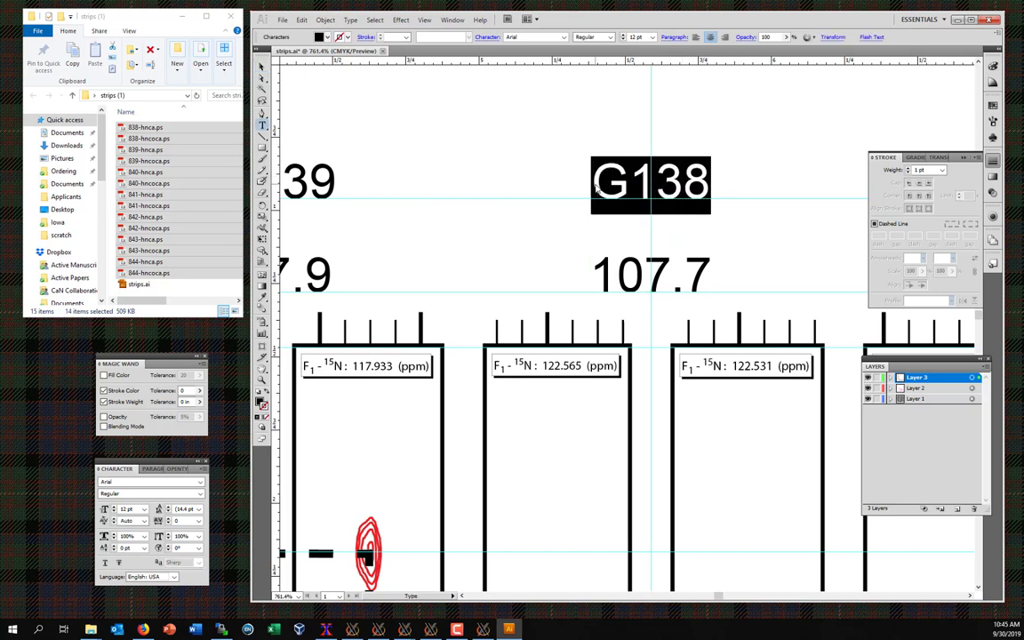
pyautogui.press('BackSpace')
pyautogui.write('40')
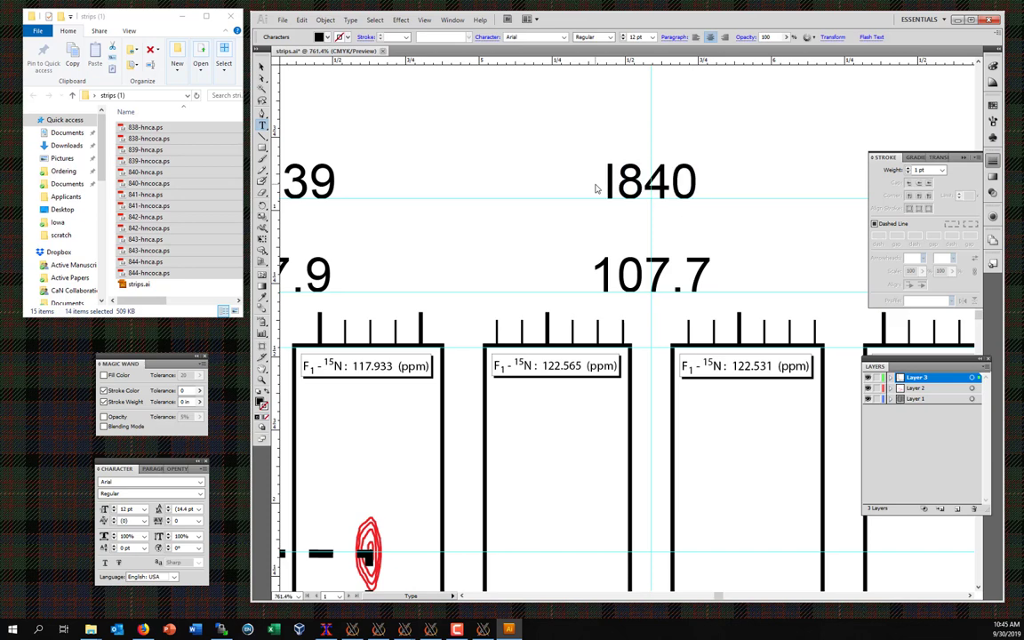
pyautogui.press('Escape')
pyautogui.press('v')
# Step: Change the W139 heading to W839
pyautogui.moveTo(418, 184); pyautogui.dragTo(751, 190)
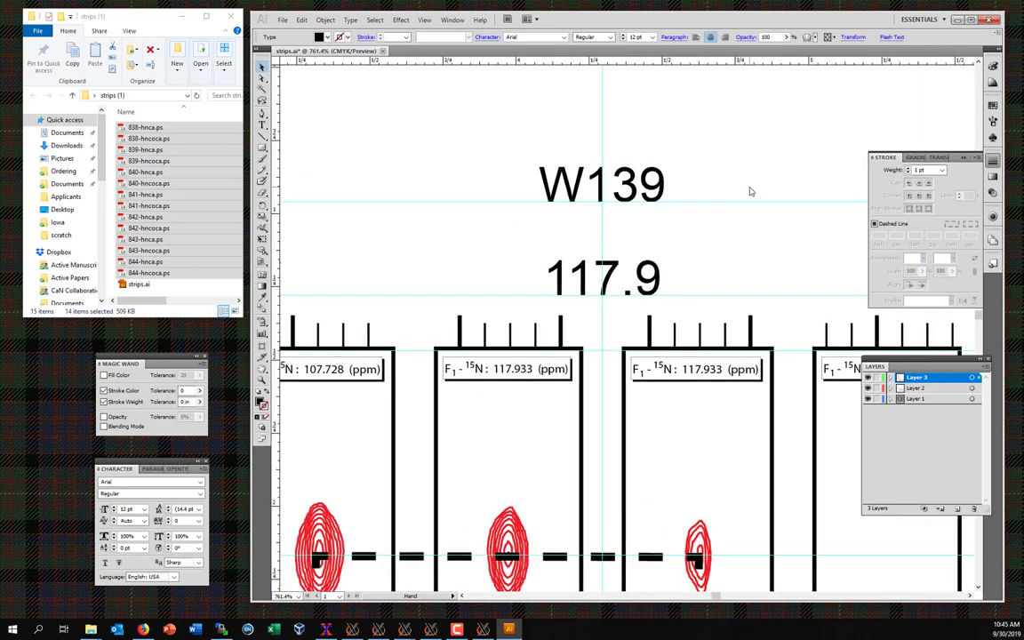
pyautogui.press('t')
pyautogui.moveTo(590, 187); pyautogui.dragTo(607, 186)
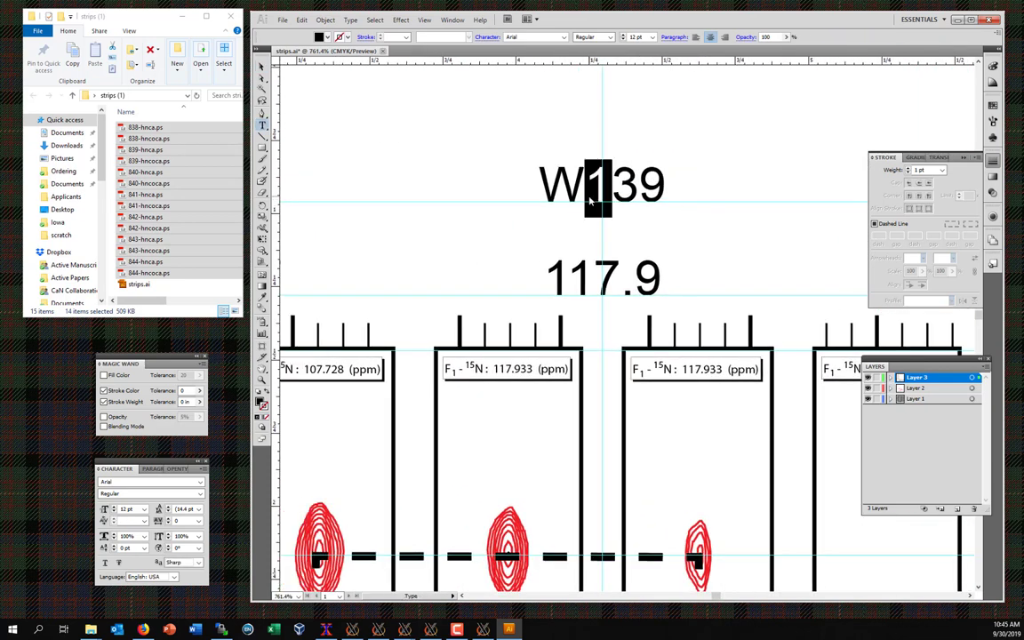
pyautogui.write('8')
pyautogui.press('Escape')
# Step: Change the G138 heading to G838, removing a stray character and extra space
pyautogui.moveTo(443, 168); pyautogui.dragTo(736, 135)
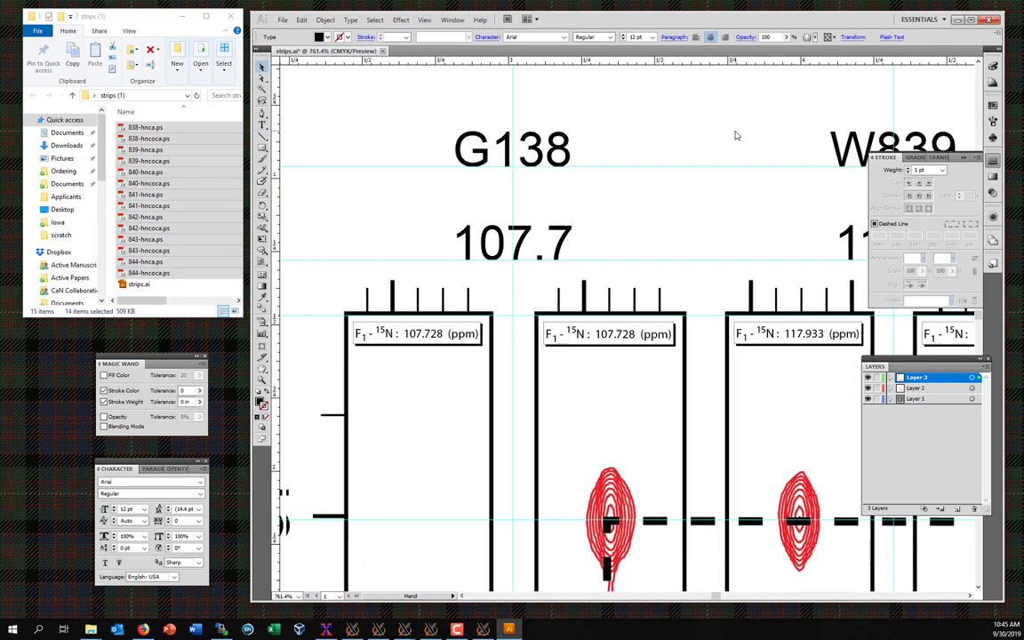
pyautogui.press('t')
pyautogui.moveTo(516, 151); pyautogui.dragTo(495, 151)
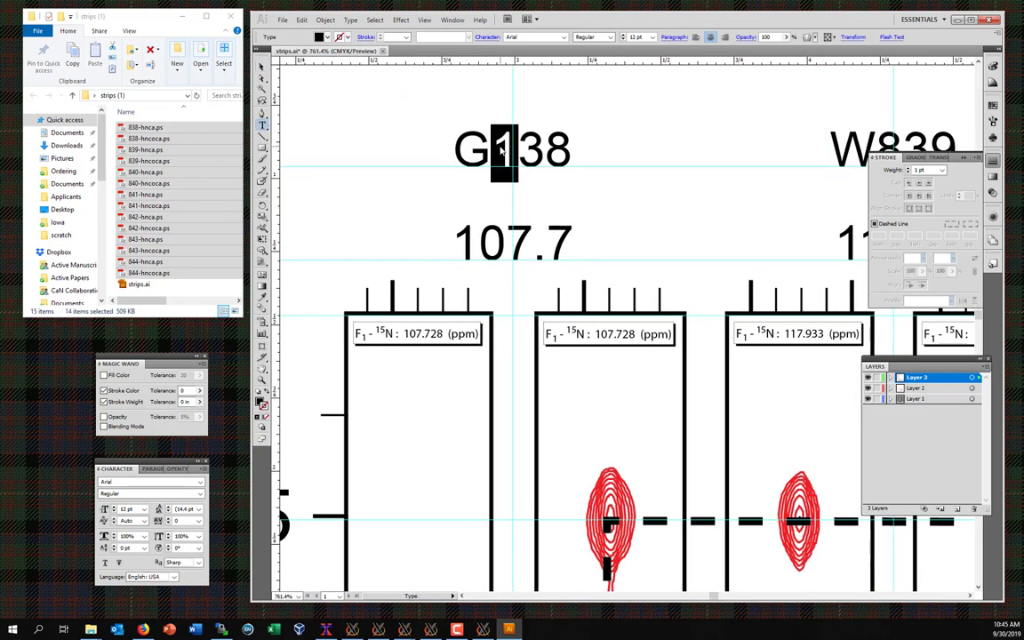
pyautogui.write('8')
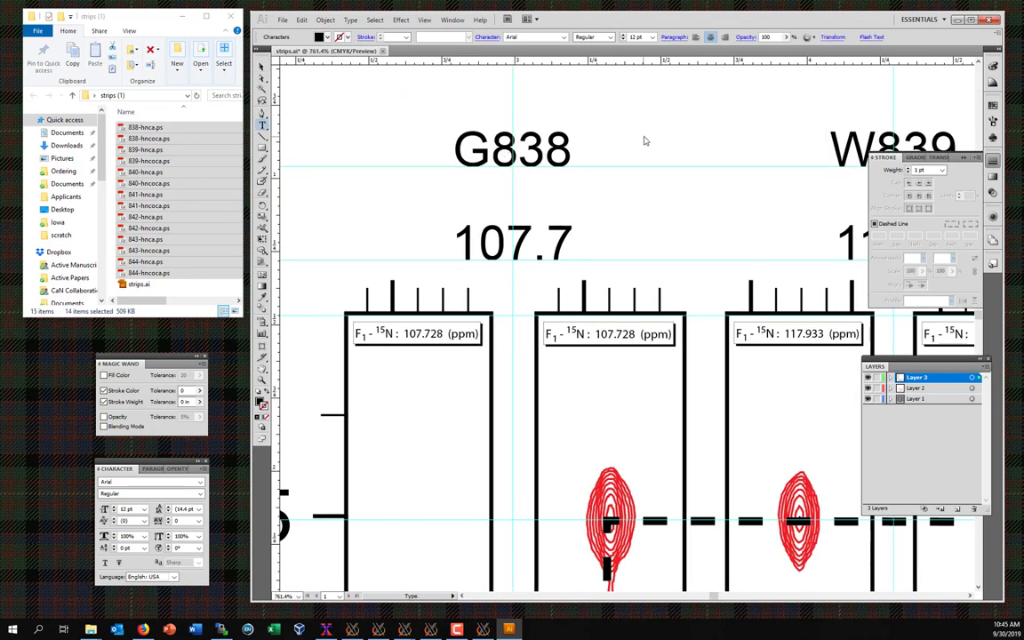
pyautogui.moveTo(599, 143); pyautogui.dragTo(407, 169)
pyautogui.keyDown('ctrl'); pyautogui.click(614, 138); pyautogui.keyUp('ctrl')
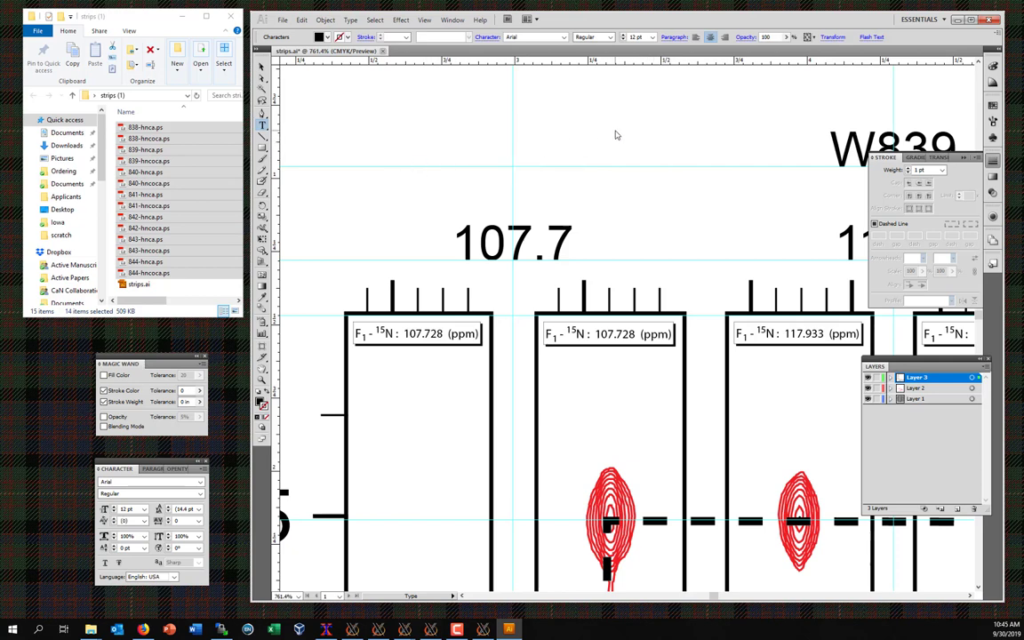
pyautogui.keyDown('ctrl'); pyautogui.click(548, 157); pyautogui.keyUp('ctrl')
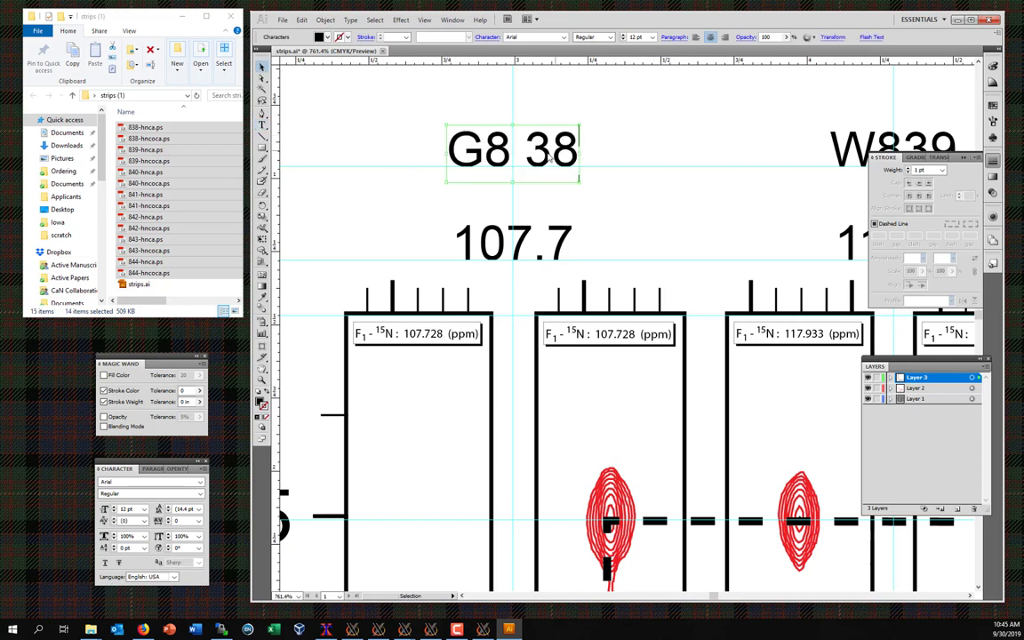
pyautogui.write('t')
pyautogui.hotkey('ctrl', 'z')
pyautogui.press('BackSpace')
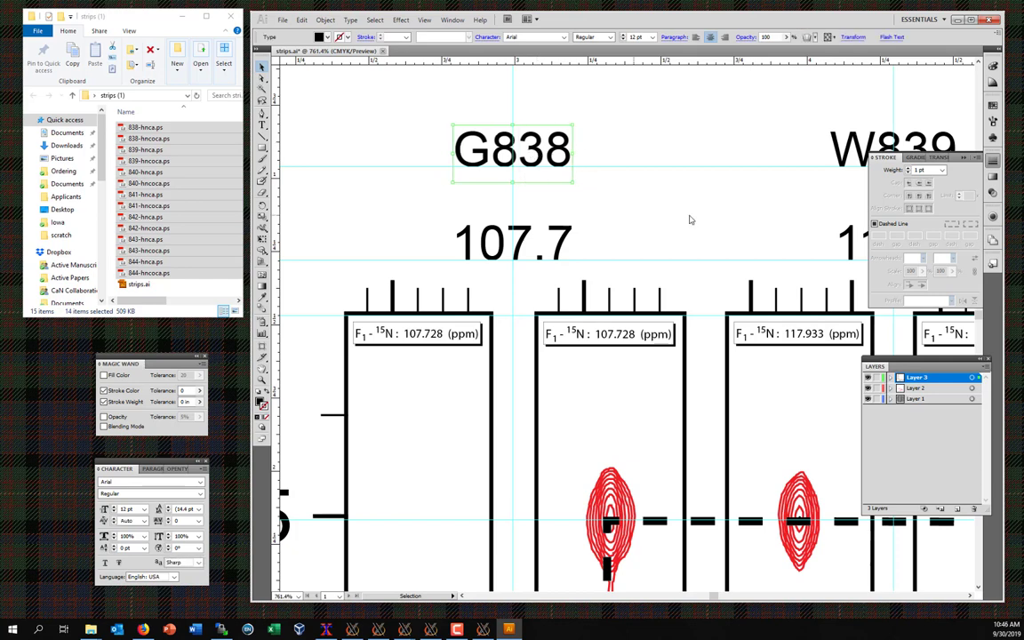
# Step: Change the I840 shift value from 107.7 to 122.5
pyautogui.moveTo(721, 167); pyautogui.dragTo(285, 229)
pyautogui.moveTo(717, 142); pyautogui.dragTo(565, 147)
pyautogui.press('t')
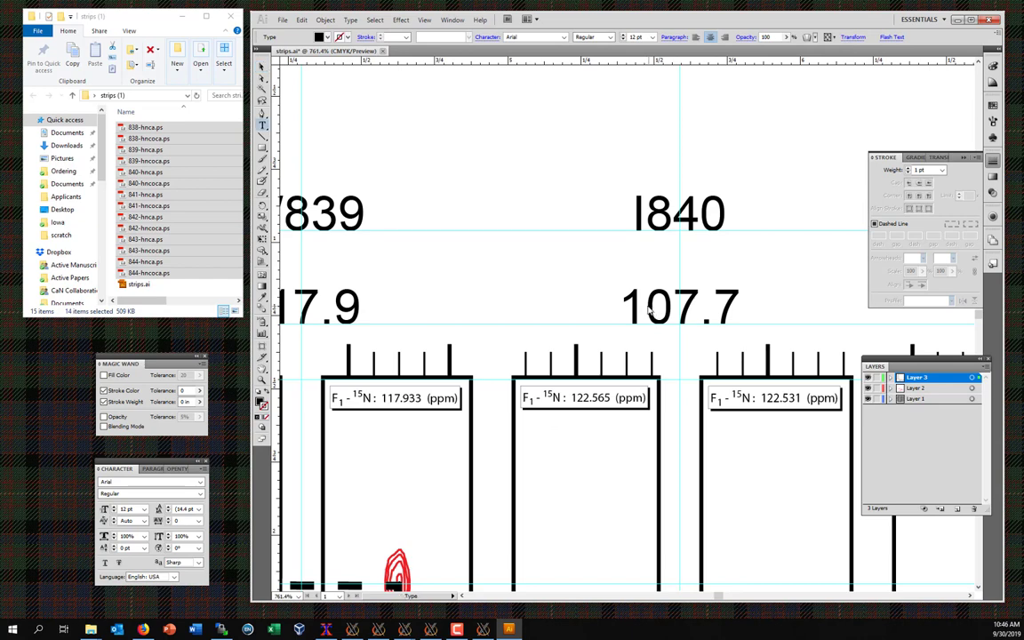
pyautogui.moveTo(649, 310); pyautogui.dragTo(729, 306)
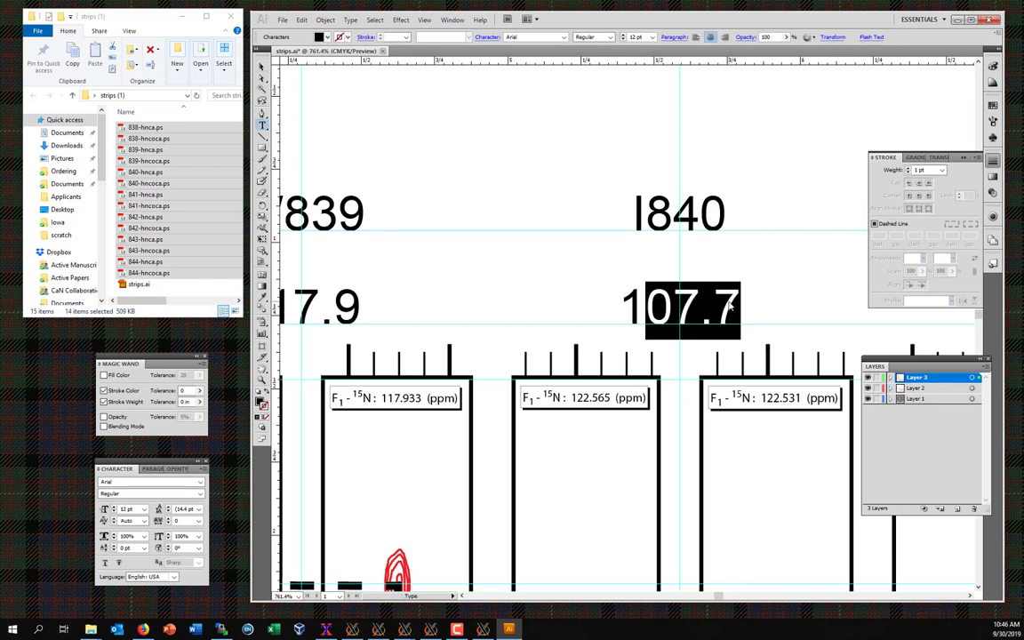
pyautogui.write('22.5')
pyautogui.press('Escape')
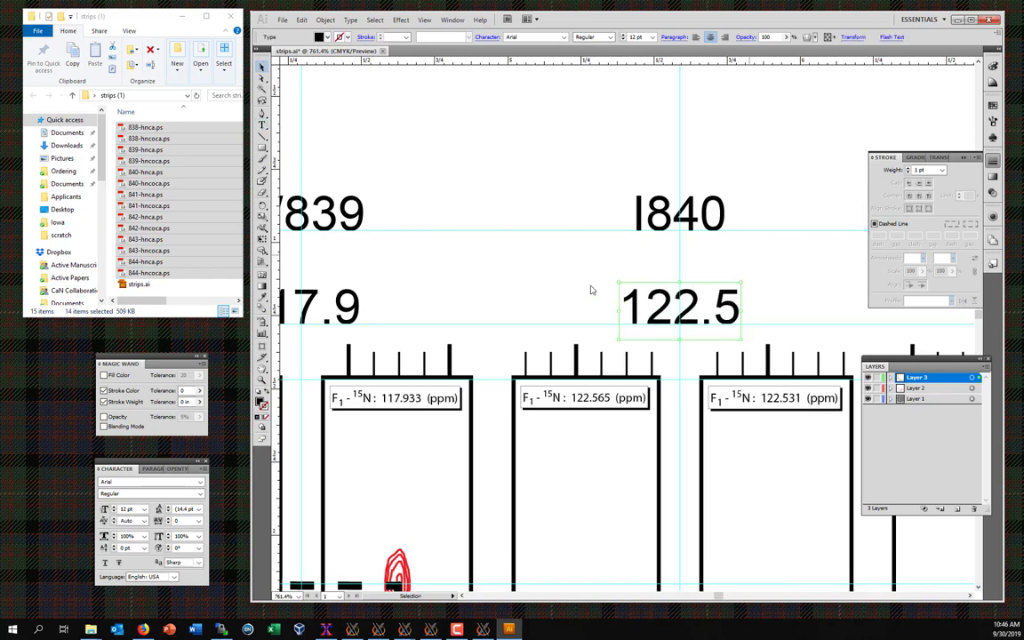
# Step: Zoom out and start a new text label left of G838
pyautogui.hotkey('ctrl', '-')
pyautogui.hotkey('ctrl', '-')
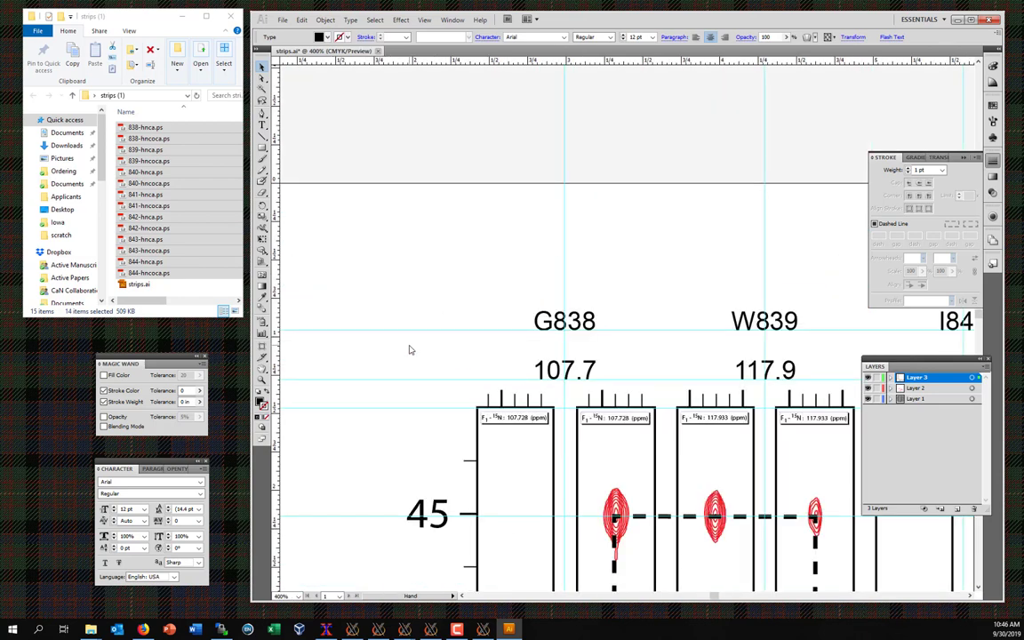
pyautogui.moveTo(410, 349); pyautogui.dragTo(607, 292)
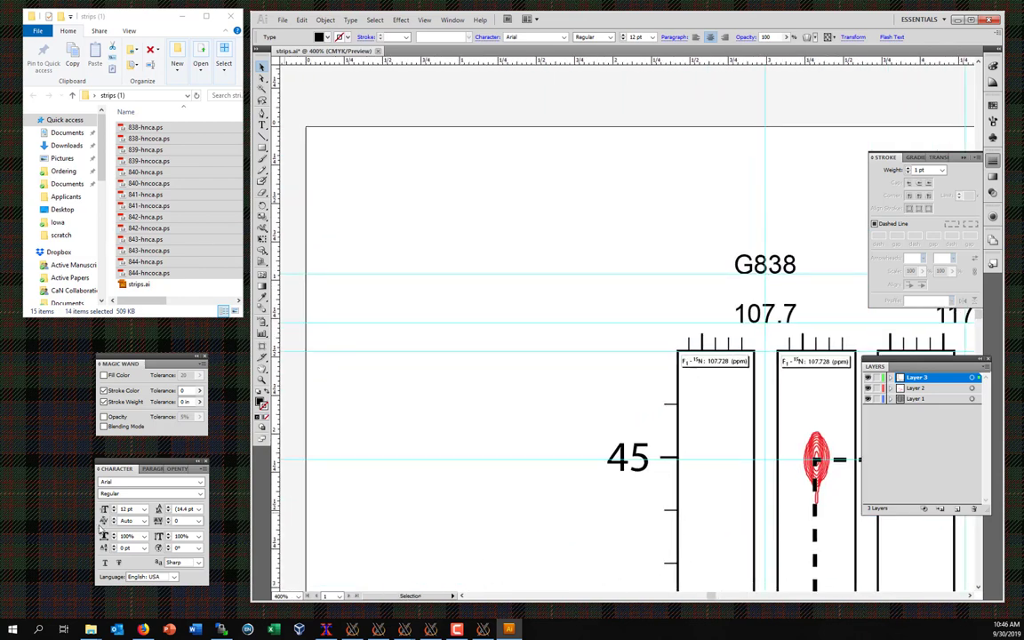
pyautogui.press('t')
pyautogui.click(628, 278)
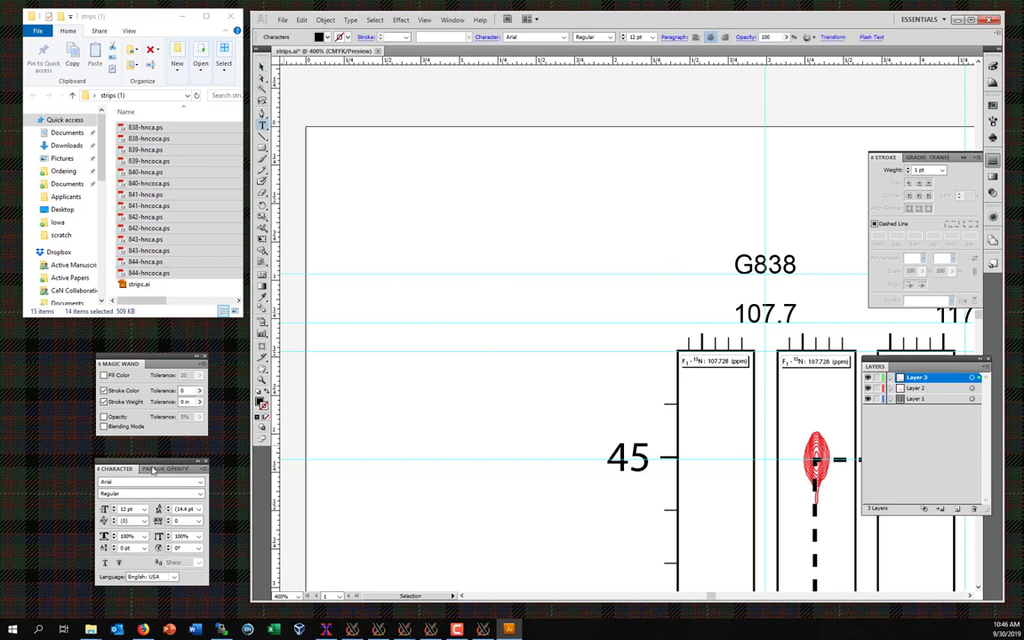
# Step: Type a right-aligned '15N (ppm)' label and select the 15
pyautogui.click(162, 469)
pyautogui.click(134, 481)
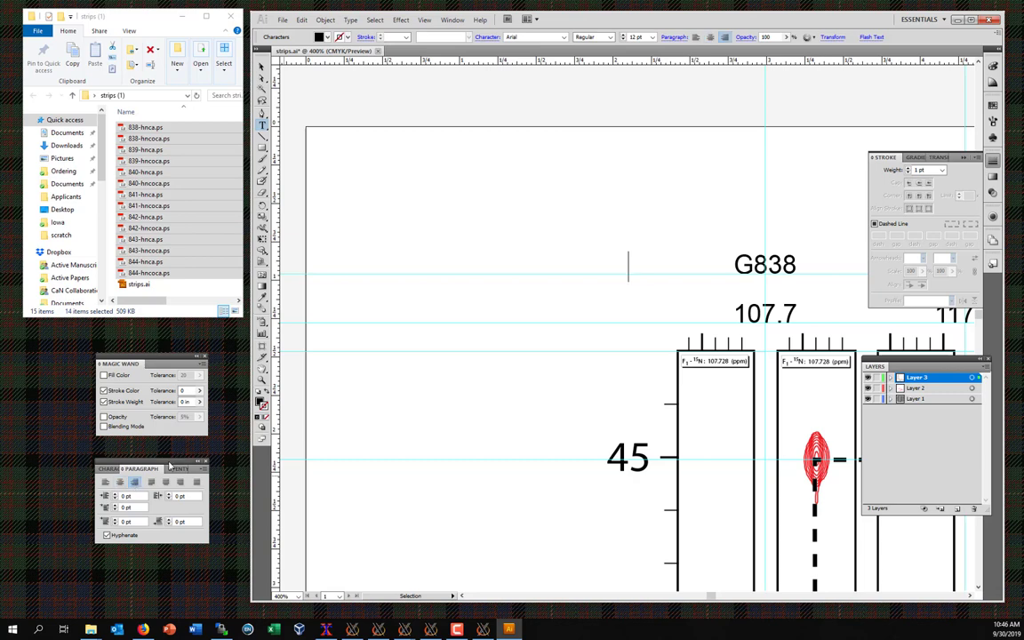
pyautogui.write('5N (ppm)')
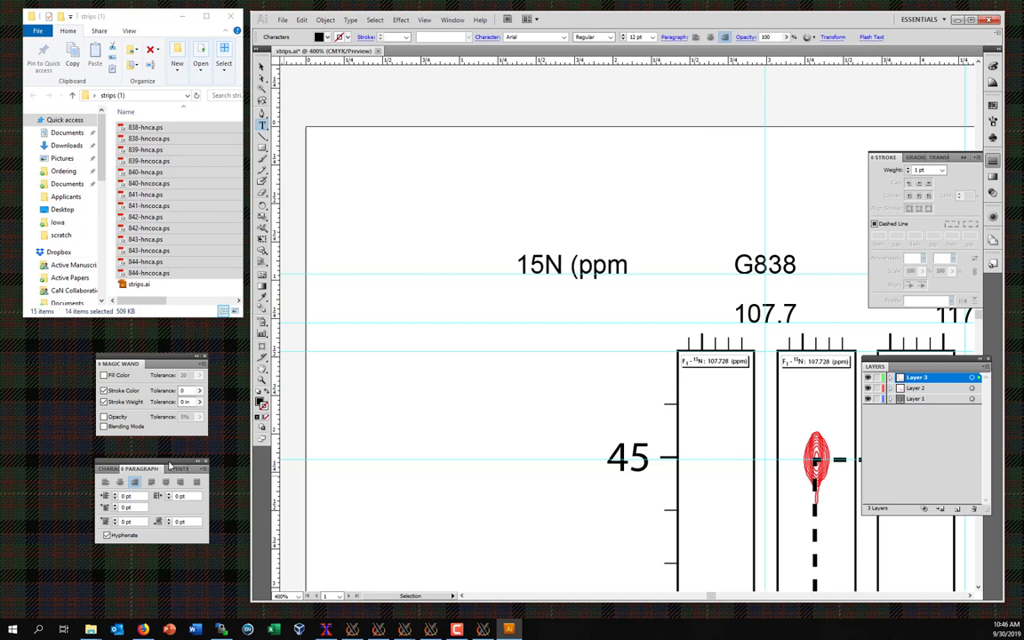
pyautogui.press('Left')
pyautogui.press('Left')
pyautogui.press('Left')
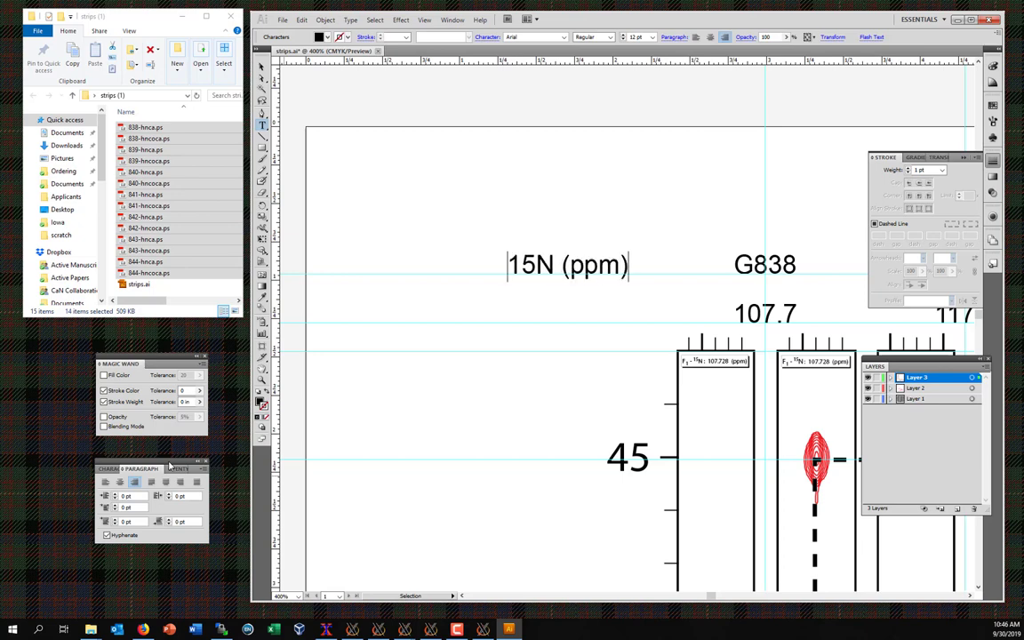
pyautogui.hotkey('shift', 'Right')
pyautogui.hotkey('shift', 'Right')
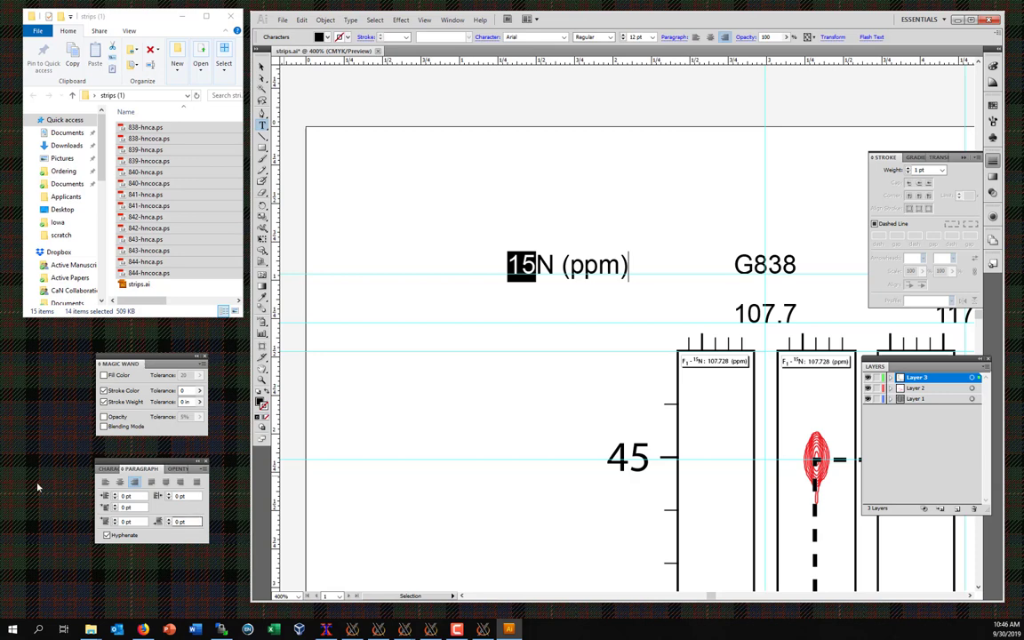
# Step: Make the 15 superscript and move the label beside 107.7
pyautogui.click(202, 469)
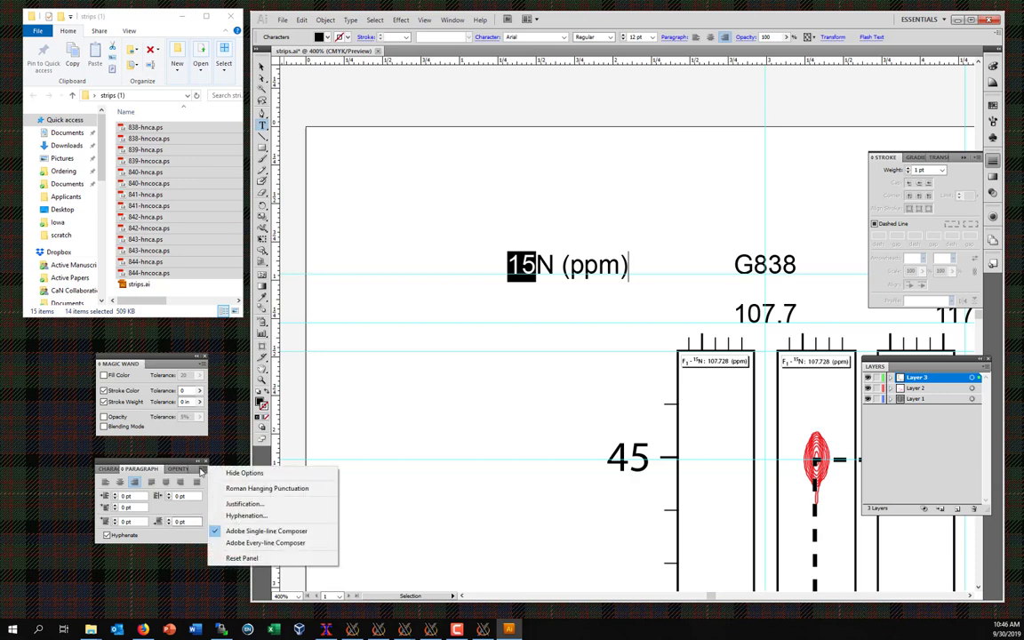
pyautogui.click(109, 474)
pyautogui.click(109, 473)
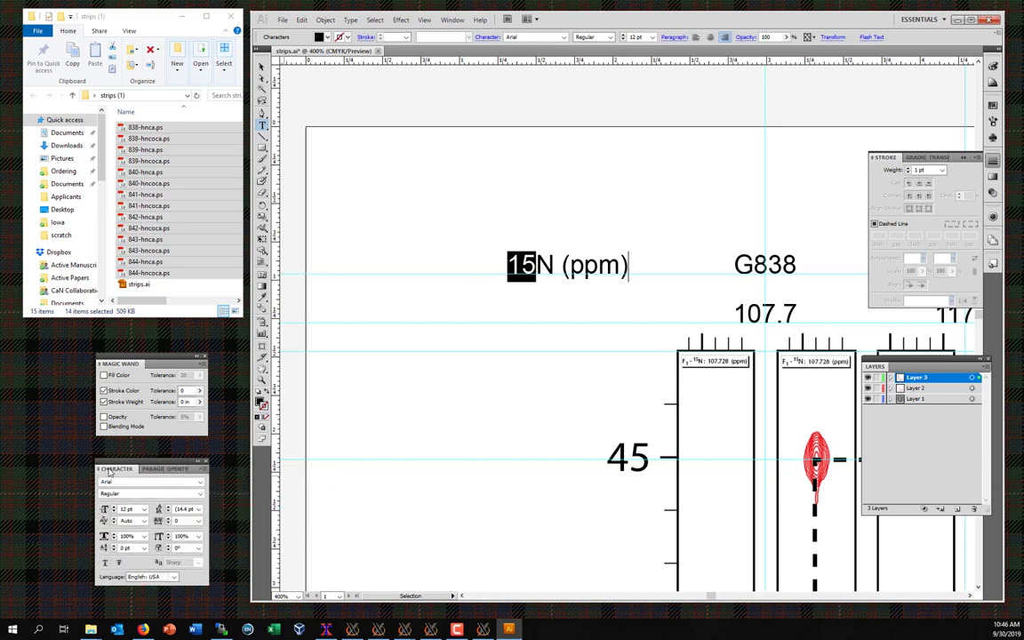
pyautogui.click(202, 469)
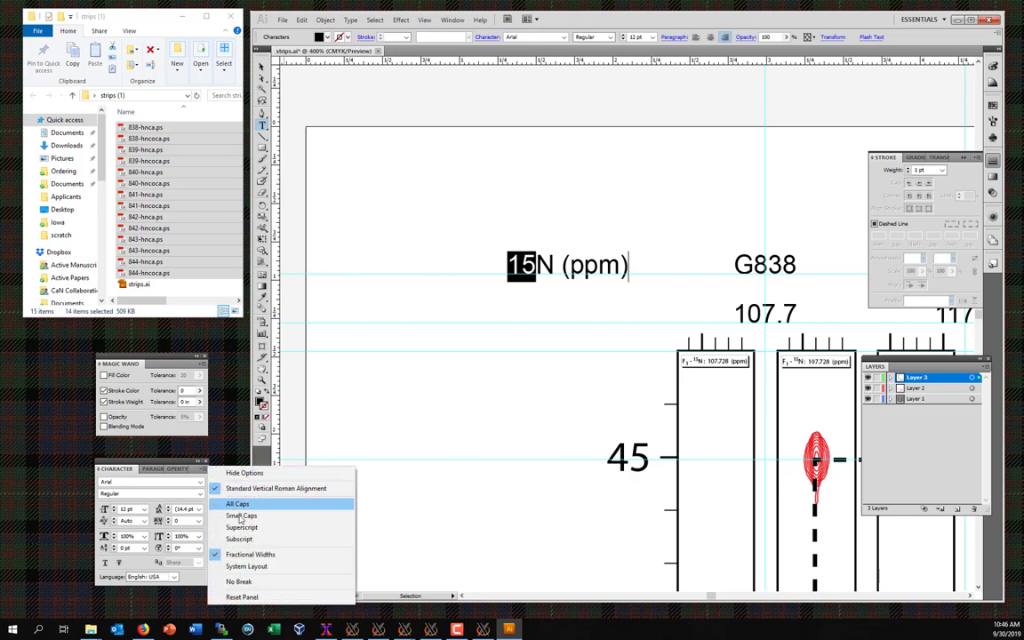
pyautogui.click(248, 529)
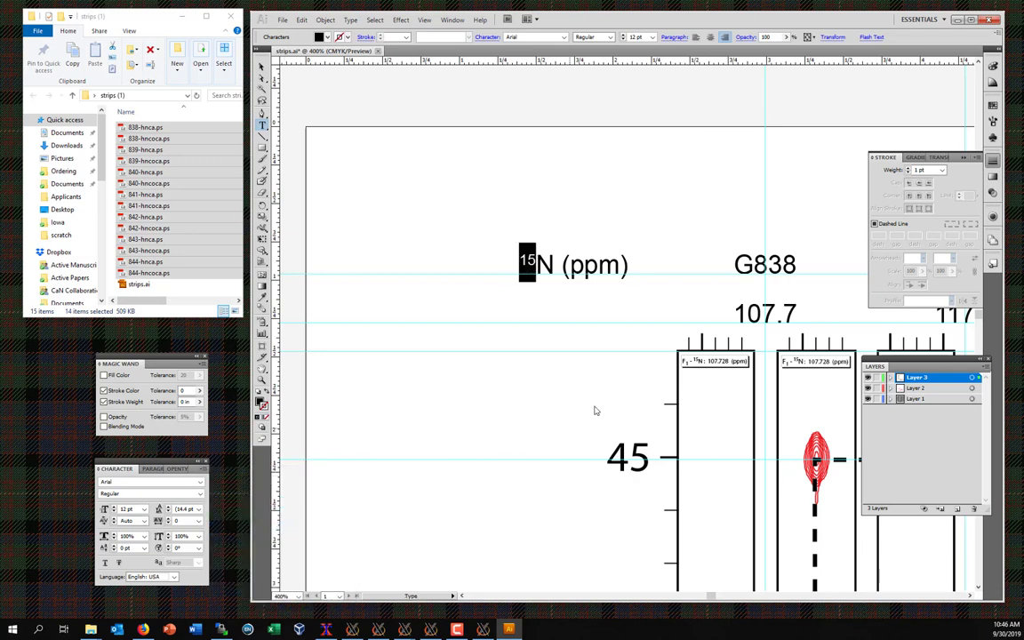
pyautogui.press('Escape')
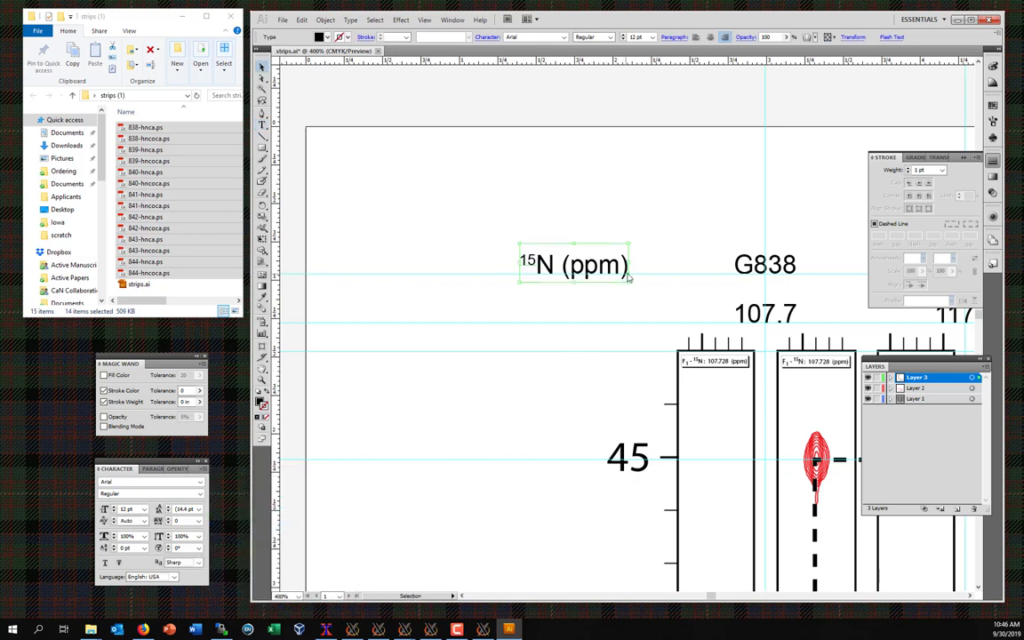
pyautogui.moveTo(627, 279); pyautogui.dragTo(672, 327)
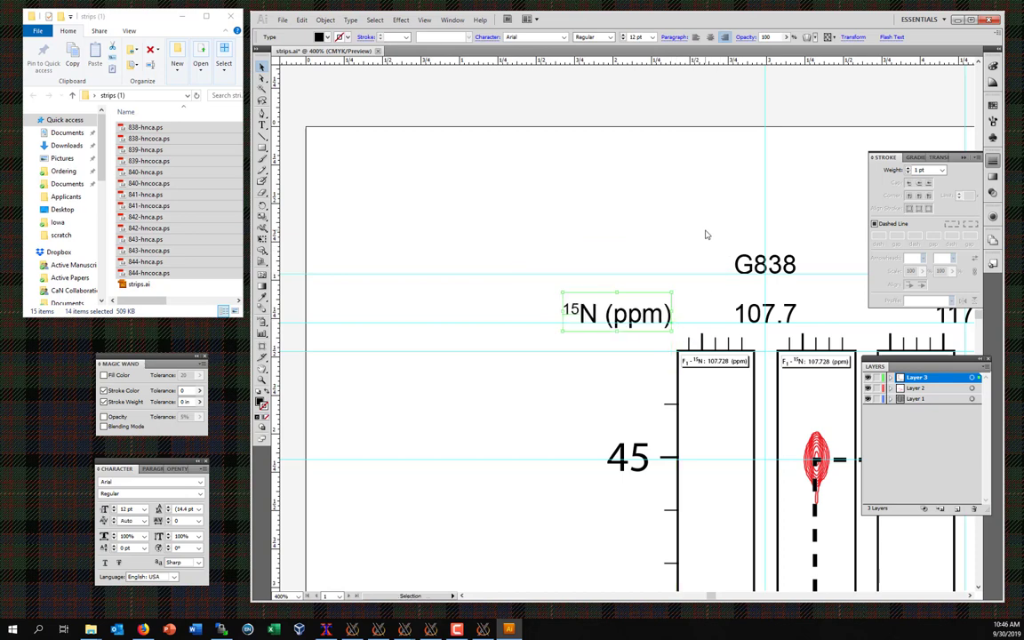
# Step: Nudge the G838, W839 and I840 labels upward and set them to Bold
pyautogui.hotkey('ctrl', '-')
pyautogui.hotkey('ctrl', '-')
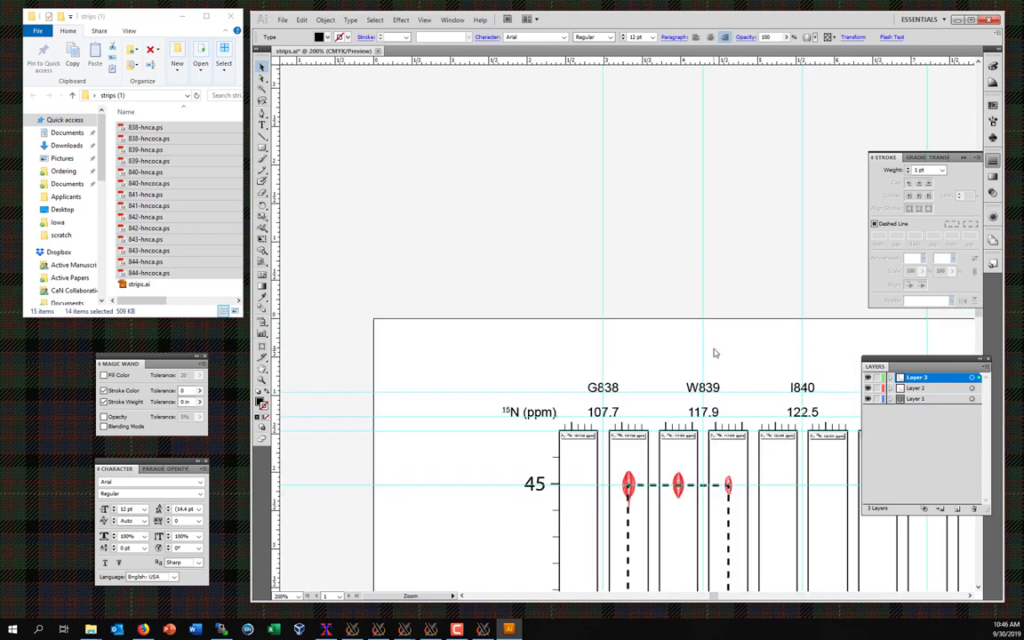
pyautogui.moveTo(665, 380); pyautogui.dragTo(540, 201)
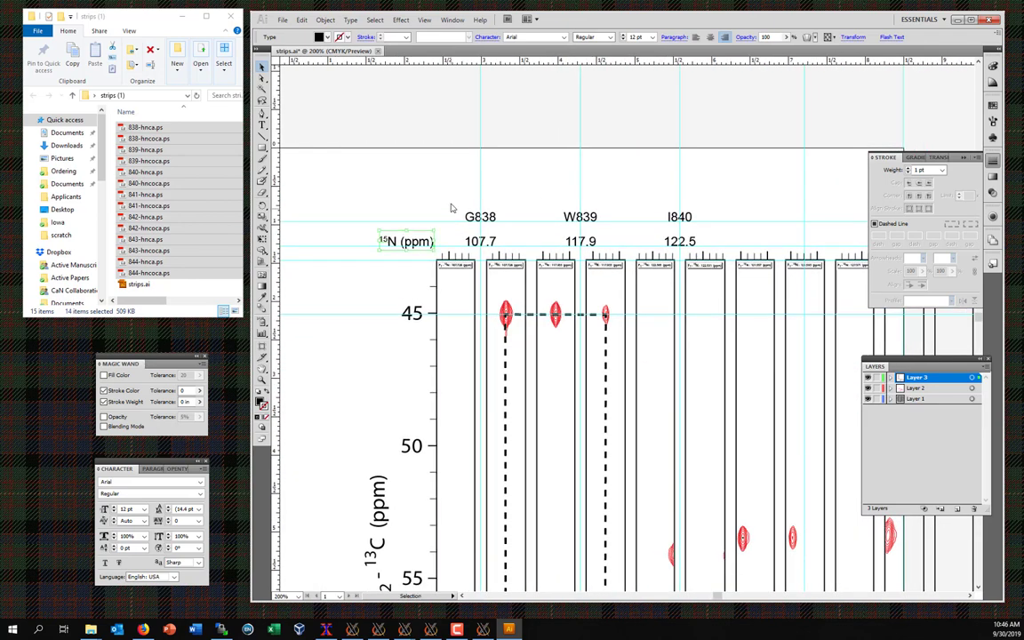
pyautogui.moveTo(409, 178); pyautogui.dragTo(722, 231)
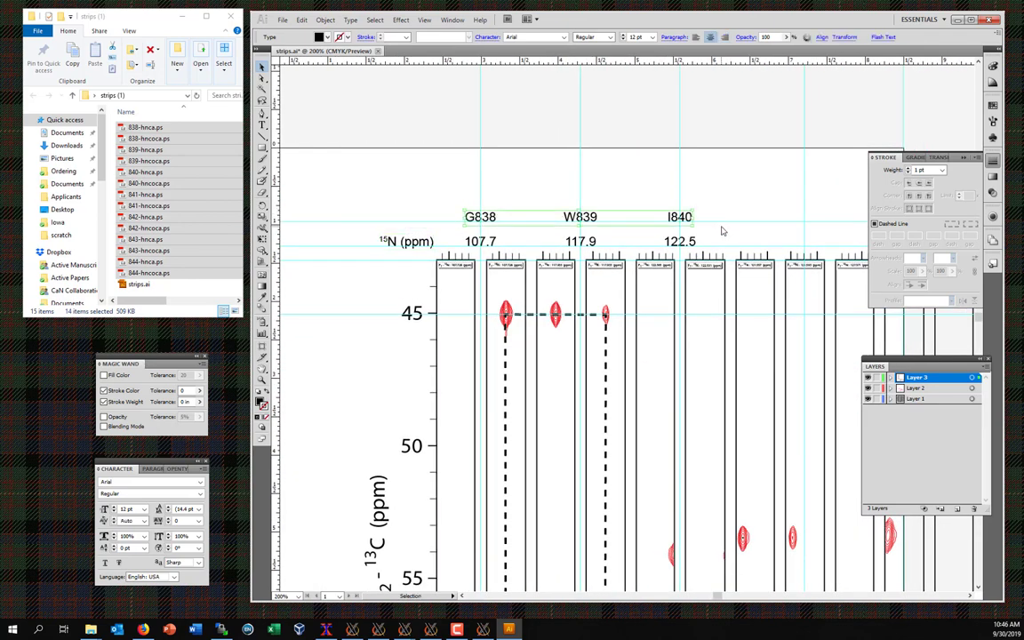
pyautogui.press('Down')
pyautogui.press('Down')
pyautogui.press('Down')
pyautogui.press('Down')
pyautogui.press('Down')
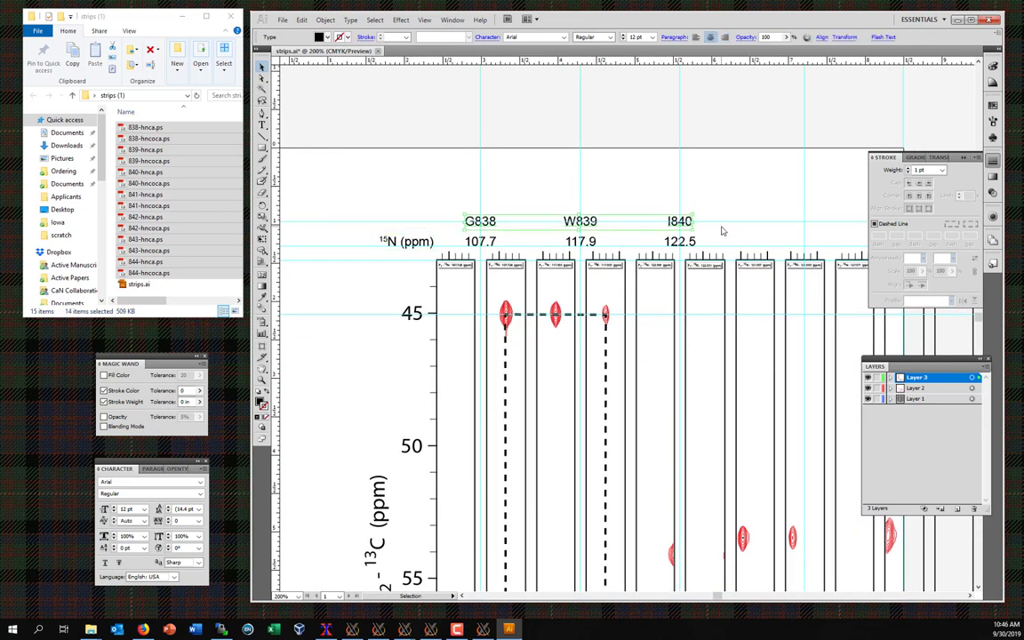
pyautogui.press('Up')
pyautogui.press('Up')
pyautogui.press('Up')
pyautogui.press('Up')
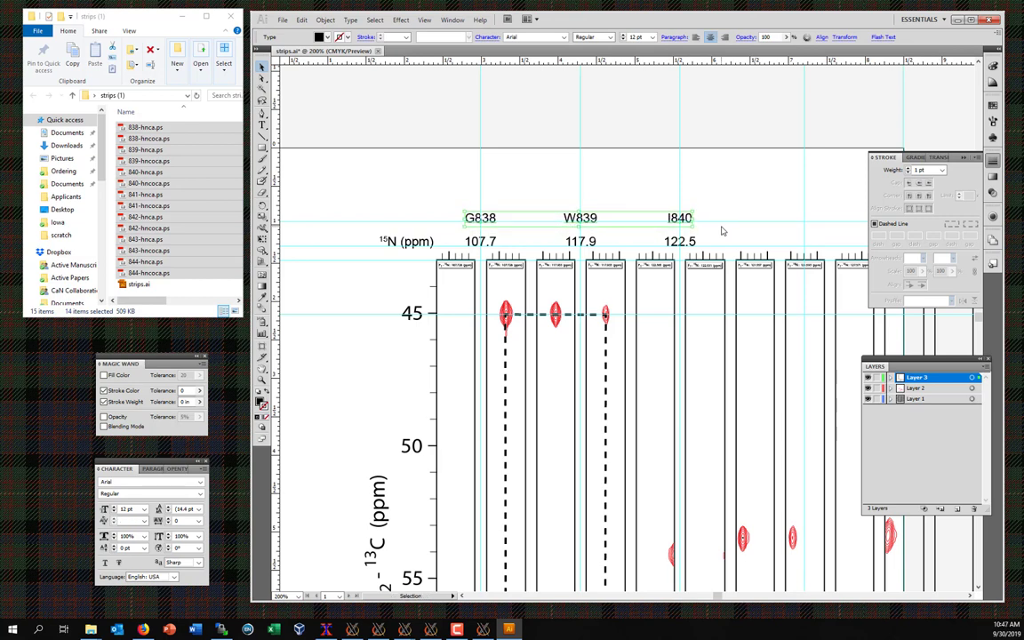
pyautogui.press('Up')
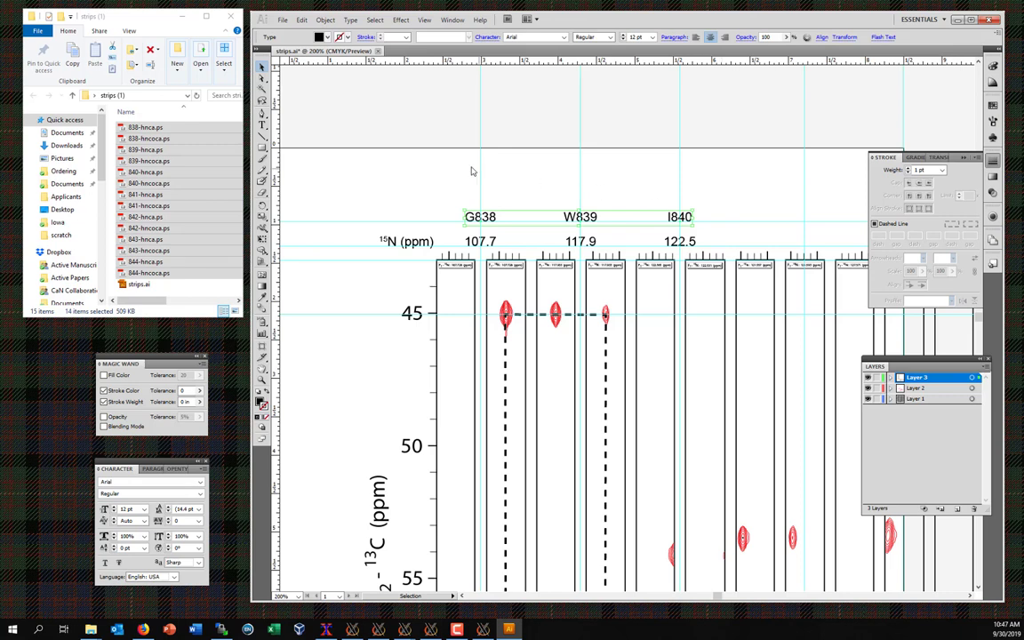
pyautogui.click(200, 495)
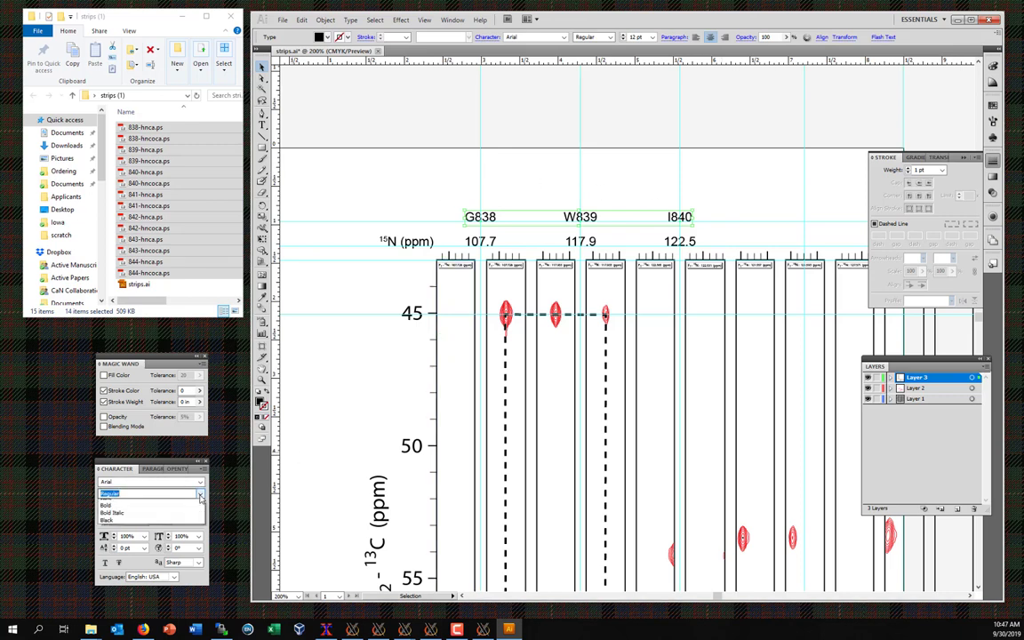
pyautogui.click(133, 547)
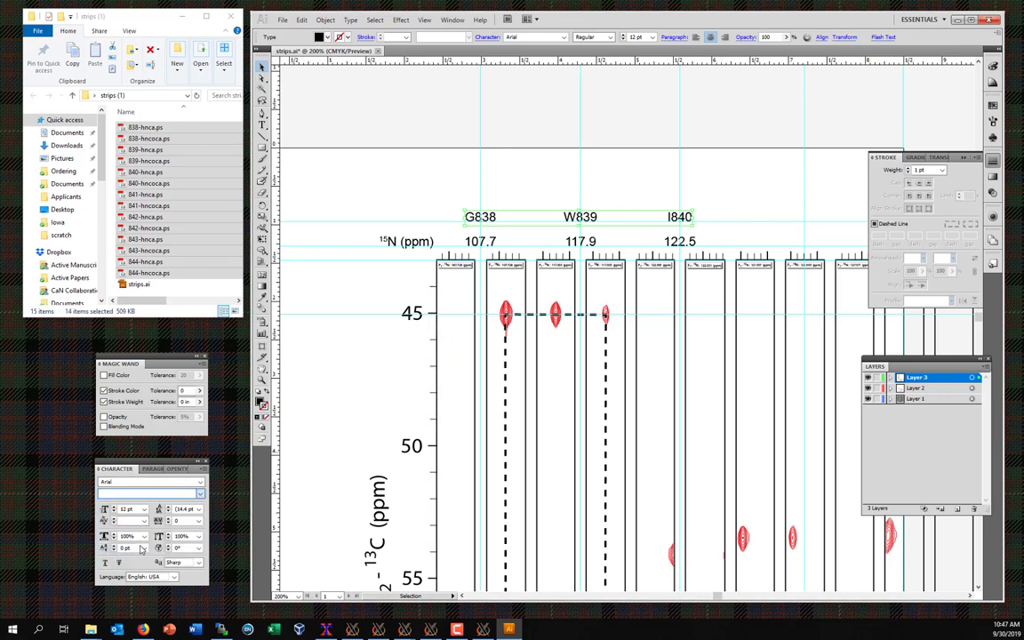
pyautogui.click(357, 293)
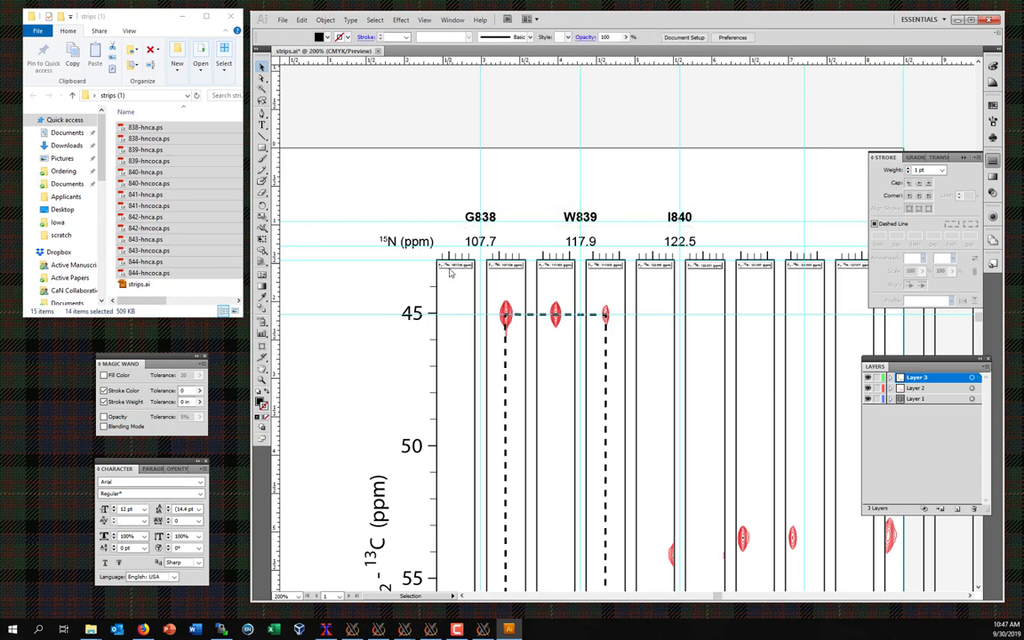
pyautogui.click(453, 266)
# Step: Delete the first strip's F1-15N ppm label and its leftover black bar
pyautogui.hotkey('ctrl', '+')
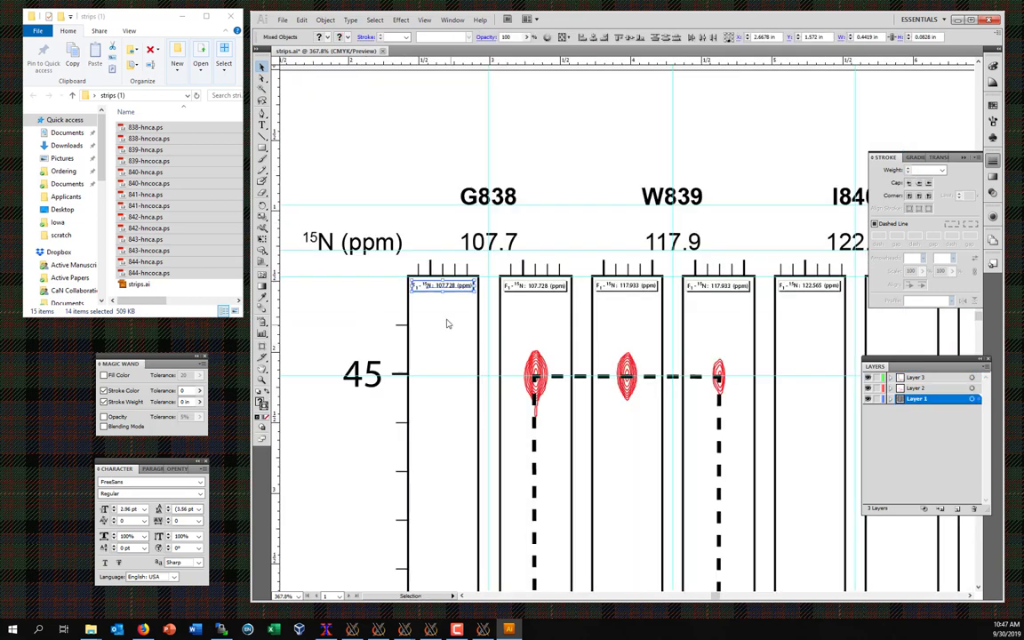
pyautogui.click(373, 281)
pyautogui.click(417, 293)
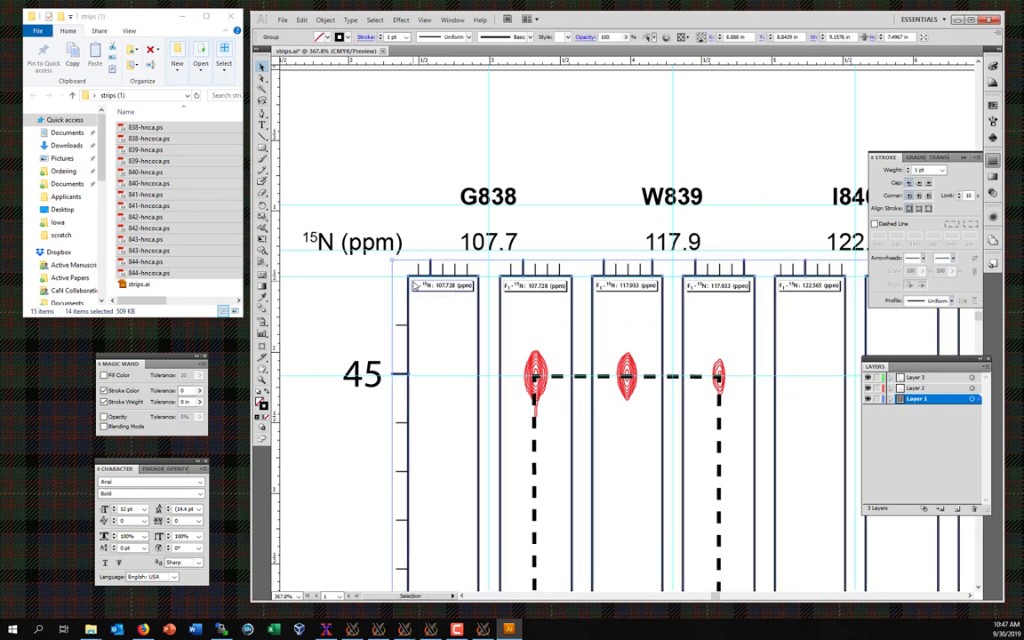
pyautogui.moveTo(415, 287); pyautogui.dragTo(449, 311)
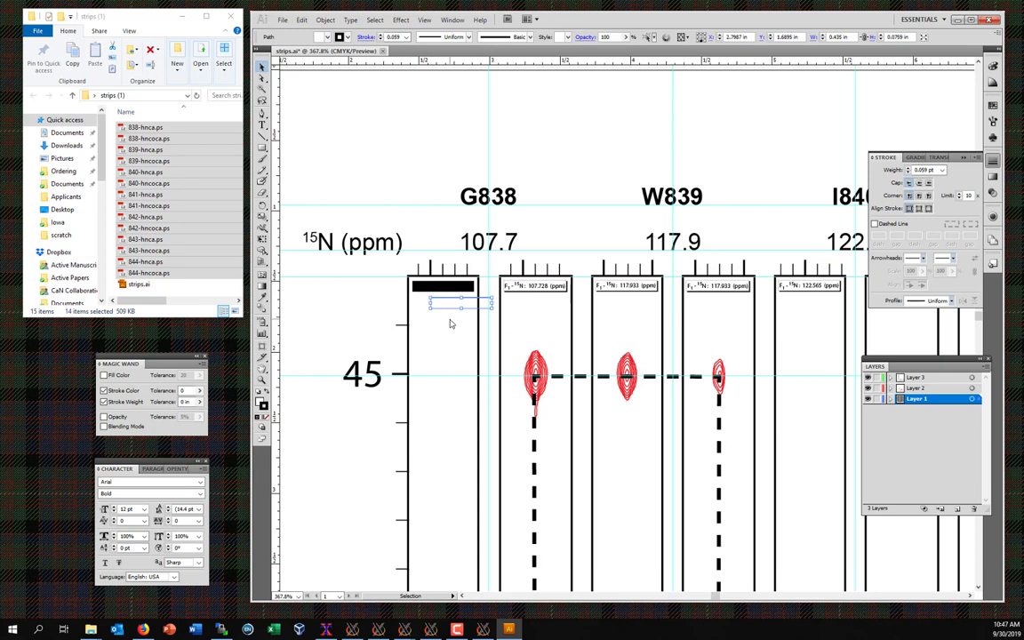
pyautogui.hotkey('ctrl', 'z')
pyautogui.press('Delete')
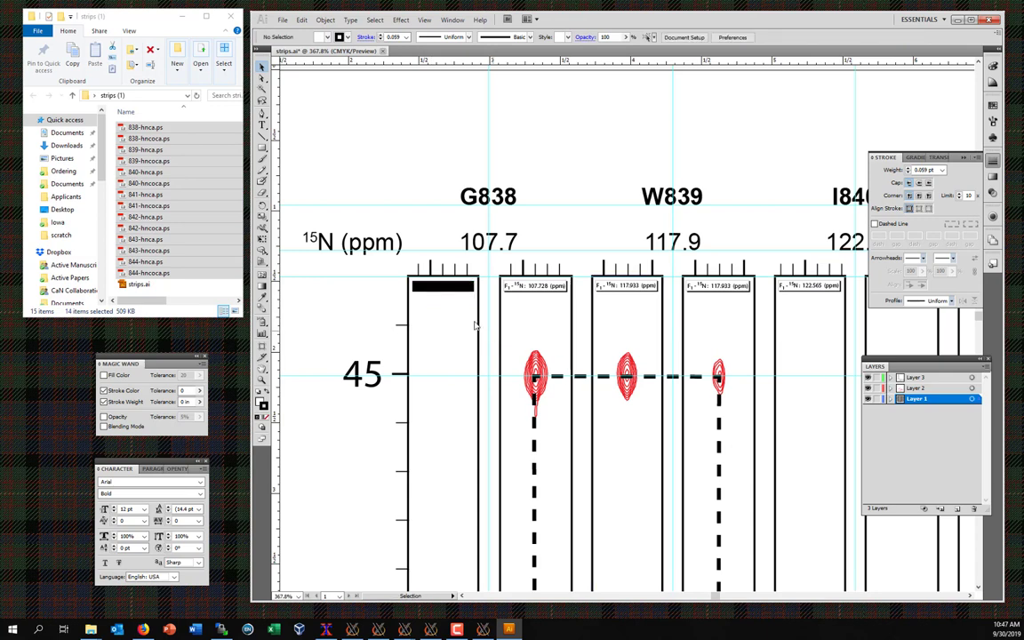
pyautogui.press('z')
pyautogui.moveTo(380, 236); pyautogui.dragTo(575, 337)
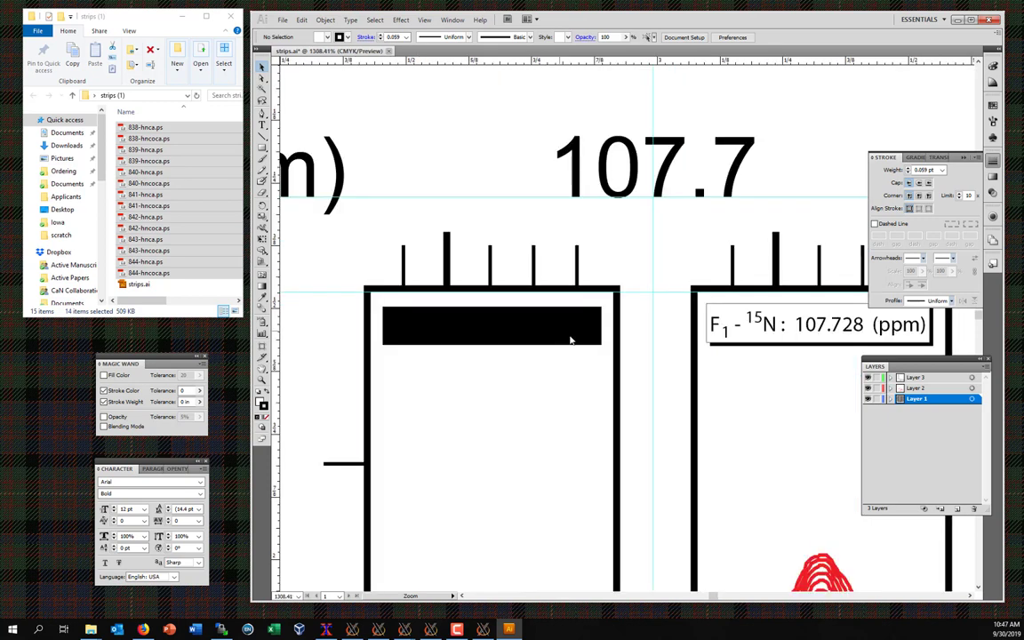
pyautogui.press('v')
pyautogui.moveTo(374, 303); pyautogui.dragTo(611, 364)
pyautogui.press('Delete')
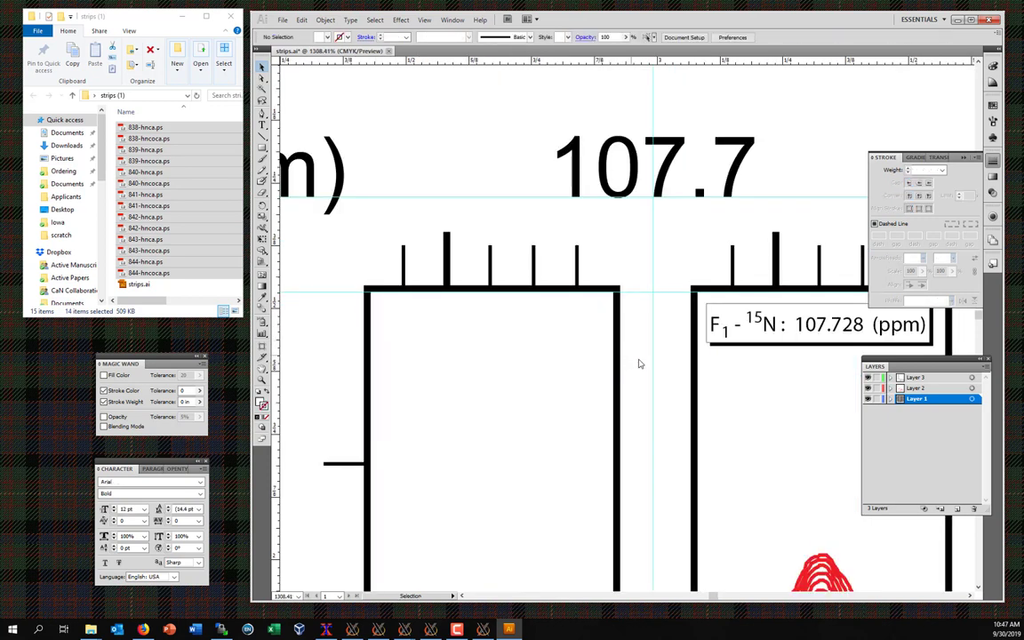
# Step: Delete the 107.728 ppm label and both 117.933 ppm labels
pyautogui.click(706, 306)
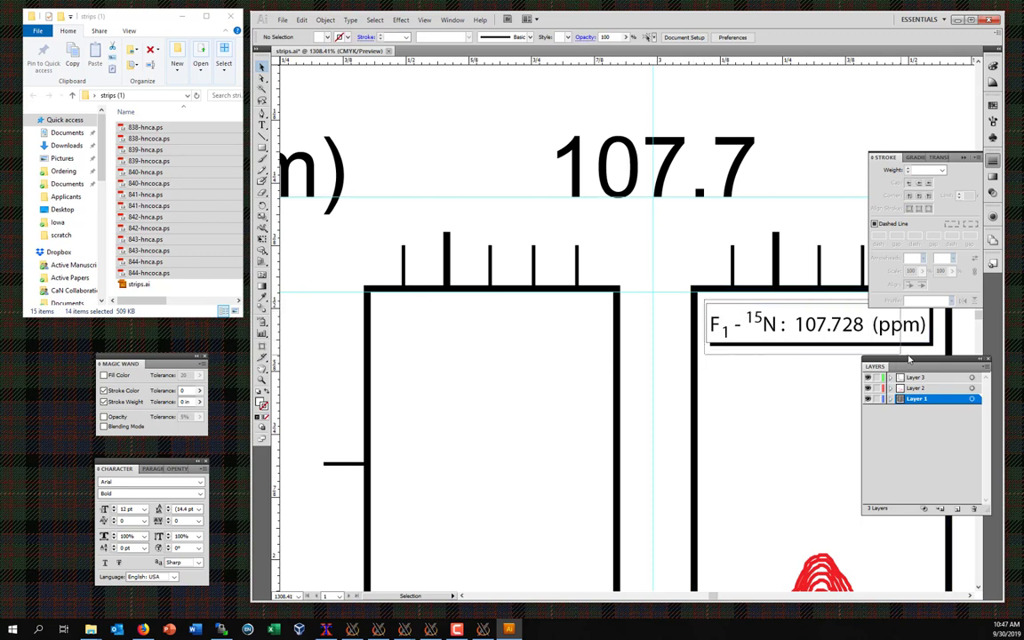
pyautogui.click(709, 329)
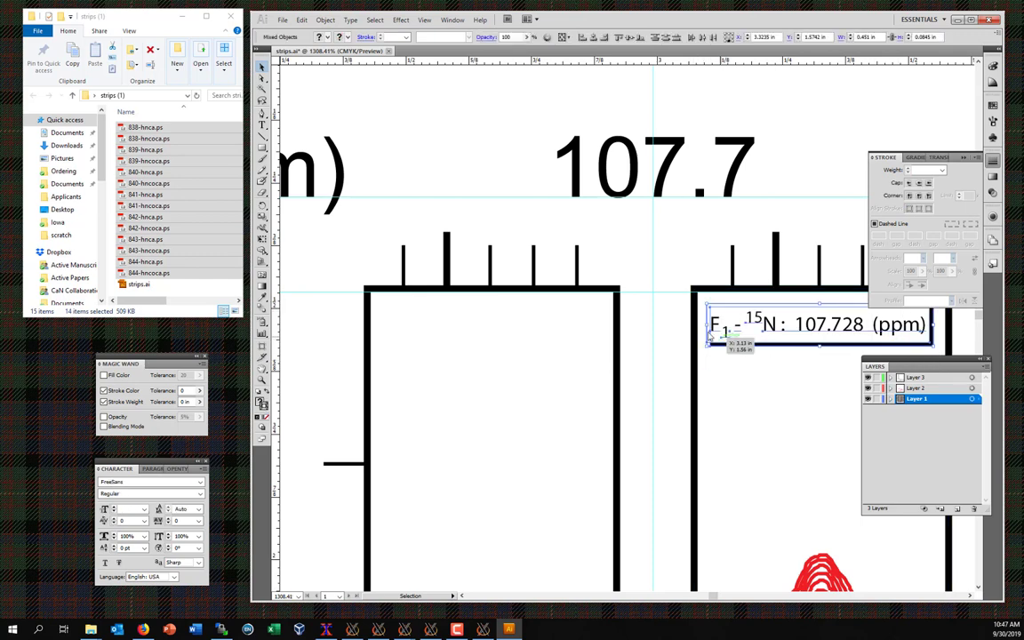
pyautogui.press('Delete')
pyautogui.hscroll(10, 763, 356)
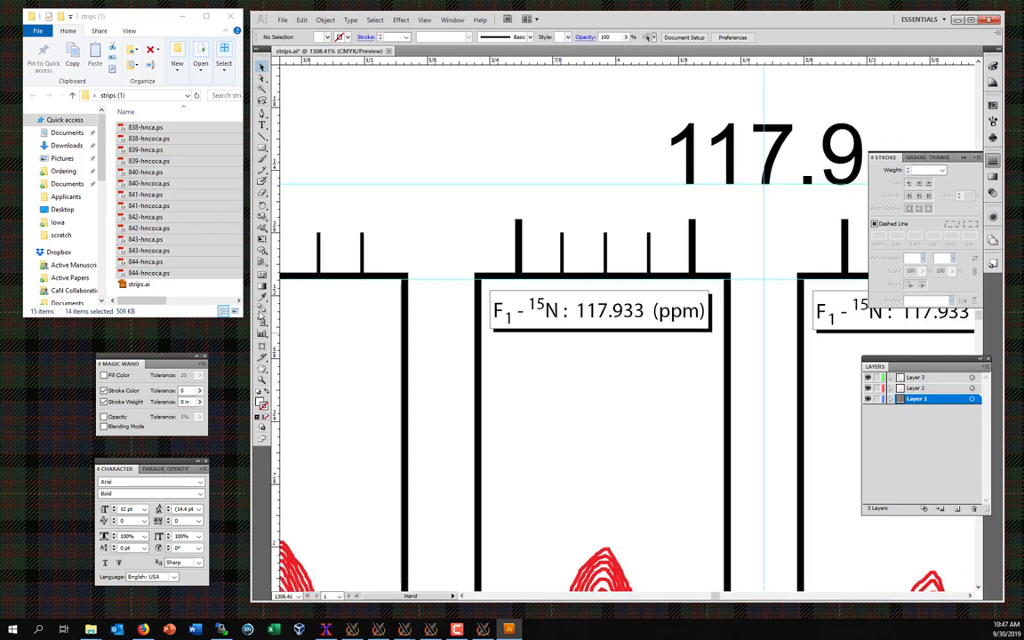
pyautogui.moveTo(485, 286); pyautogui.dragTo(702, 344)
pyautogui.press('Delete')
pyautogui.hscroll(-5, 544, 347)
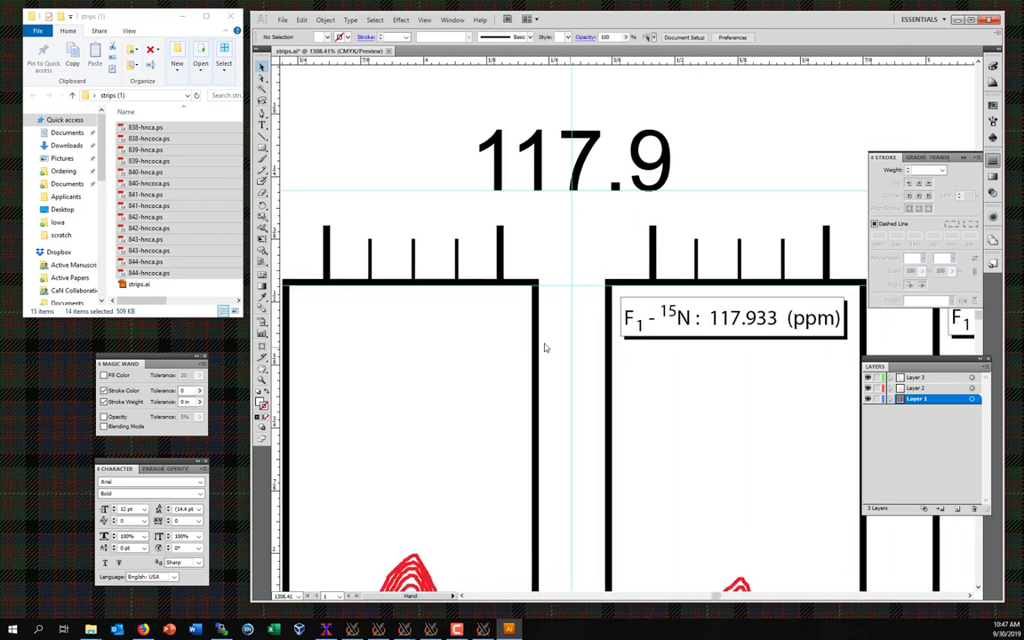
pyautogui.moveTo(544, 277)
pyautogui.mouseDown()
pyautogui.moveTo(637, 327)
pyautogui.moveTo(788, 359)
pyautogui.moveTo(546, 299)
pyautogui.mouseUp()
pyautogui.press('Delete')
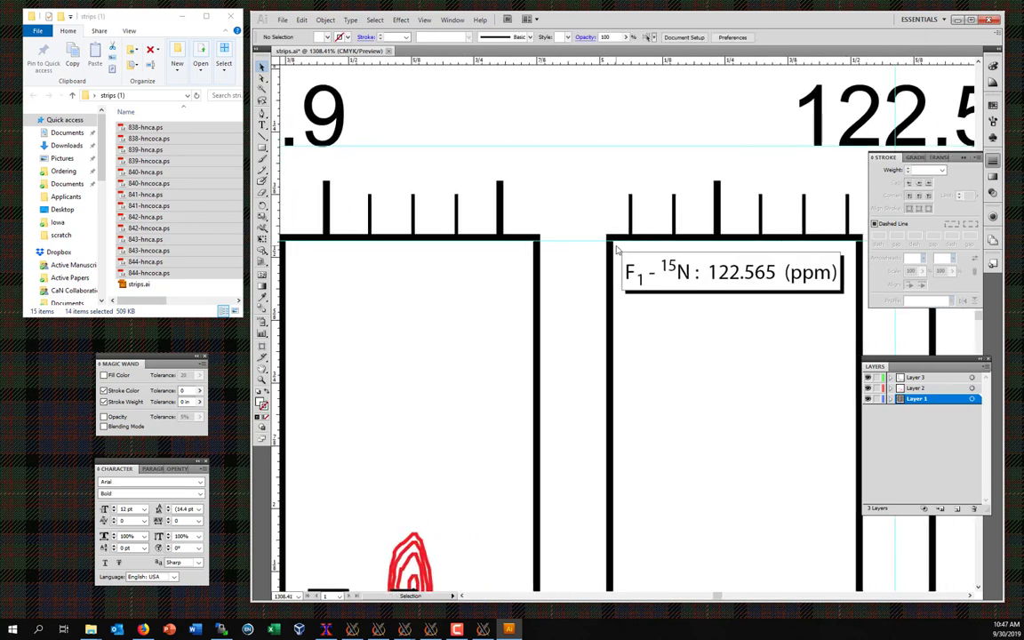
# Step: Delete the 122.565 and 122.531 ppm labels
pyautogui.click(845, 312)
pyautogui.press('Delete')
pyautogui.moveTo(845, 307); pyautogui.dragTo(607, 300)
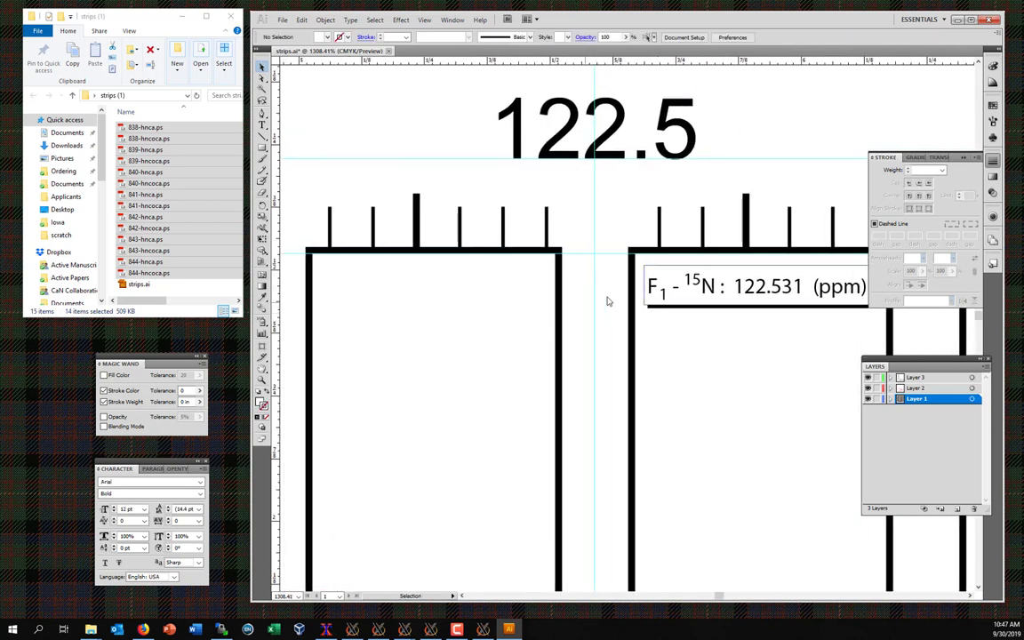
pyautogui.moveTo(644, 270); pyautogui.dragTo(880, 337)
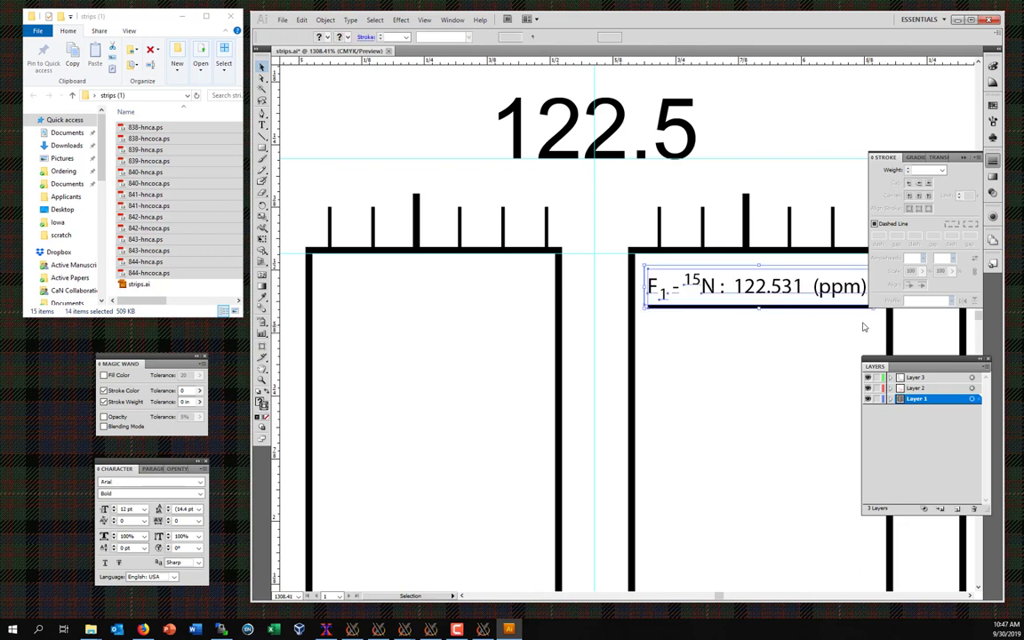
pyautogui.press('Delete')
pyautogui.hotkey('ctrl', '-')
pyautogui.hotkey('ctrl', '-')
pyautogui.hotkey('ctrl', '-')
pyautogui.hotkey('ctrl', '-')
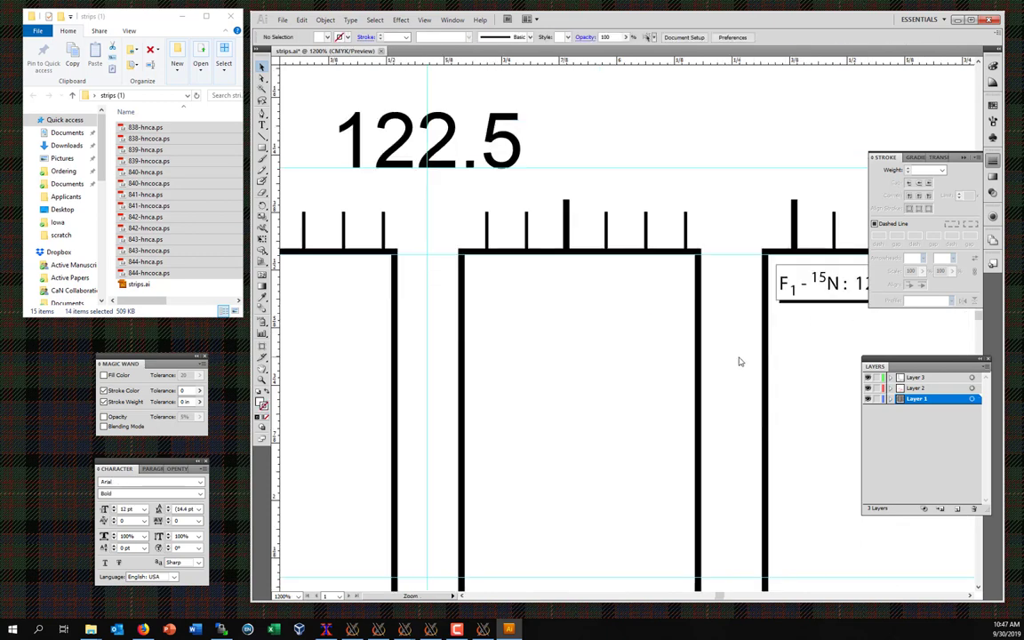
# Step: Resize the artboard with Fit to Artwork Bounds to a custom 10.41 × 8.85 in
pyautogui.hotkey('ctrl', '-')
pyautogui.hotkey('ctrl', '-')
pyautogui.hotkey('ctrl', '-')
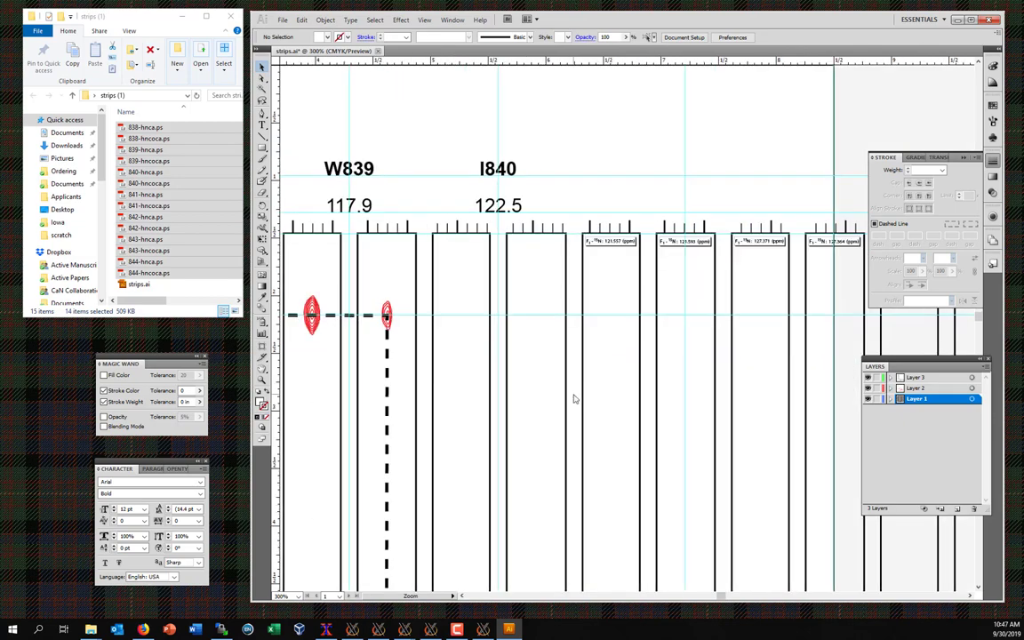
pyautogui.hotkey('ctrl', '-')
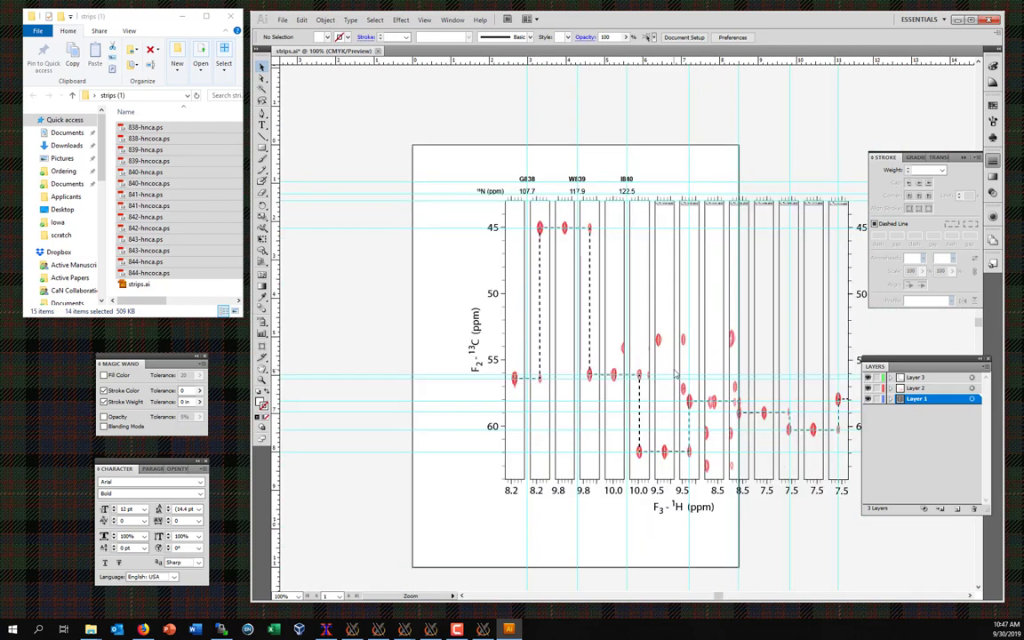
pyautogui.moveTo(756, 291); pyautogui.dragTo(664, 270)
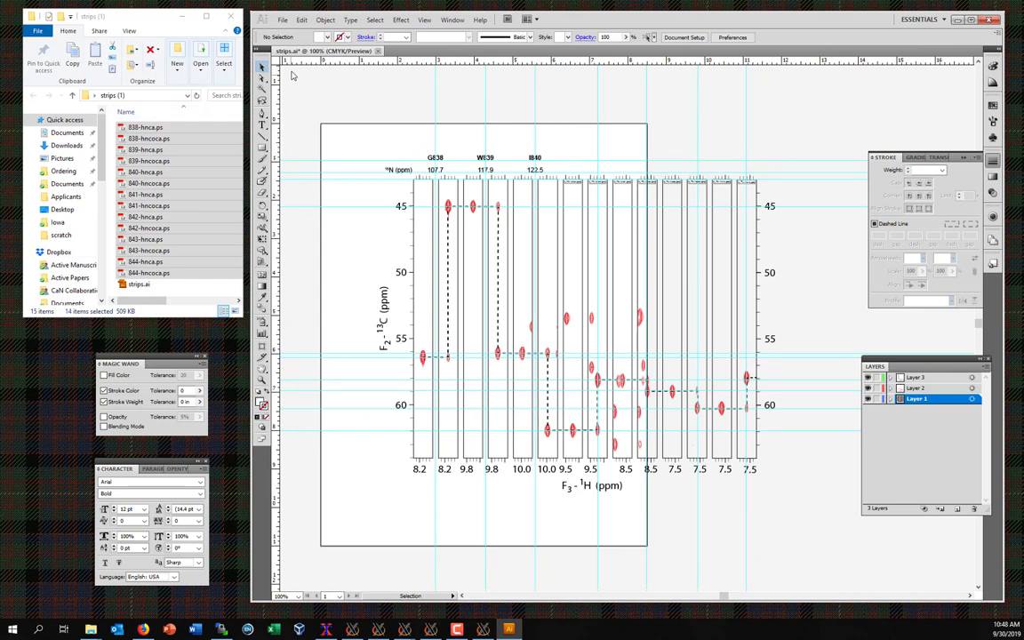
pyautogui.click(262, 348)
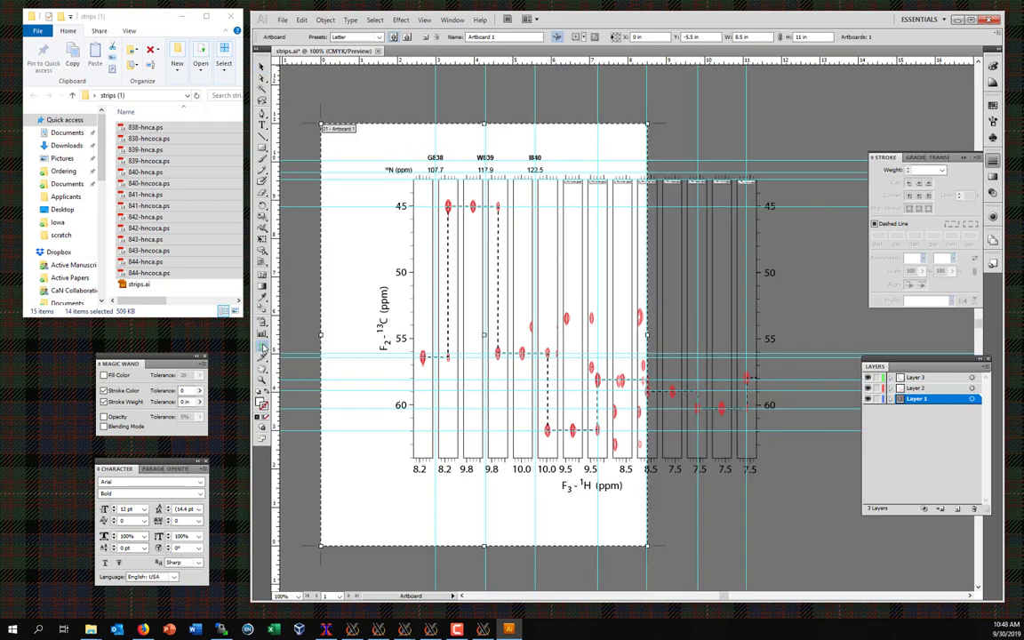
pyautogui.click(380, 36)
pyautogui.click(378, 55)
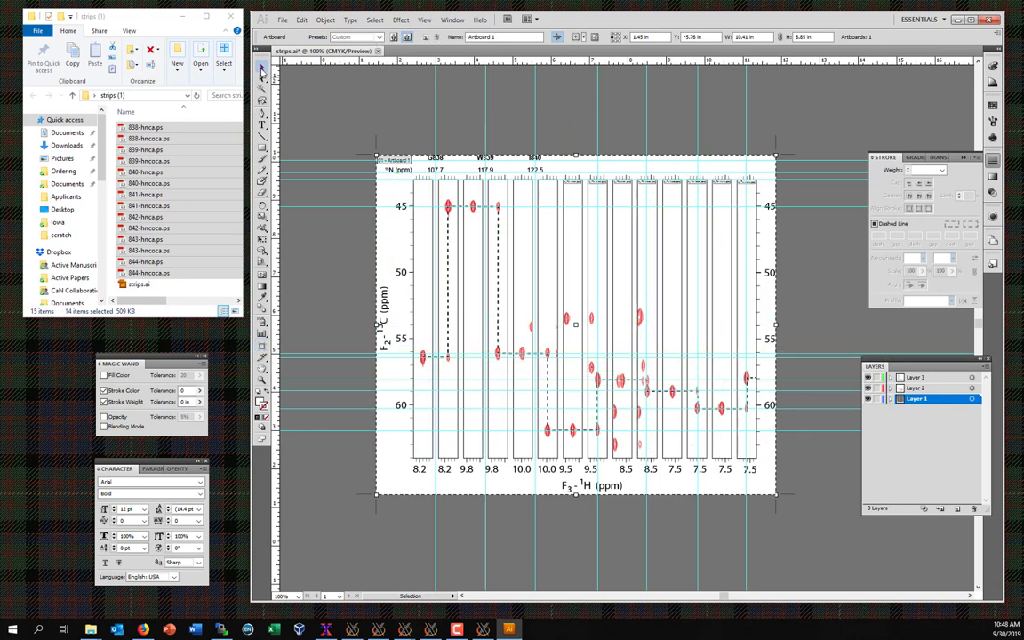
# Step: Nudge the G838, W839 and I840 residue labels down one arrow-key step above their strip columns
pyautogui.press('Escape')
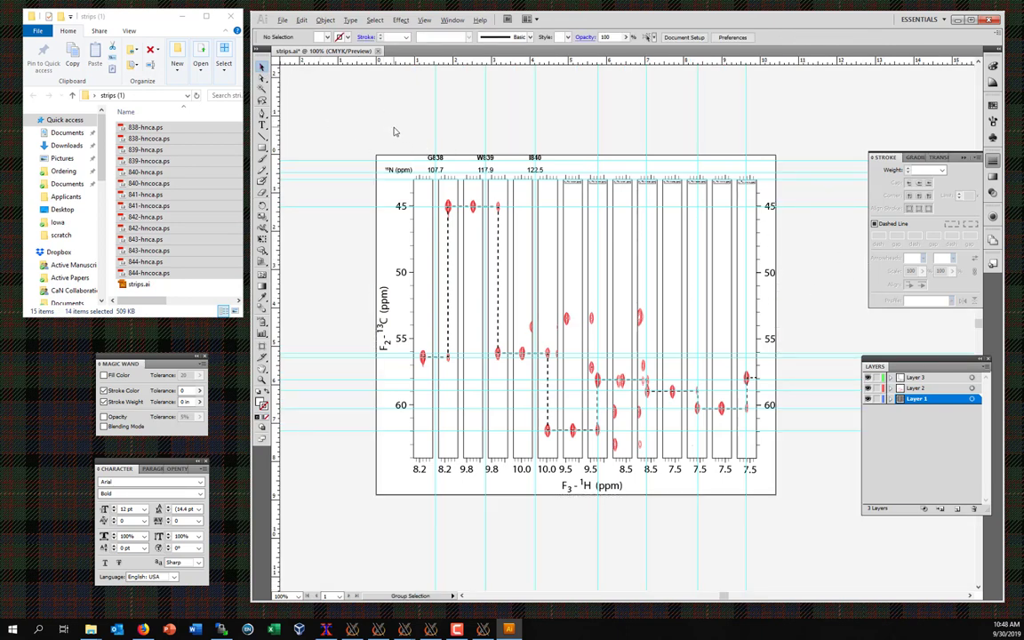
pyautogui.press('alt')
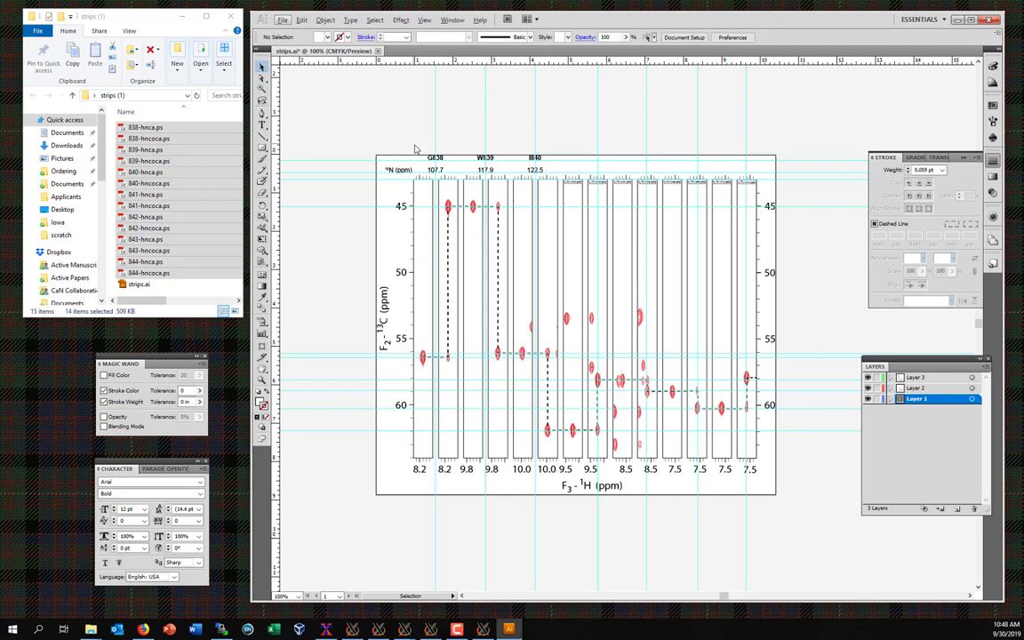
pyautogui.moveTo(412, 144); pyautogui.dragTo(565, 169)
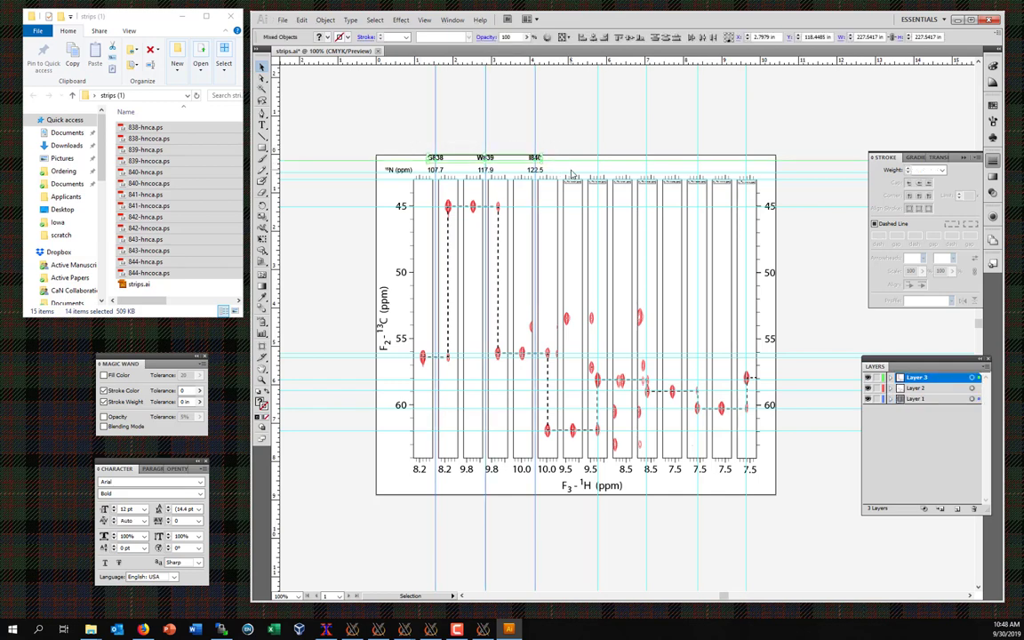
pyautogui.press('Down')
pyautogui.press('Down')
pyautogui.press('Down')
pyautogui.press('Down')
pyautogui.press('Down')
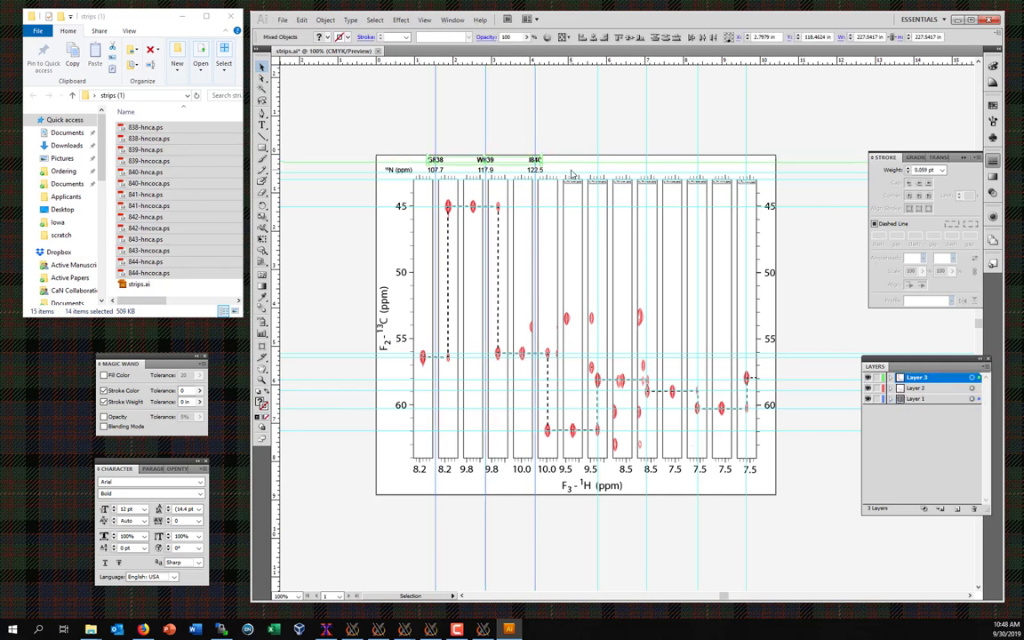
pyautogui.press('Down')
pyautogui.press('Down')
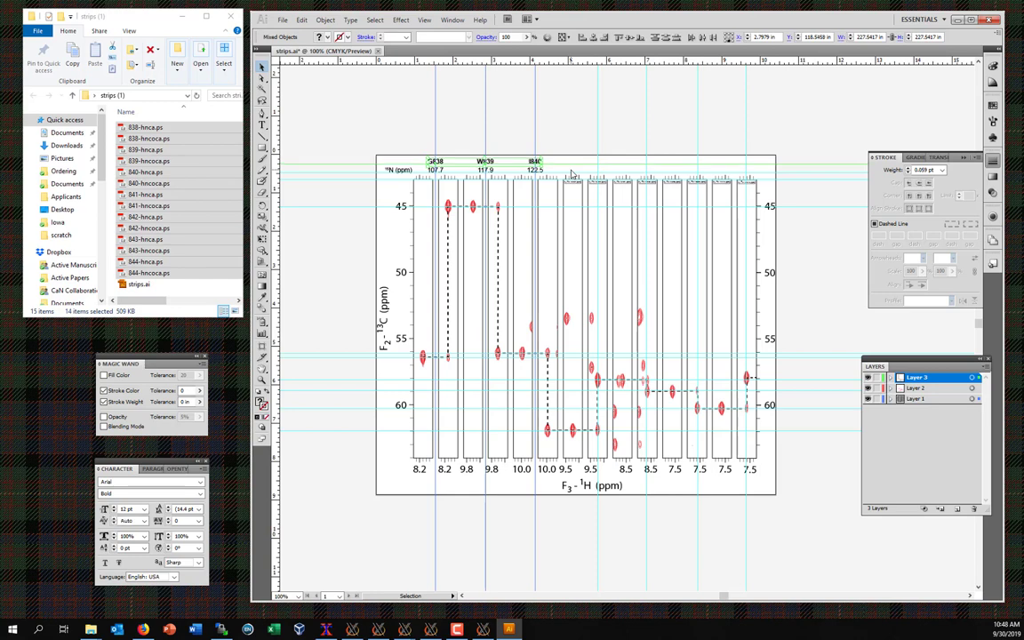
pyautogui.press('Up')
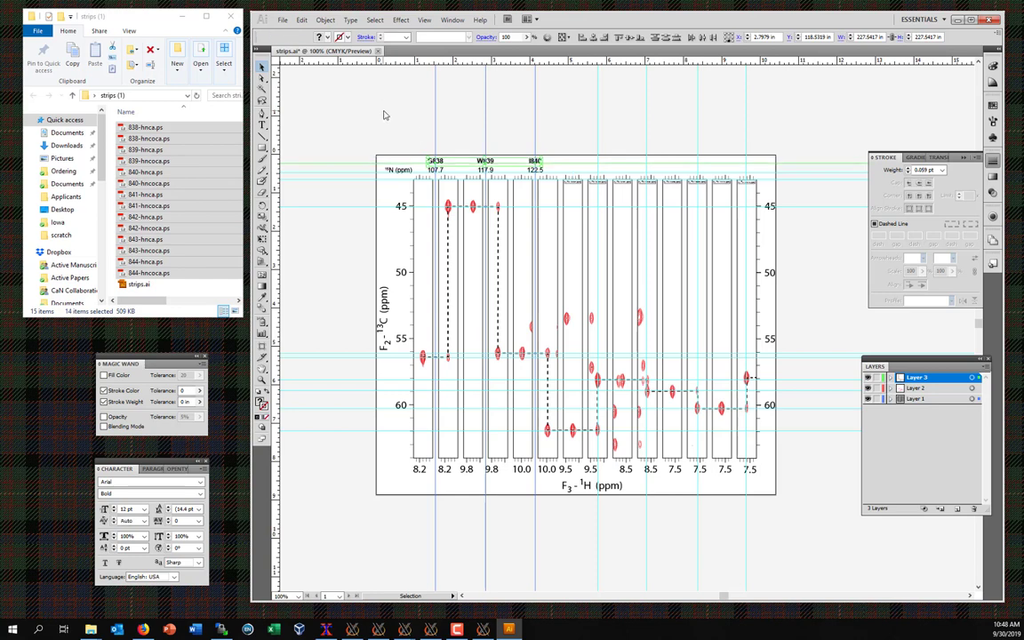
pyautogui.click(384, 115)
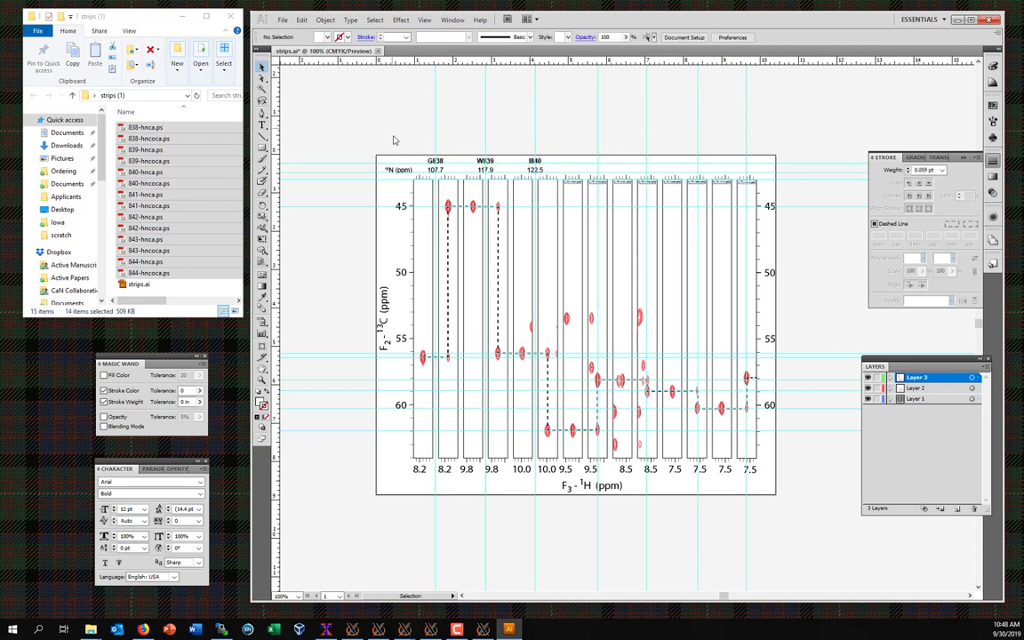
pyautogui.press('z')
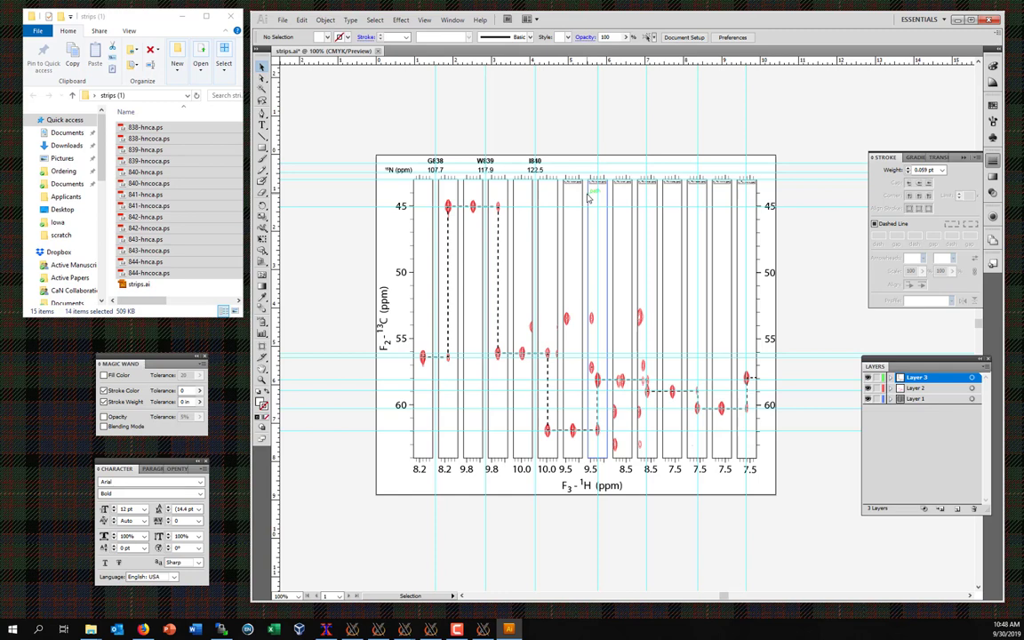
pyautogui.moveTo(346, 143); pyautogui.dragTo(777, 502)
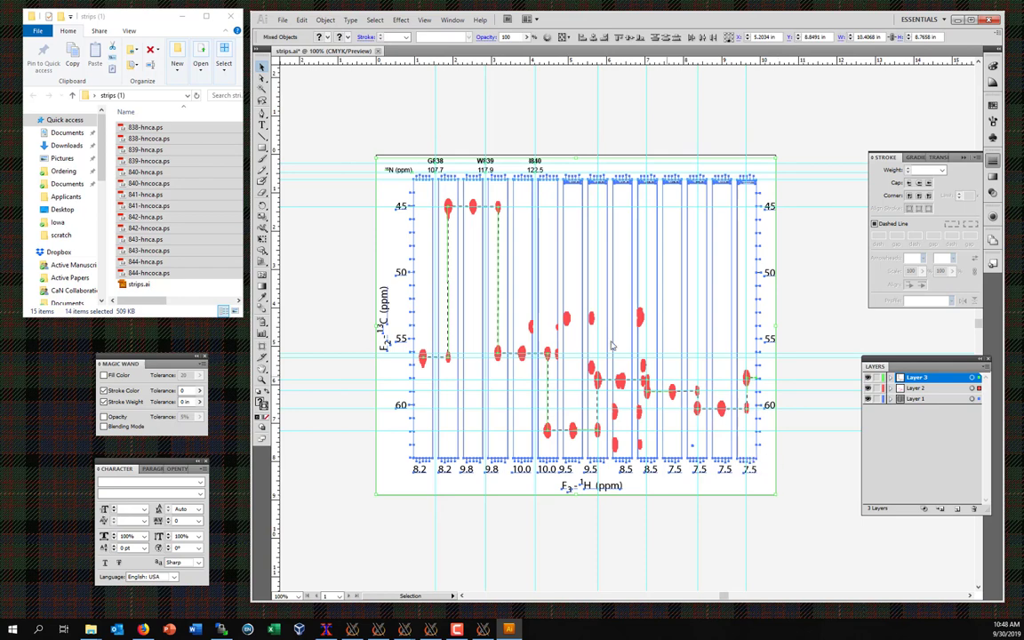
pyautogui.click(352, 148)
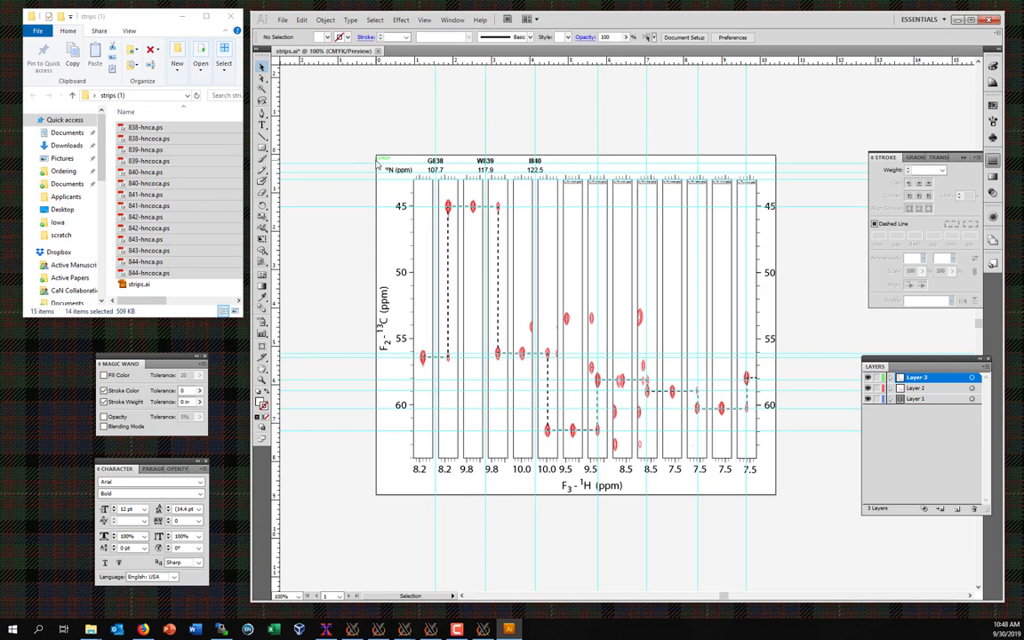